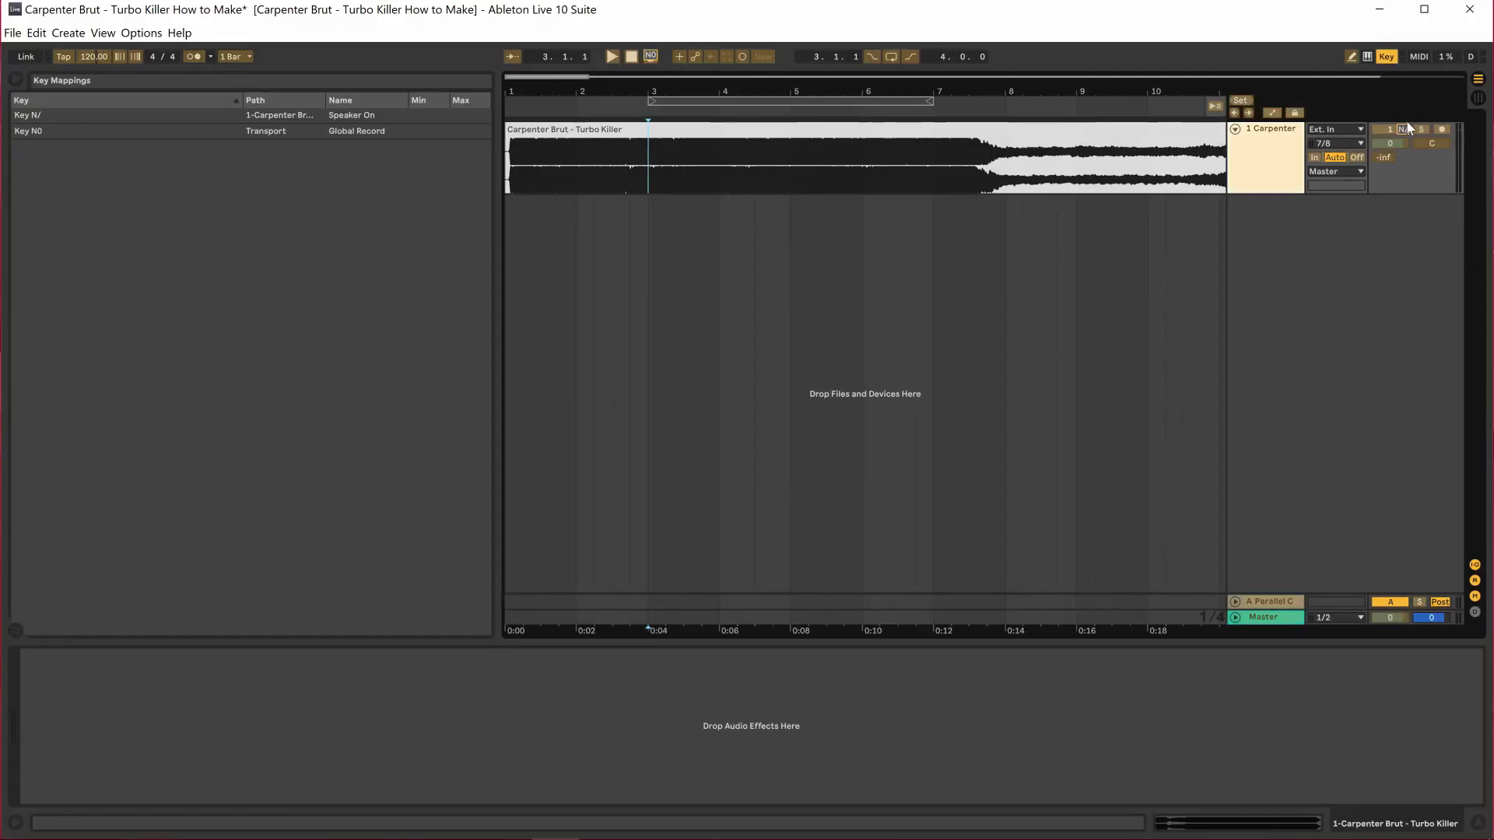
Remove the numpad slash key mapping from the song track's activator and assign that key to the track's Solo.
left_click(1390, 128)
key("Delete")
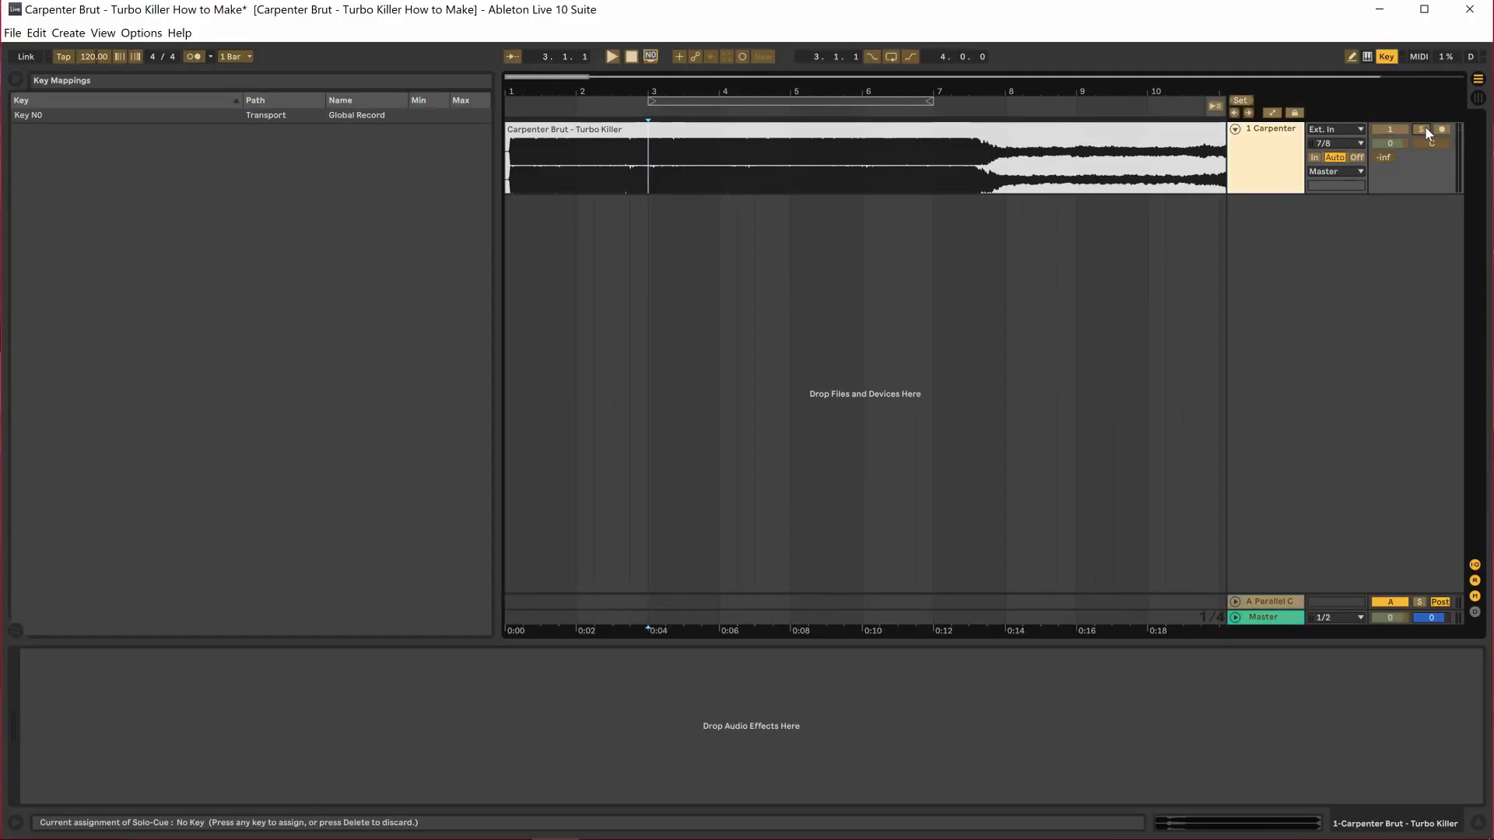
key("KP_Divide")
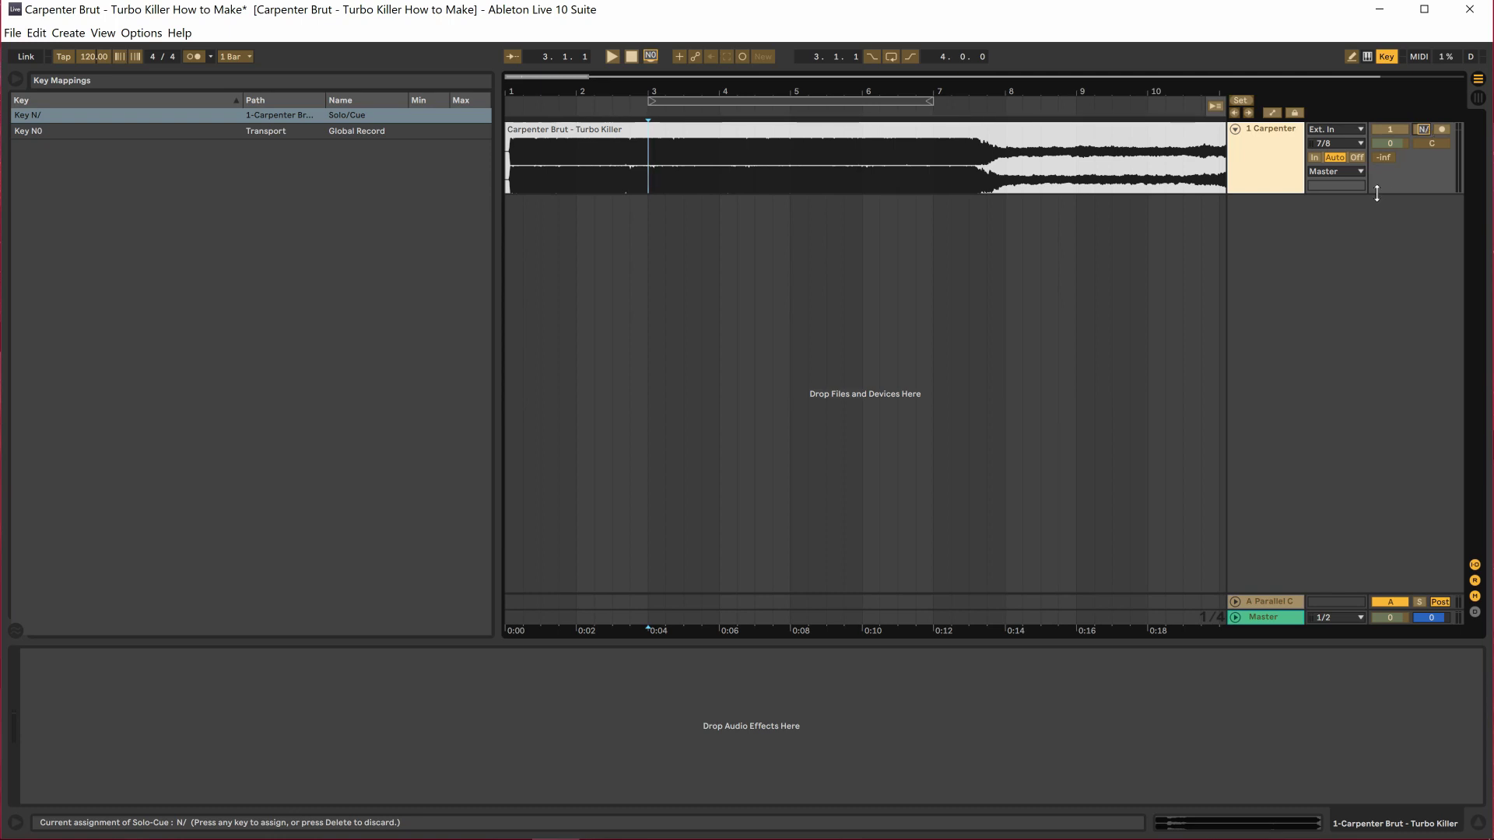
left_click(1385, 58)
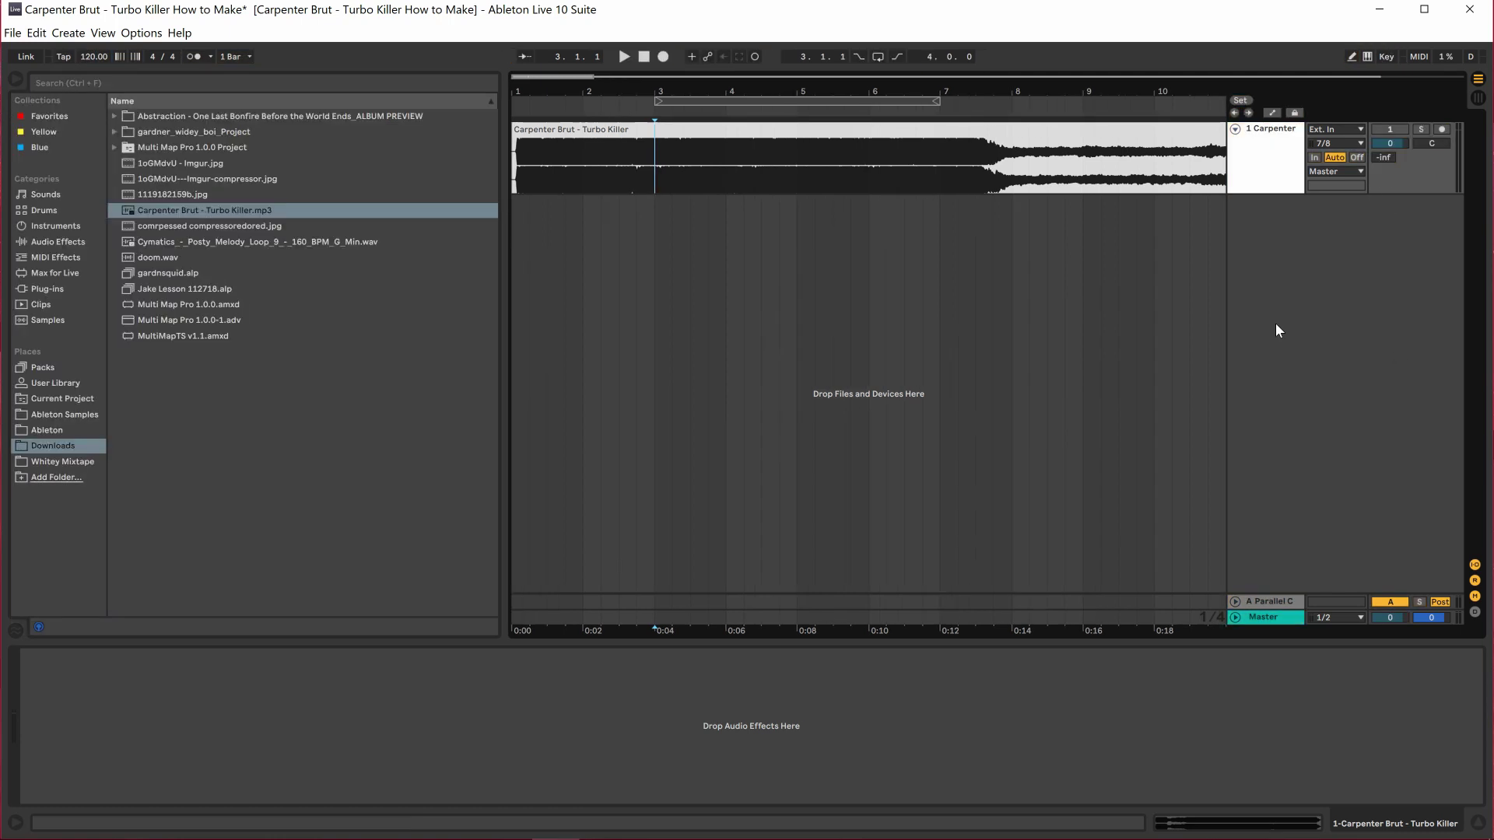
Open the Turbo Killer clip's sample and move its start marker to the first transient, at start 0 0 131.
left_click_drag(793, 77, 793, 8)
left_click_drag(601, 74, 602, 89)
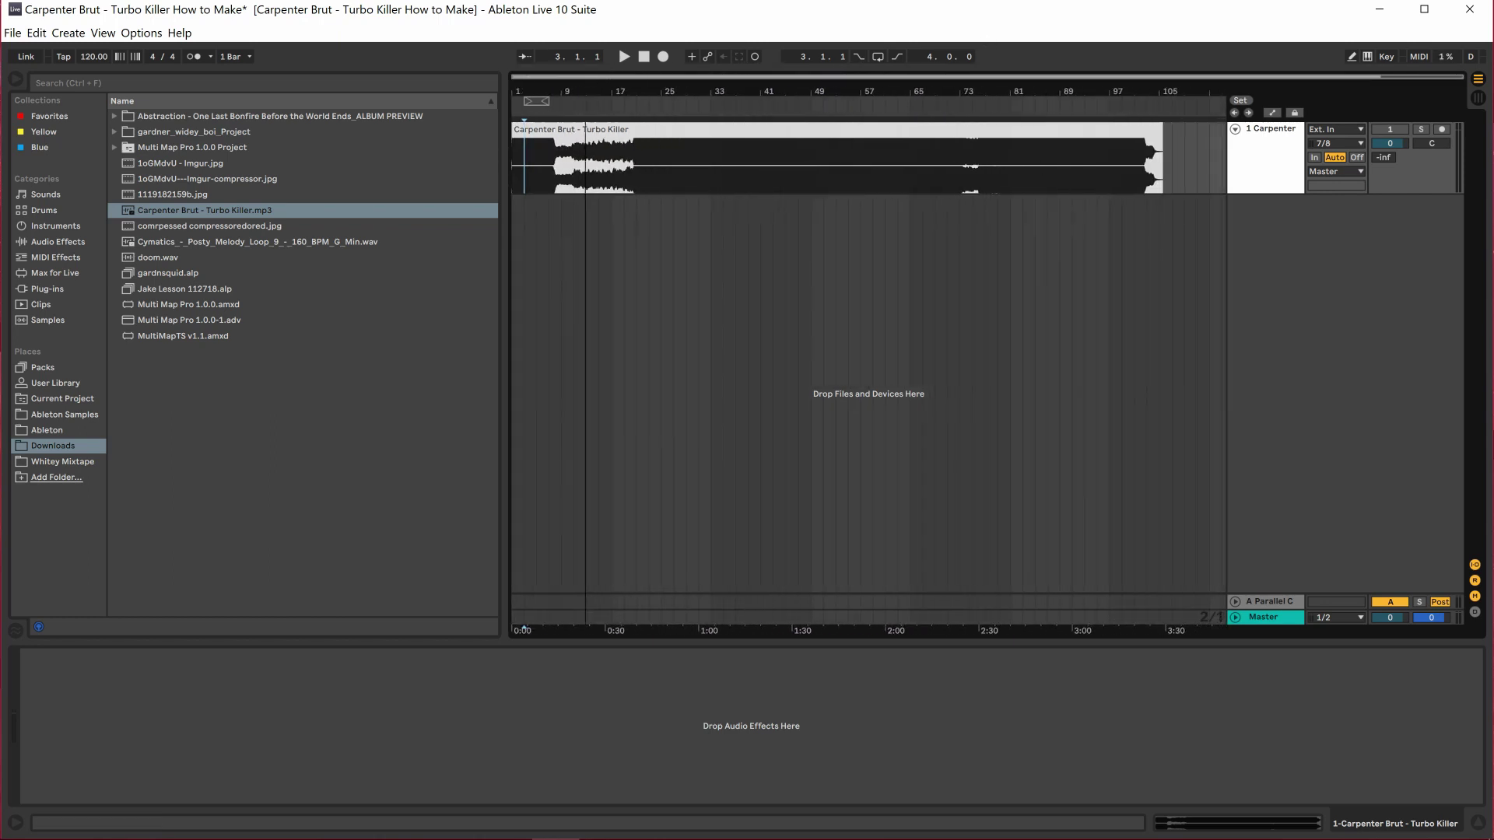
left_click(636, 254)
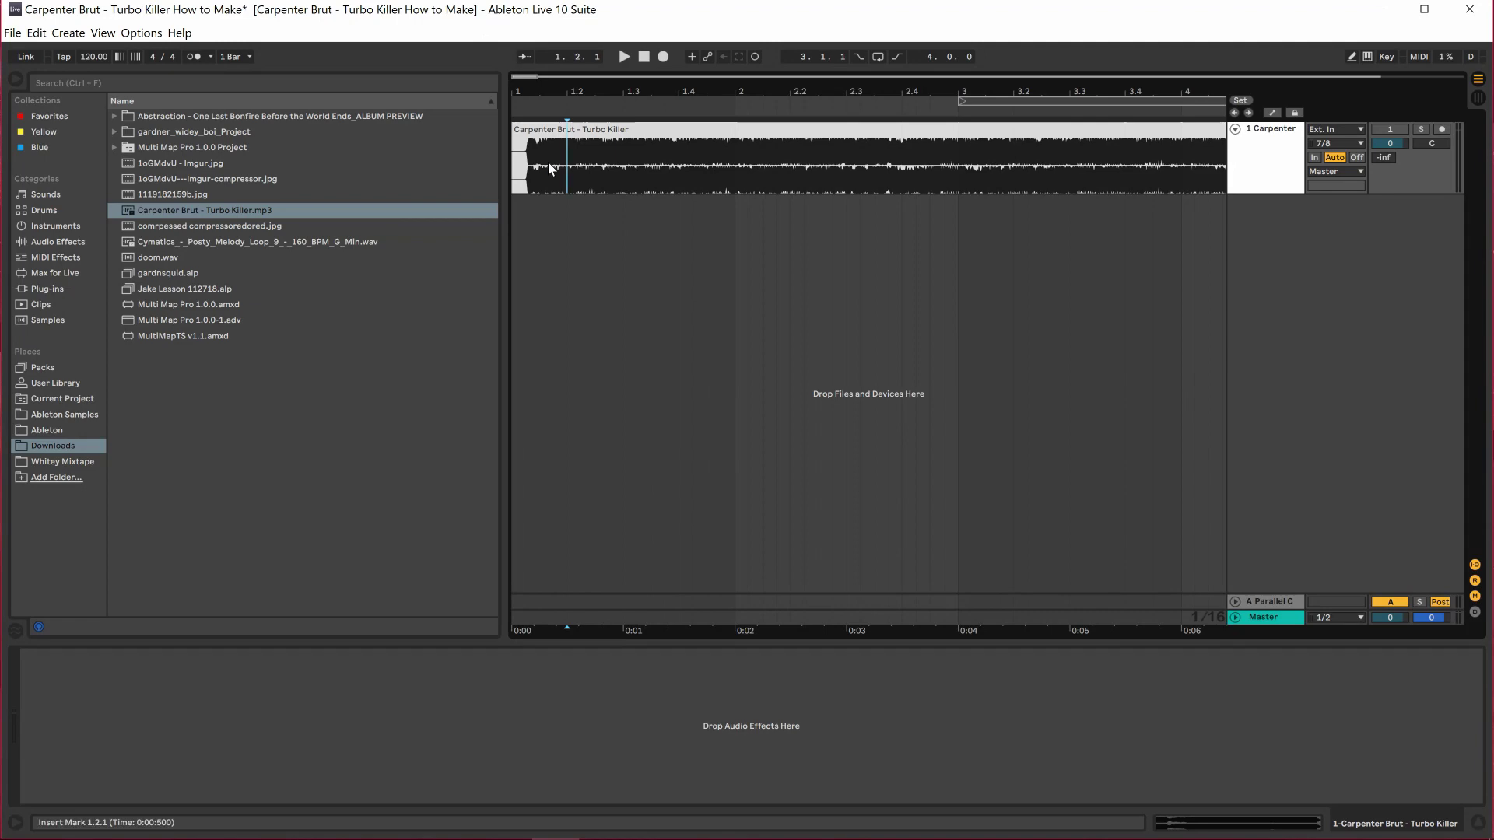
double_click(549, 168)
left_click_drag(298, 465, 1003, 576)
left_click_drag(345, 459, 399, 429)
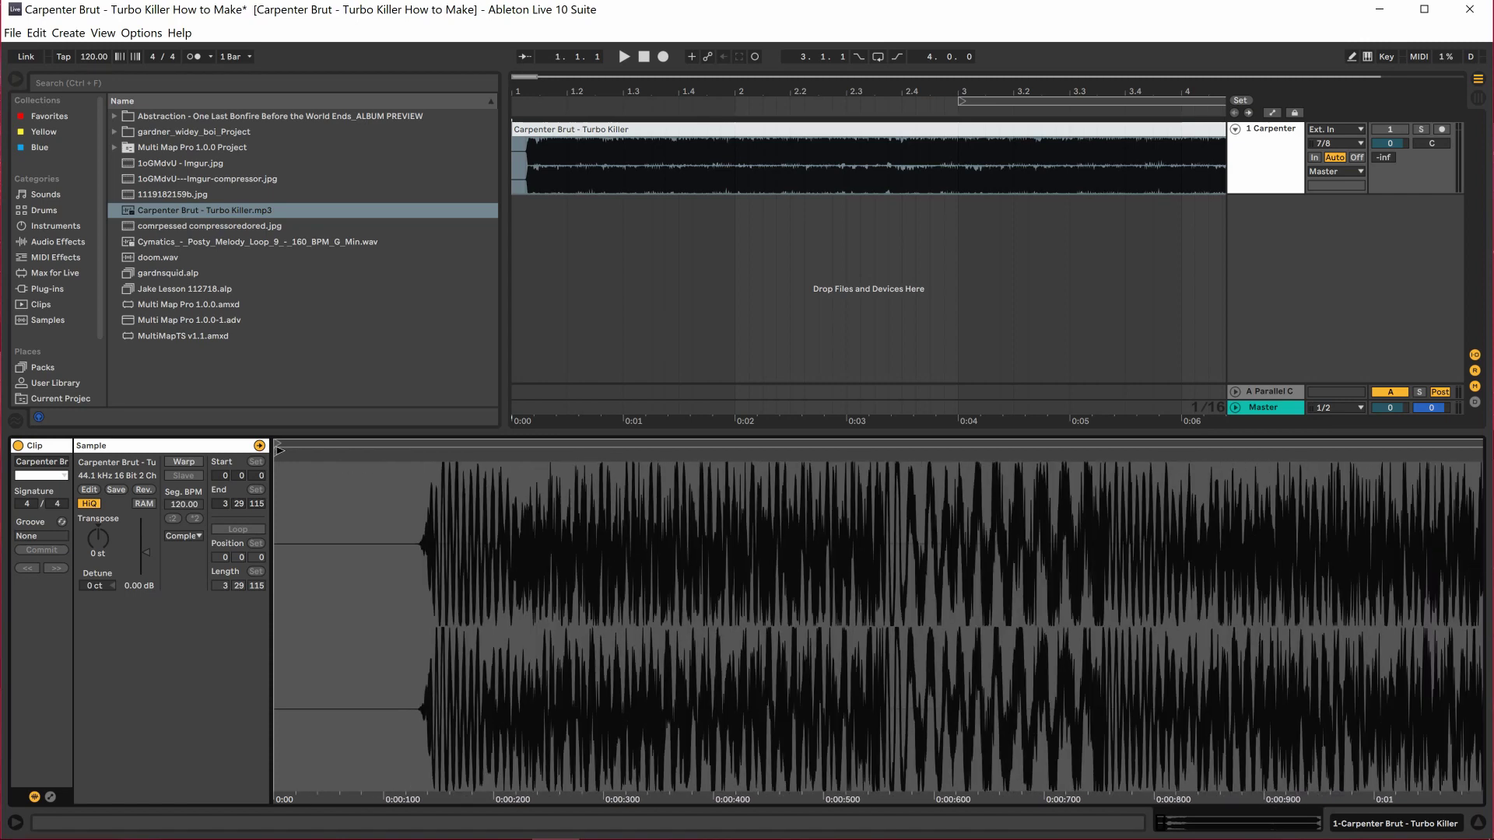
mouse_move(280, 450)
left_mouse_down()
mouse_move(420, 459)
mouse_move(452, 420)
mouse_move(402, 387)
left_mouse_up()
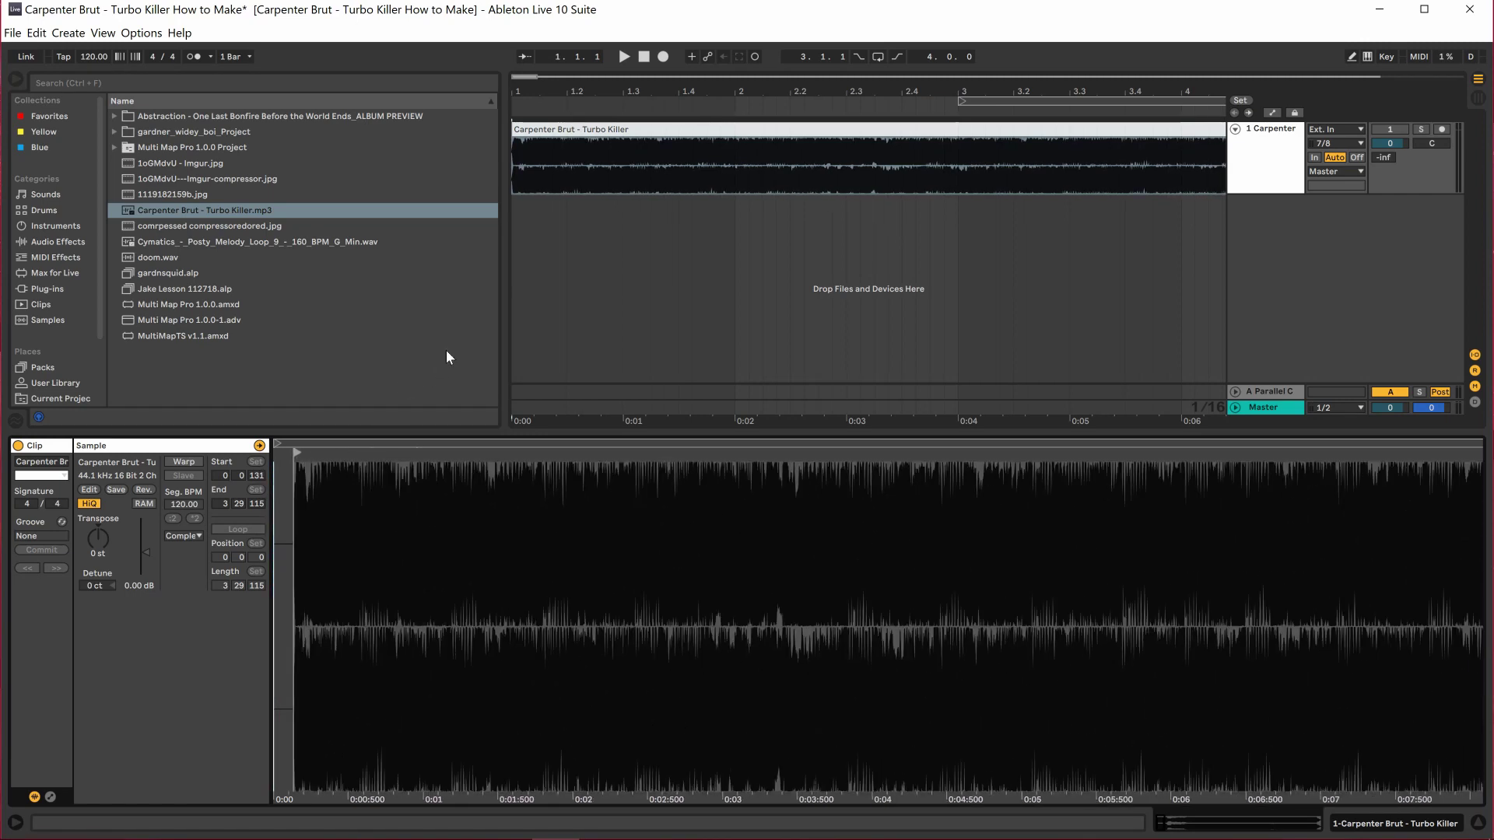
Hide the clip's sample view and set the song track's volume to -6 dB.
left_click_drag(519, 75, 519, 85)
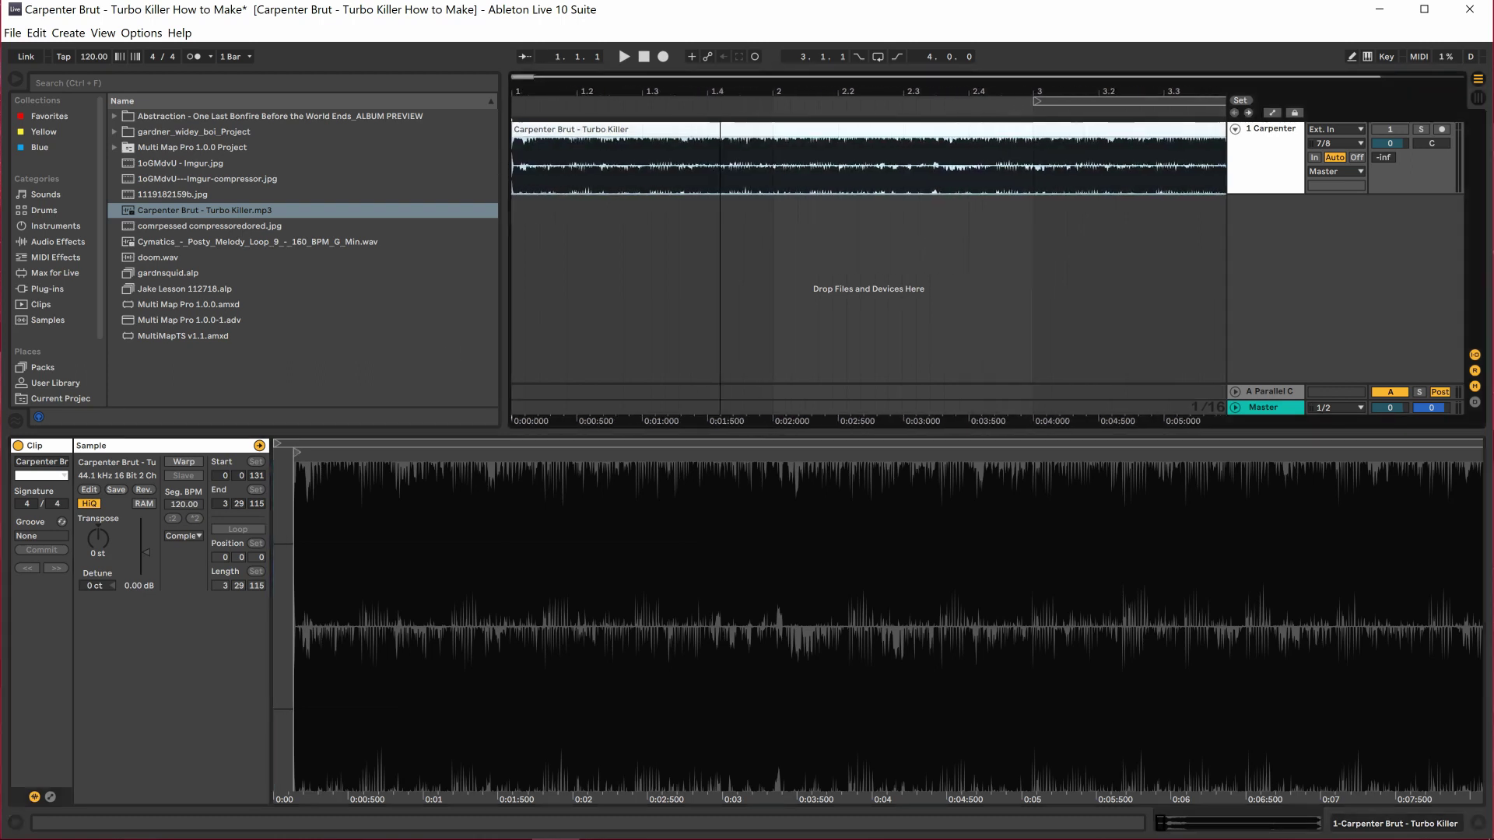
left_click(717, 278)
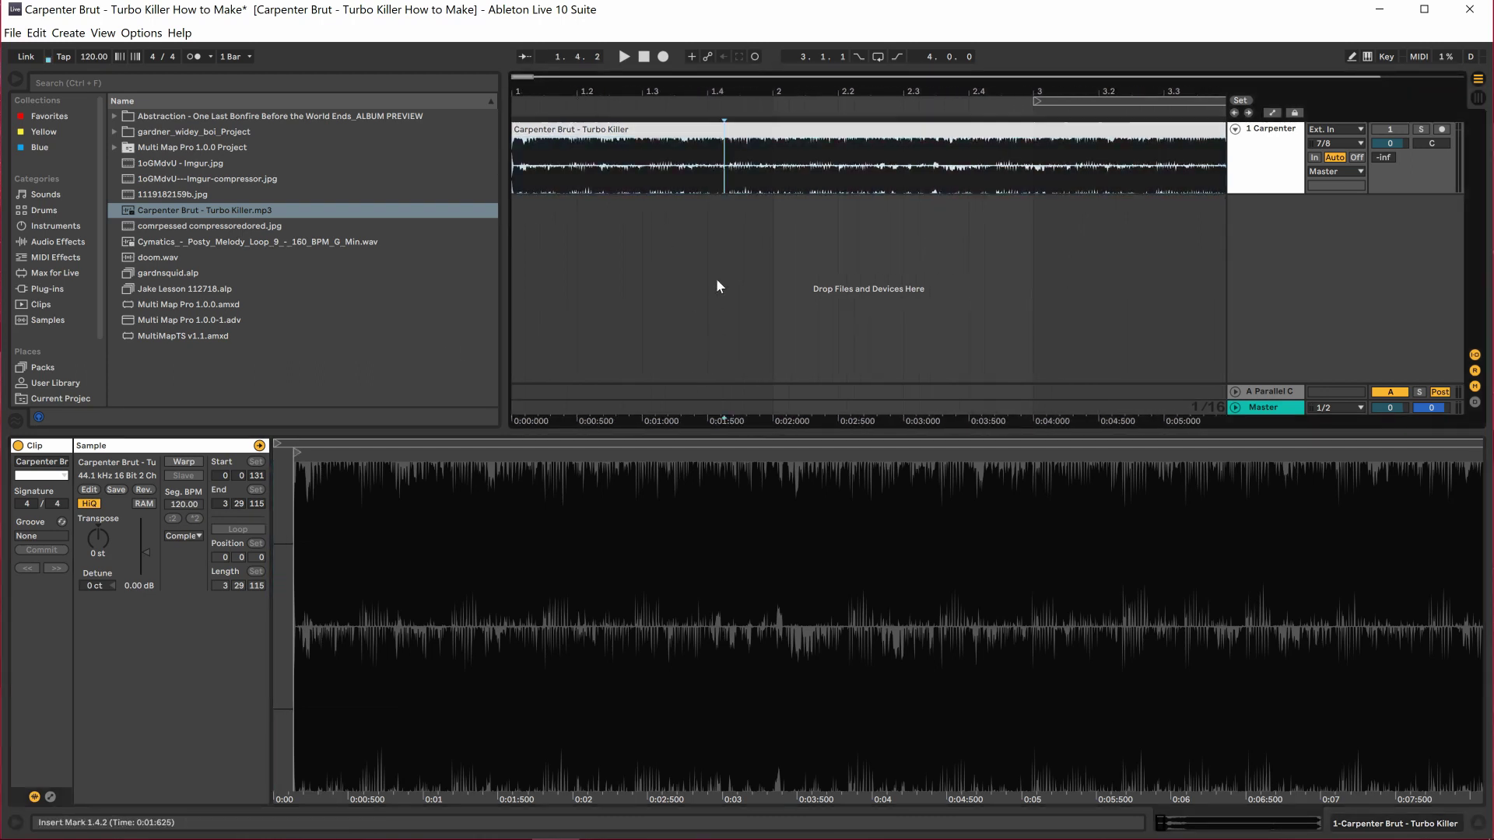
left_click(953, 239)
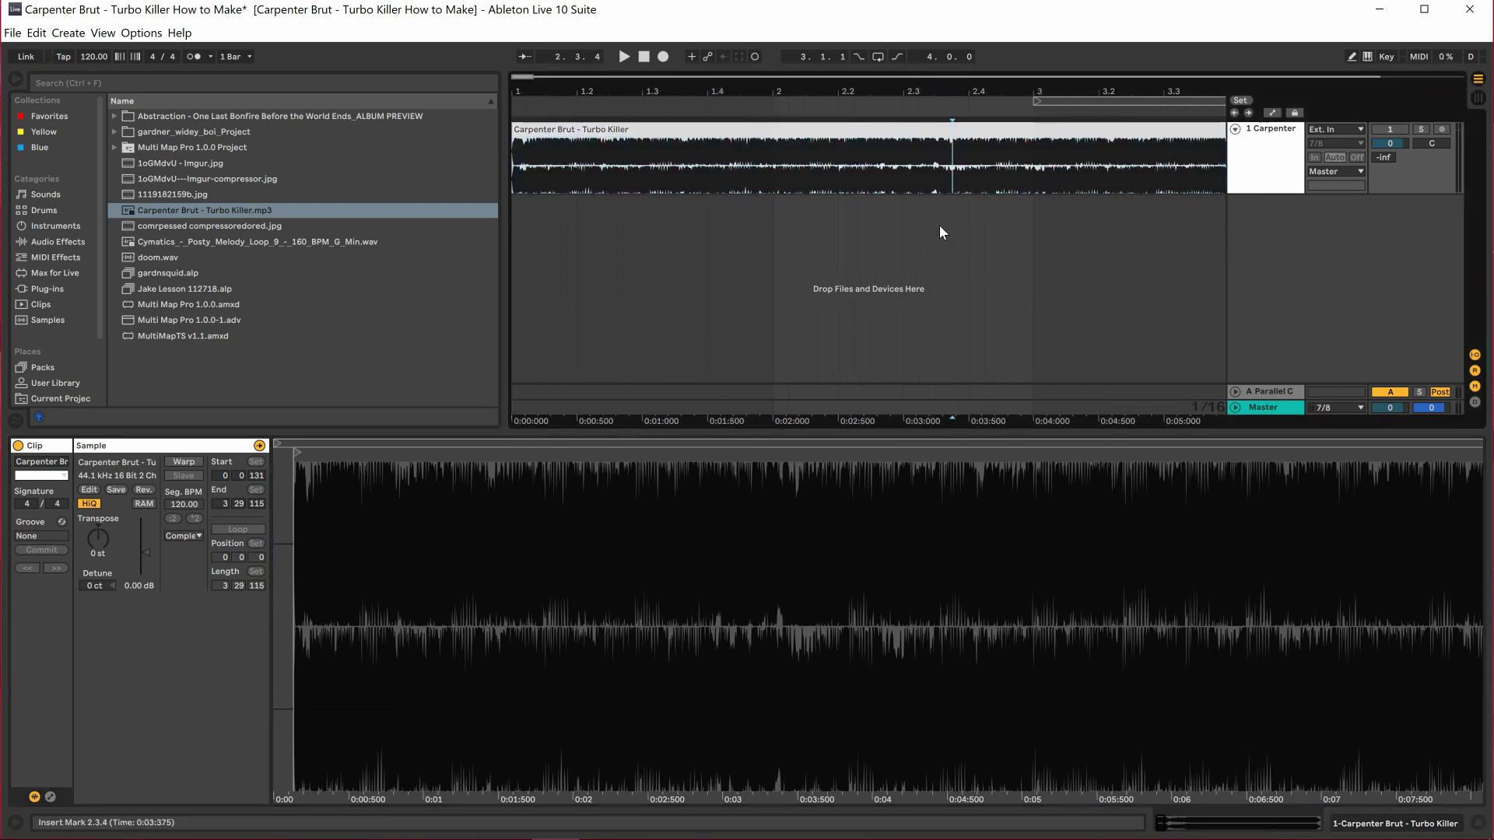
left_click(1478, 826)
left_click_drag(519, 75, 665, 247)
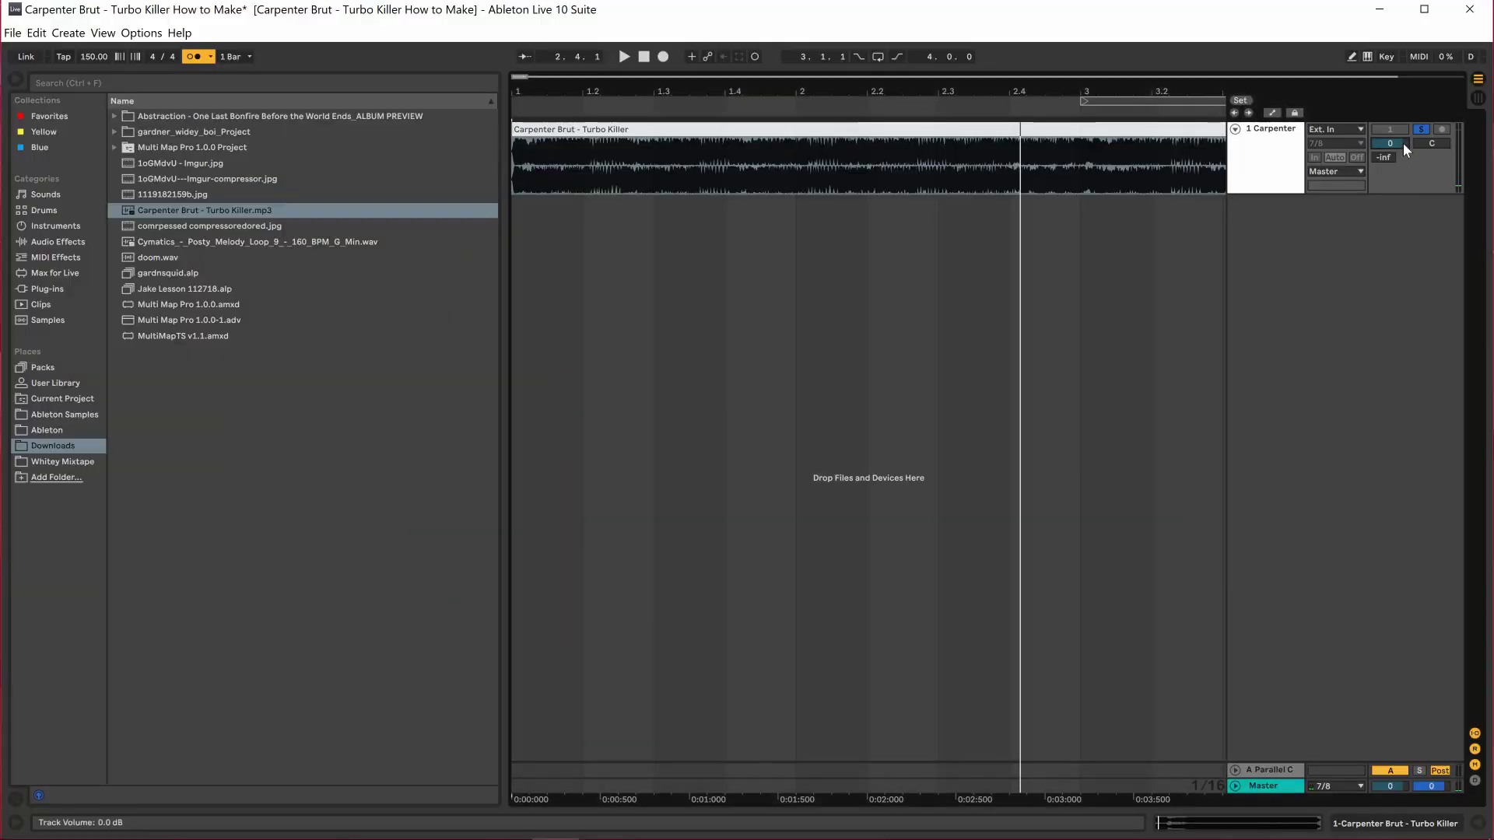
type("-6")
key("Return")
Play the song from the clip's start against the metronome and adjust the project tempo to 147 BPM.
left_click(529, 132)
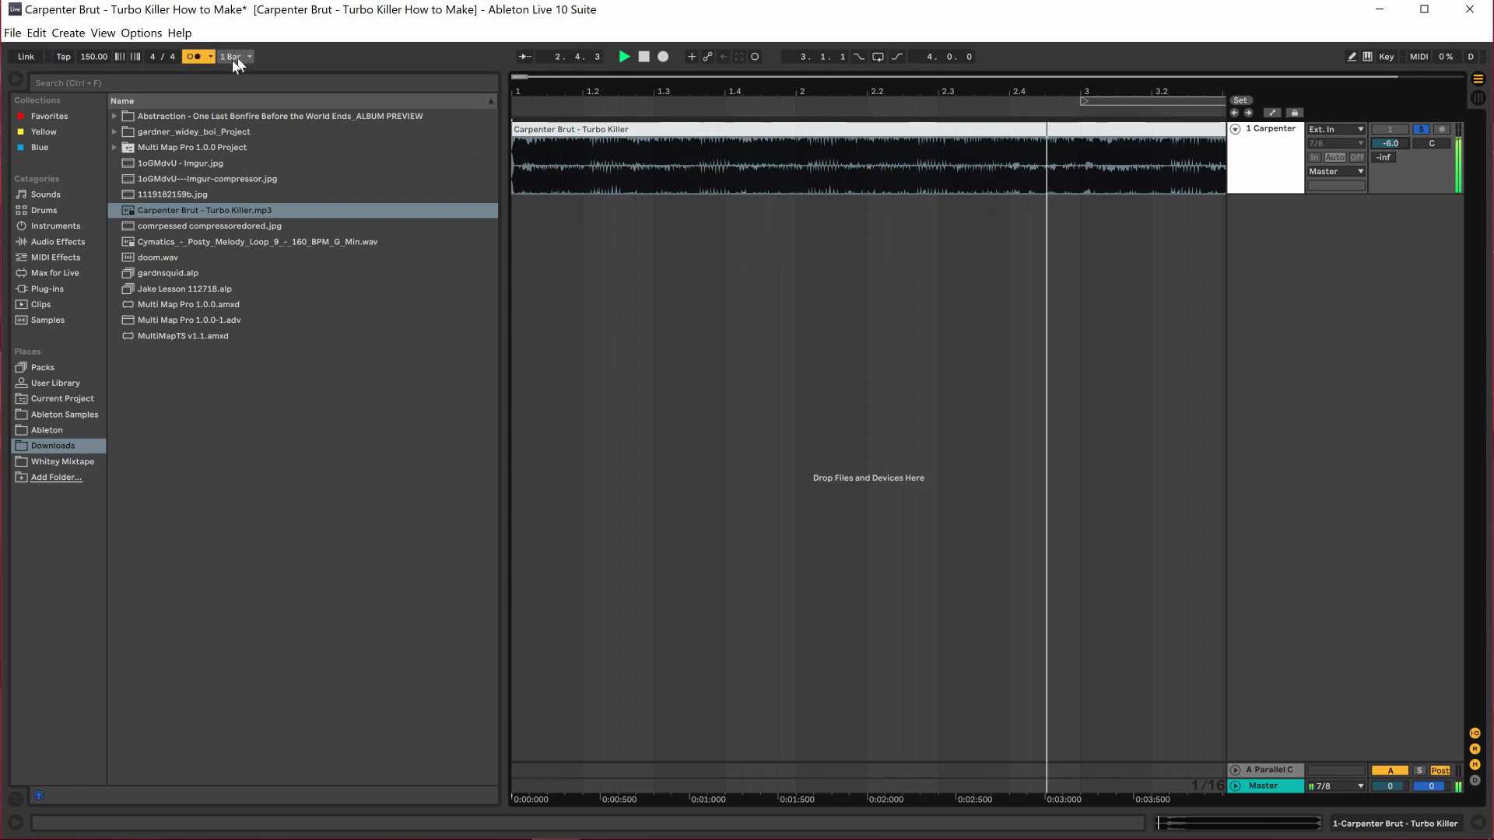
scroll(99, 62, "up", 3)
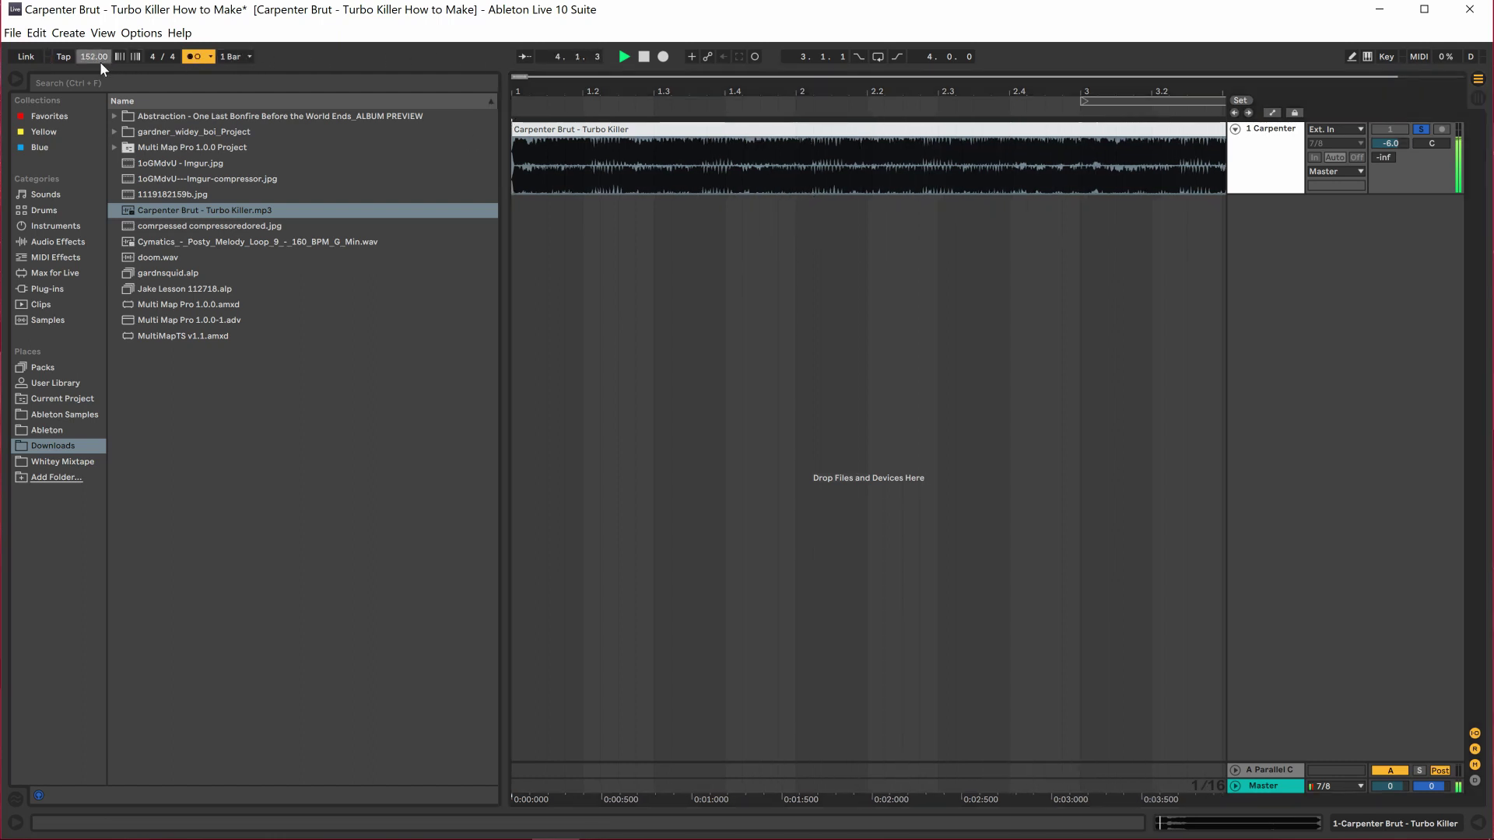
scroll(100, 63, "up", 1)
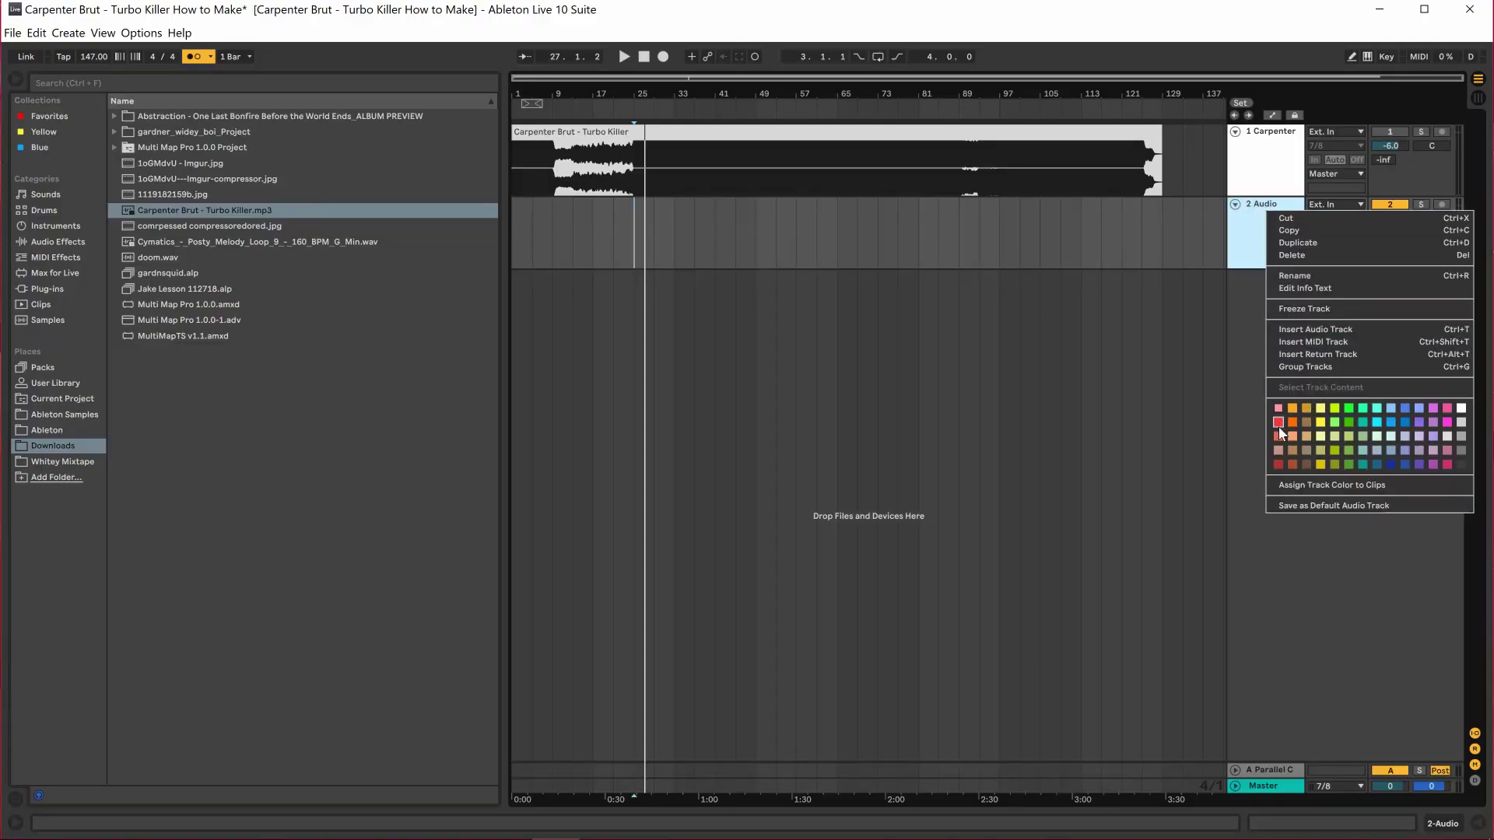
Colour the 2 Audio track red and insert additional audio tracks below it, down to 5 Audio.
left_click(1278, 423)
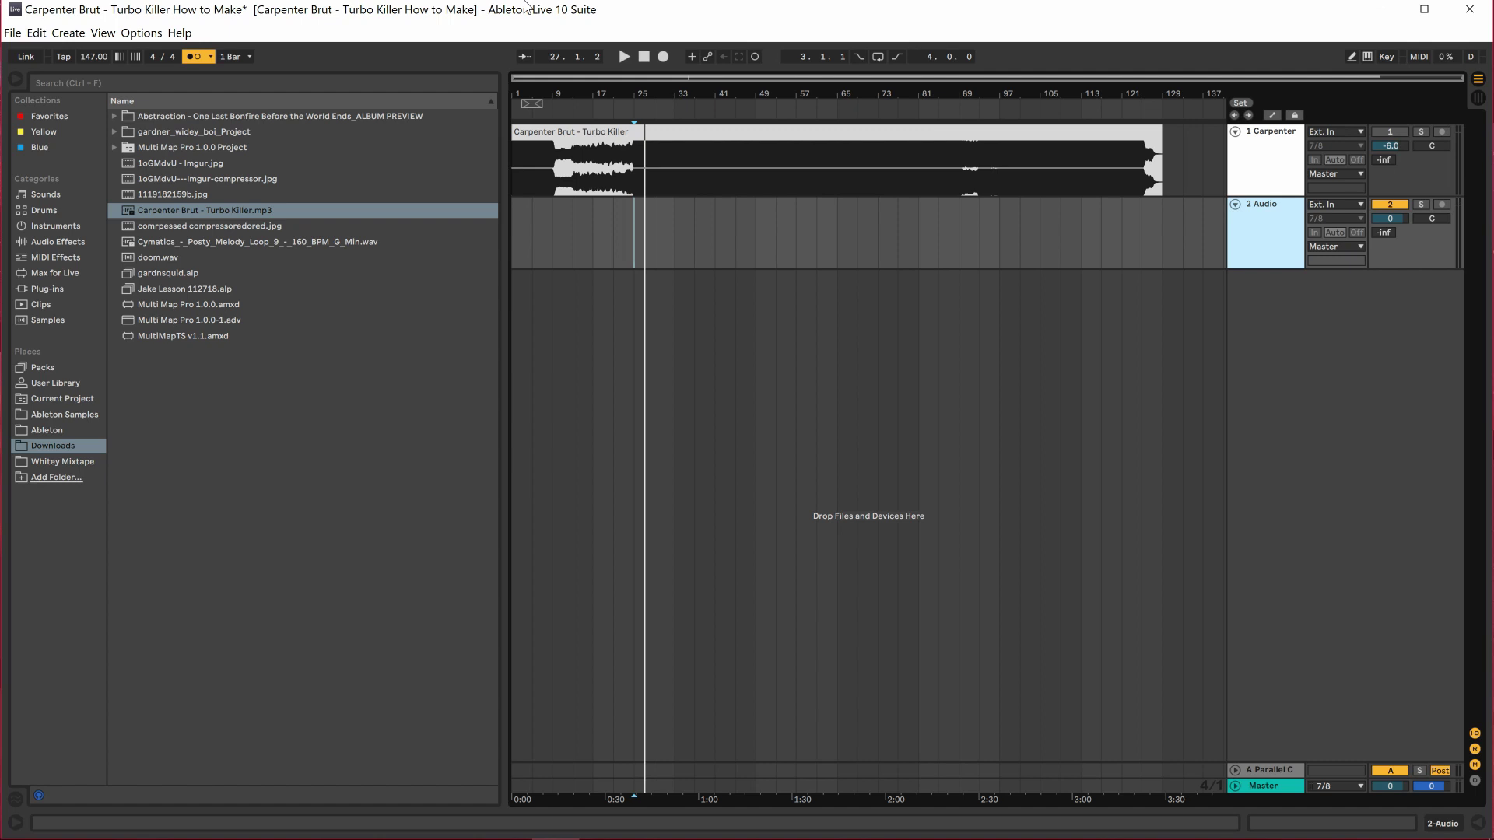
left_click_drag(633, 240, 715, 239)
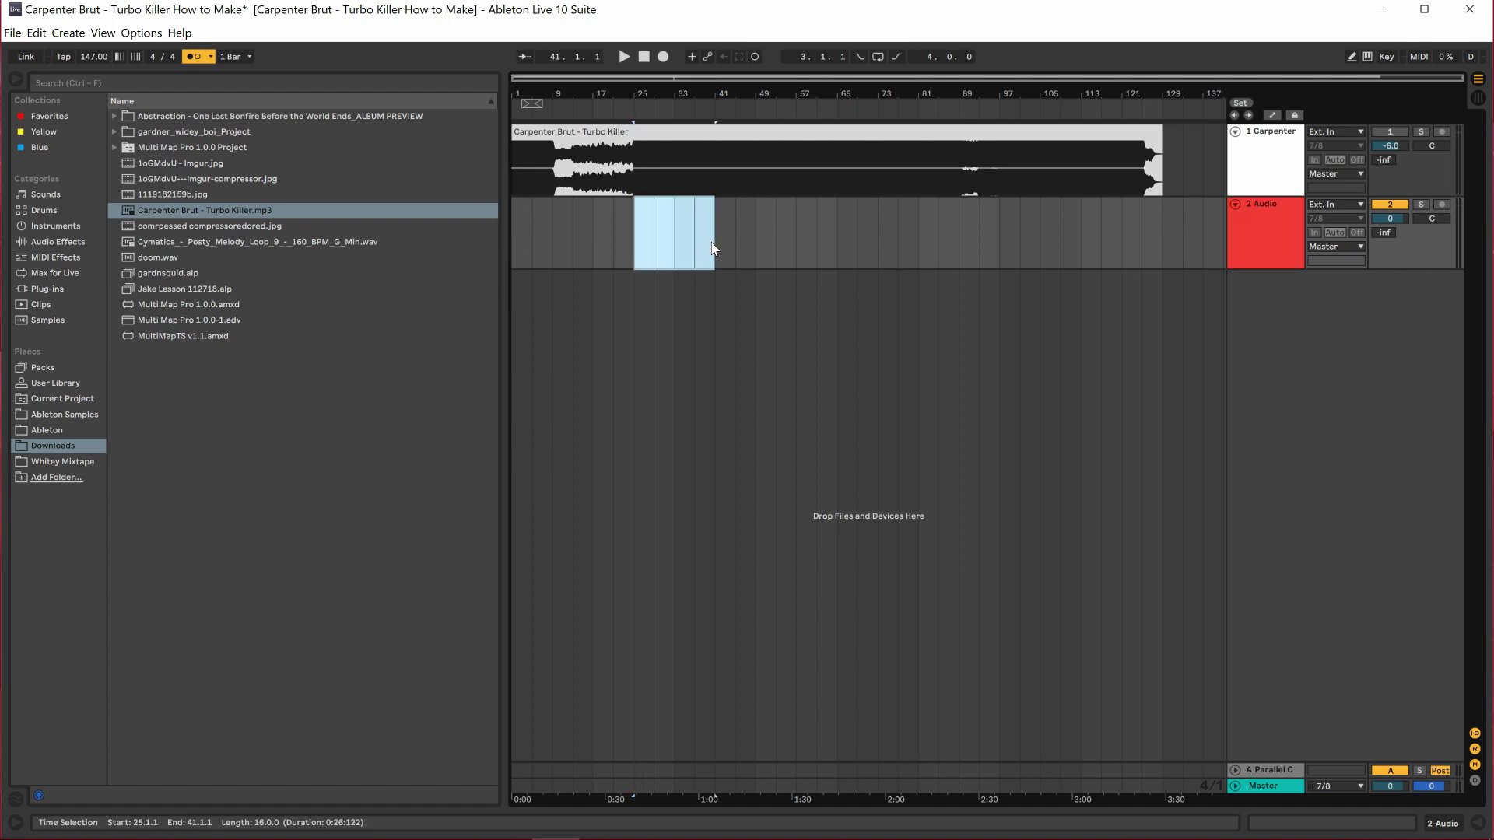
left_click(515, 249)
left_click(582, 131)
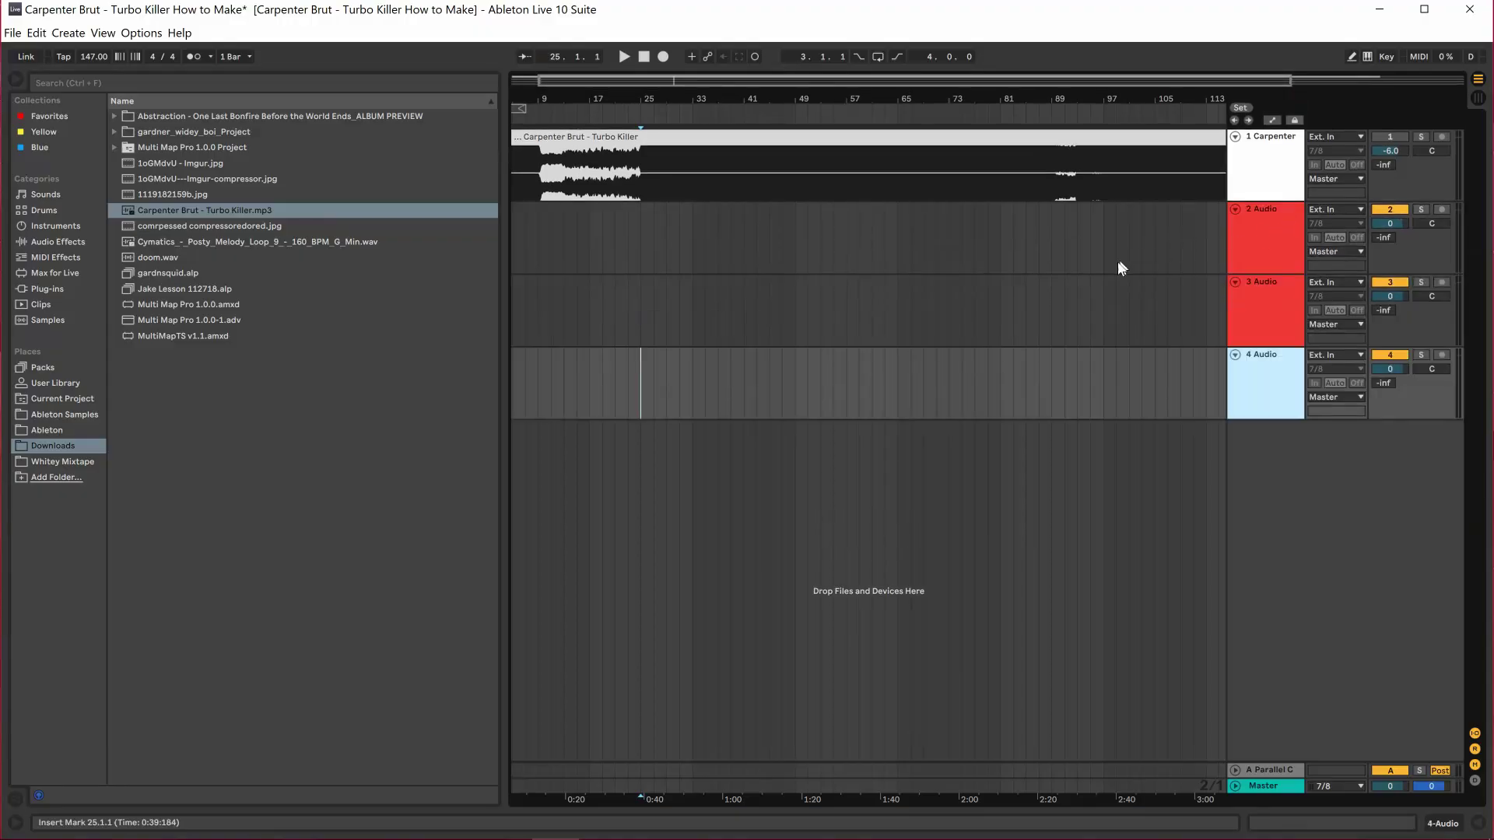
key("ctrl+t")
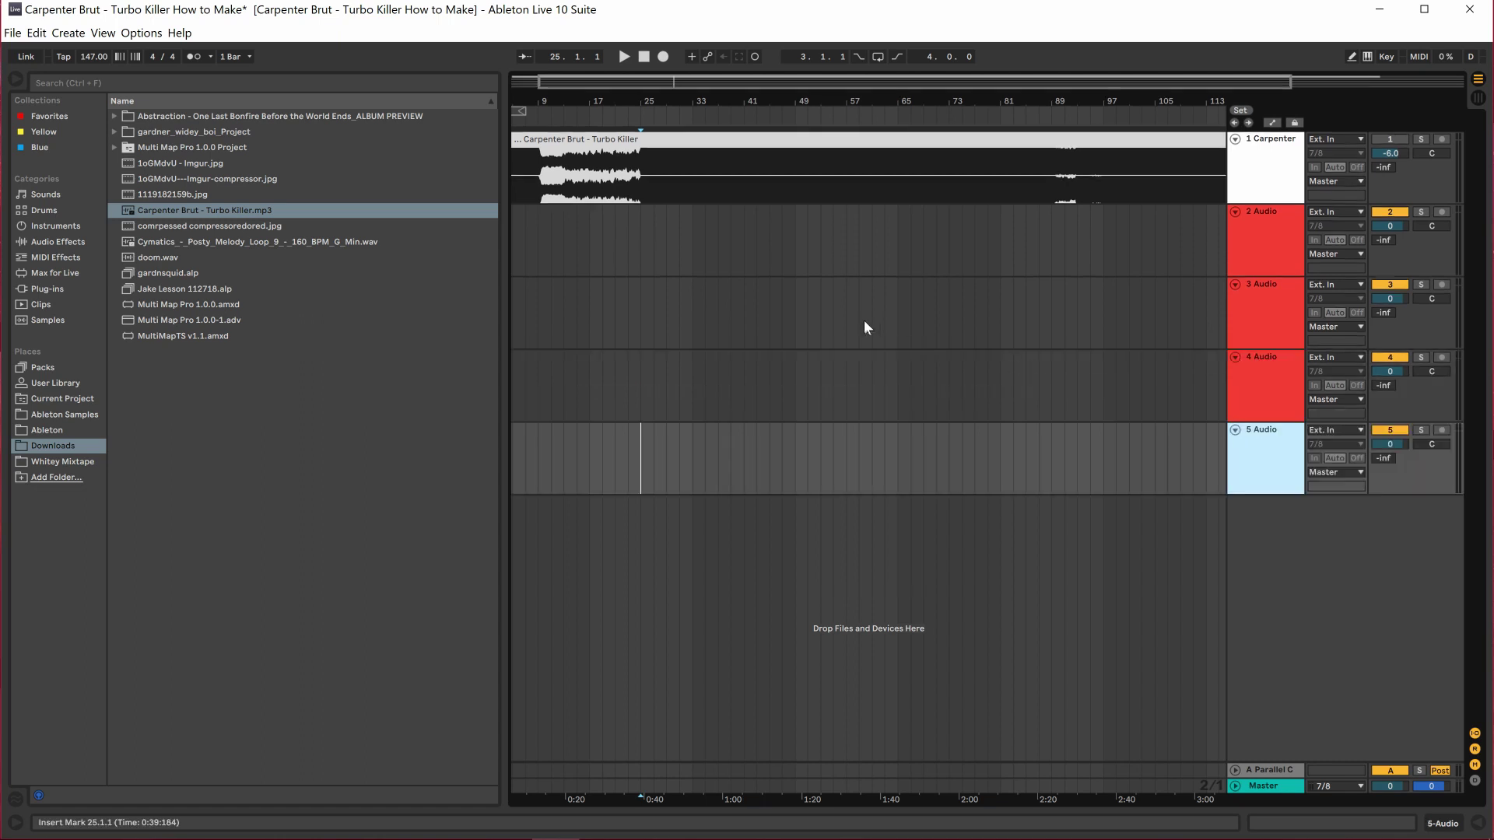
Place the insert mark at bar 25 on 2 Audio and open the Mr. Bill - Digital Drums folder in Ableton Samples.
left_click(643, 246)
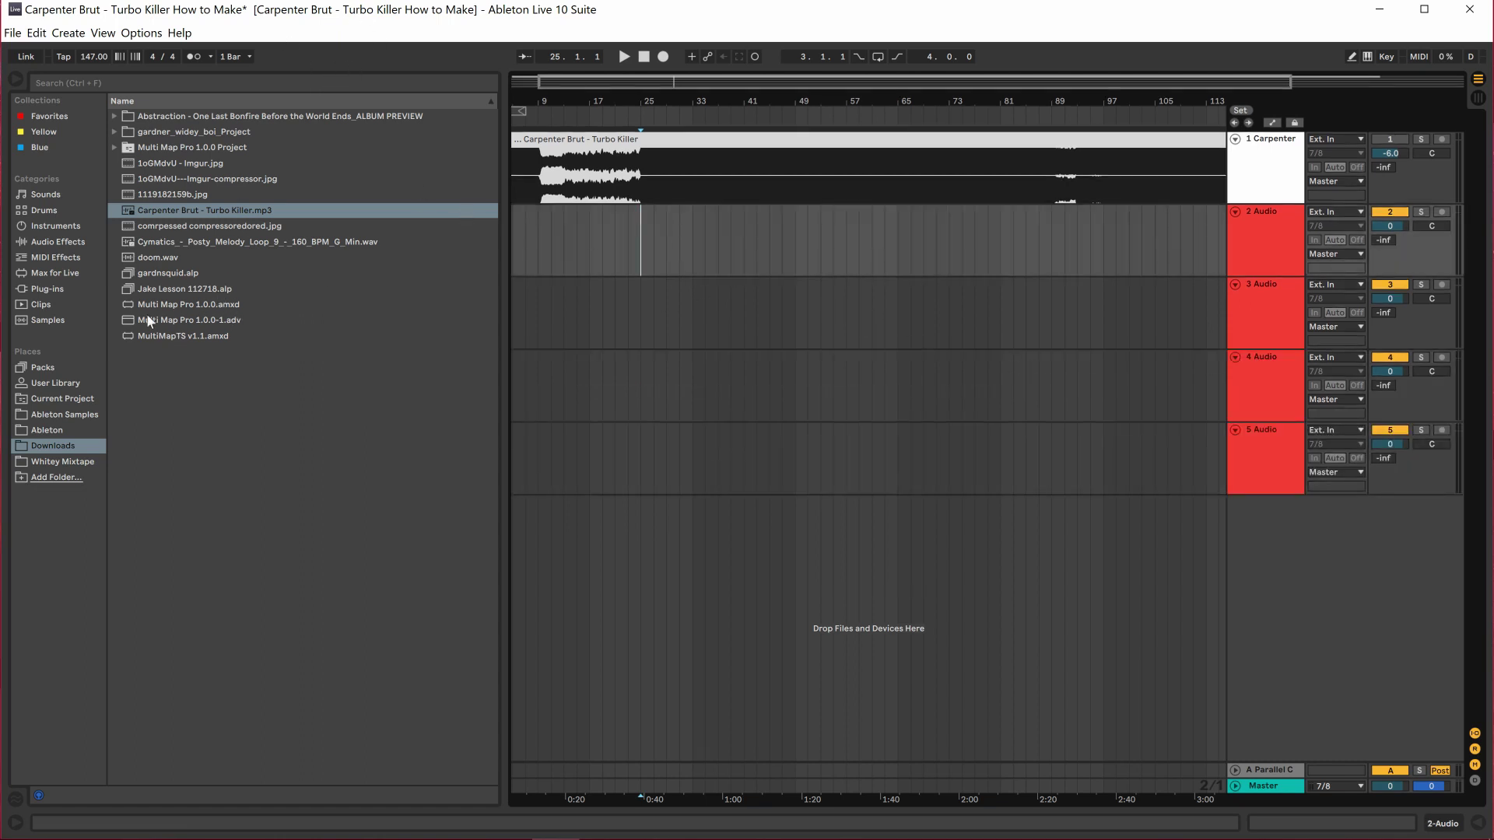
left_click(56, 398)
left_click(68, 415)
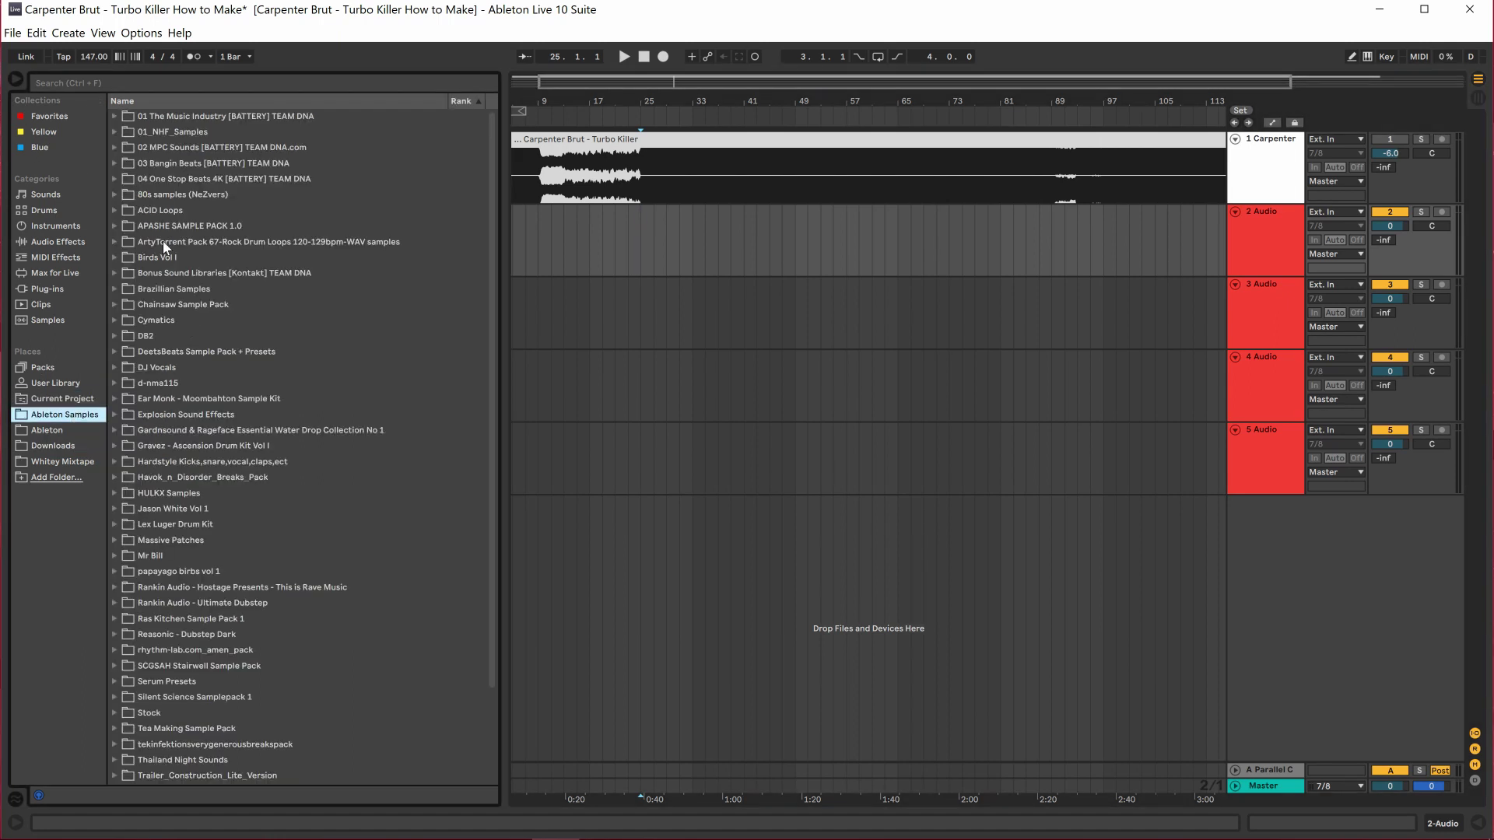
scroll(165, 246, "down", 3)
left_click(116, 446)
scroll(259, 449, "down", 2)
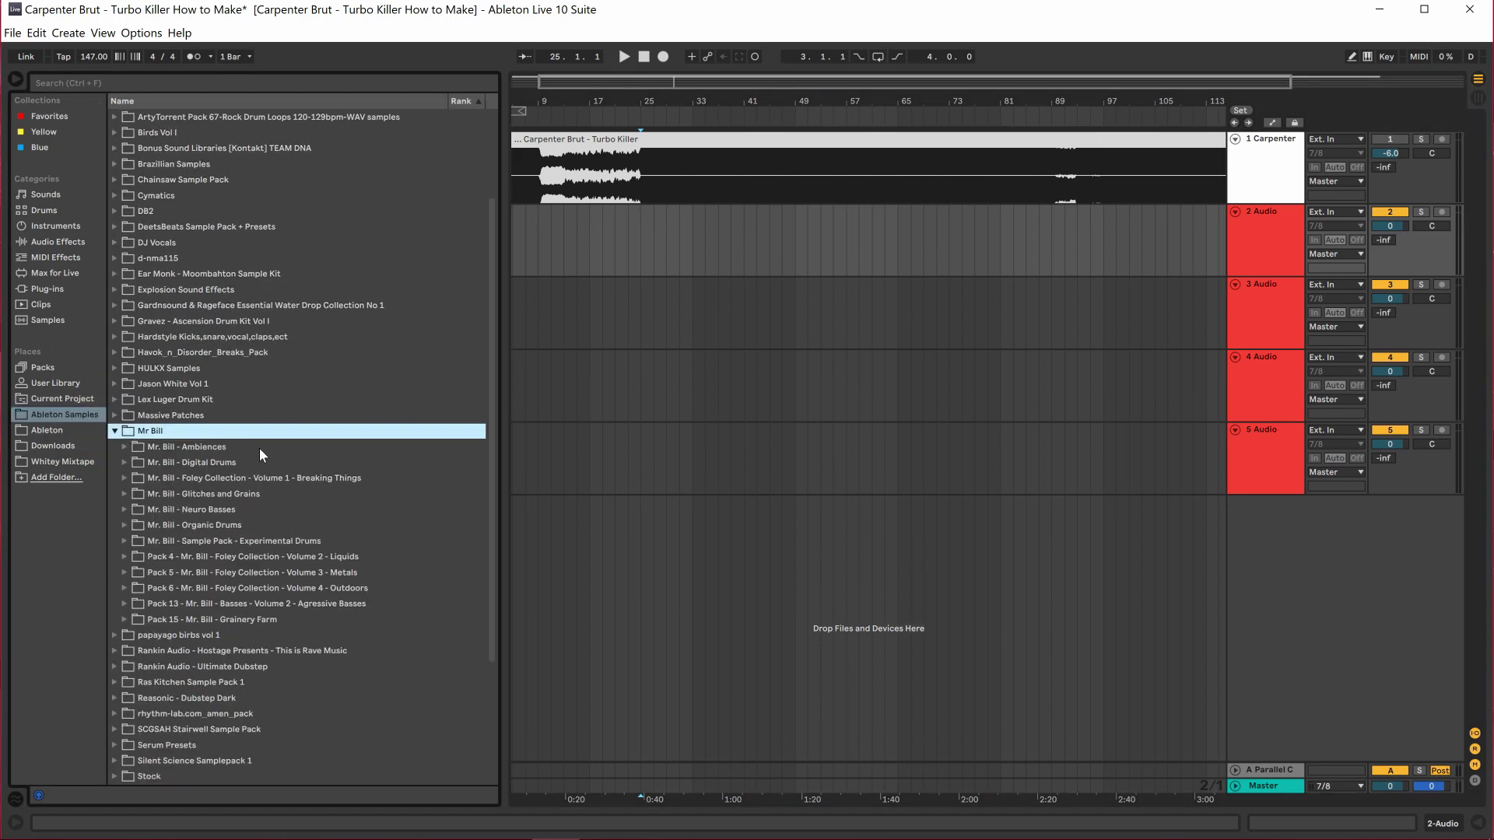
left_click(129, 403)
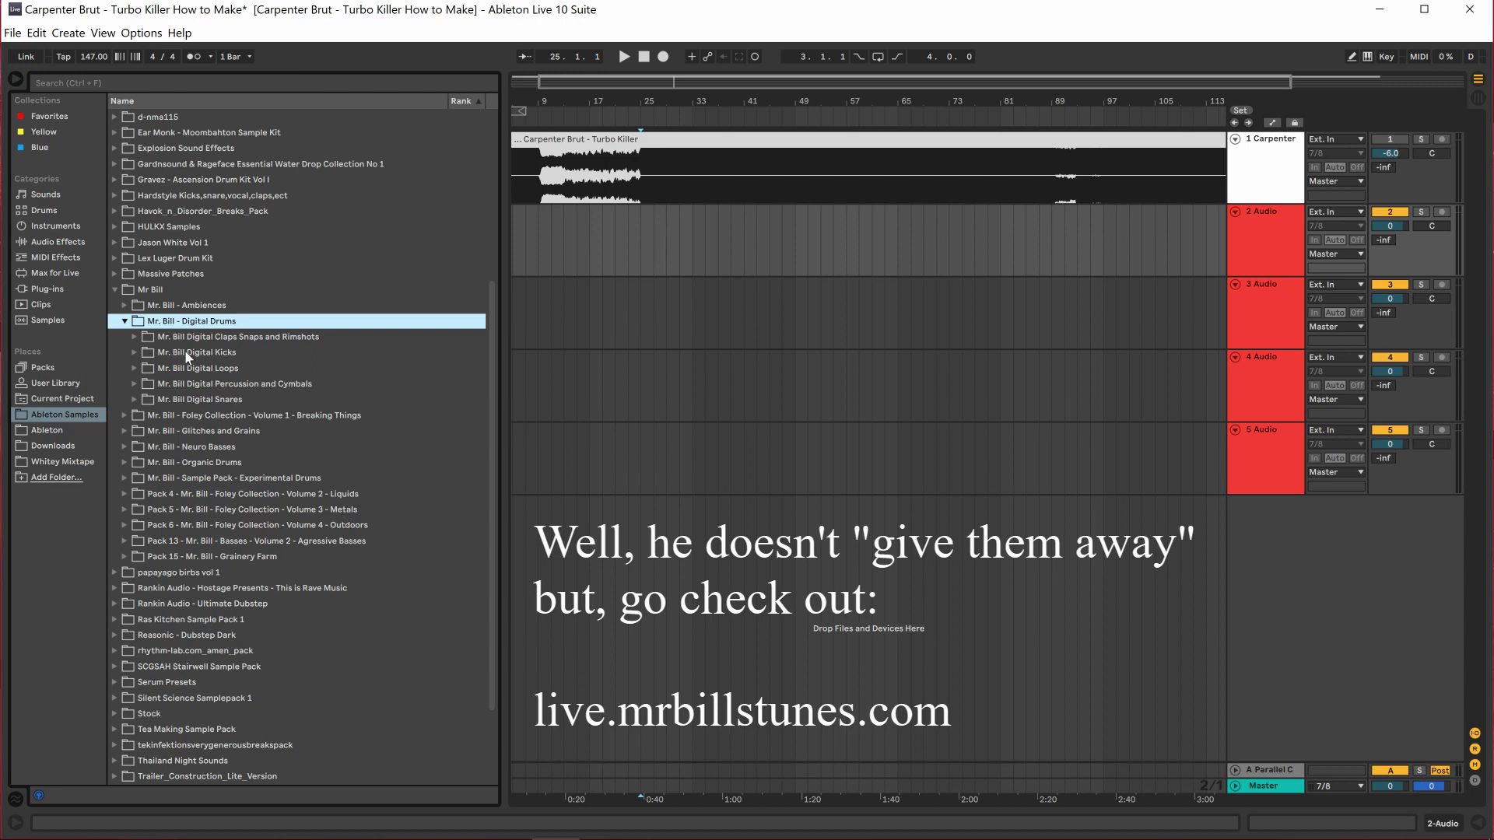
Audition the Mr. Bill digital snare samples from Bill Copy Snare 8 down to French Snare for another snare layer.
left_click(177, 698)
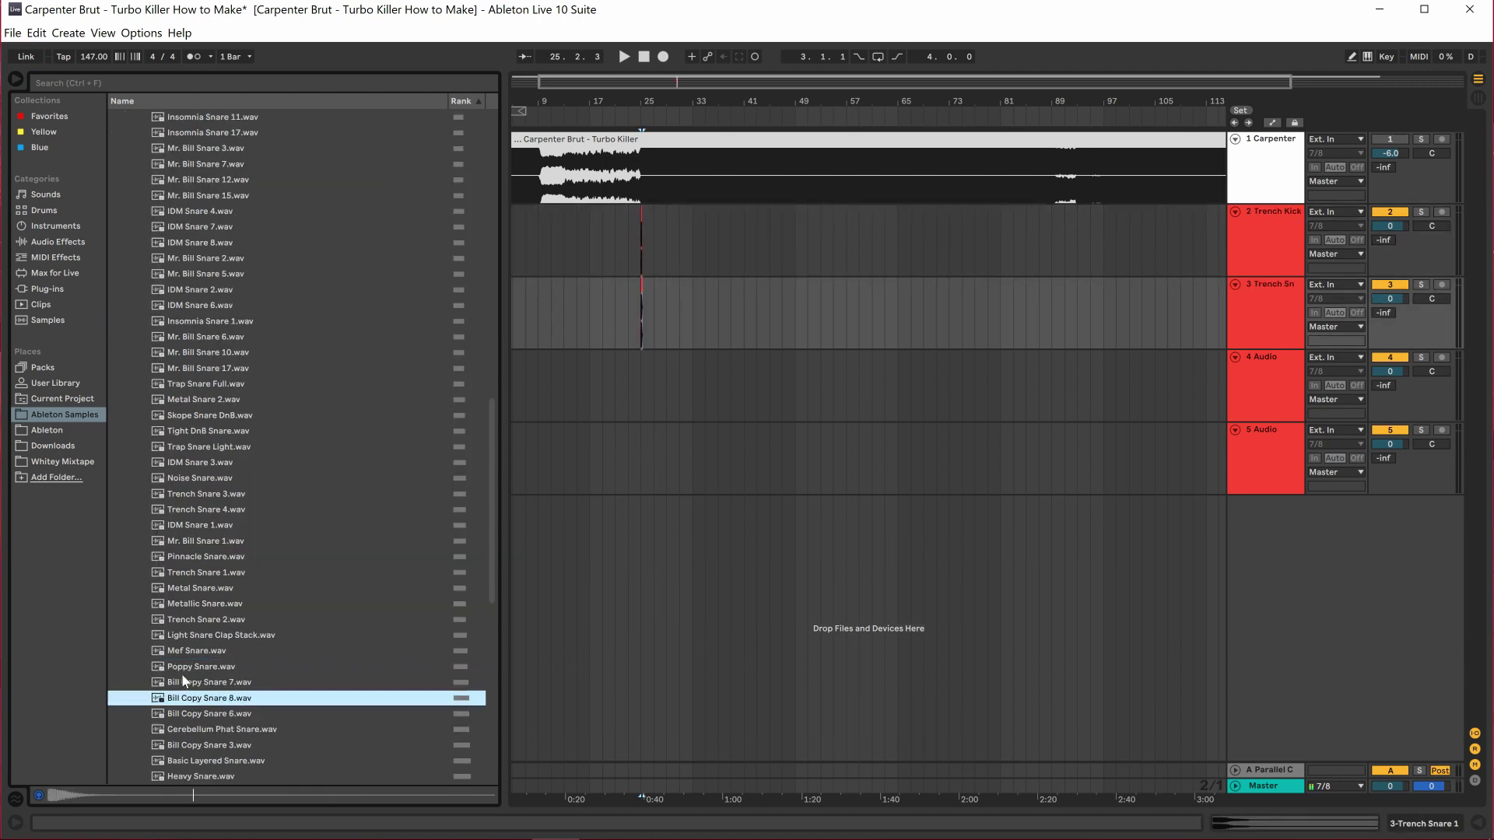
left_click(182, 676)
scroll(193, 701, "down", 4)
left_click(206, 669)
scroll(207, 669, "down", 3)
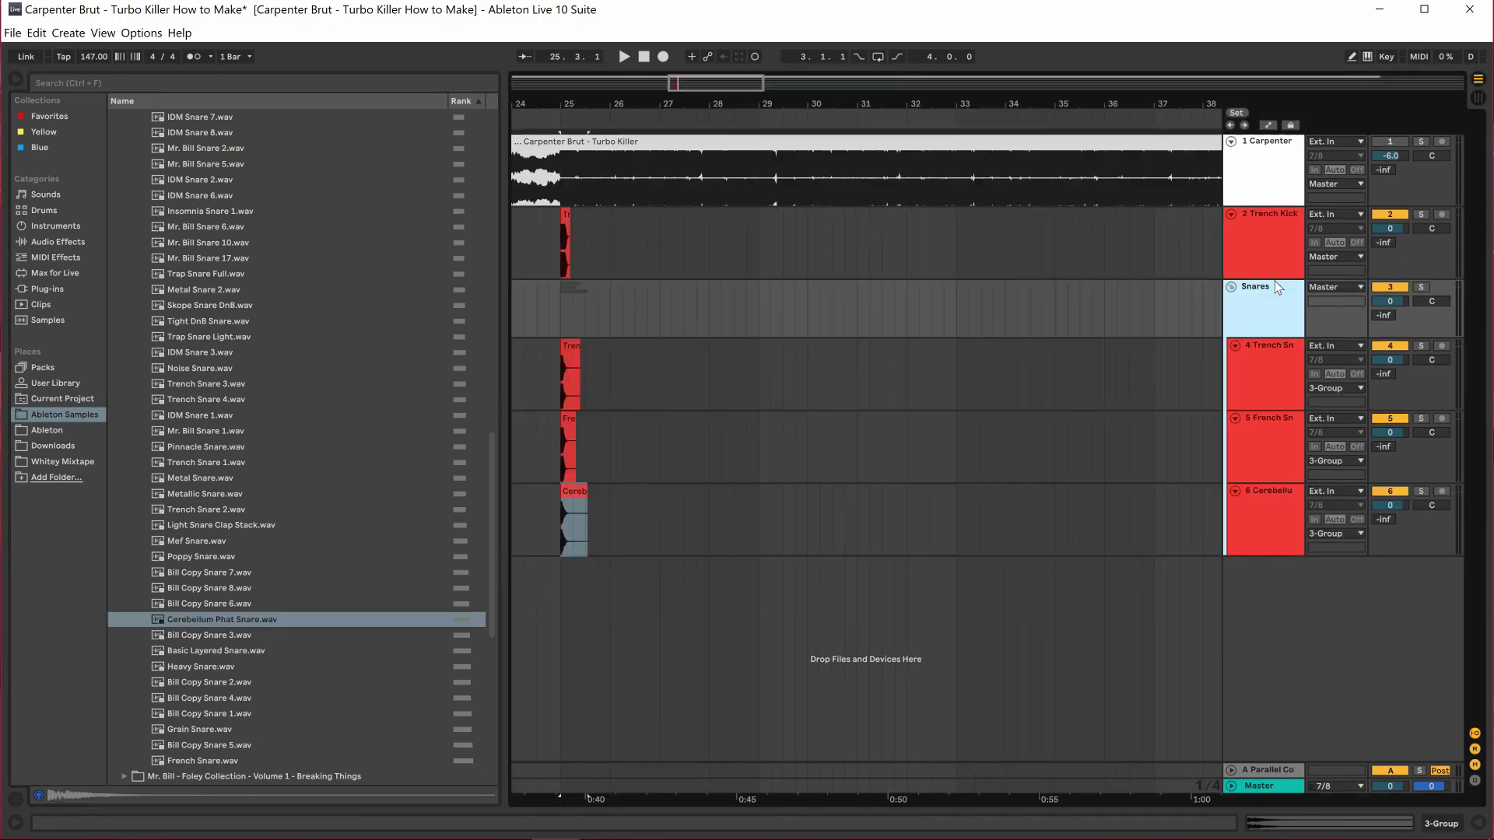
Rename the Trench Kick track as Kick.
key("Up")
key("ctrl+r")
type("Kick")
key("Return")
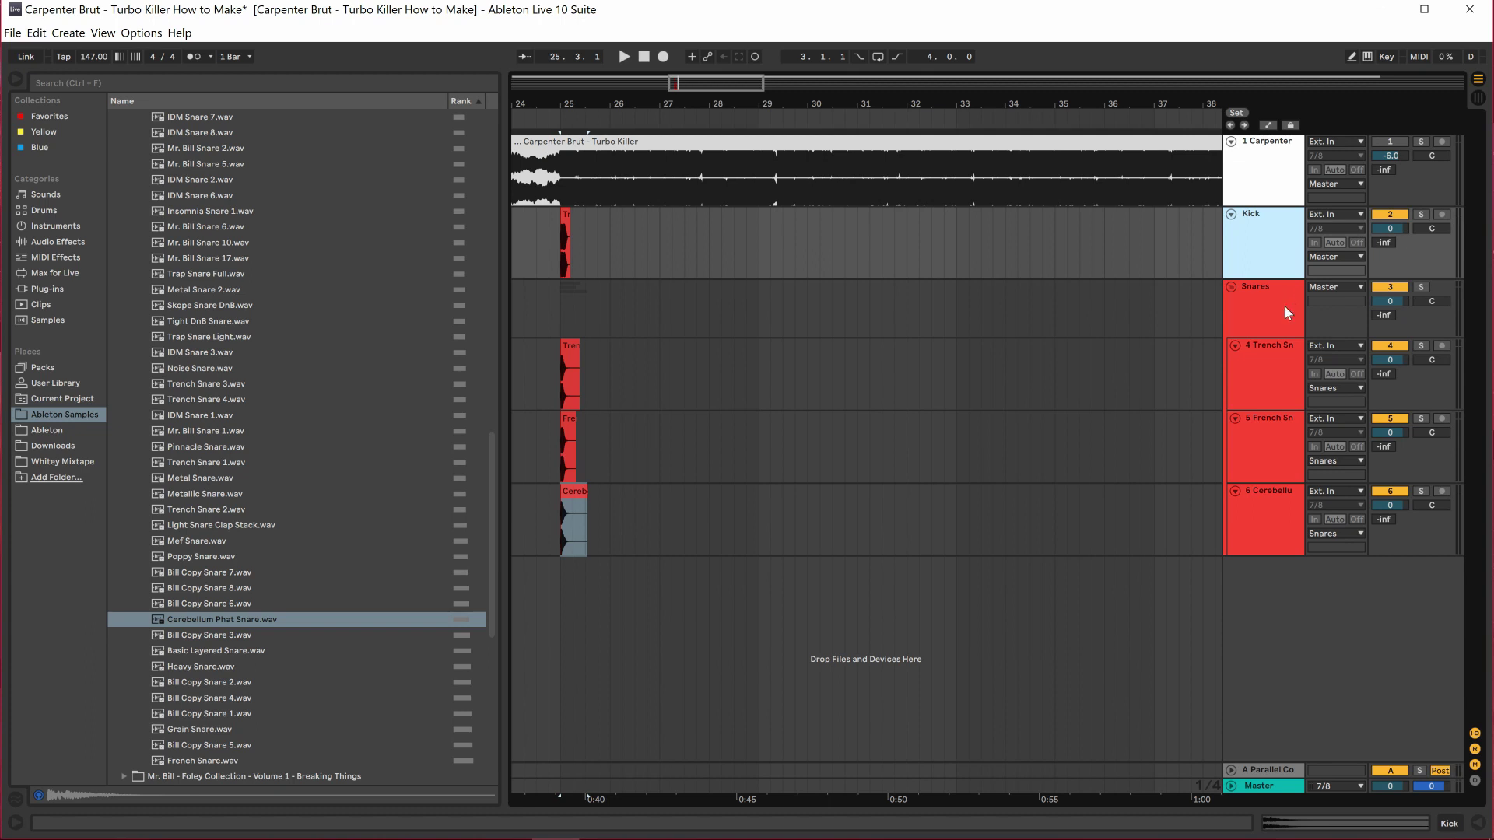
Group the Kick track with the Snares group and name the new group Drums.
left_click(1284, 305, "shift")
key("ctrl+g")
key("ctrl+r")
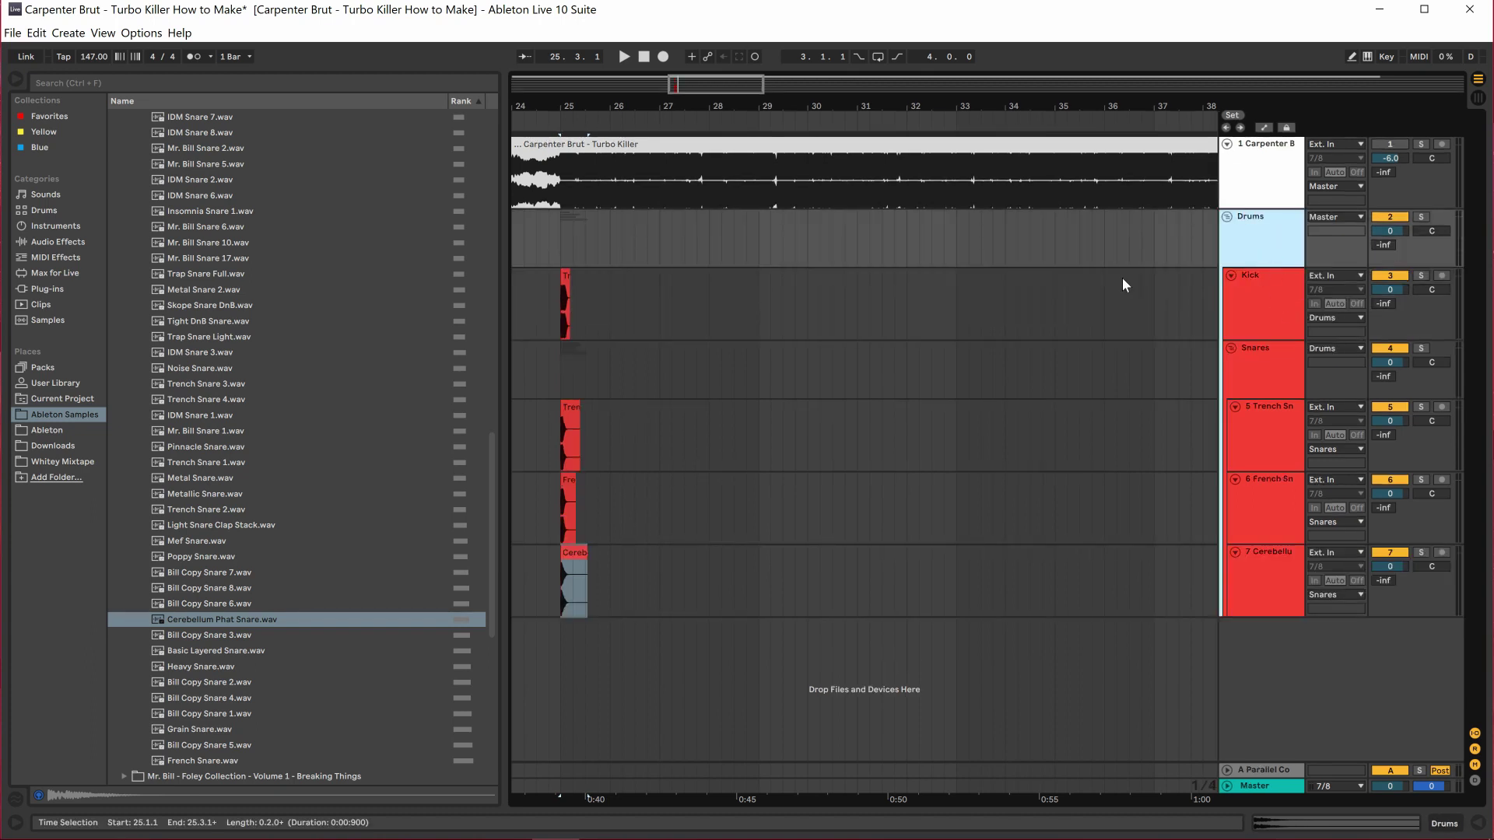
Show the Master track's device chain and browse the VSTPlugins 64 bit folder to FabFilter Pro-L 2.
left_click_drag(673, 101, 1261, 203)
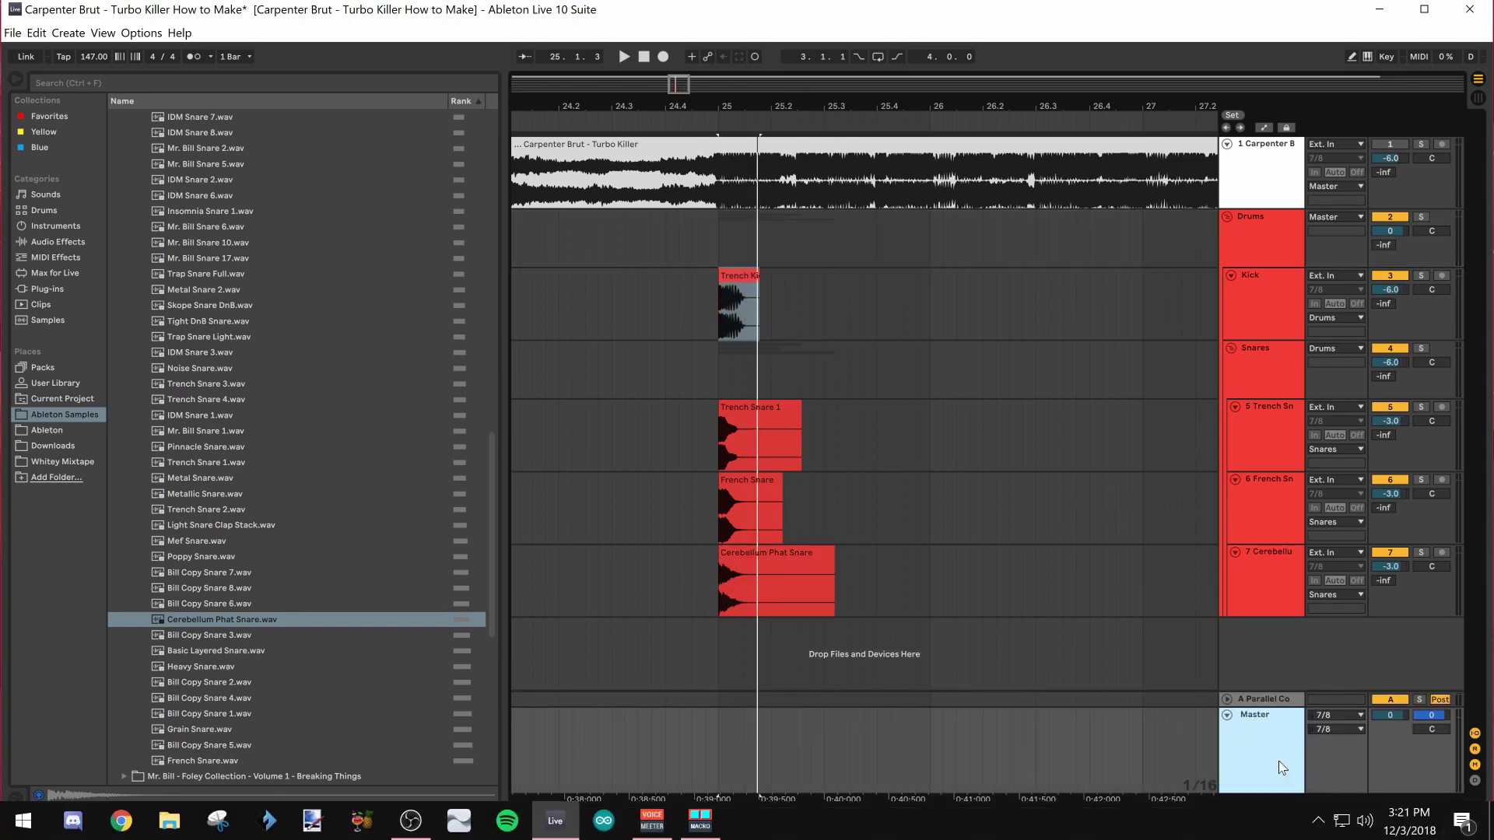
left_click(1443, 825)
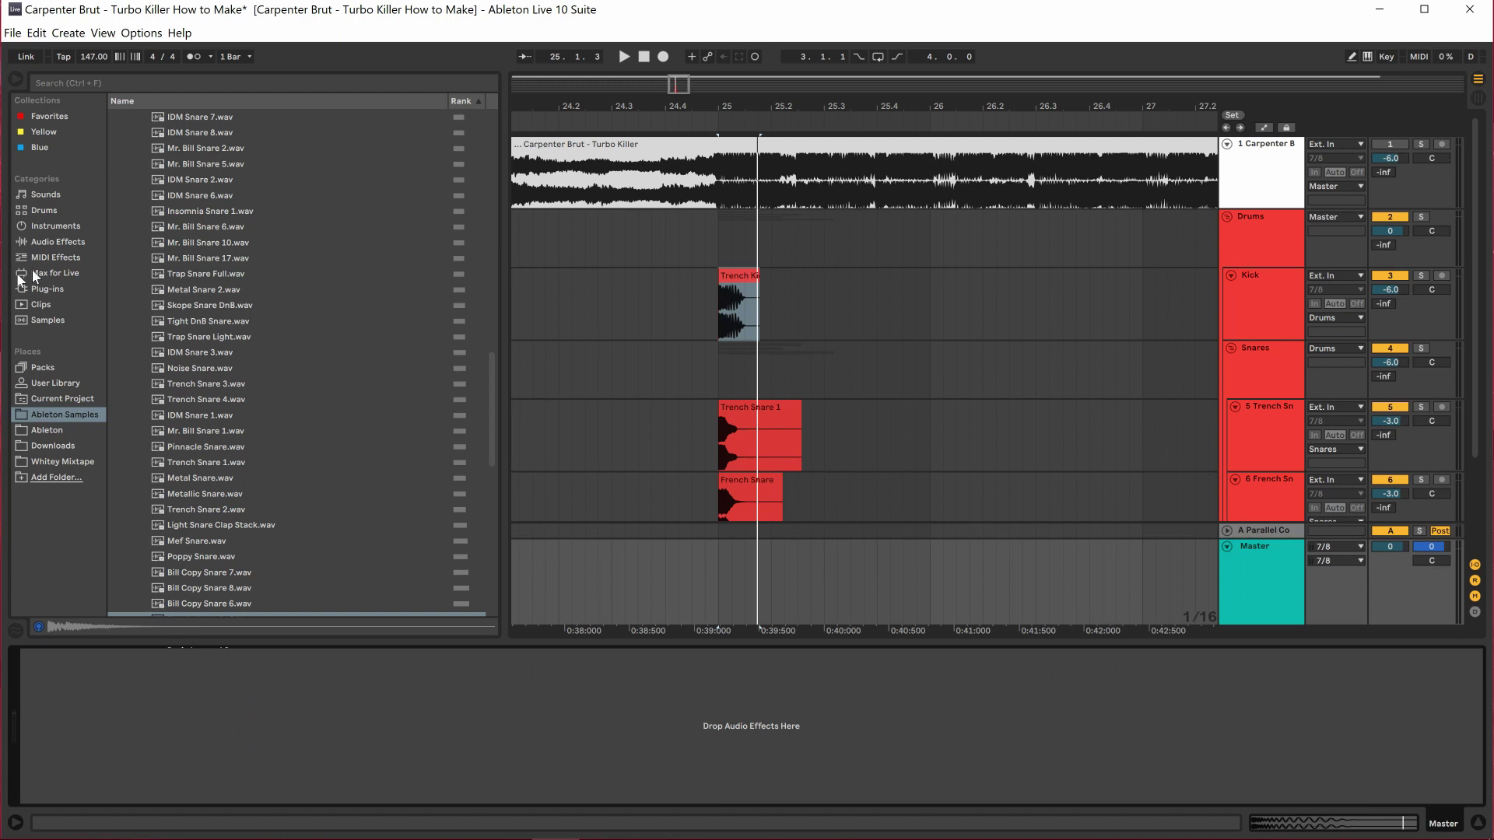
left_click(49, 288)
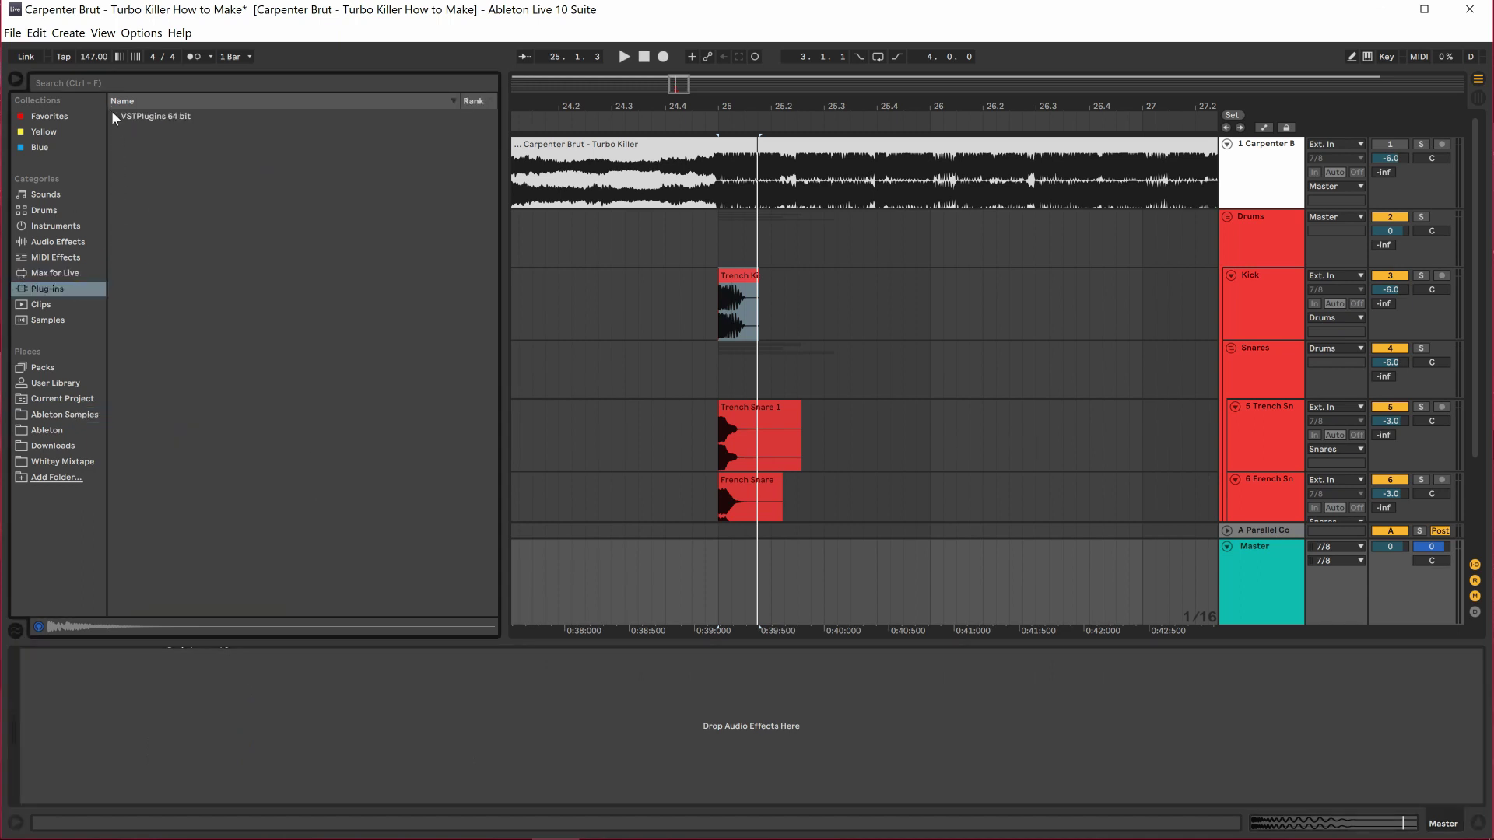
left_click(112, 115)
scroll(152, 216, "down", 6)
scroll(143, 181, "down", 6)
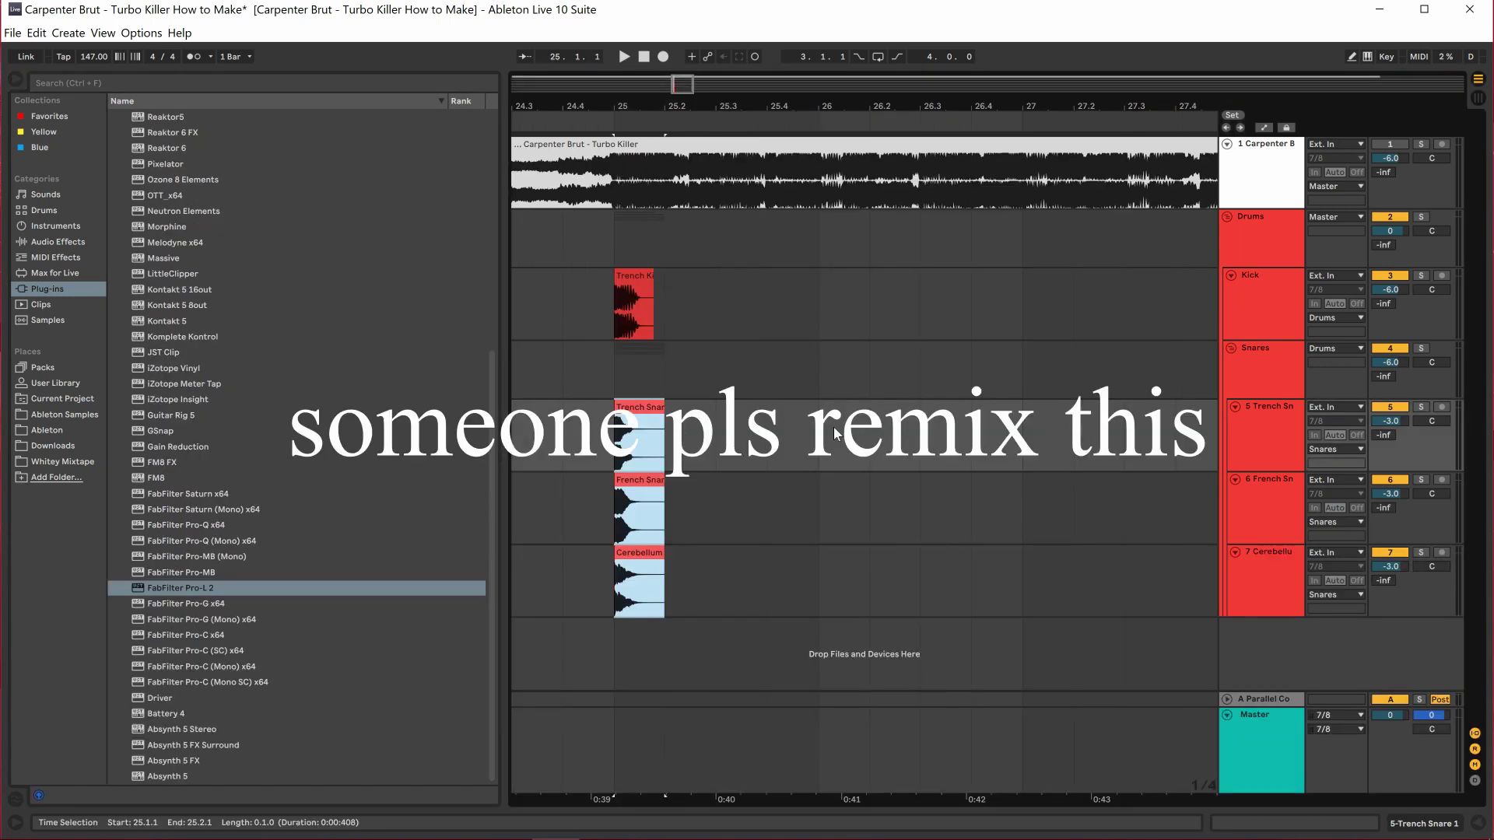
Arrange a one-bar drum pattern at bar 25 with kicks on all four beats and the layered snares on beats 2 and 4.
left_click(833, 428)
key("ctrl+v")
left_click_drag(595, 375, 693, 615)
left_click_drag(665, 299, 599, 292)
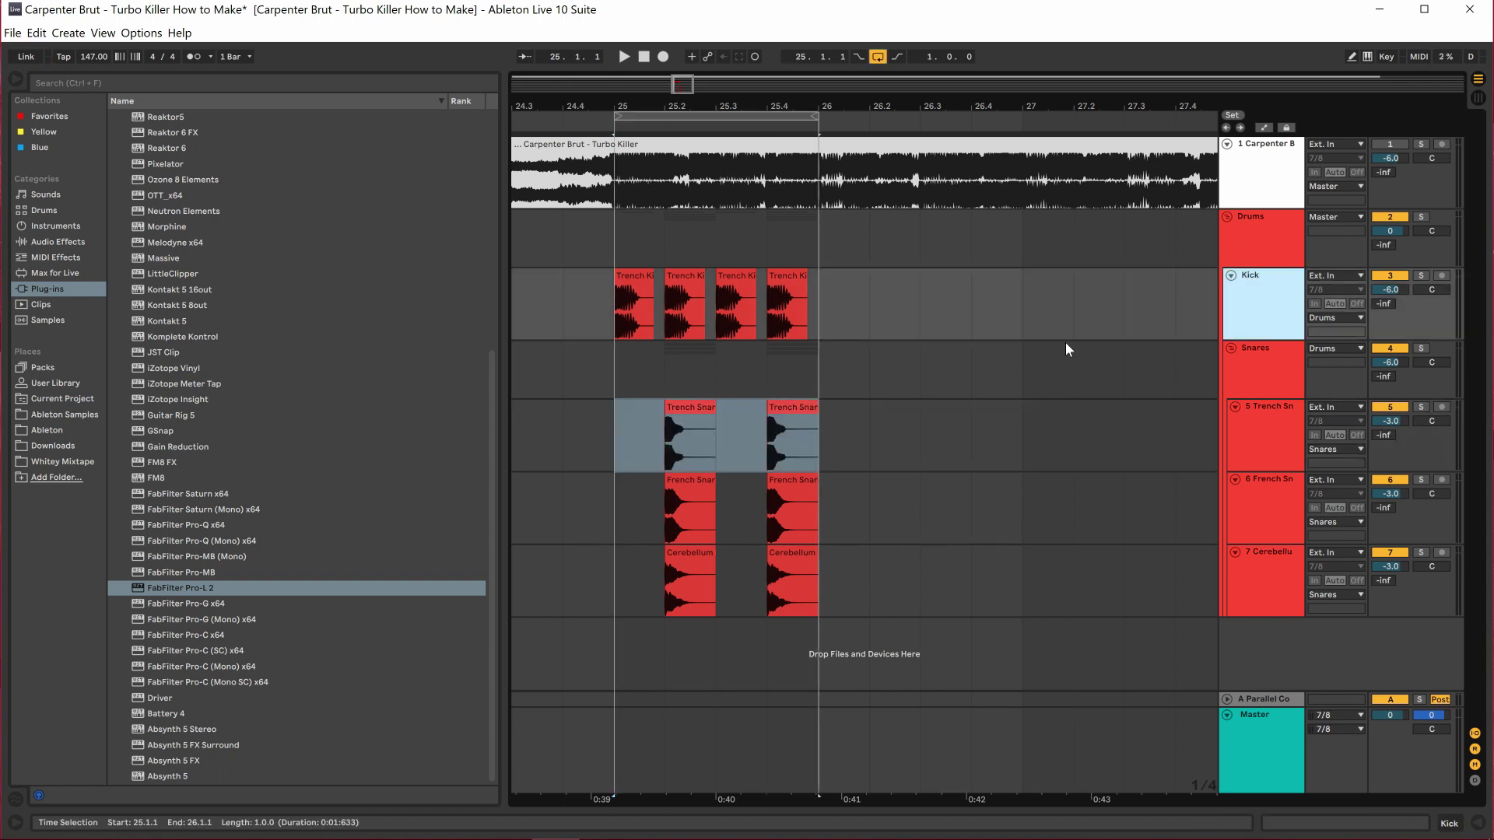
Solo the Snares group and insert a new MIDI track below the drum tracks.
left_click(1421, 350)
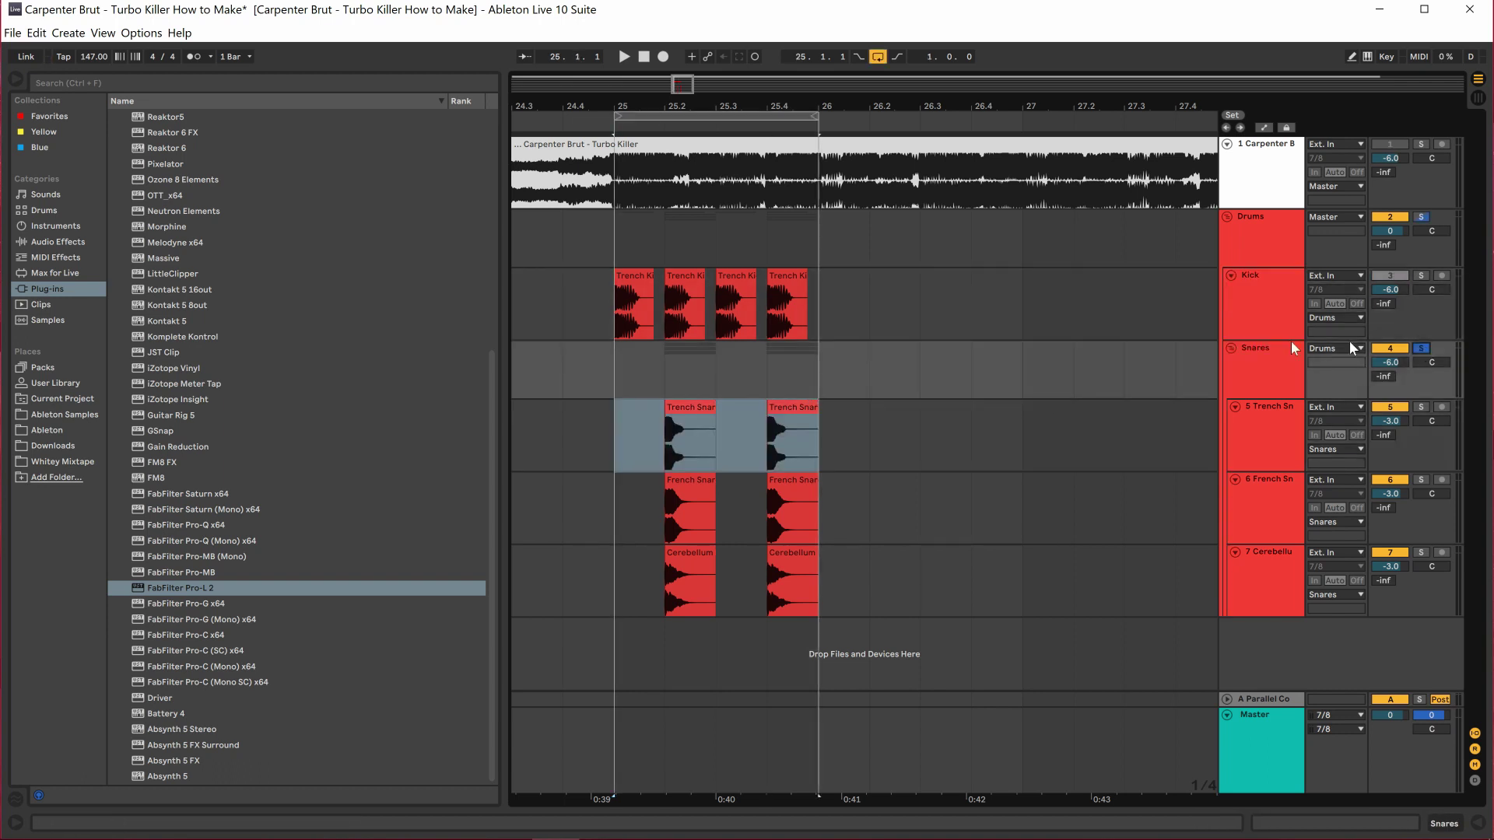
right_click(1299, 662)
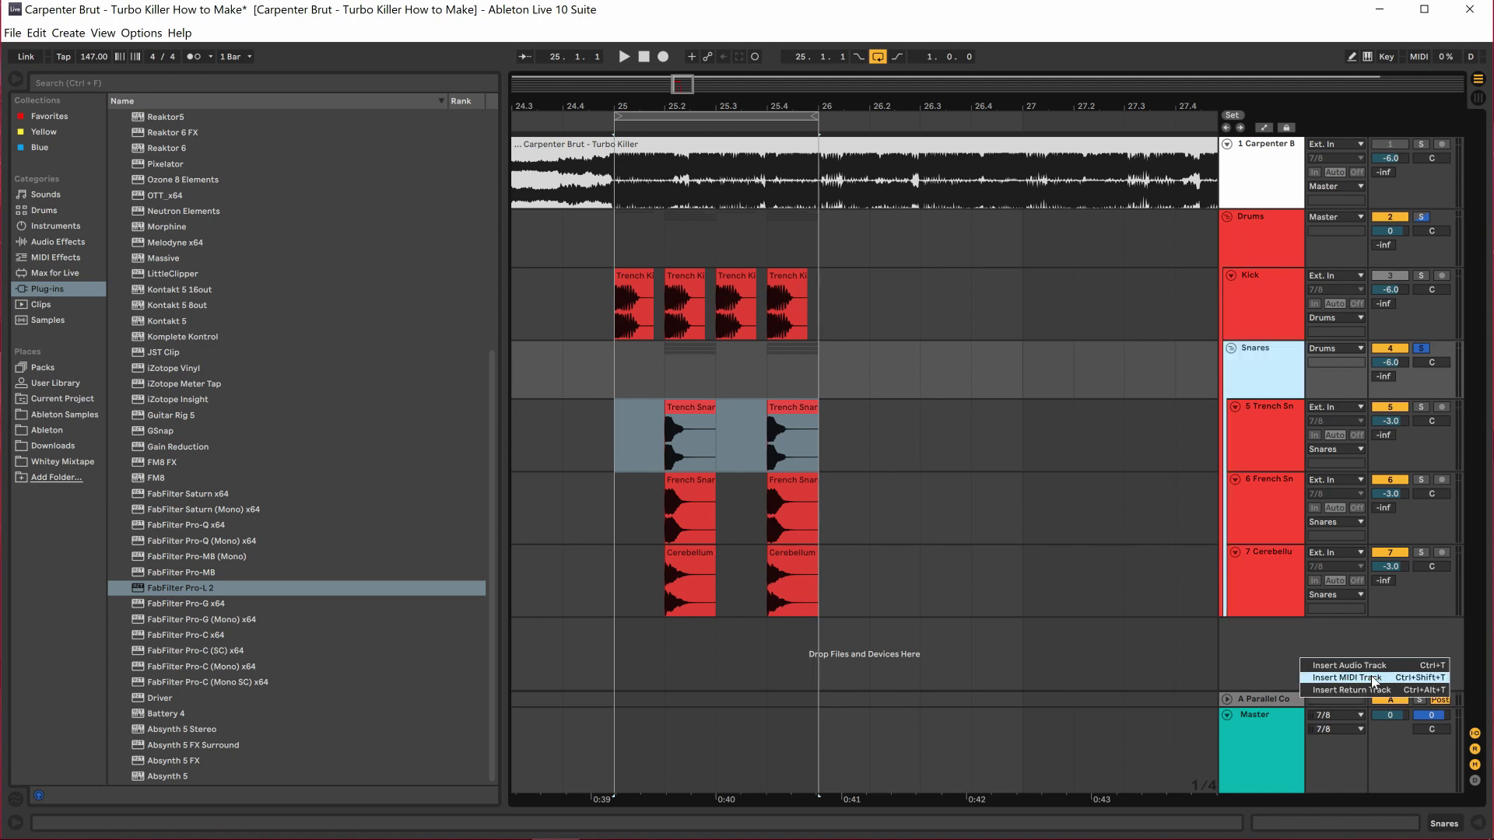
left_click(1338, 677)
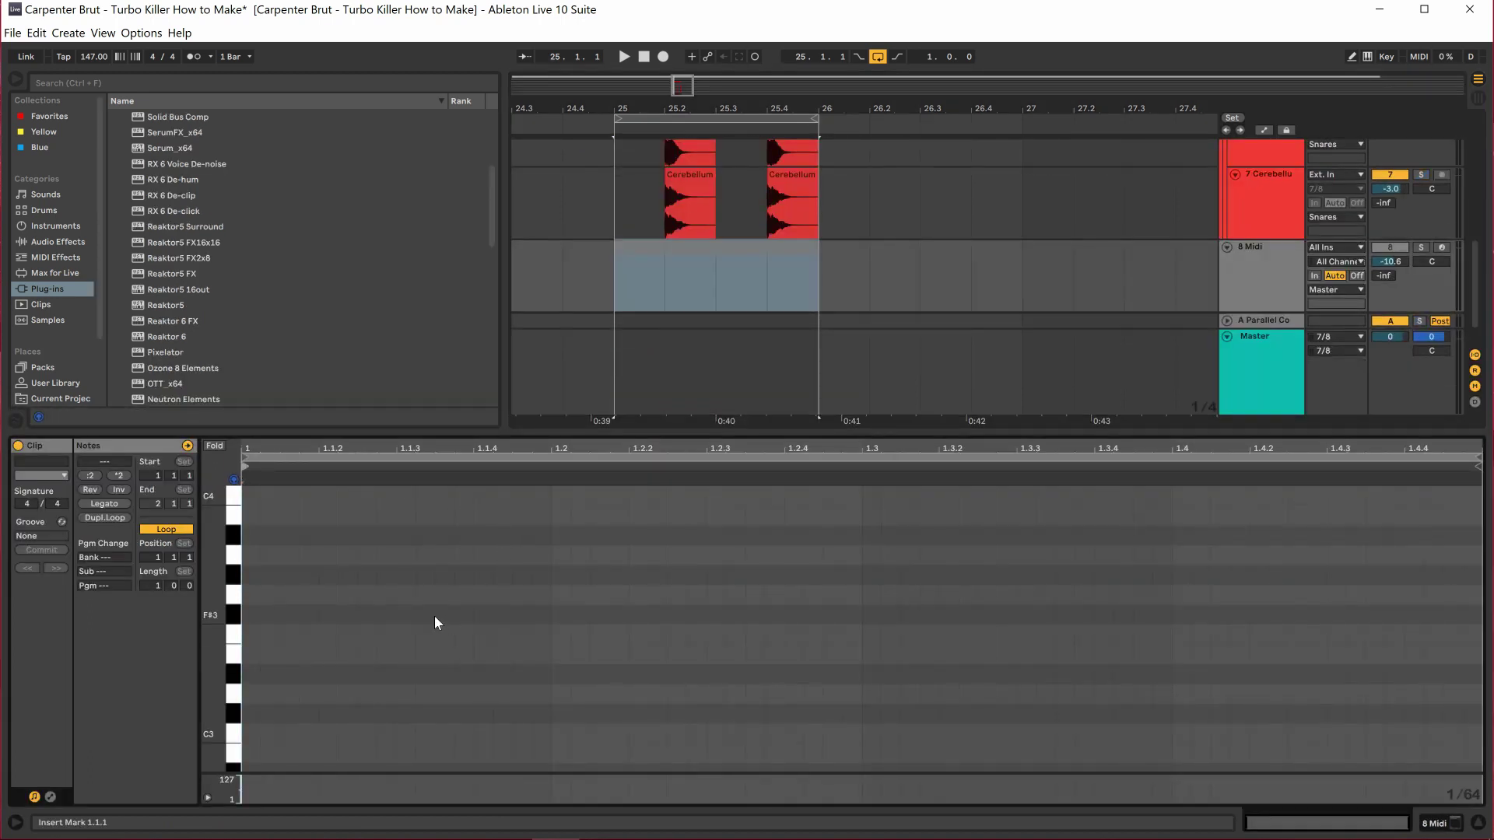
Play the one-bar loop at bar 25 and stop it before the bar ends.
key("space")
key("space")
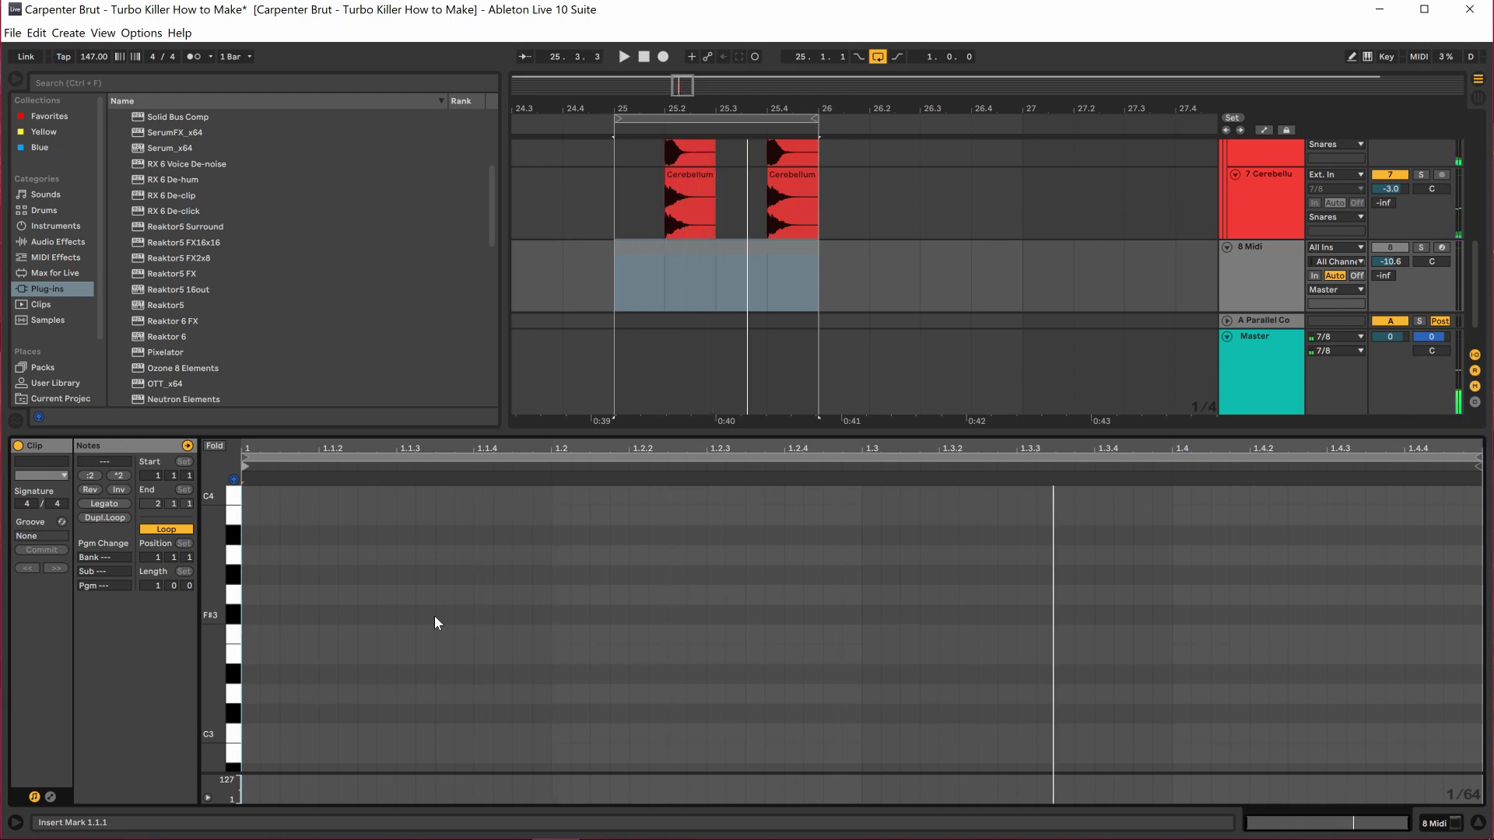
Draw an F4 note at the start of the MIDI clip and stretch it to one beat long.
double_click(250, 515)
left_click_drag(261, 515, 522, 515)
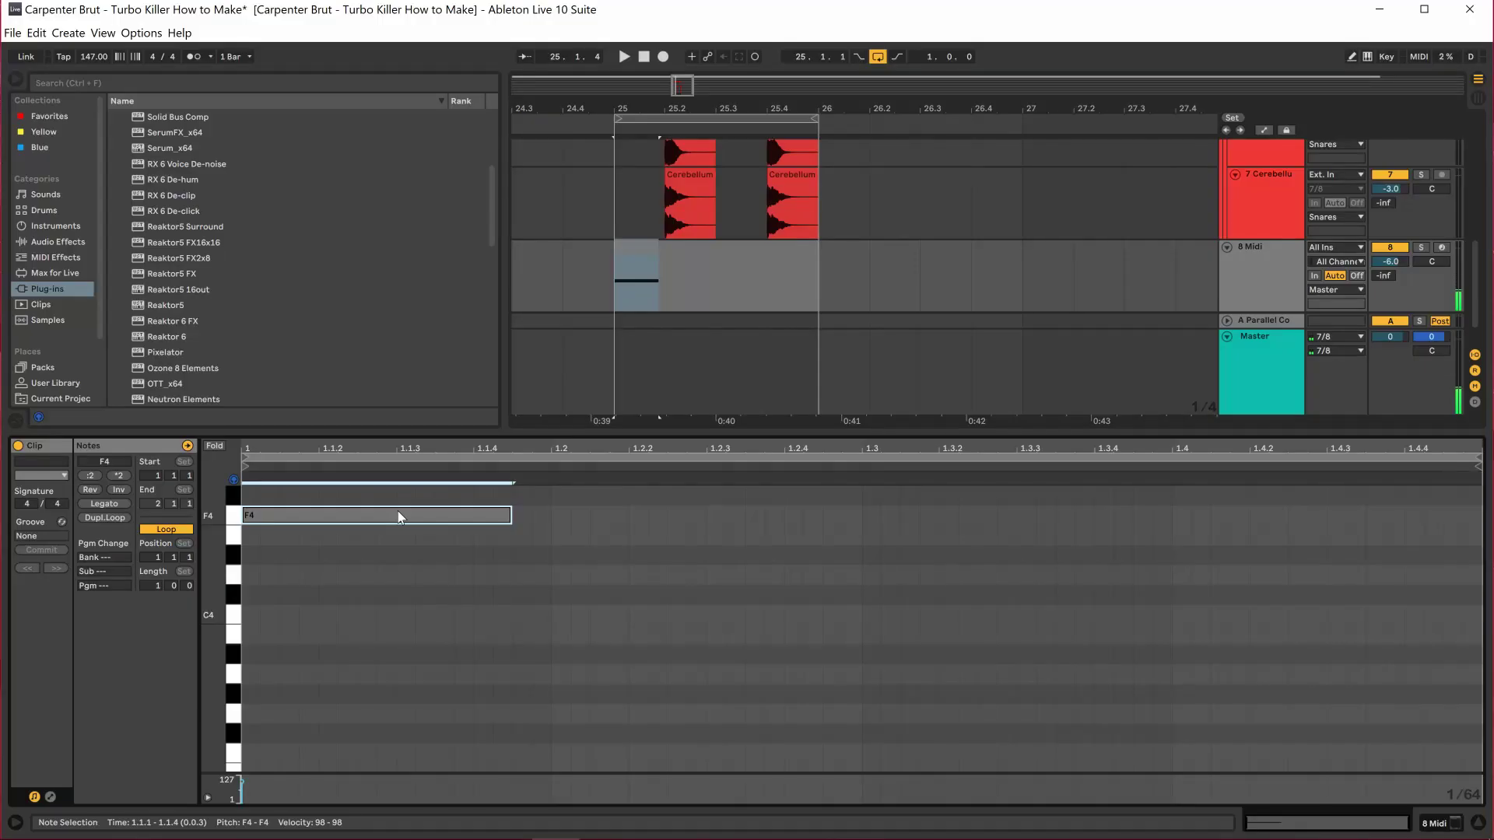
key("ctrl+d")
key("ctrl+z")
left_click_drag(513, 516, 554, 515)
Transpose the one-beat F note down by two octaves.
key("shift+Down")
key("shift+Down")
key("shift+Down")
key("shift+Up")
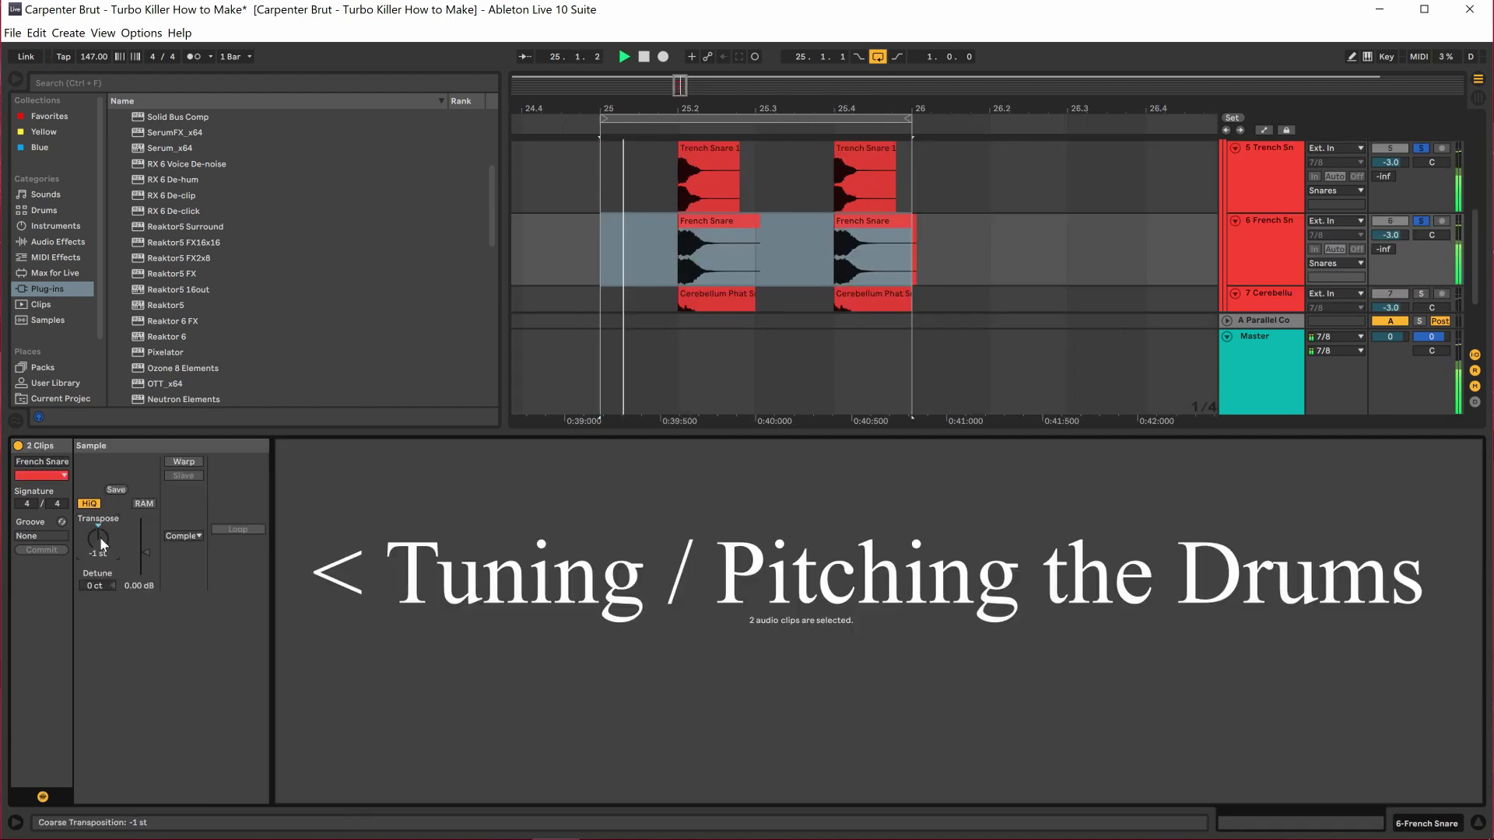
scroll(100, 536, "down", 4)
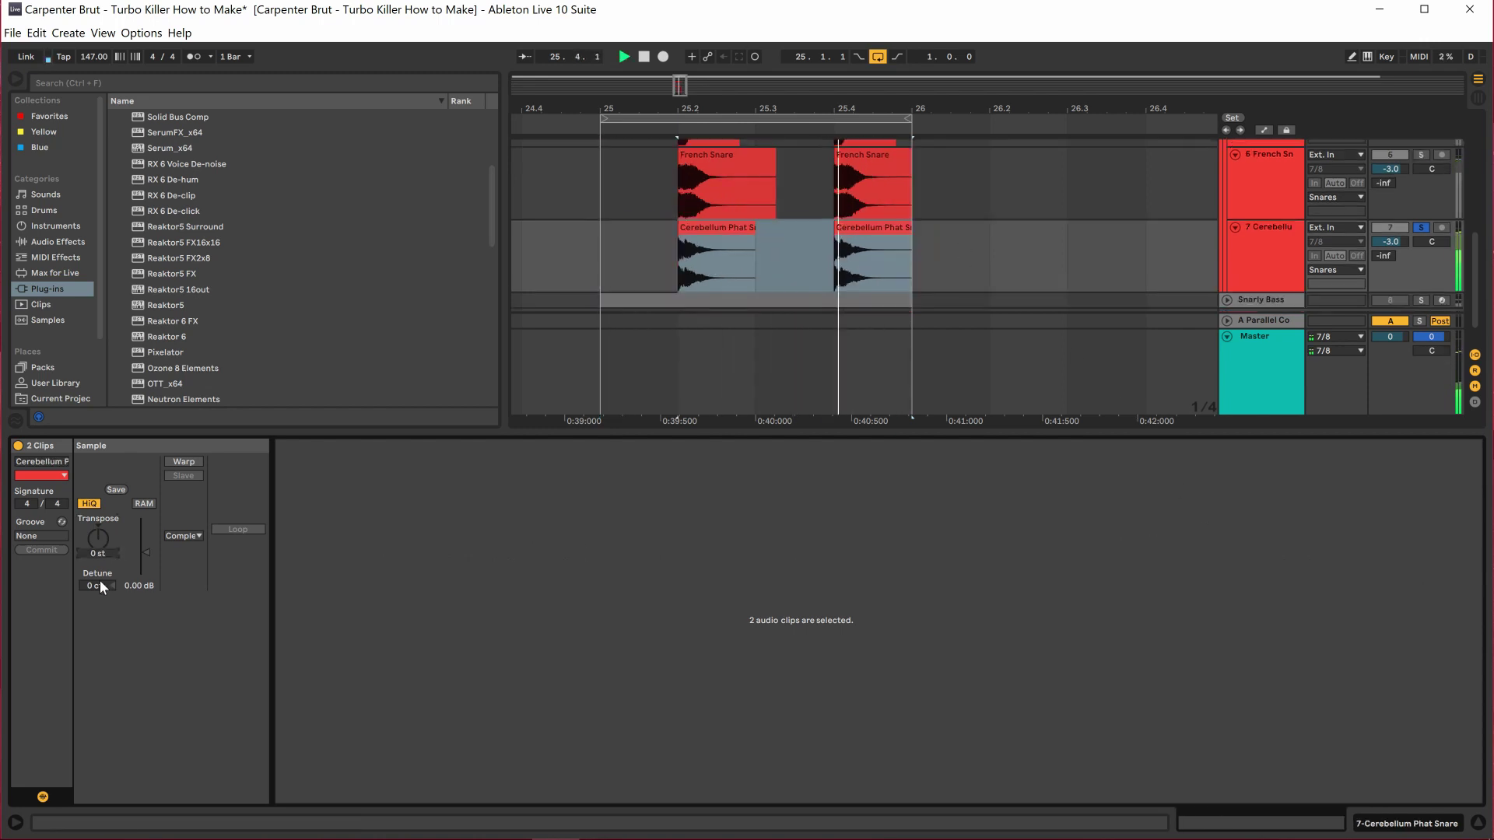
Detune both Cerebellum snare clips to -17 ct, stop playback, unsolo their track and hide the clip details.
left_click_drag(99, 584, 99, 597)
key("space")
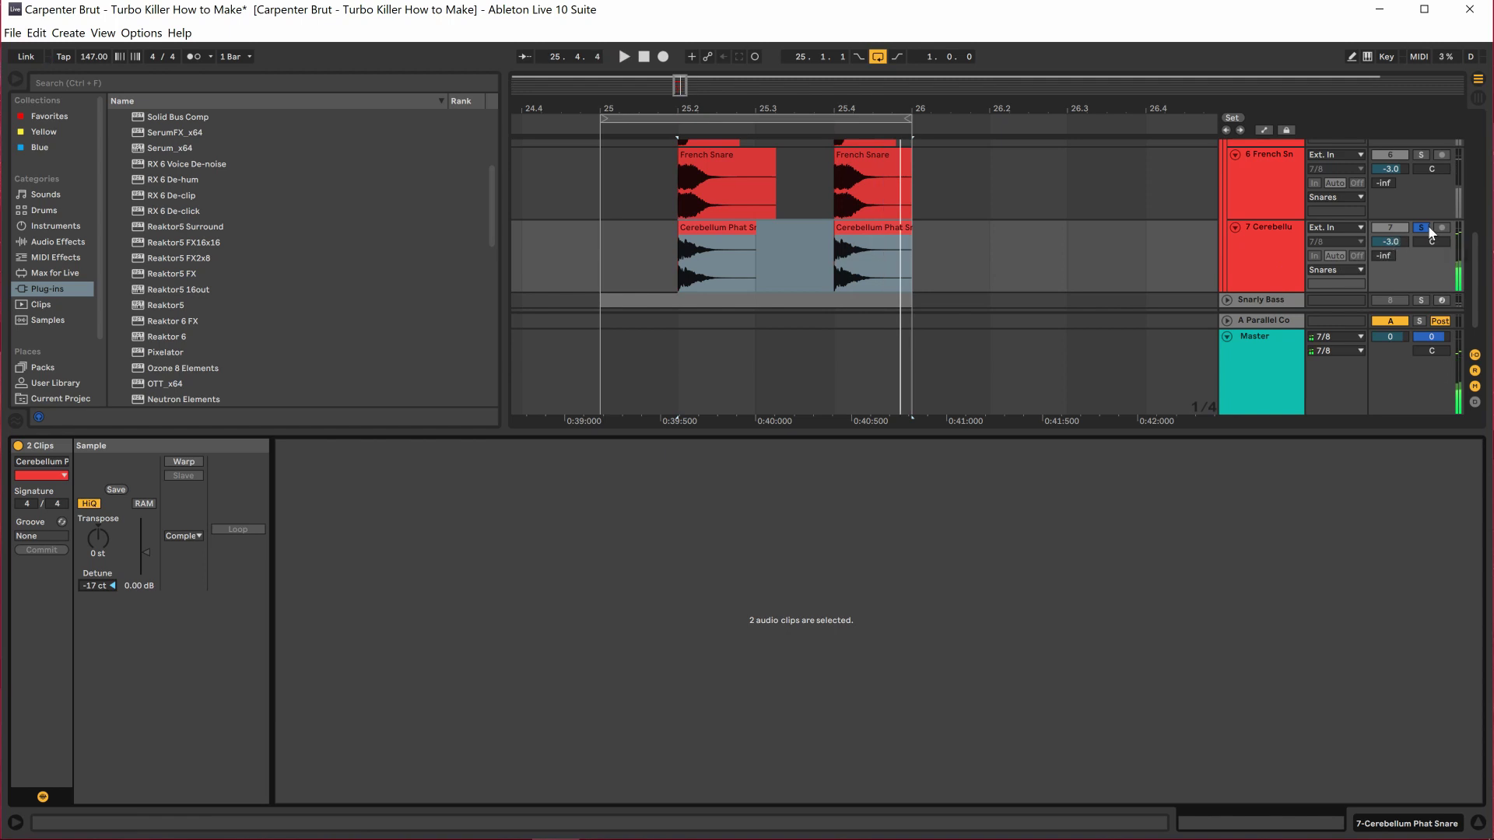
left_click(1425, 228)
left_click(1478, 823)
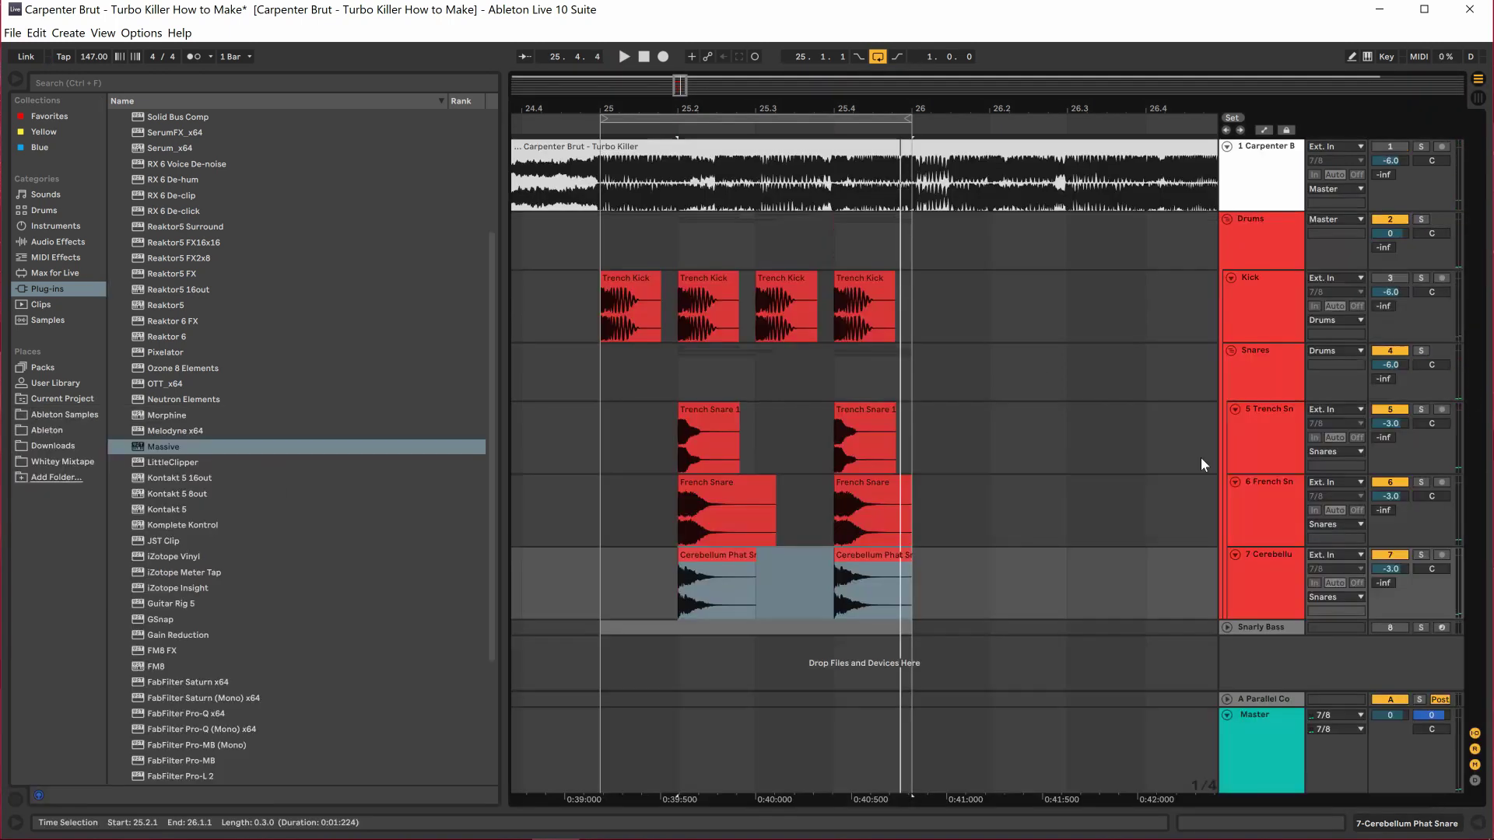
Reactivate the Kick track and add a Glue Compressor from the audio effects to the Snares group.
left_click(1281, 351)
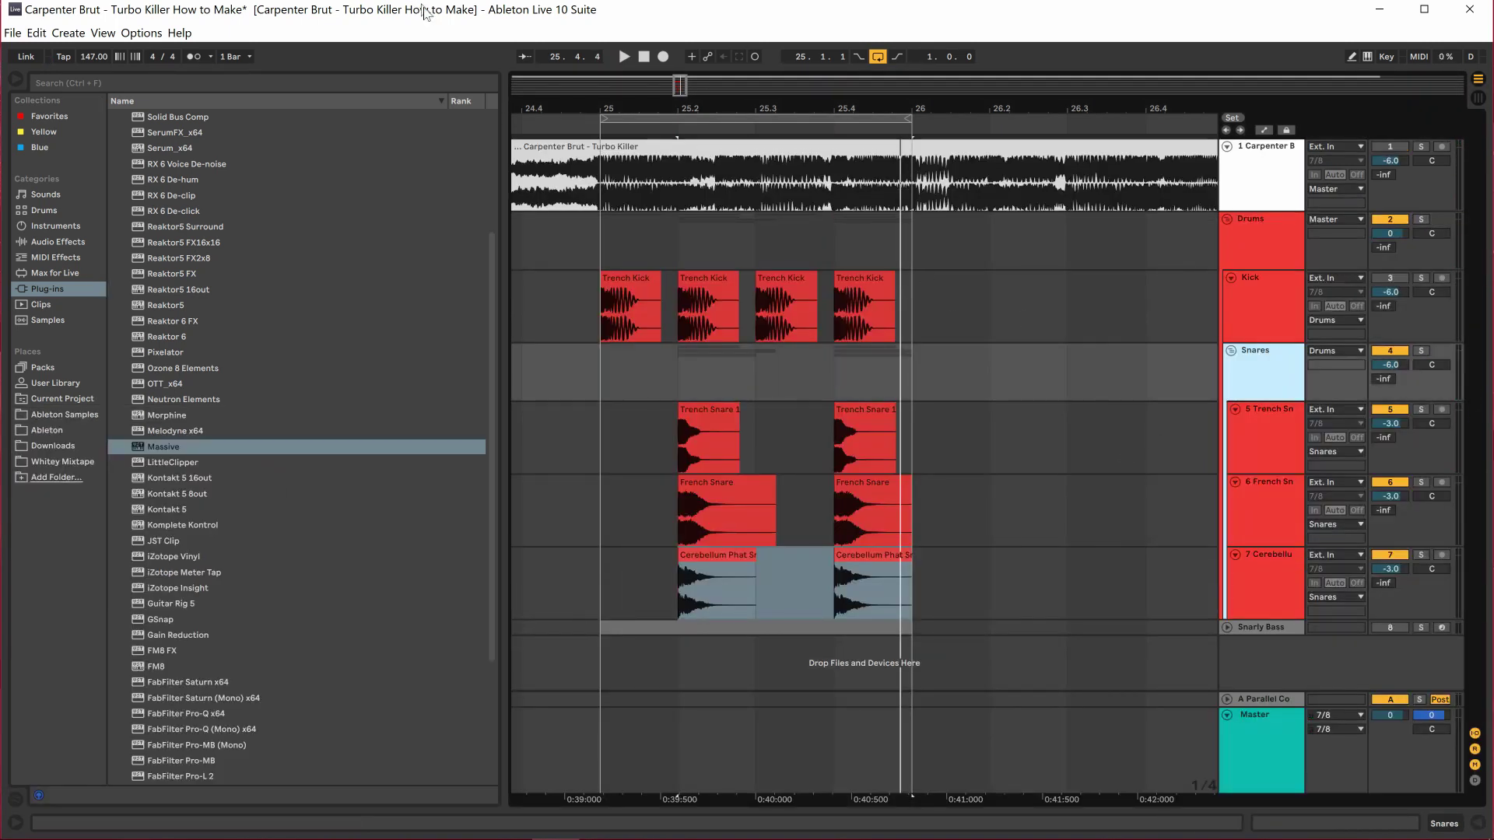
left_click(1126, 321)
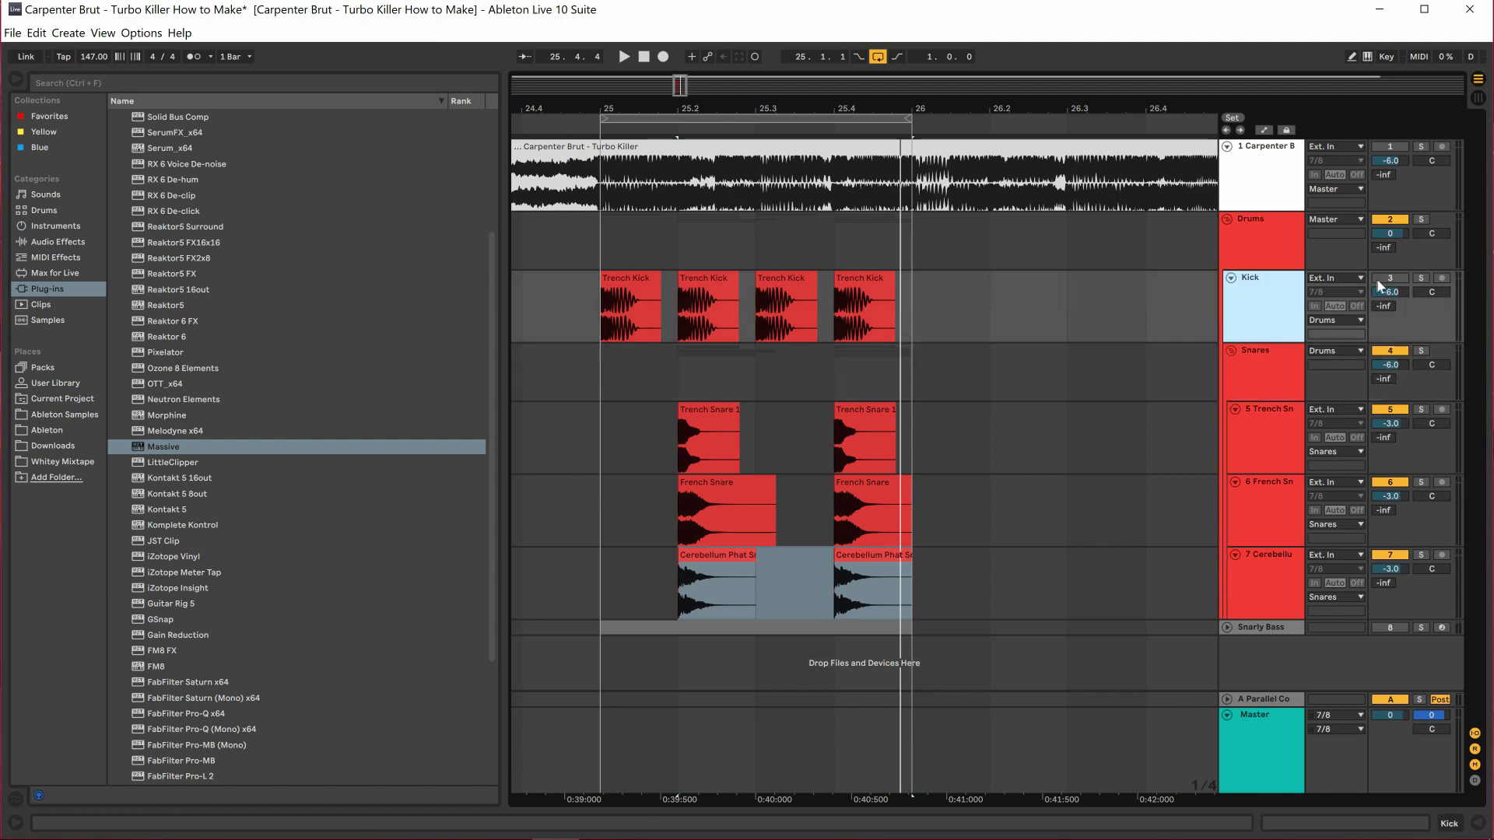
left_click(1285, 363)
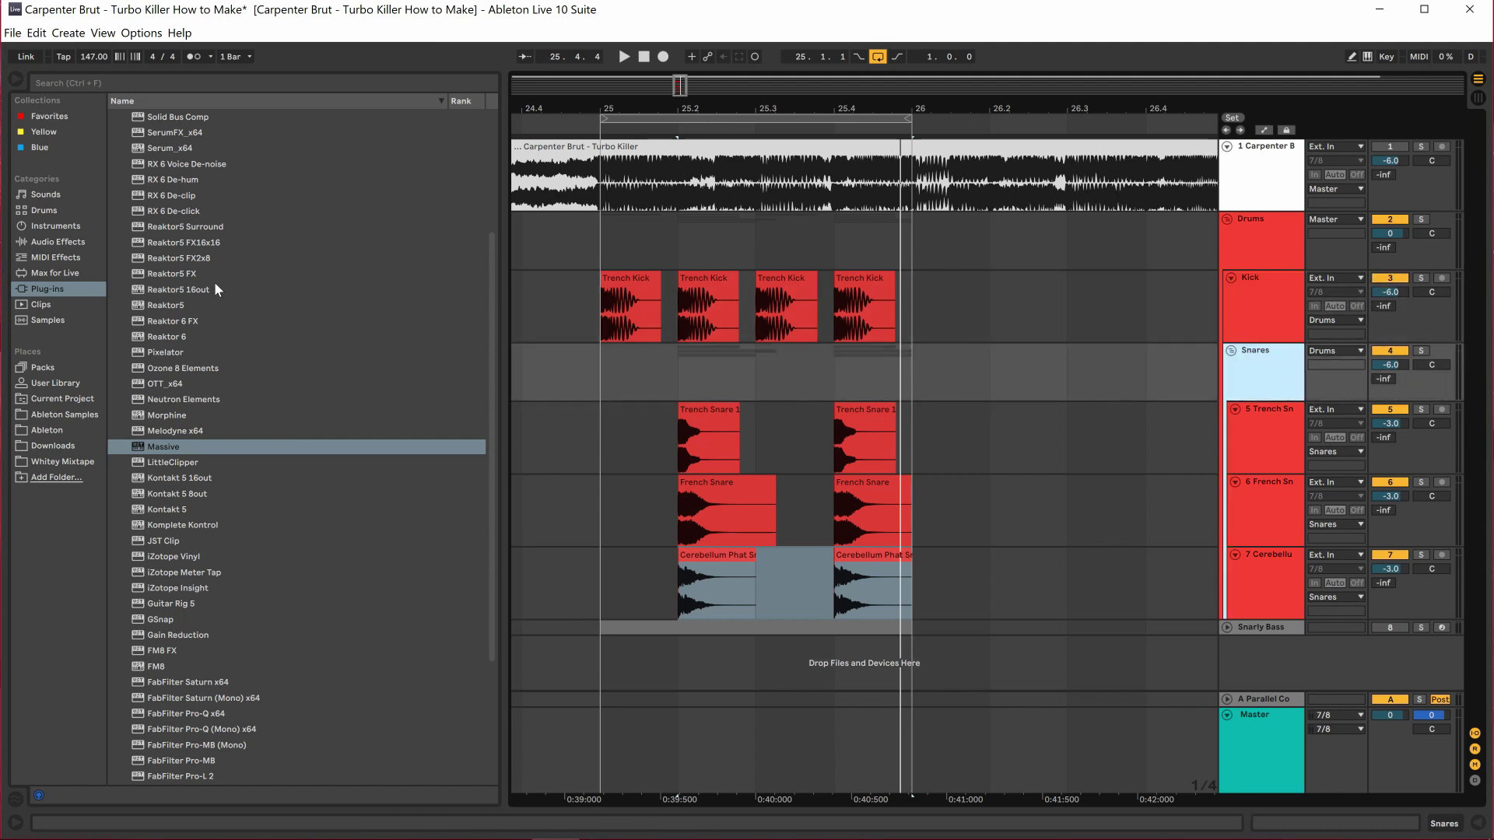
left_click(49, 243)
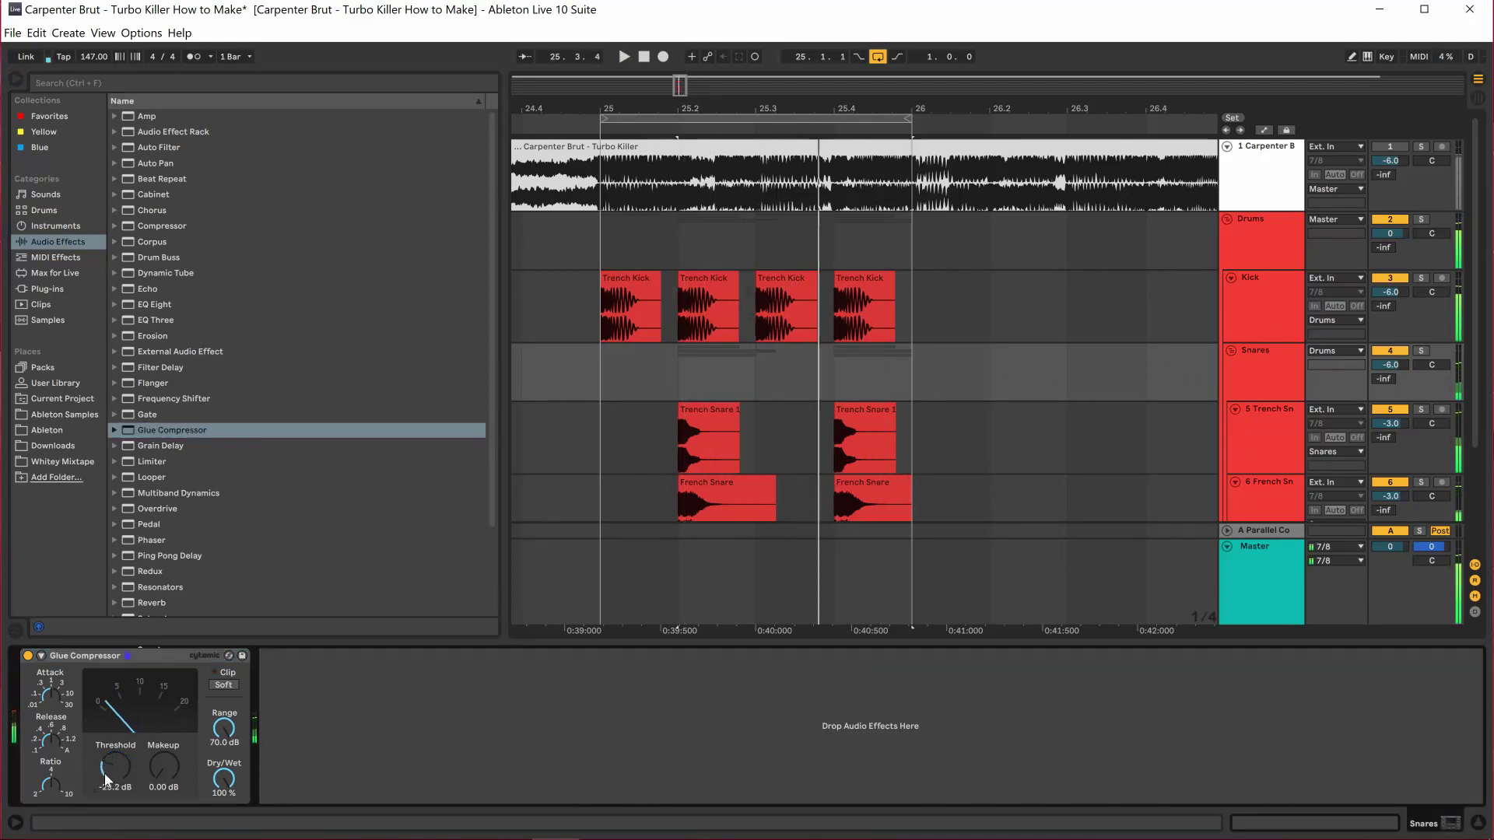
Solo the Snares group and play the loop to hear the compression.
key("space")
left_click(1420, 352)
scroll(923, 384, "down", 3)
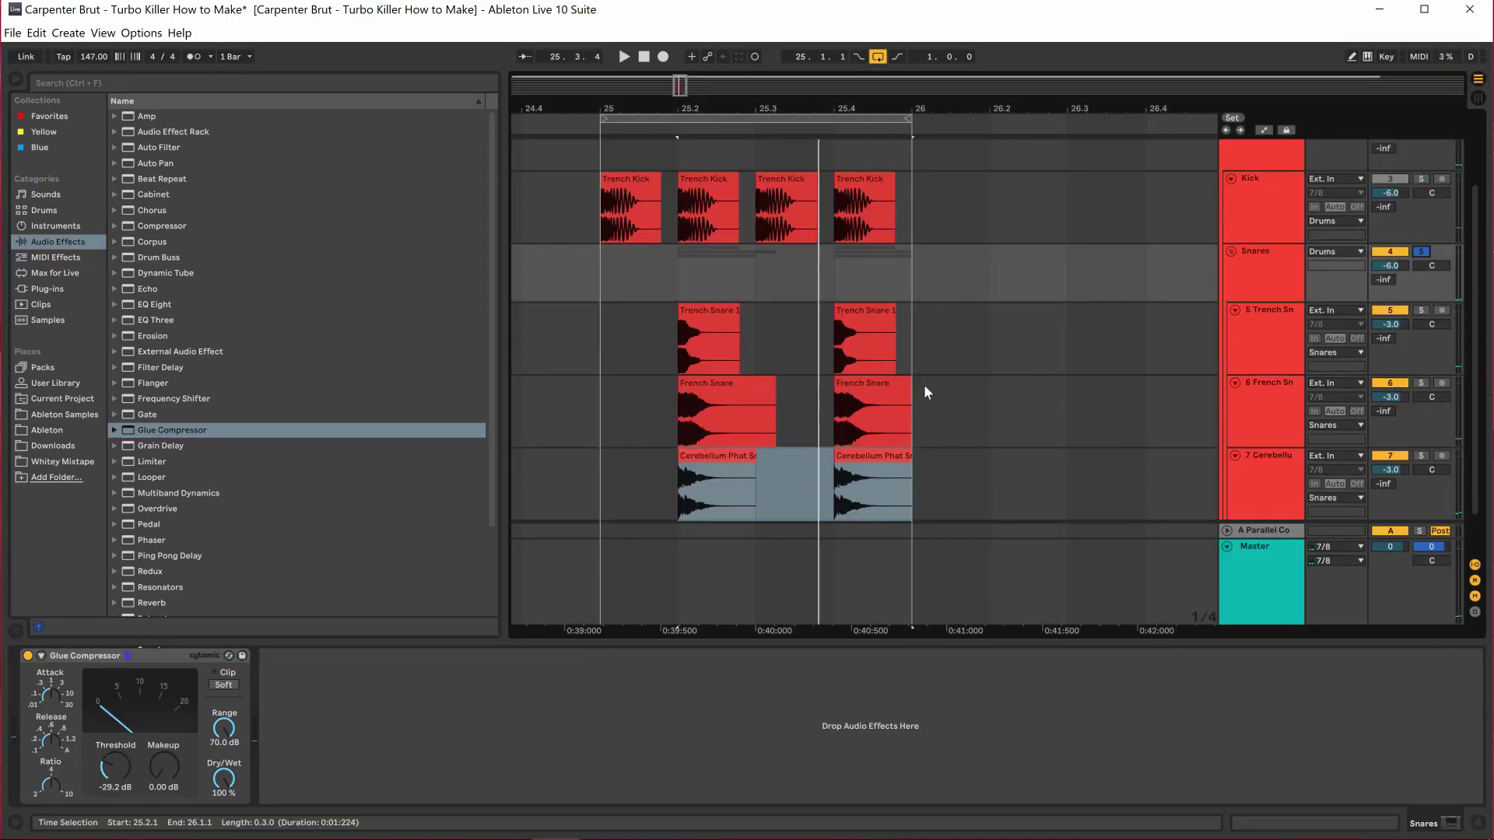
key("space")
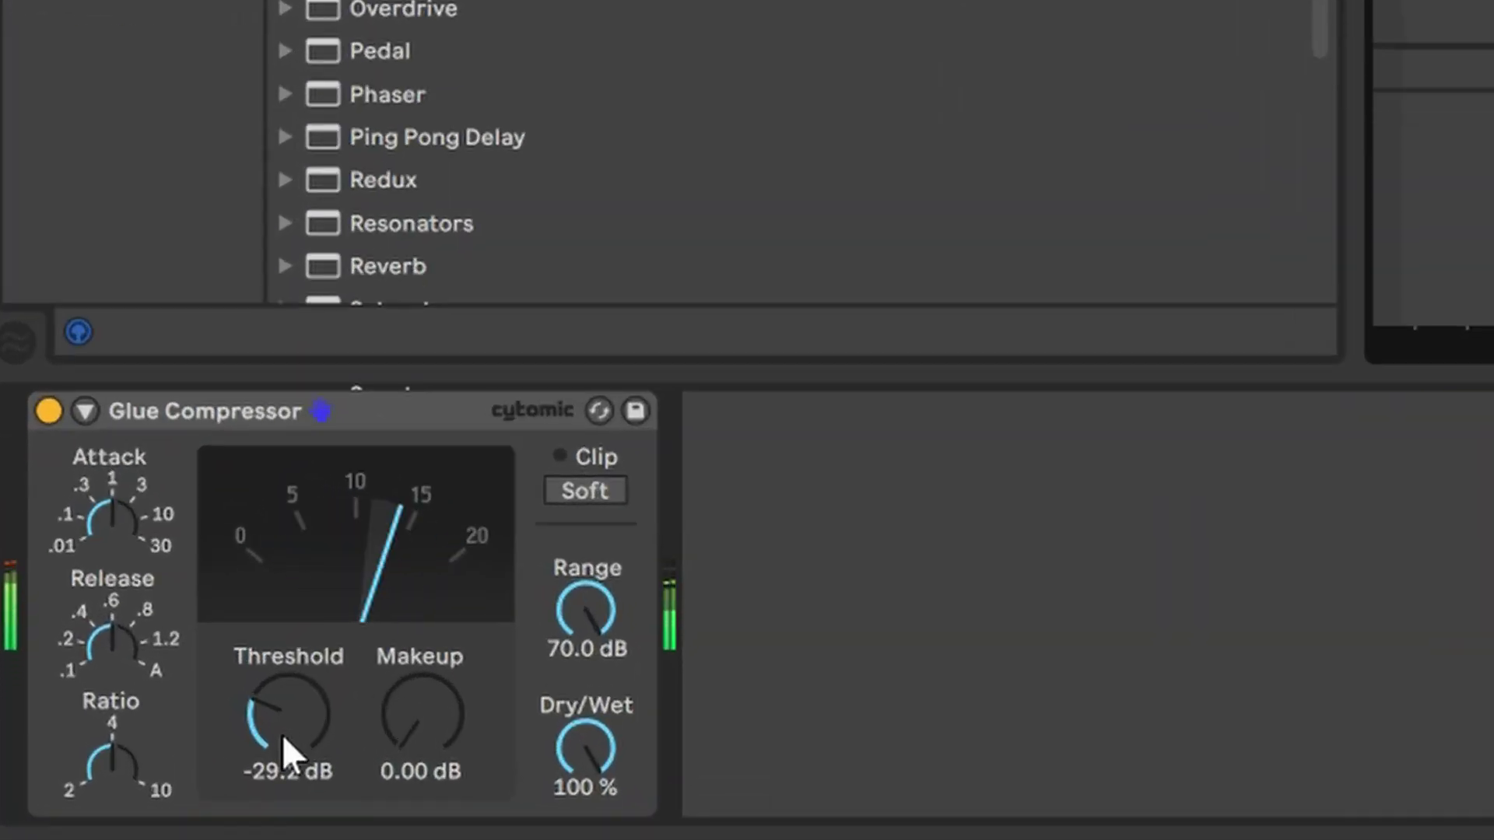
Set the Glue Compressor's threshold to -30.5 dB.
left_click(284, 736)
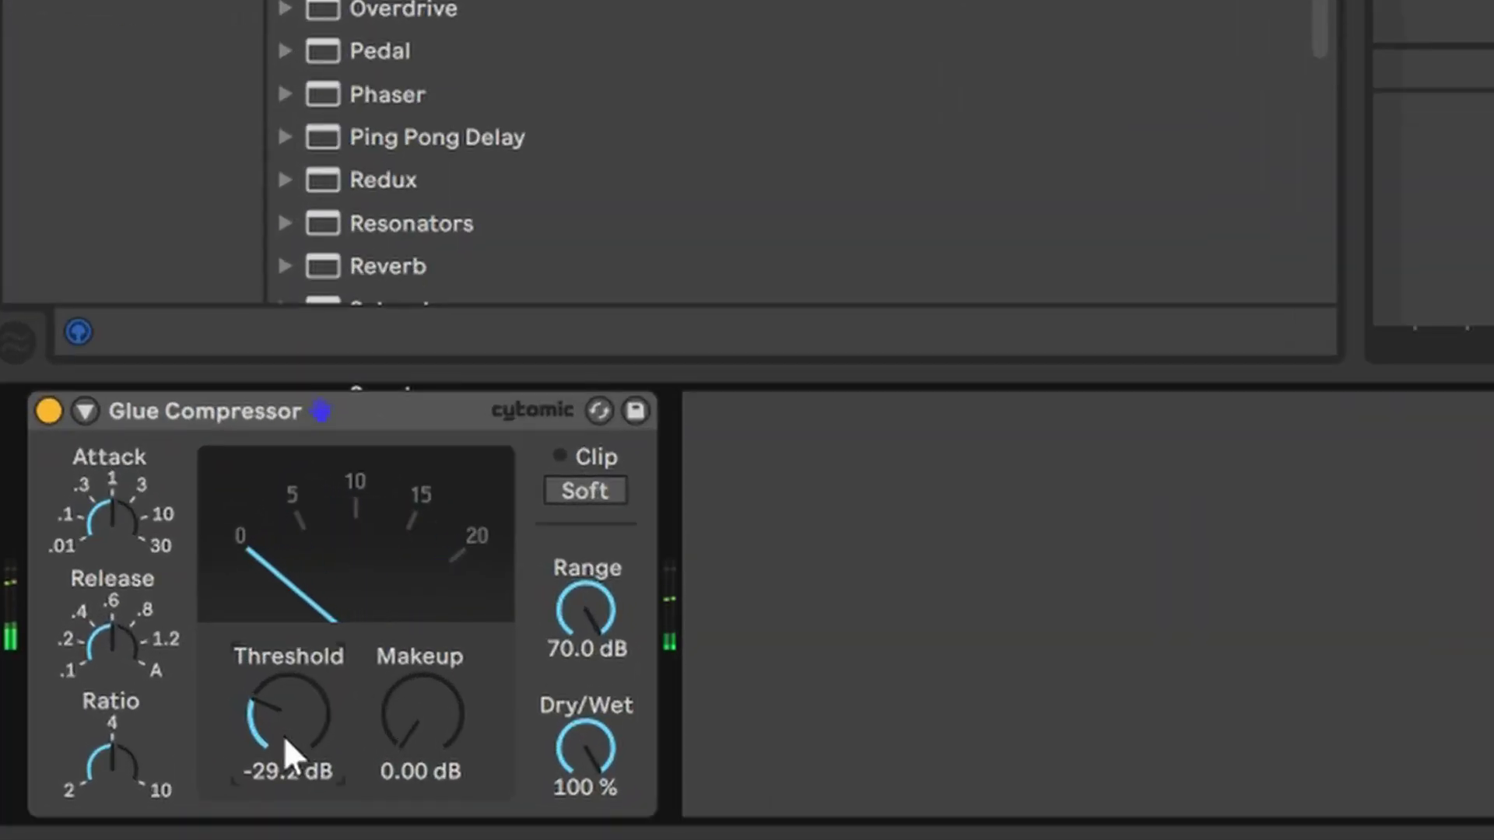
left_click_drag(285, 736, 285, 749)
key("Up")
type("-30.5")
key("Return")
Set the Glue Compressor's attack to 10, release to A, ratio to 2 and makeup to 18 dB, with soft clipping enabled.
left_click_drag(129, 552, 129, 541)
left_click_drag(117, 659, 117, 650)
left_click_drag(108, 787, 224, 800)
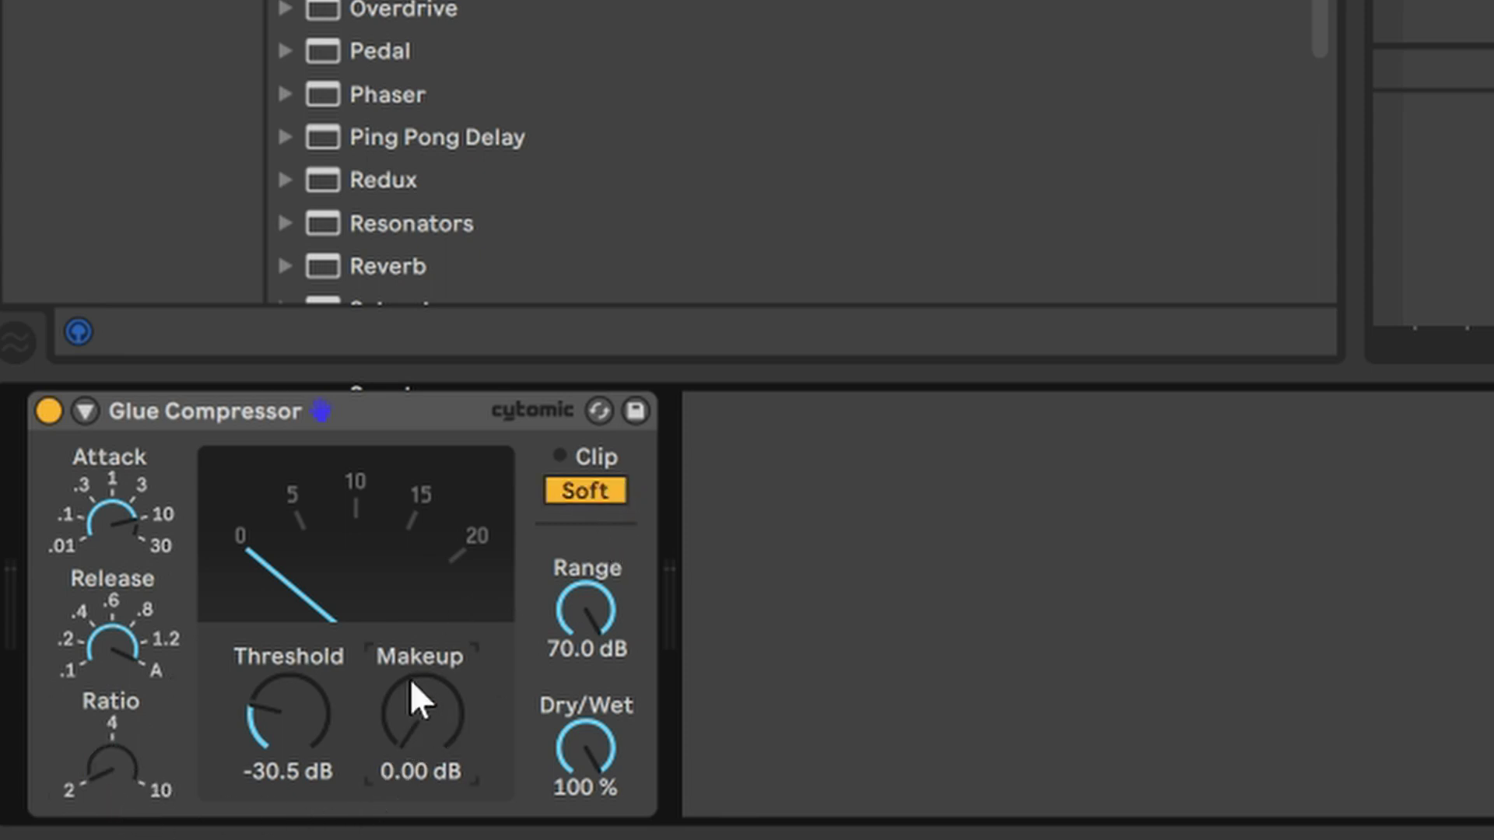
scroll(409, 679, "up", 8)
scroll(409, 679, "up", 9)
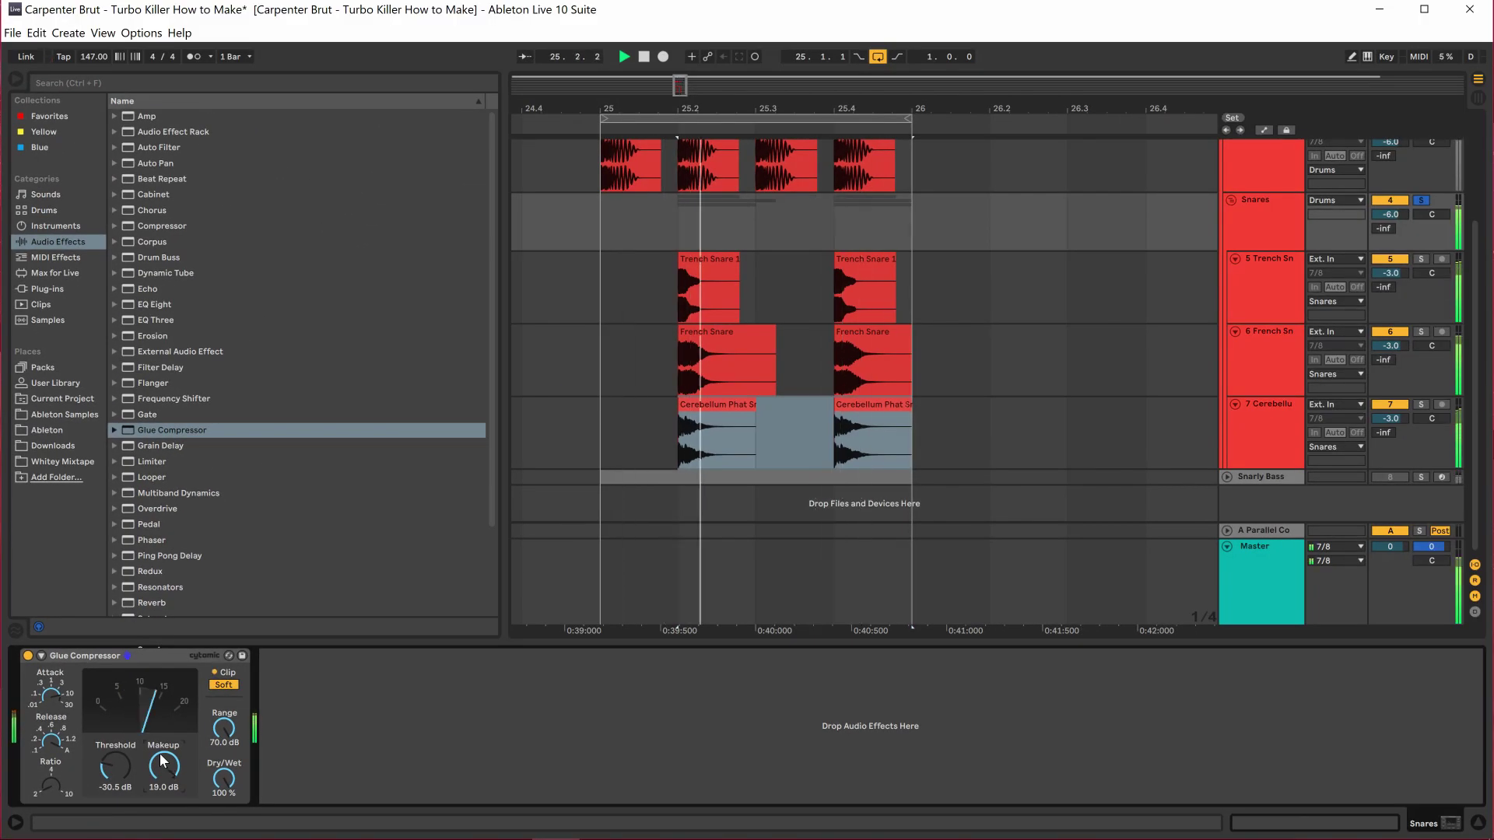
Add a Drum Buss to the Drums group with Hard distortion and 7.5 % drive.
left_click_drag(159, 257, 969, 269)
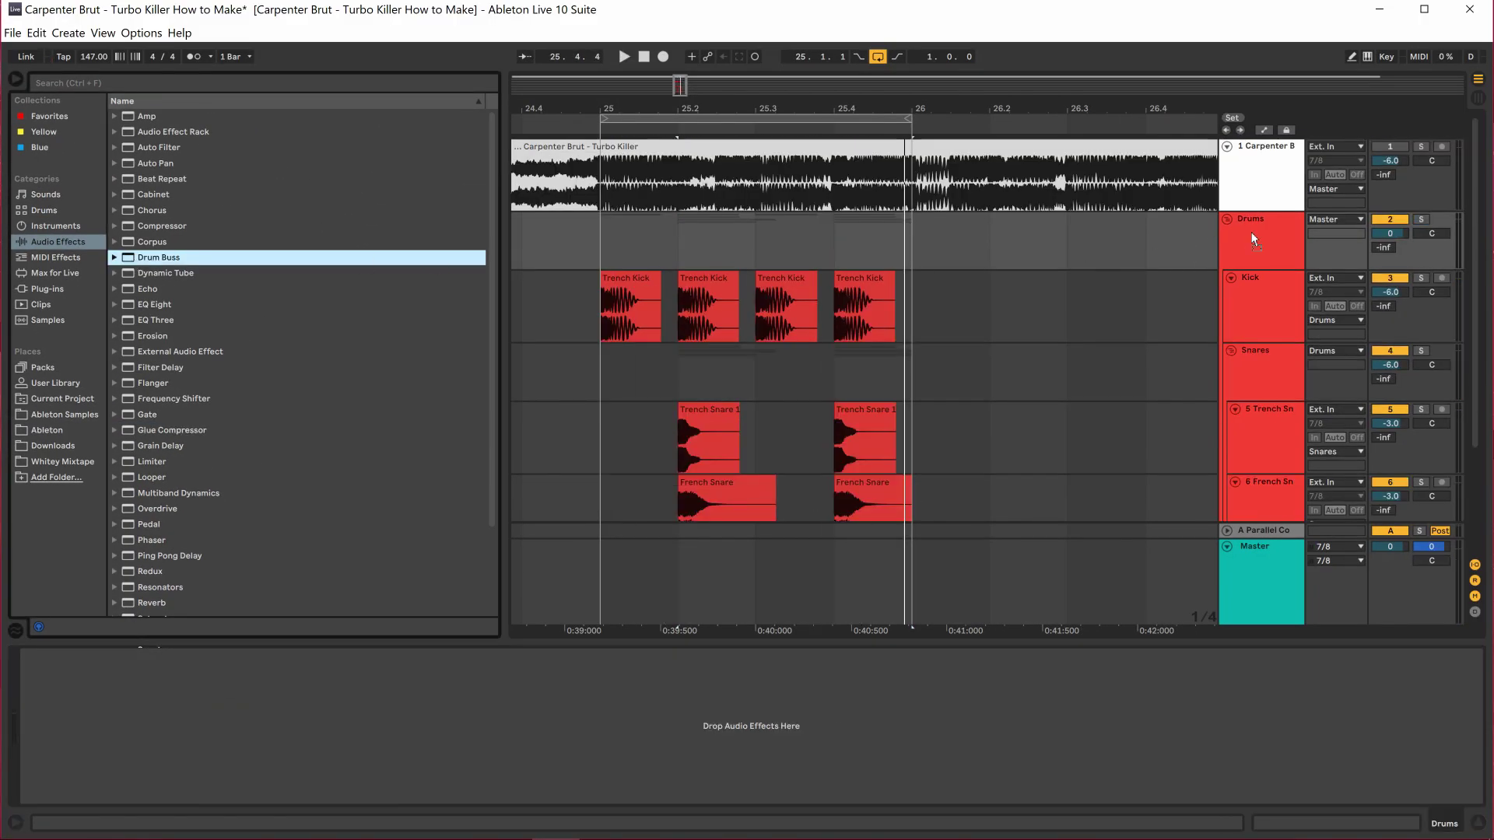
left_click_drag(1252, 239, 1253, 240)
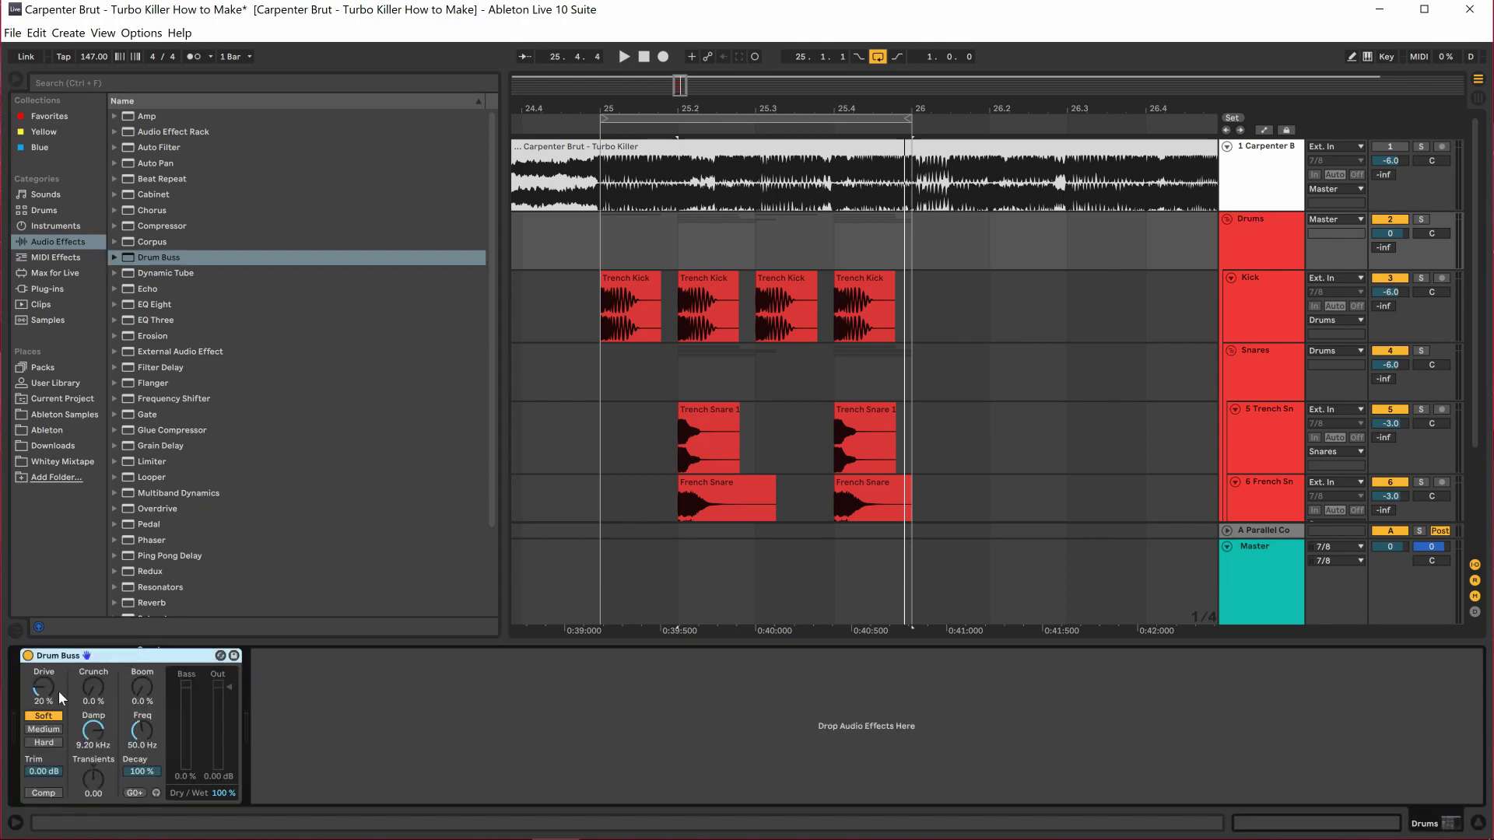
left_click_drag(58, 692, 47, 700)
left_click(45, 743)
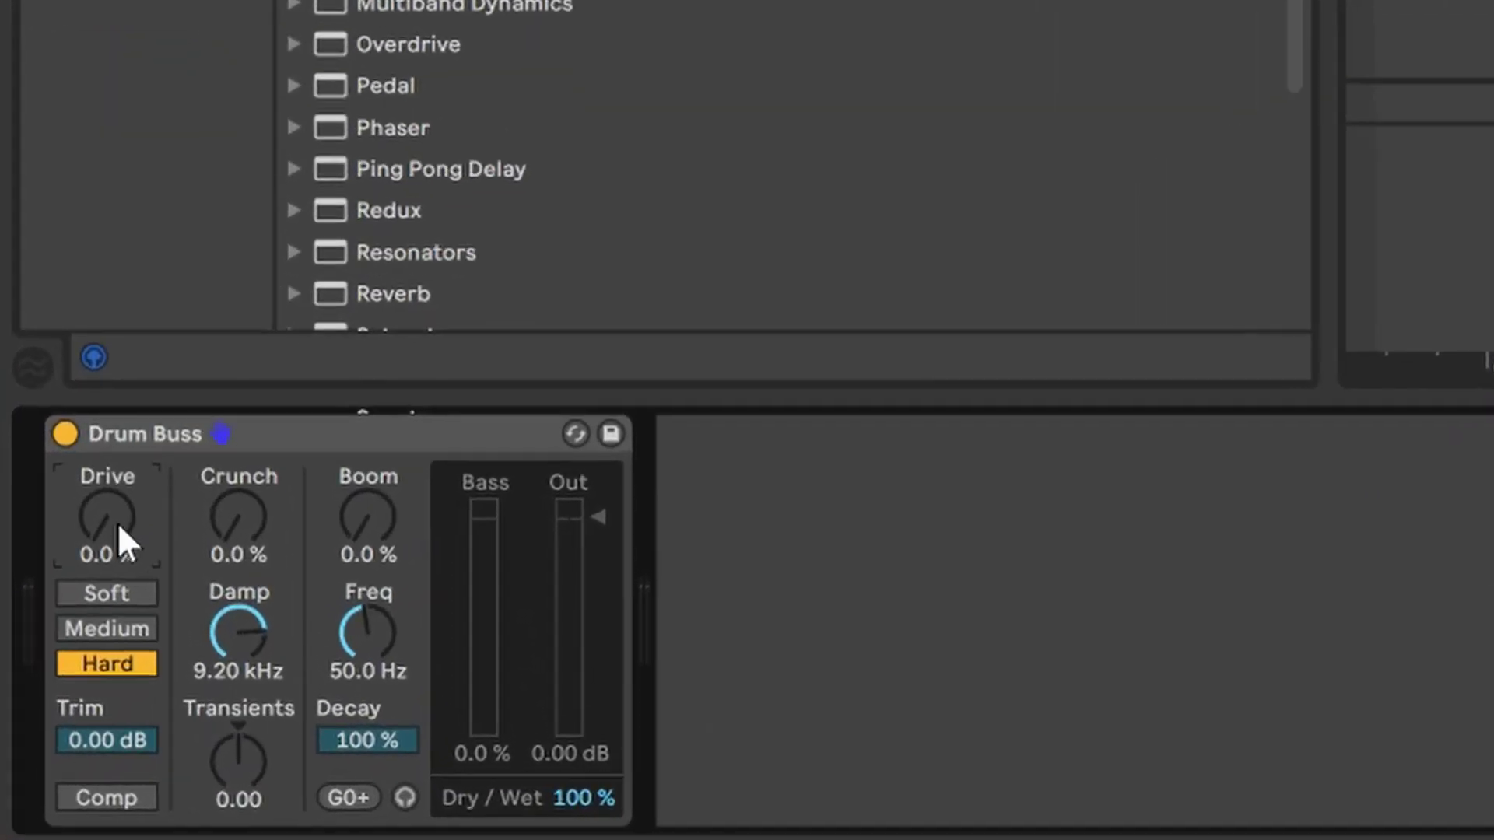
type("7.5")
key("Return")
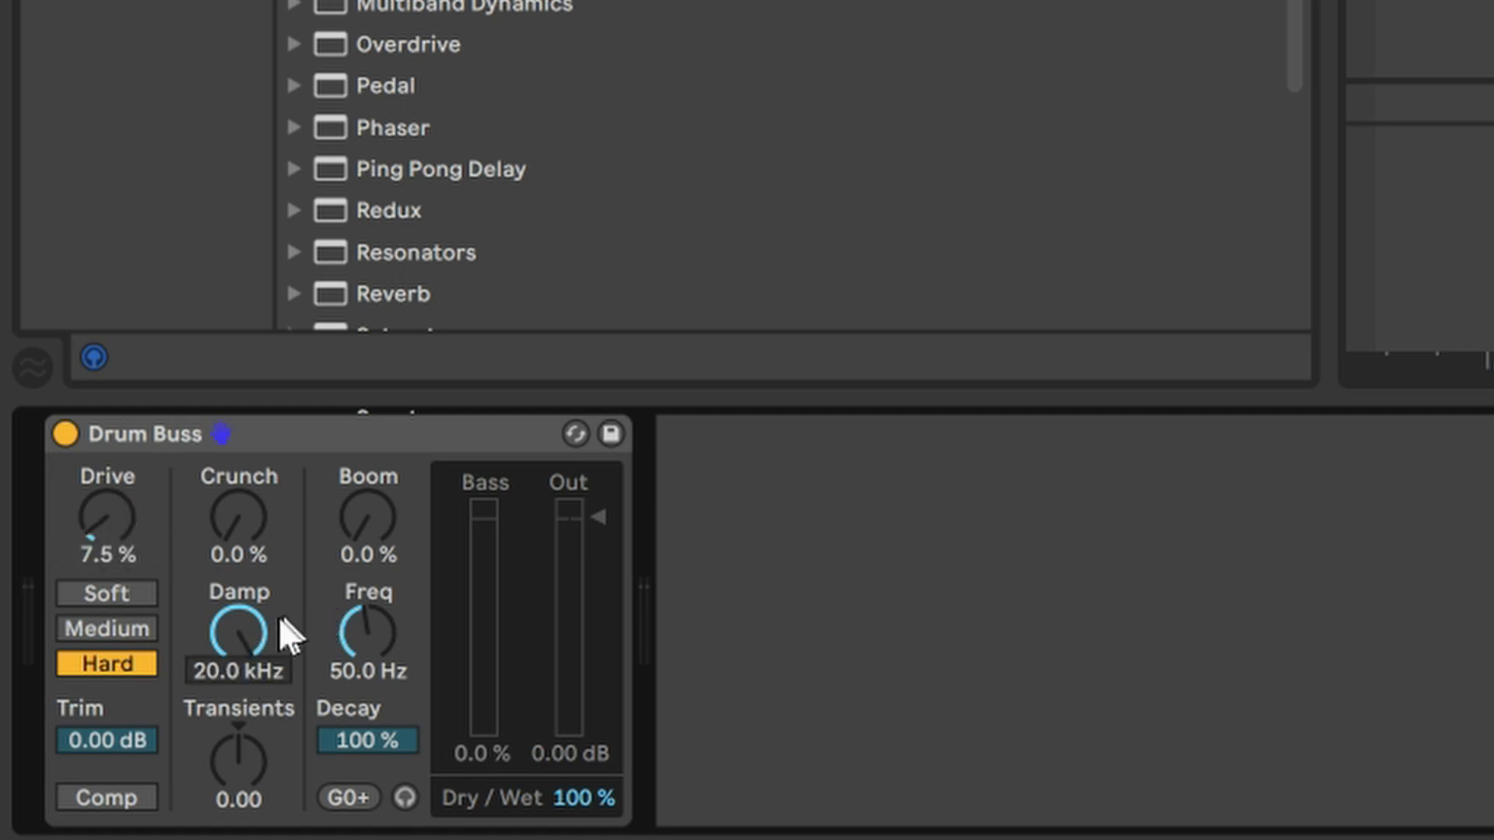
Set the Drum Buss damping to 20 kHz, tune the boom frequency to F0 (43.7 Hz) and enable its compressor.
left_click(269, 627)
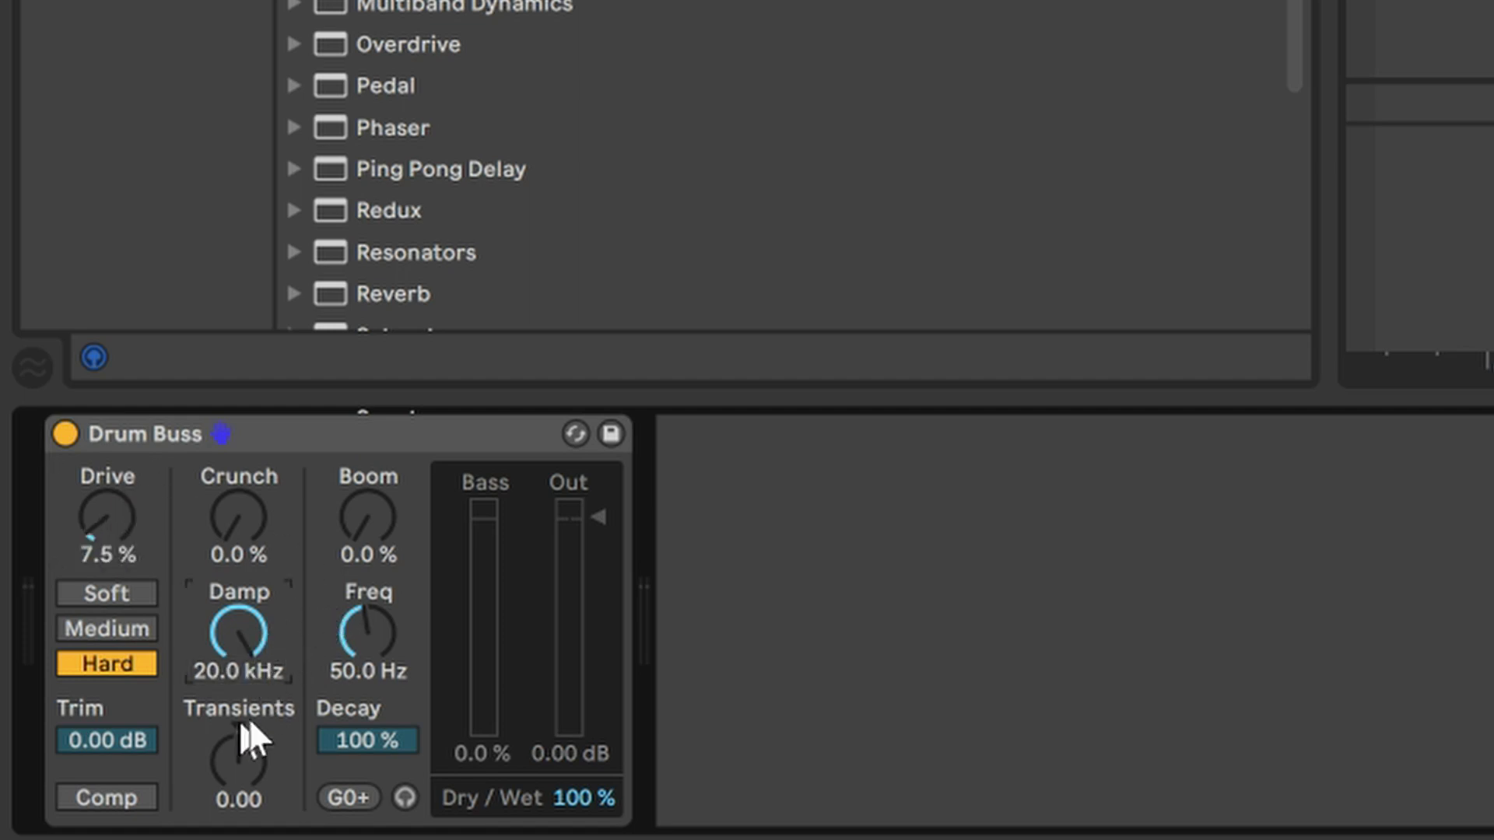
left_click(245, 772)
left_click_drag(367, 632, 368, 664)
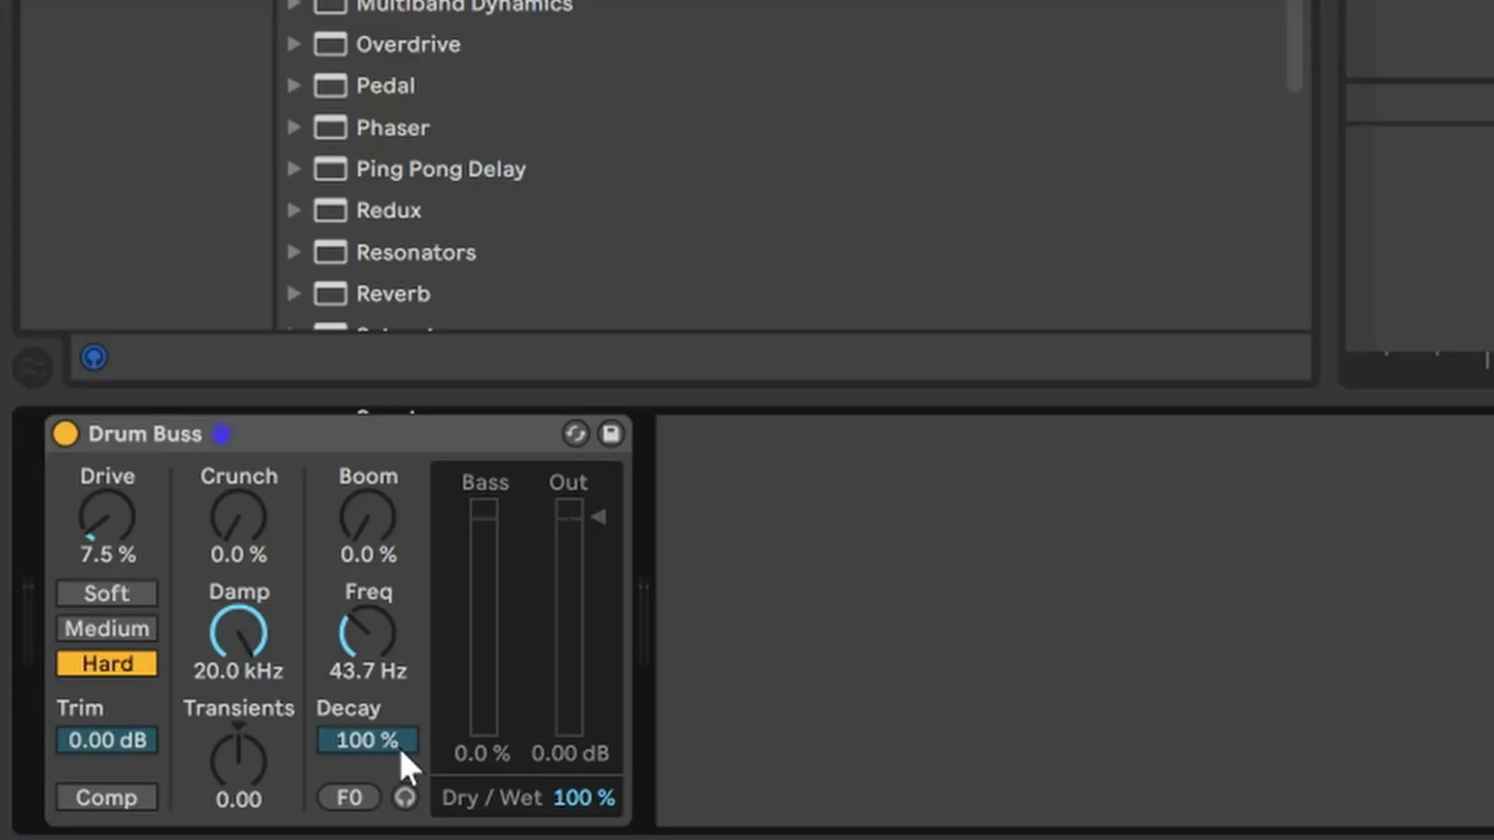
left_click(350, 801)
left_click(352, 803)
left_click(136, 802)
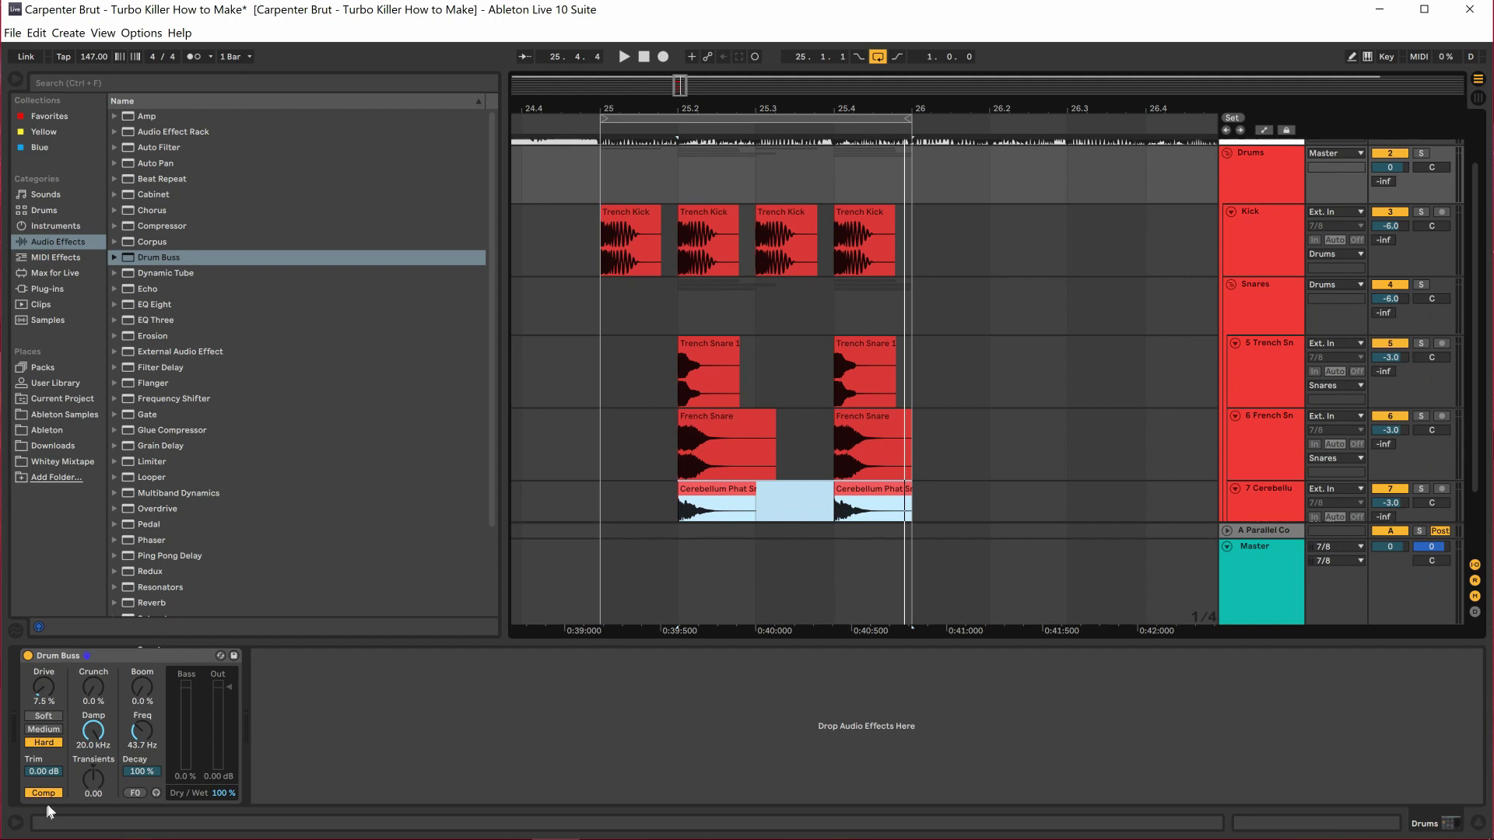
Audition the loop and set the Drum Buss to 0 % drive, 20 % crunch, 0.16 transients and 65 % dry/wet.
key("space")
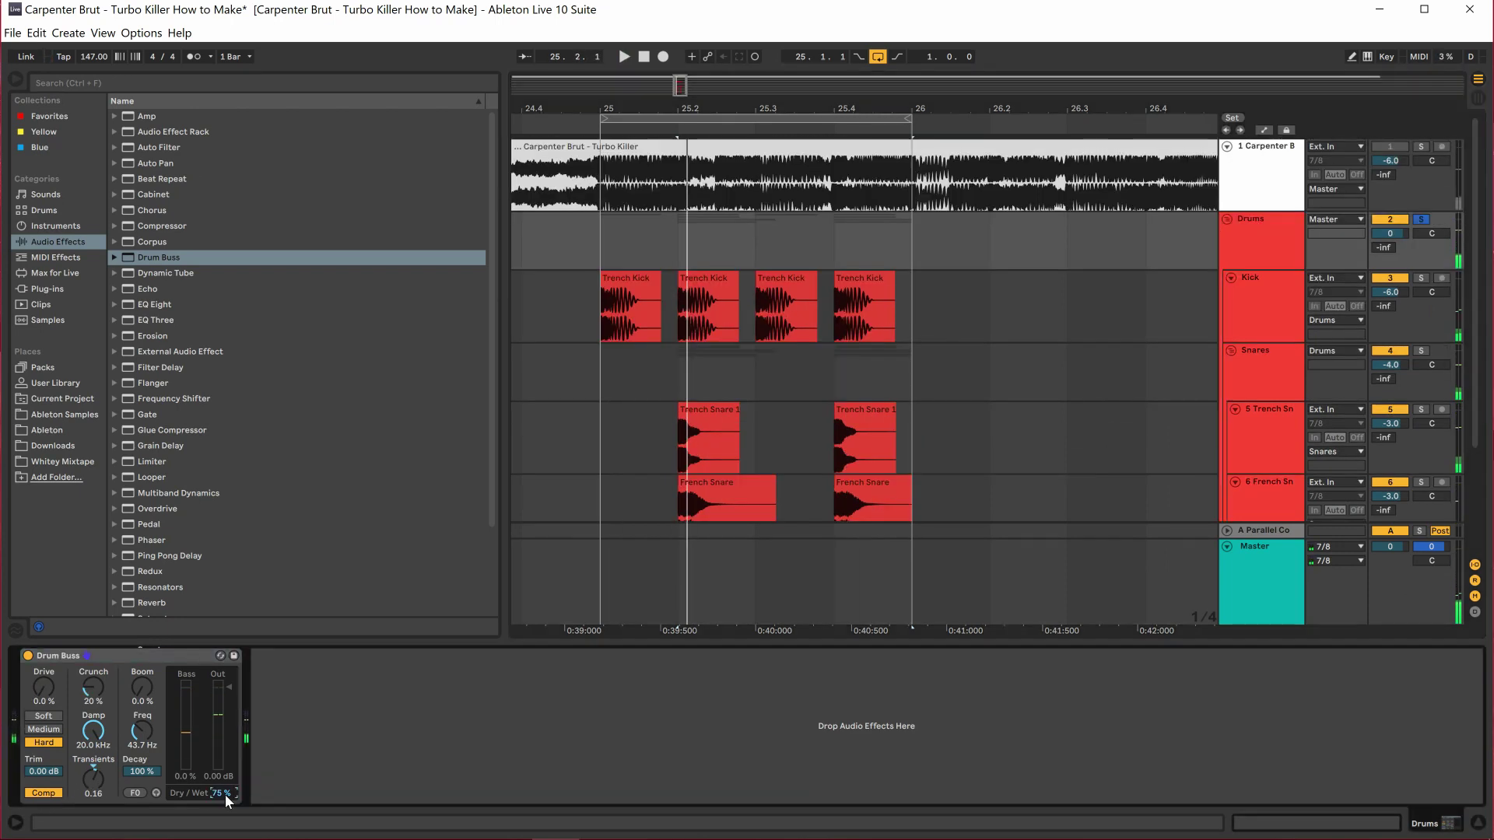
type("5")
key("Return")
key("space")
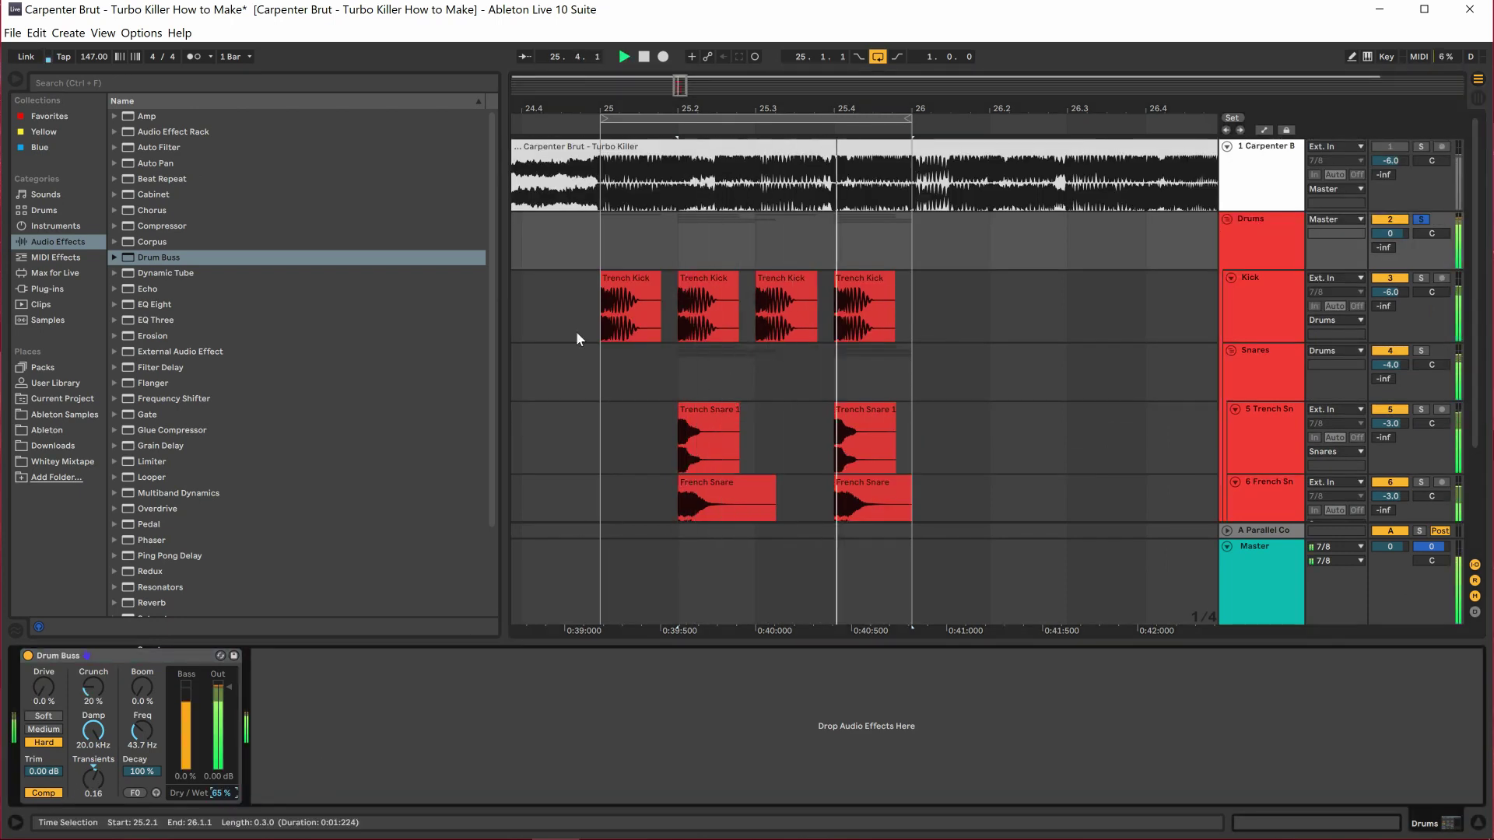
Add a Limiter with 6 ms lookahead after the Drum Buss on the Drums group.
scroll(179, 343, "down", 2)
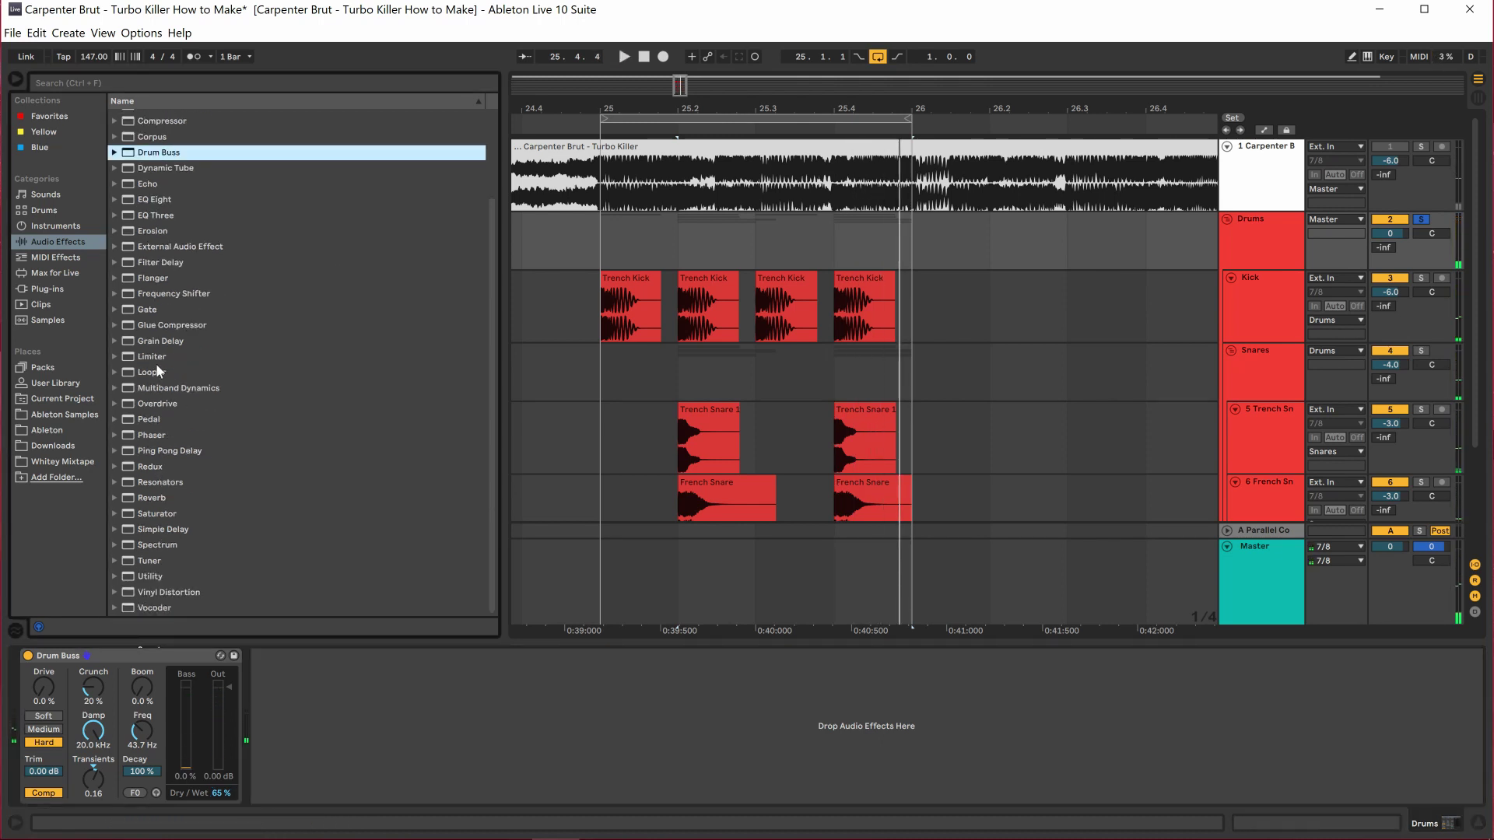
double_click(155, 359)
left_click(291, 732)
left_click(269, 769)
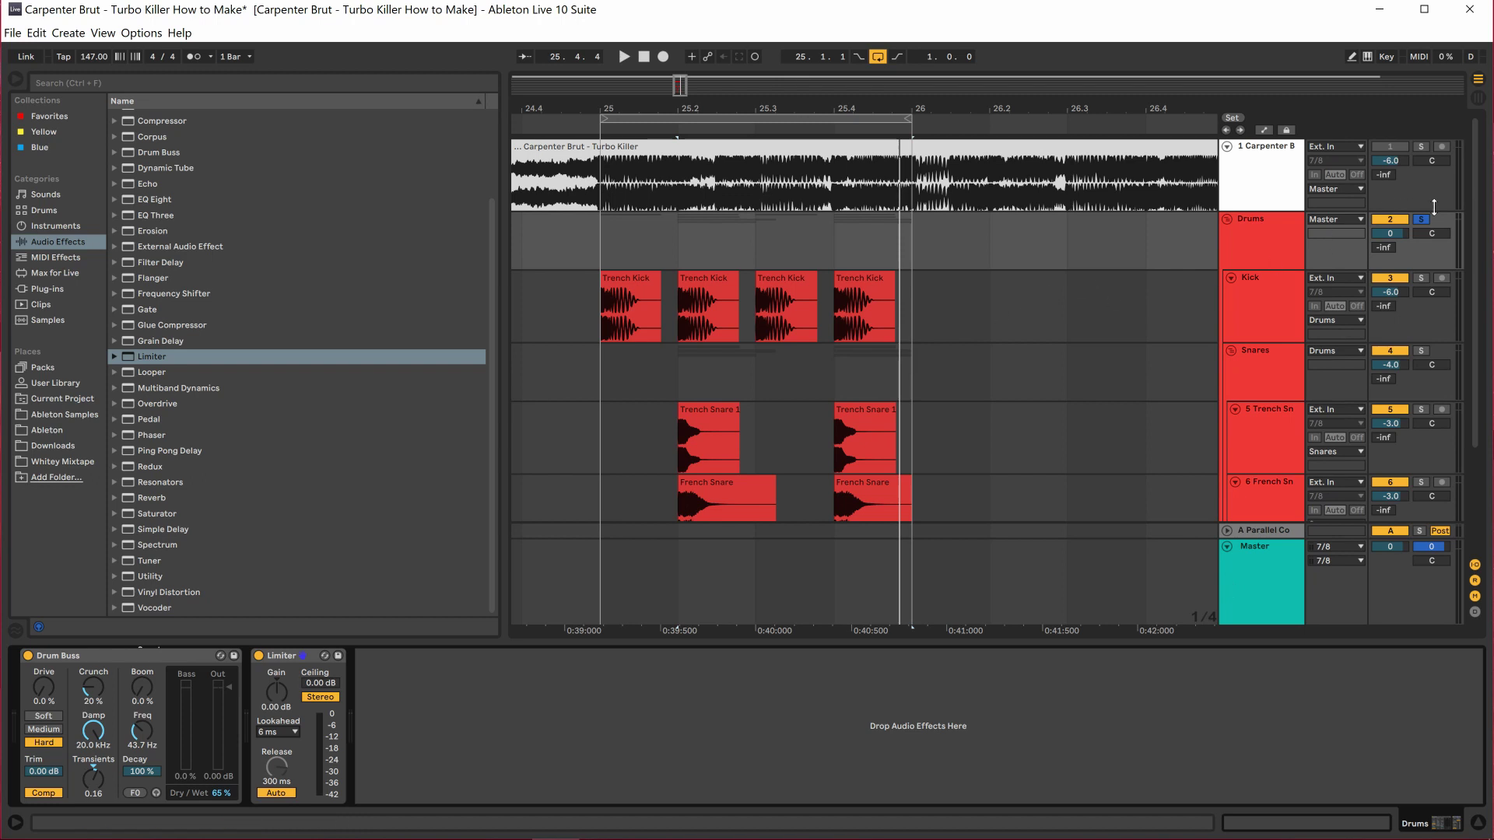
Solo the Carpenter Brut reference track instead of the Drums group and play the loop.
left_click(1419, 221)
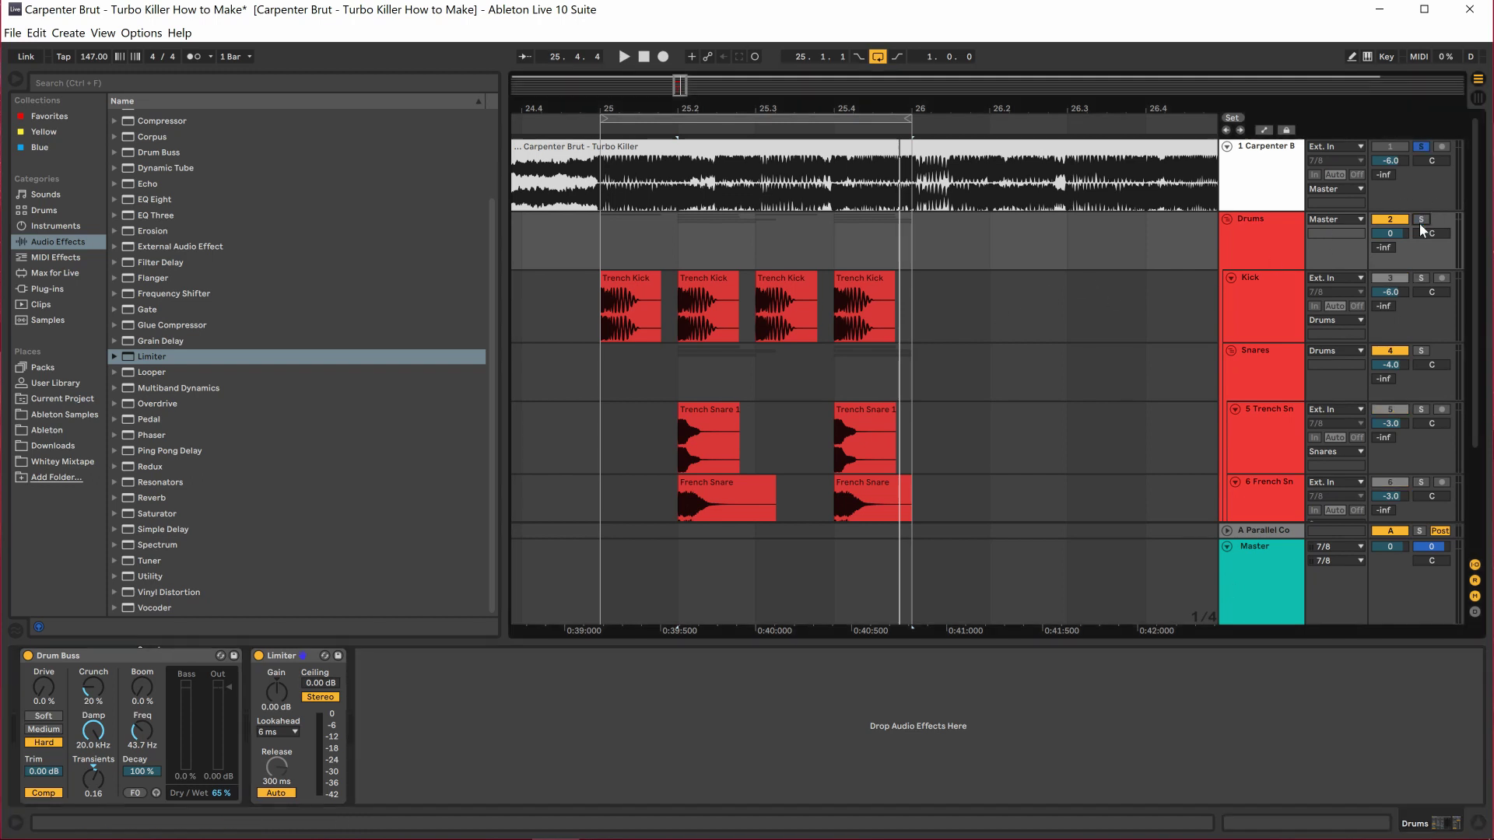
key("space")
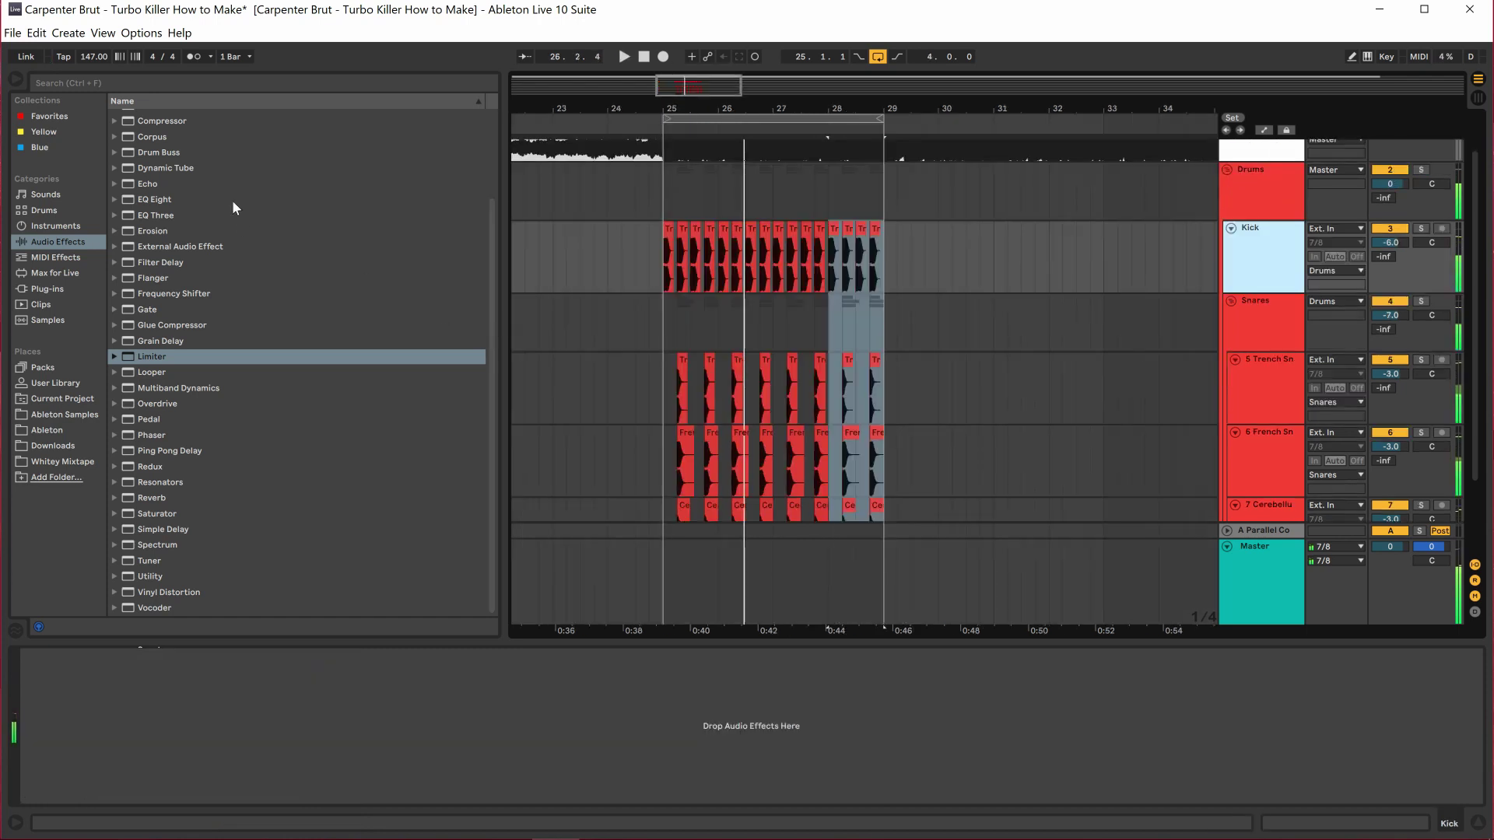
Add an EQ Eight to the Kick track and change band 4 to a high-cut filter.
left_click(152, 201)
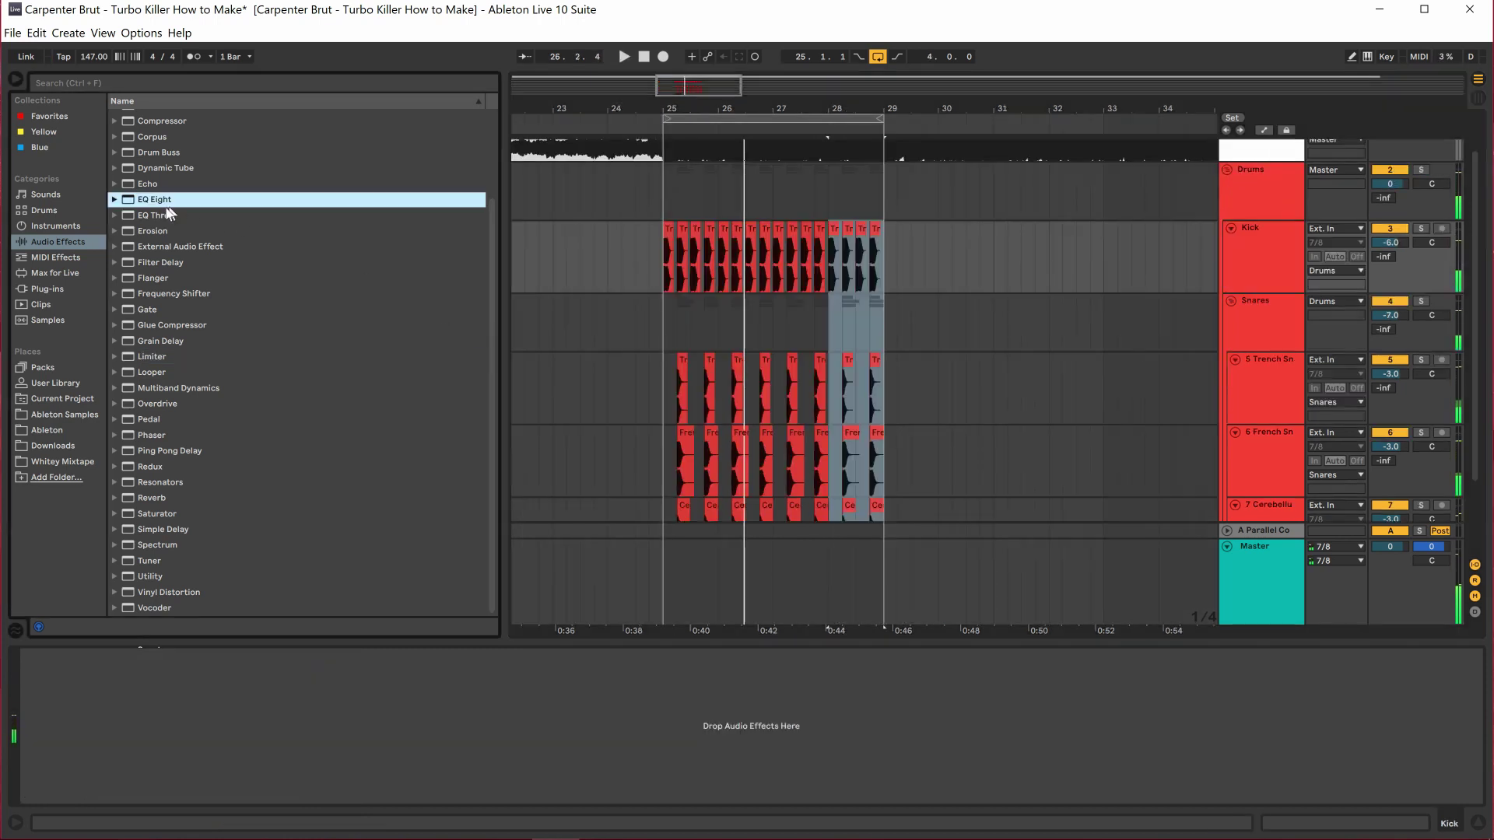
left_click_drag(1255, 273, 1254, 274)
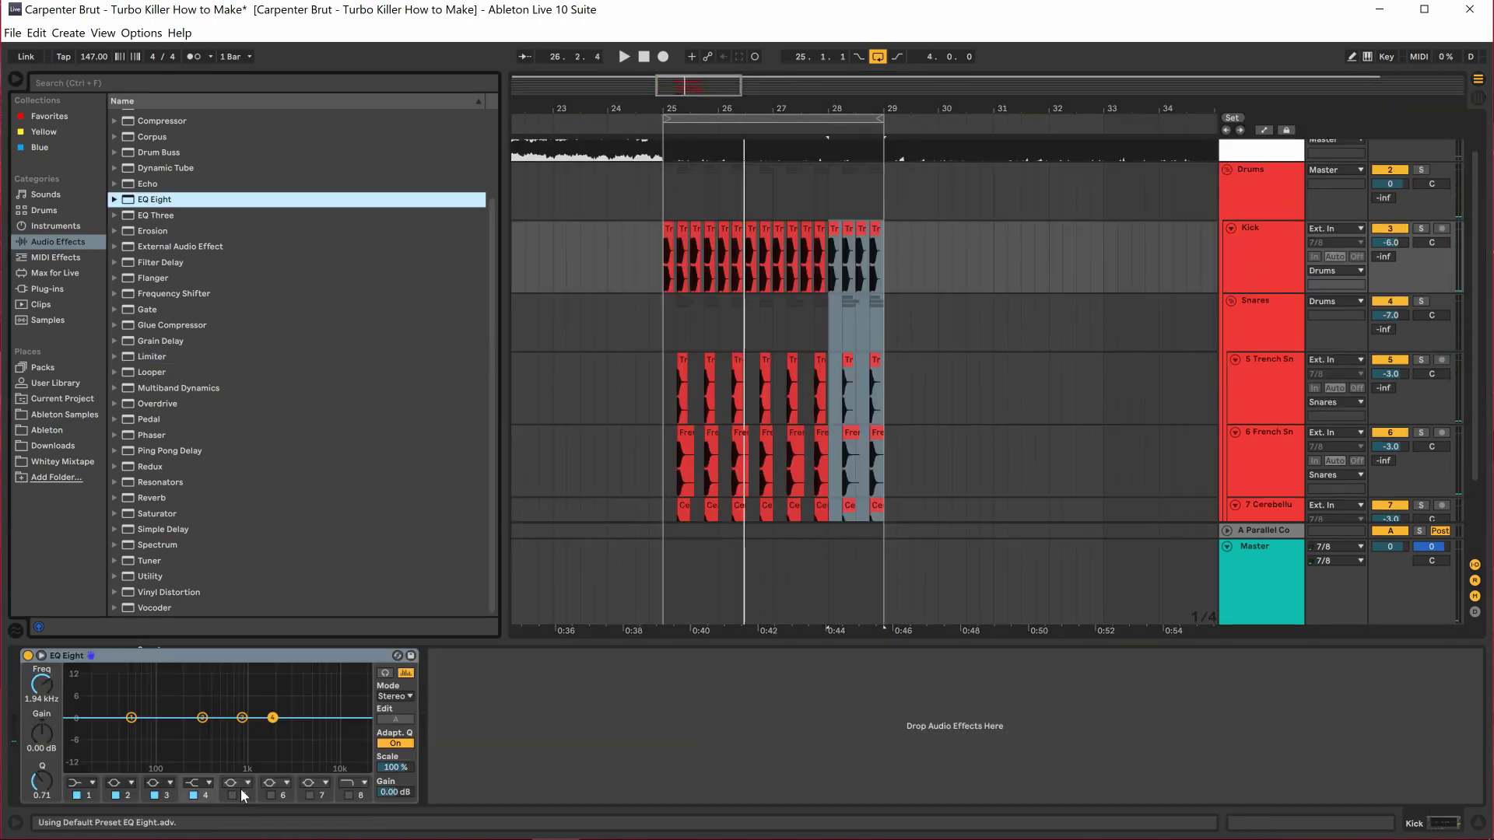
left_click(204, 782)
left_click(201, 760)
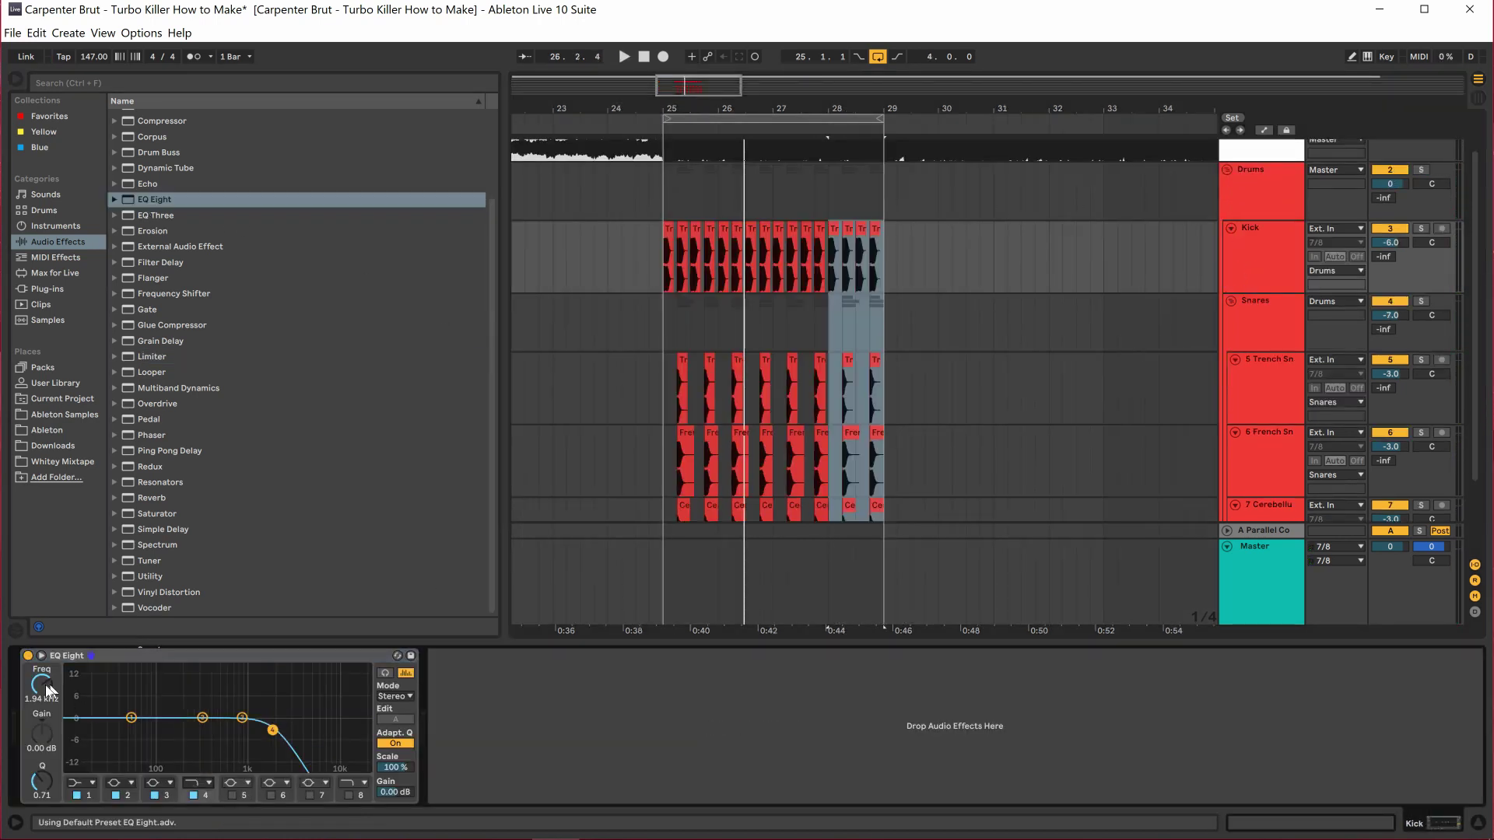
Lower the EQ Eight high cut to 711 Hz with a Q of 0.32 while auditioning the drums.
left_click_drag(39, 688, 40, 729)
key("space")
left_click_drag(195, 730, 240, 729)
key("space")
Delete all the kick clips between bars 25 and 30 and remove the EQ Eight from the Kick track.
left_click(1264, 225)
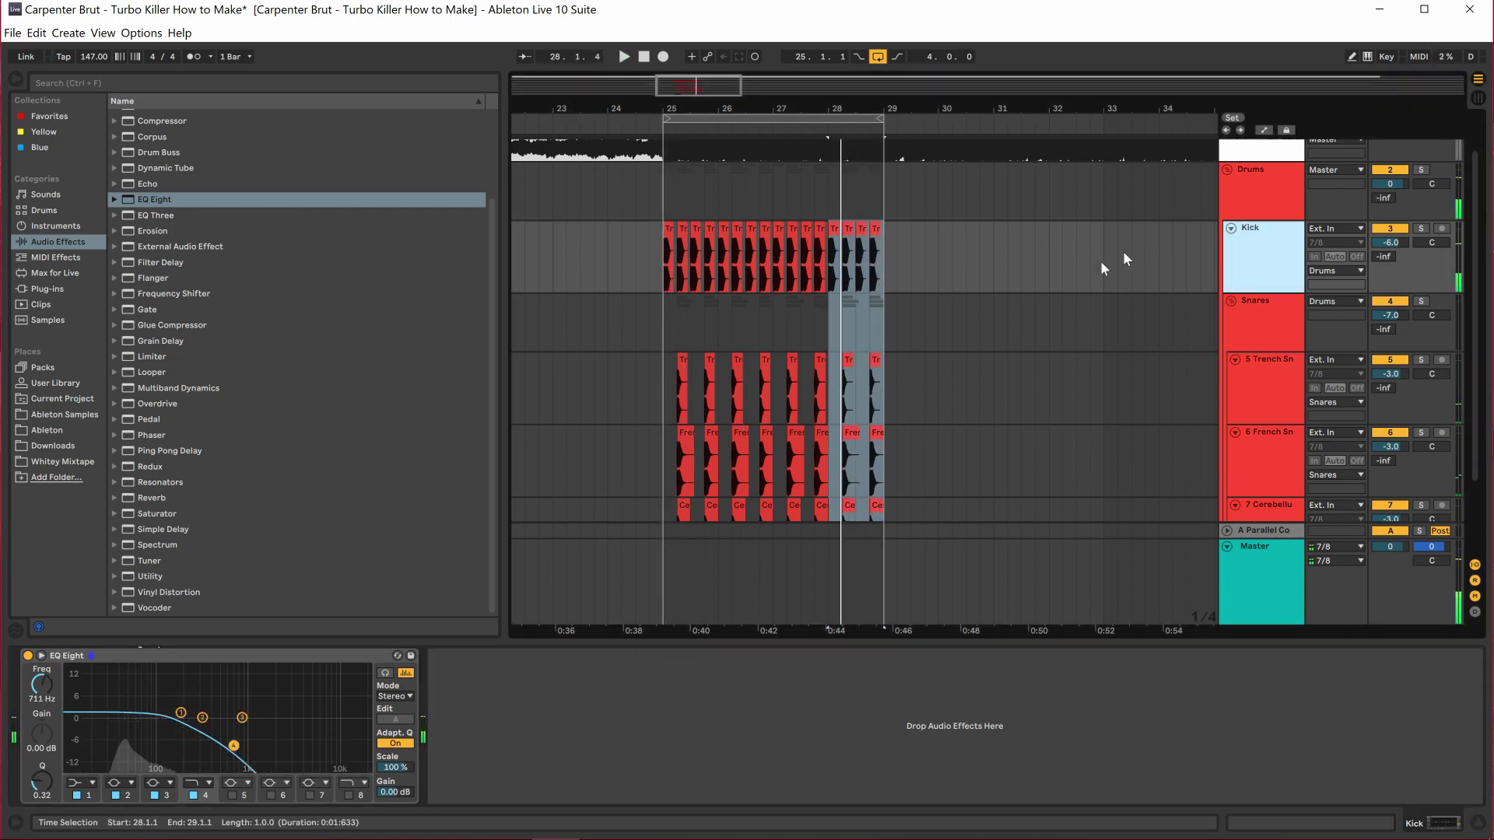
left_click(931, 263)
left_click(664, 257, "shift")
key("Delete")
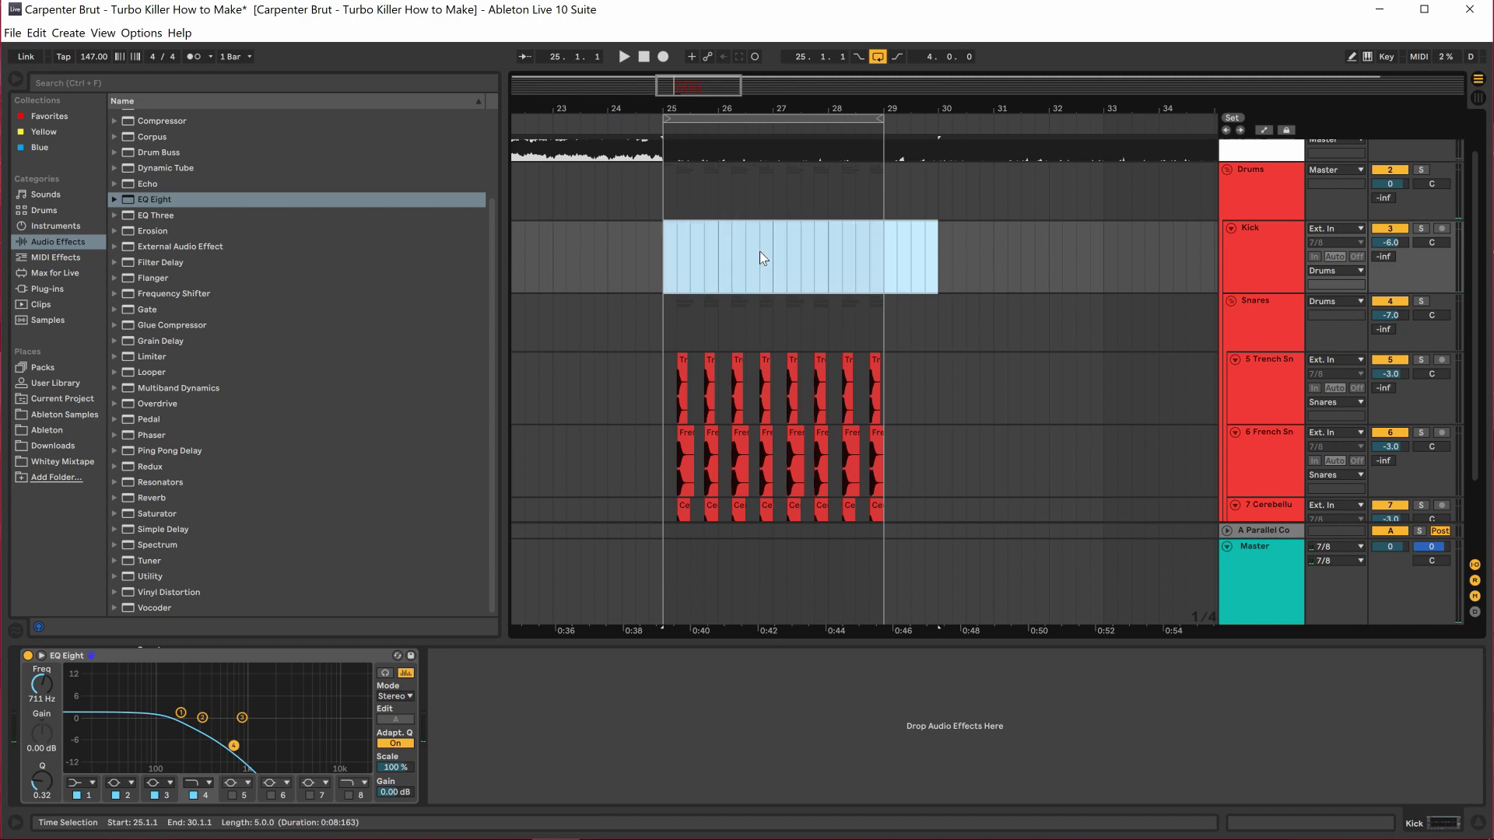
left_click(1262, 253)
left_click(312, 655)
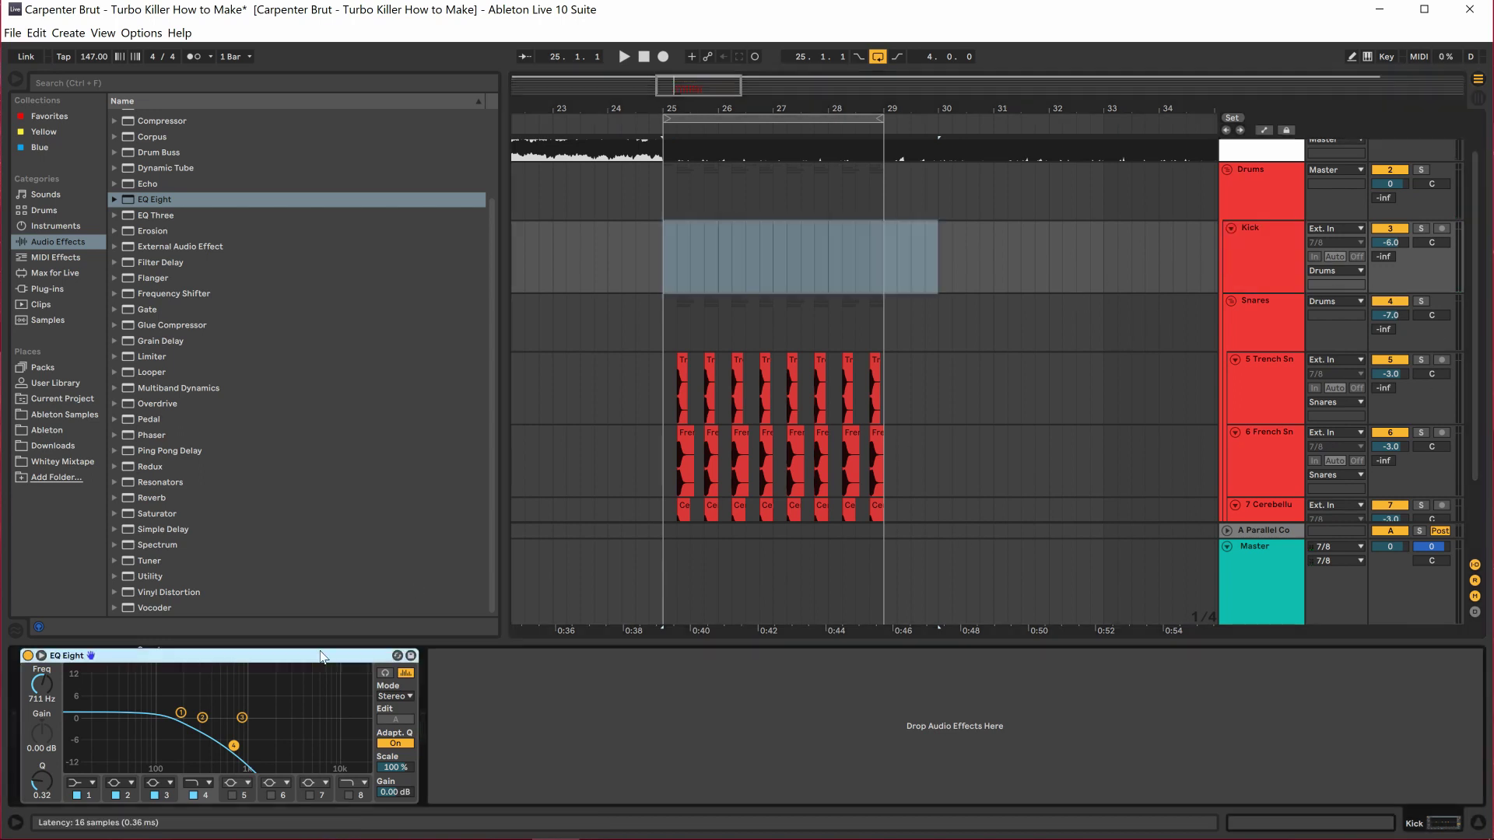
key("Delete")
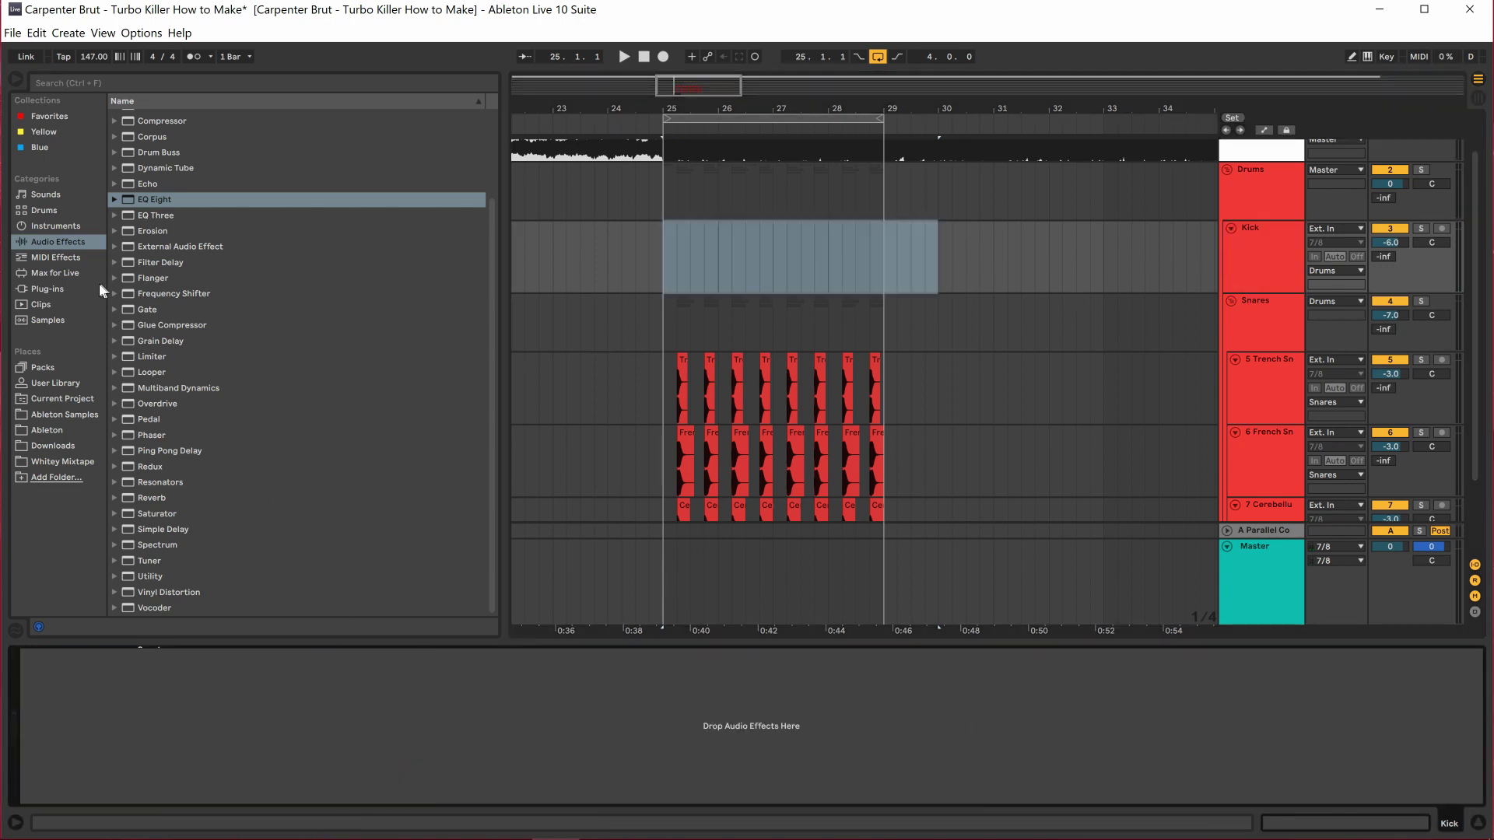
Find Fat Kick.wav in the Mr. Bill Organic Kicks sample folder and place it on the Kick track from bar 25.
left_click(48, 430)
left_click(65, 417)
scroll(164, 370, "down", 5)
scroll(160, 362, "up", 5)
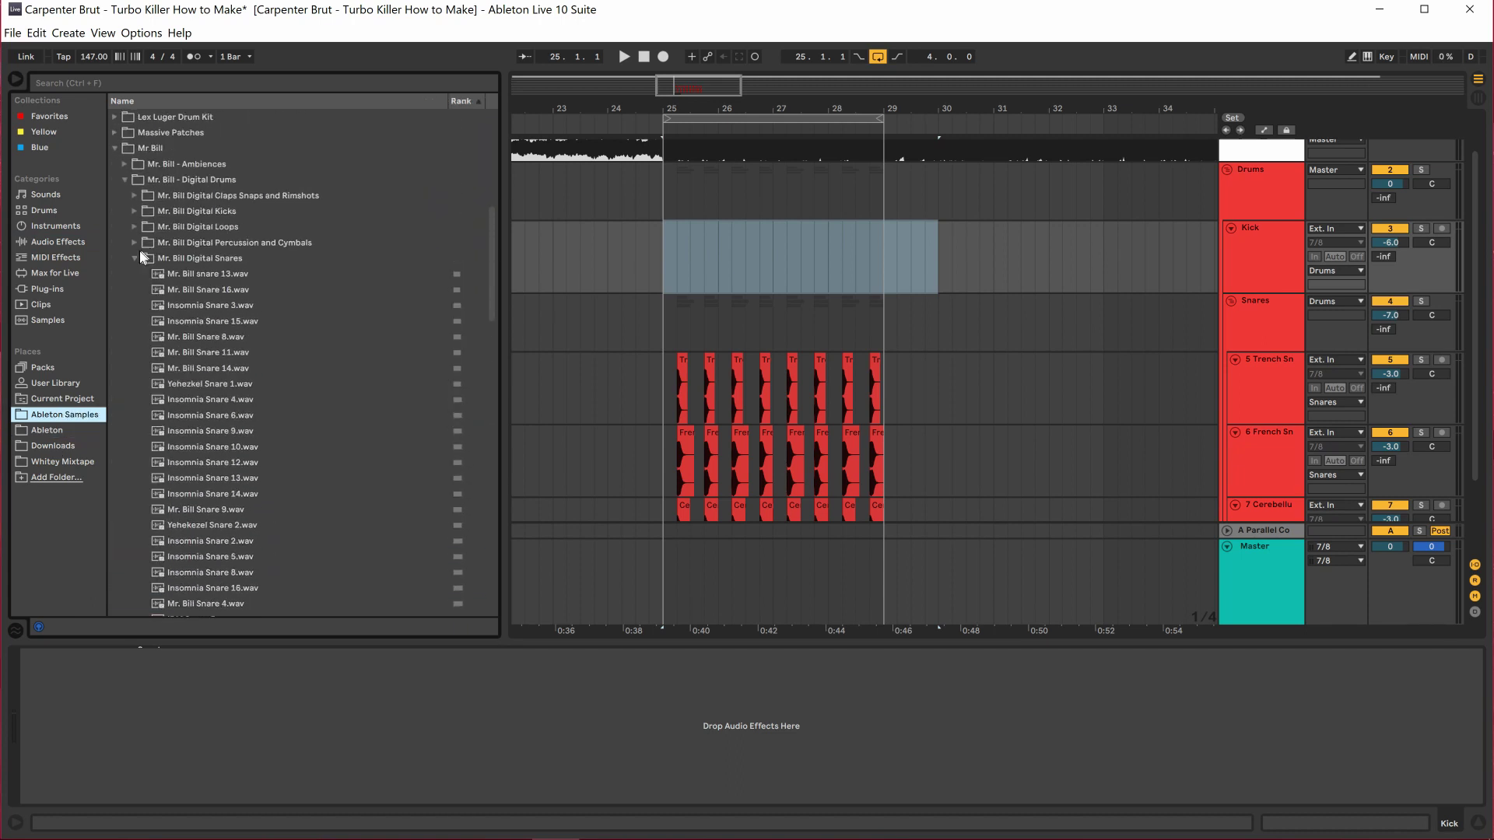
left_click(135, 255)
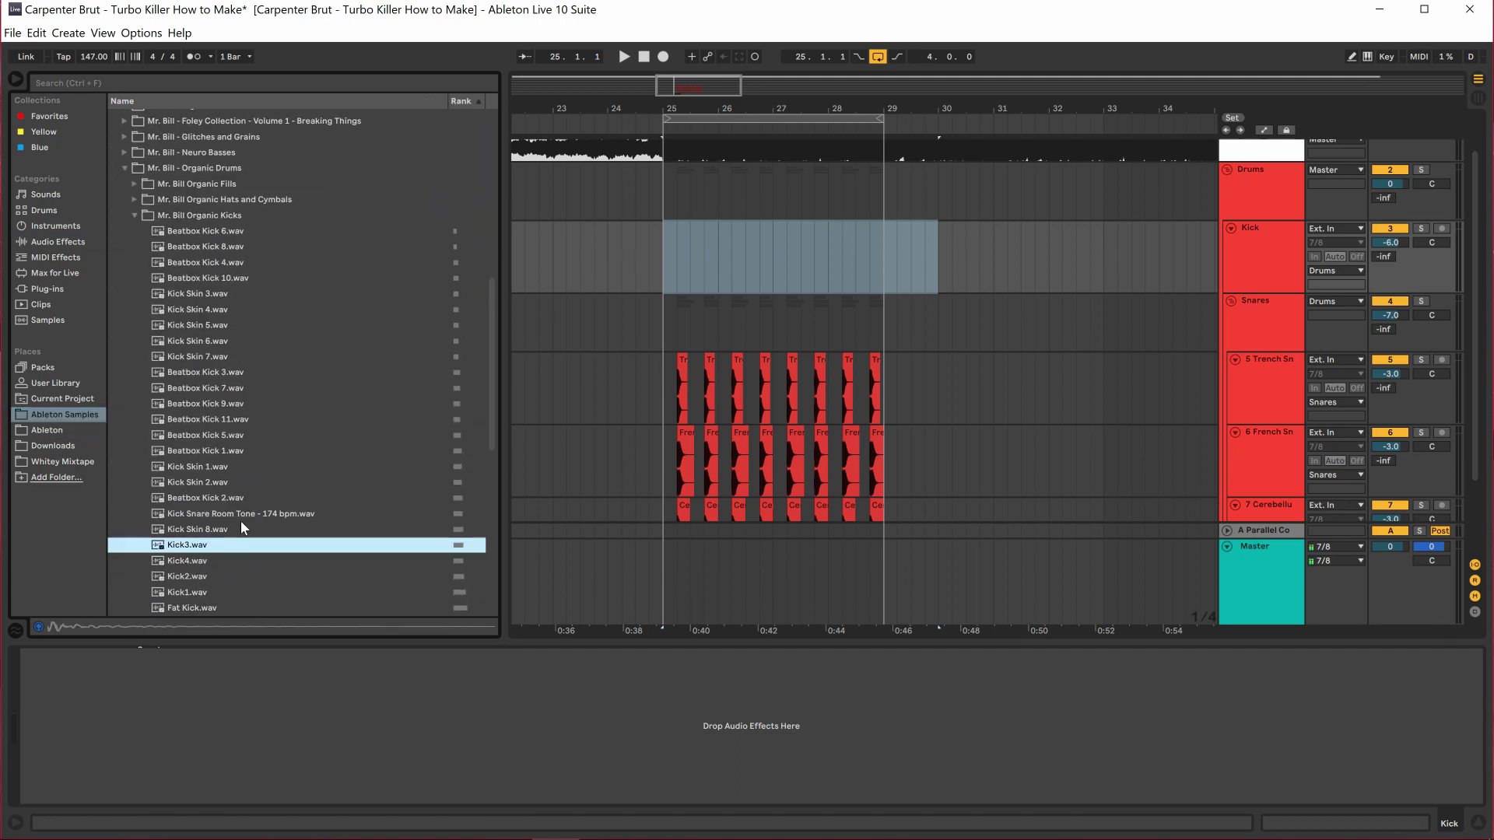
key("Down")
key("Down")
key("Down")
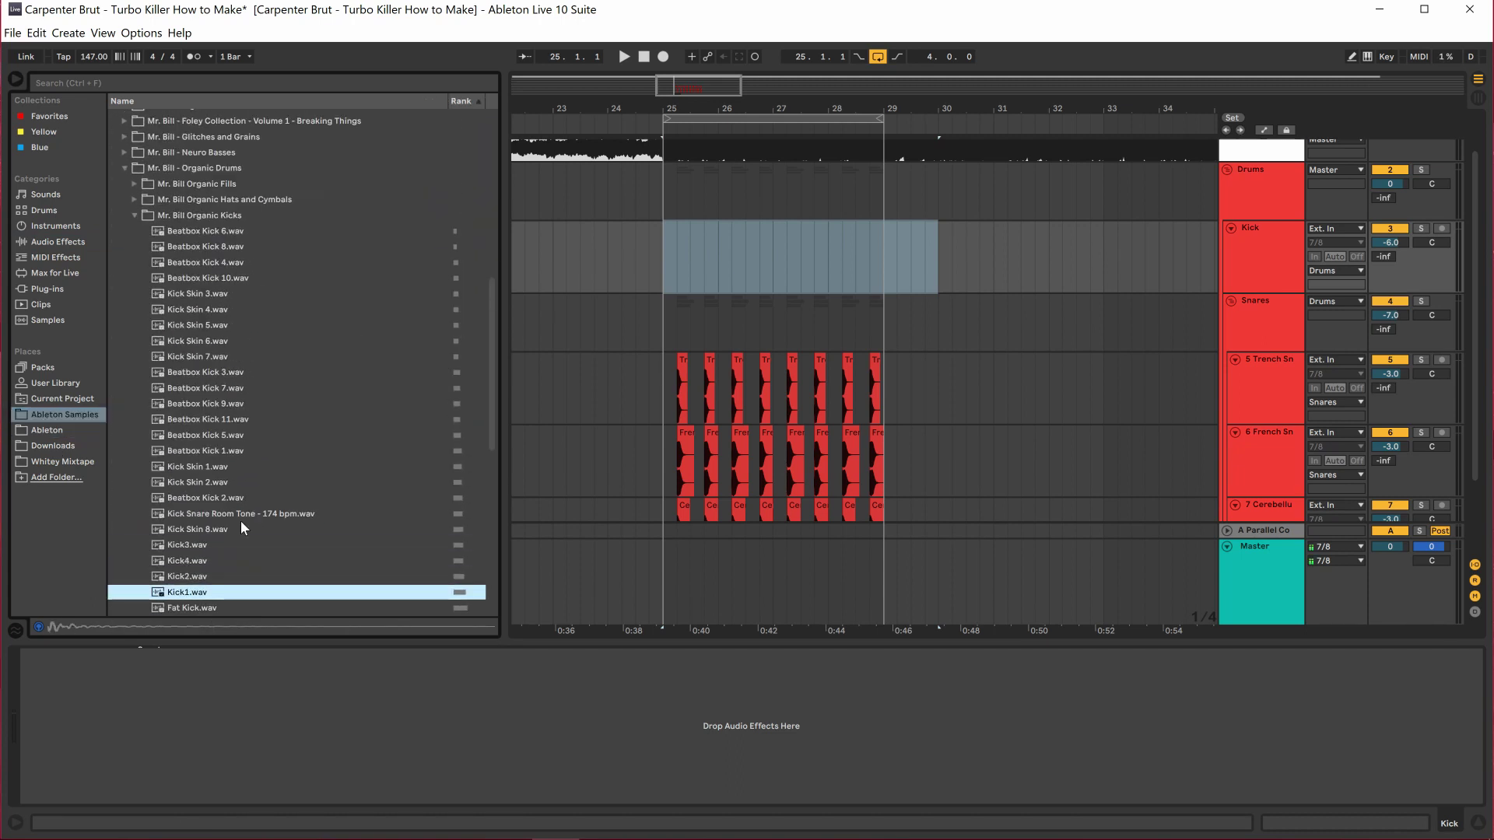
scroll(240, 521, "down", 3)
left_click_drag(236, 529, 675, 252)
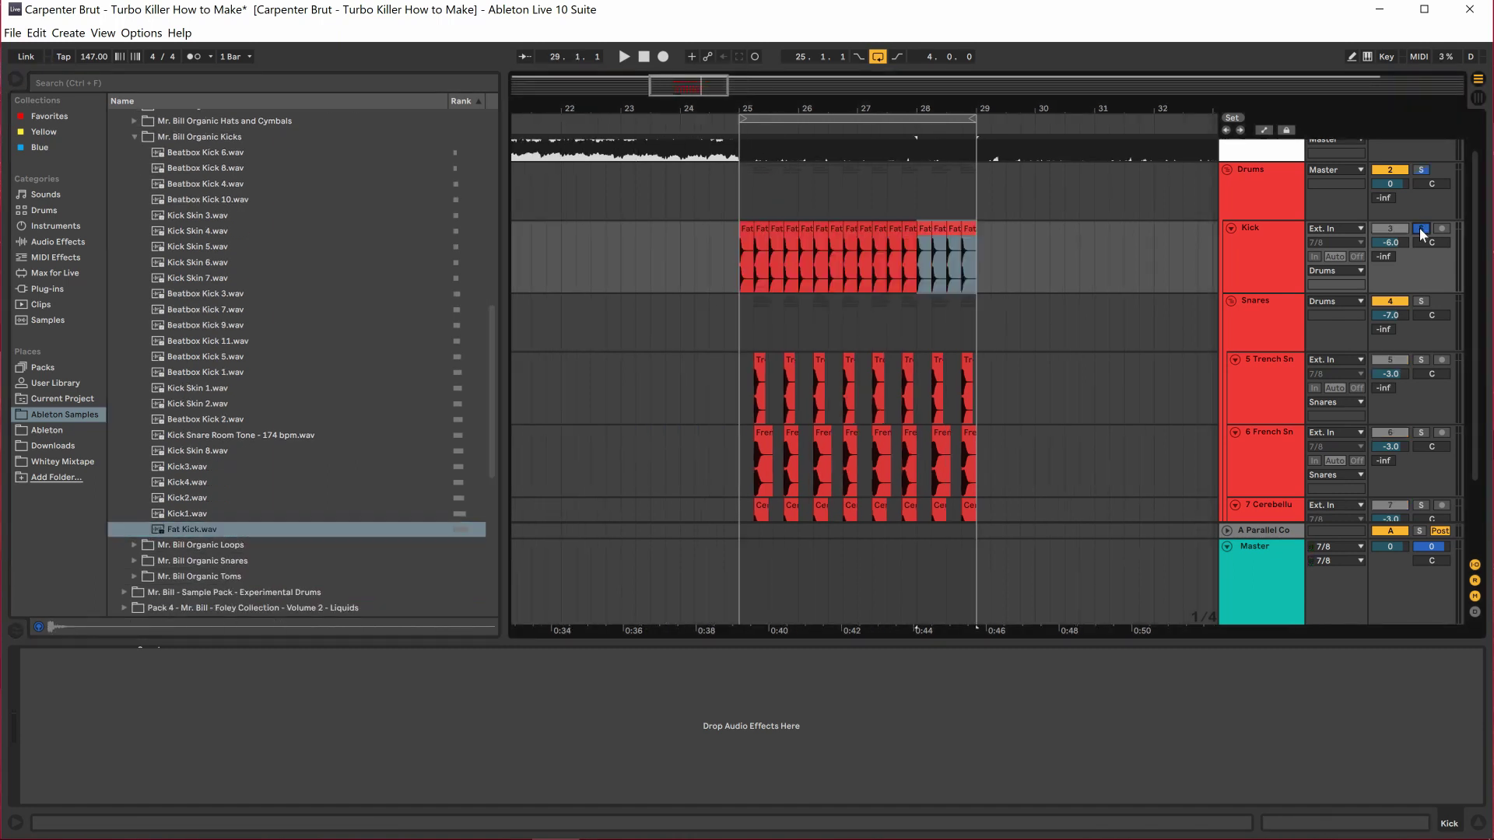
Unsolo the Kick track, play the loop with all drums and select the Drums group to check its effects.
key("space")
left_click(1421, 228)
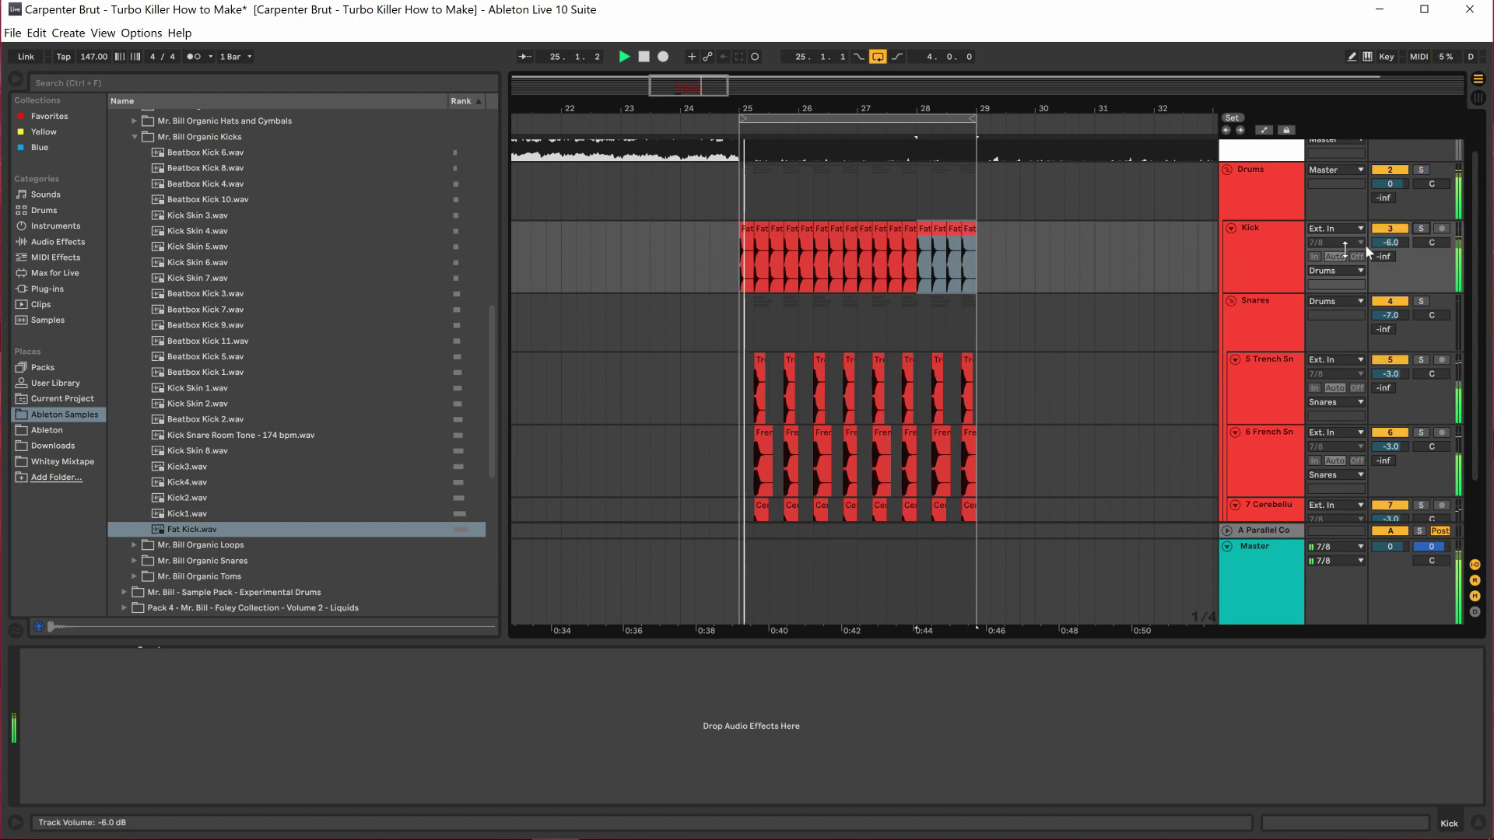
scroll(1260, 295, "up", 1)
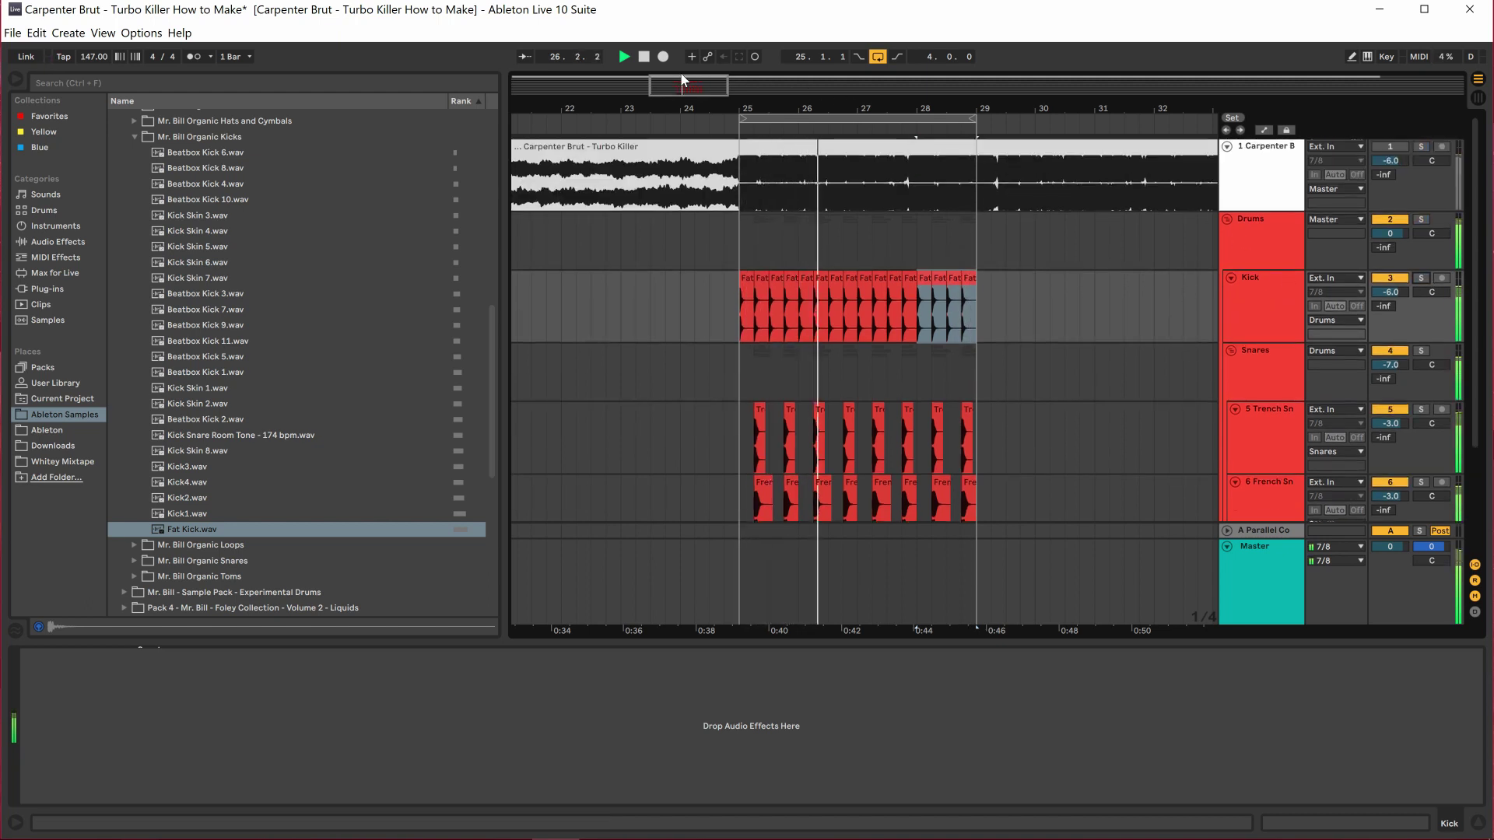
left_click(1285, 258)
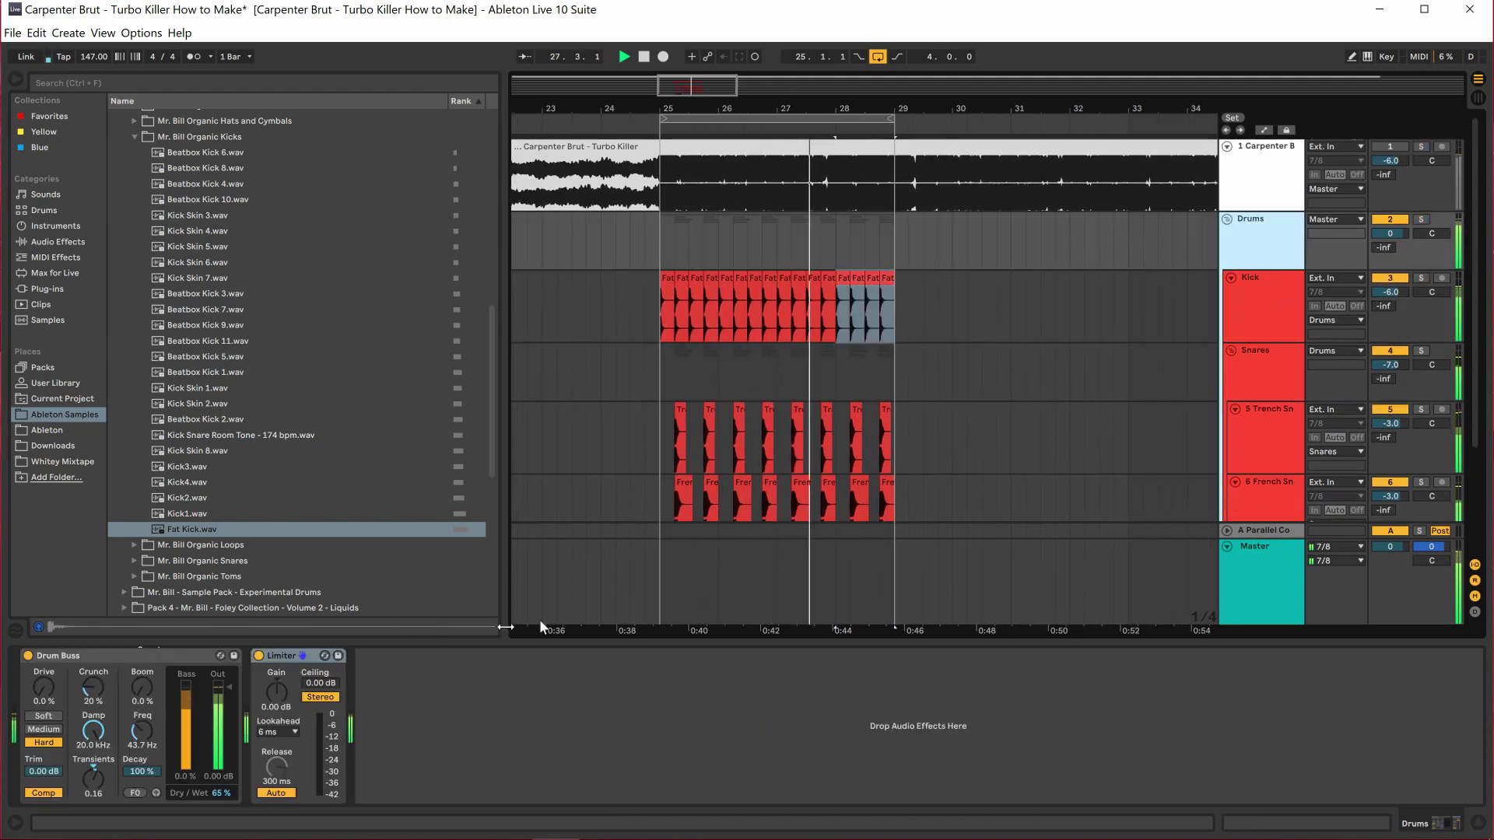
Add an EQ Eight to the Kick track, cutting 3.84 dB at 843 Hz and boosting band 1 by 5.33 dB at 74.2 Hz.
left_click(60, 227)
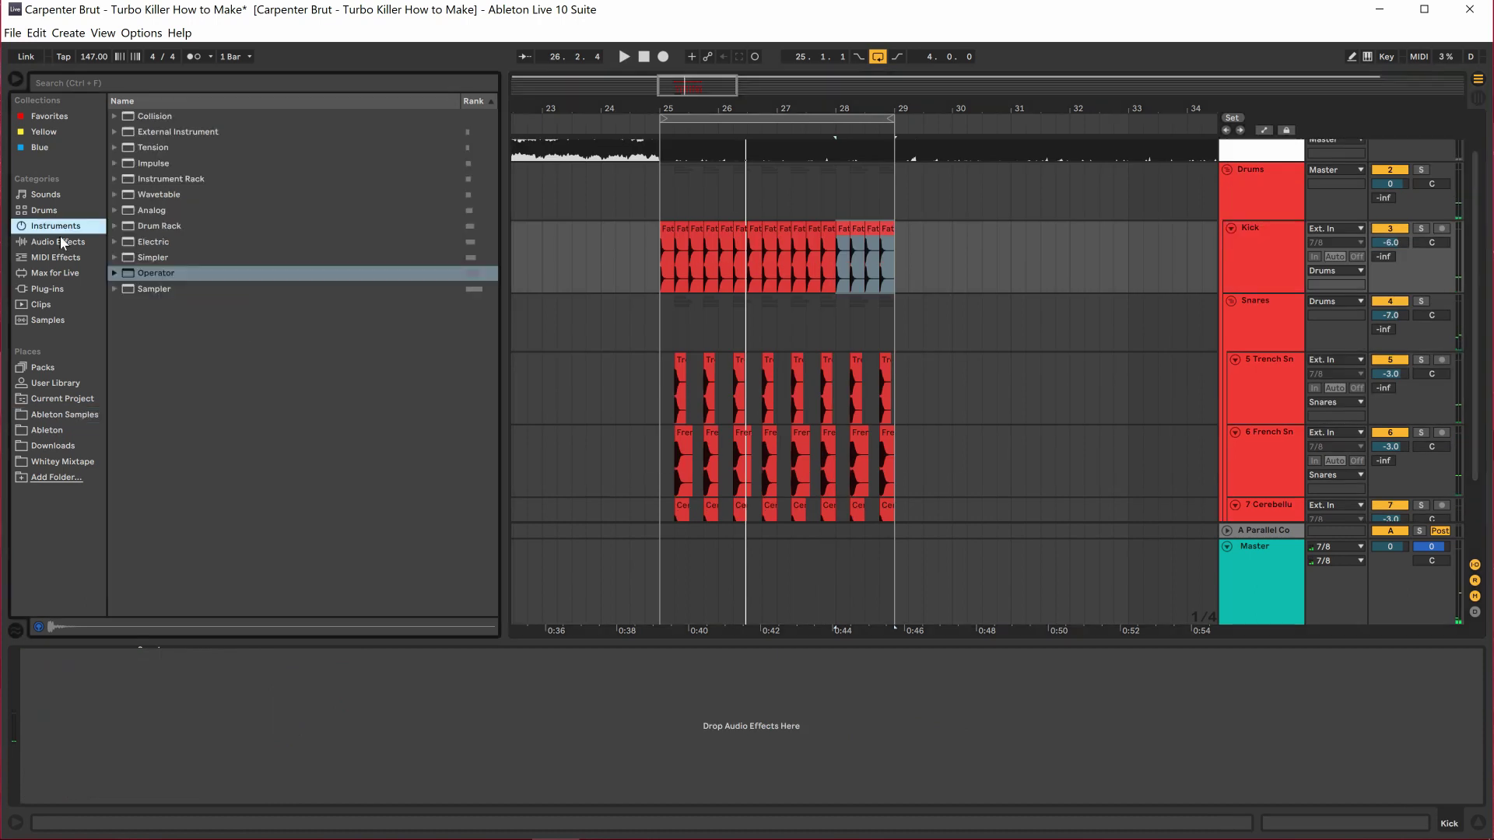
left_click(59, 242)
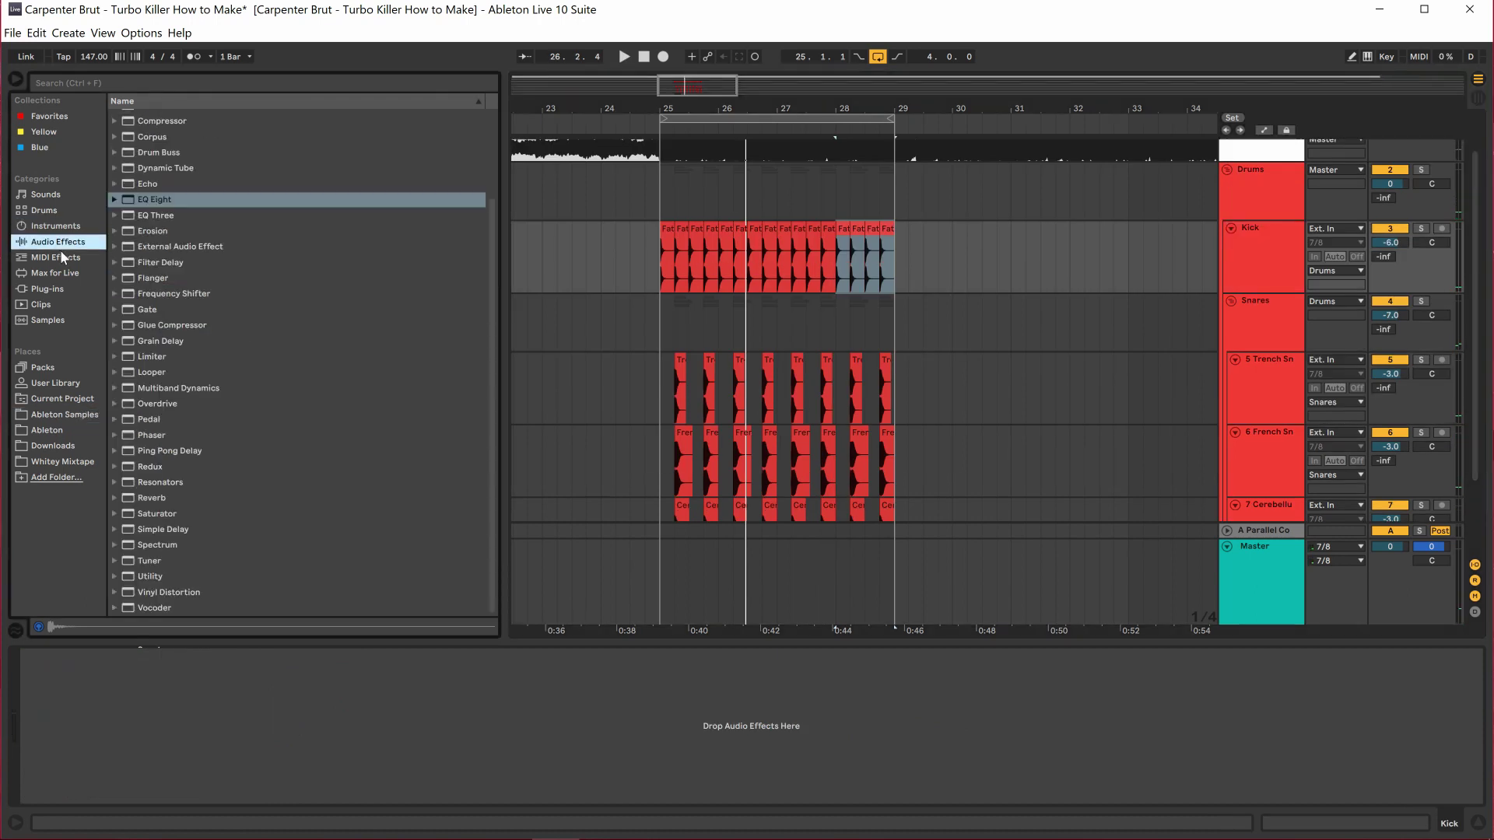
double_click(156, 199)
left_click_drag(246, 720, 240, 731)
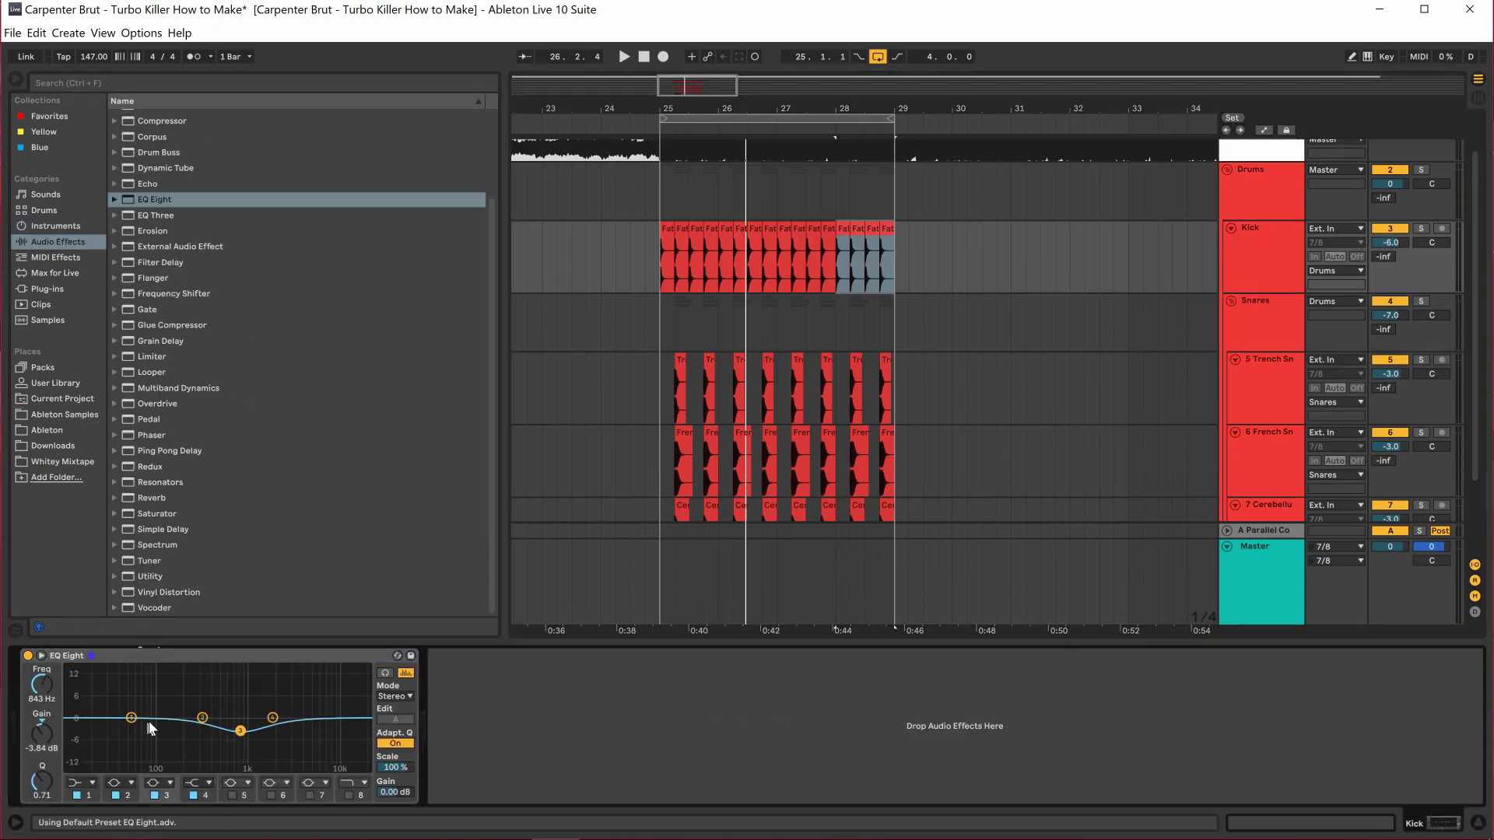
left_click_drag(131, 717, 146, 700)
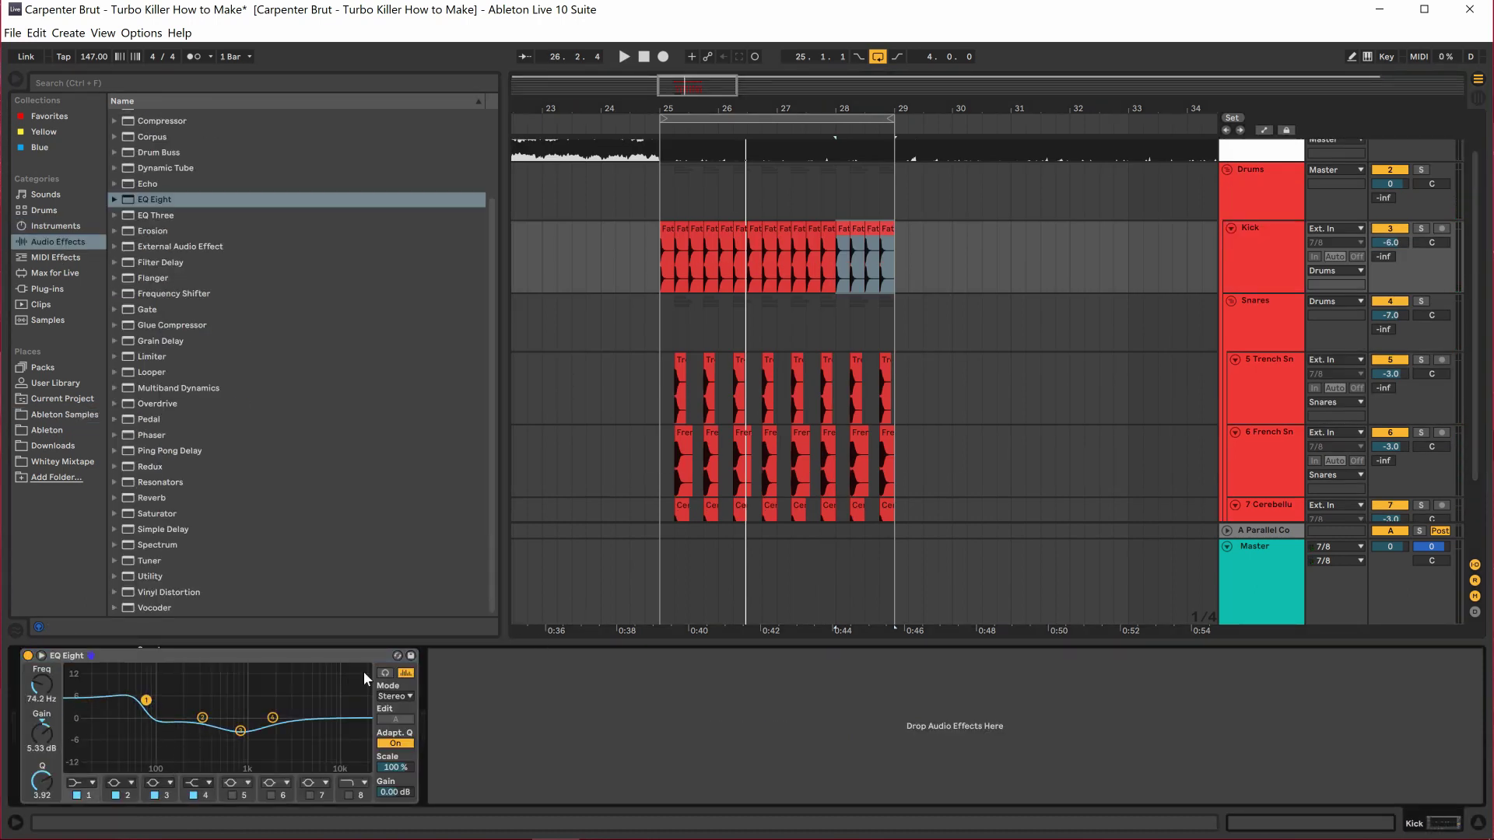
Play the drum loop and lower band 4 of the Kick track's EQ Eight.
key("space")
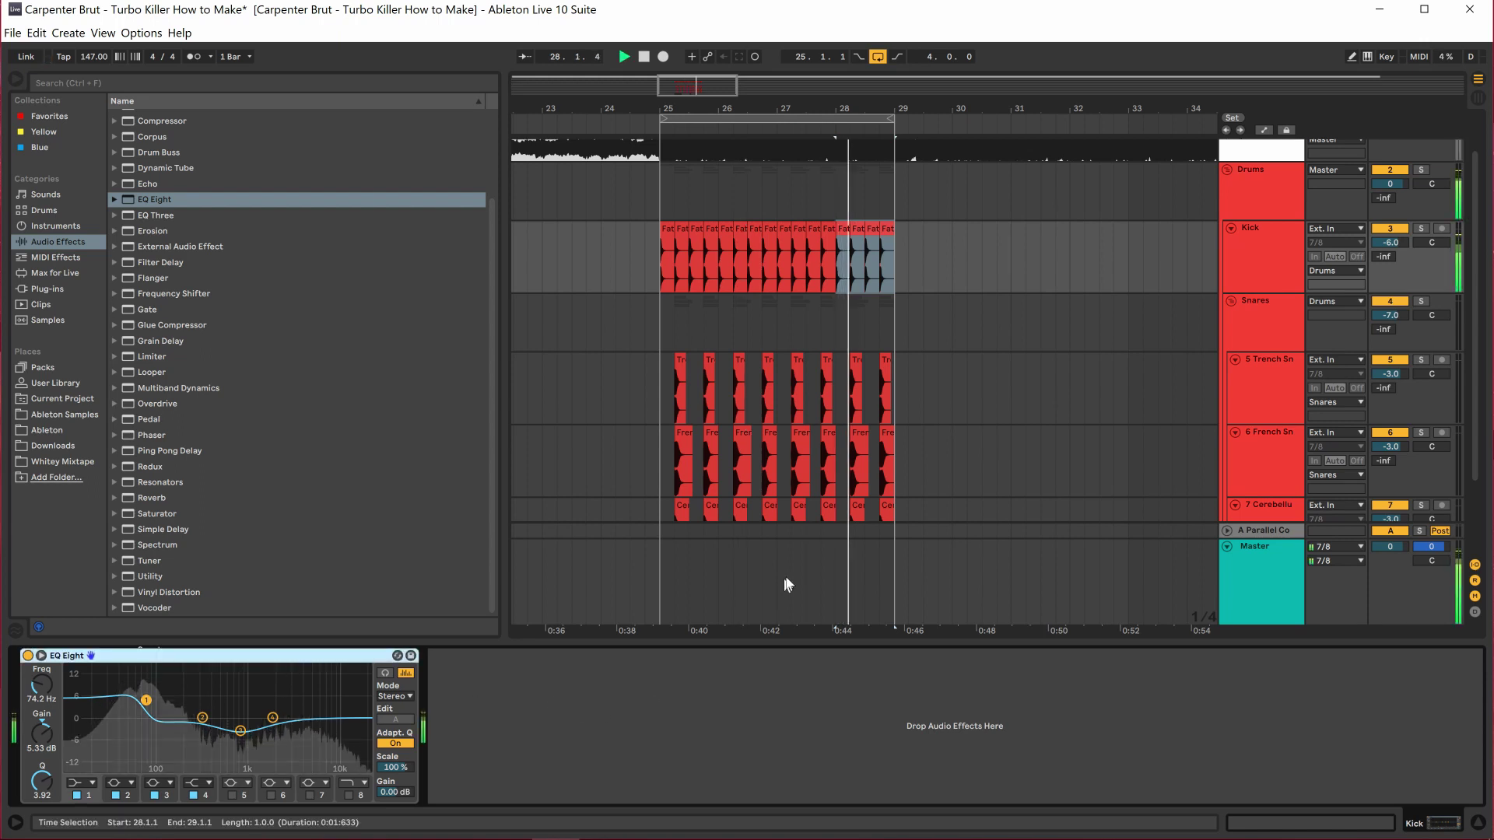
left_click(1279, 260)
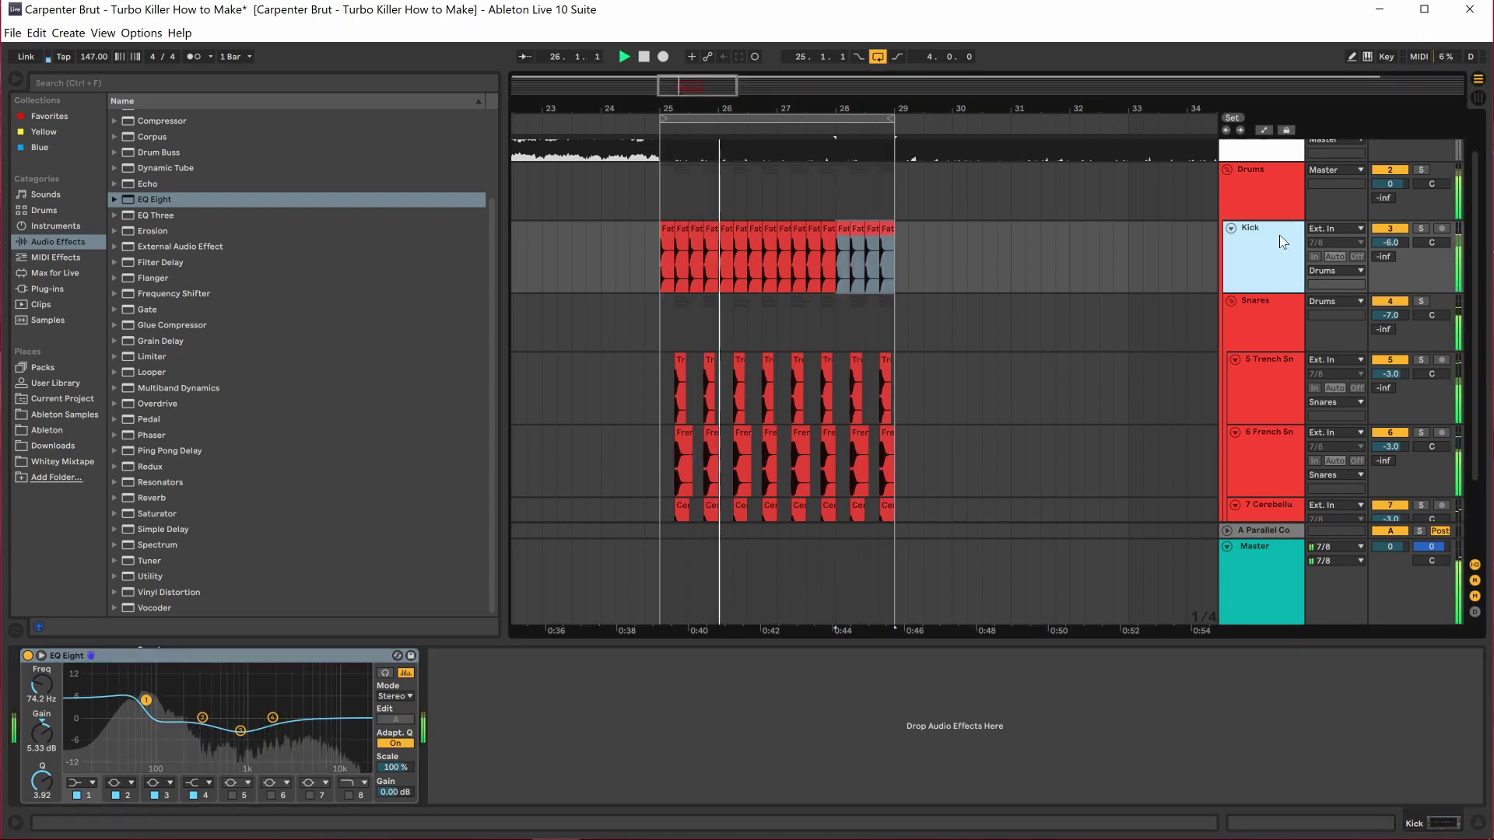
mouse_move(272, 719)
left_mouse_down()
mouse_move(246, 734)
mouse_move(259, 738)
left_mouse_up()
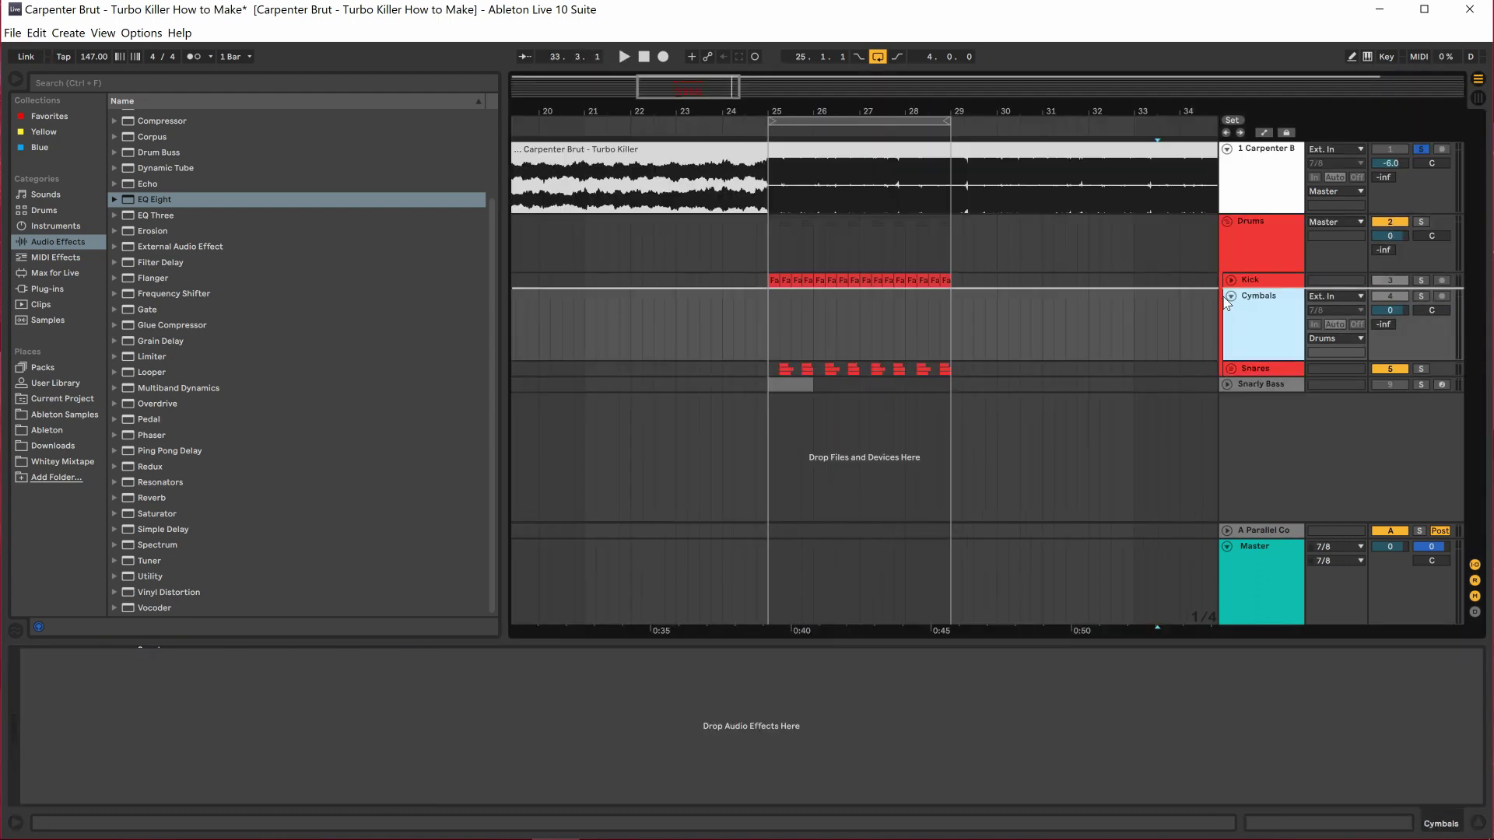
Collapse the Cymbals track and unfold the Snarly Bass track.
left_click(1231, 296)
left_click(1249, 255)
left_click(1249, 327)
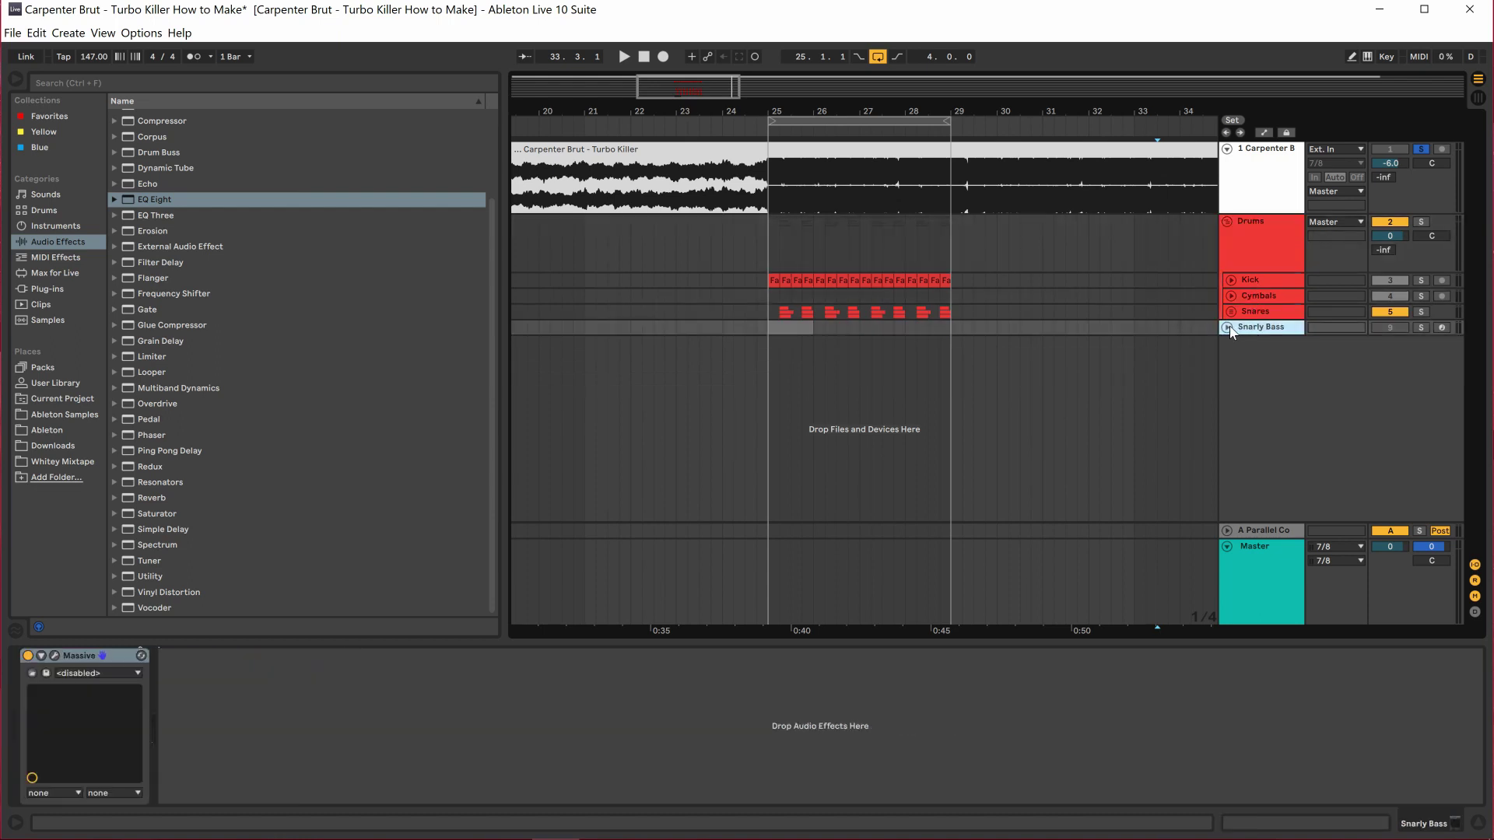
left_click(1227, 327)
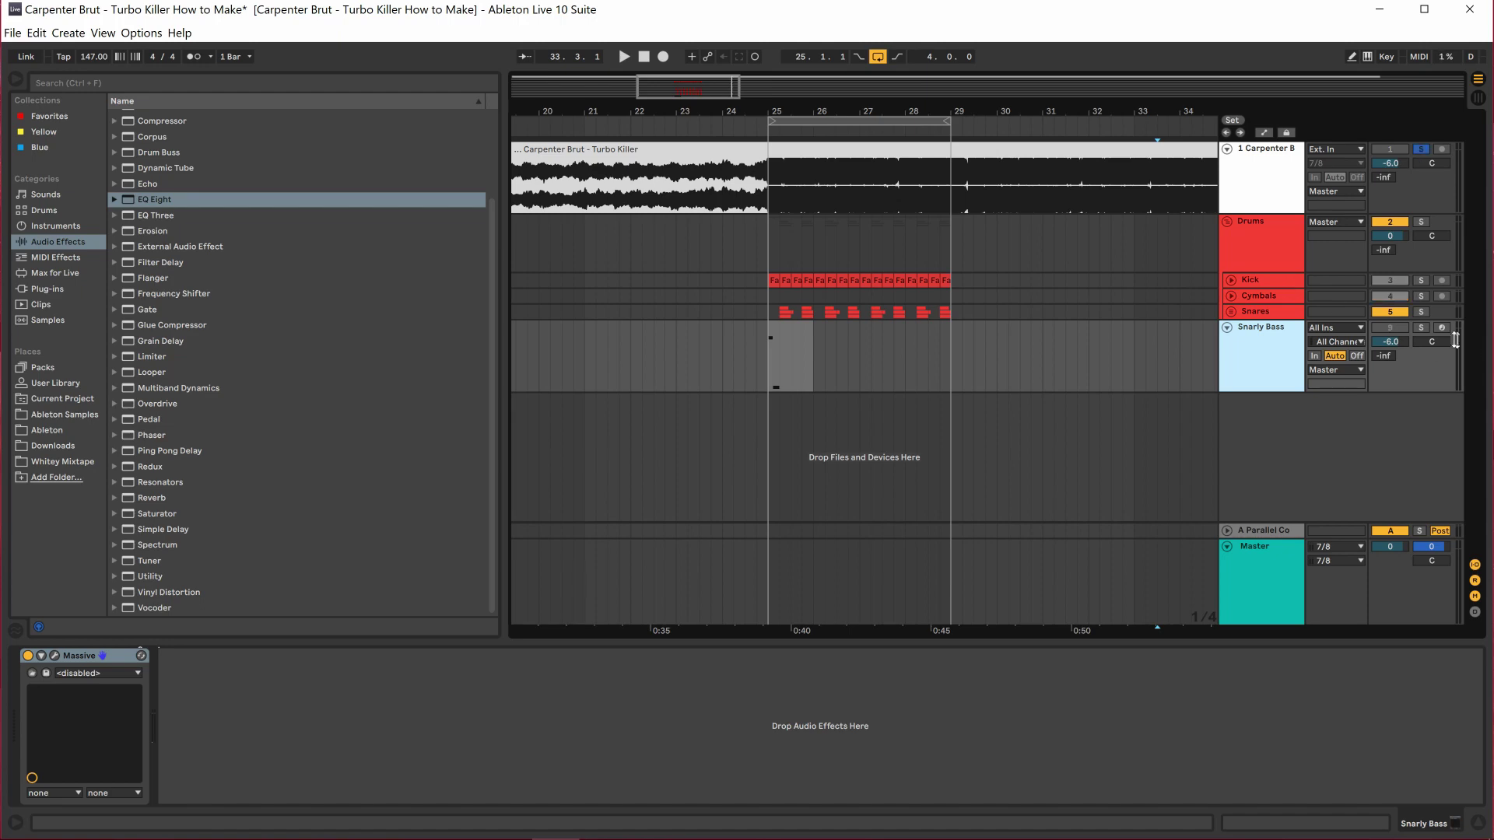
Solo the Snarly Bass track instead of the reference and audition its MIDI part.
left_click(1421, 328)
key("space")
left_click(798, 326)
key("space")
key("space")
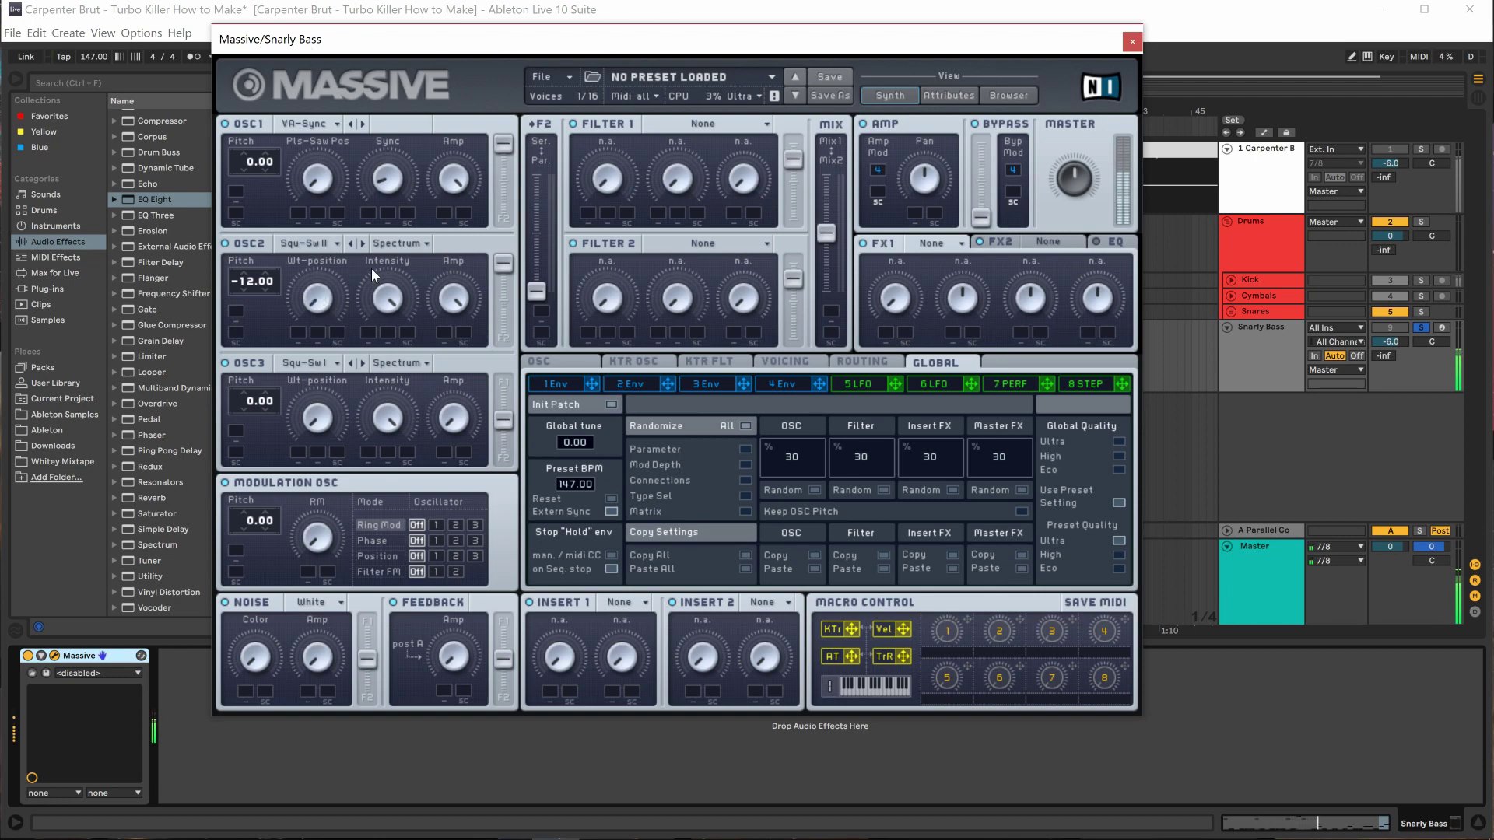
Set Massive's oscillator 2 wavetable to Squ-Sw I and open the effect choices for Insert 1.
left_click(311, 244)
left_click(389, 262)
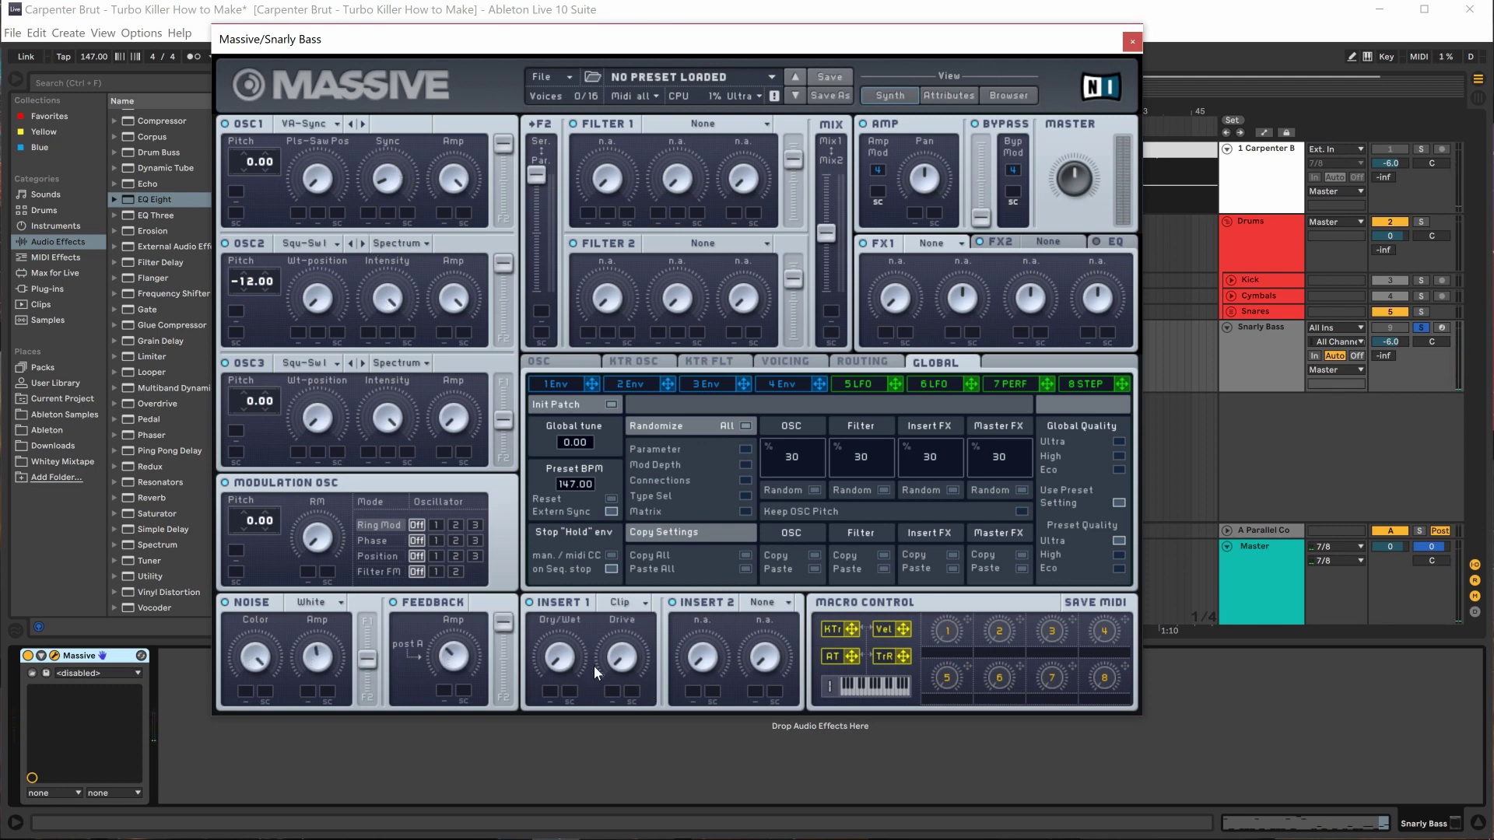
left_click(633, 603)
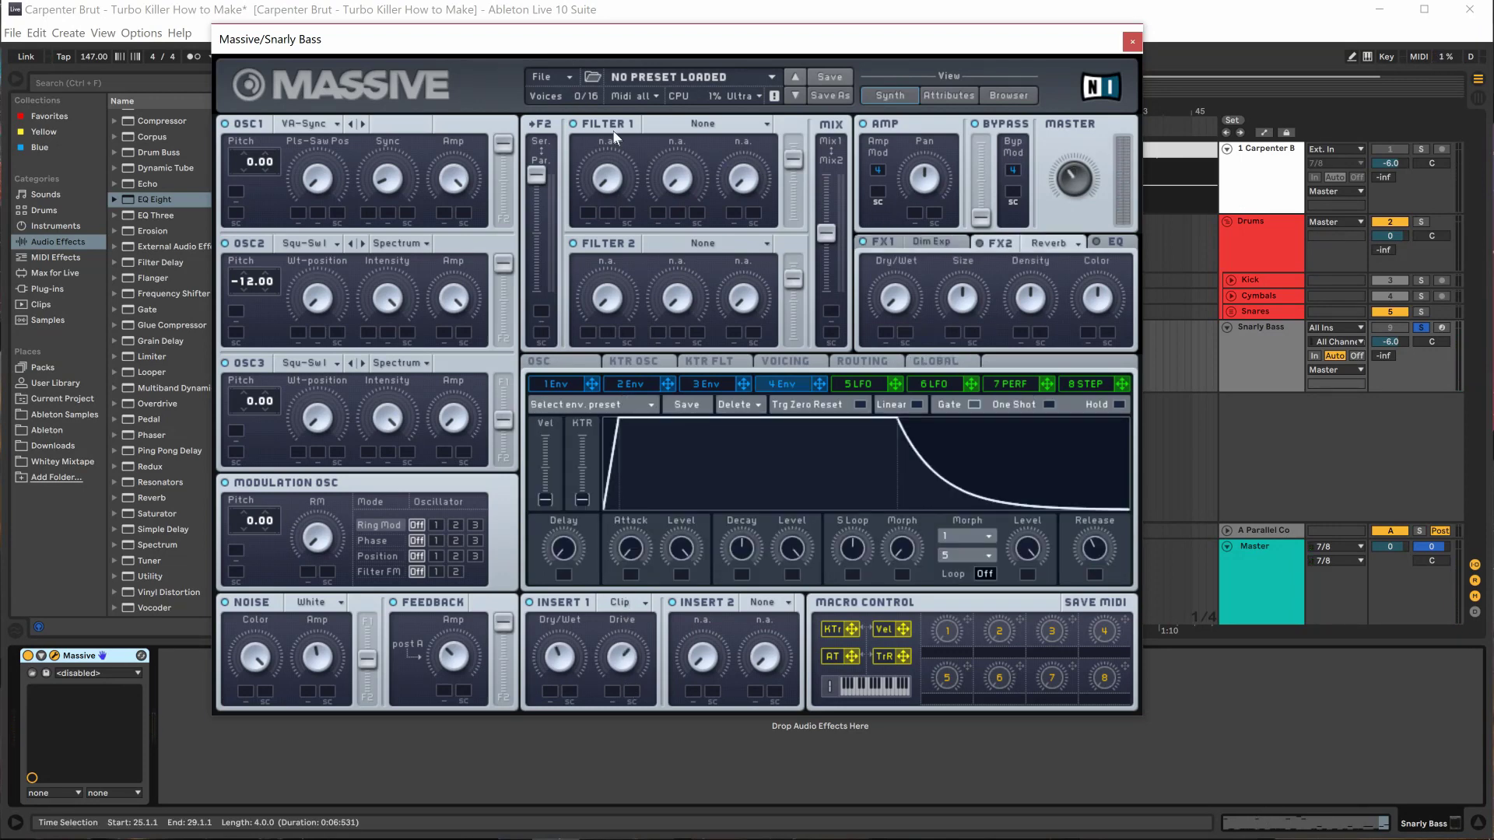
Set Massive's Filter 1 type to Bandpass and look through the other filter types.
left_click(708, 128)
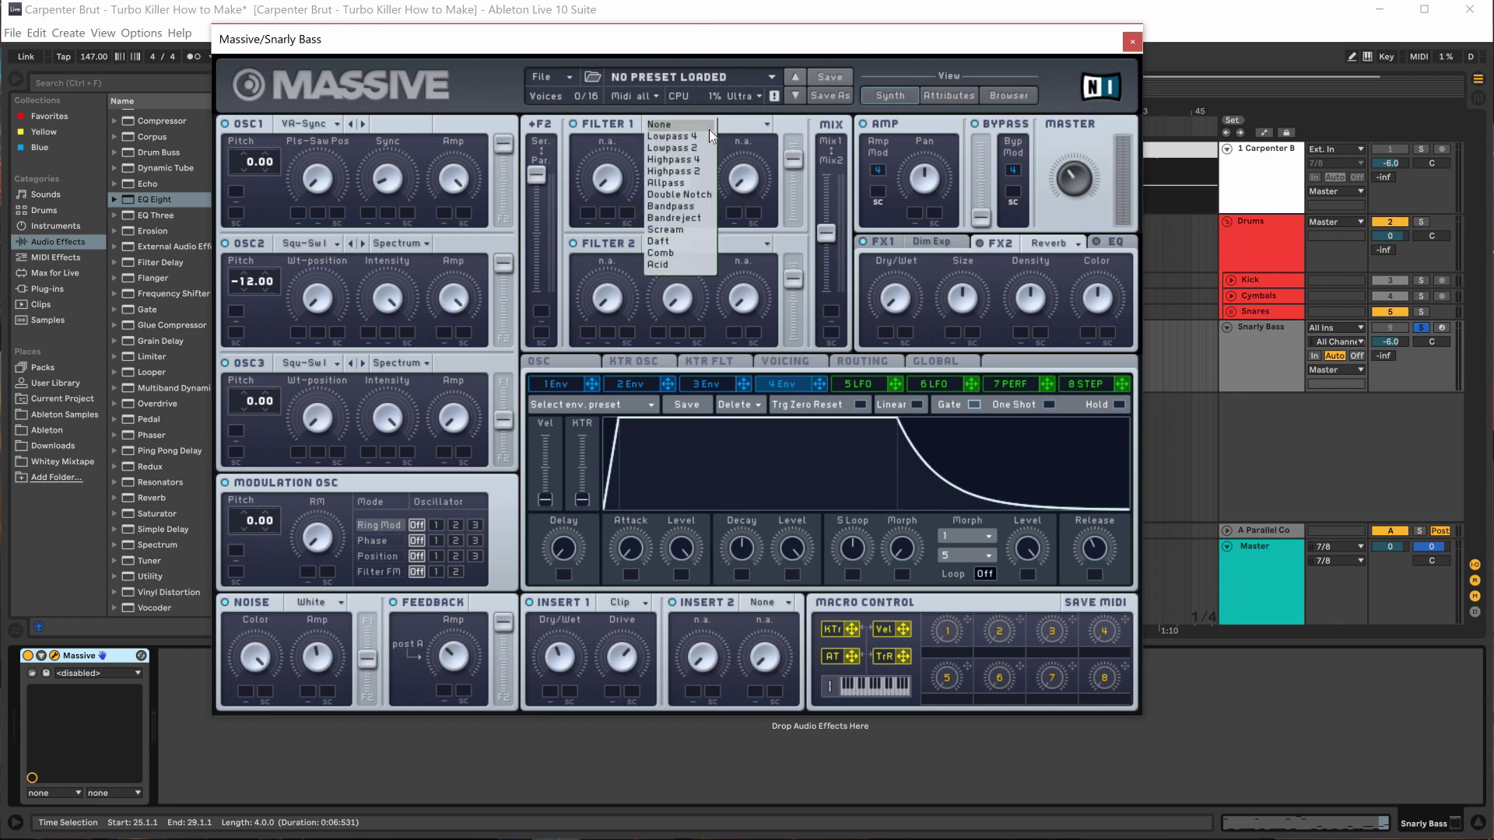
left_click(691, 207)
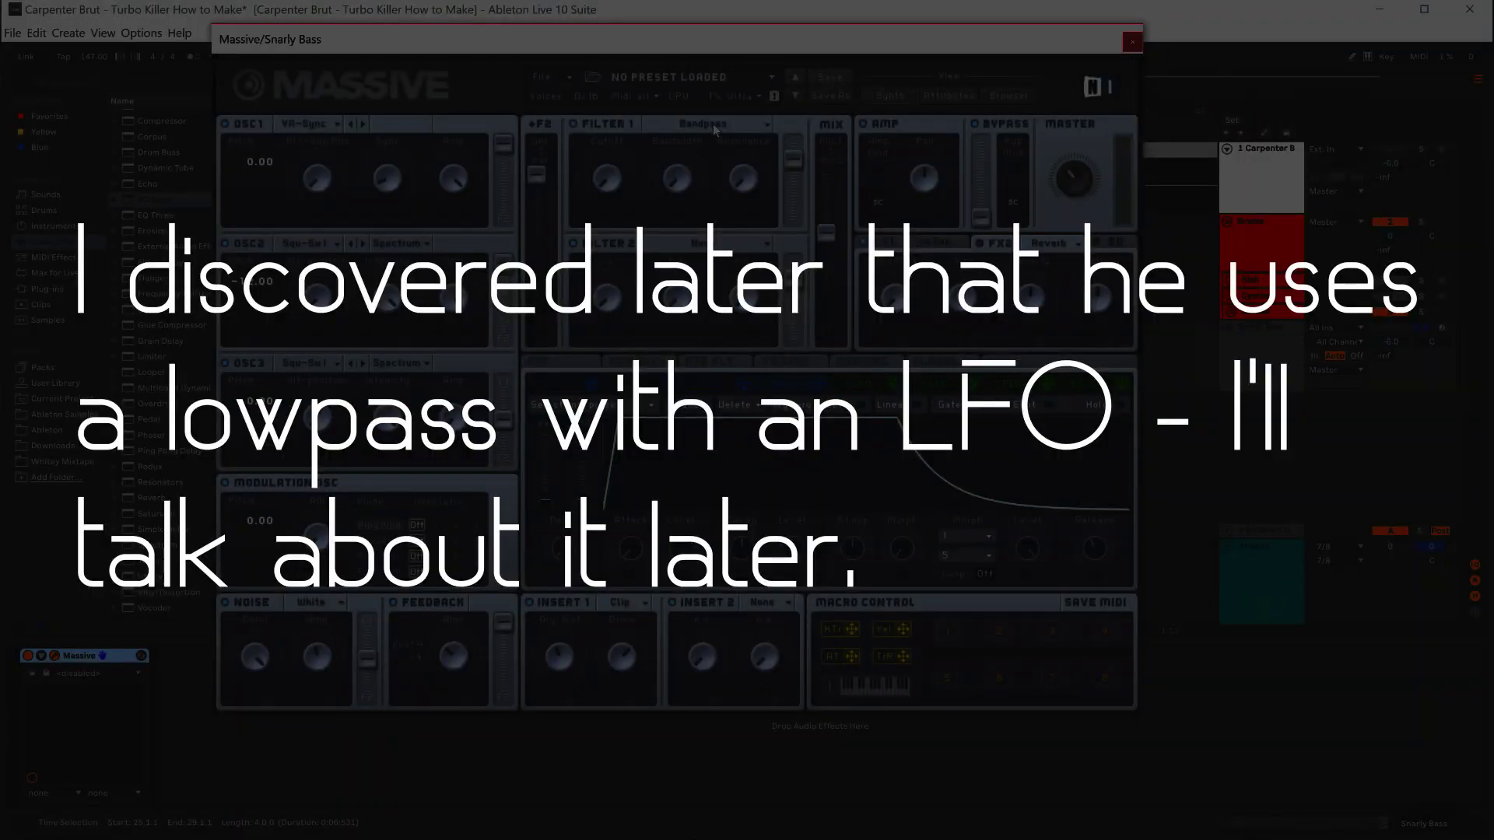
left_click(713, 124)
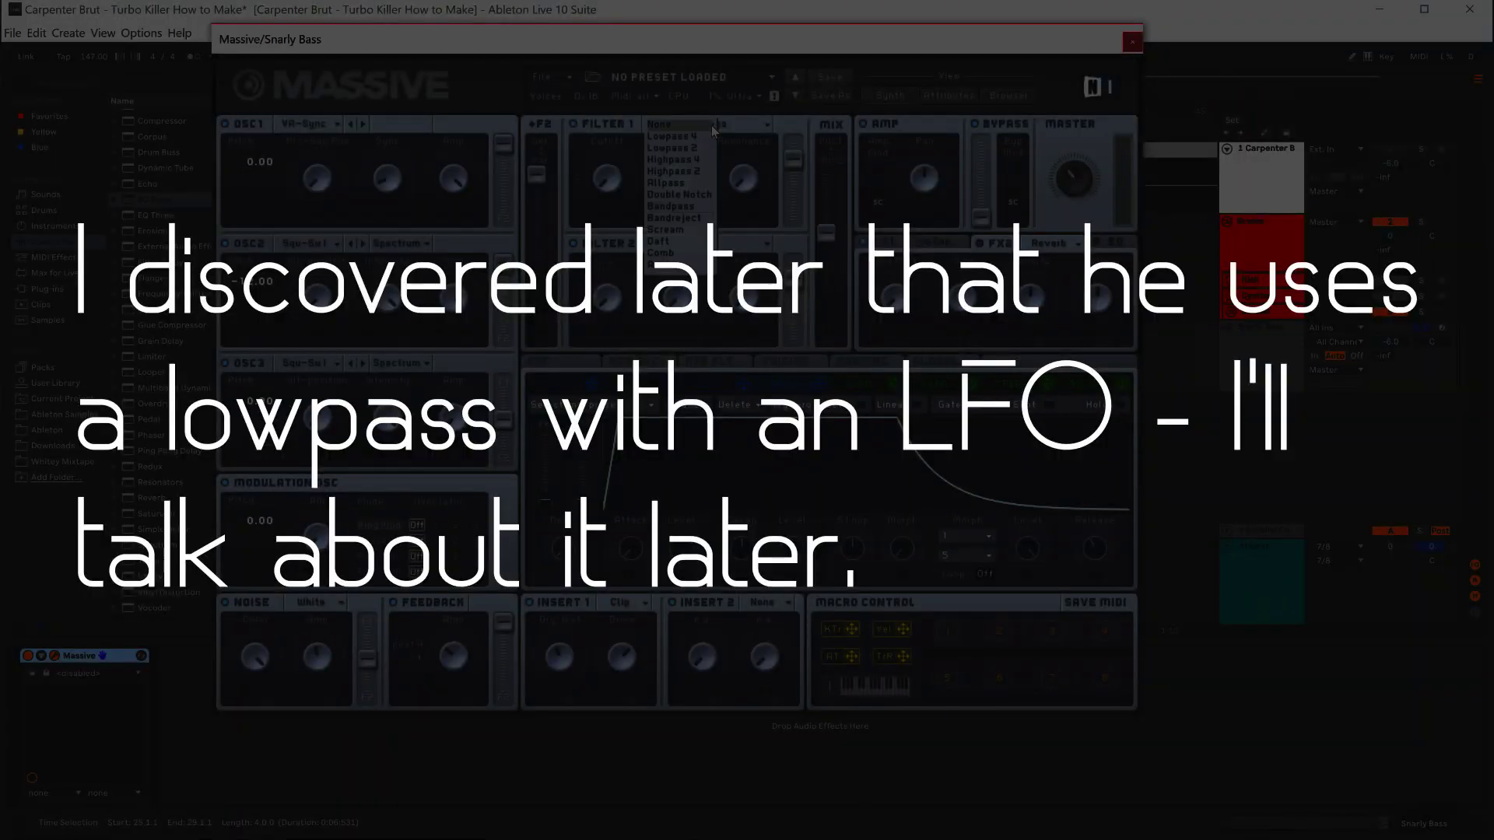
left_click(763, 125)
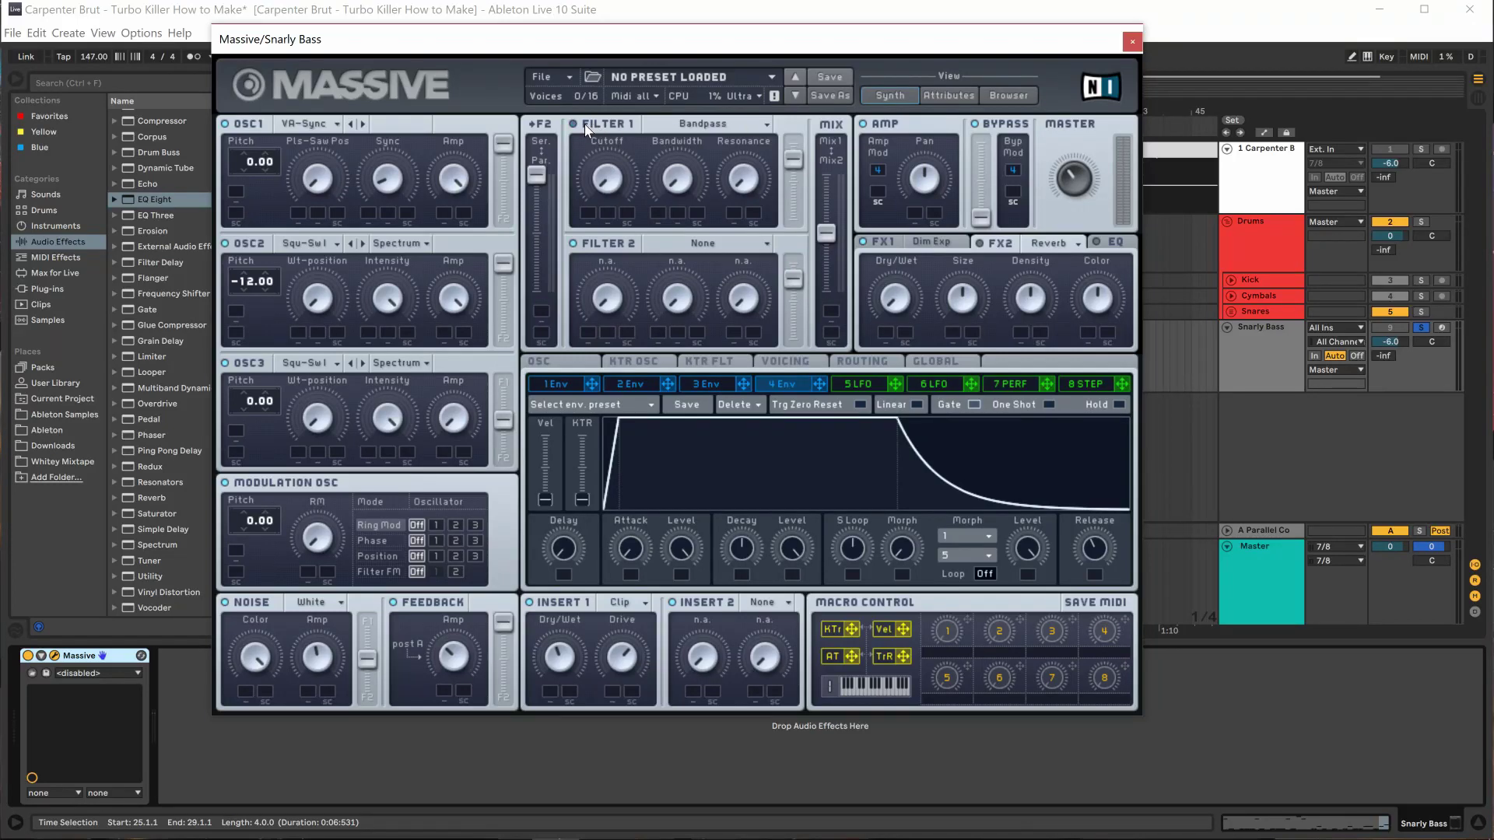
left_click(692, 125)
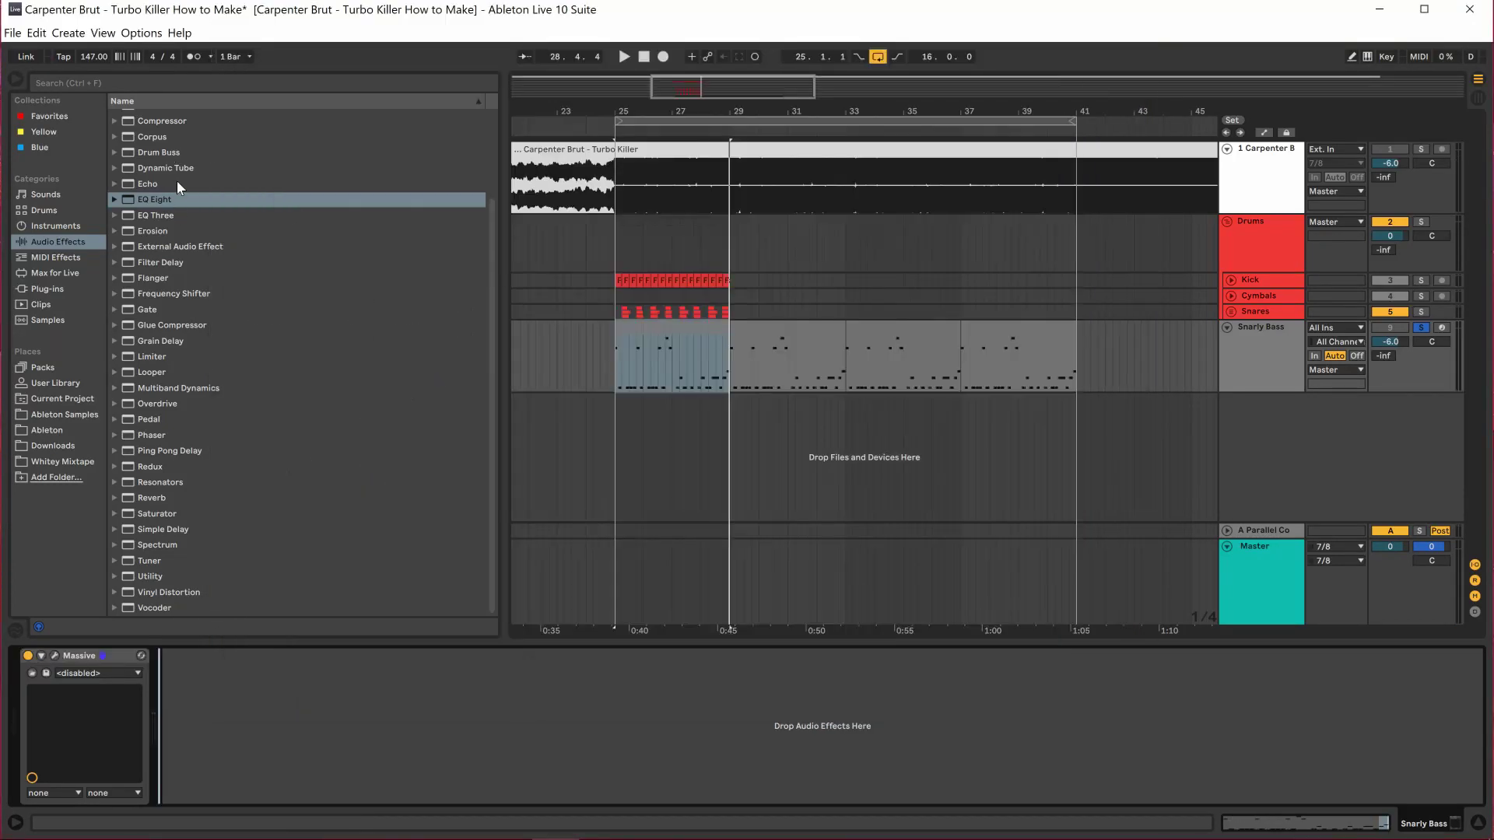
Add an EQ Eight after Massive with a high shelf of 7.81 dB at 825 Hz and audition the bass.
left_click(138, 185)
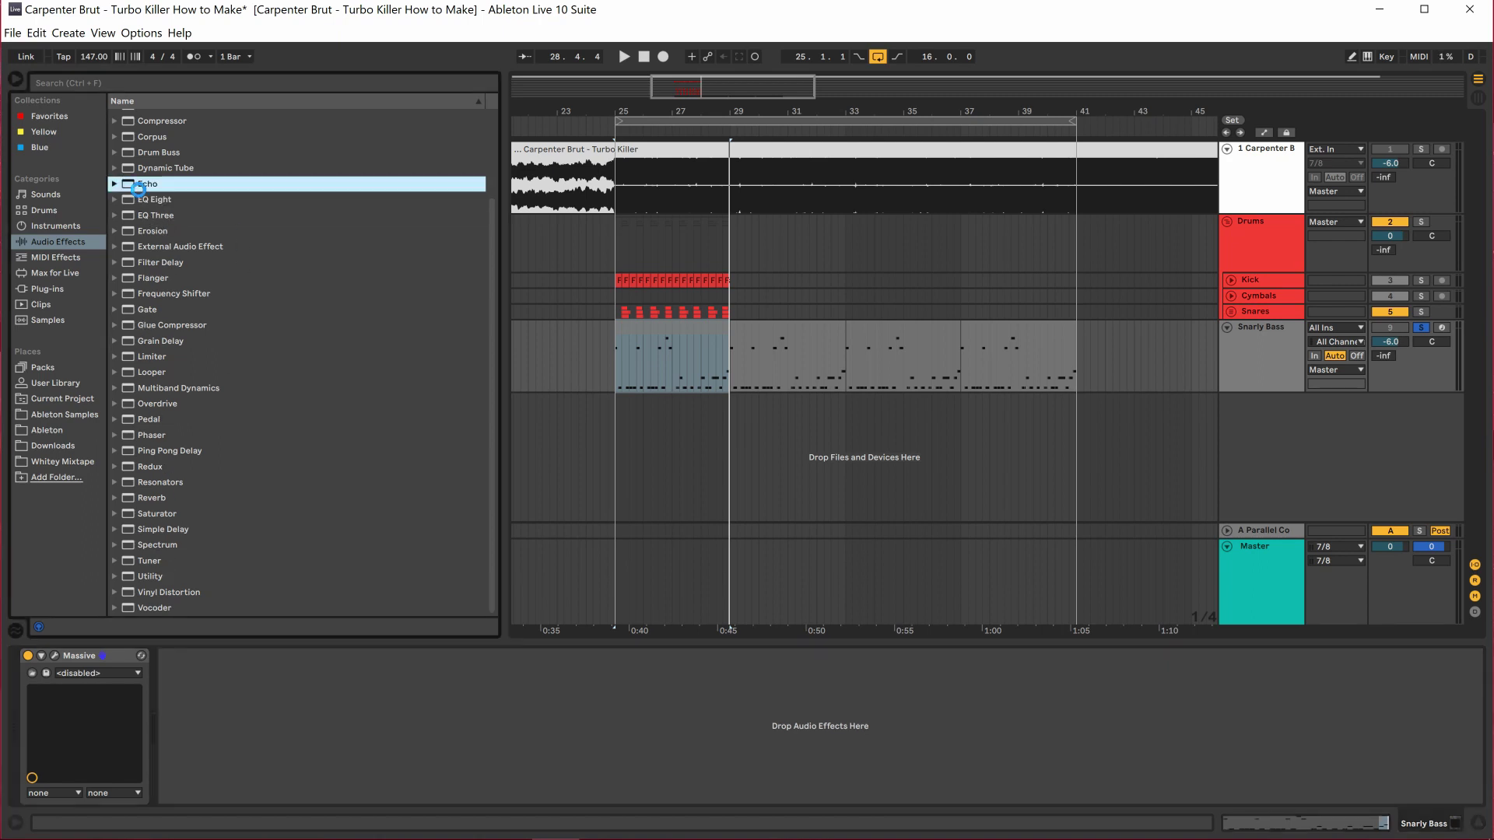
left_click(267, 657)
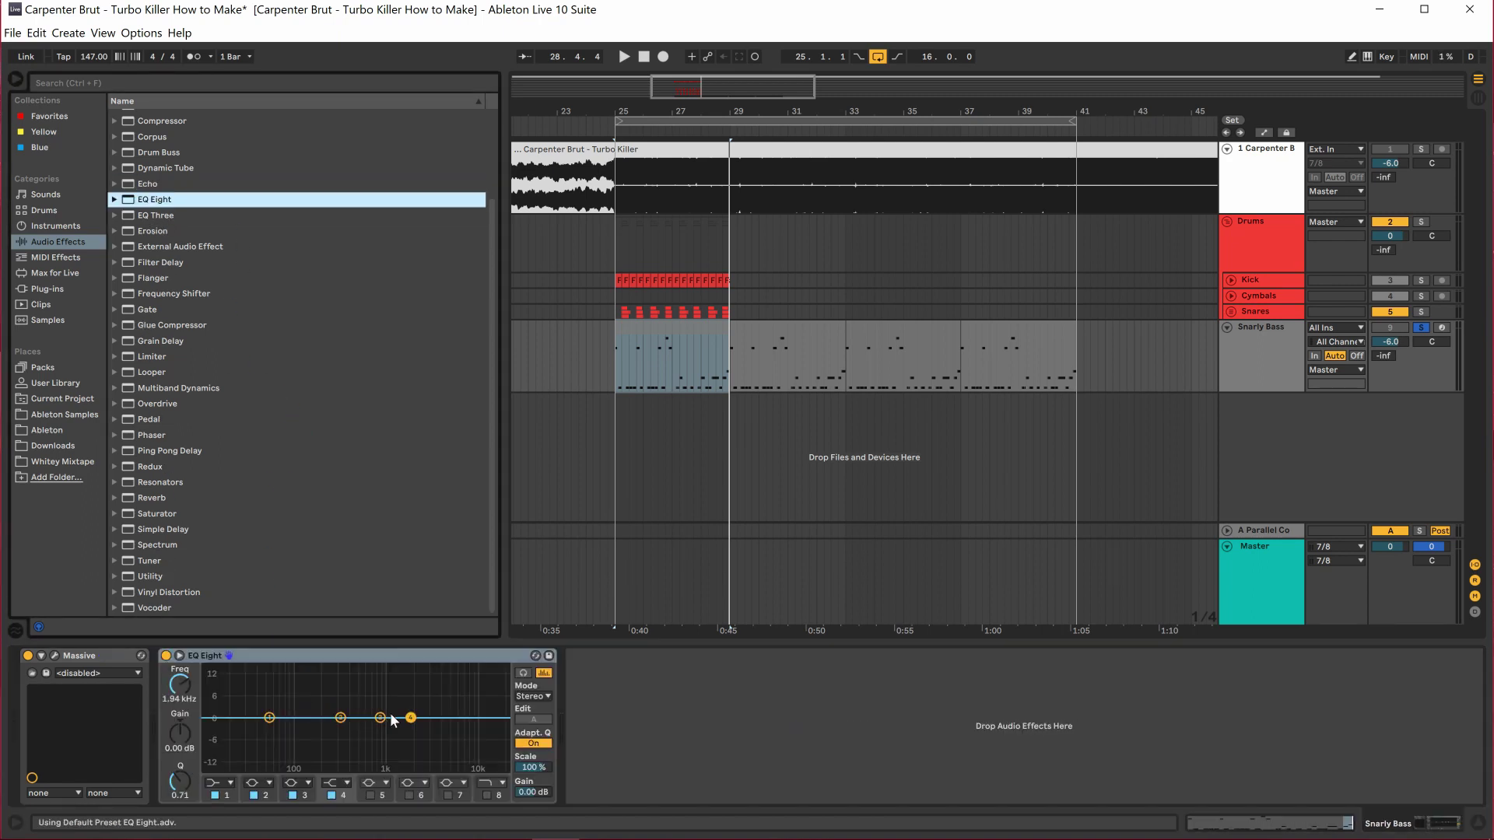
left_click_drag(411, 718, 378, 692)
key("space")
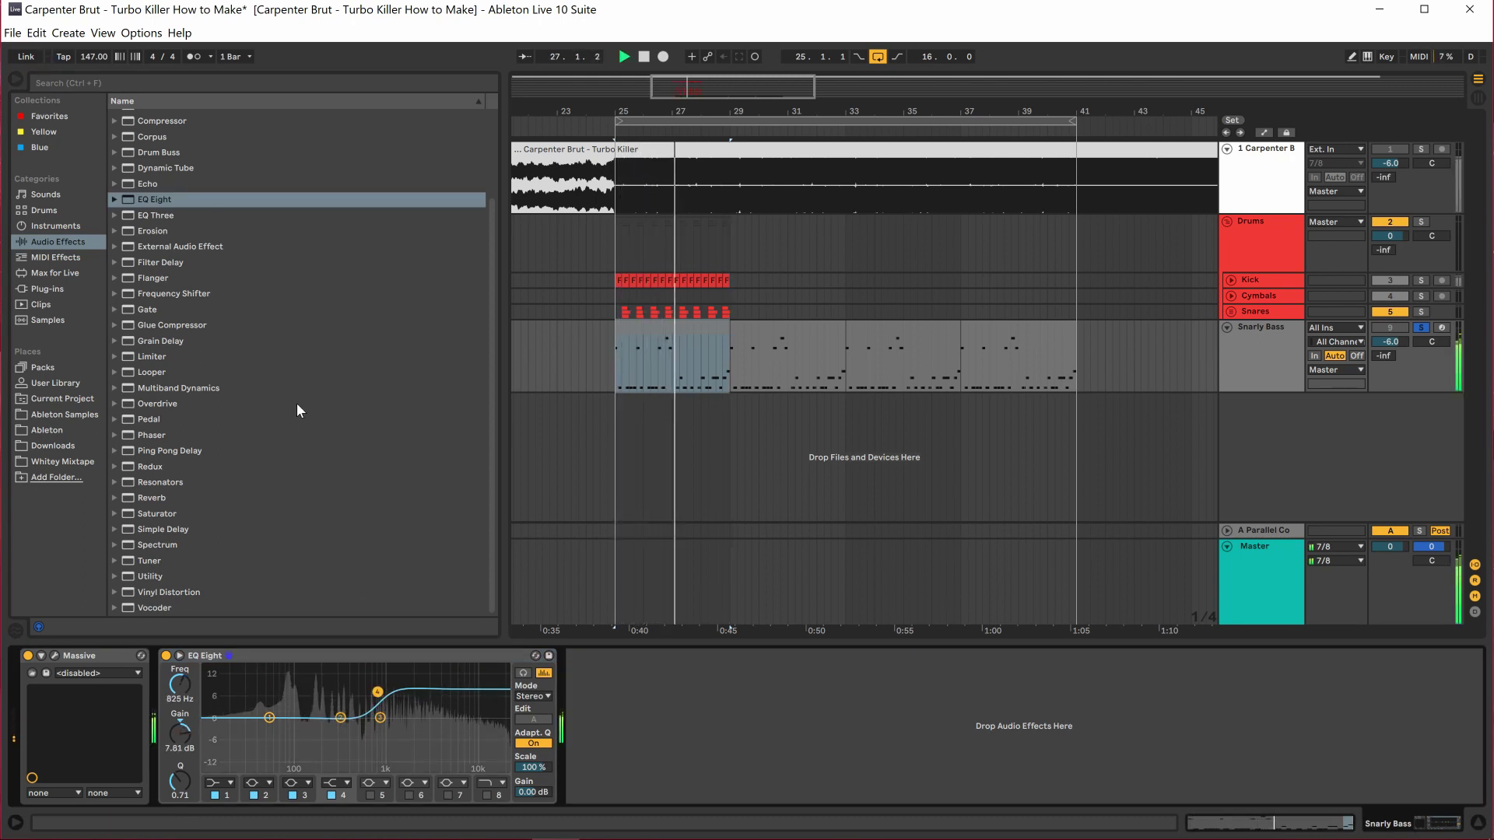
key("space")
Add a Saturator to the Snarly Bass track, expand it, choose the Waveshaper curve and turn on Soft Clip.
double_click(175, 513)
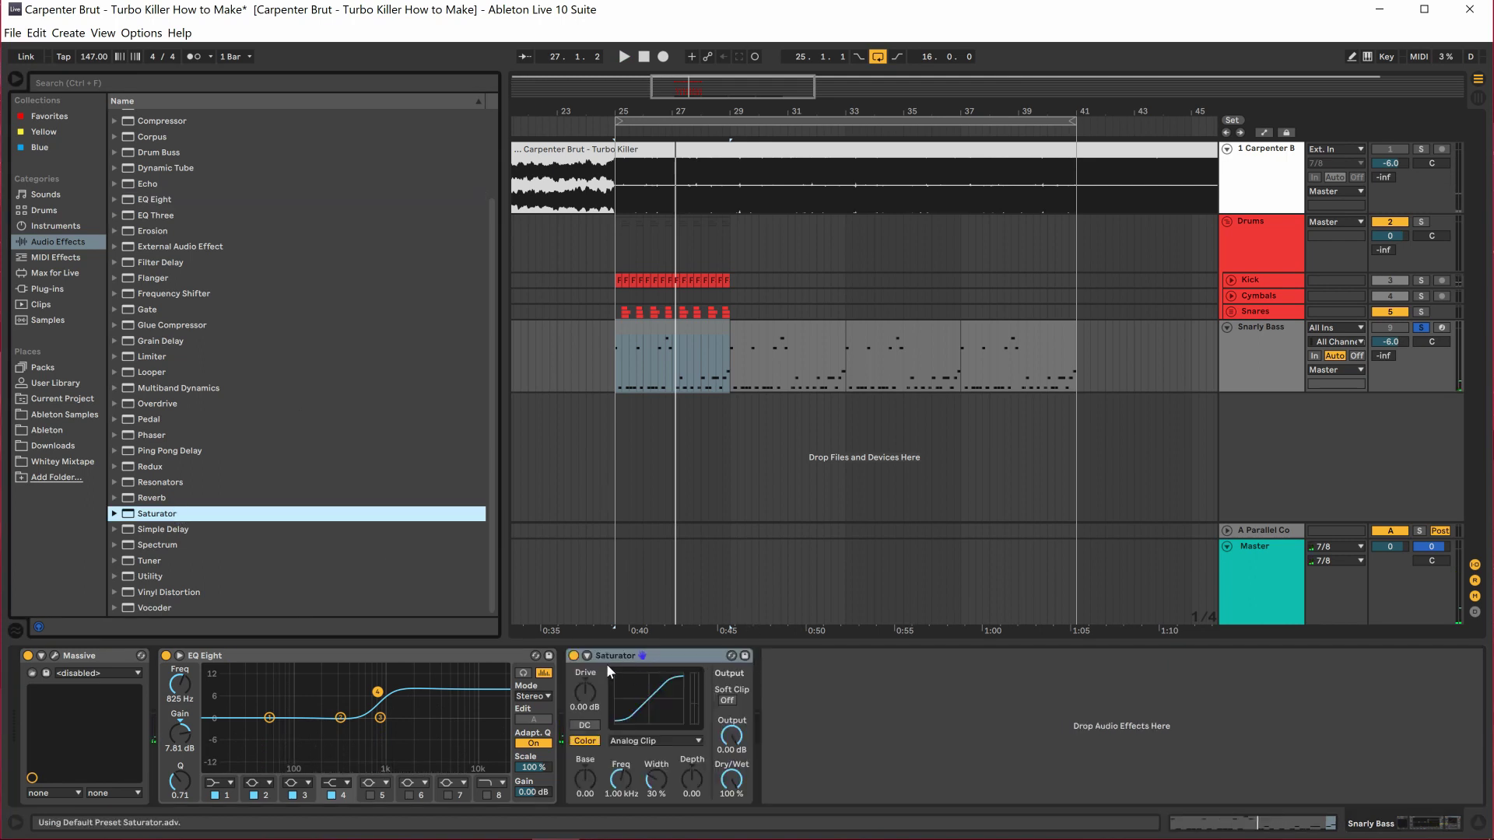
left_click(587, 655)
left_click(676, 739)
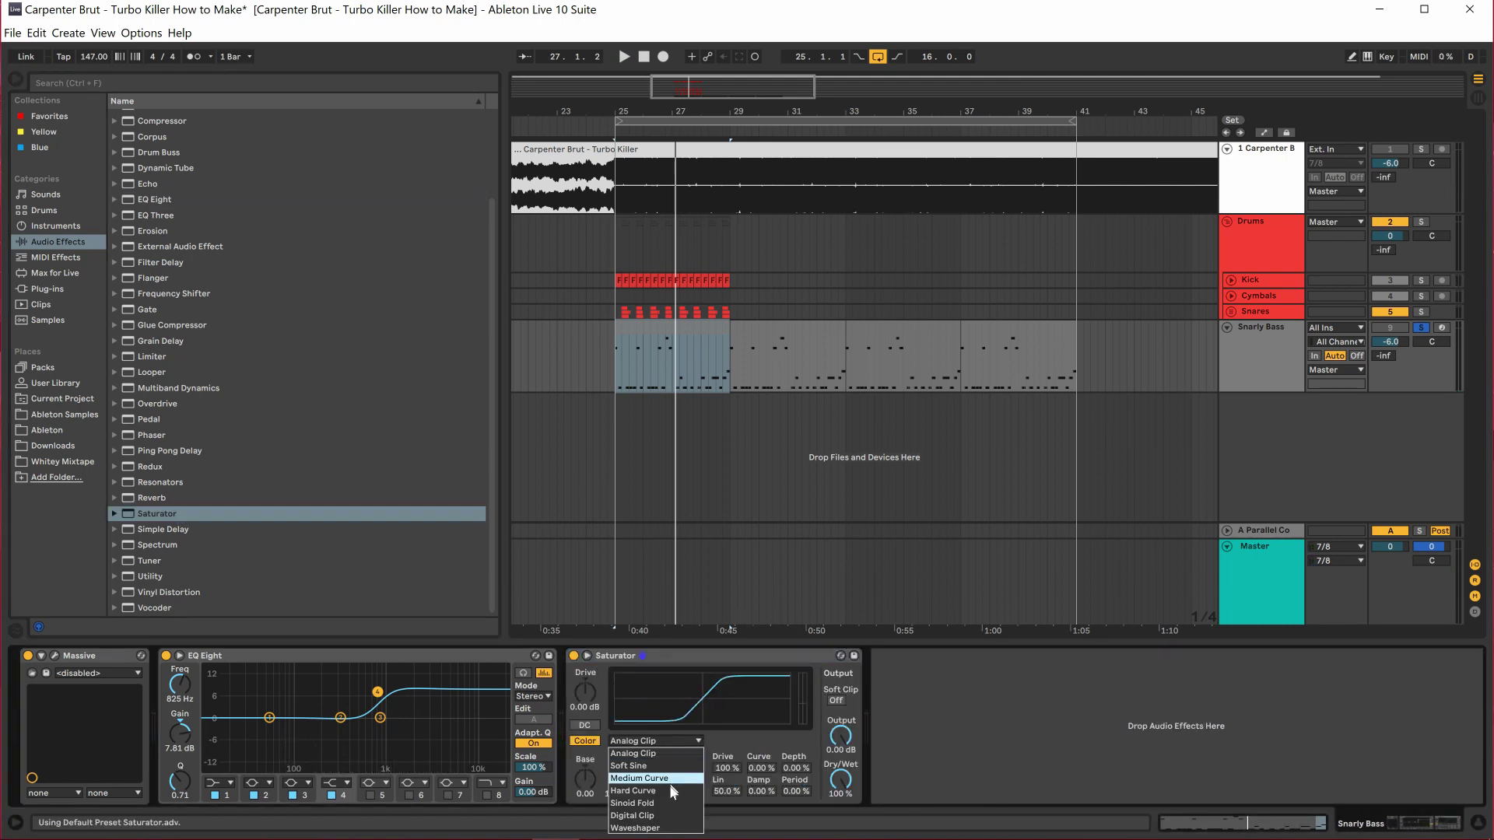
left_click(669, 828)
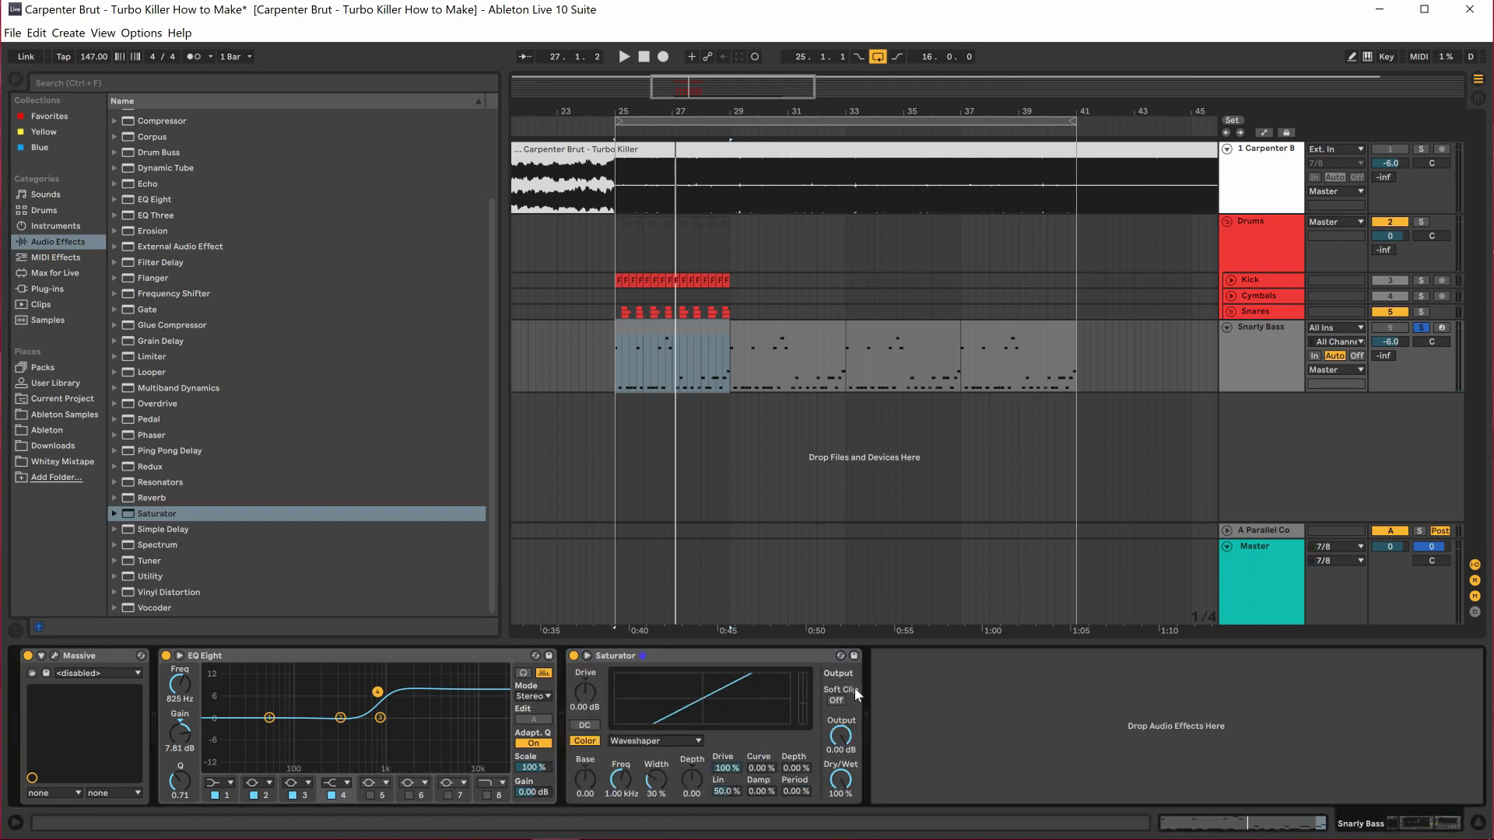
left_click(836, 700)
left_click(794, 657)
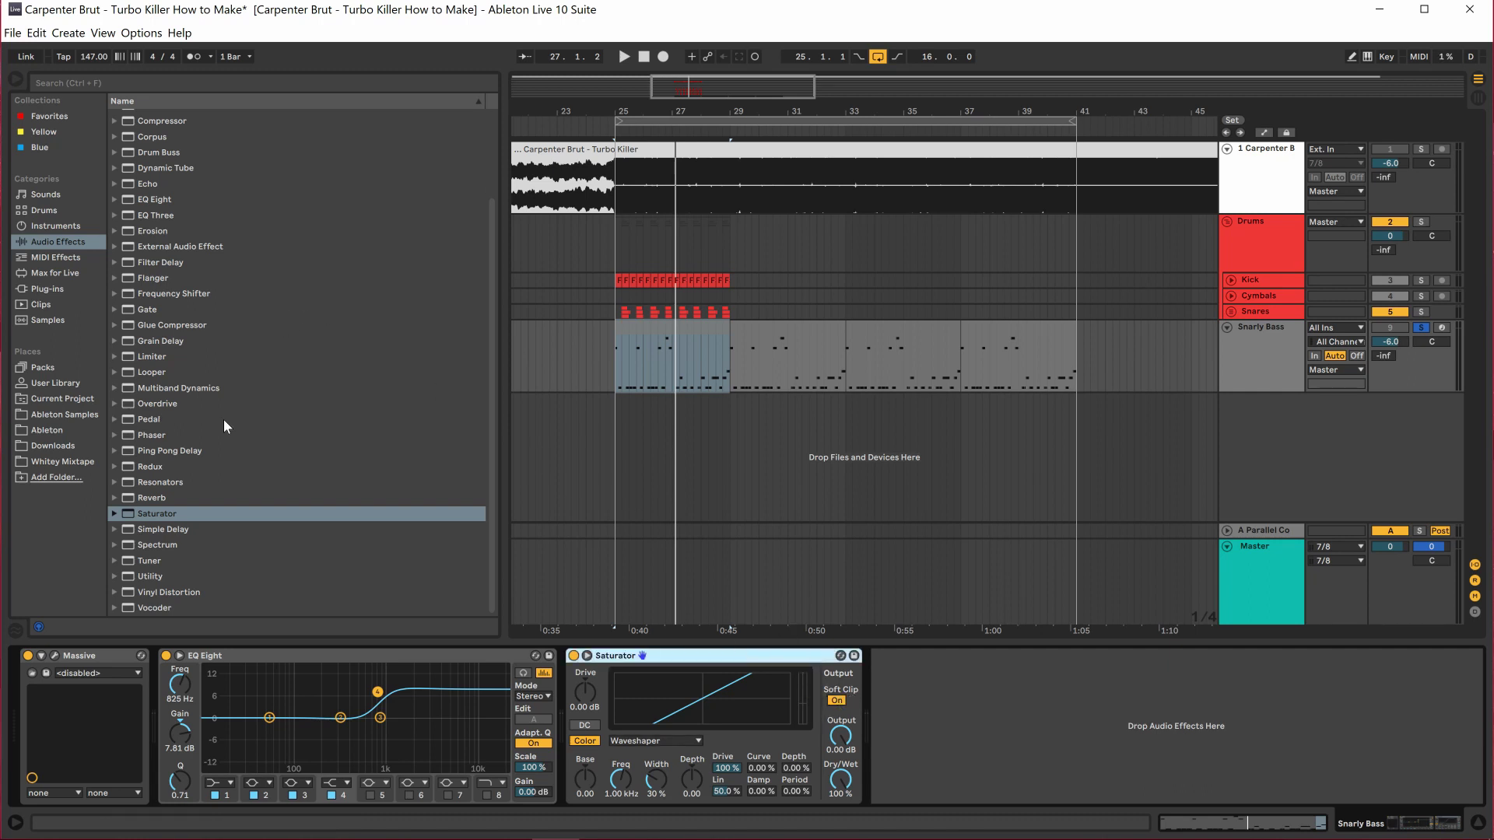
Add a Limiter after the Saturator with a 0.00 dB ceiling and 6 ms lookahead.
double_click(195, 357)
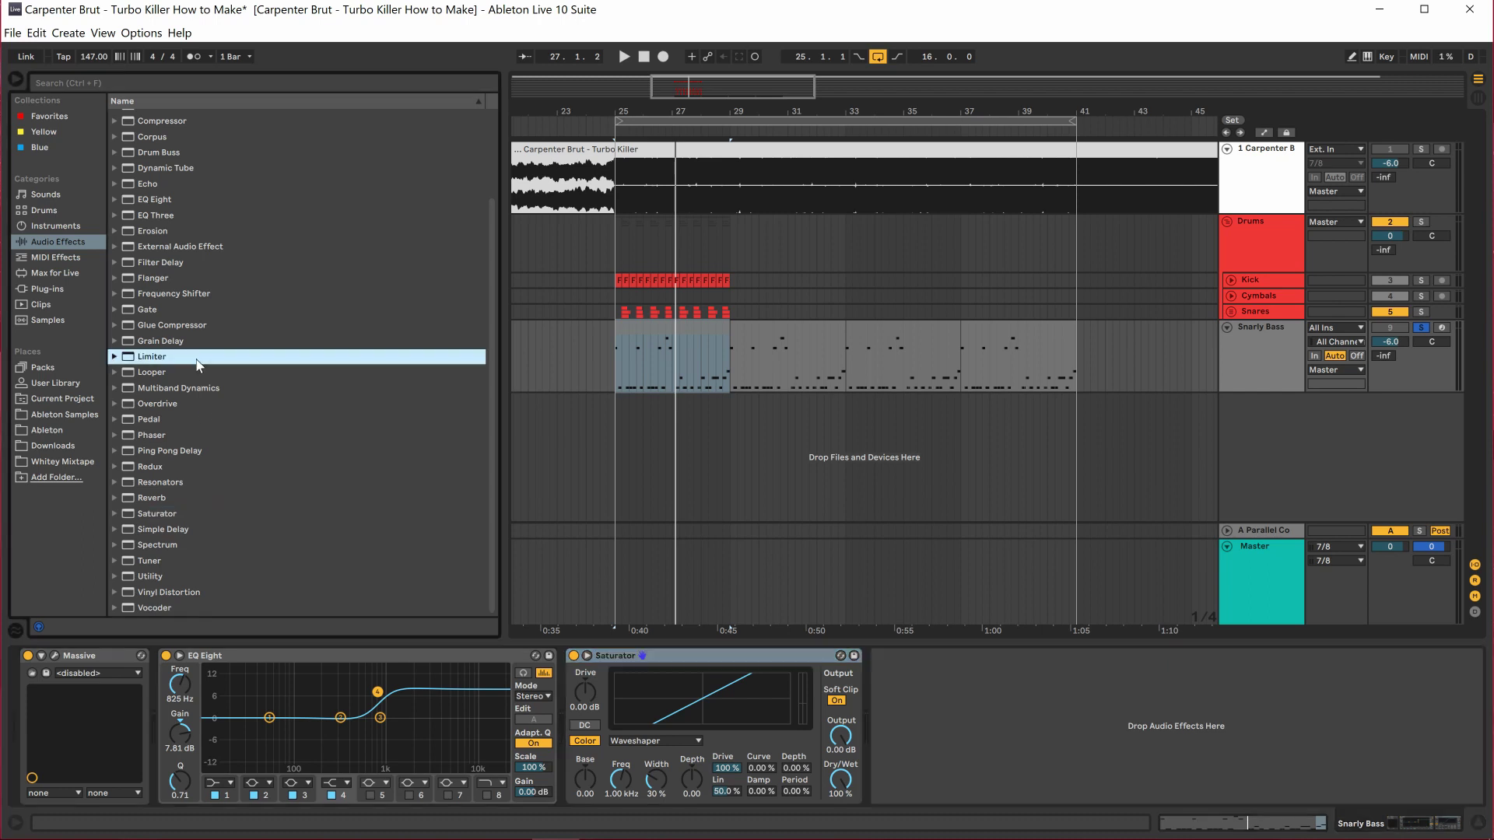
left_click_drag(939, 690, 939, 669)
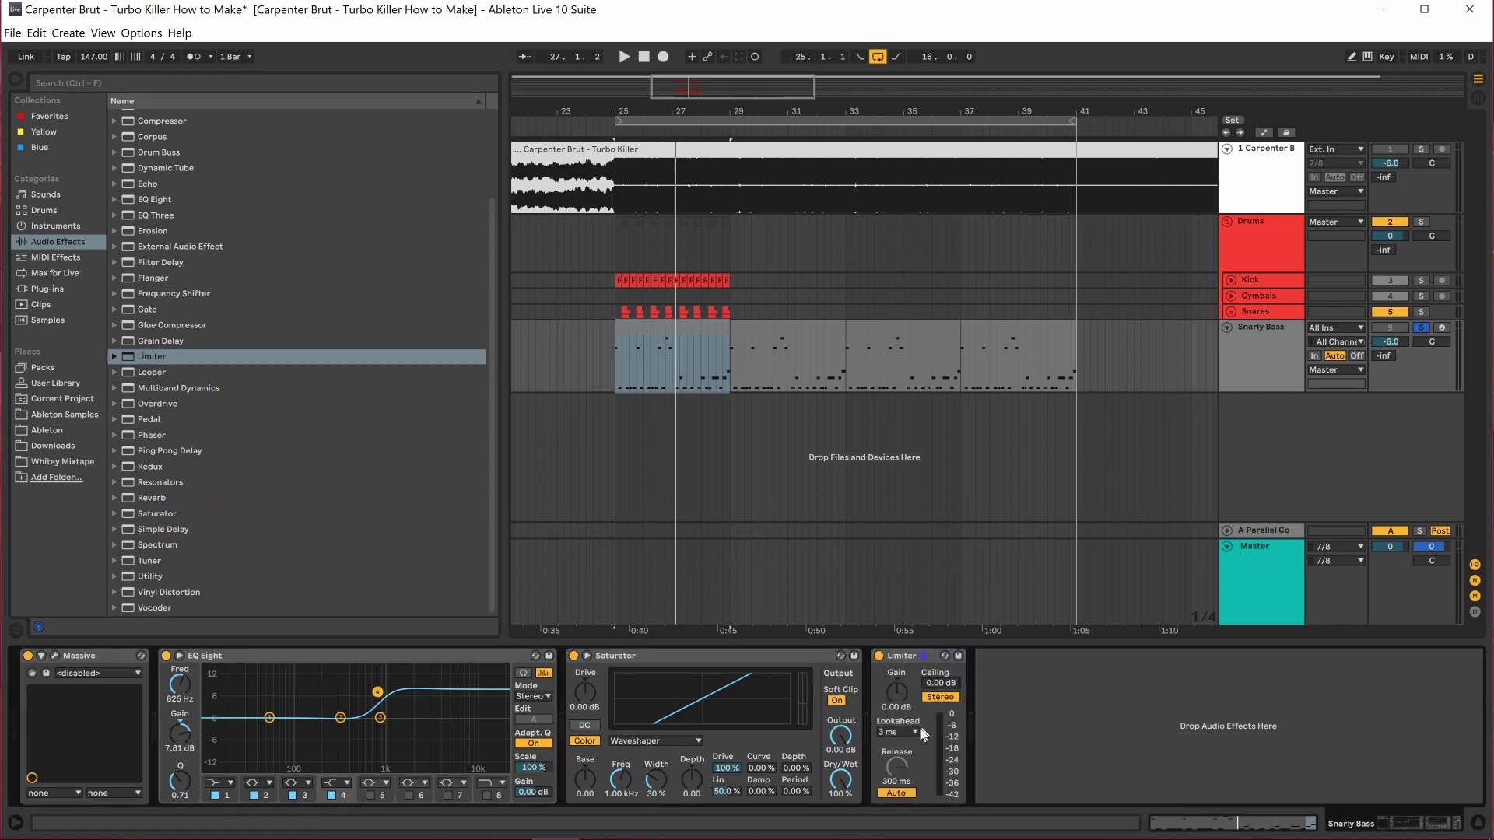
left_click(910, 732)
left_click(910, 770)
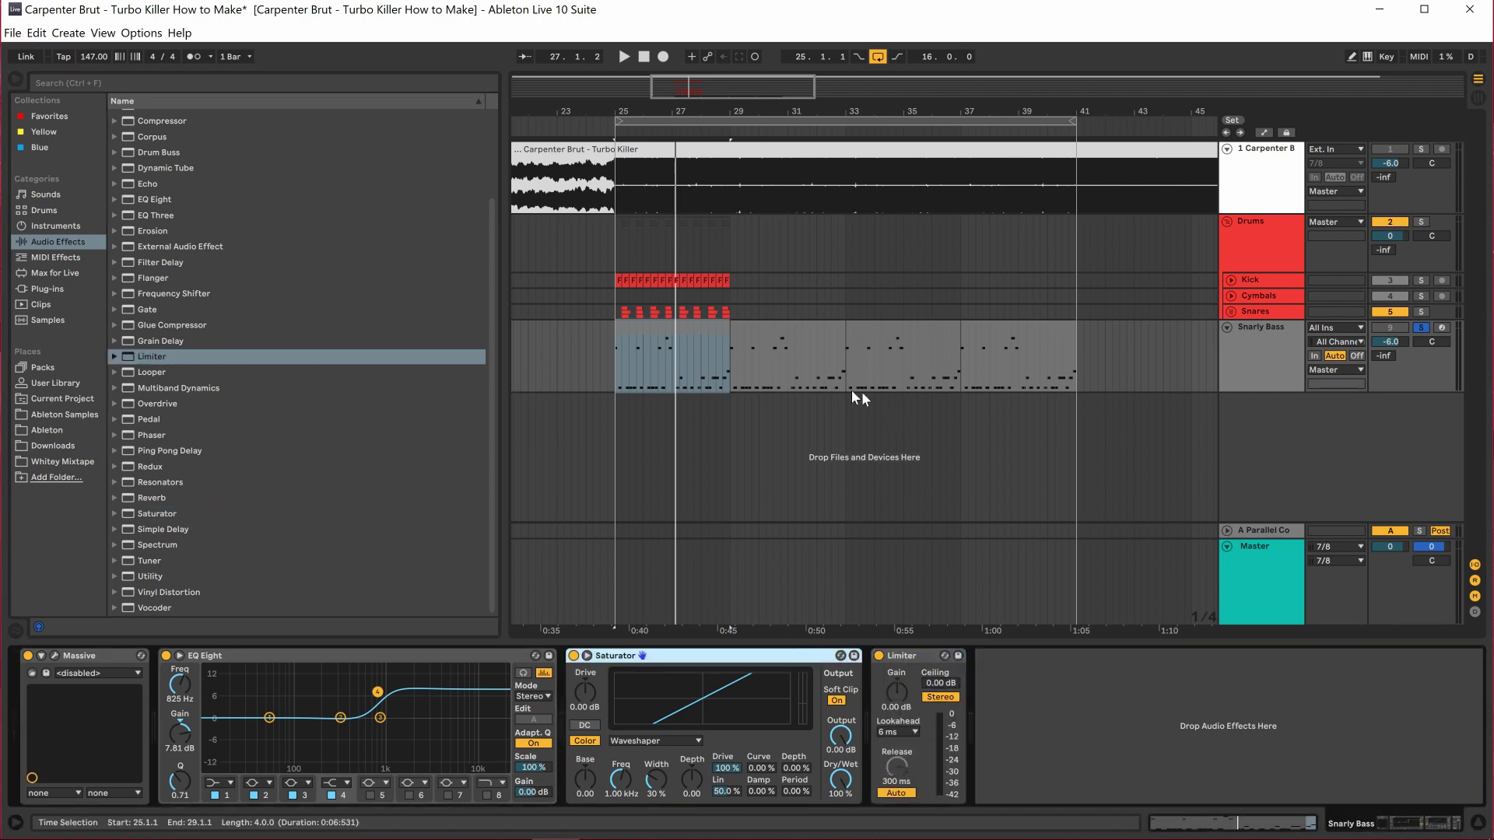
Raise the Saturator drive to 5.14 dB and adjust its waveshaper curve while the bass part plays.
key("space")
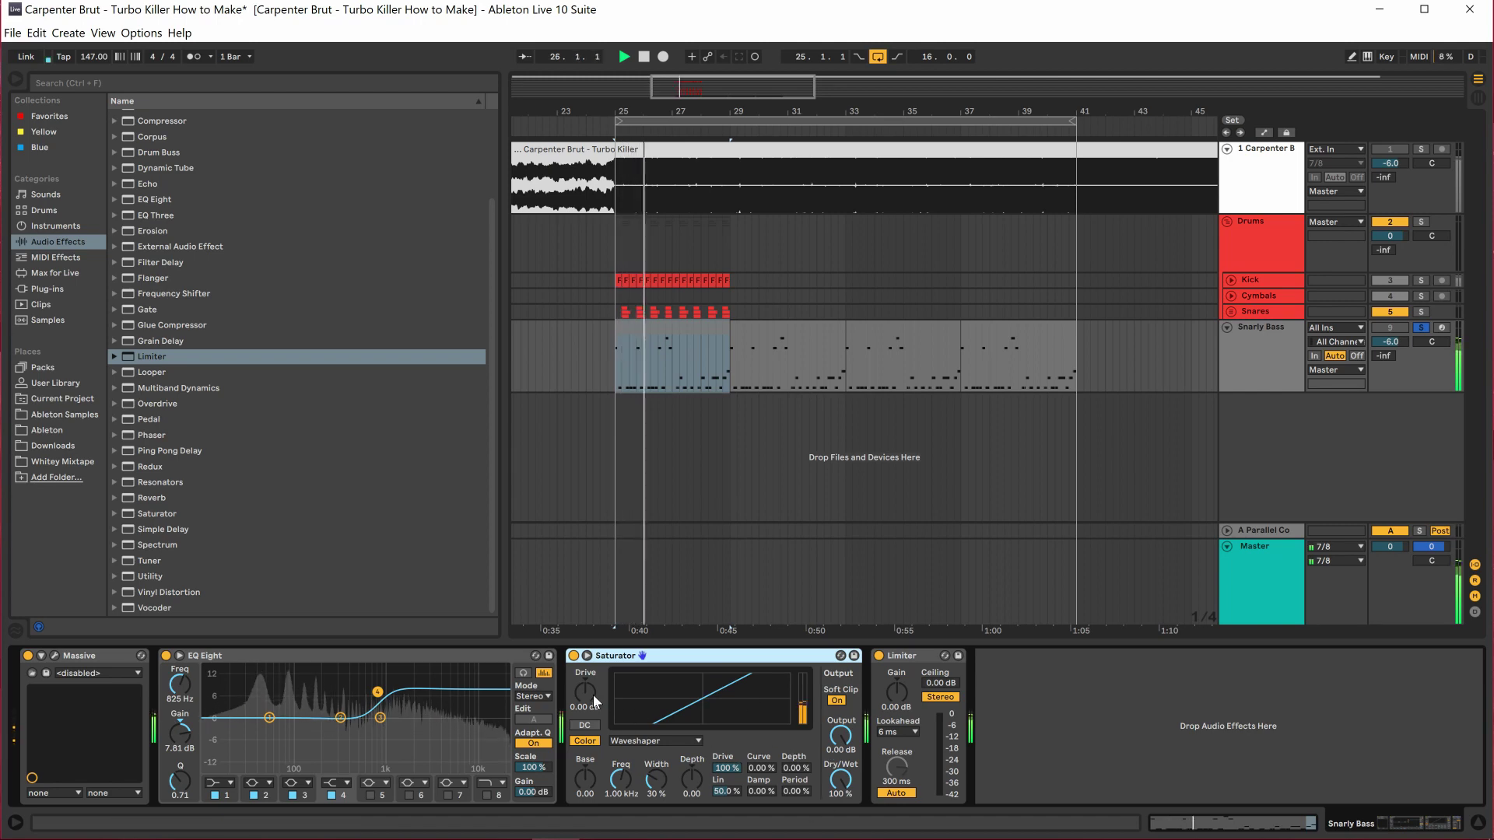
left_click_drag(593, 700, 594, 670)
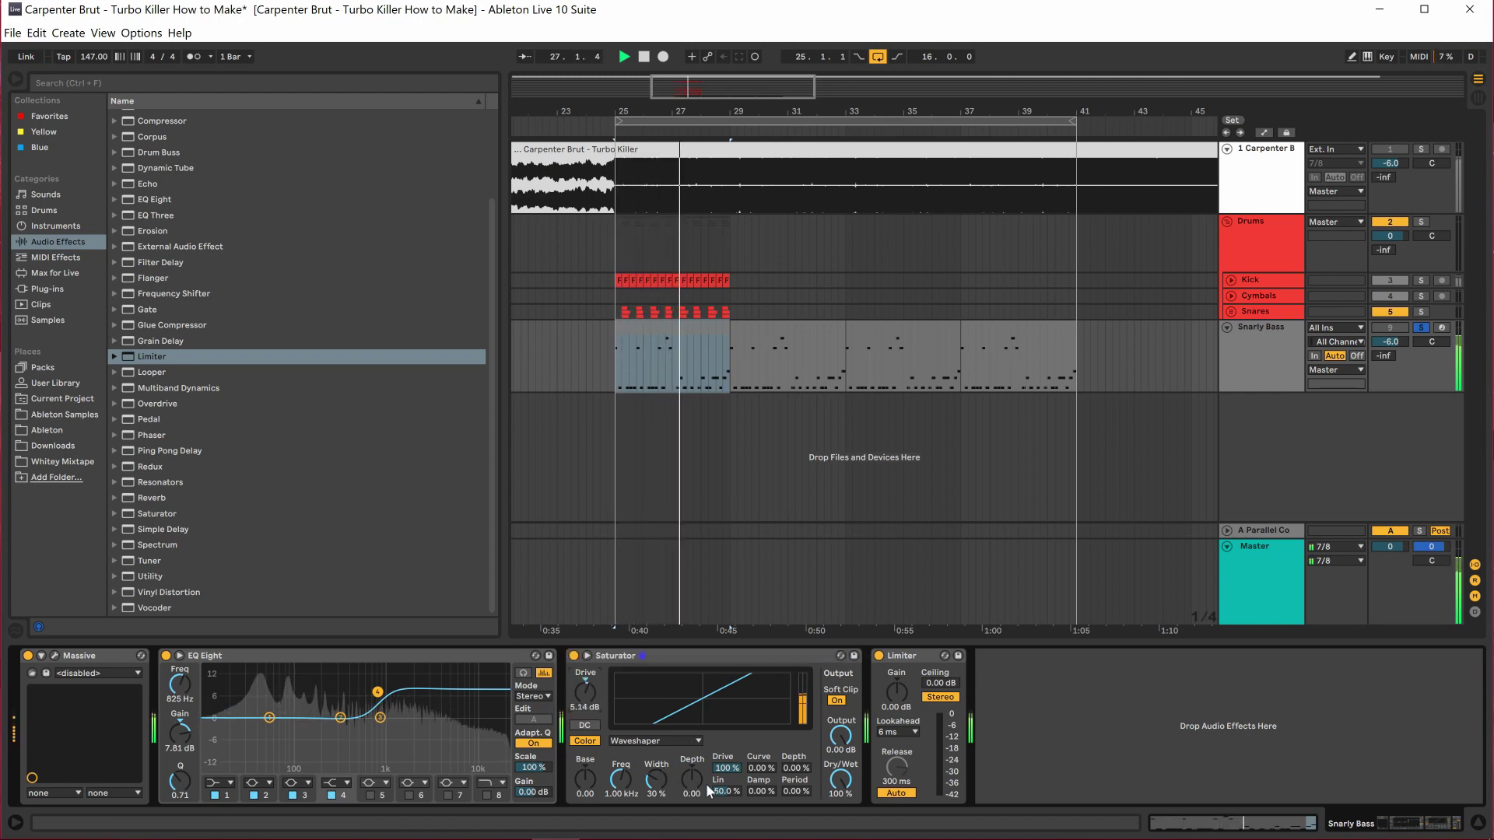
mouse_move(761, 768)
left_mouse_down()
mouse_move(760, 746)
mouse_move(767, 781)
left_mouse_up()
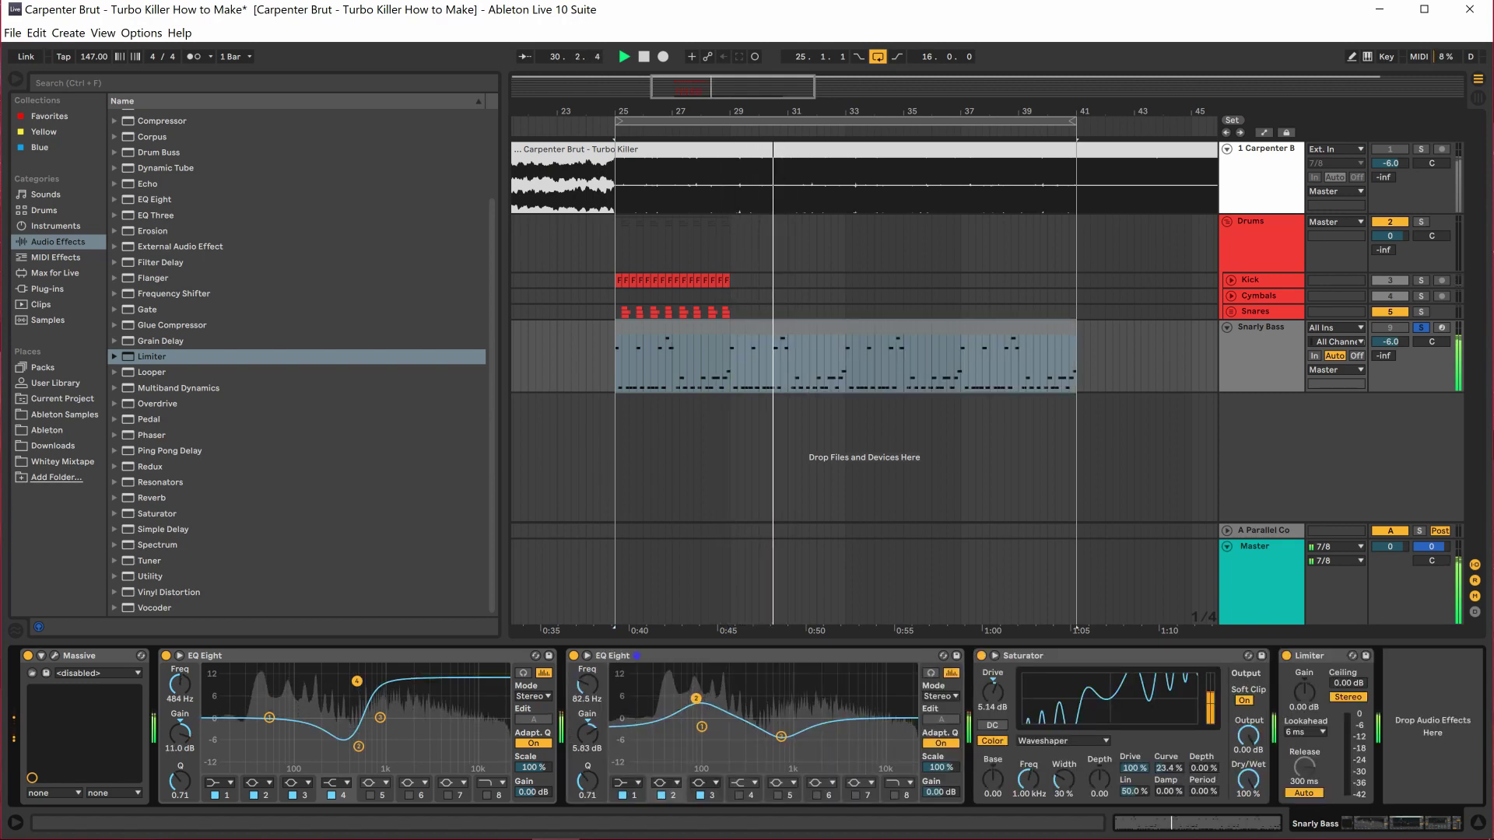
left_click_drag(735, 712, 729, 682)
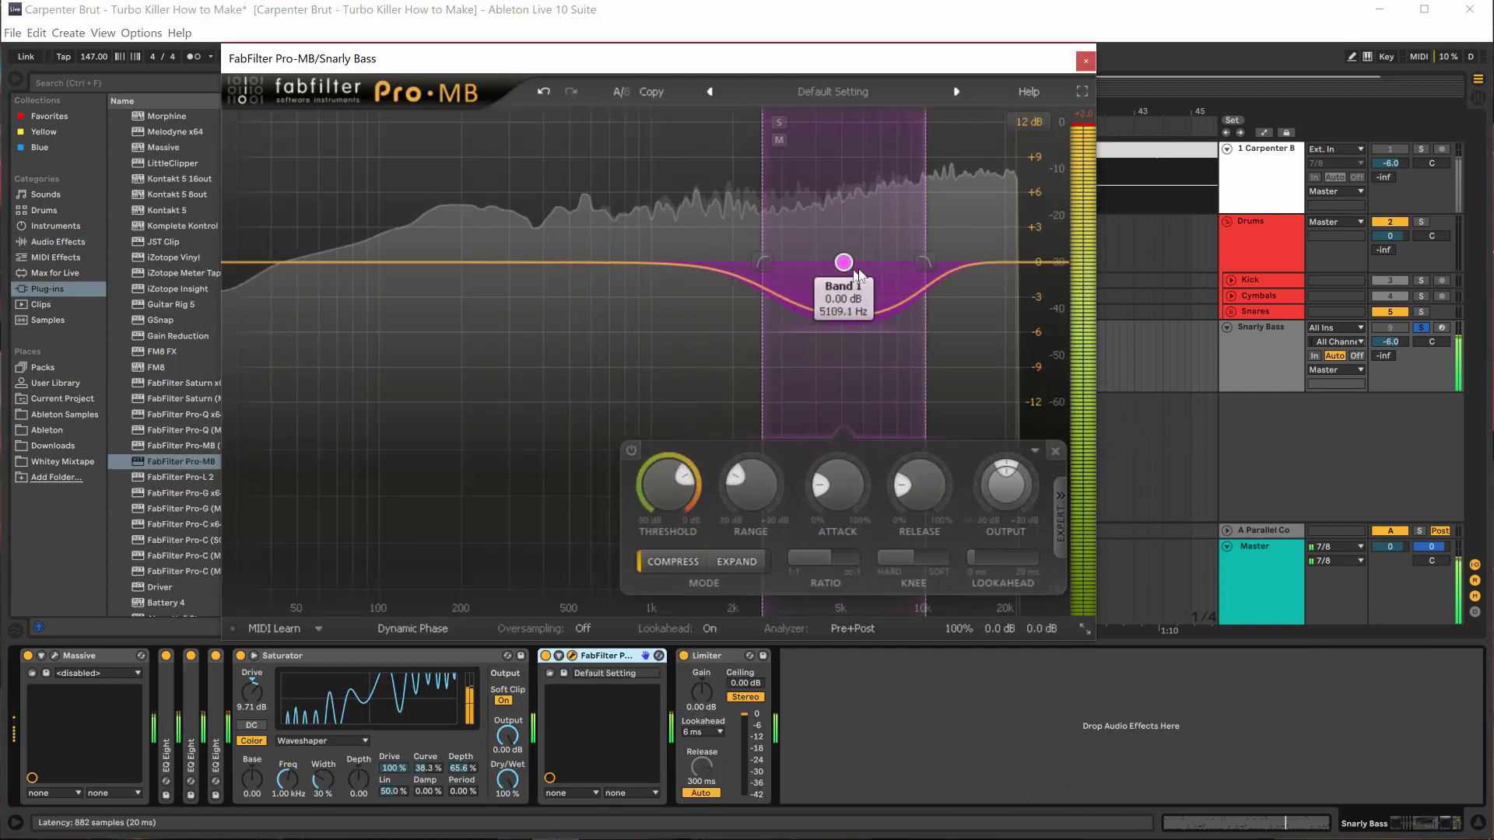
Insert FabFilter Pro-MB between the Saturator and the Limiter on the Snarly Bass track.
left_click_drag(844, 267, 444, 215)
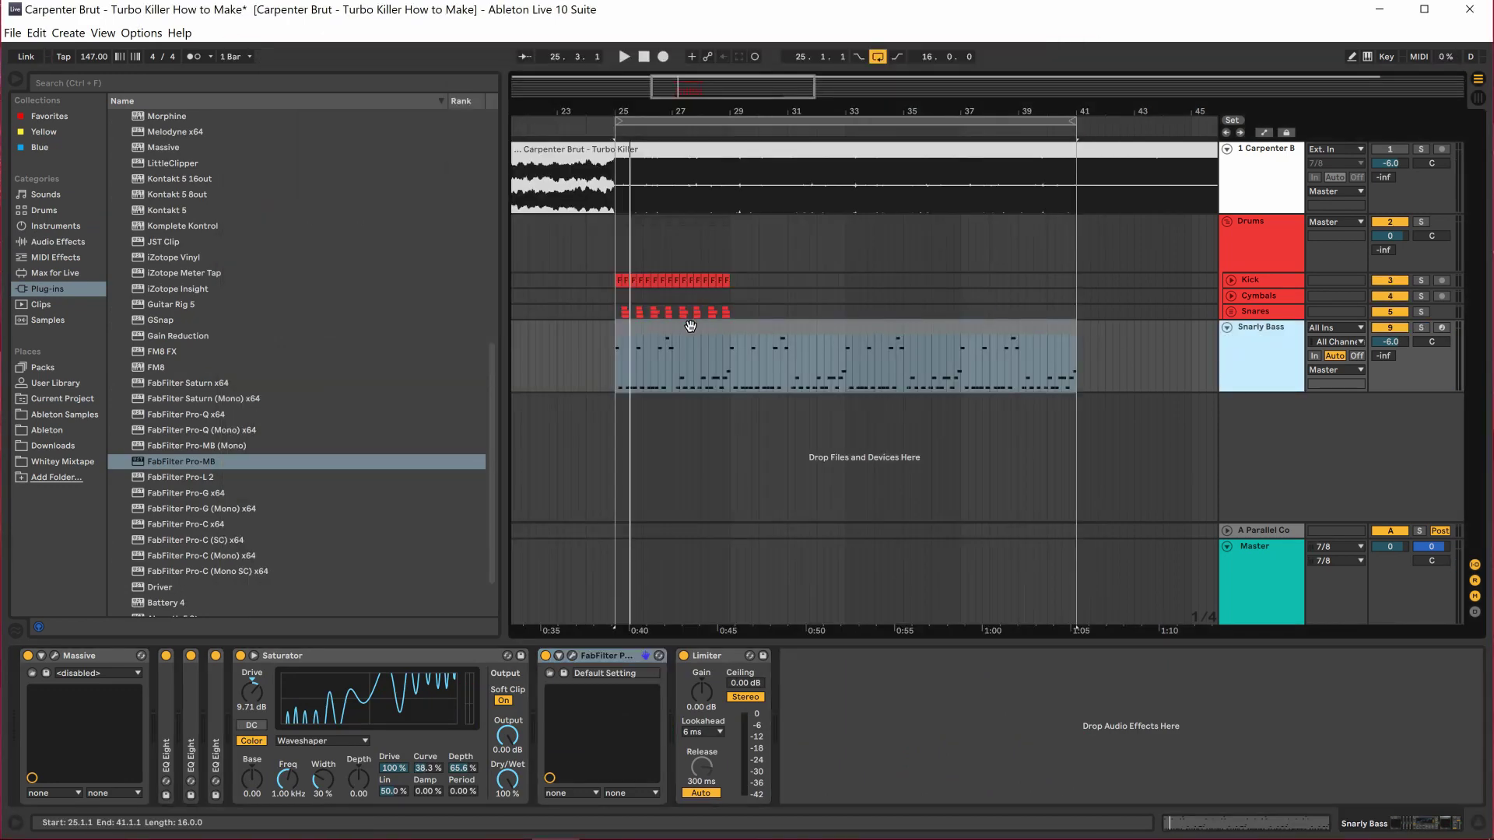
Add a Compressor after the Limiter on the Snarly Bass track and sidechain it from the Kick.
left_click(690, 327)
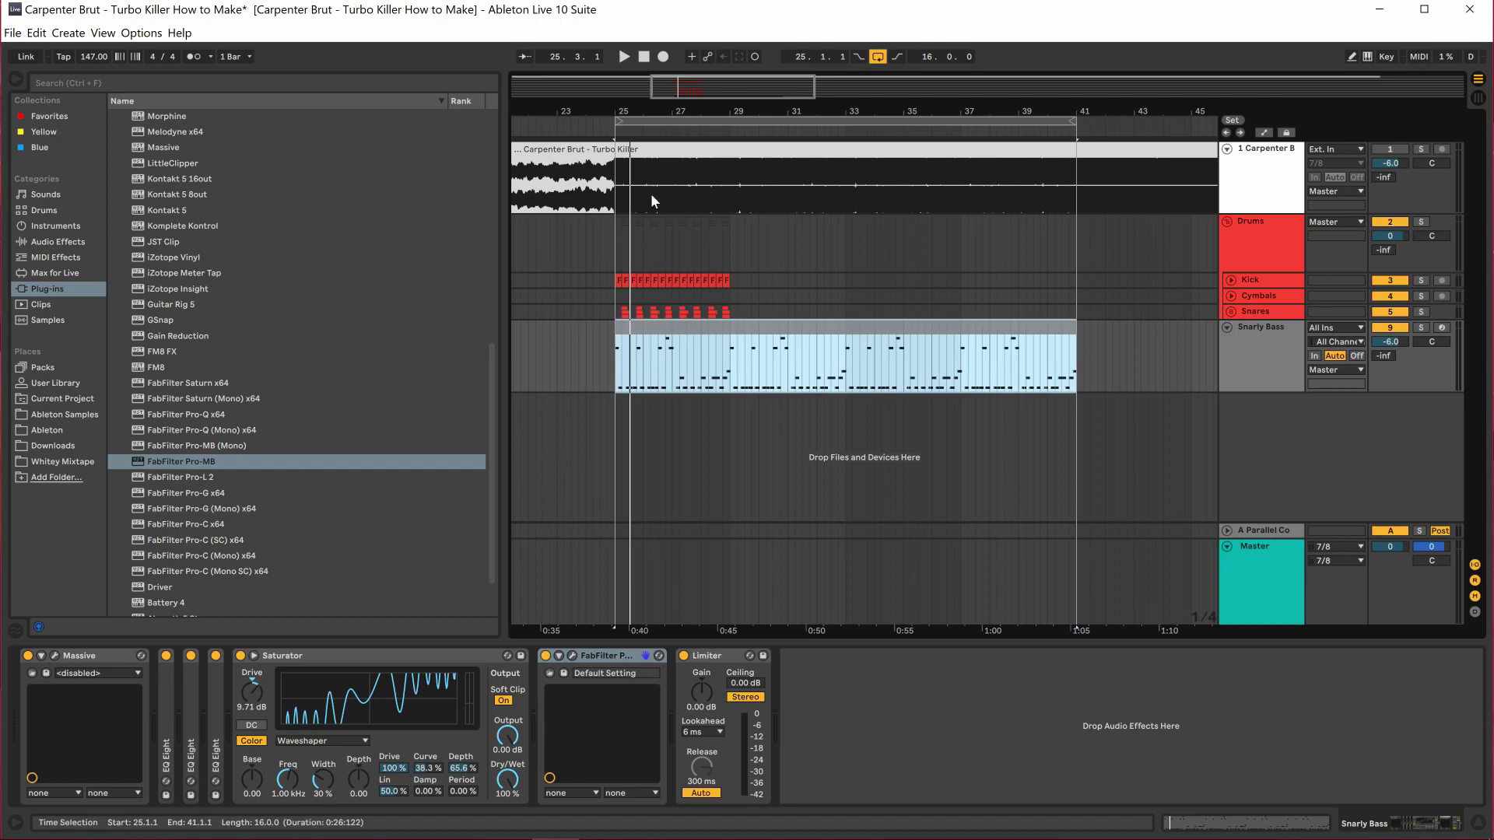
left_click(1281, 348)
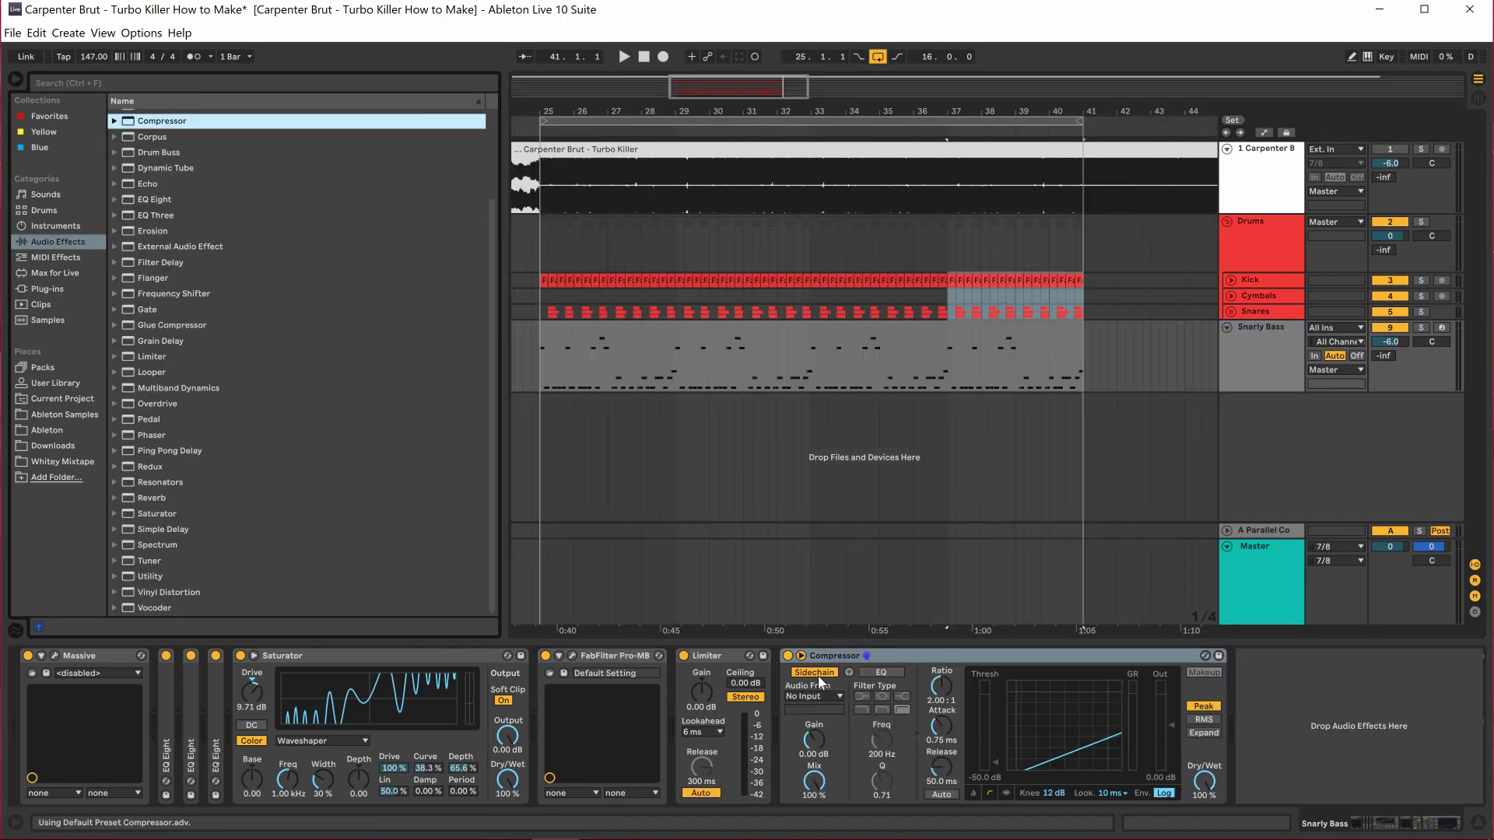
left_click(813, 696)
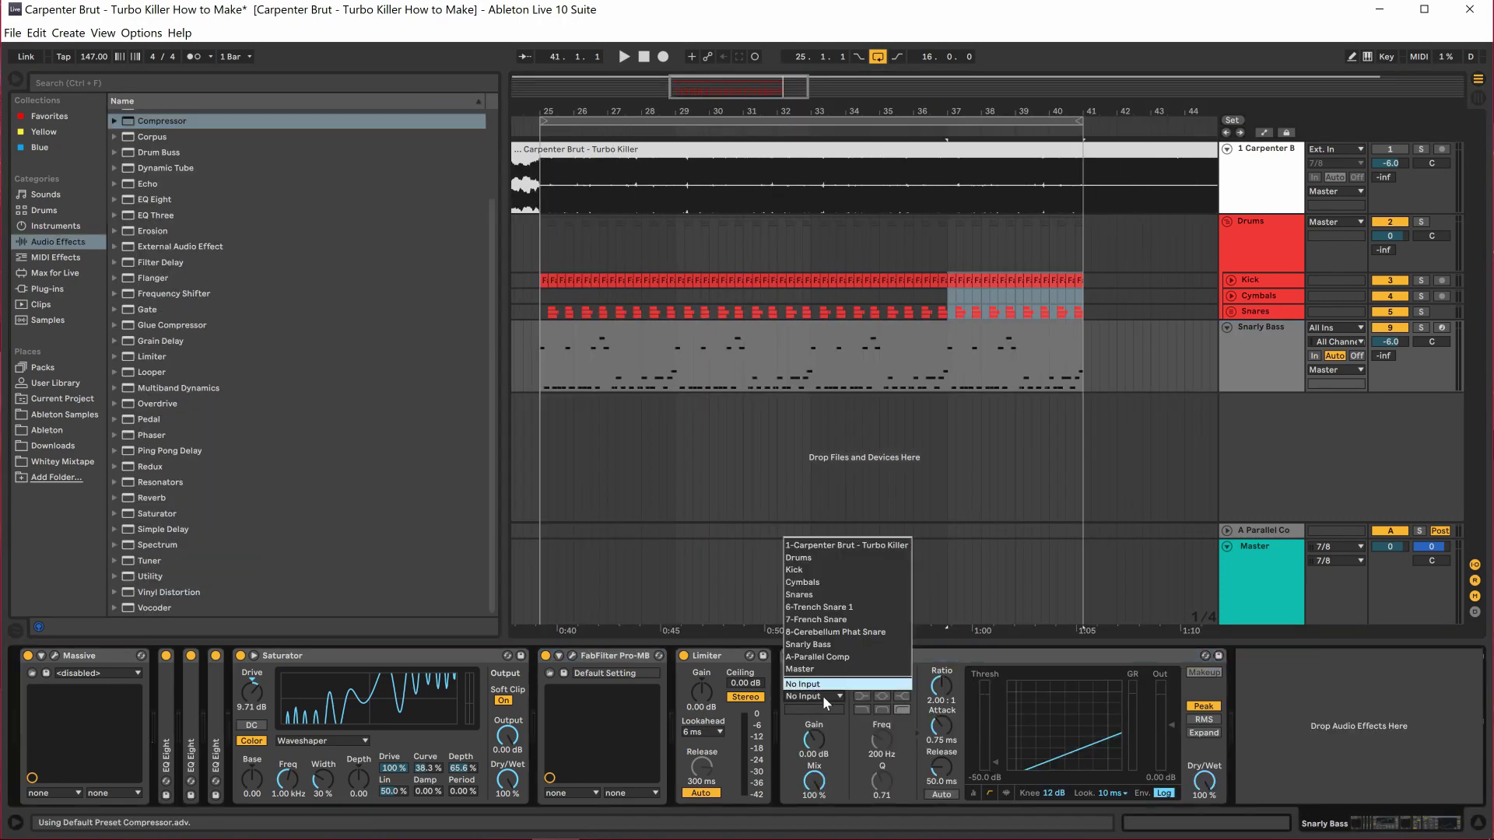
left_click(836, 572)
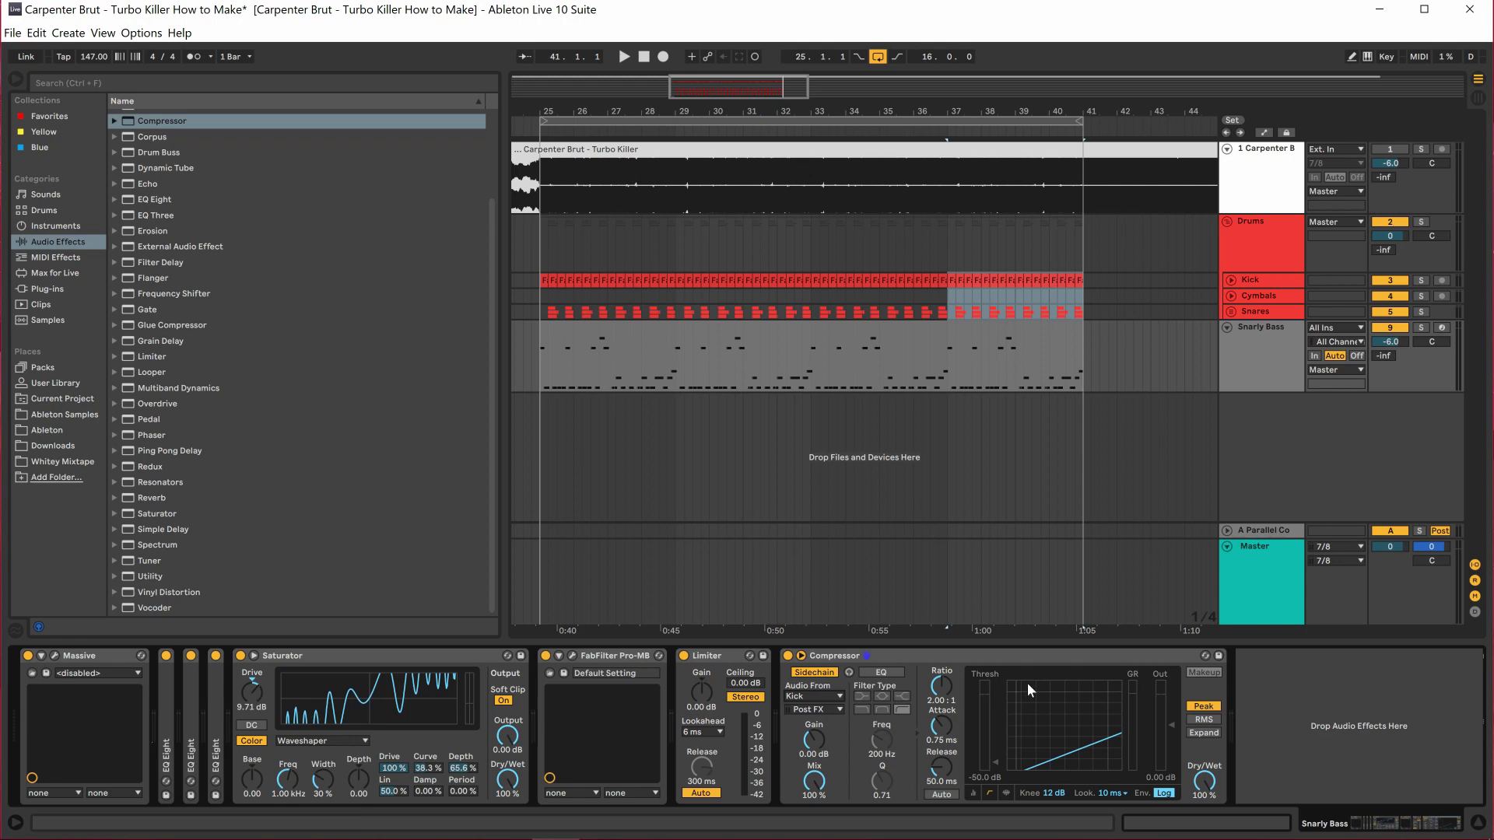
Solo and play the bass, setting the Compressor threshold to -35 dB, attack to 0.20 ms and release to 102 ms.
left_click(1083, 659)
left_click(1424, 327)
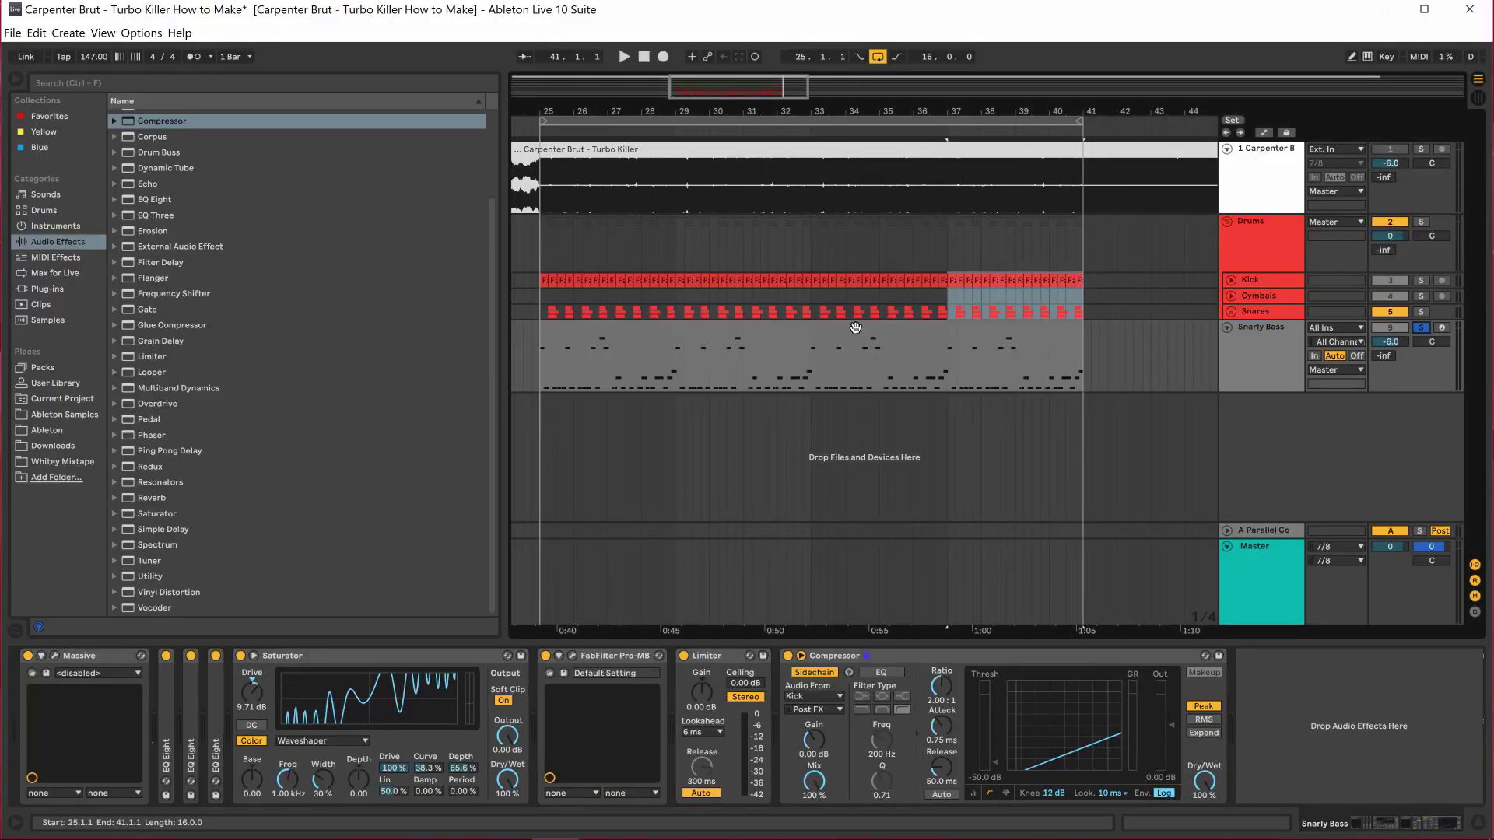
left_click(855, 328)
key("space")
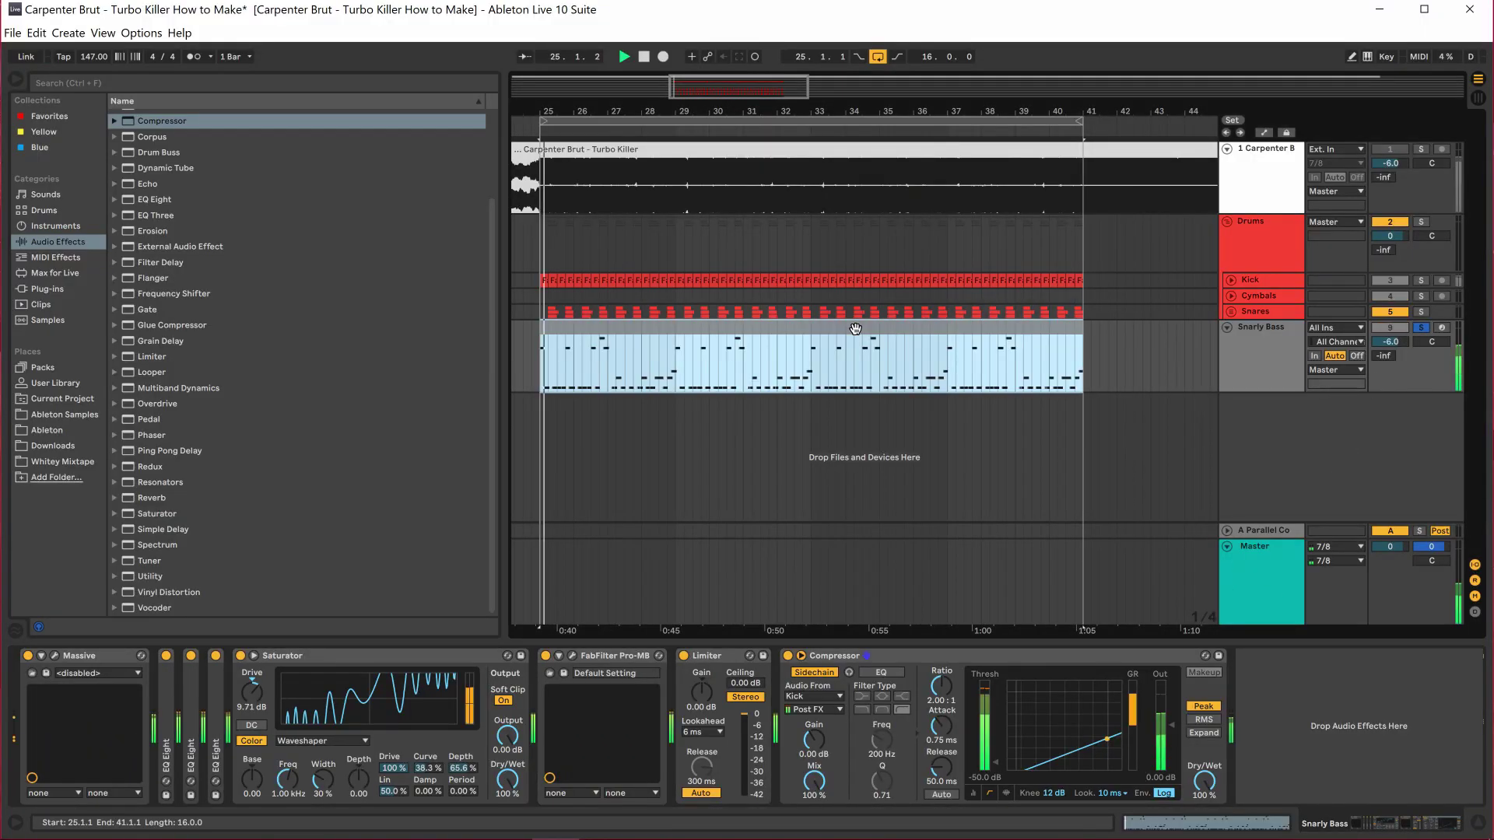
left_click(988, 777)
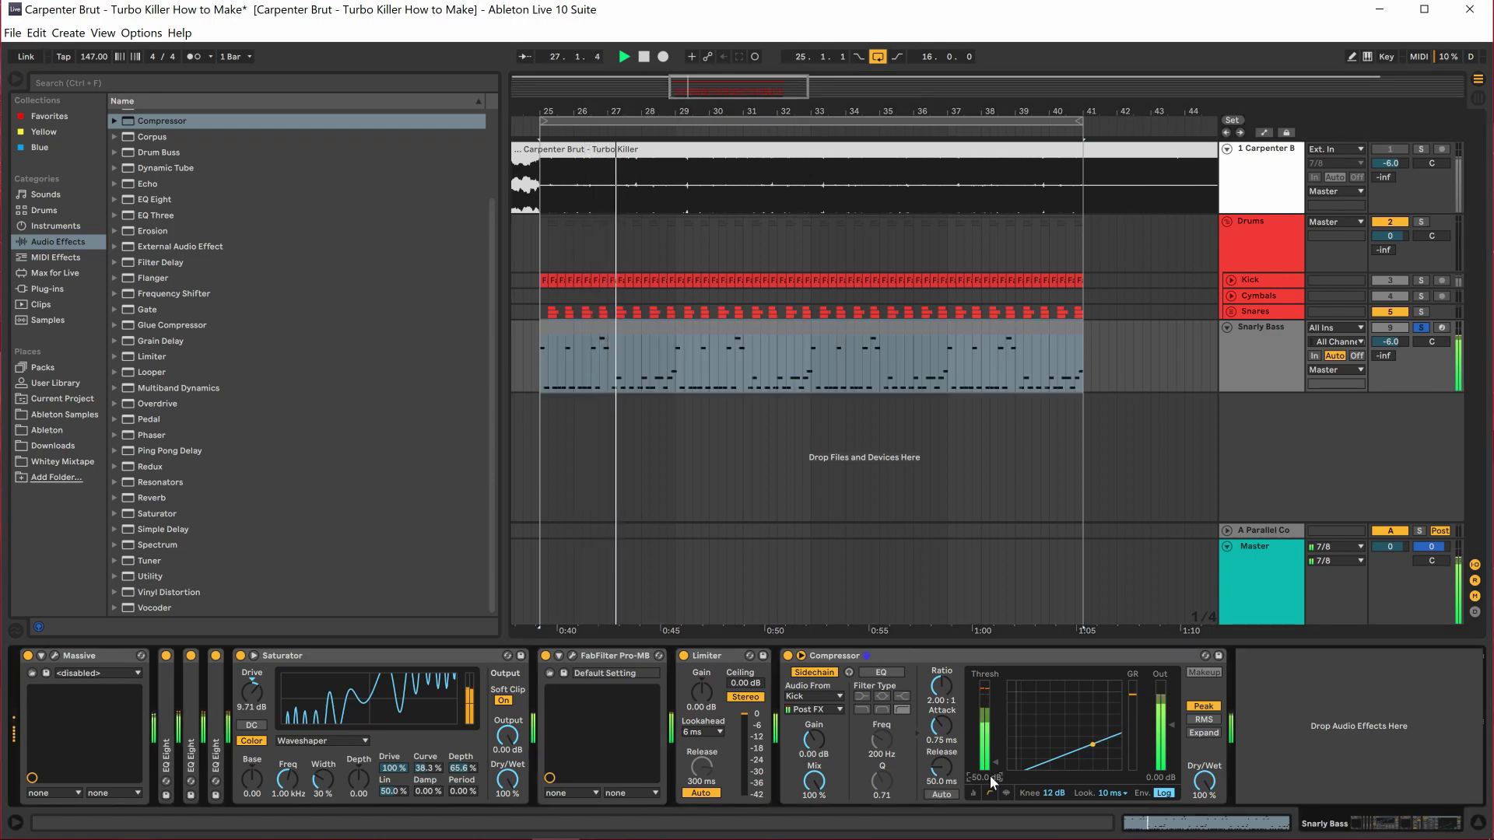
type("-35")
key("Return")
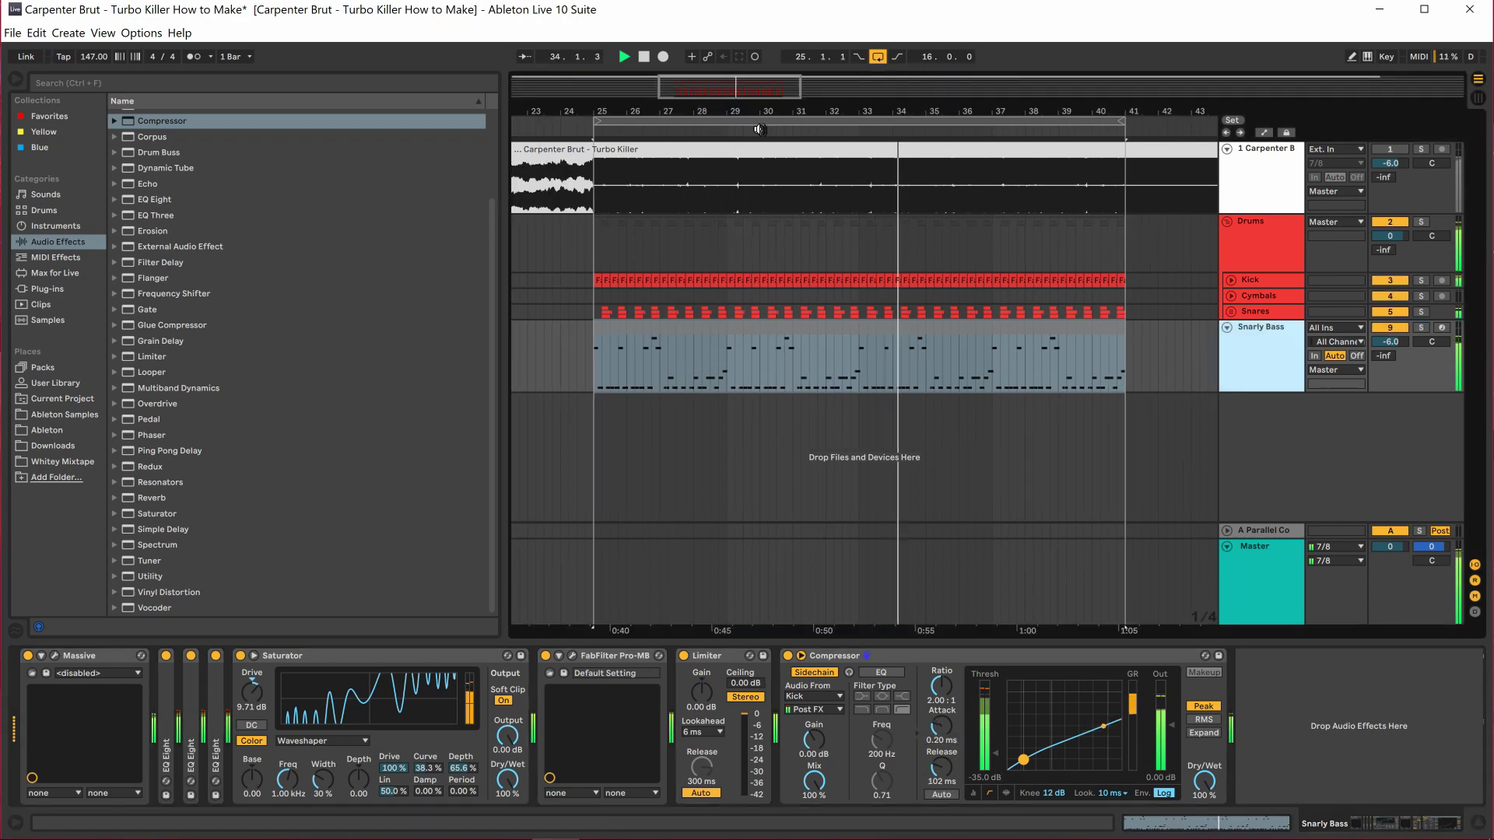
Audition the sidechained bass together with the drums and stop playback.
left_click_drag(841, 112, 841, 101)
key("minus")
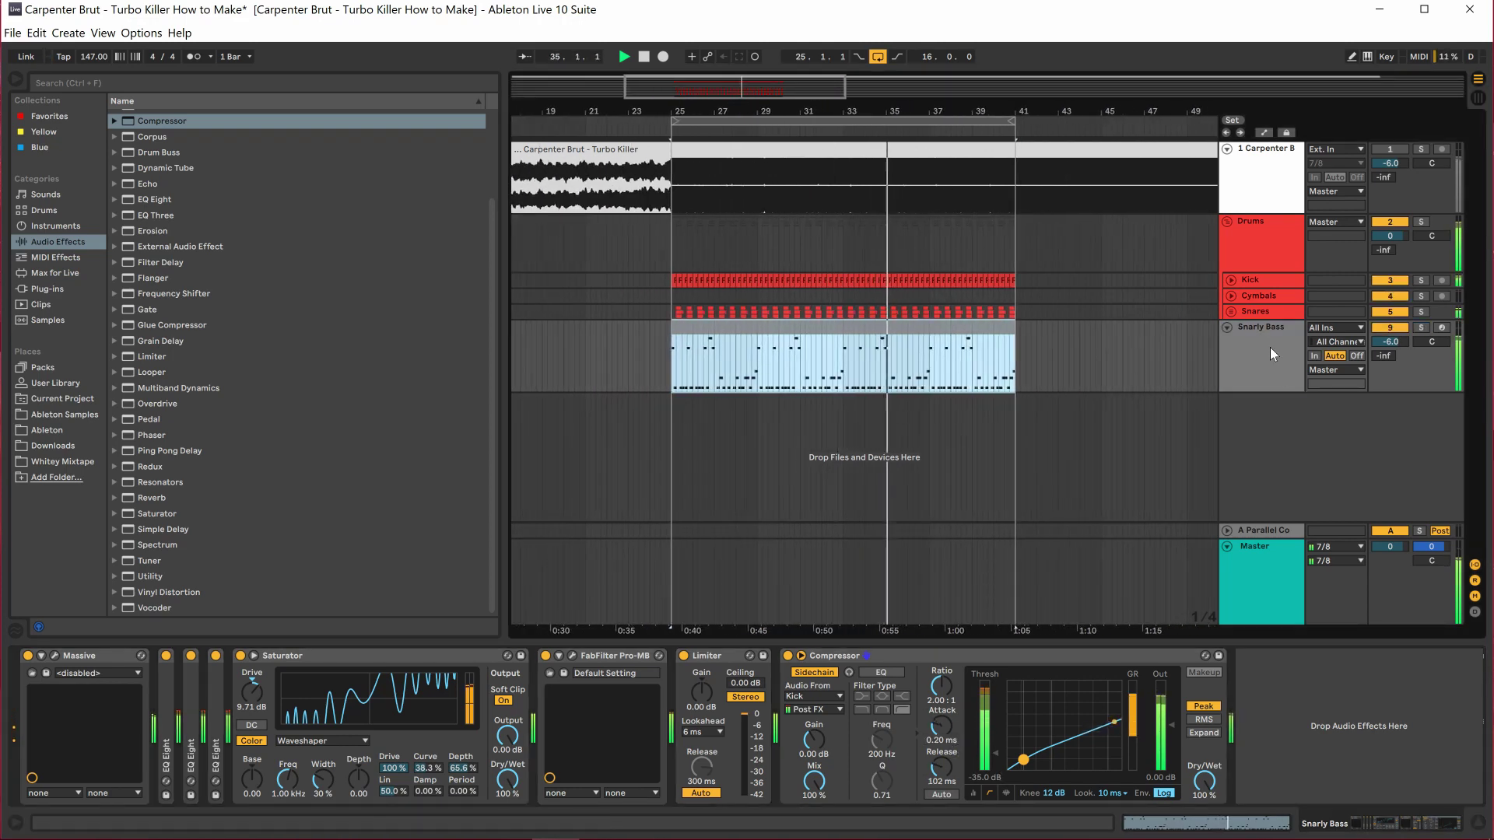
left_click(1267, 347)
left_click(622, 657)
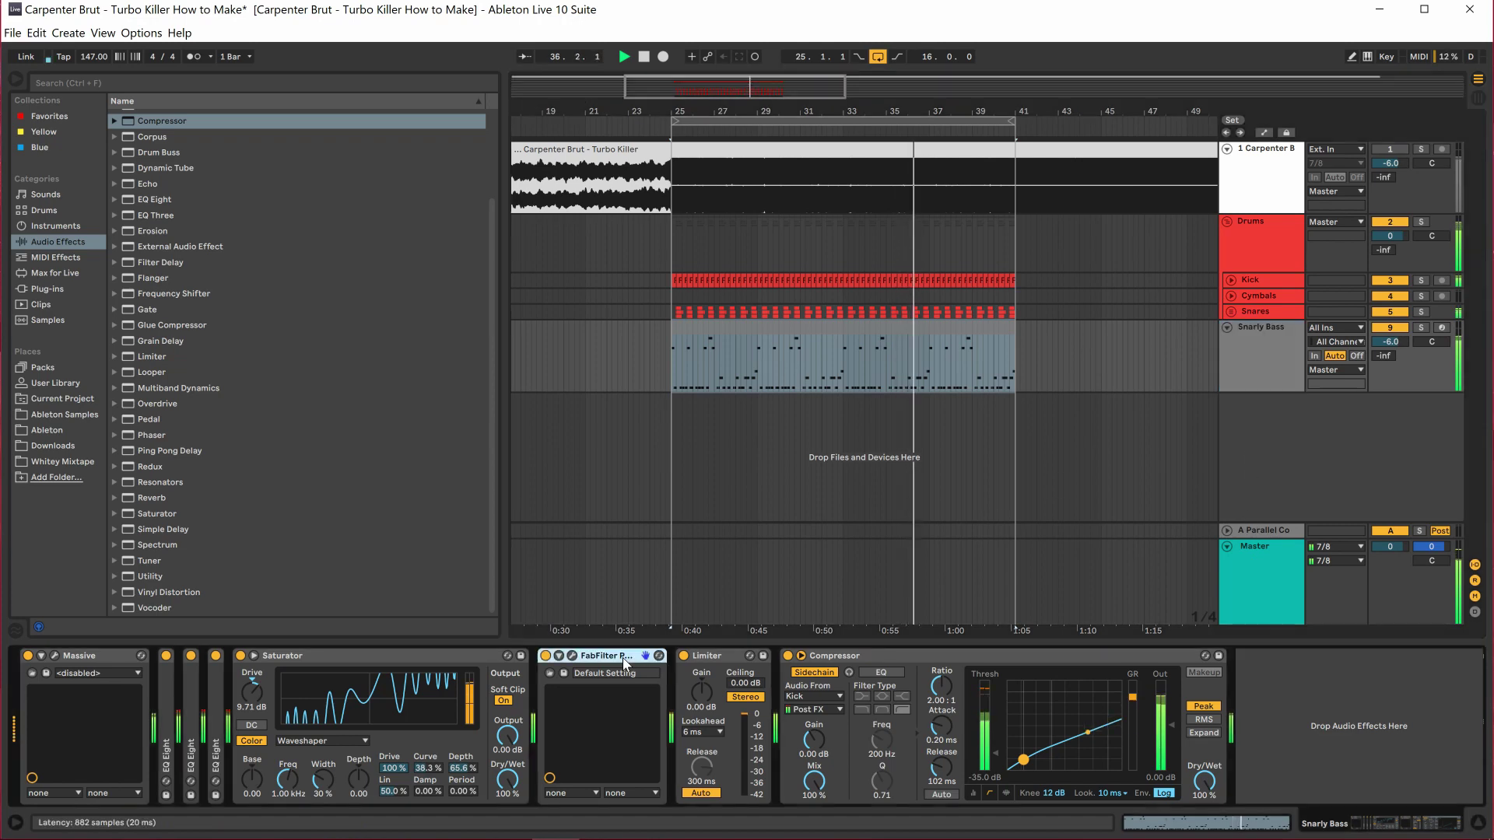
key("space")
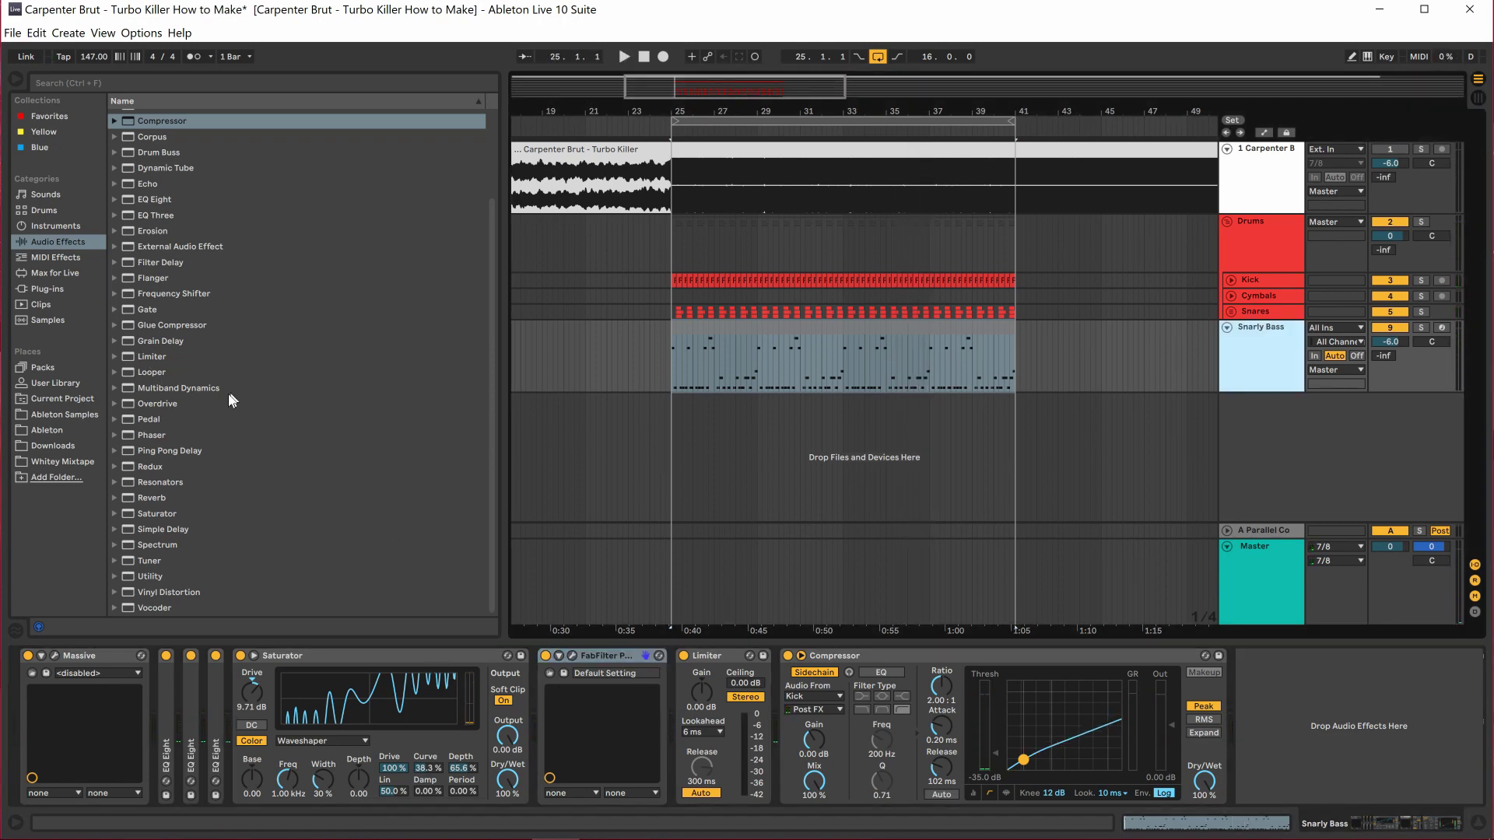
left_click(54, 288)
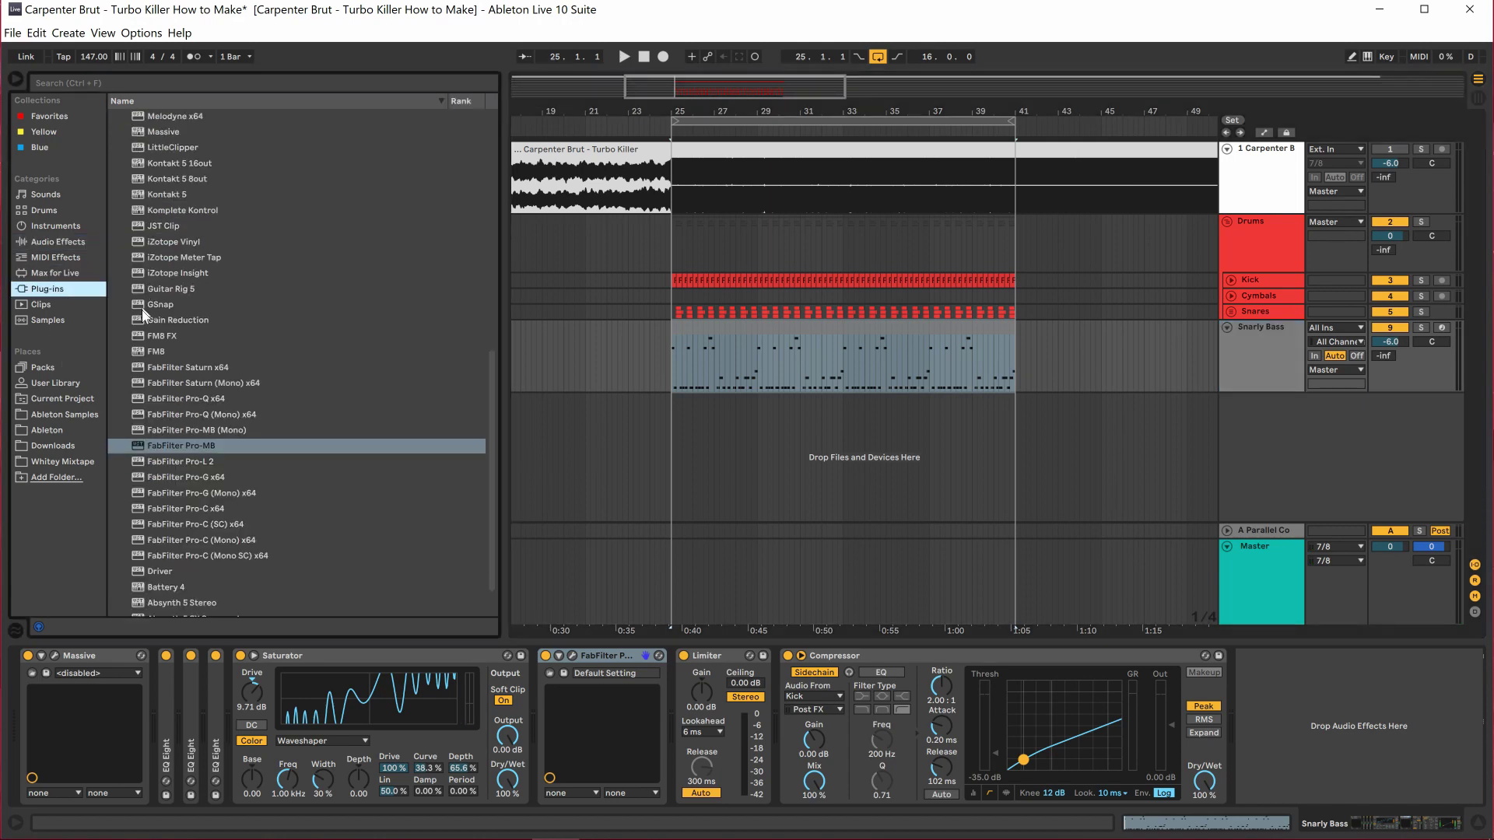
scroll(144, 321, "down", 1)
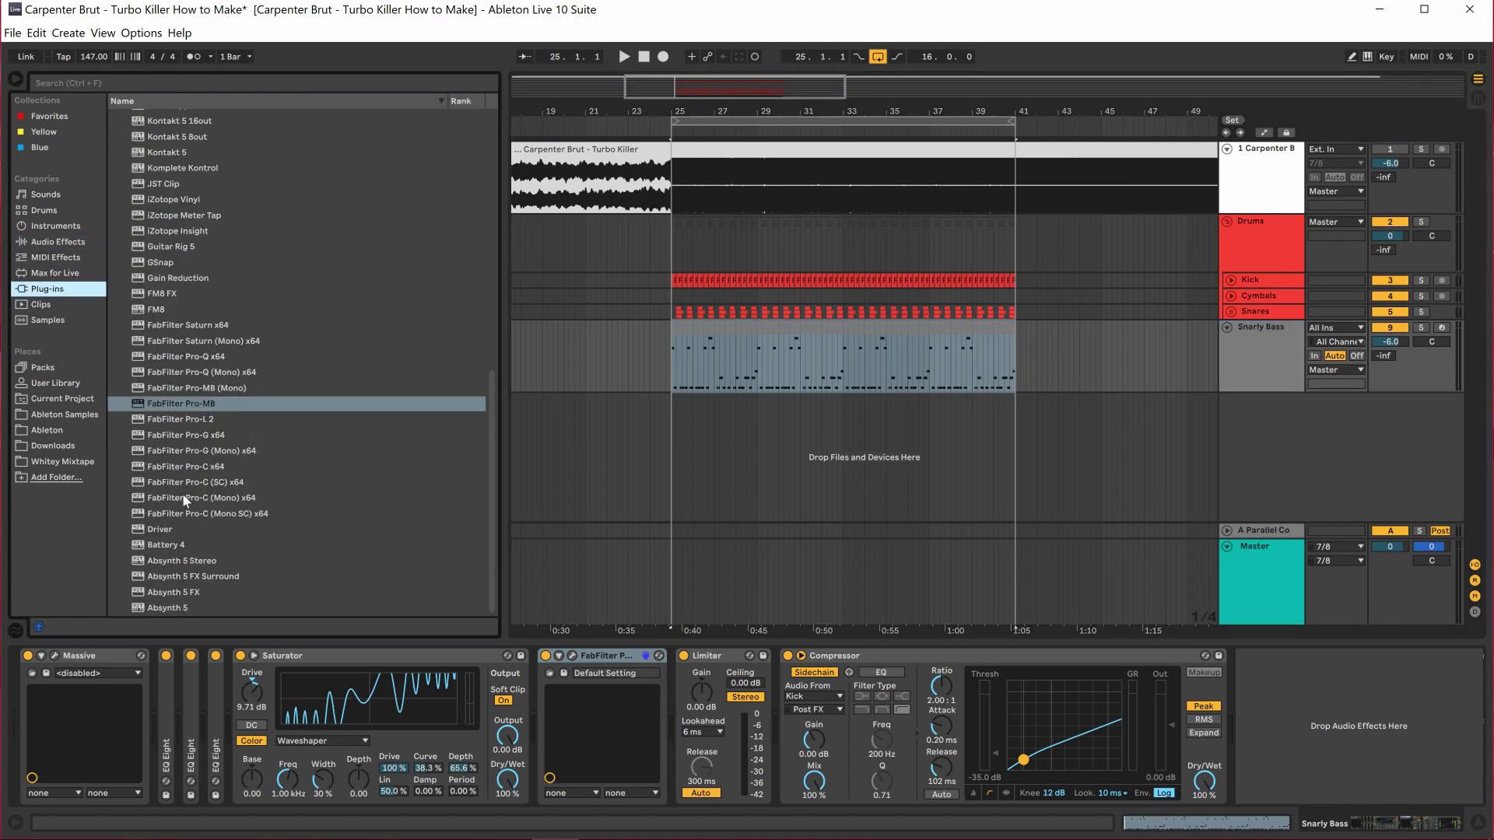
scroll(182, 494, "up", 15)
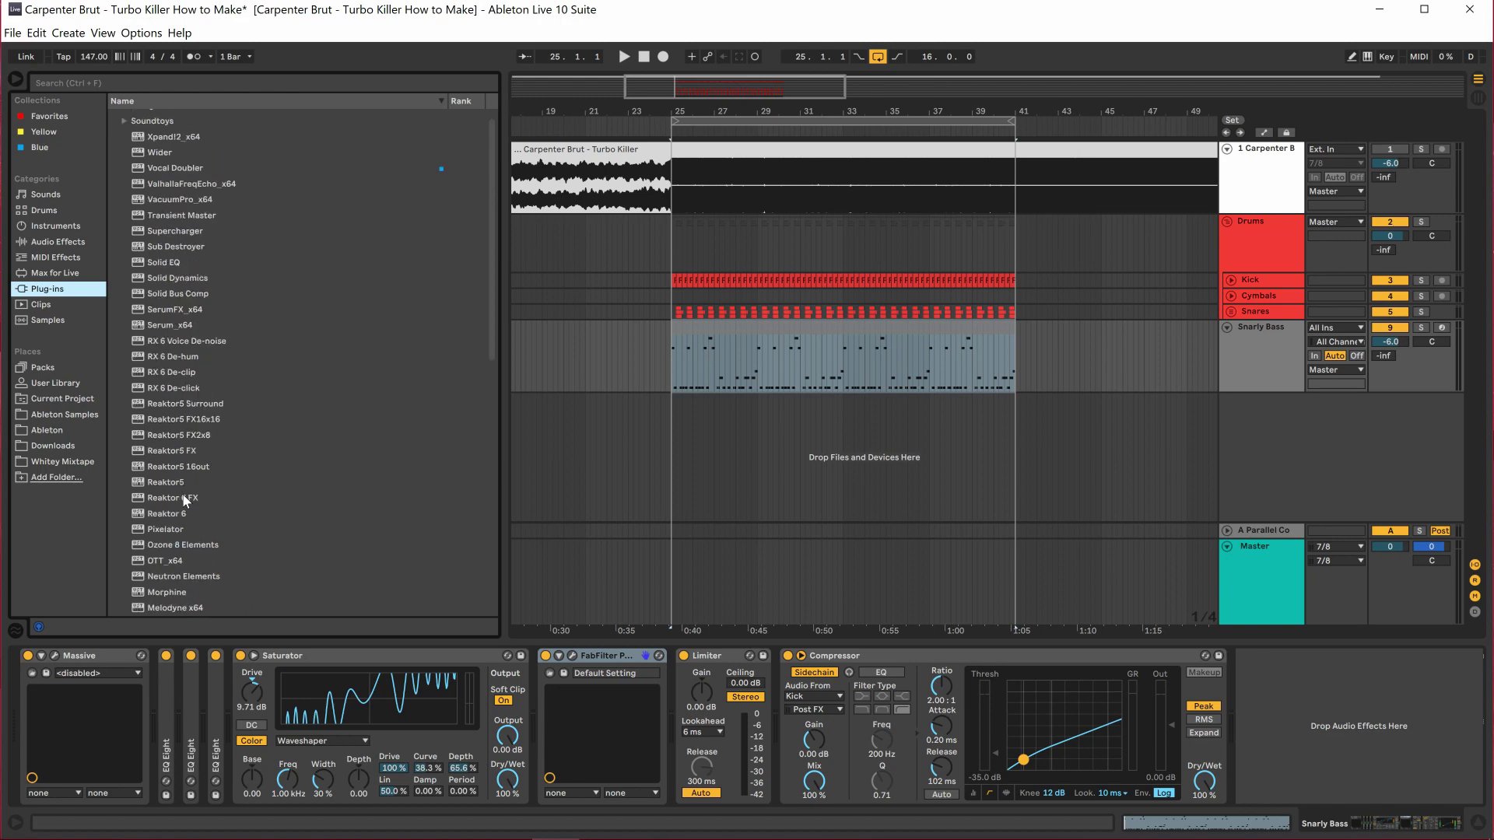
scroll(182, 494, "up", 1)
double_click(175, 179)
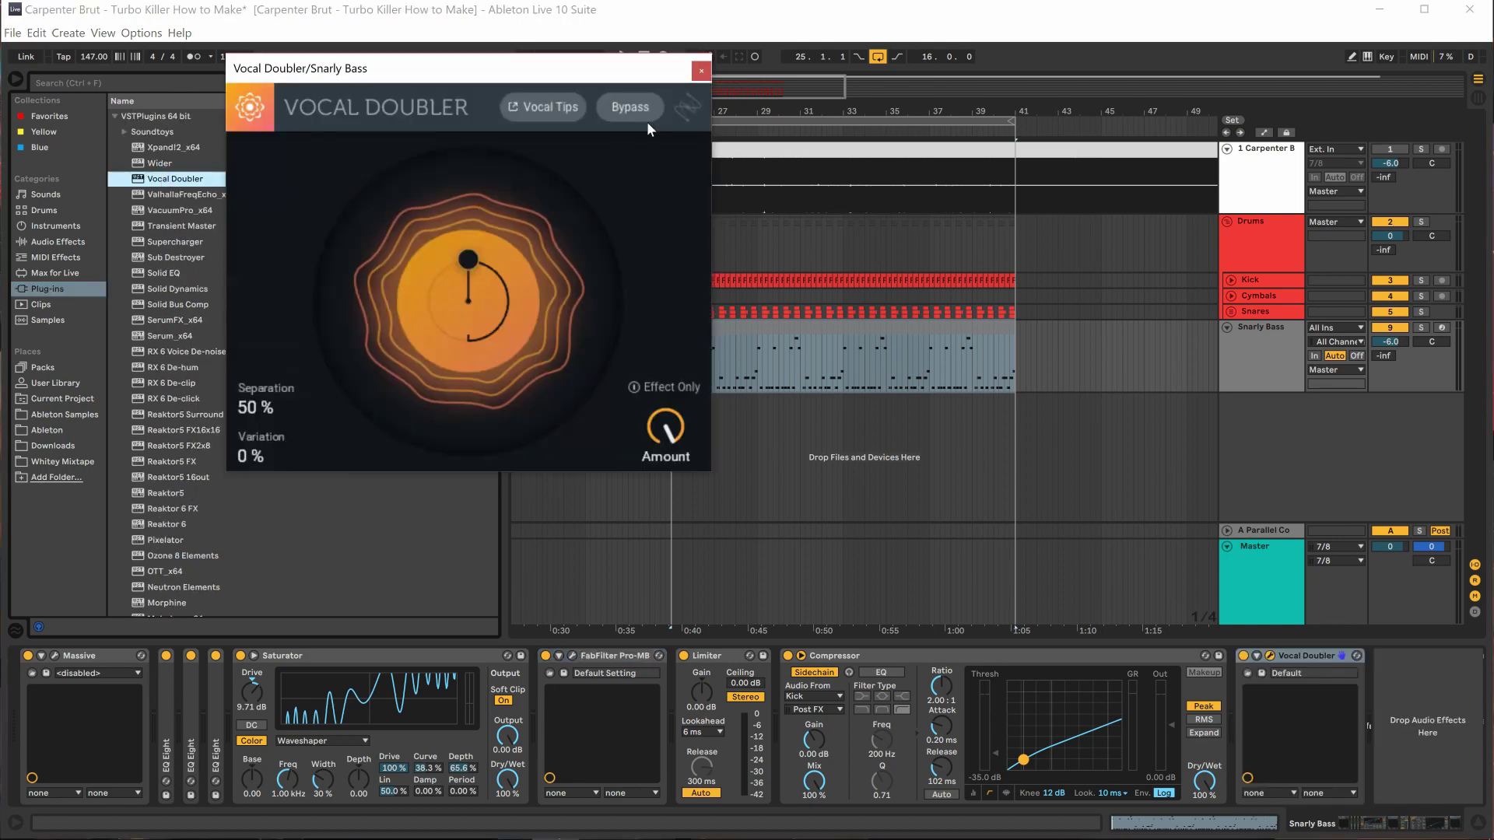
left_click(700, 69)
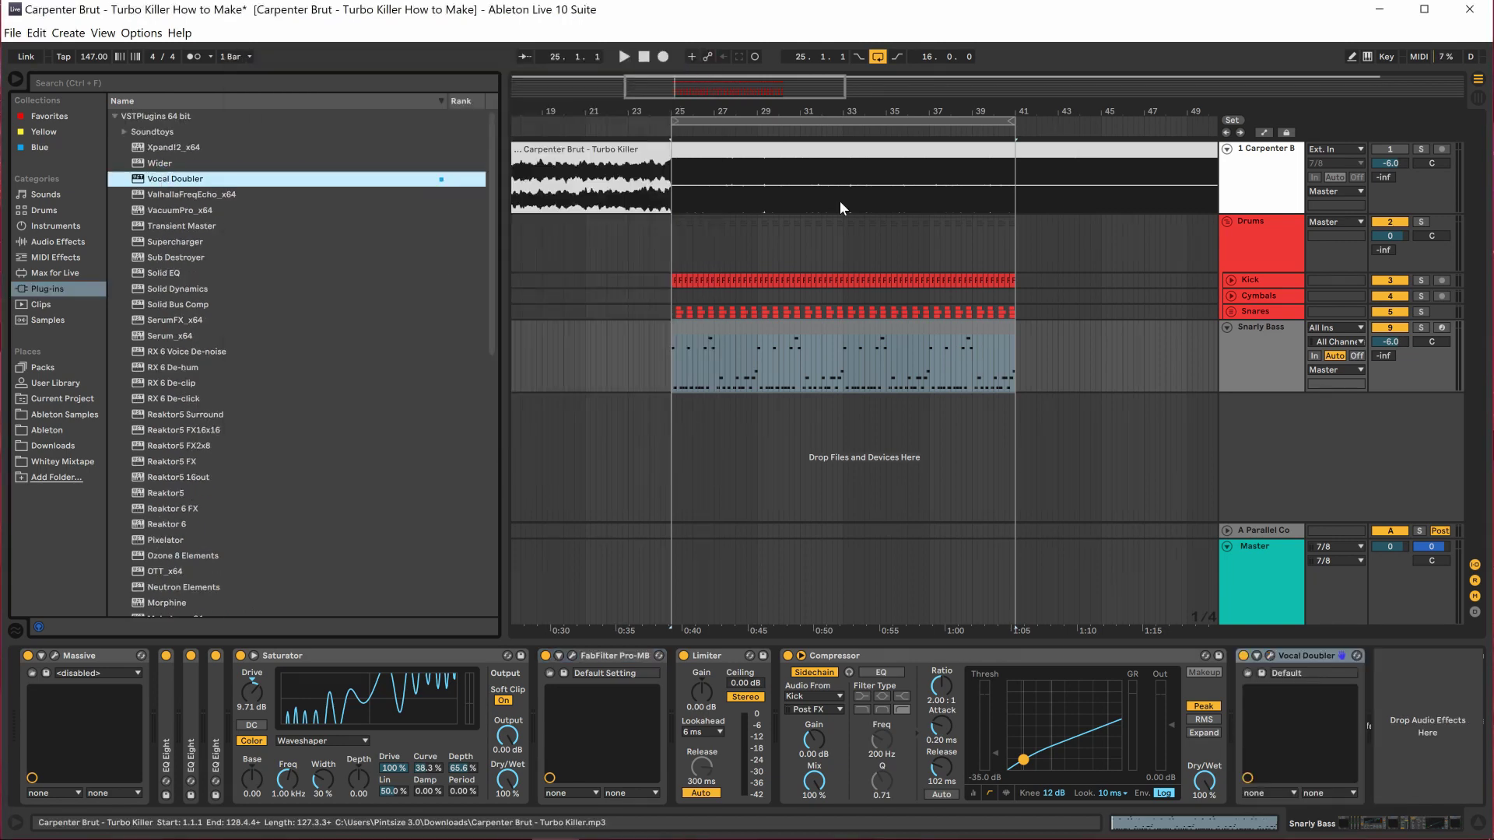
left_click(1321, 658)
key("Delete")
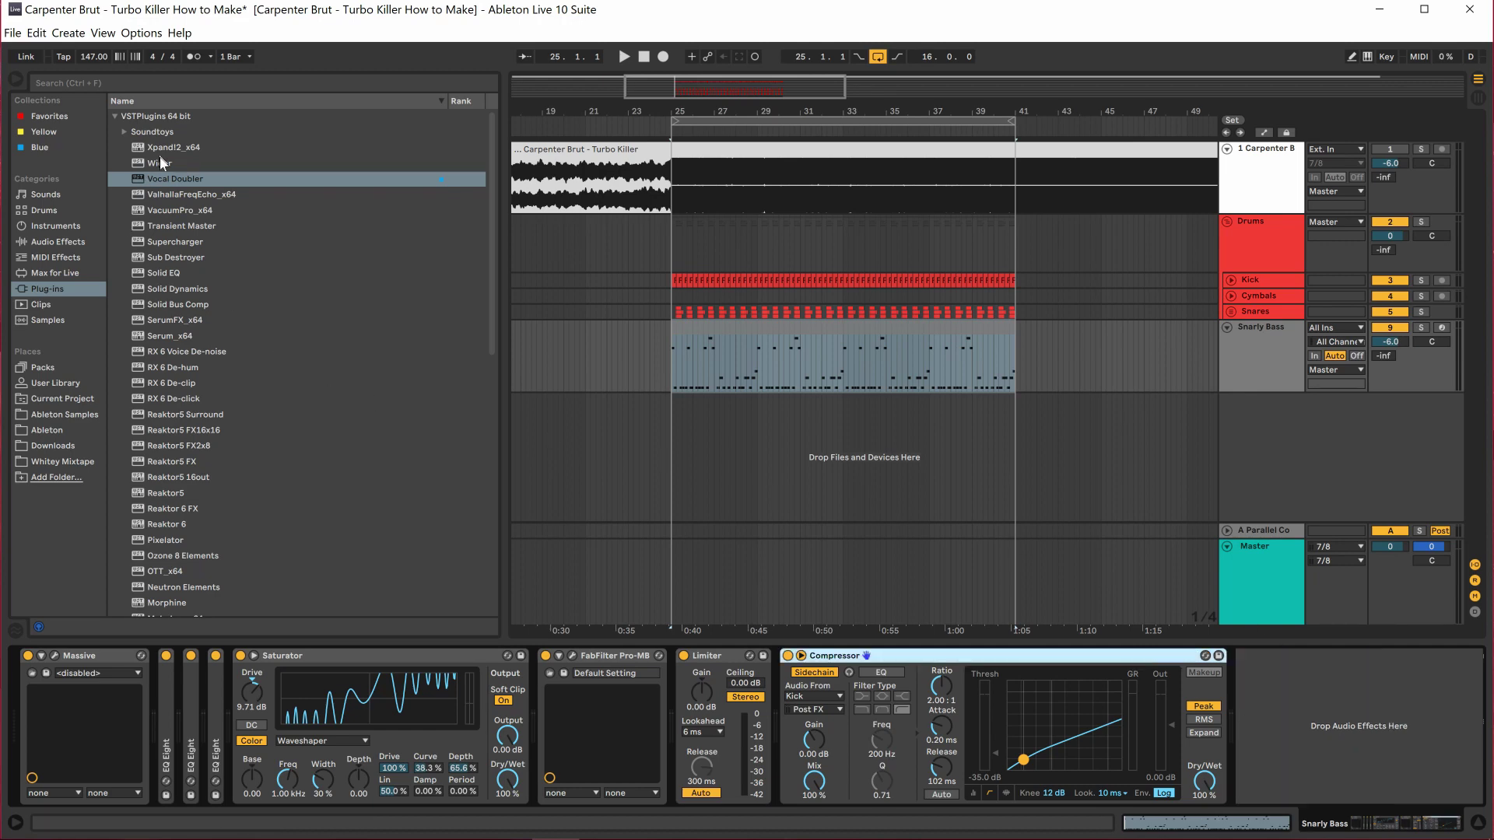
Add the Wider plug-in after the Compressor on the Snarly Bass track and increase its width during playback.
double_click(161, 163)
key("space")
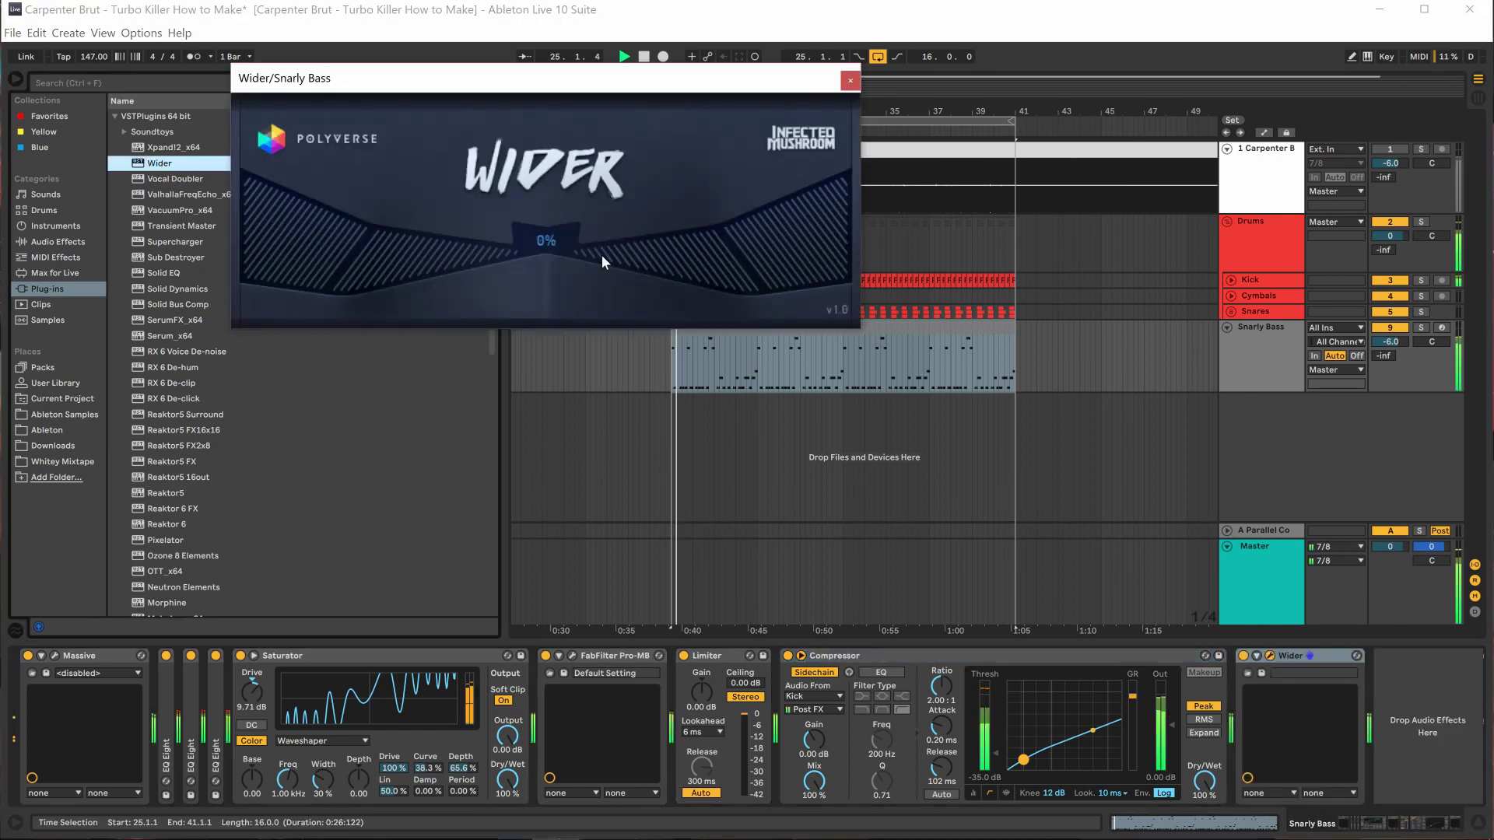
left_click_drag(601, 255, 805, 227)
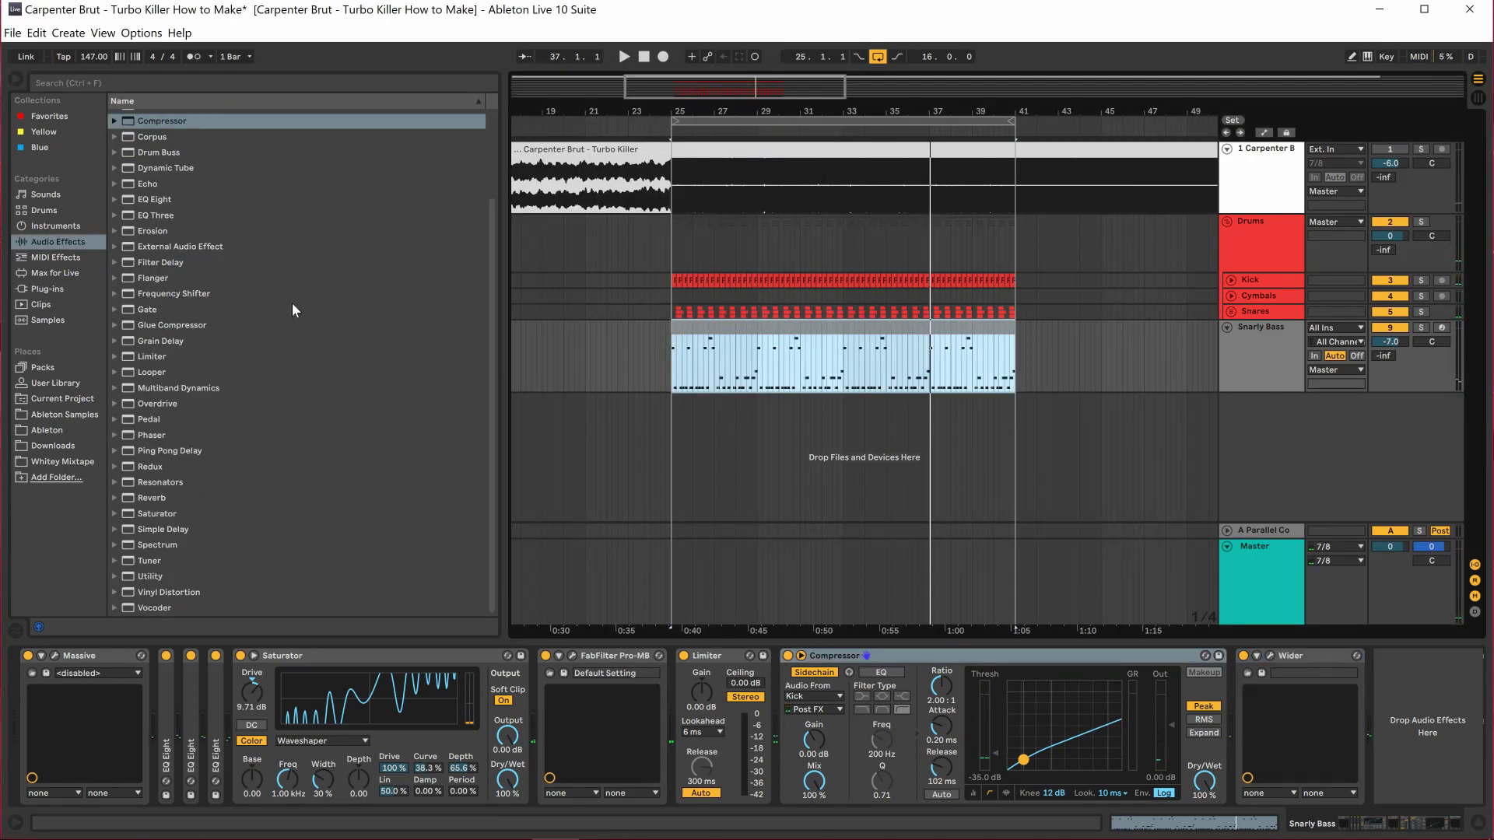
Insert the Gain Reduction plug-in between the Compressor and Wider on the Snarly Bass track.
left_click(75, 290)
scroll(171, 272, "down", 5)
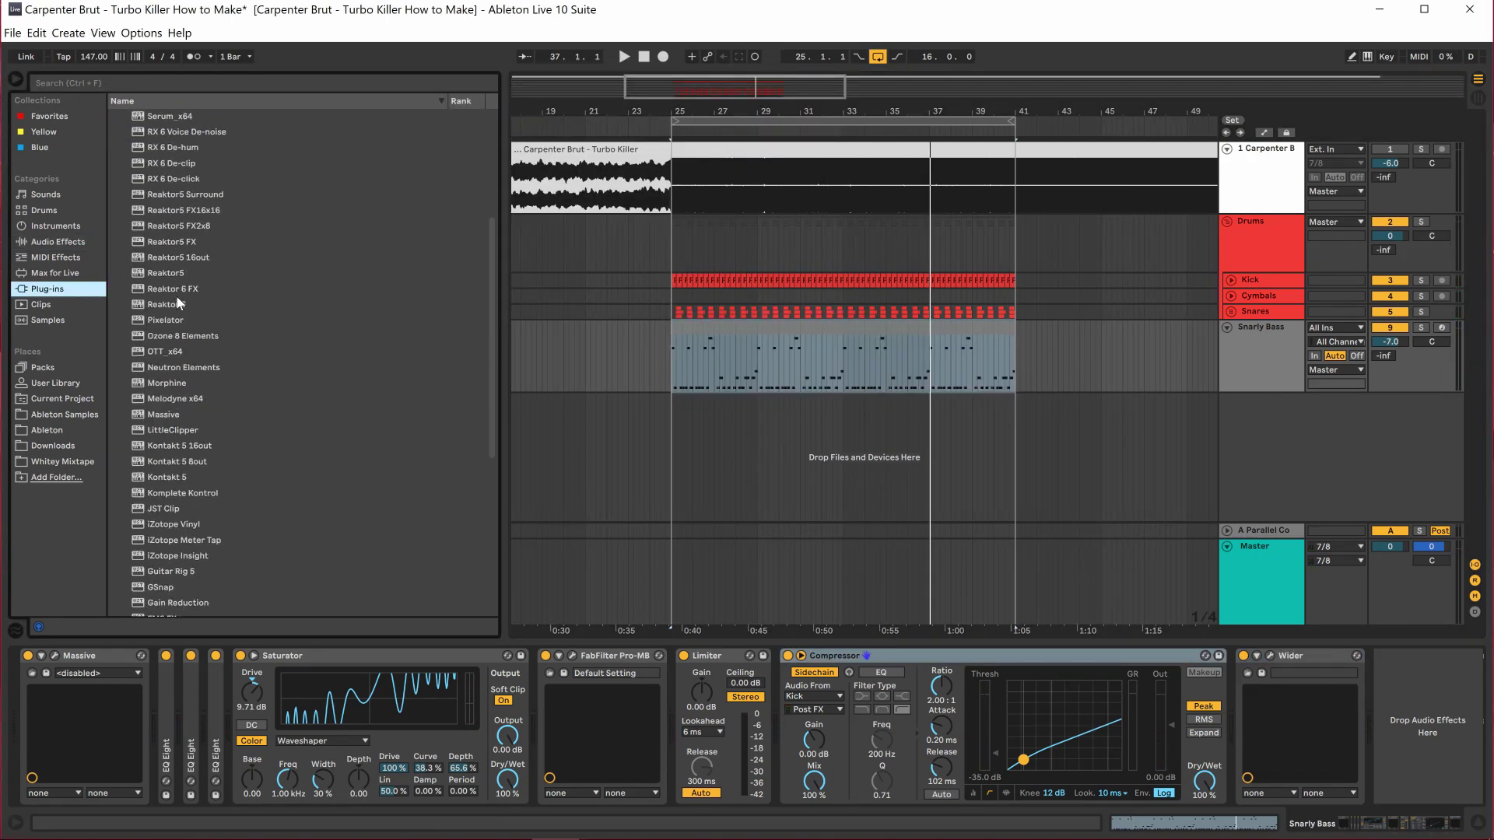
scroll(184, 528, "down", 3)
left_click(184, 526)
scroll(188, 523, "down", 3)
double_click(199, 507)
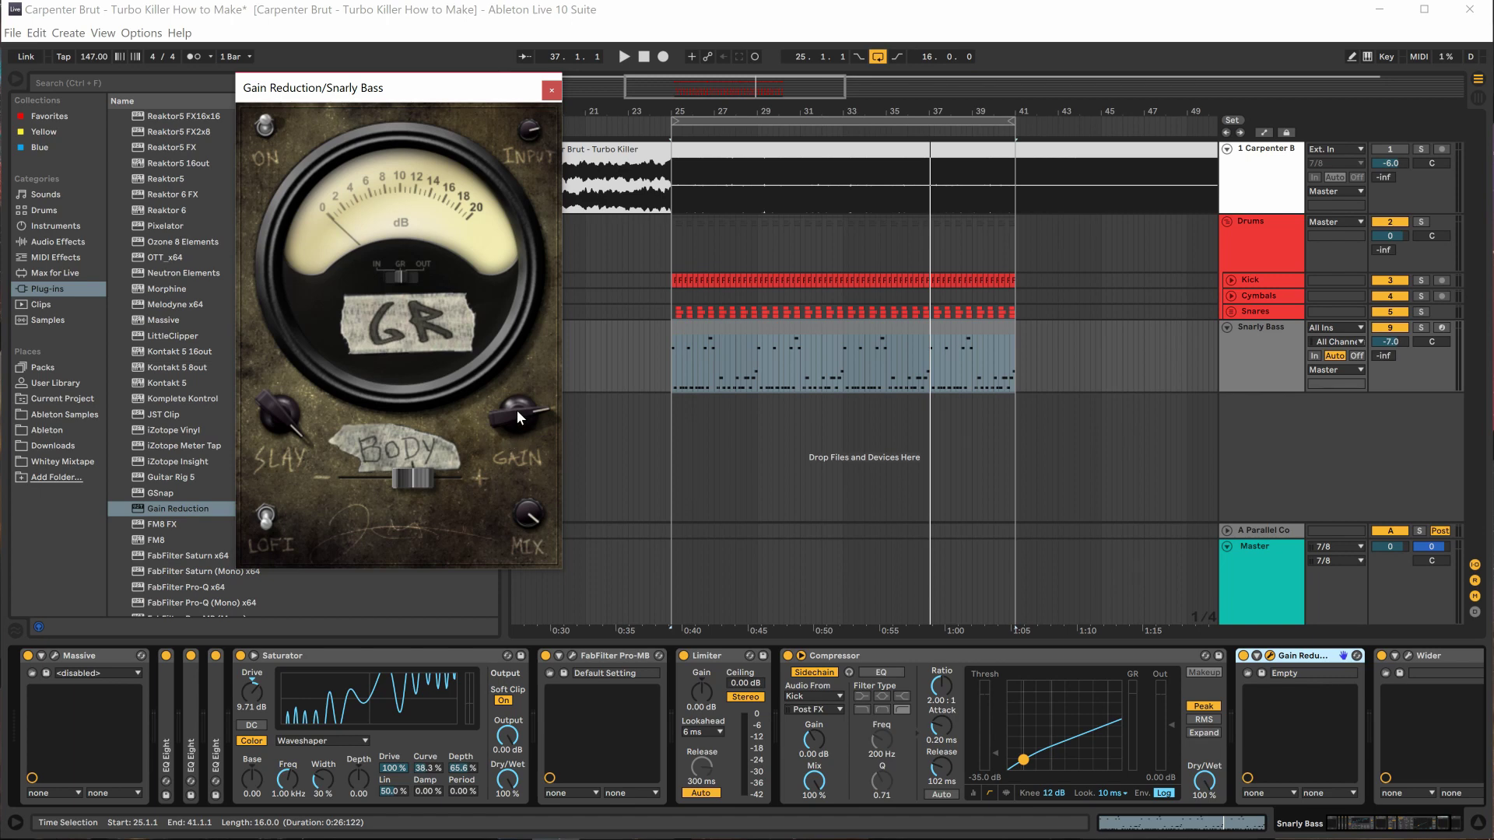
Adjust the gain of the Gain Reduction plug-in while the soloed Snarly Bass plays.
left_click_drag(518, 408, 522, 432)
key("space")
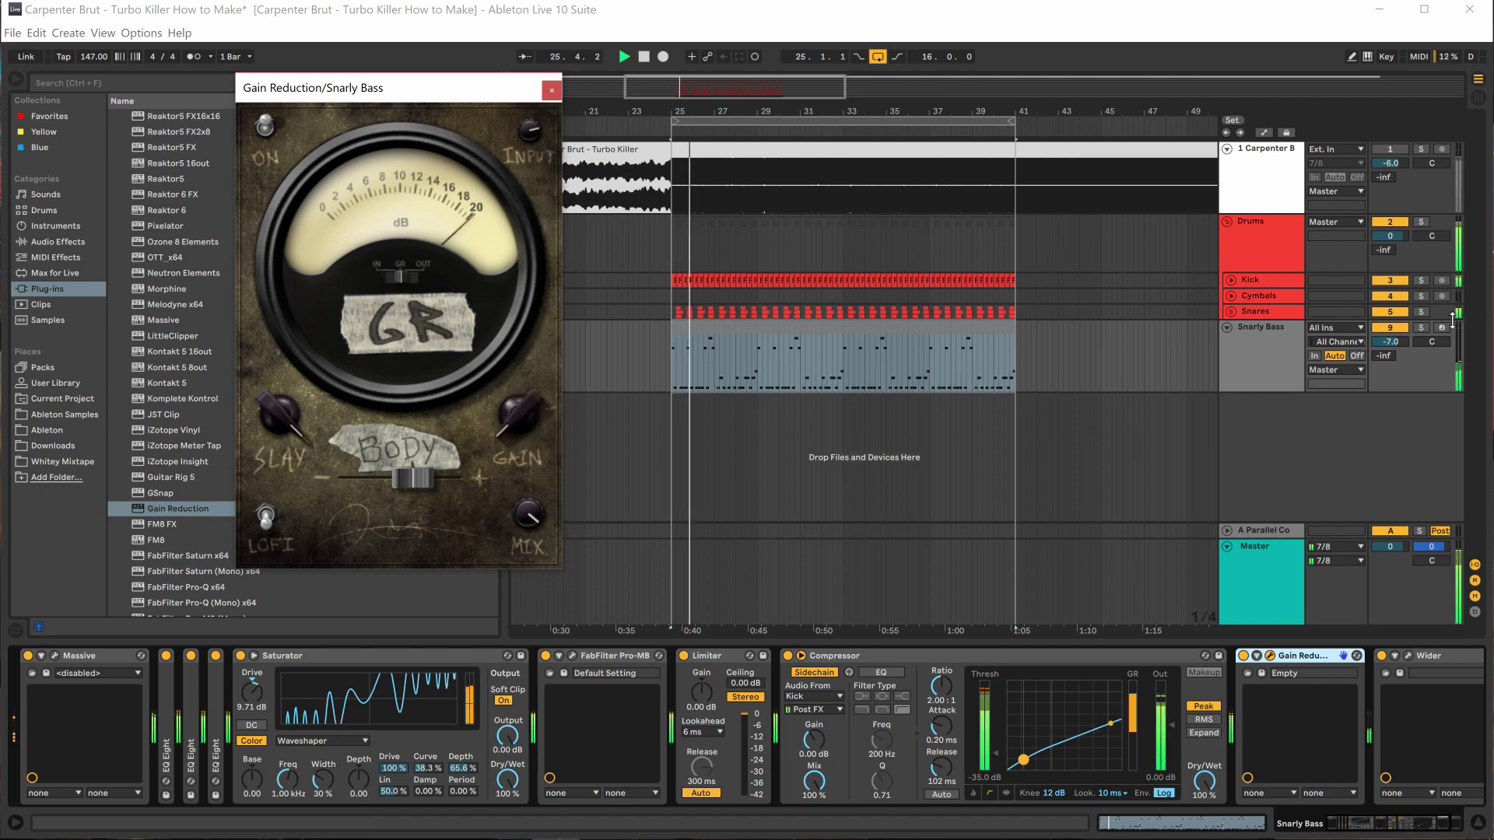
left_click(1421, 327)
left_click_drag(499, 311, 512, 325)
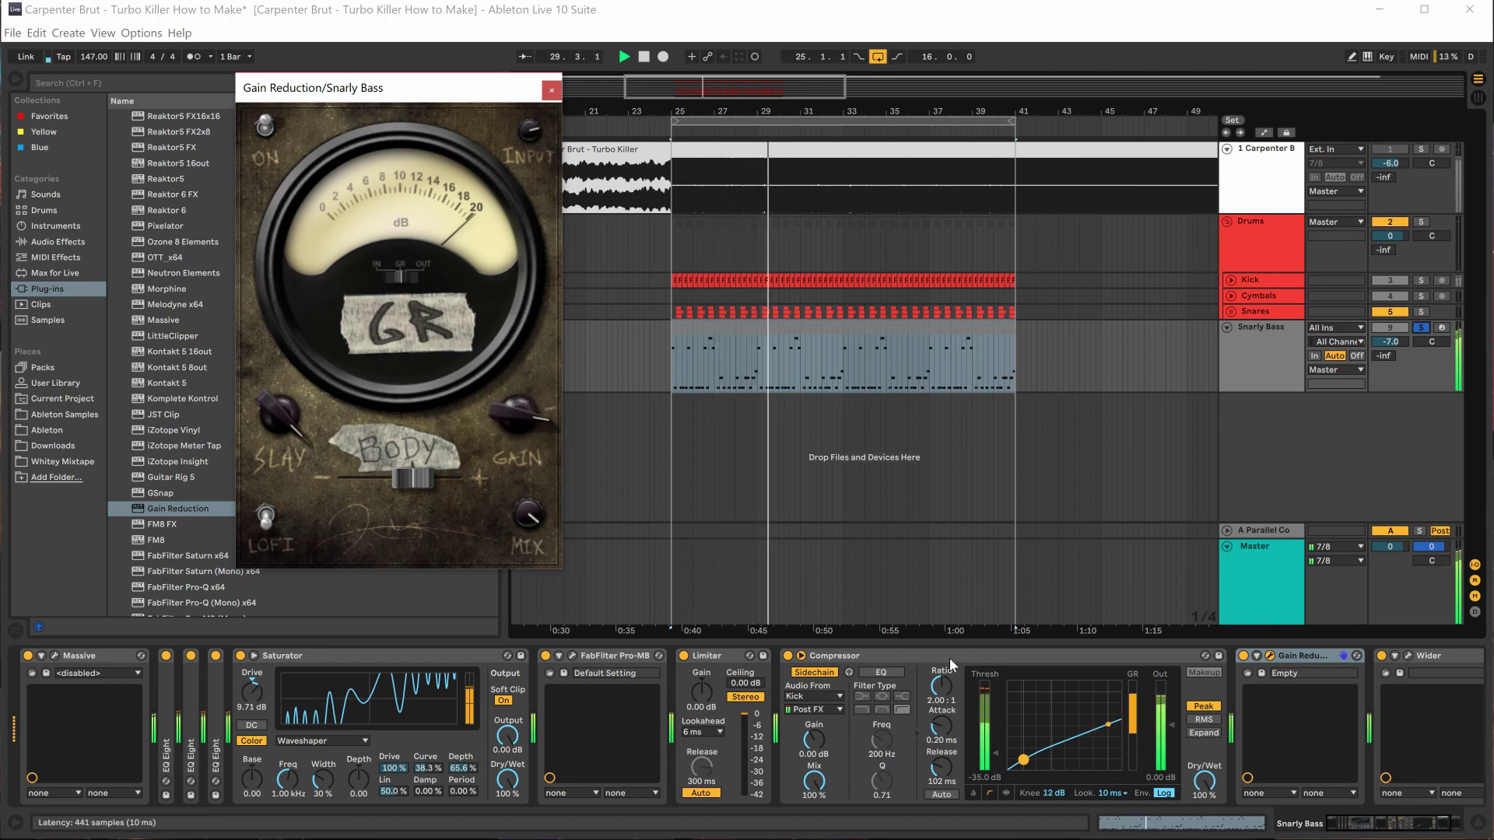
Collapse the Compressor and move Gain Reduction behind Wider in the Snarly Bass device chain.
double_click(907, 656)
left_click(867, 661)
left_click_drag(869, 665, 1133, 657)
Duplicate the Snarly Bass track and group both copies under the name Snarles Barkley.
left_click(1275, 340)
key("ctrl+d")
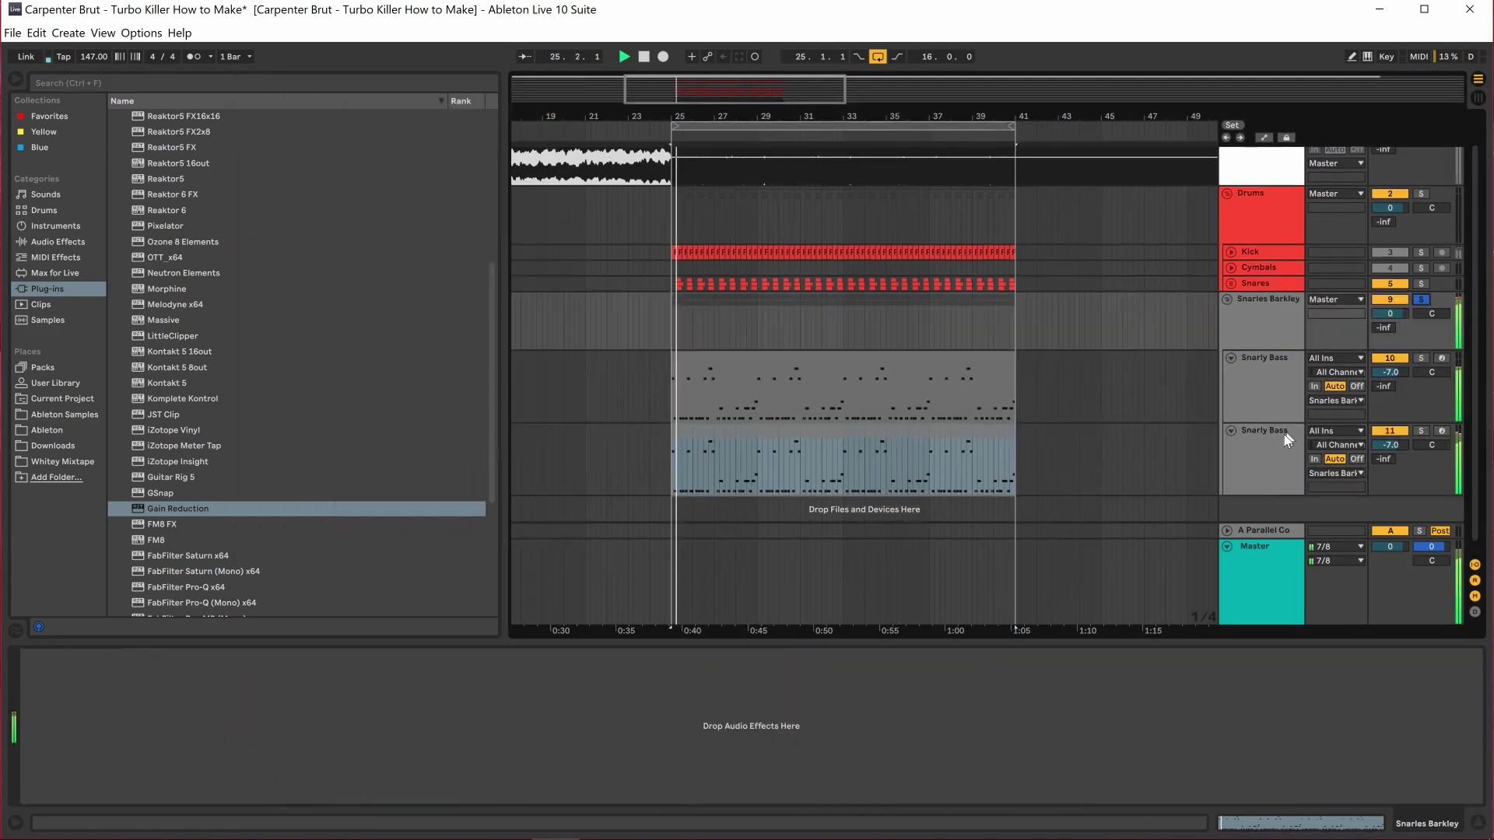
left_click(1372, 440)
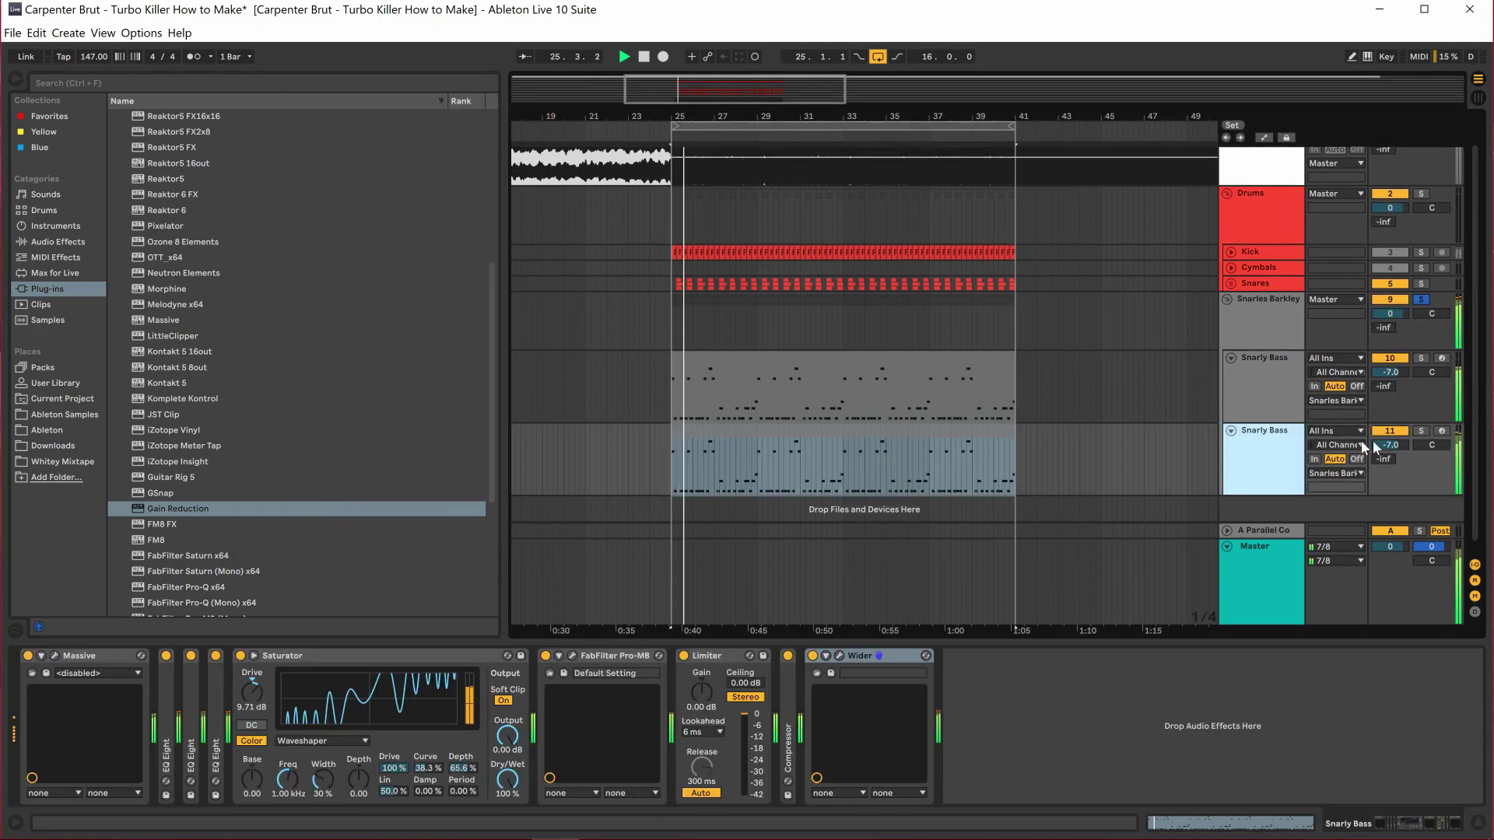
Mute the original Snarly Bass track and delete Wider from the duplicate's device chain.
left_click(1391, 357)
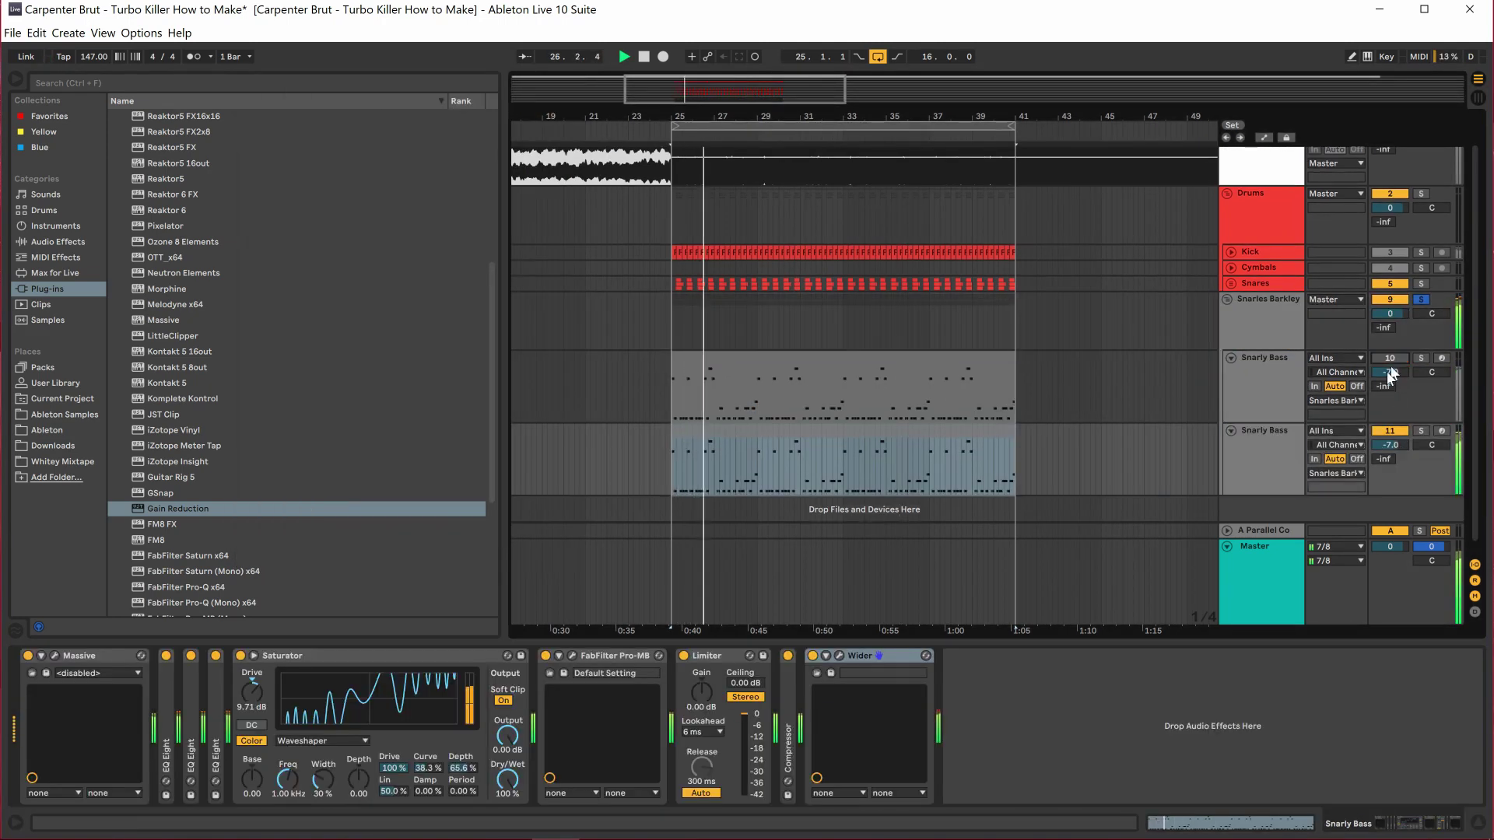
left_click(861, 656)
key("Delete")
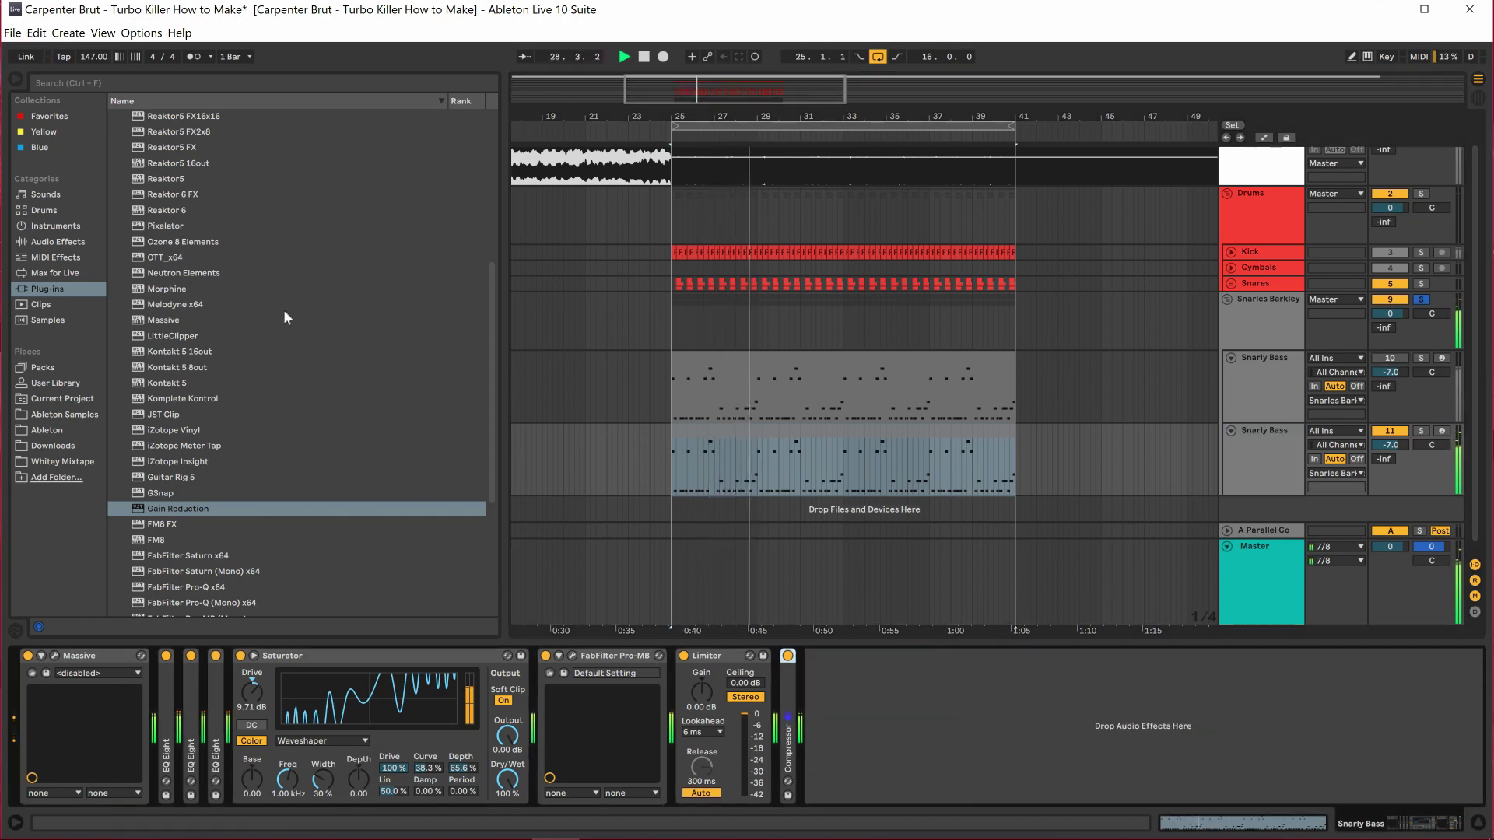
Add FabFilter Saturn (Mono) x64 after the Compressor on the duplicate Snarly Bass track and start playback.
scroll(283, 310, "down", 3)
left_click_drag(234, 430, 1290, 747)
key("space")
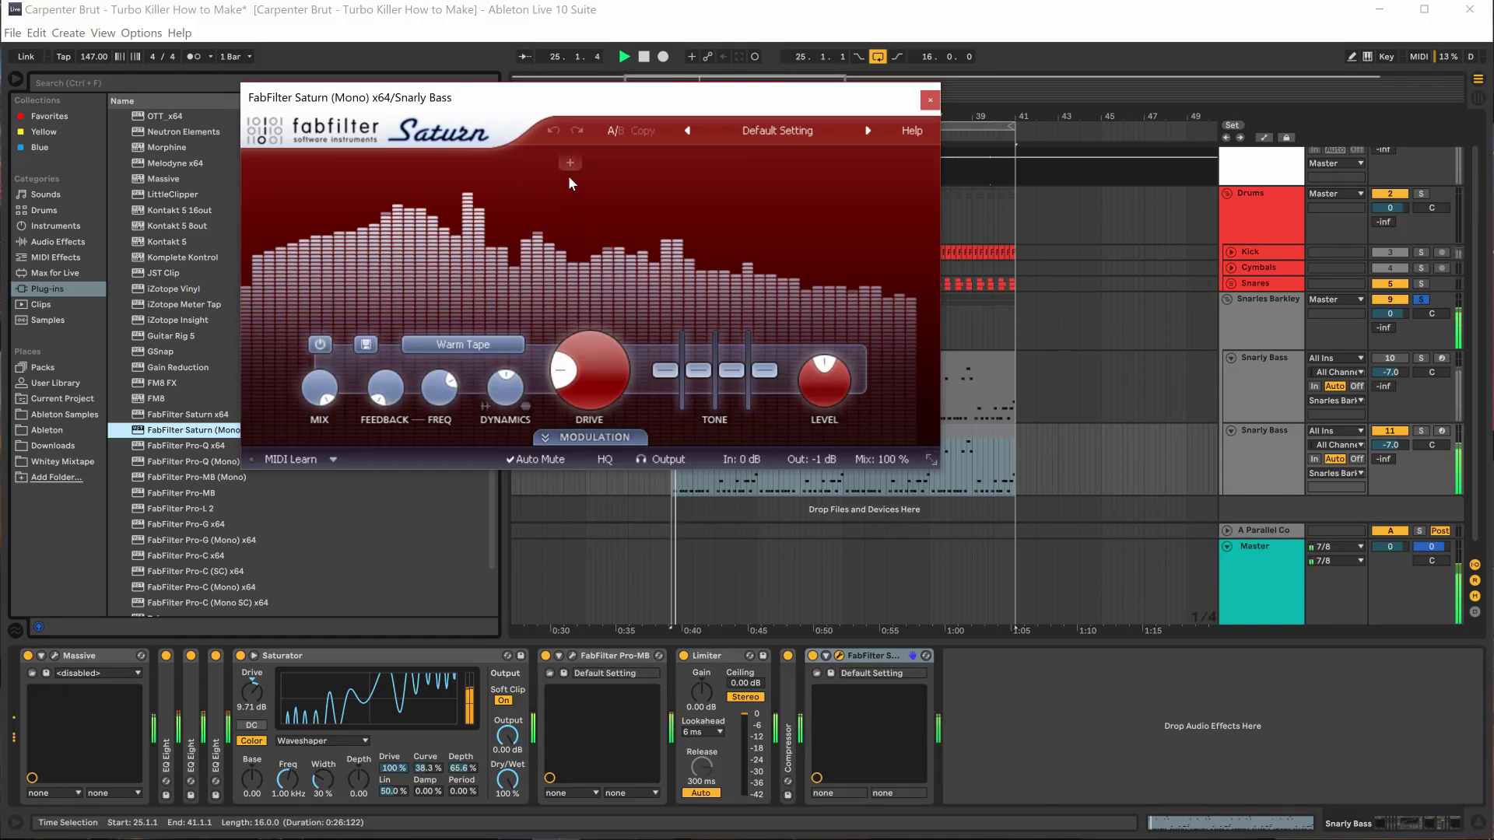
Split Saturn into two bands, raise band 1's level to about +16 dB, lower the crossover and boost band 1's low tone.
left_click(570, 163)
left_click_drag(404, 231, 404, 190)
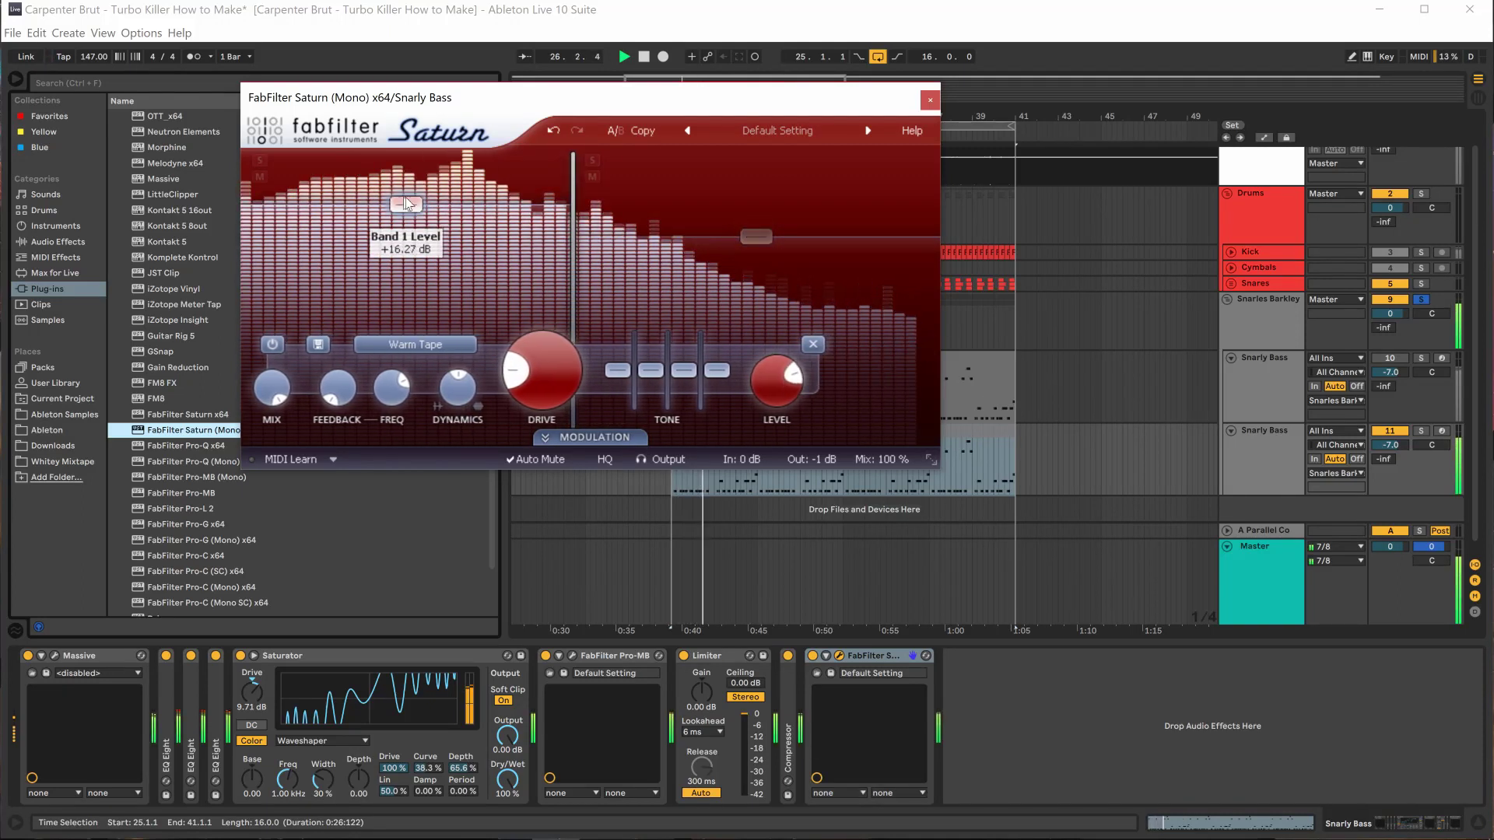
left_click_drag(574, 249, 416, 248)
left_click_drag(619, 371, 618, 363)
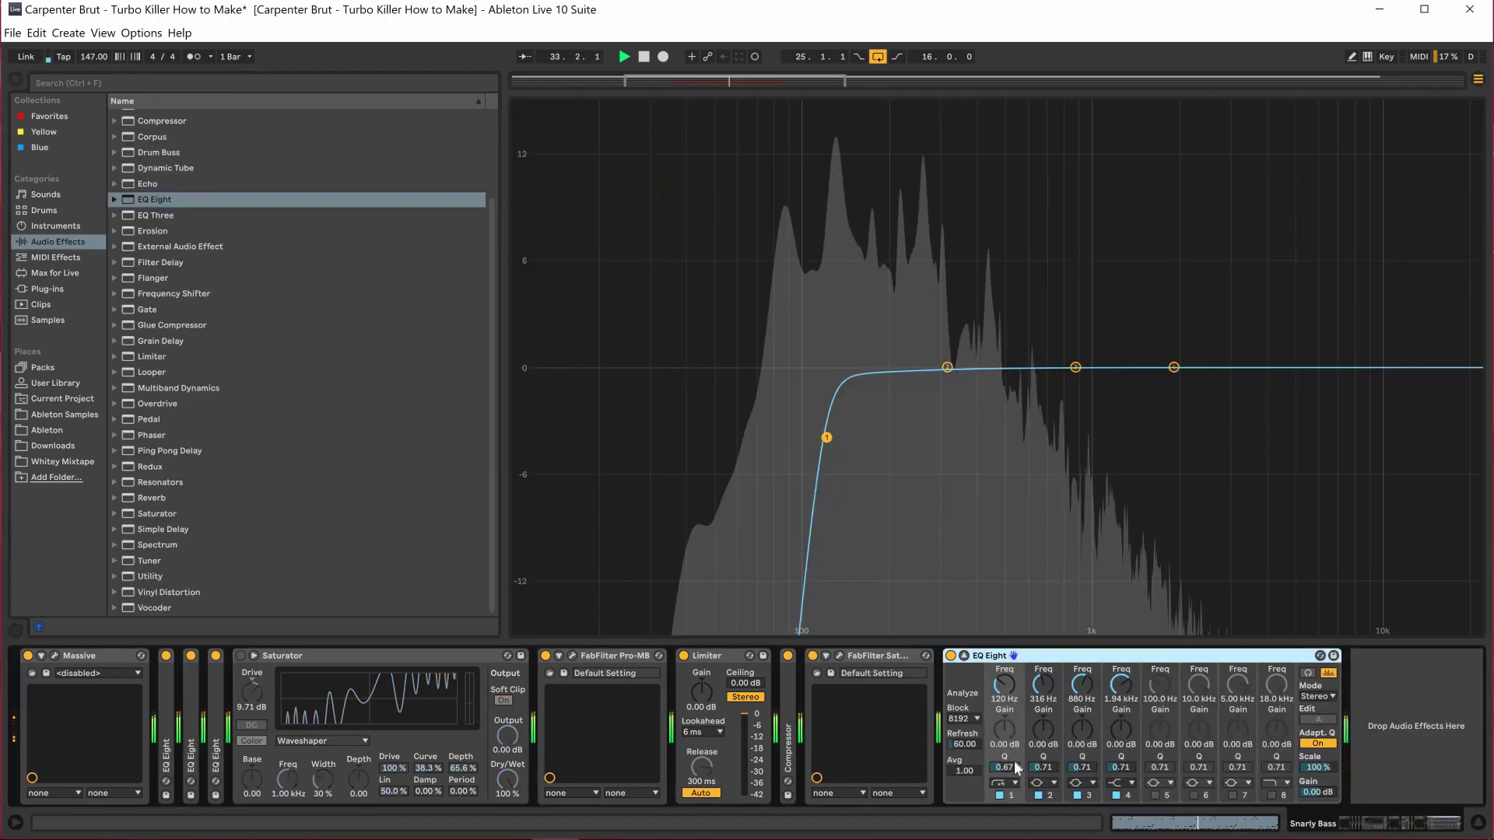
Add an EQ Eight after Saturn with its first band set as a steep high cut at 120 Hz.
left_click(1007, 783)
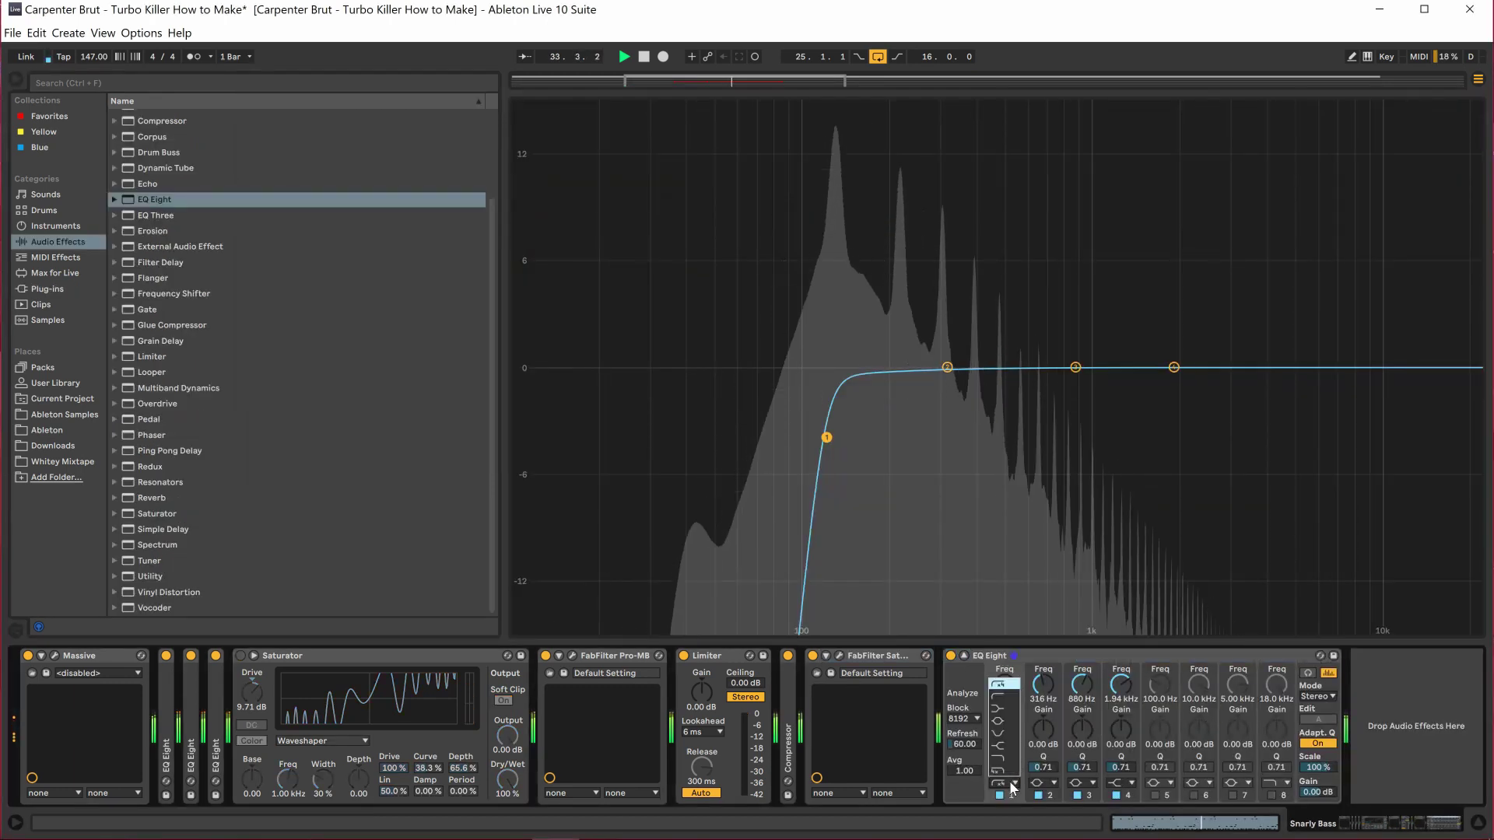
left_click(1010, 773)
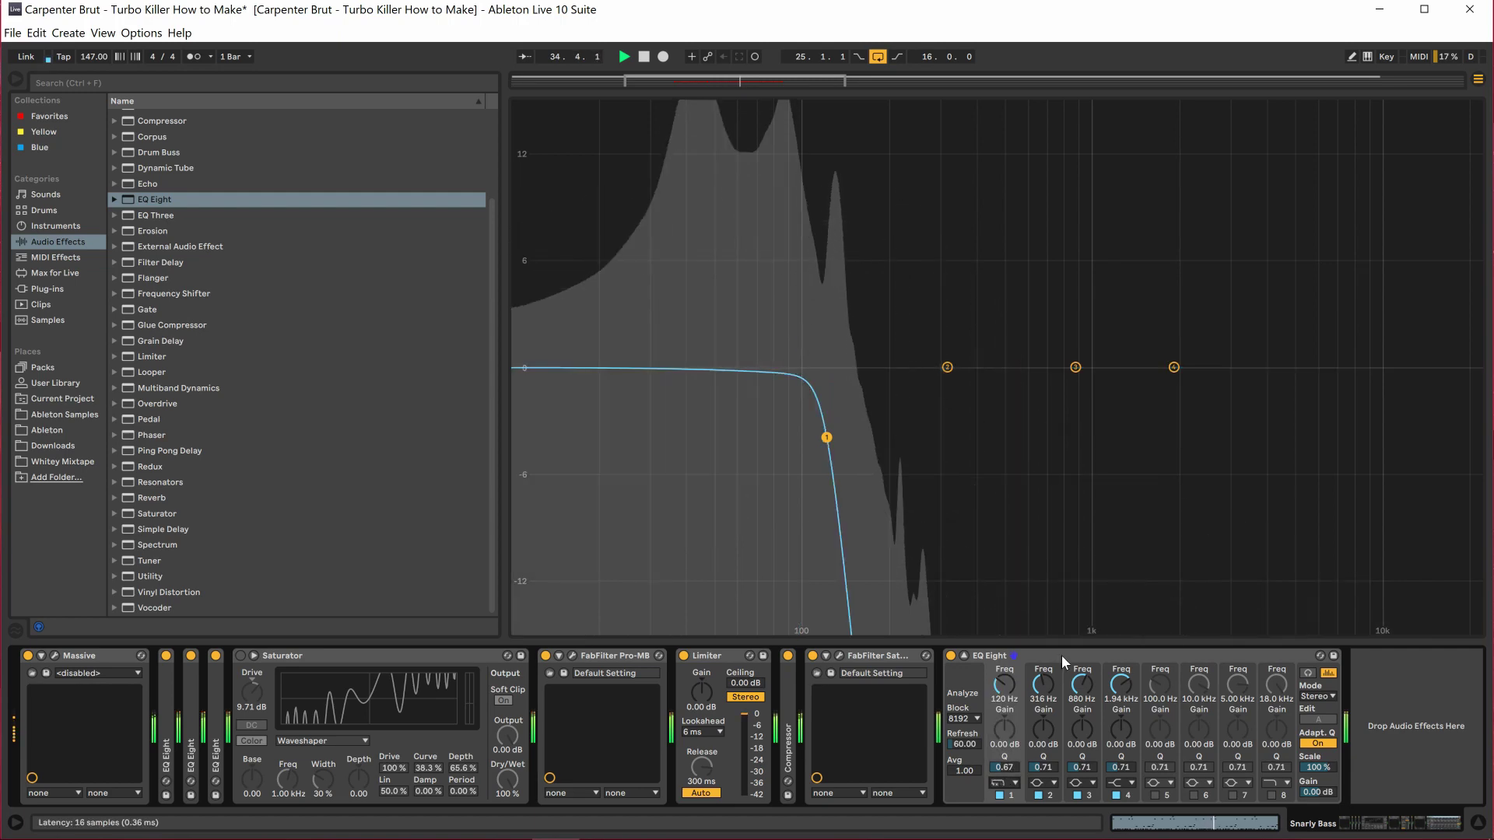
left_click(964, 656)
left_click(963, 656)
left_click(964, 656)
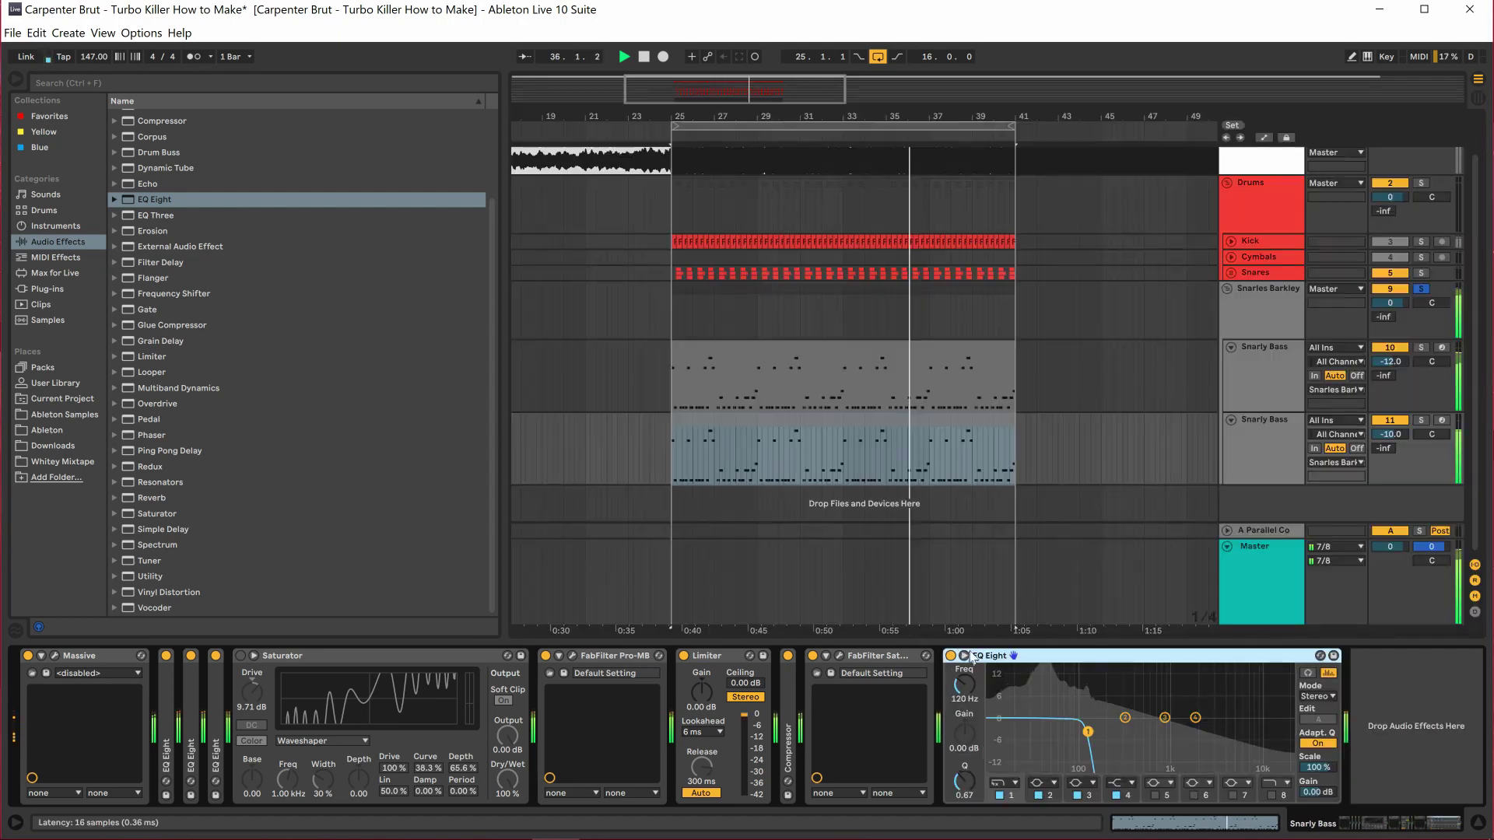
Set the original Snarly Bass track's volume to -8 dB and play both bass layers together with the drums.
left_click(1273, 428)
left_click(1268, 377)
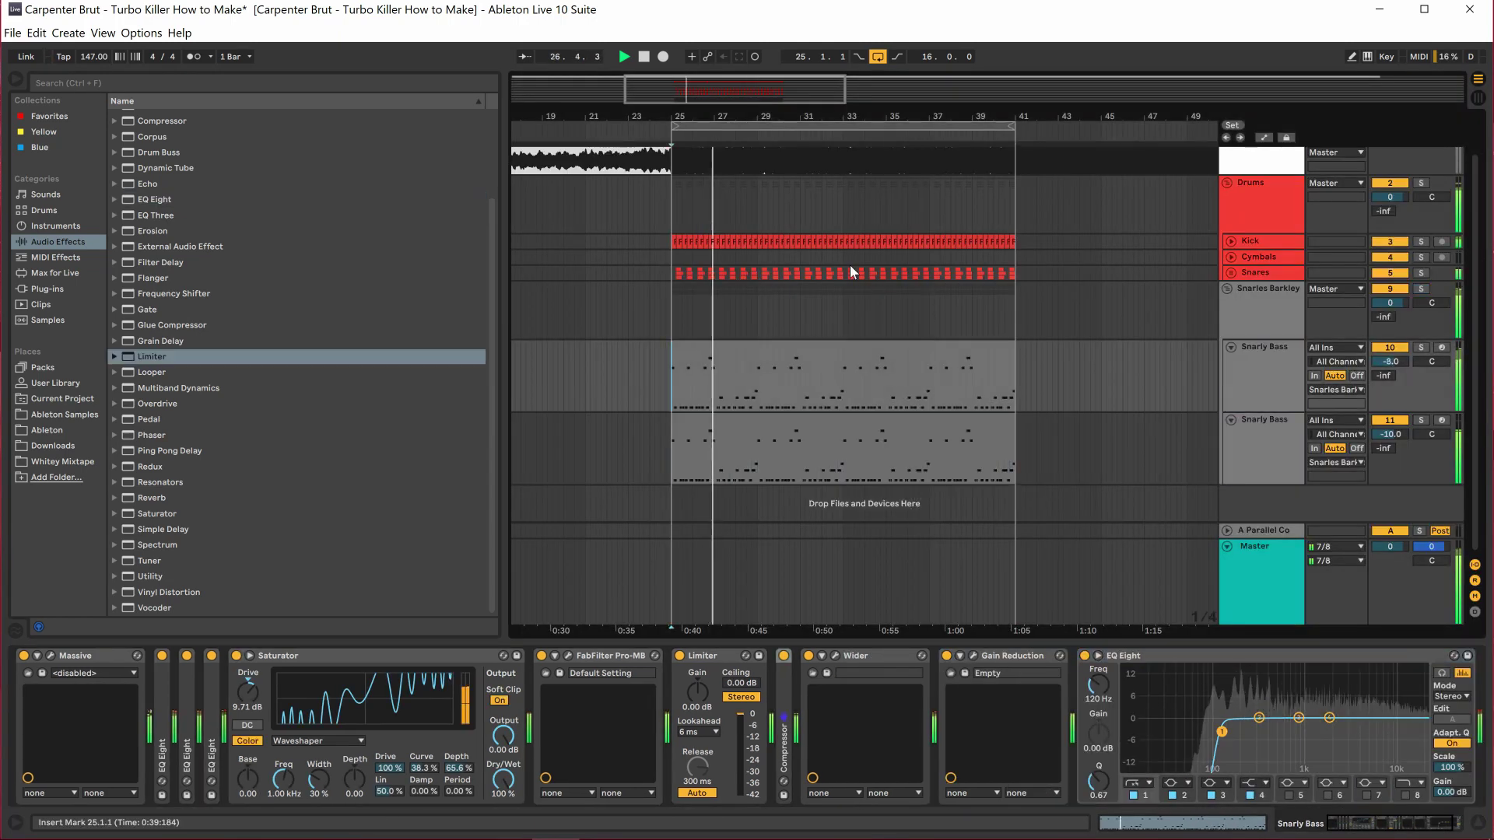
left_click(1298, 221)
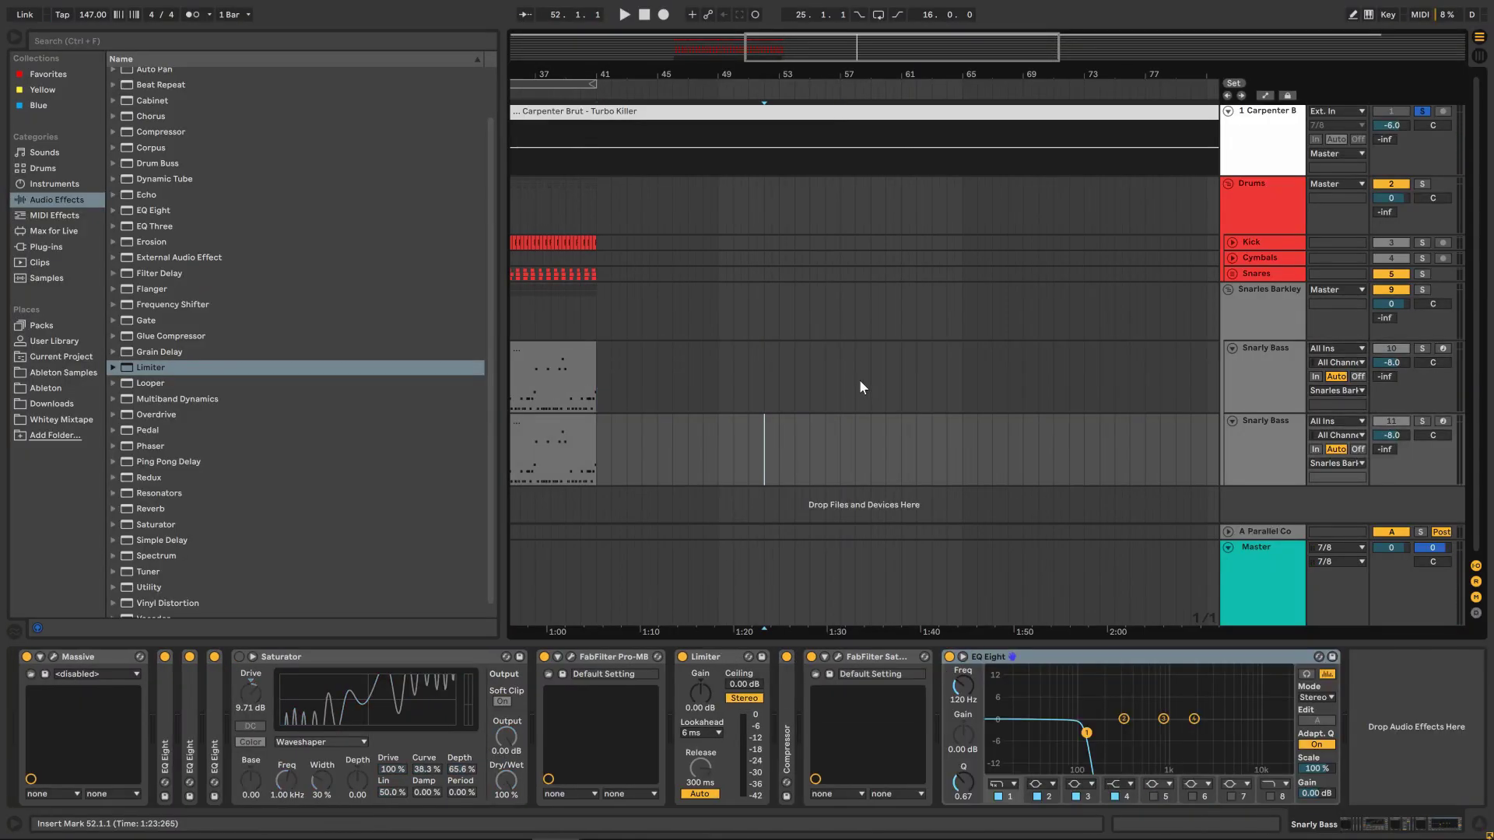
Insert an empty 16-bar MIDI clip from bar 41 to bar 57 on the original Snarly Bass track.
left_click_drag(846, 378, 600, 395)
key("ctrl+shift+m")
scroll(653, 296, "down", 2)
scroll(655, 304, "down", 1)
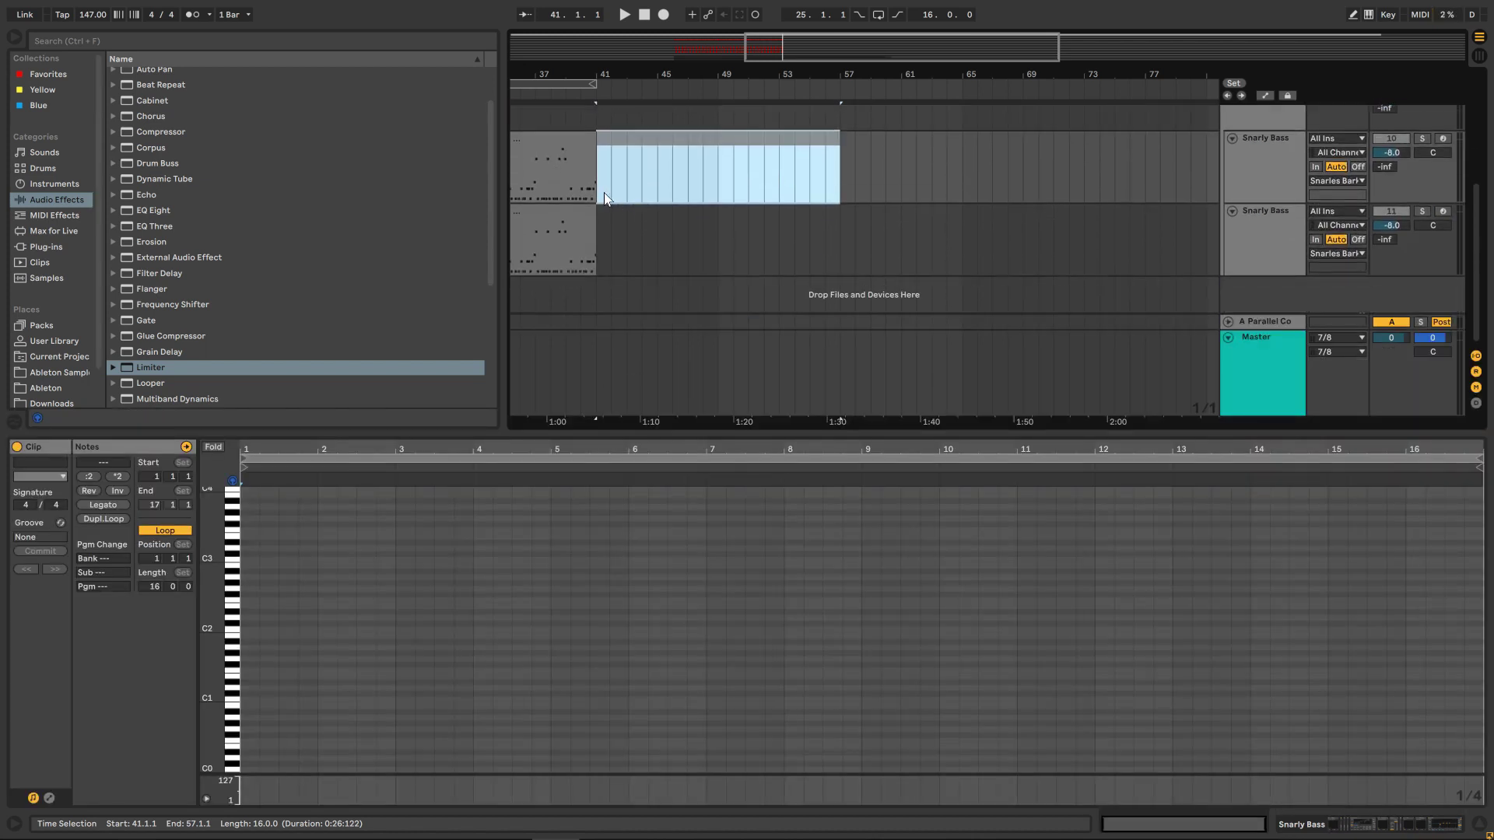
Solo the Snarles Barkley group and play the empty 16-bar bass clip from bar 41.
left_click_drag(852, 52, 816, 49)
scroll(996, 214, "up", 3)
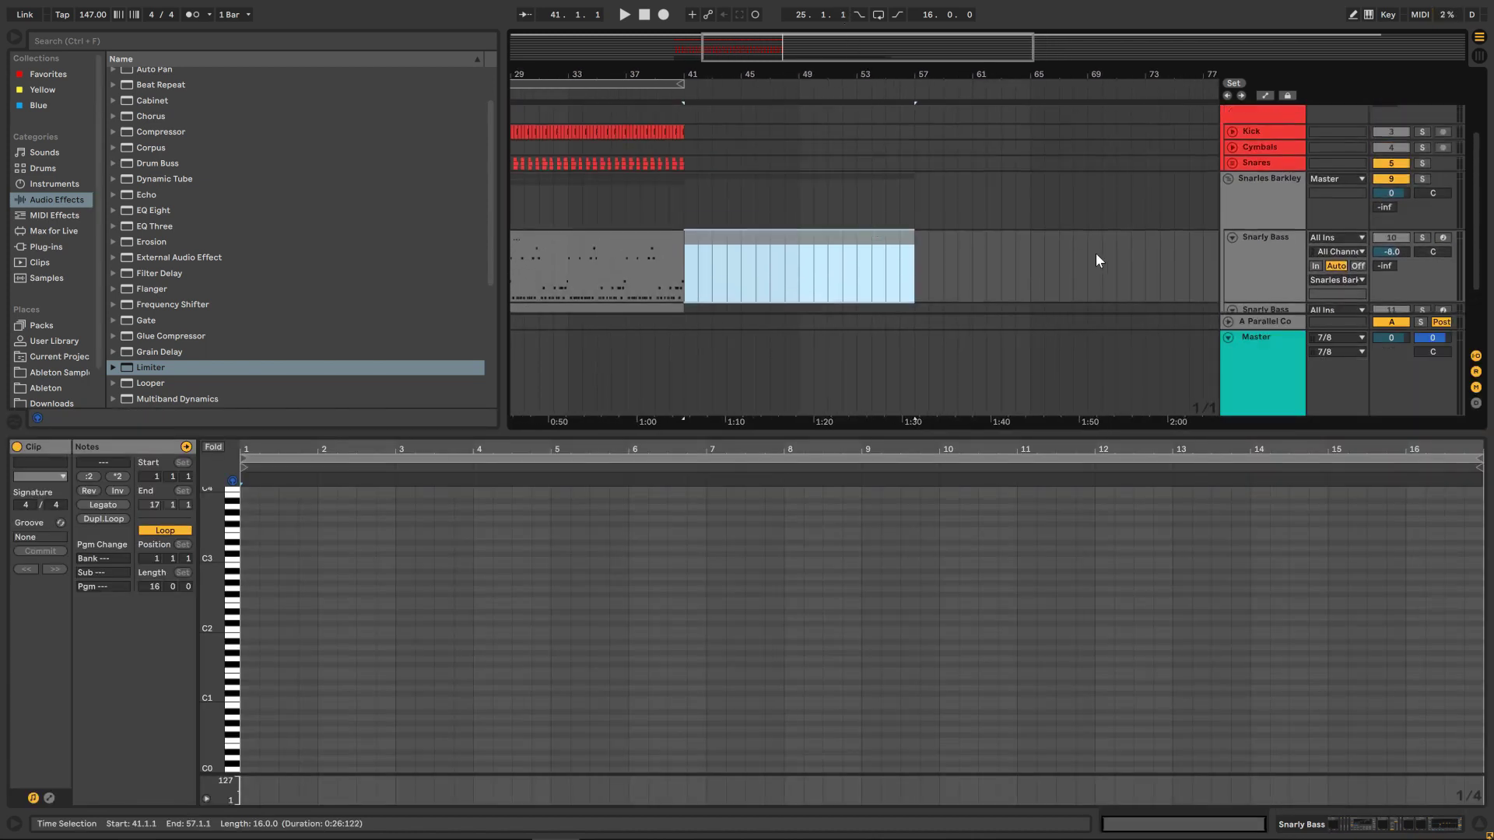
left_click(1421, 180)
key("space")
left_click(770, 254)
scroll(770, 253, "down", 1)
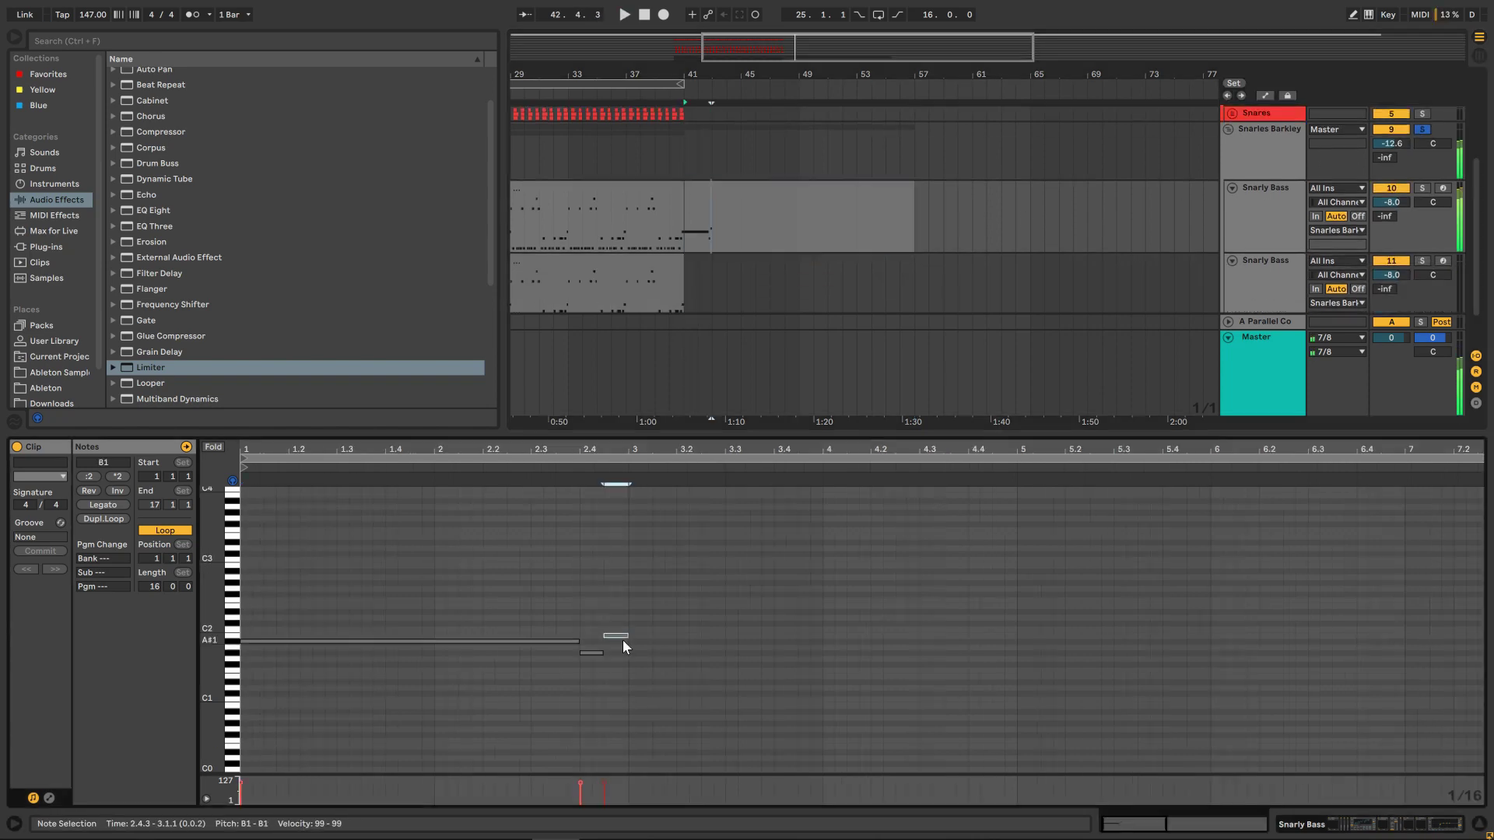
Write bass notes in the empty Snarly Bass clip by duplicating notes and transposing them upward.
key("Up")
key("ctrl+d")
key("Up")
key("space")
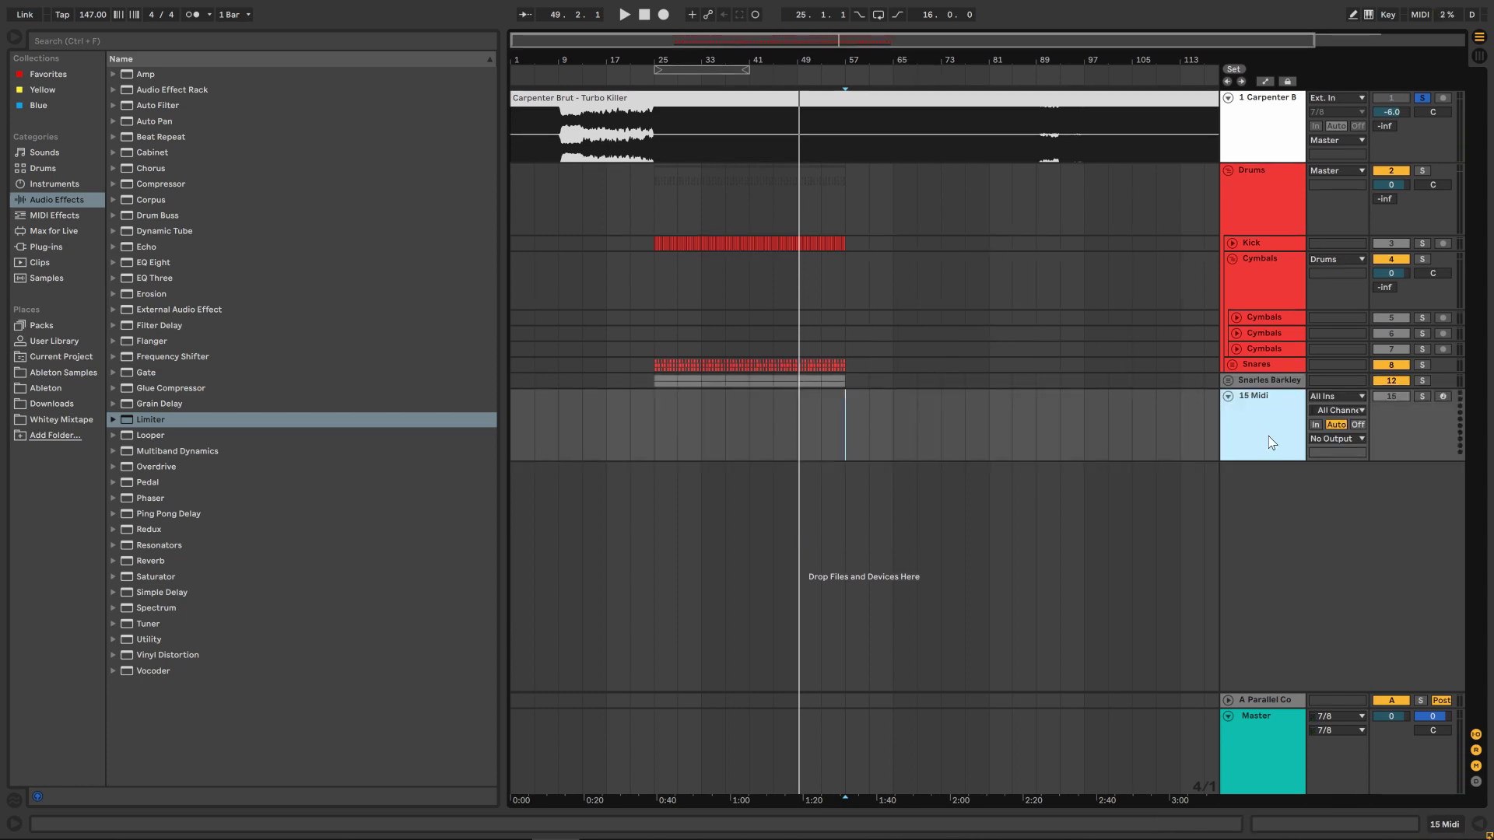
Recolour the new MIDI track below the bass group and load the Serum_x64 plug-in on it.
right_click(1271, 442)
left_click(1466, 691)
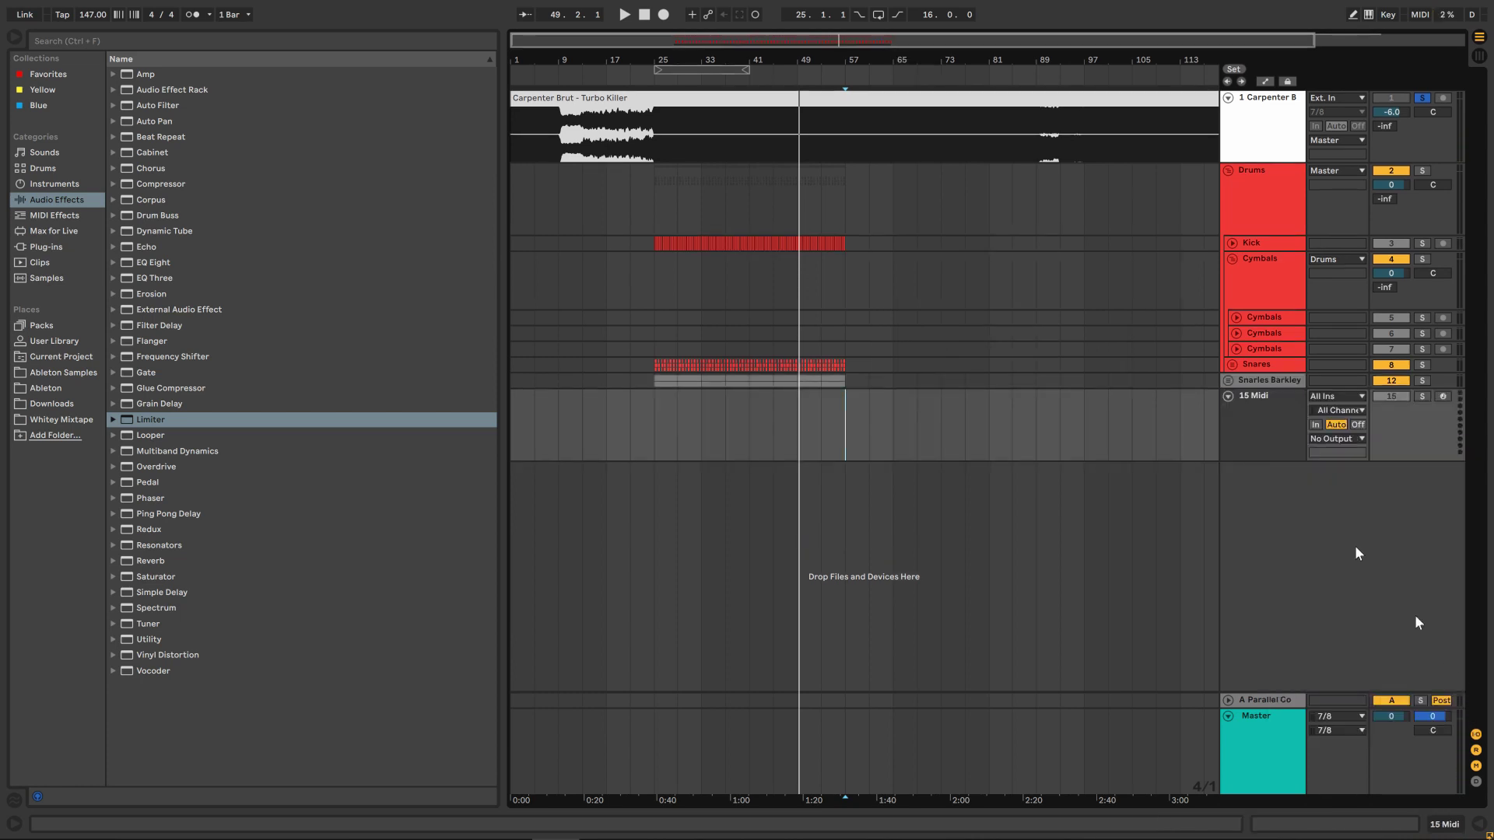
left_click(58, 231)
left_click(84, 244)
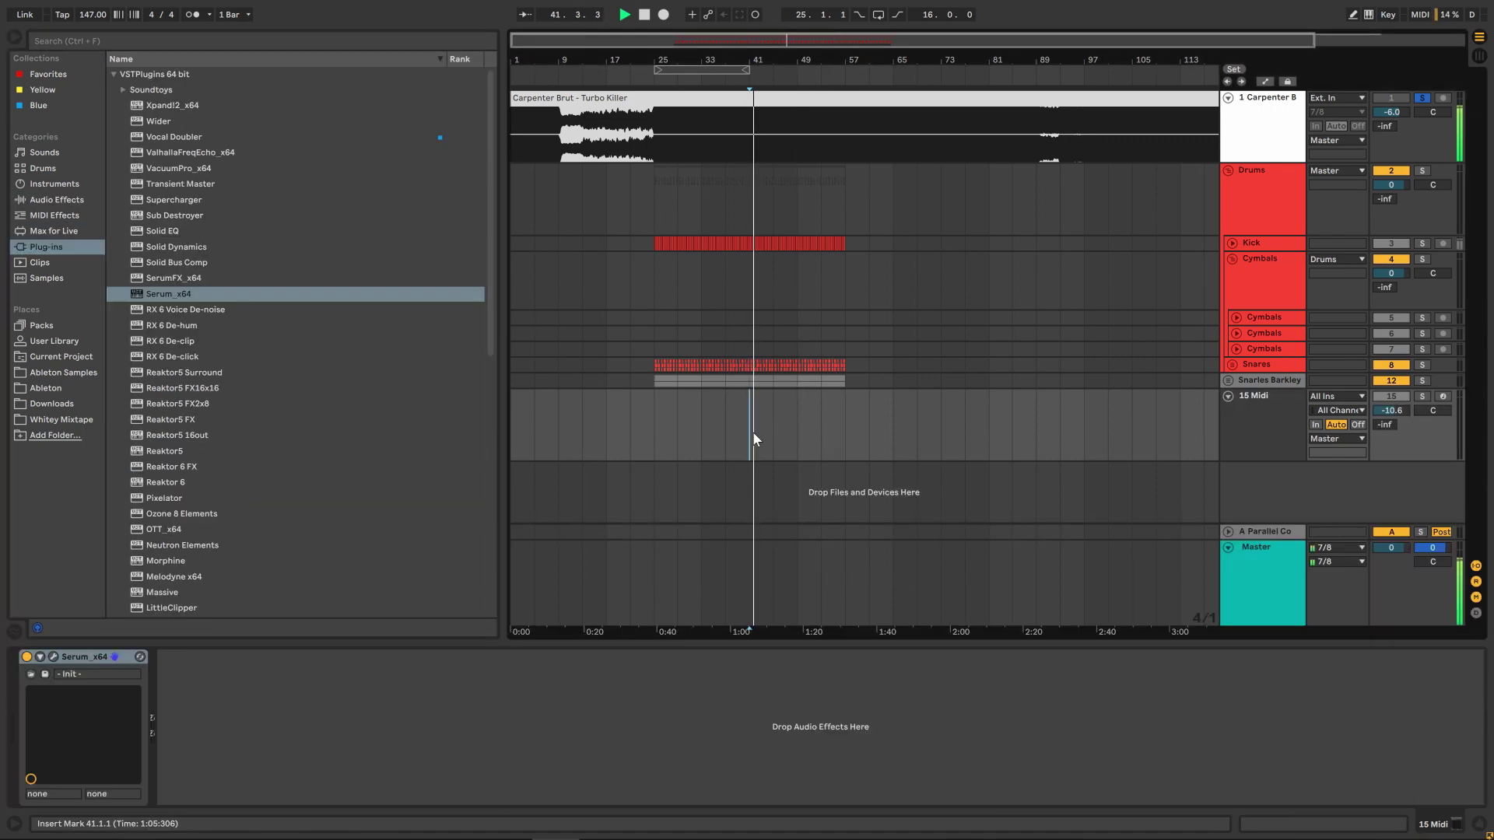
Insert a 16-bar MIDI clip from bar 41 to bar 57 on the Serum track and enter the opening melody notes, starting F3, F3, C4, A#3, F3.
left_click_drag(750, 431, 845, 426)
key("ctrl+shift+m")
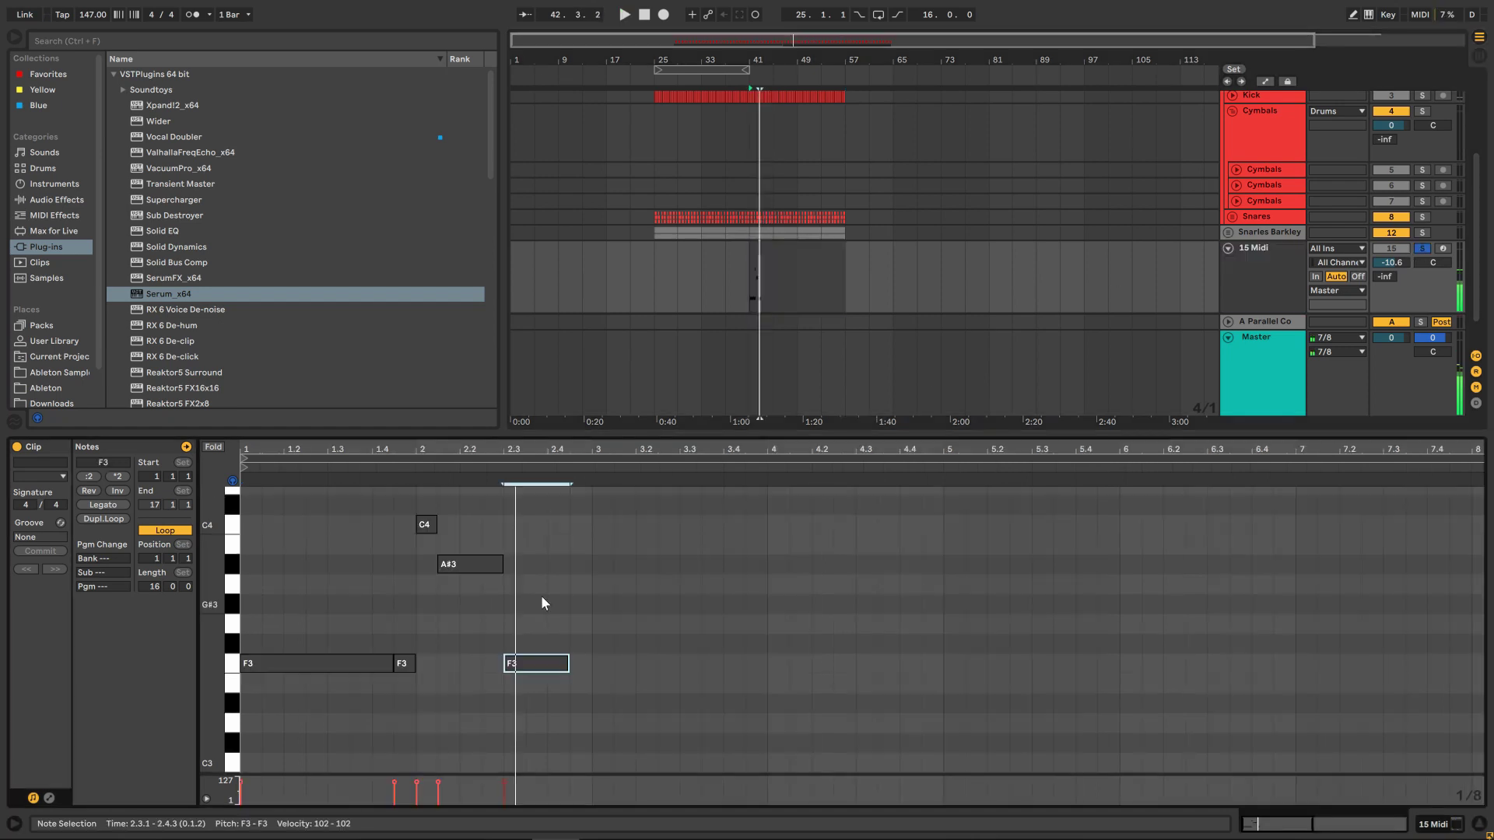
double_click(542, 597)
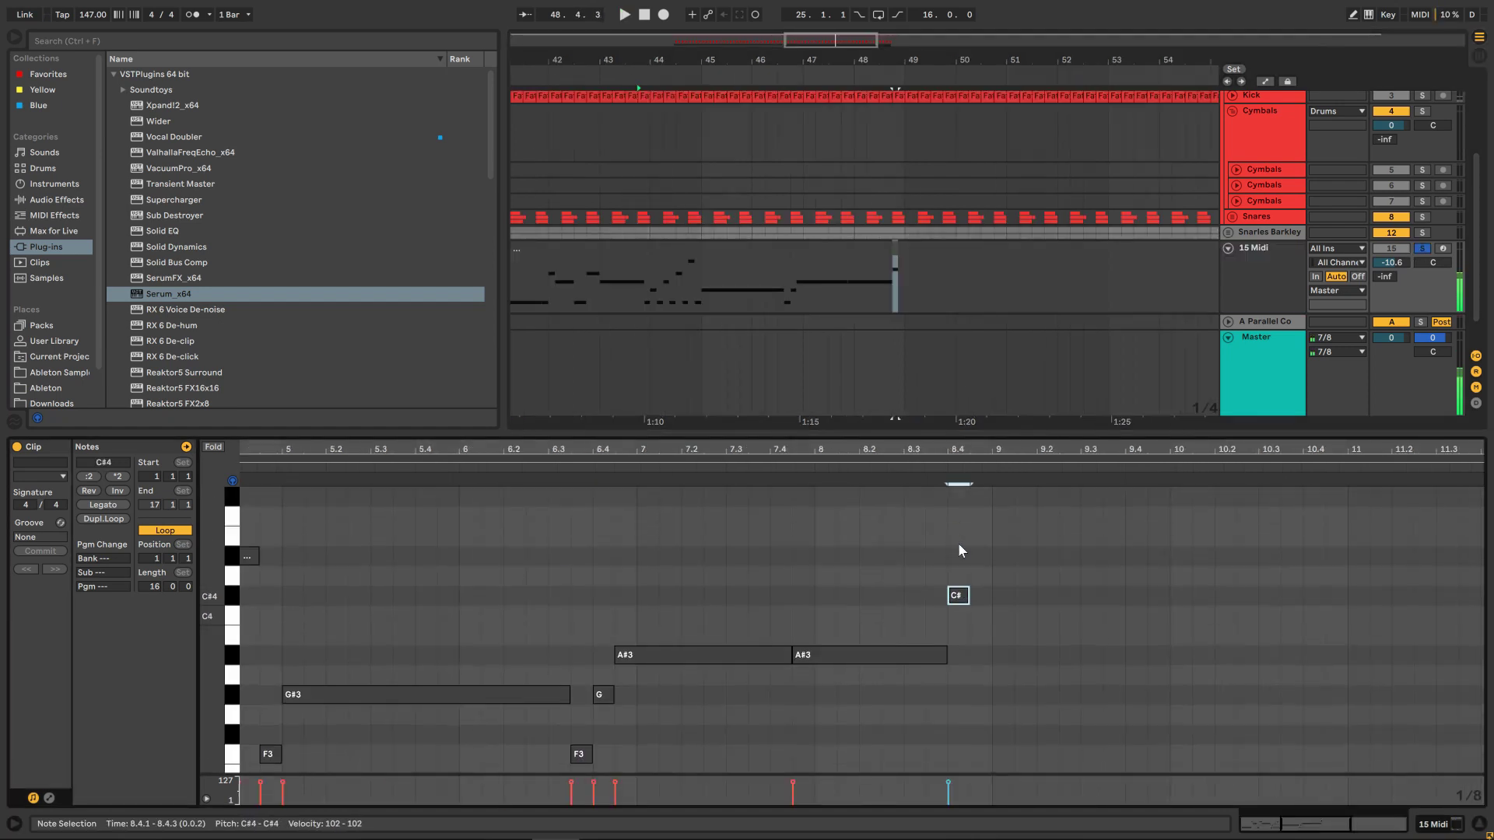
scroll(958, 550, "up", 2)
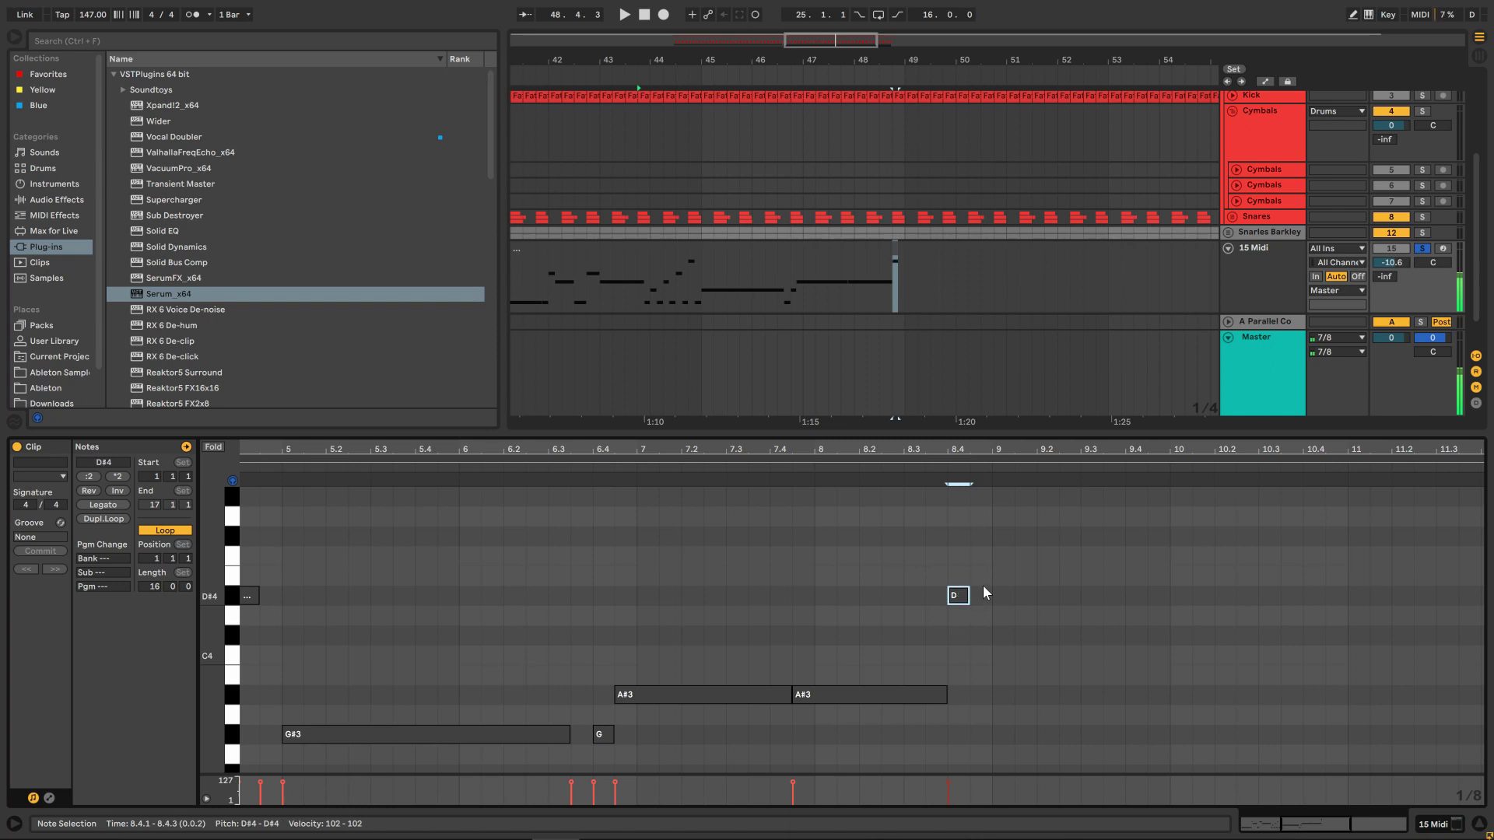
Continue the melody to the clip's end, repeating the opening phrase from bar 9 and rising to higher held notes in the last bars.
left_click(982, 566)
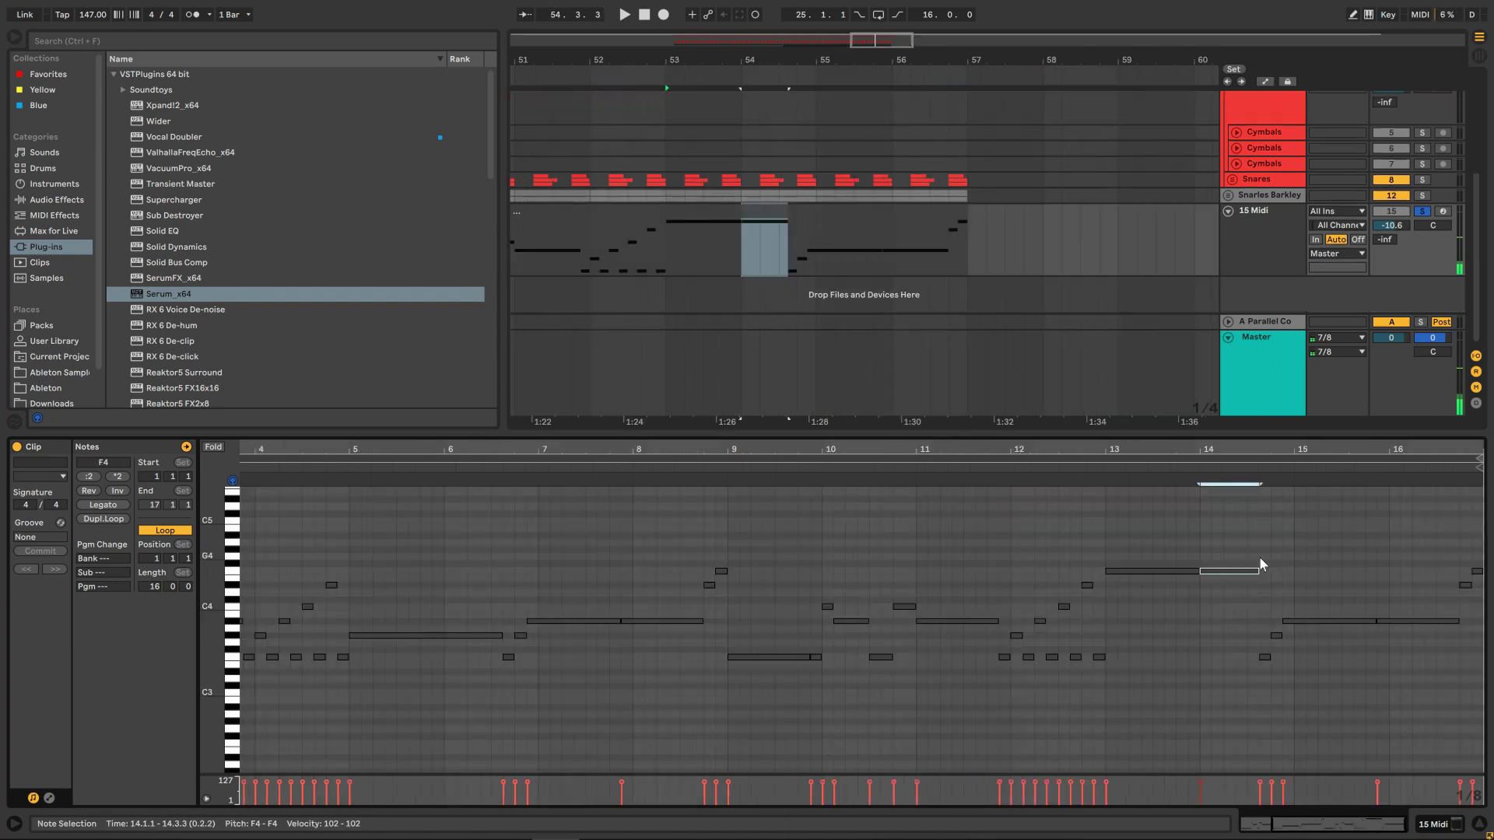
key("shift+Down")
key("Up")
key("Up")
key("Up")
key("Up")
key("Up")
key("Up")
key("Up")
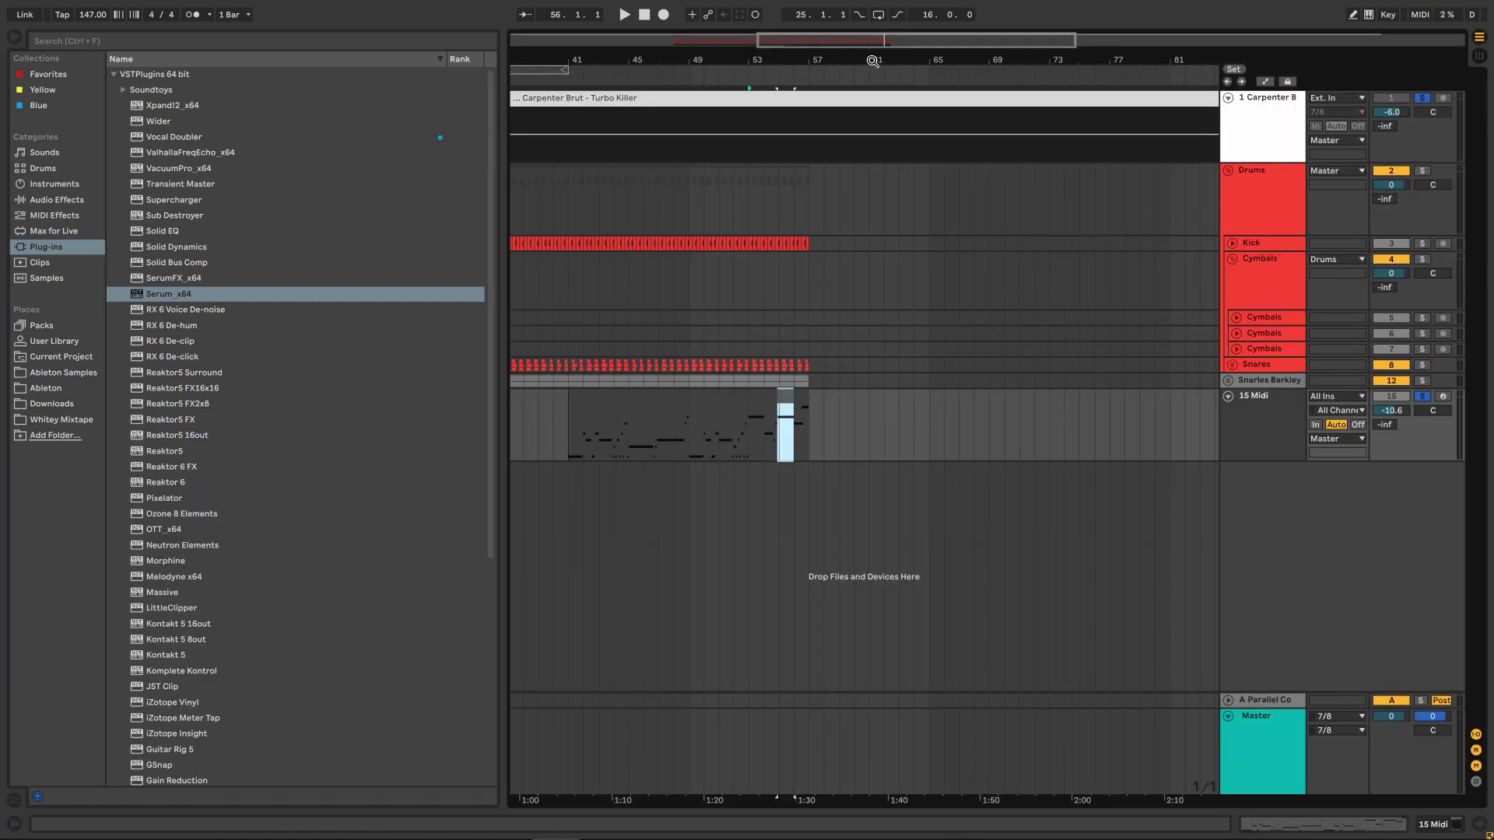
key("minus")
left_click(774, 396)
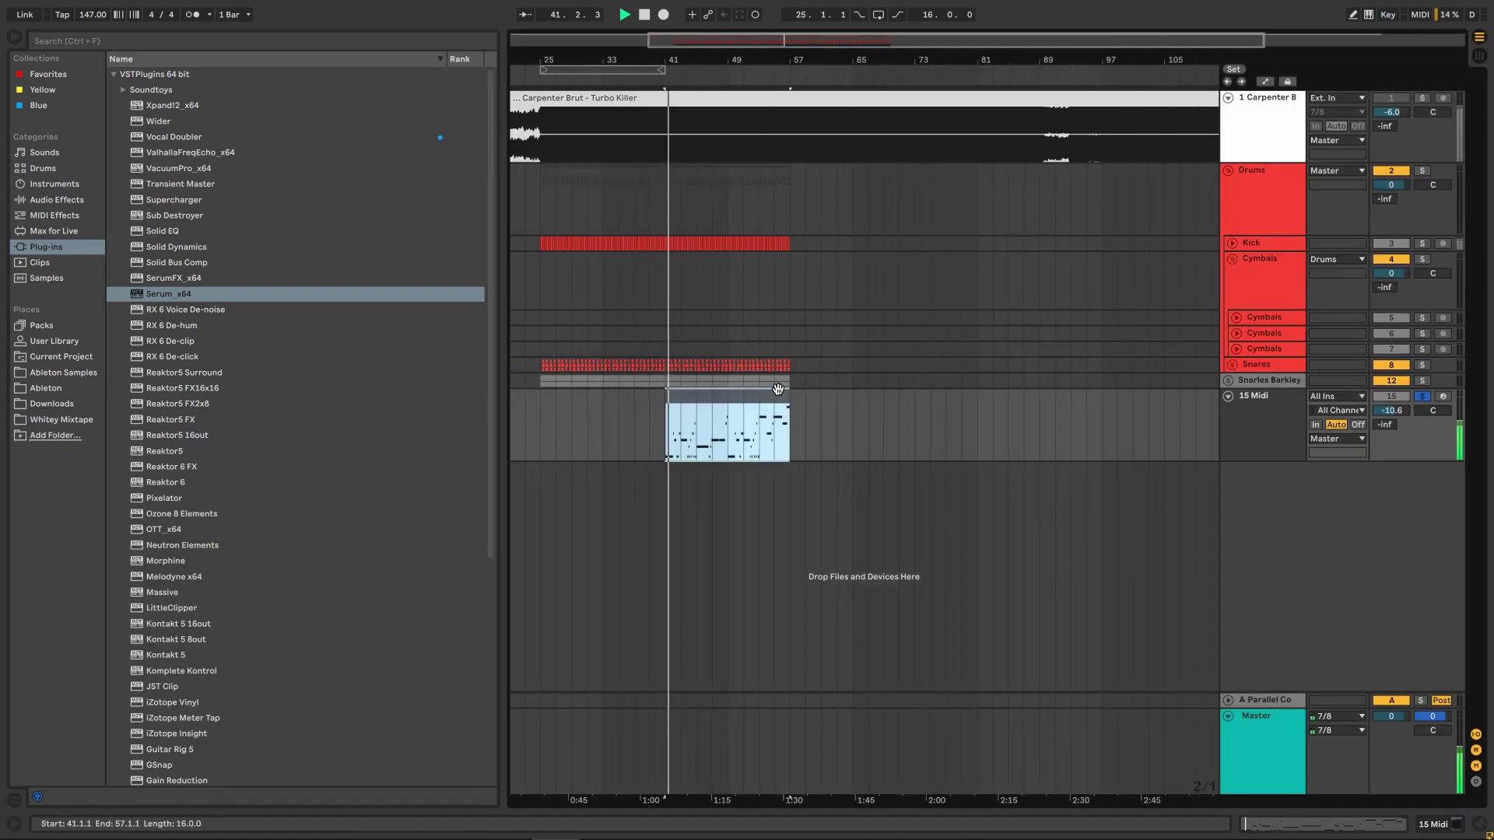
Check the melody against the metronome and shift bar 2's second F3, its last C4 and the start of the following A#3 an eighth earlier.
left_click(200, 14)
double_click(701, 403)
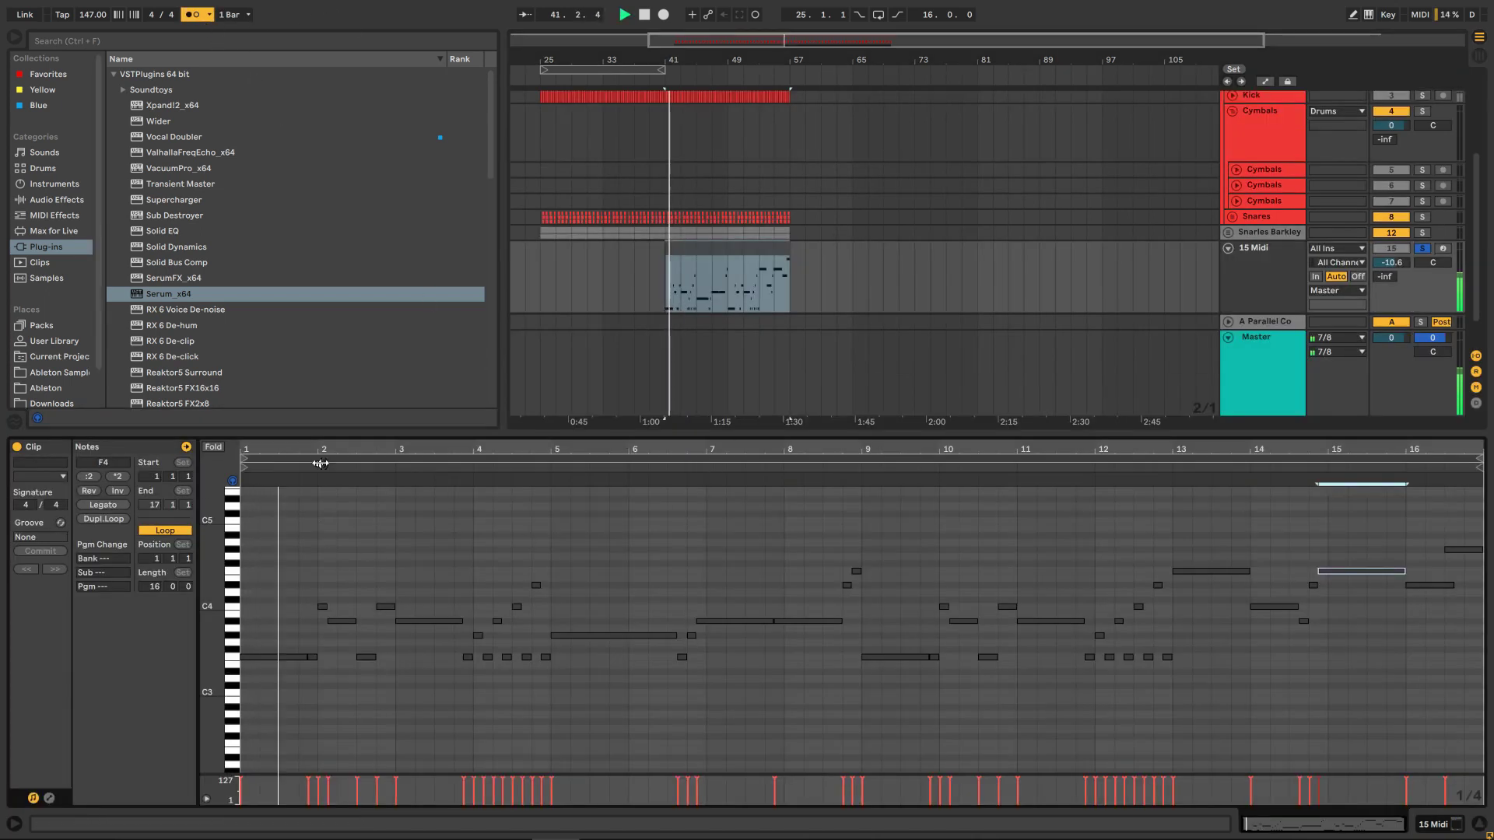
key("space")
key("space")
left_click_drag(657, 450, 572, 451)
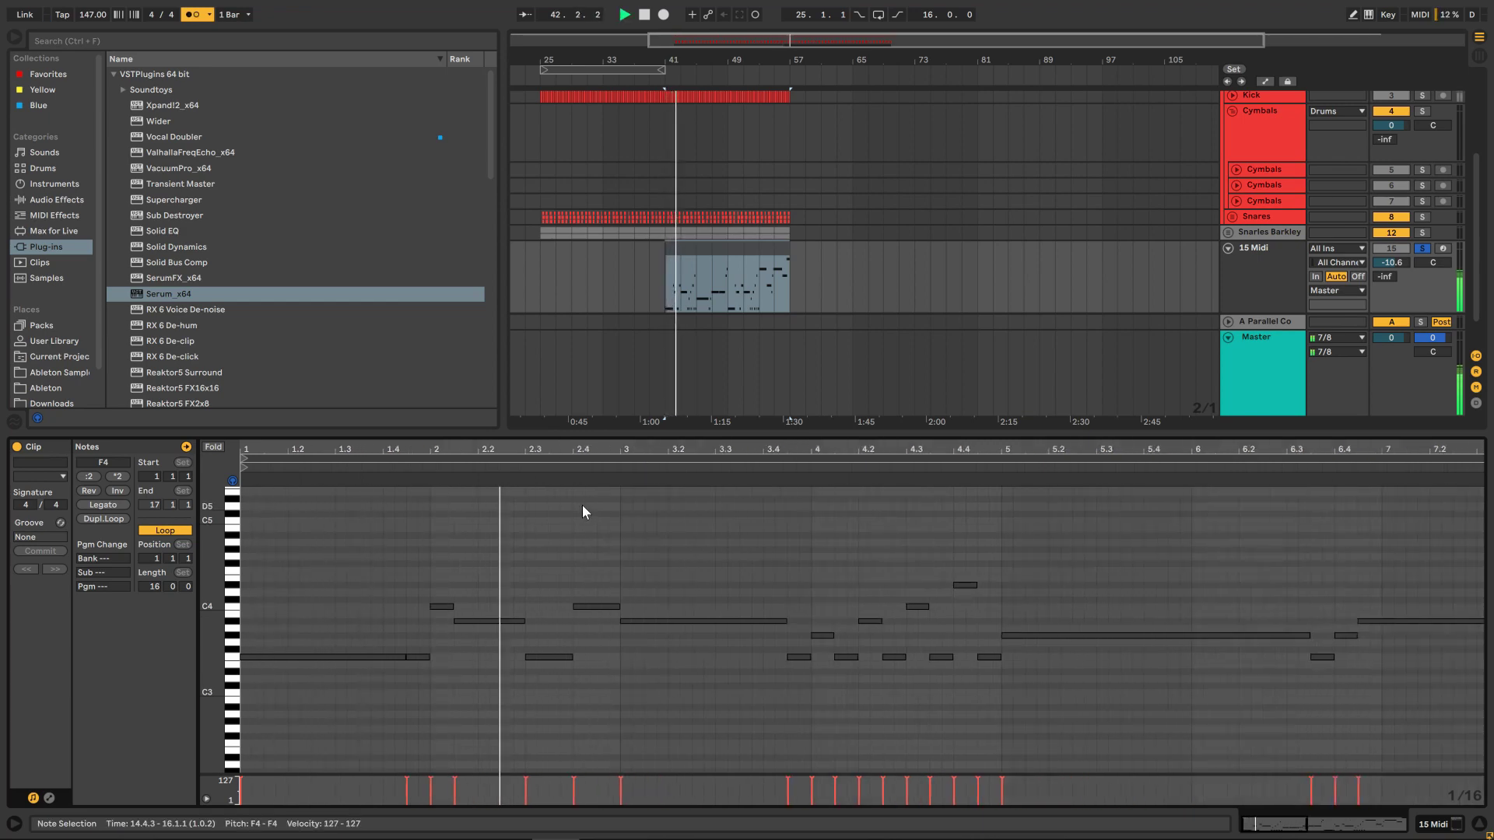
left_click(551, 658)
left_click_drag(561, 660, 585, 661)
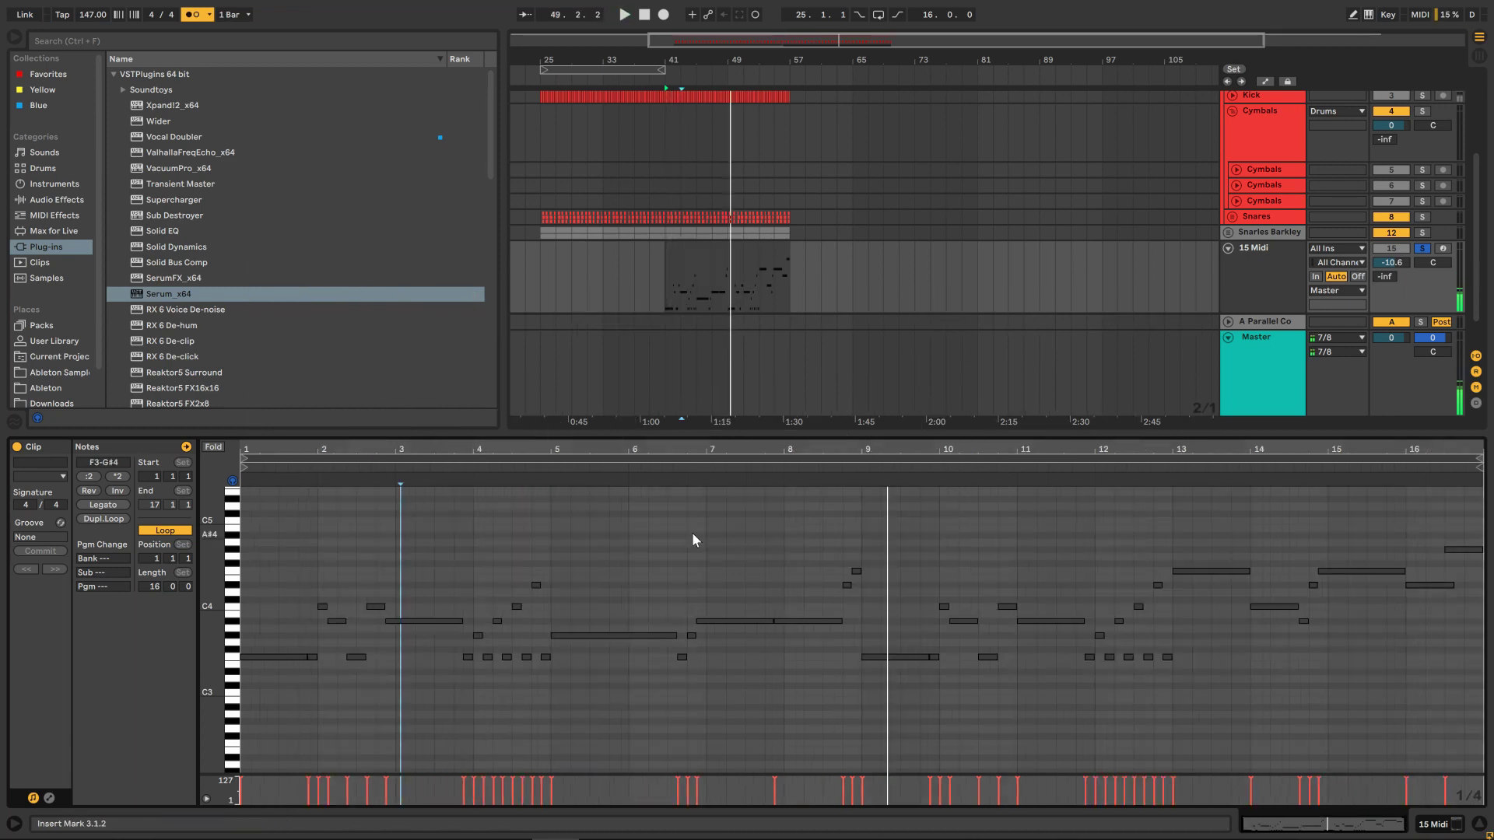
key("space")
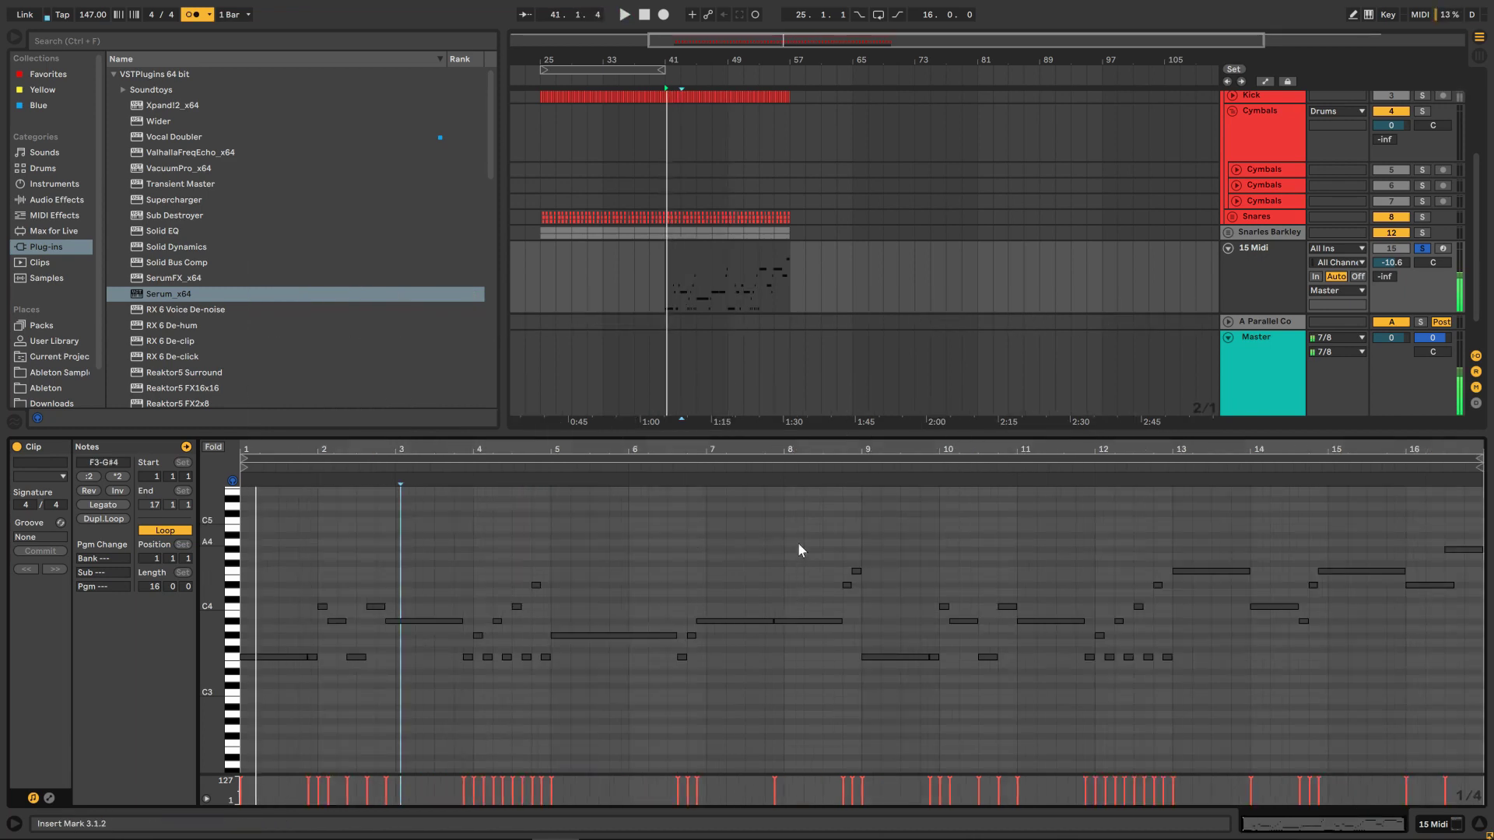
Draw a Pitch Bend envelope in the melody clip that ramps up across the held A#3 before bar 9 and falls back to zero.
left_click_drag(796, 561, 795, 673)
left_click(49, 798)
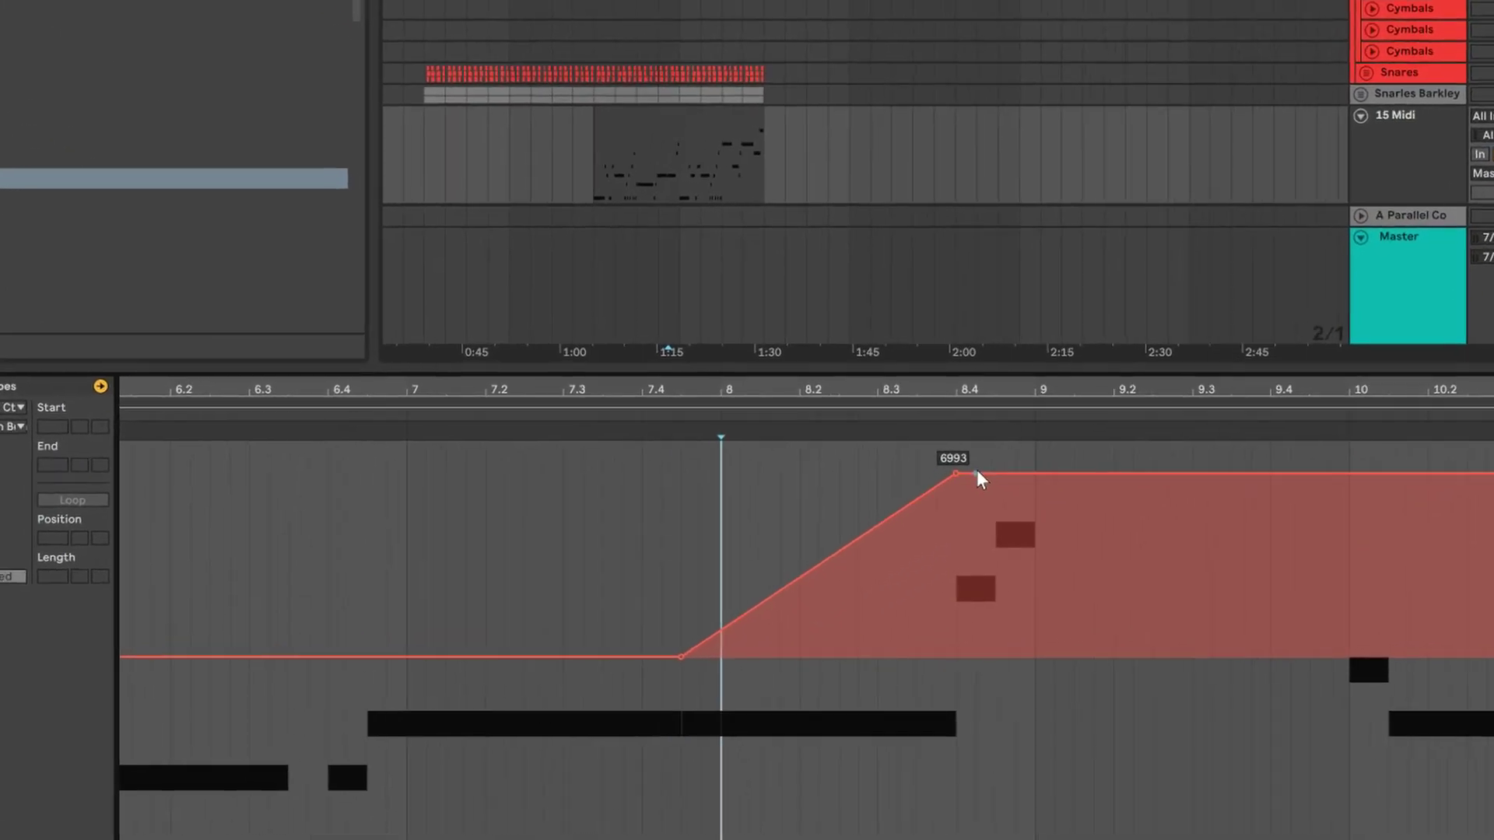
left_click_drag(978, 478, 1093, 694)
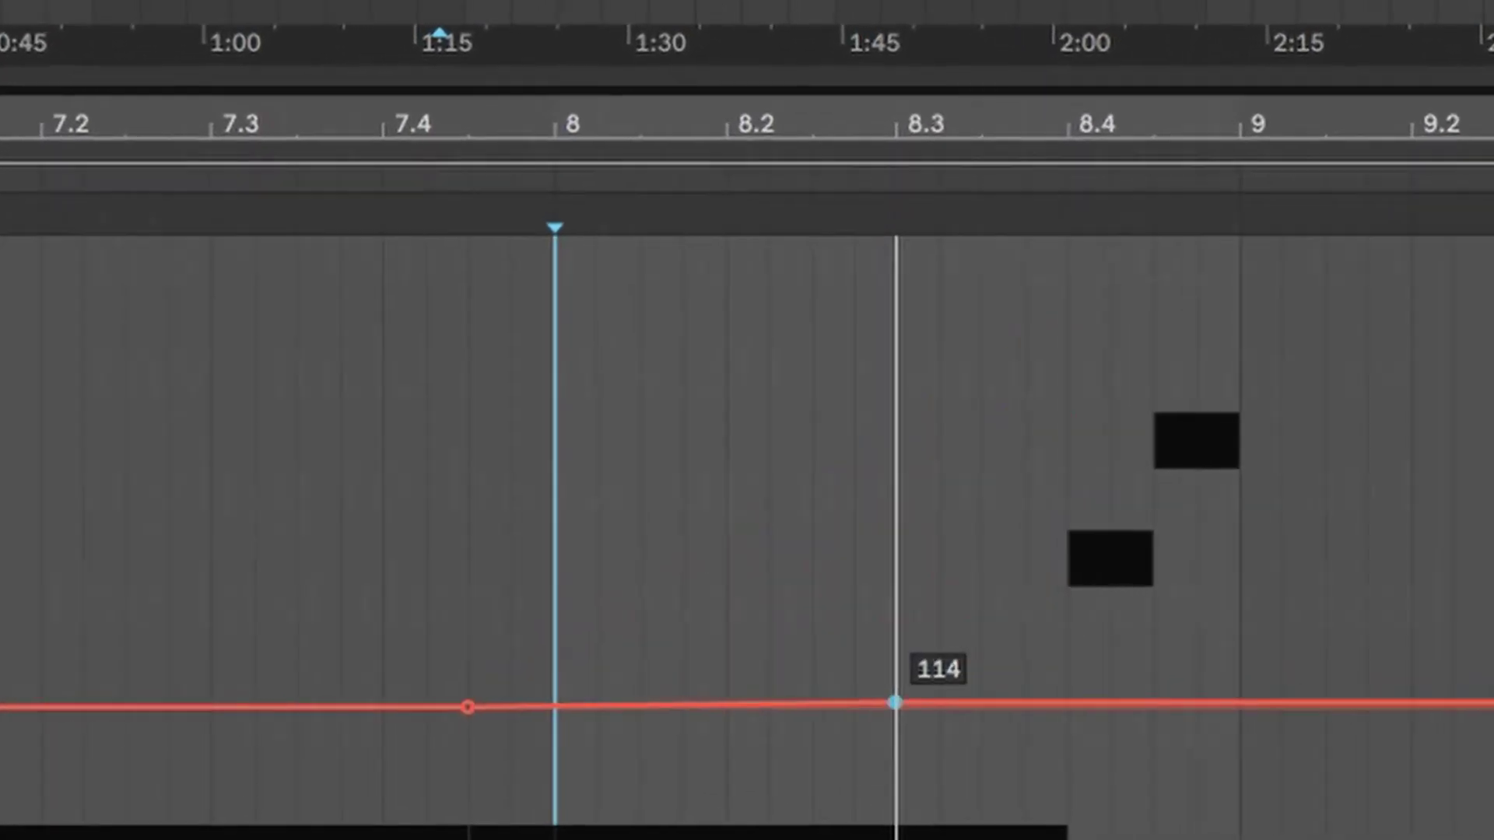
left_click_drag(894, 701, 1195, 751)
left_click_drag(931, 642, 931, 642)
left_click_drag(1114, 447, 1027, 449)
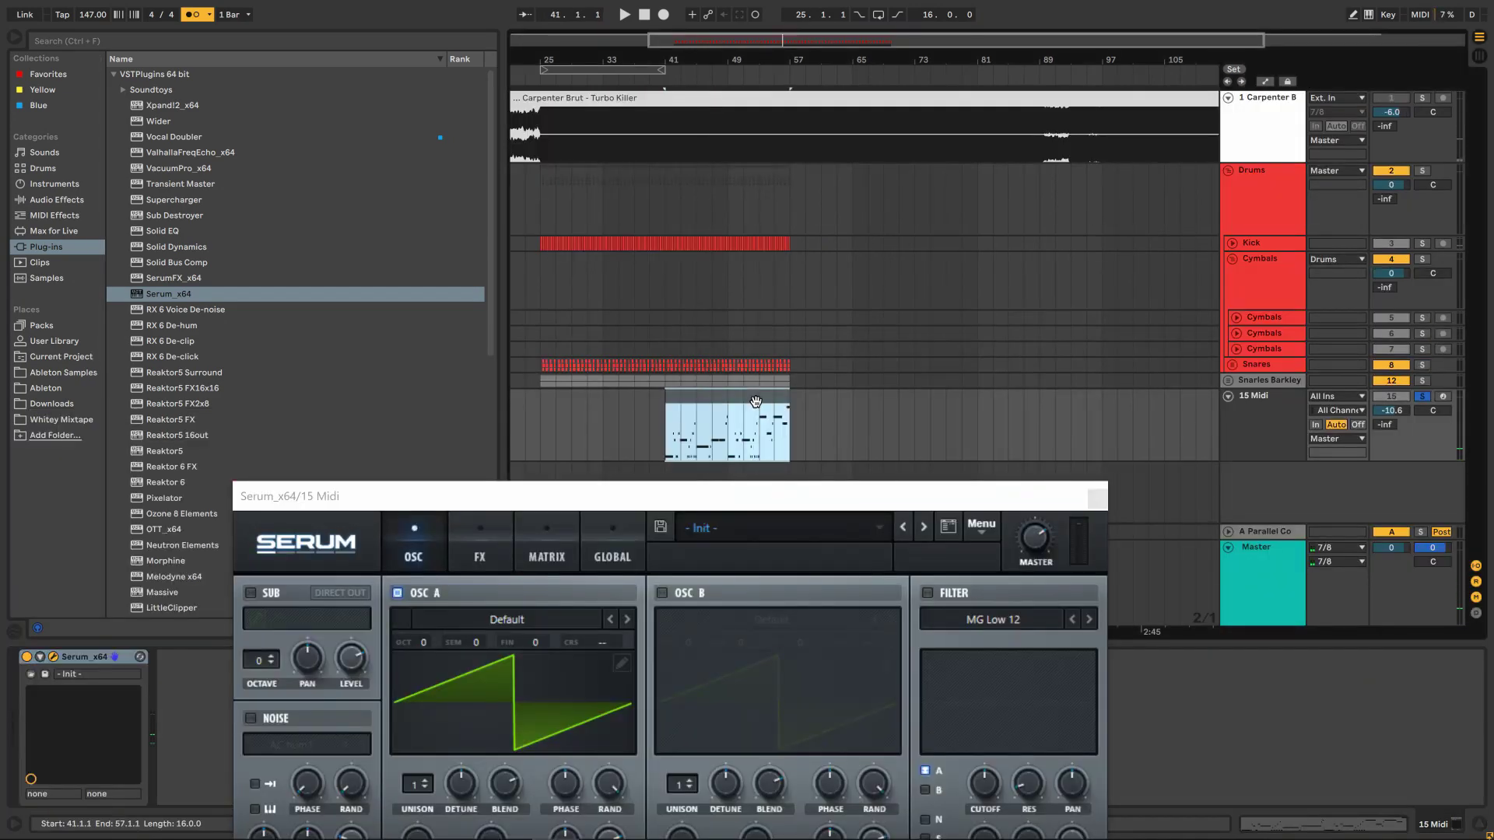
Loop the 16-bar melody clip, play it with Serum's window open, and turn off the metronome.
key("ctrl+l")
left_click_drag(820, 508, 915, 77)
key("space")
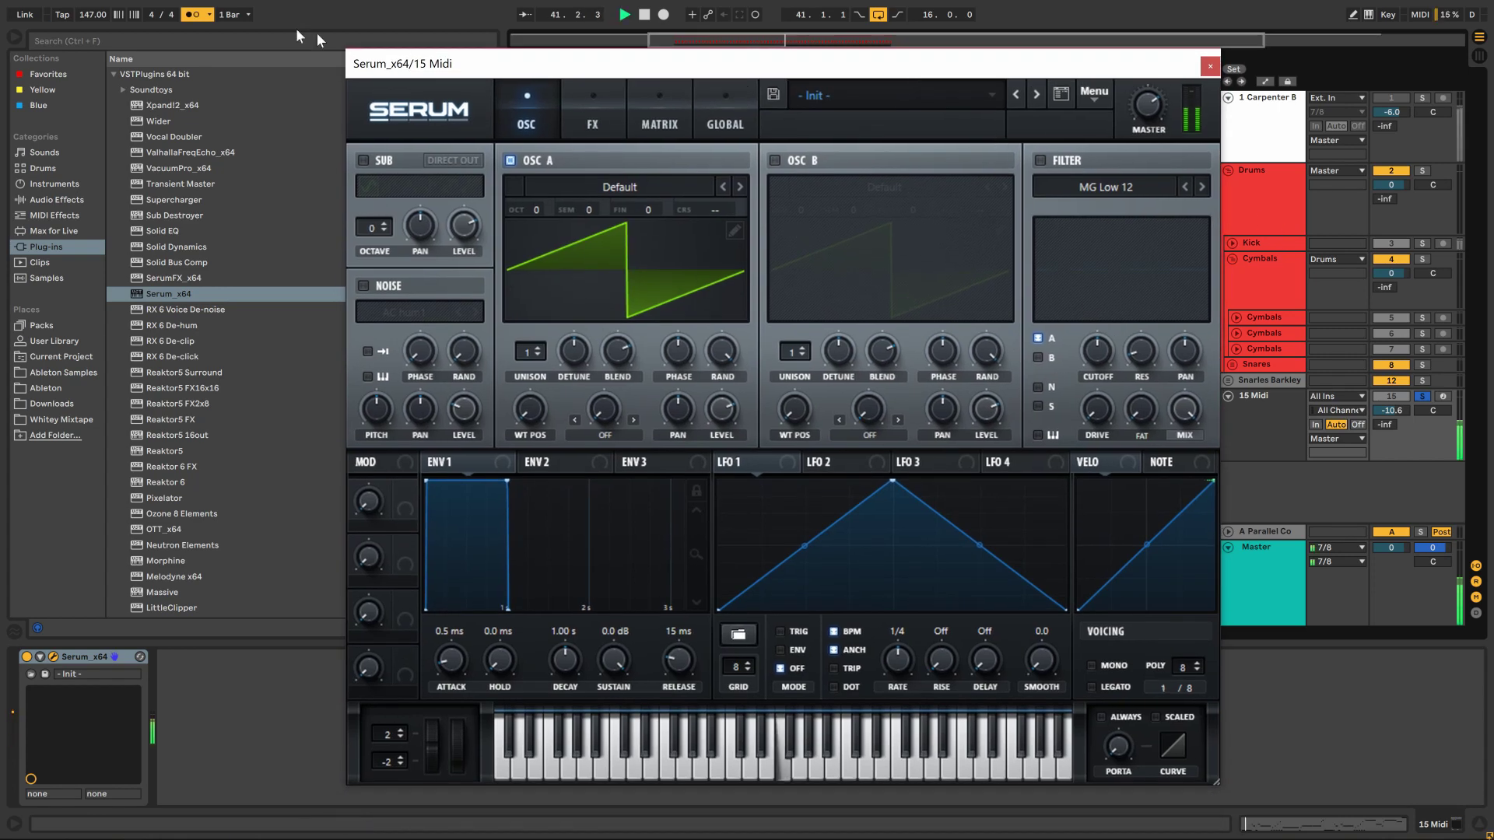
left_click(191, 14)
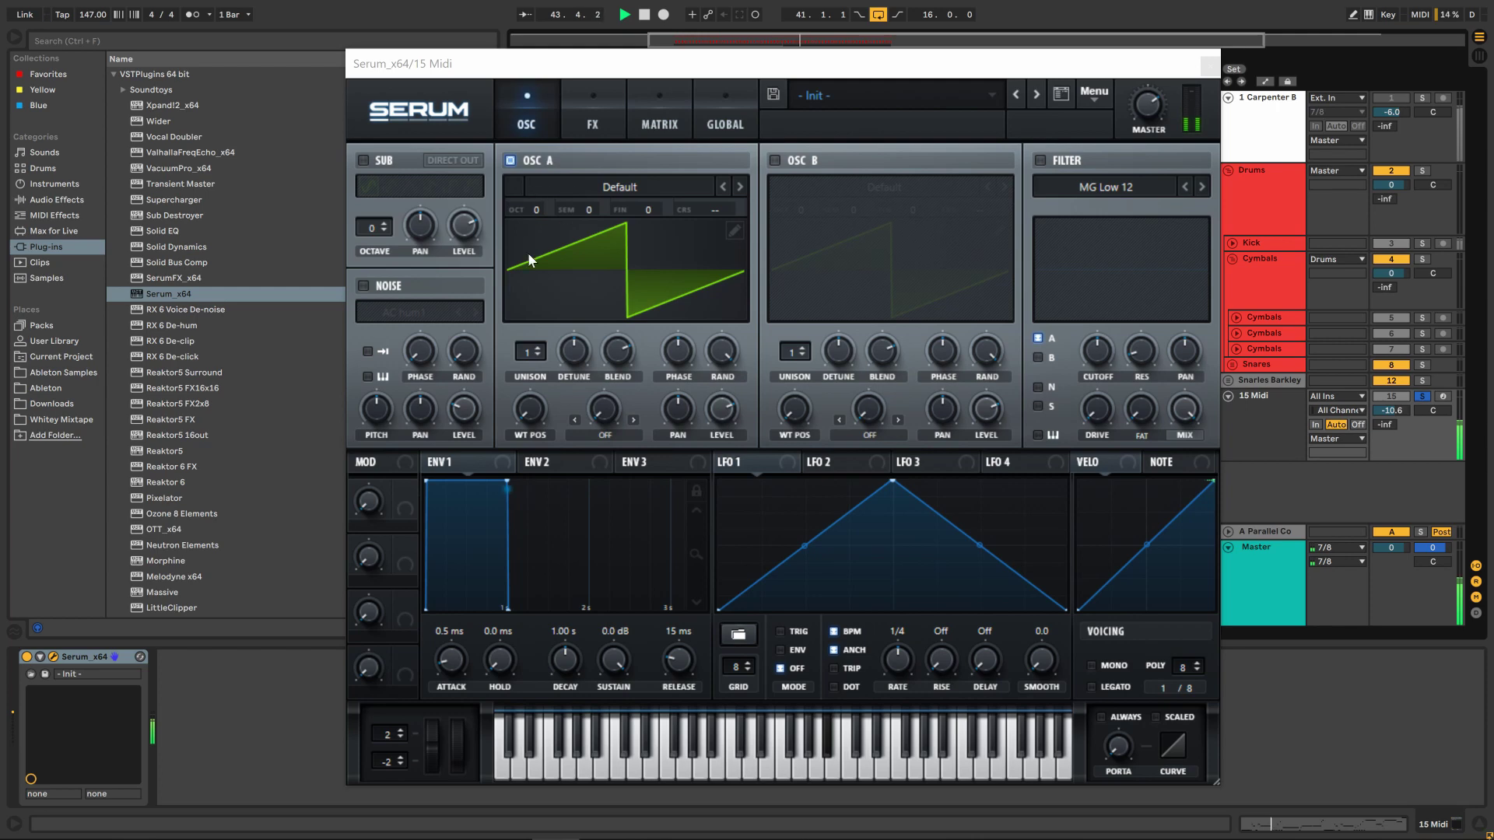
Try a saw-shaped sub oscillator in Serum, adjusting its level, and switch it off again.
left_click(366, 159)
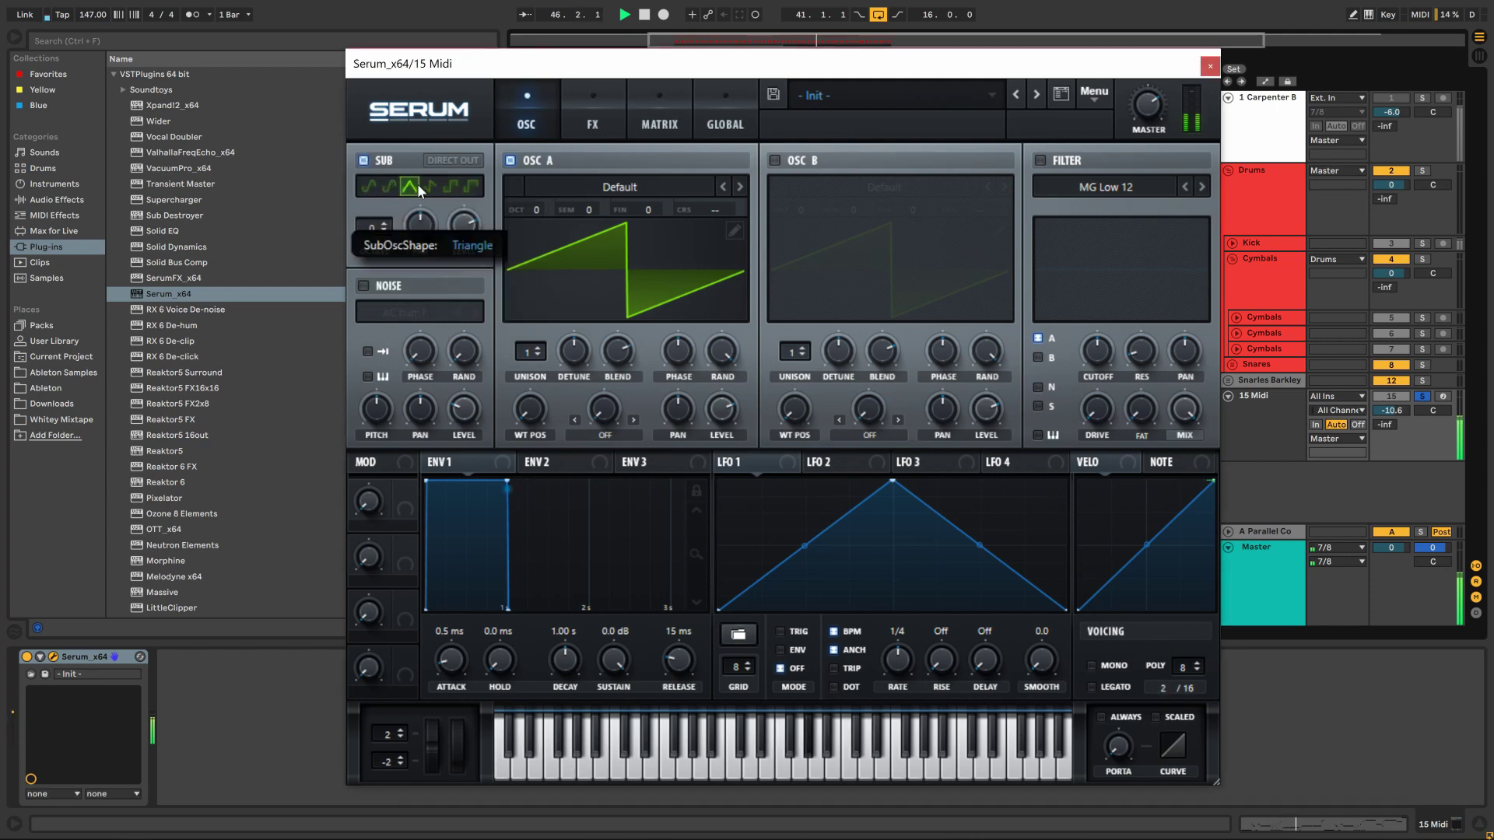
left_click(427, 185)
left_click_drag(458, 228, 466, 333)
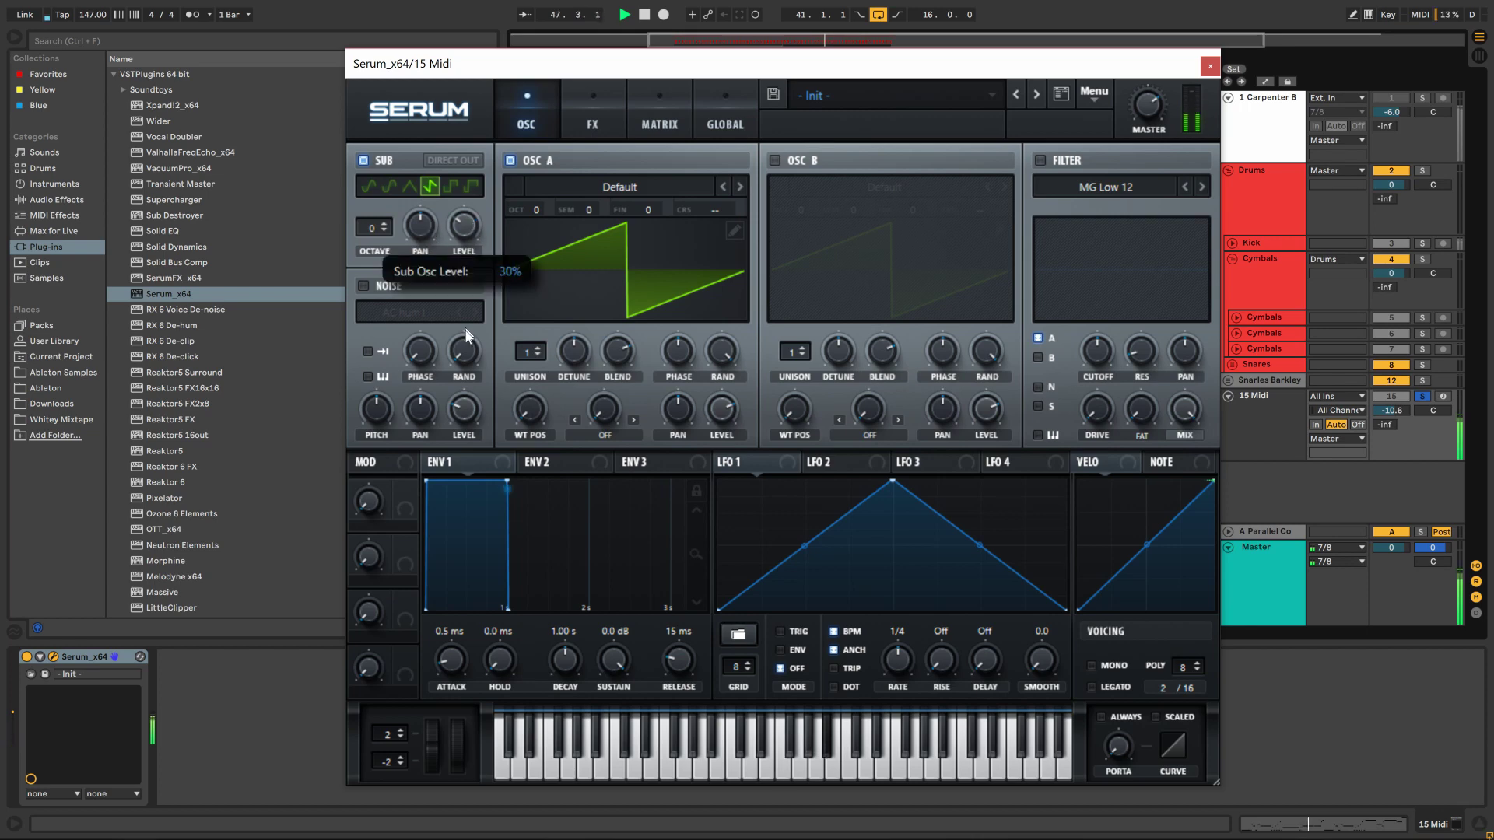
mouse_move(418, 230)
left_mouse_down()
mouse_move(404, 281)
mouse_move(415, 244)
left_mouse_up()
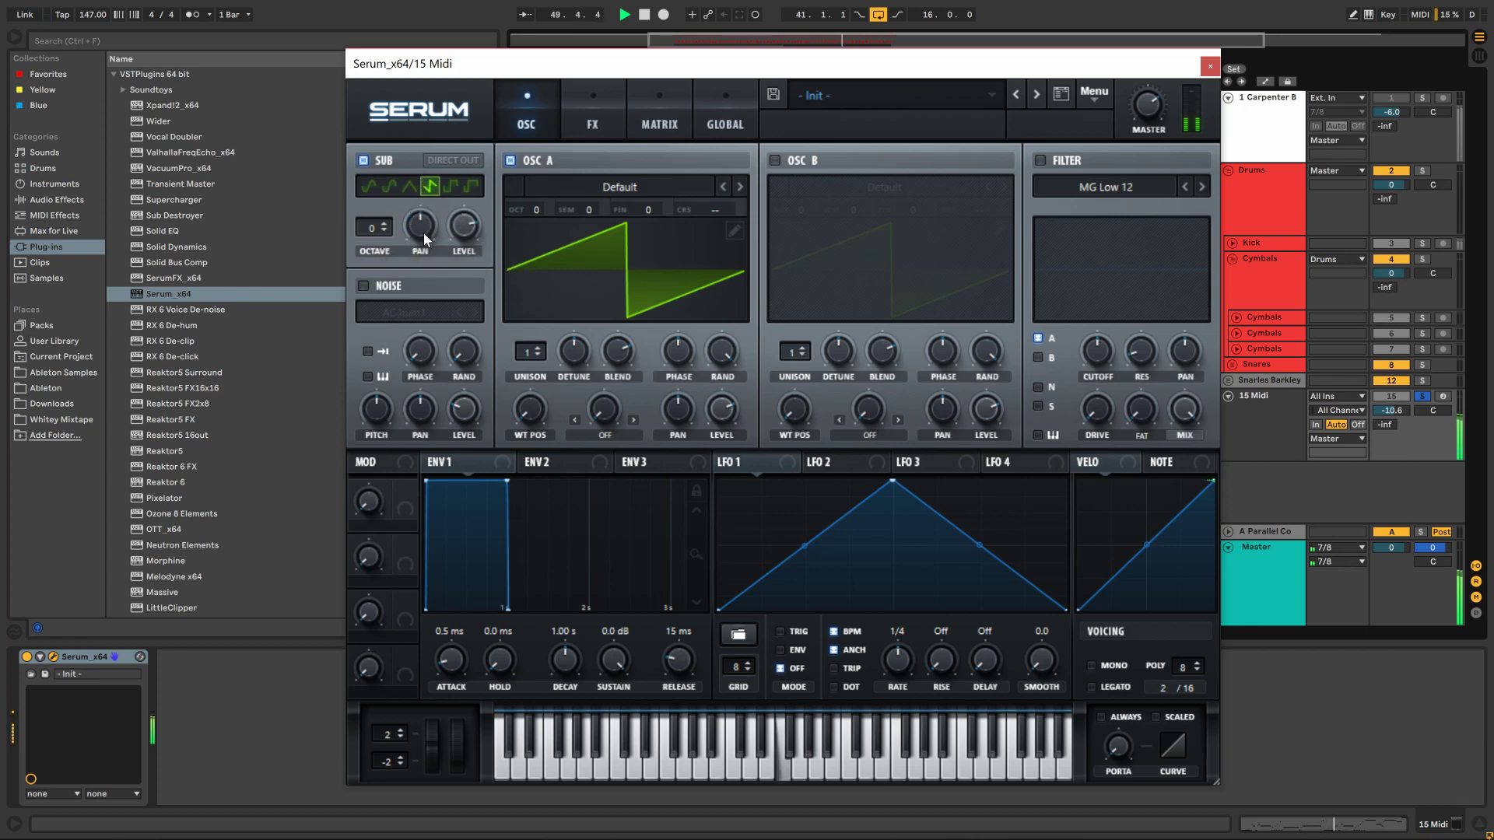
left_click(363, 160)
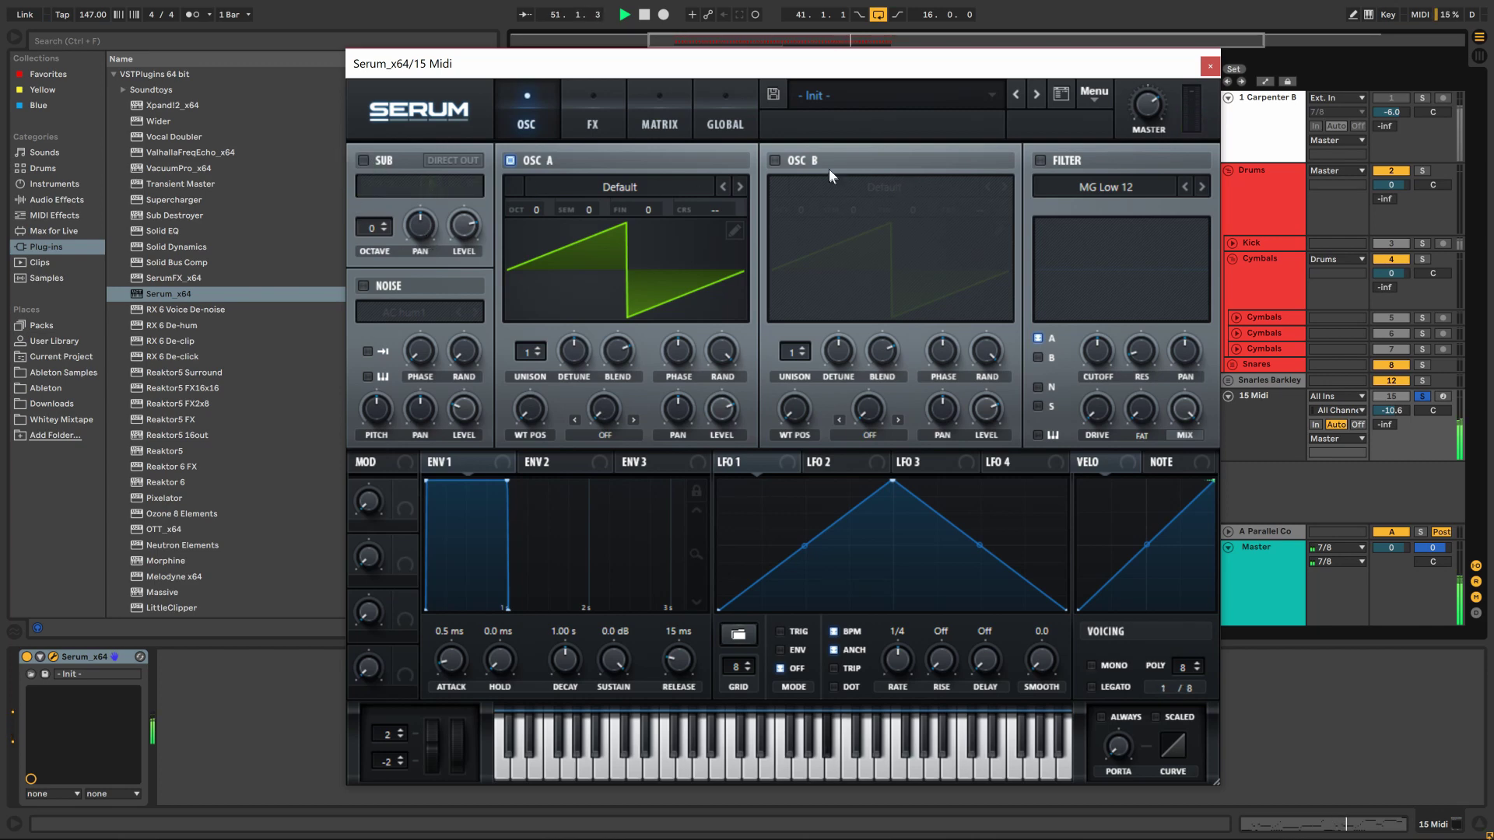
Enable Serum's oscillator B and set oscillator A's unison to 2 voices with a lower detune.
left_click(775, 161)
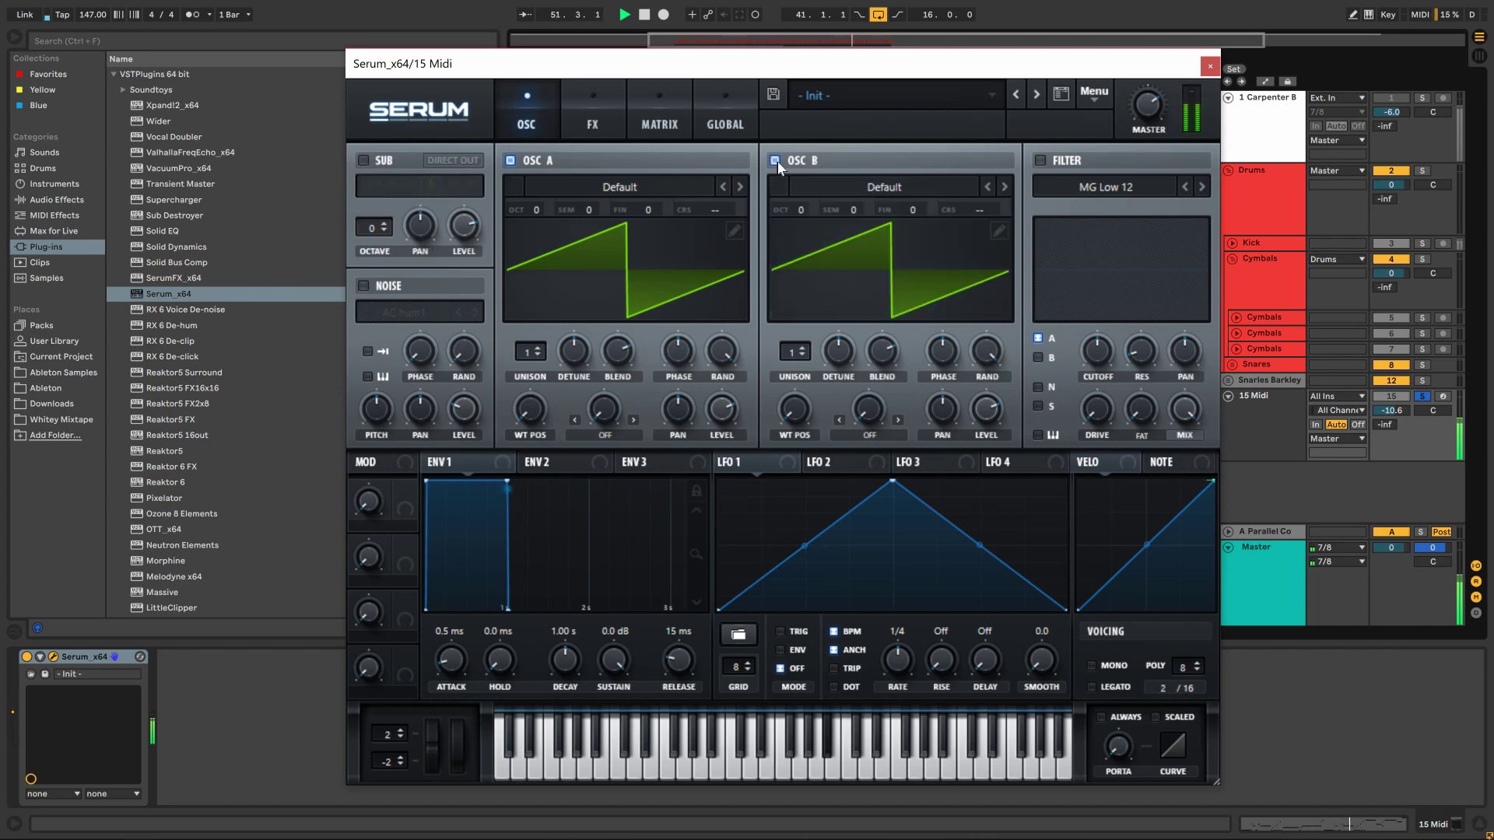
left_click(539, 349)
left_click(538, 348)
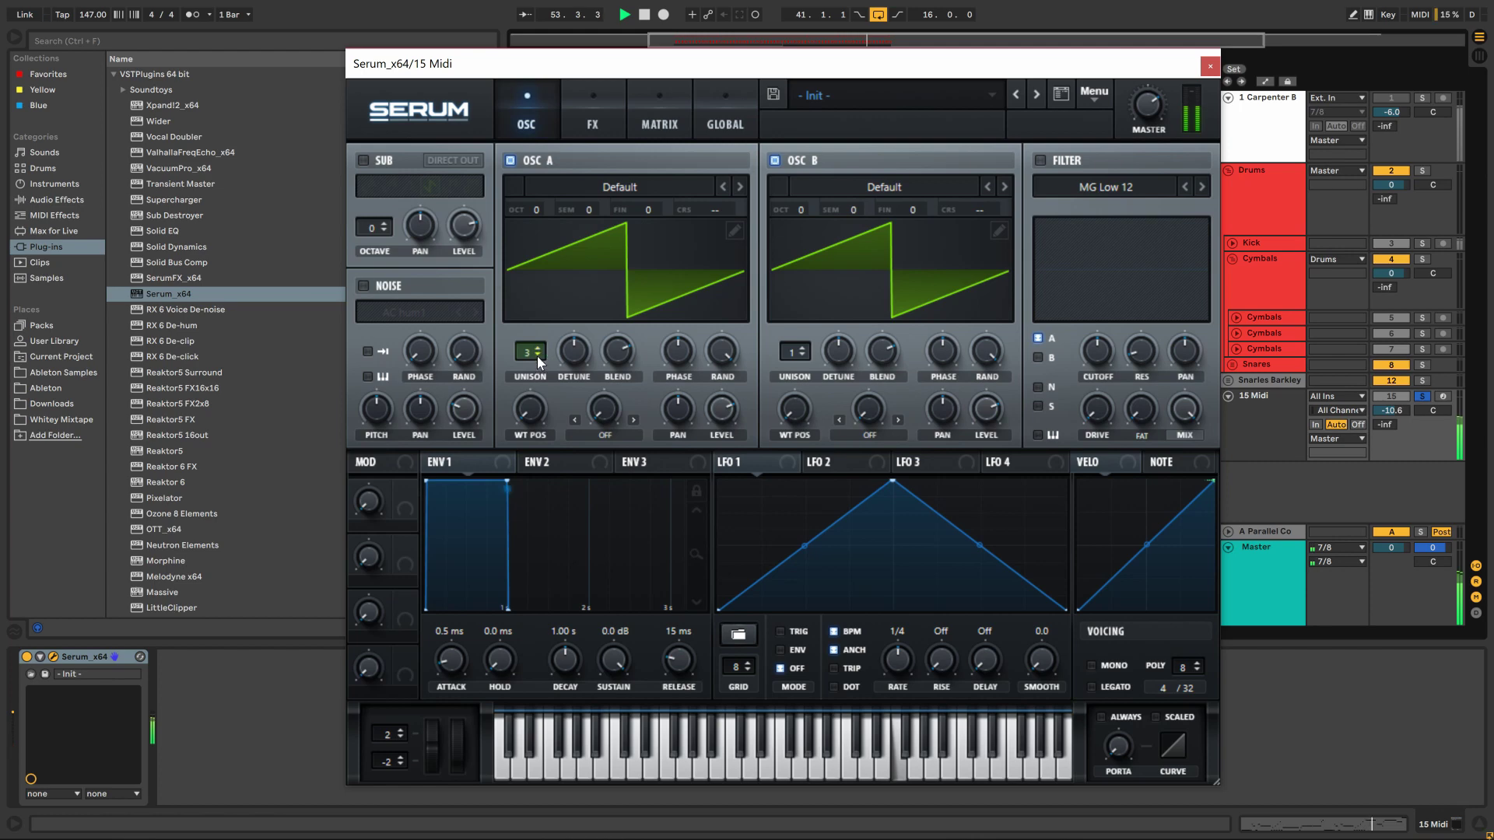
left_click(537, 357)
scroll(580, 370, "down", 10)
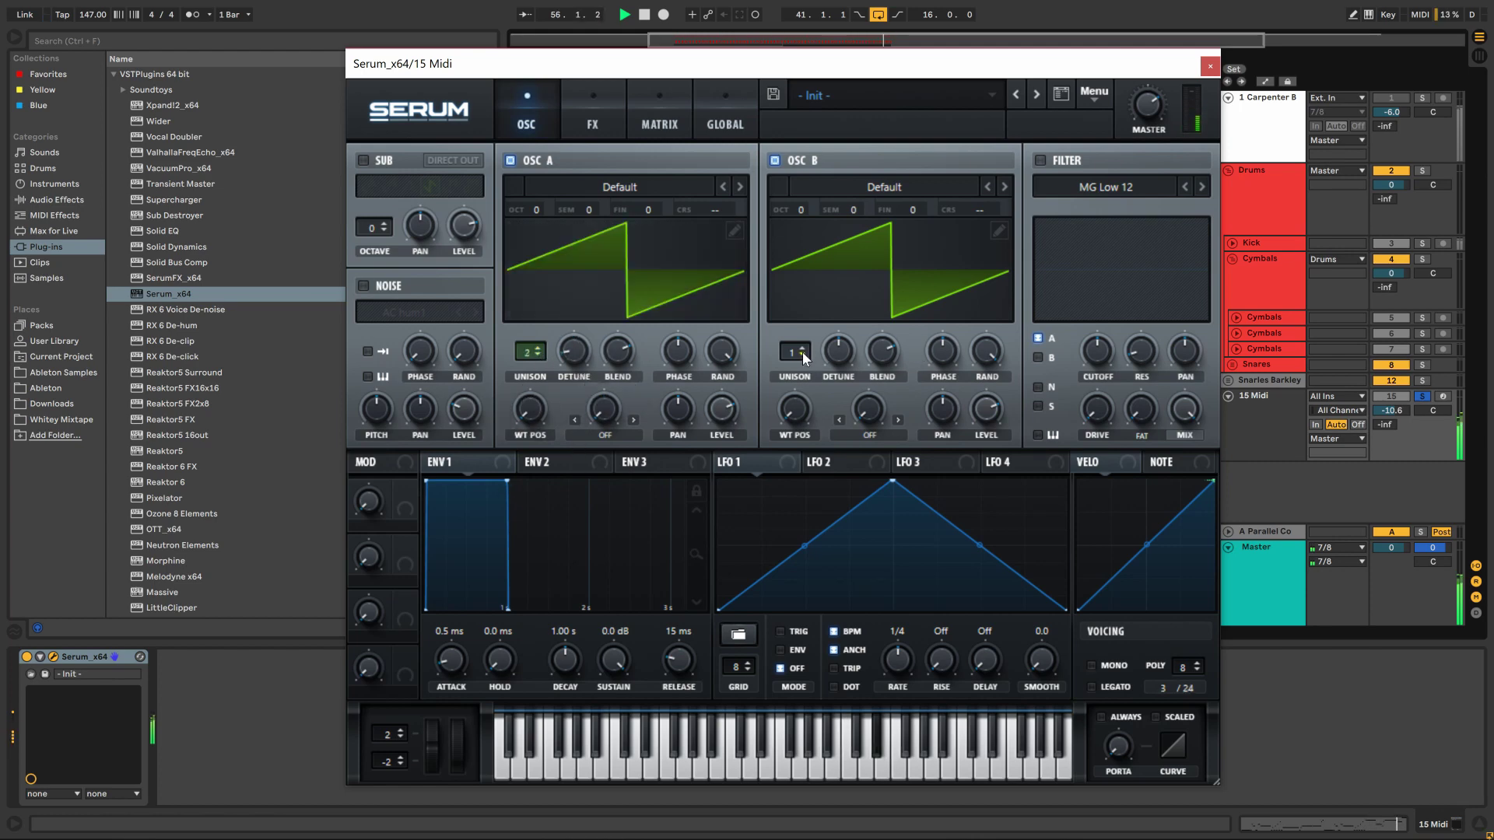
Set oscillator B's unison to 4 voices, adjust its unison blend, and reset its phase after trying another value.
scroll(800, 356, "up", 3)
scroll(831, 356, "down", 10)
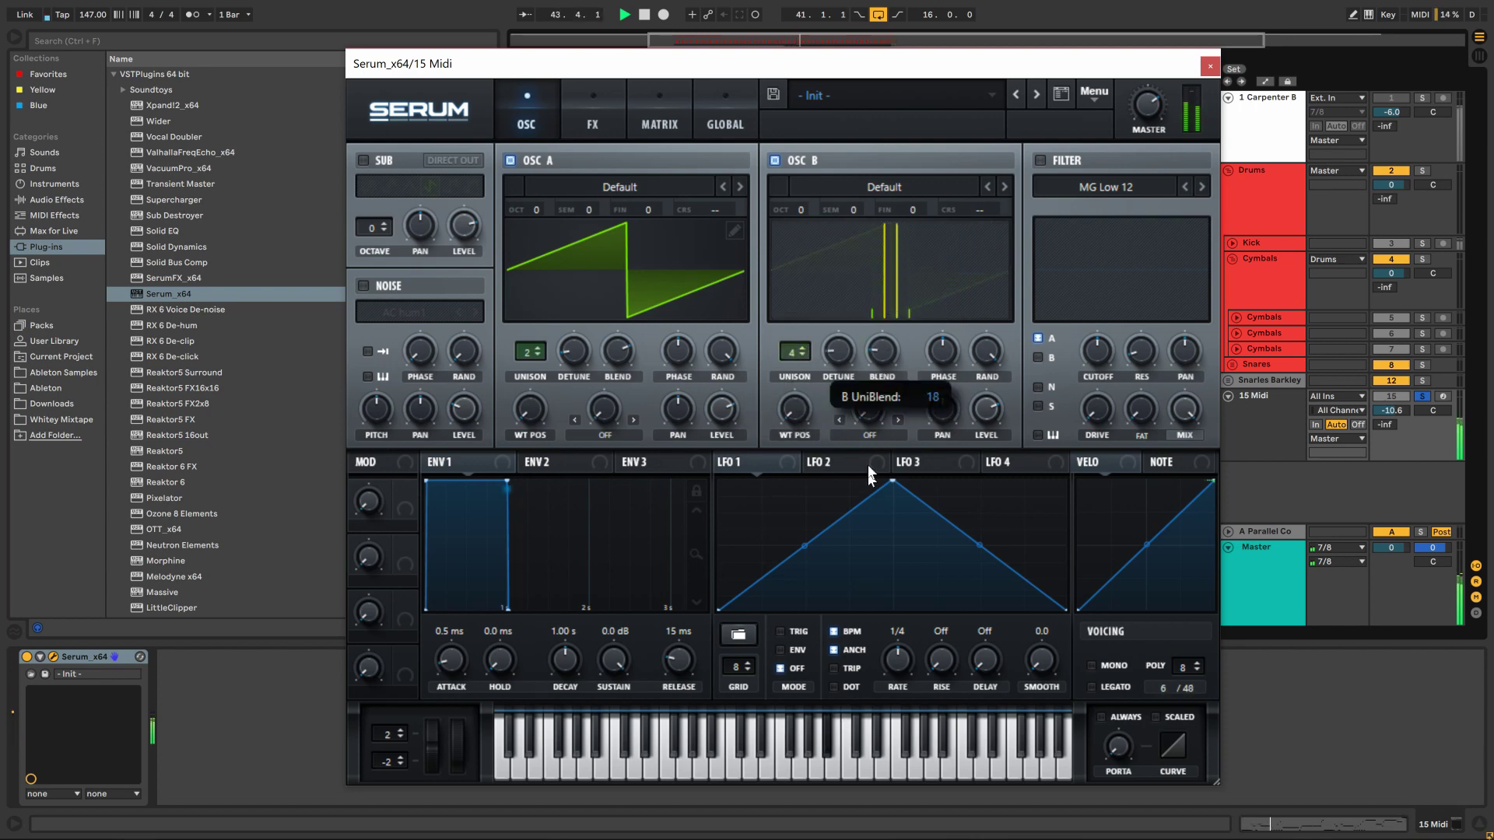
left_click_drag(871, 441, 889, 395)
left_click_drag(945, 355, 950, 391)
double_click(950, 362)
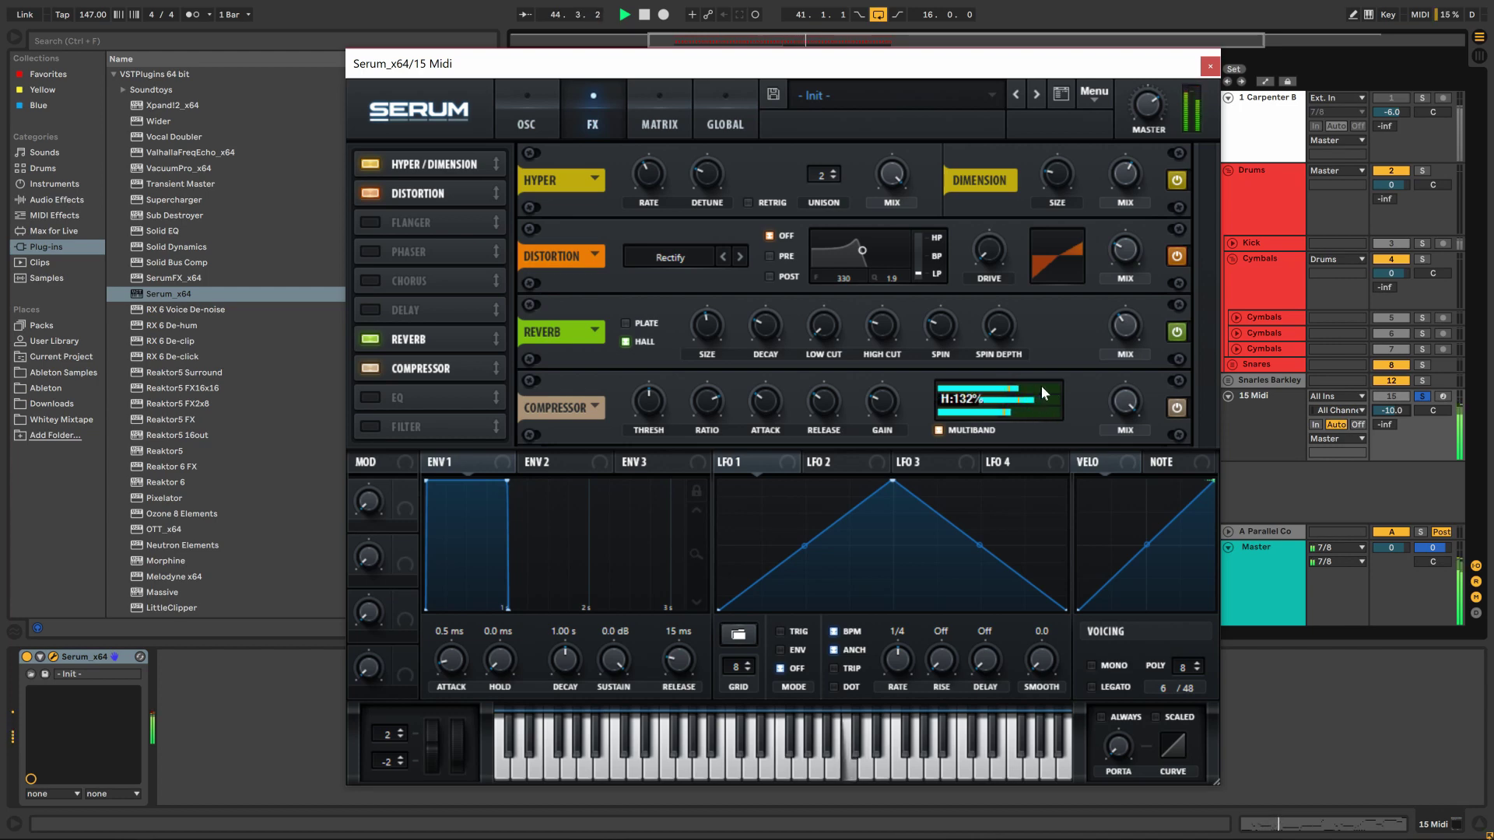
Close Serum's window and rename the lead track as Supersawboi.
left_click(1211, 67)
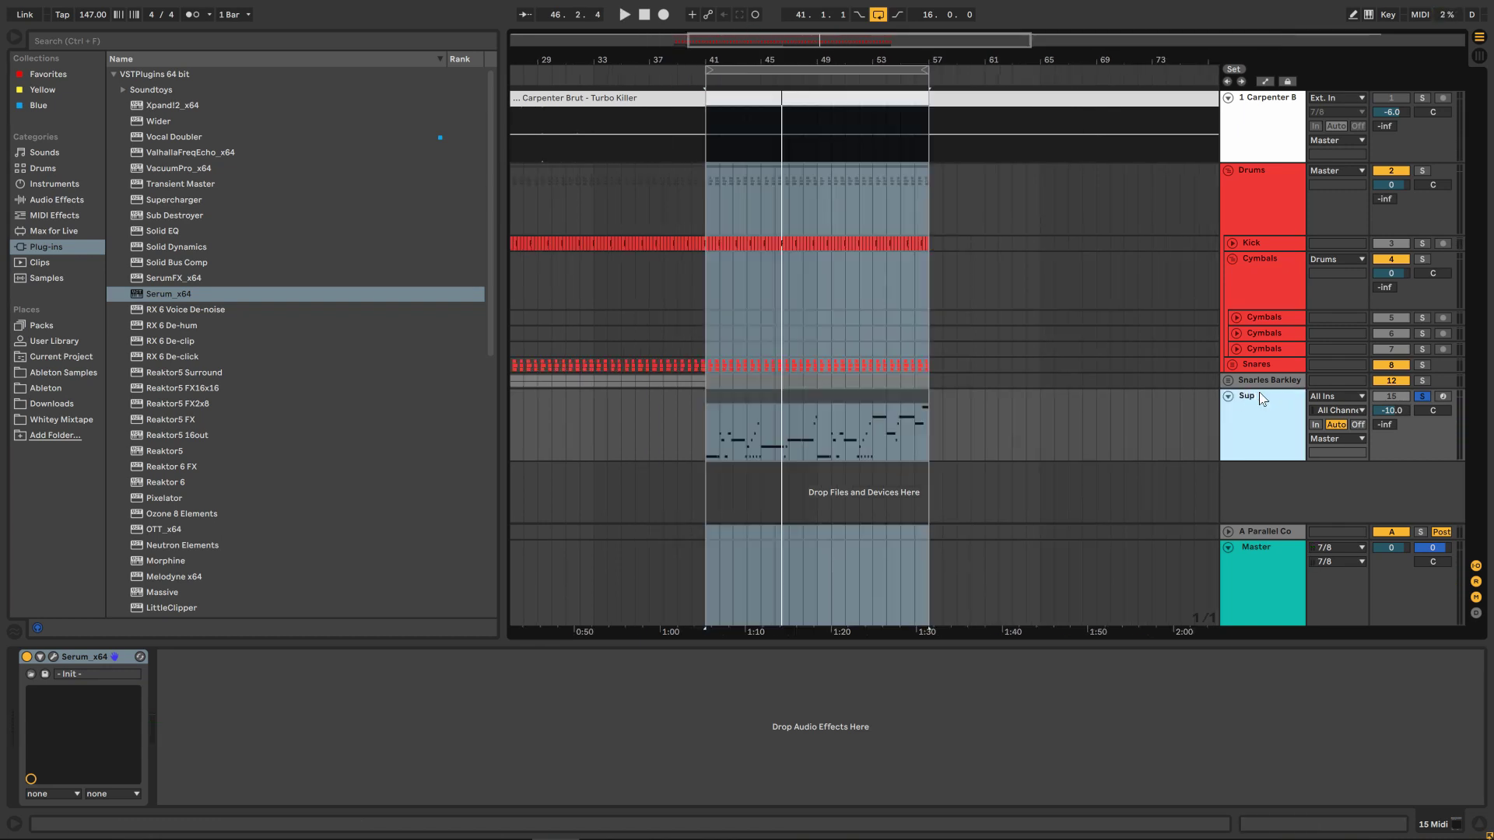
type("Supersawboi")
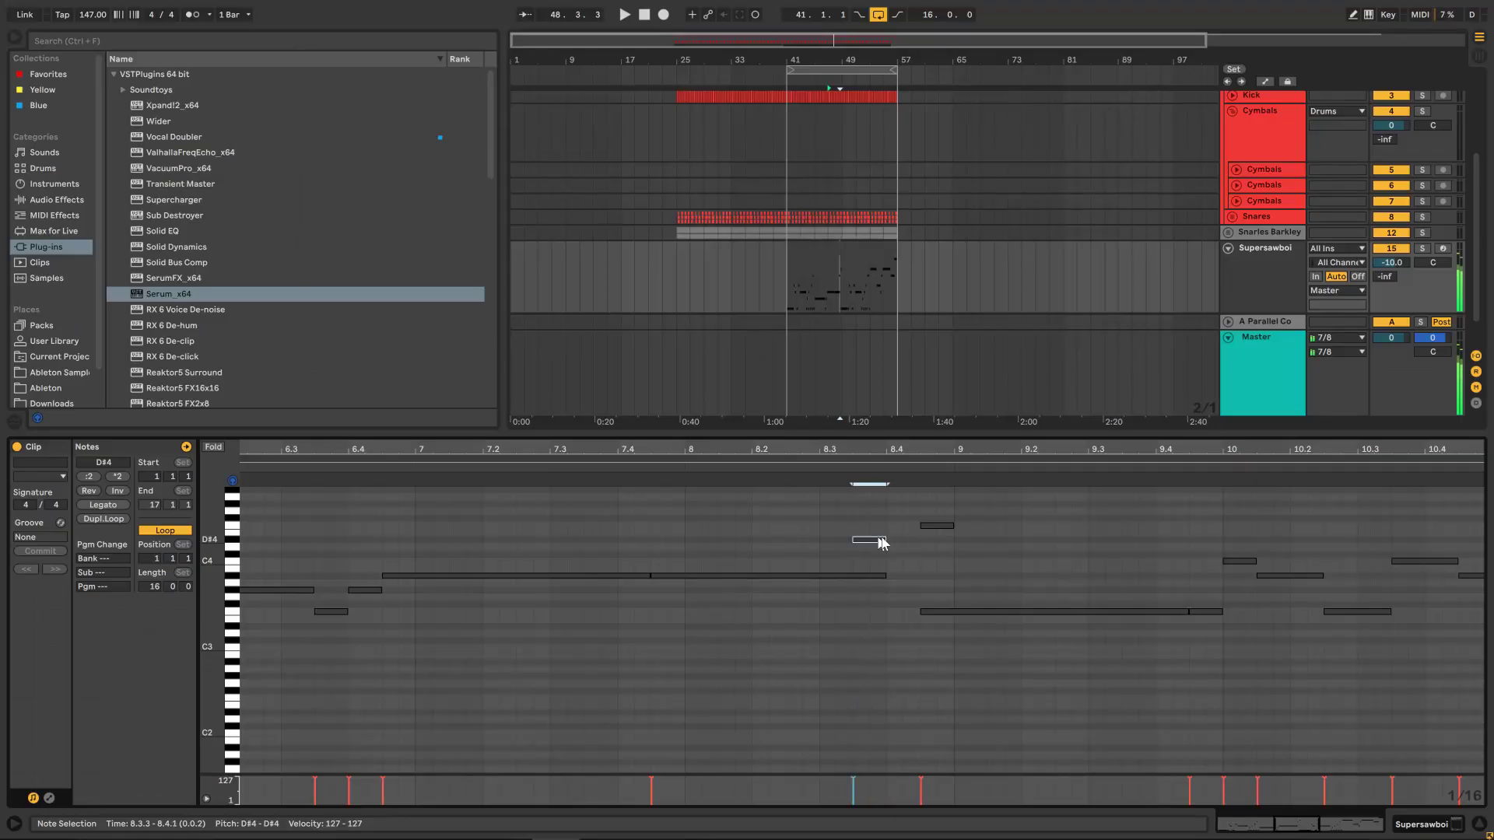
End the held A#3 at 8.3.3 with D#4 and F4 following directly, and shift the pitch-bend ramp an eighth earlier to match.
left_click(905, 526)
left_click_drag(885, 575, 852, 574)
left_click(49, 798)
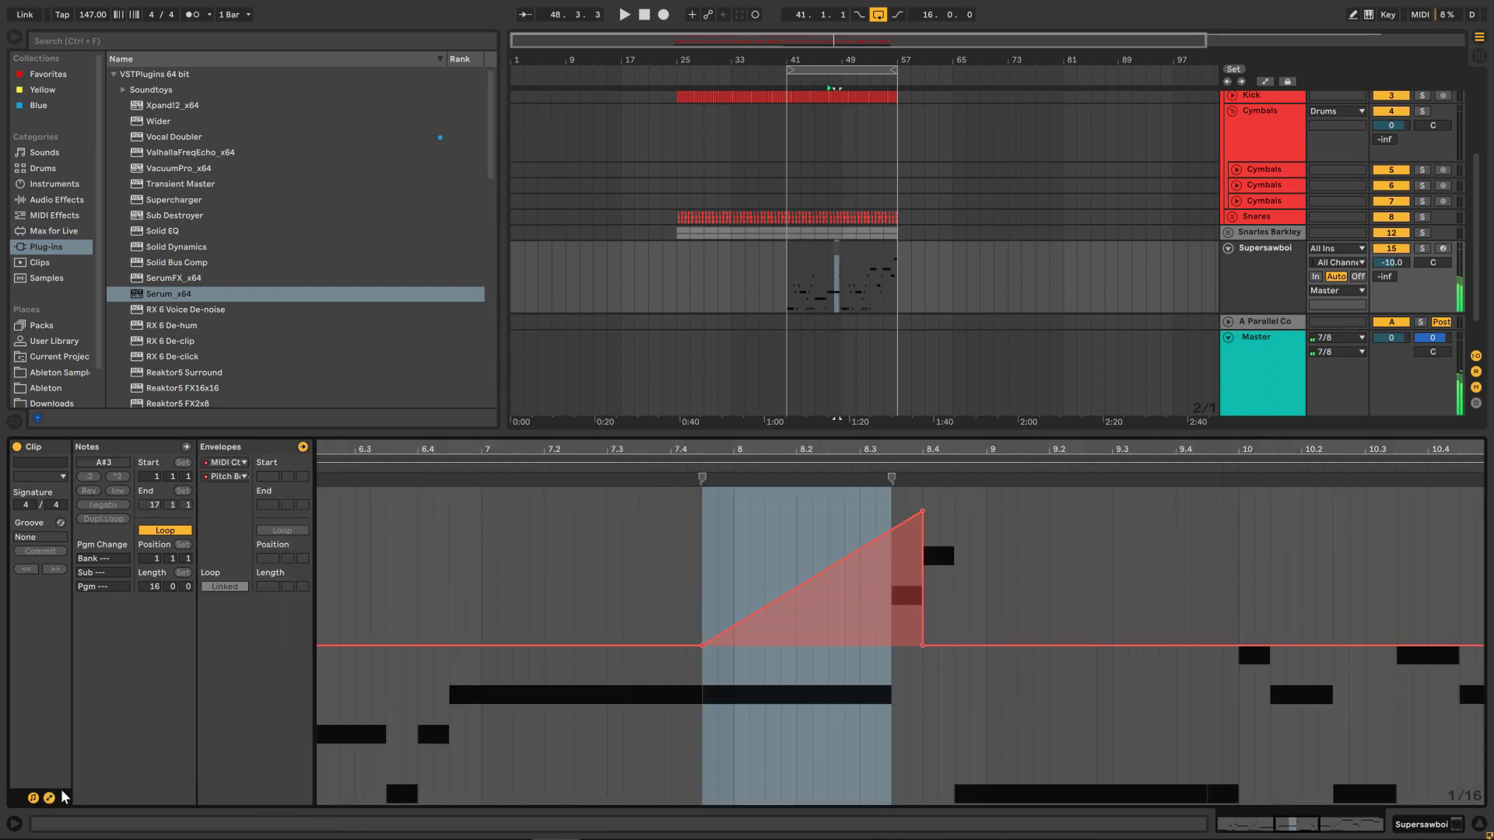
left_click_drag(942, 519, 639, 645)
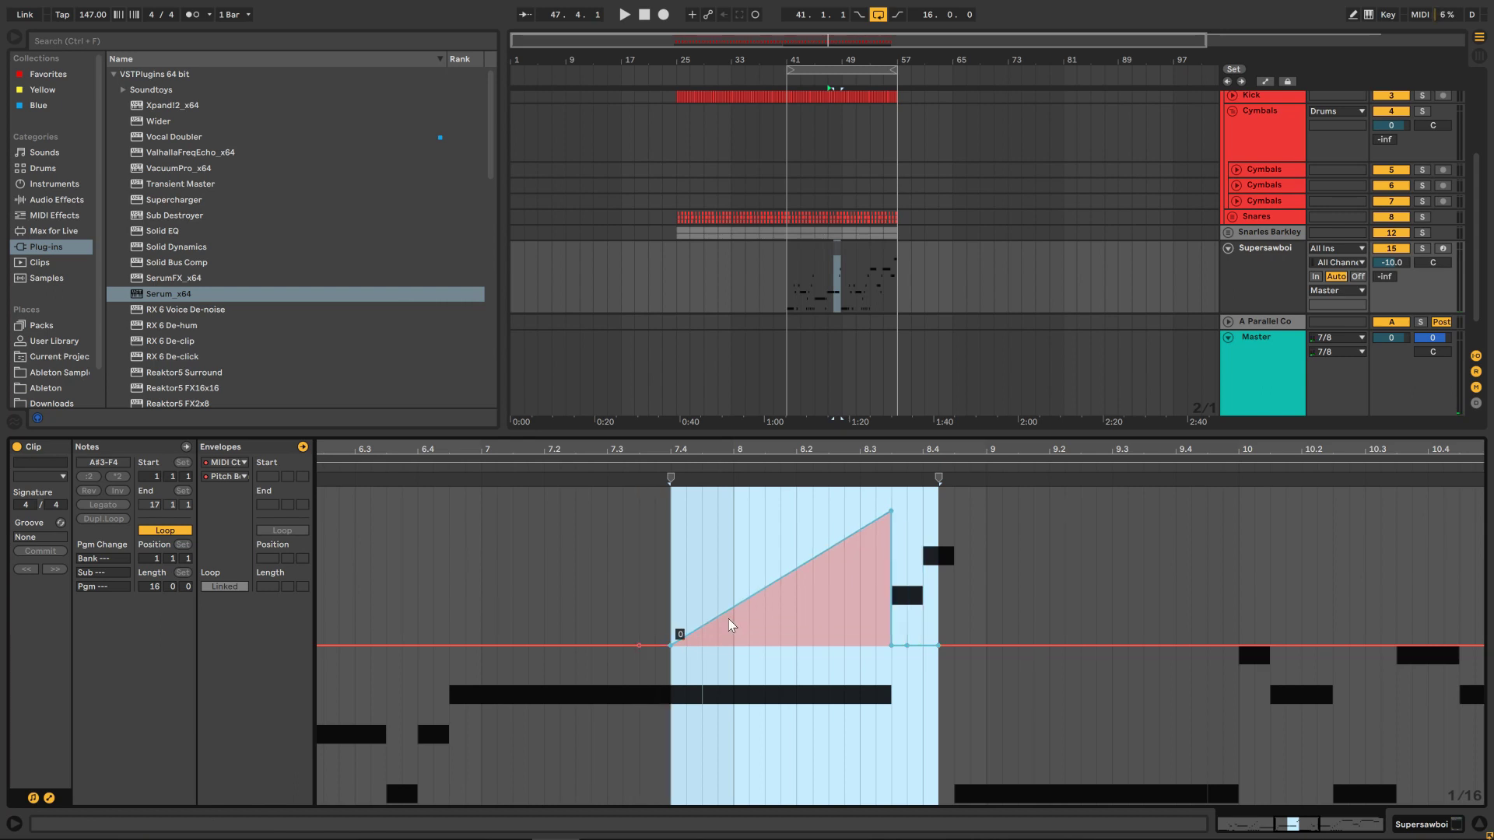
left_click(906, 654)
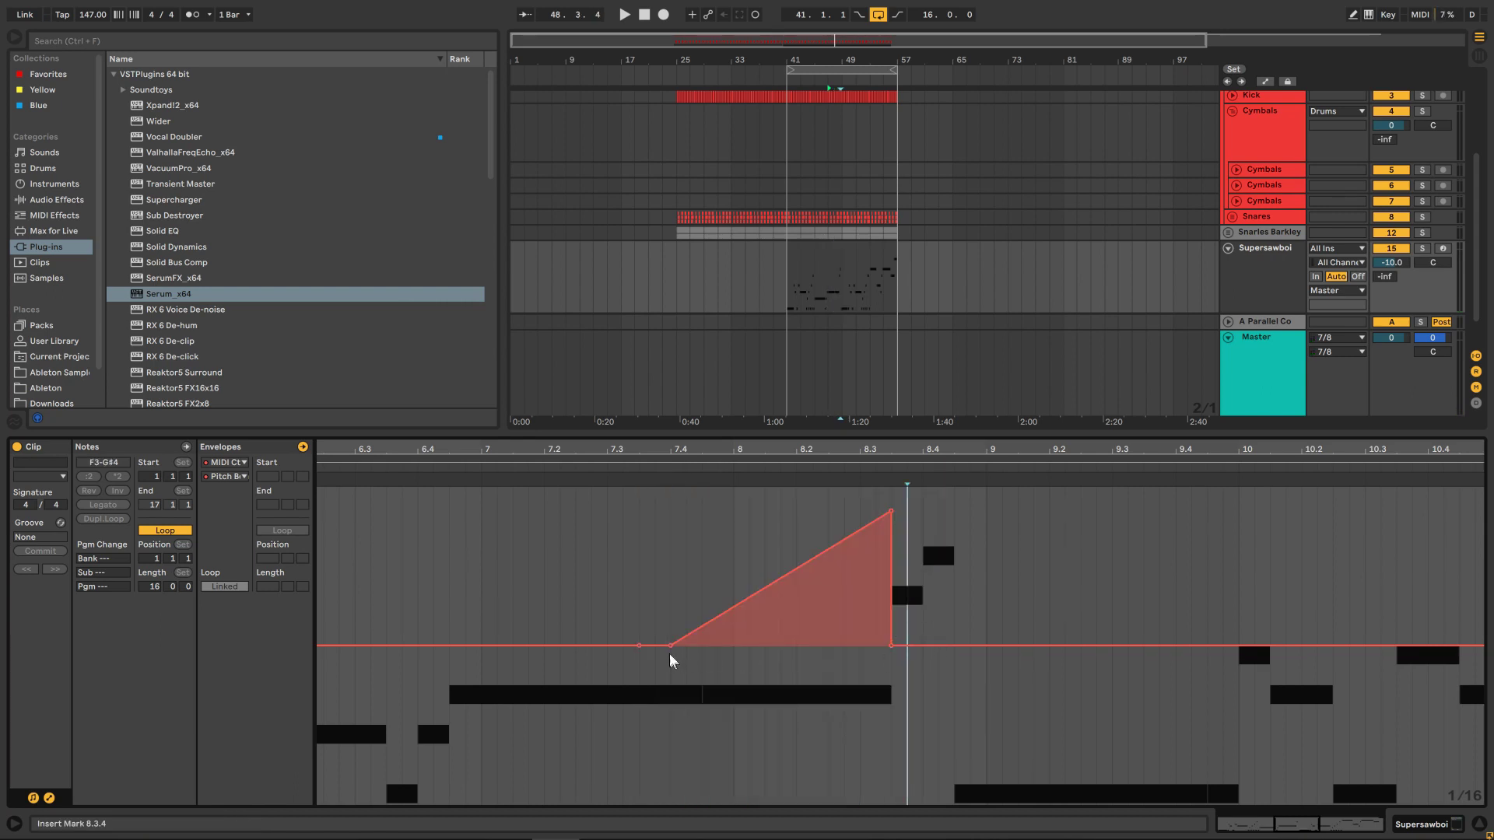
key("space")
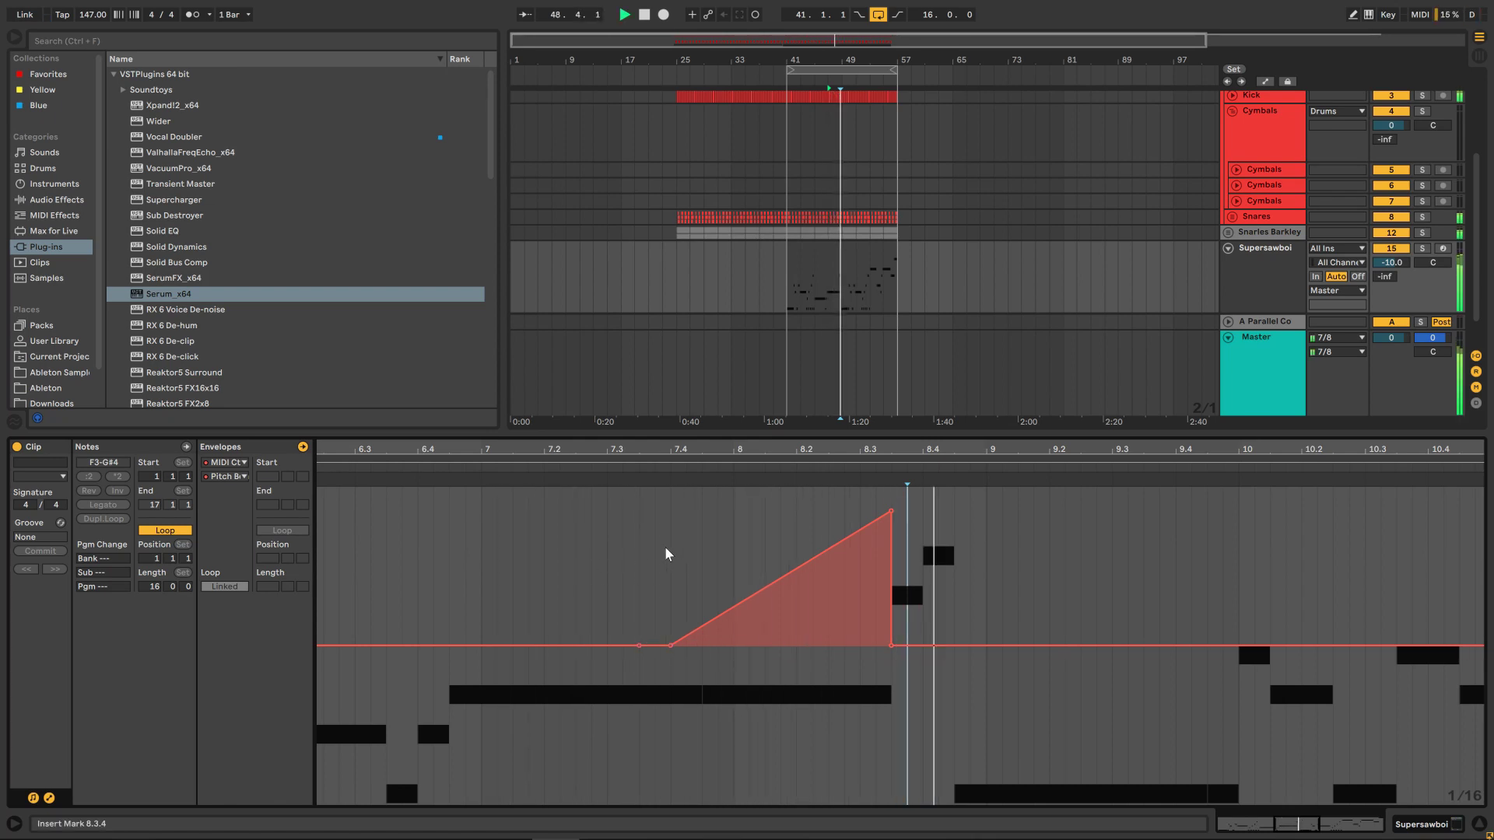
left_click(49, 798)
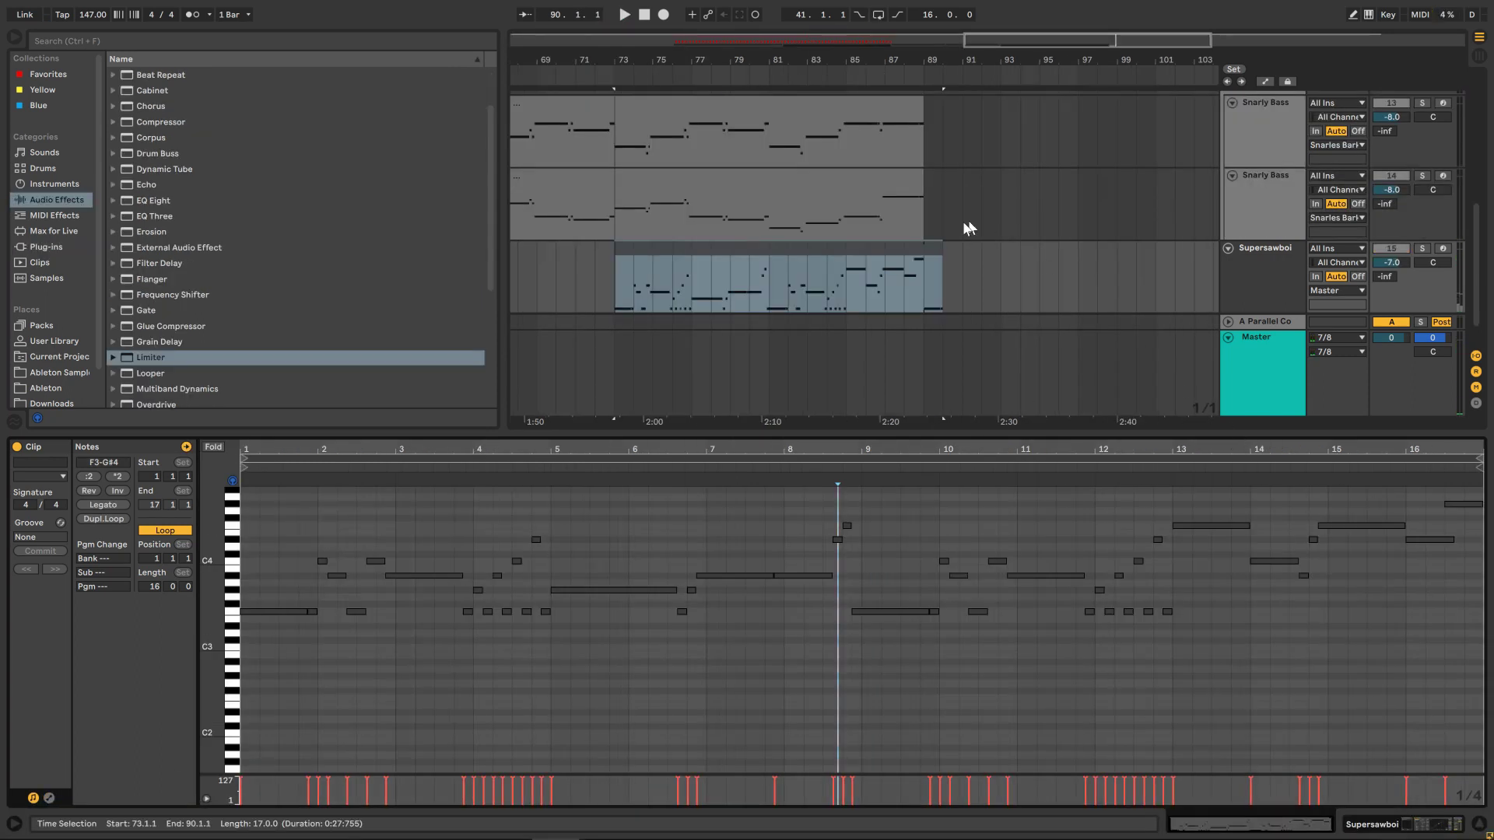
Consolidate the Supersawboi clip across bars 73 to 90, raise the C#4 note at 16.4.2 to D#4, and play the ending.
key("ctrl+c")
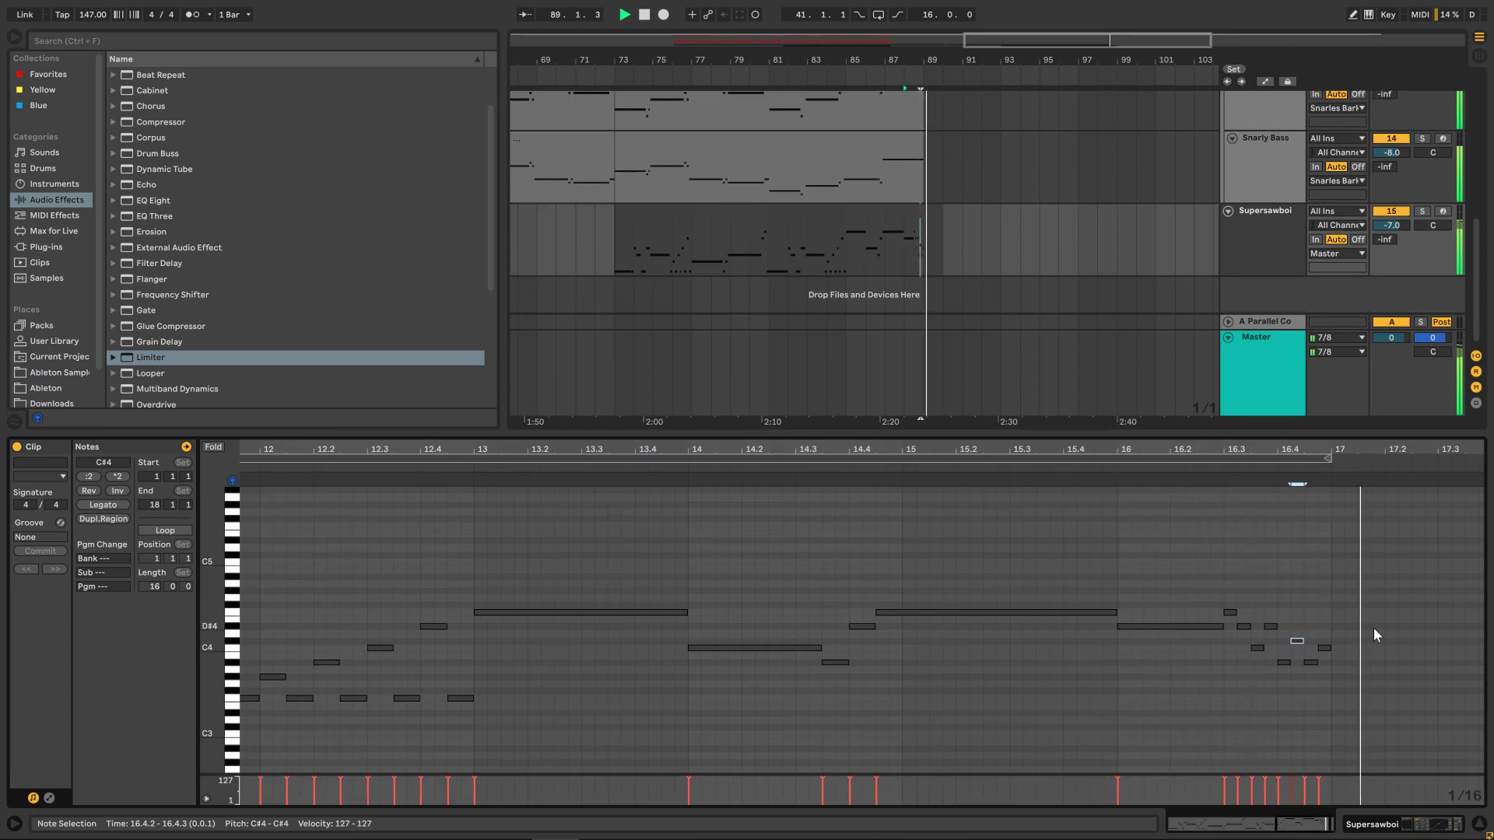
key("space")
left_click_drag(1308, 621, 1286, 648)
key("Up")
key("Up")
key("space")
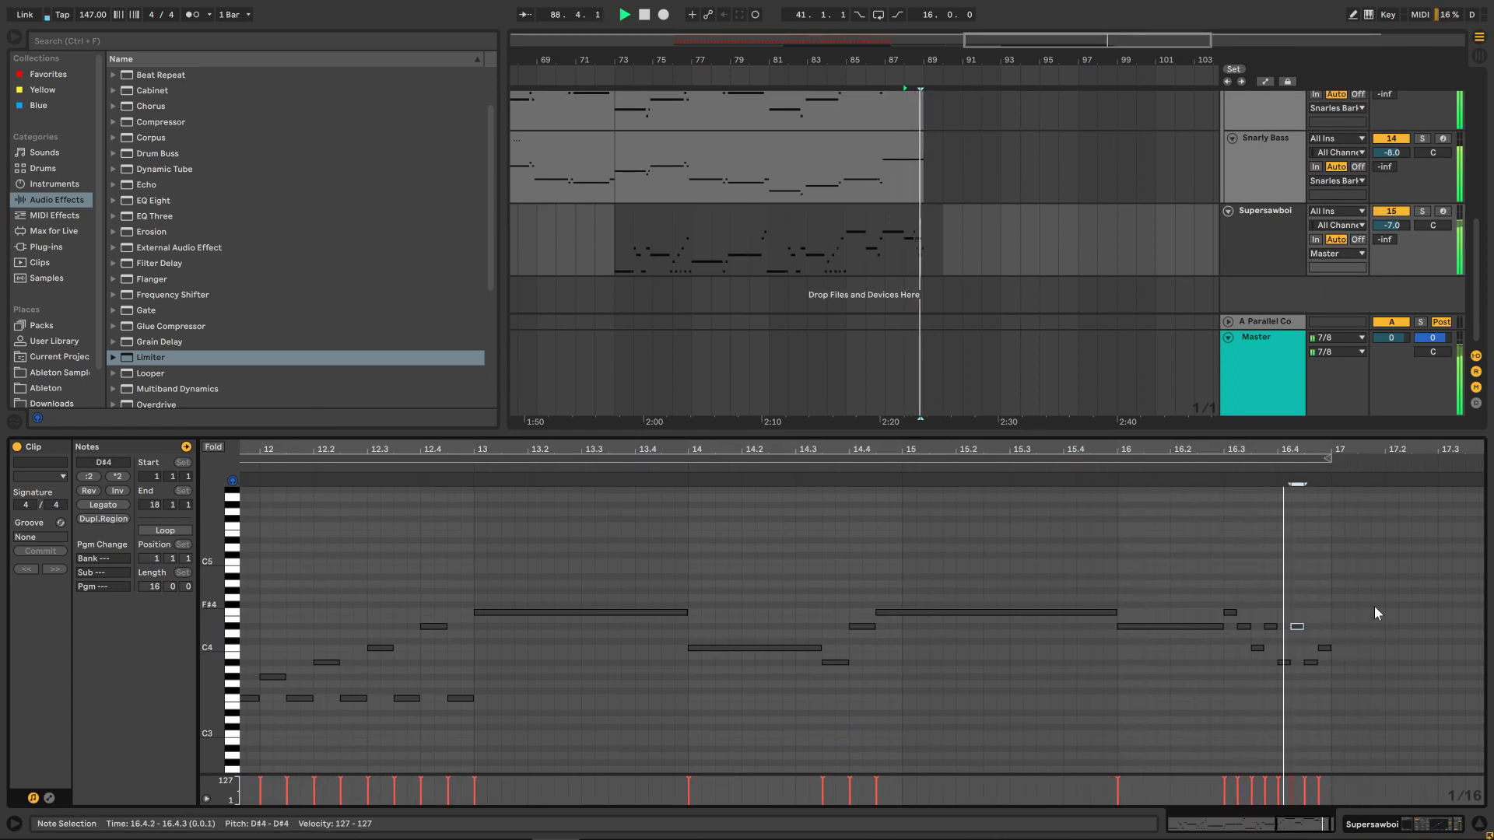
key("space")
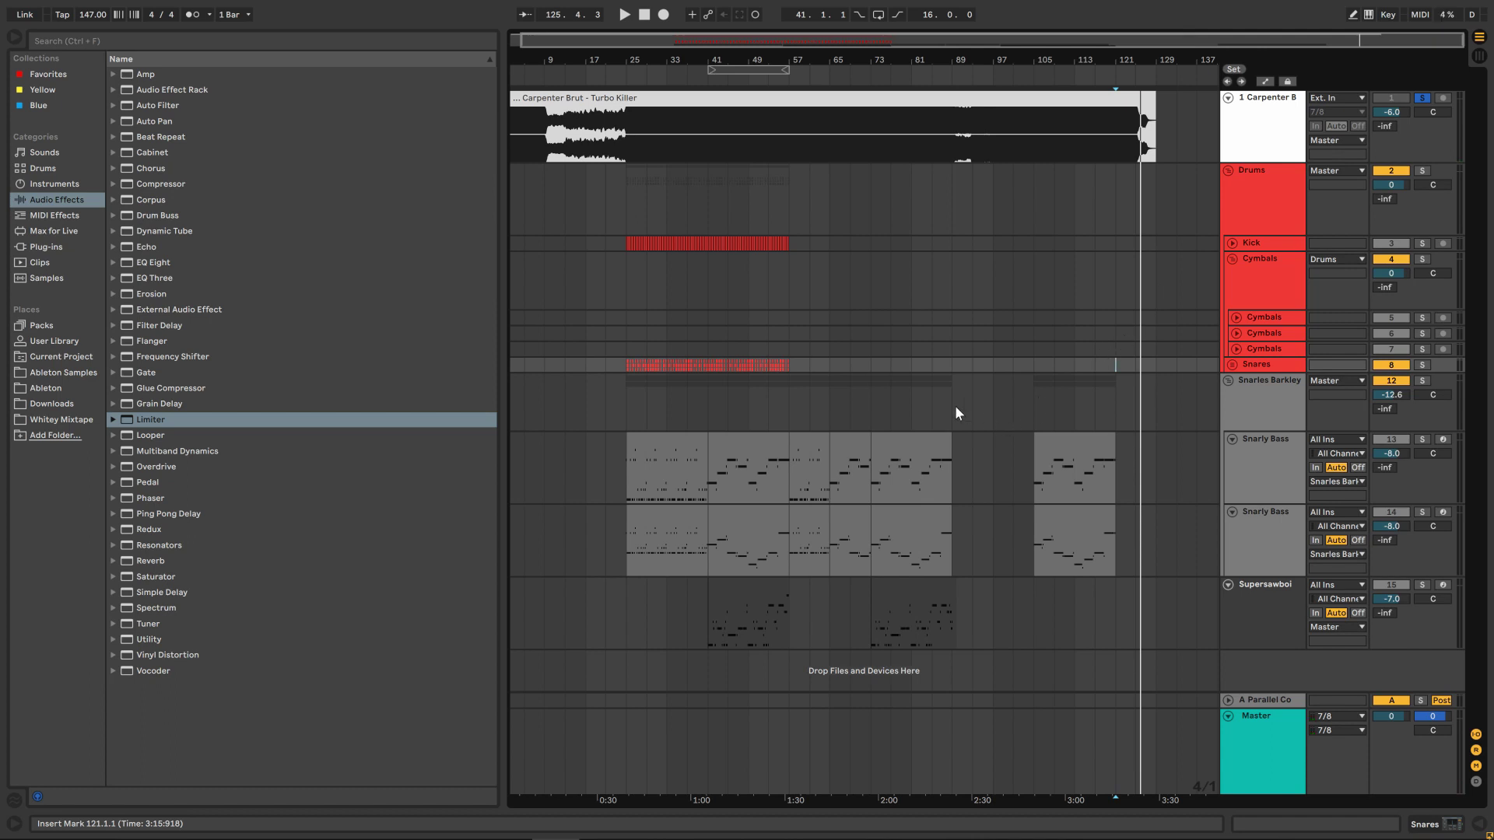
Examine the bars 9 to 21 gap and compare the bass sections at bars 73 and 105 by playing from them.
left_click_drag(956, 413, 1012, 545)
left_click_drag(547, 403, 602, 403)
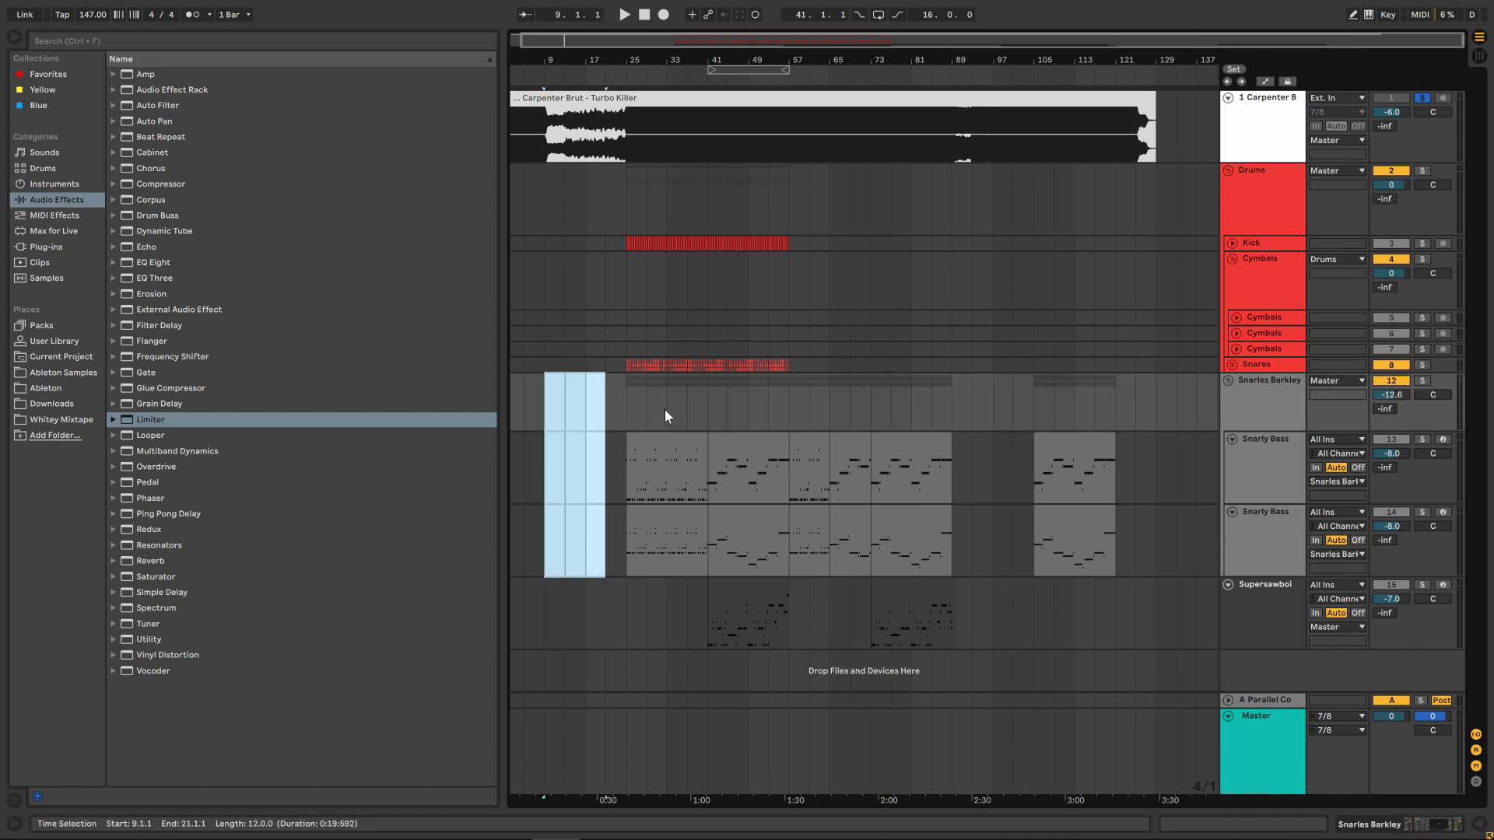
left_click(1093, 443)
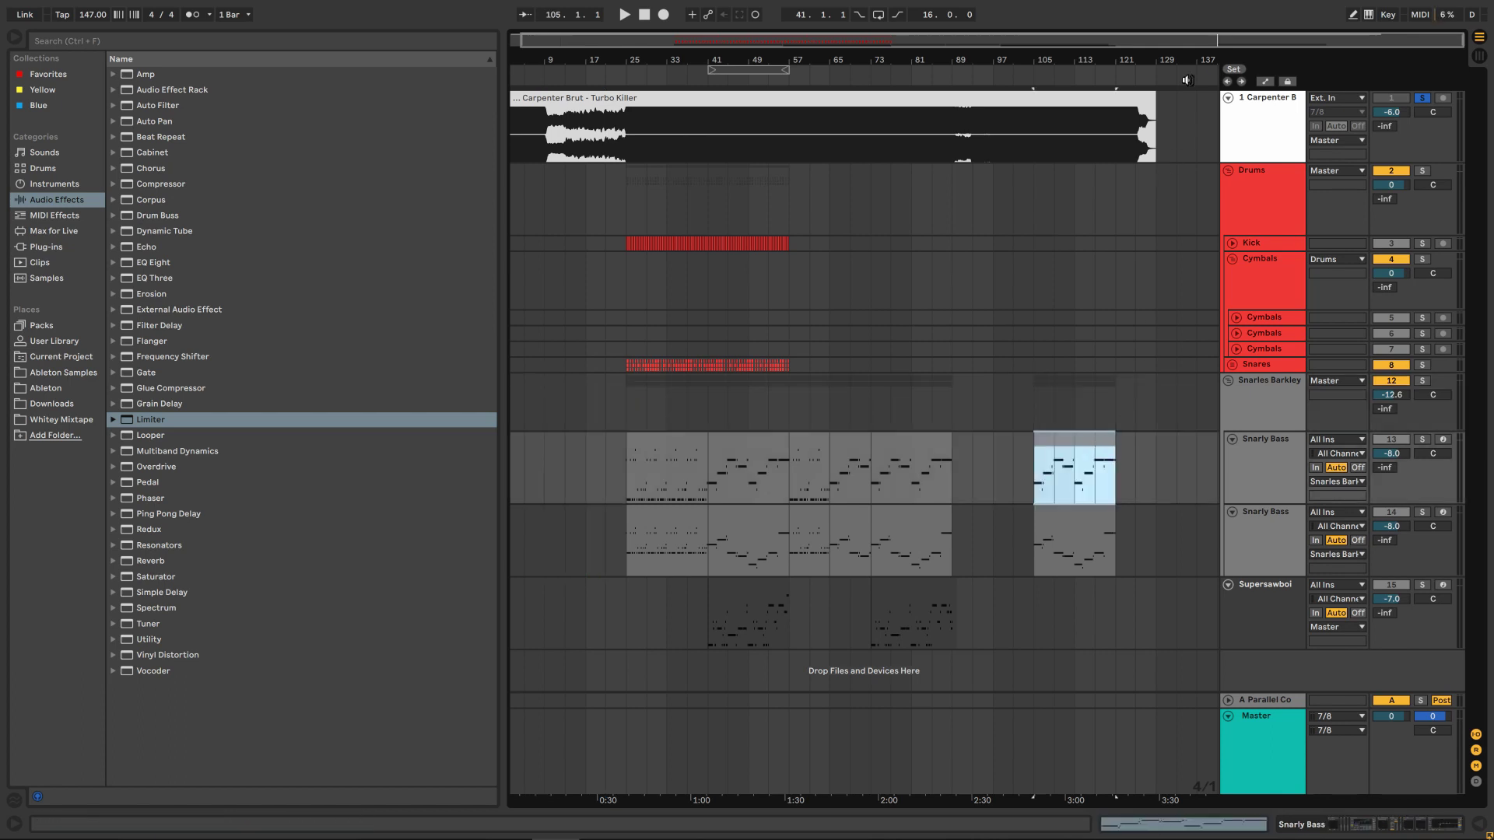
key("plus")
left_click_drag(1047, 60, 877, 101)
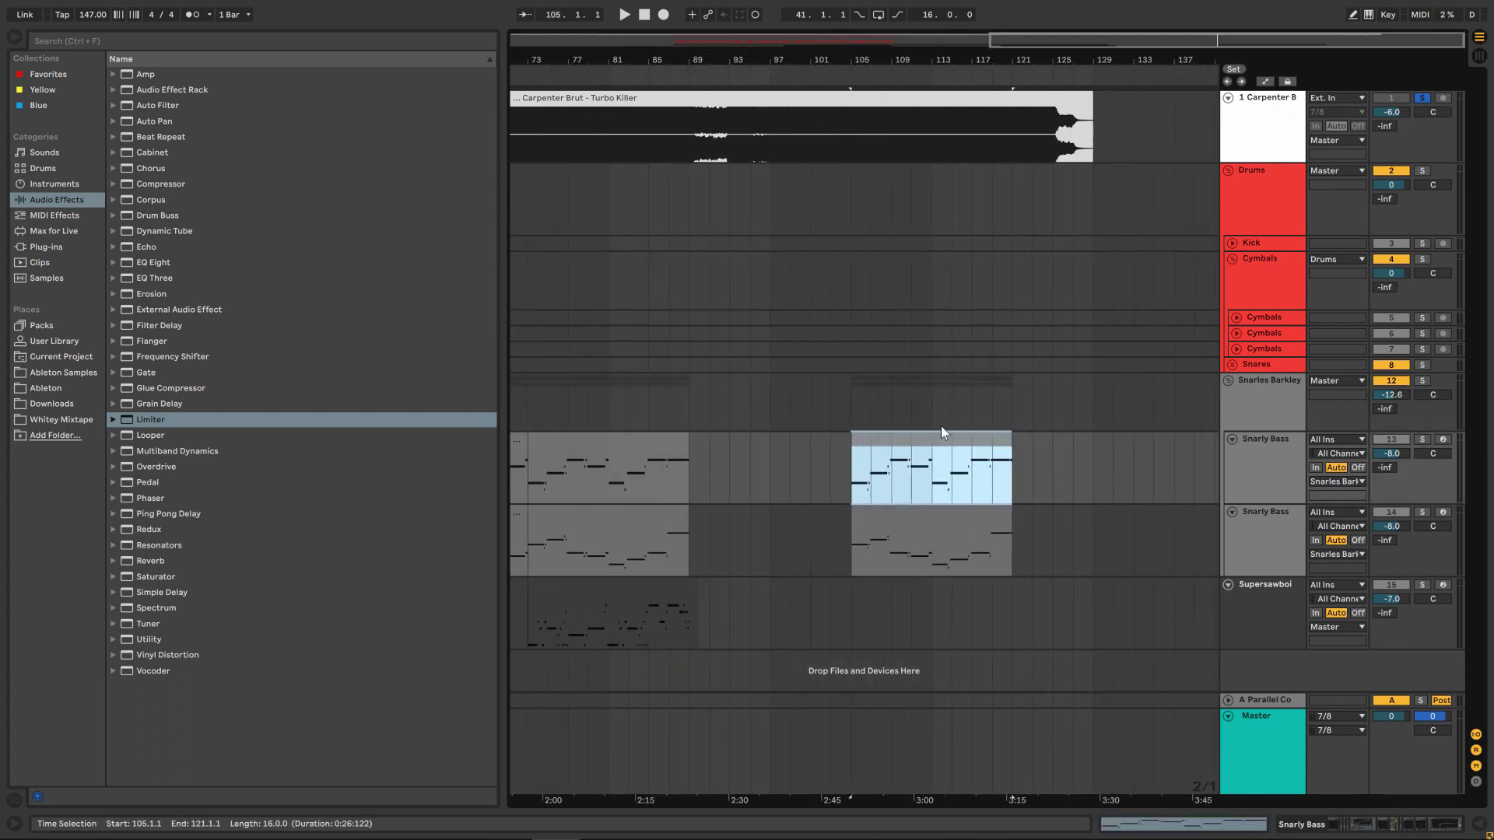
left_click_drag(1186, 40, 1077, 9)
left_click(832, 441)
key("space")
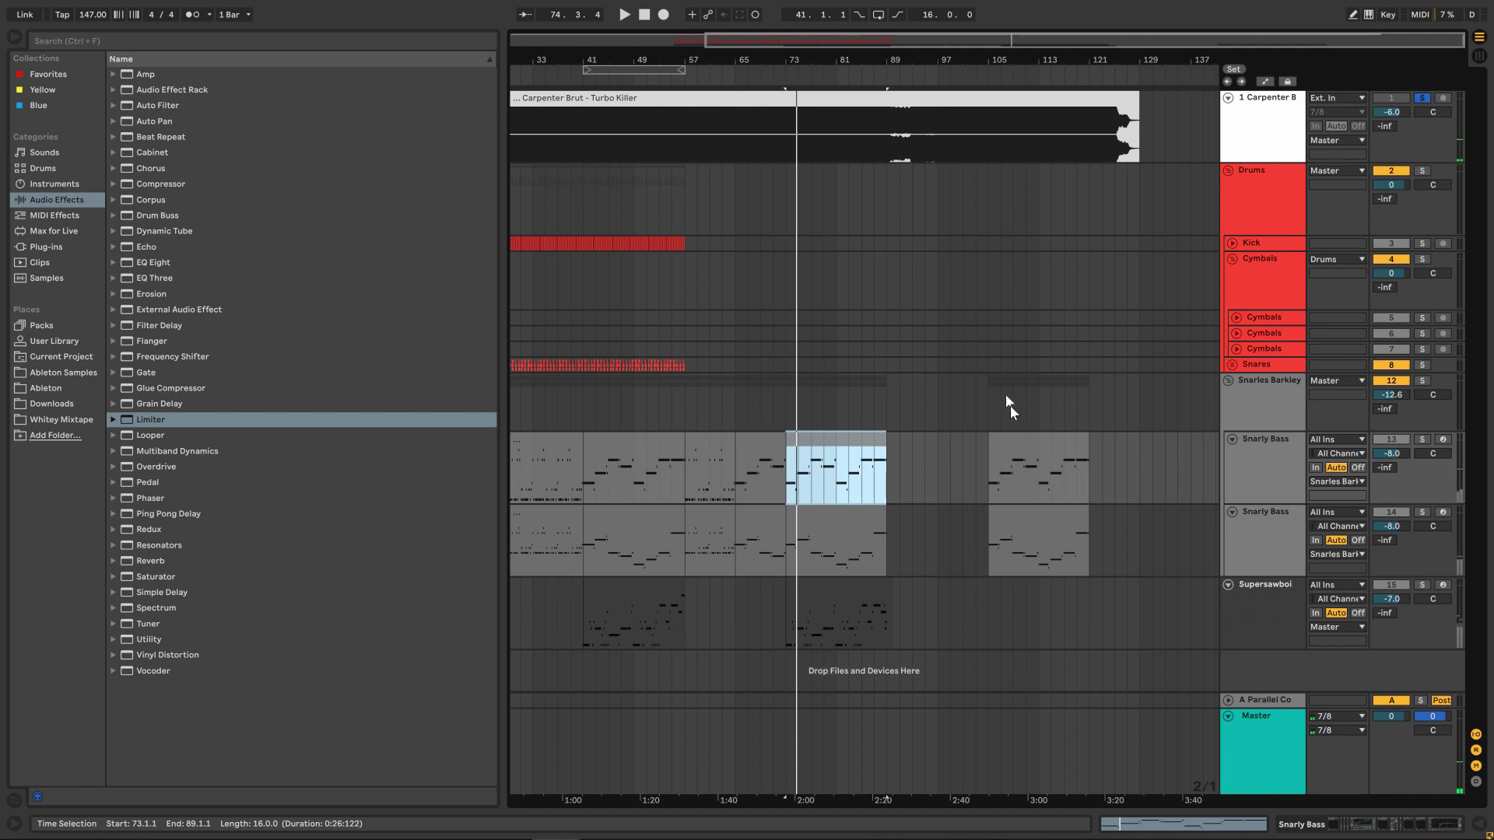
left_click(1028, 456)
key("space")
left_click_drag(1161, 52, 1161, 39)
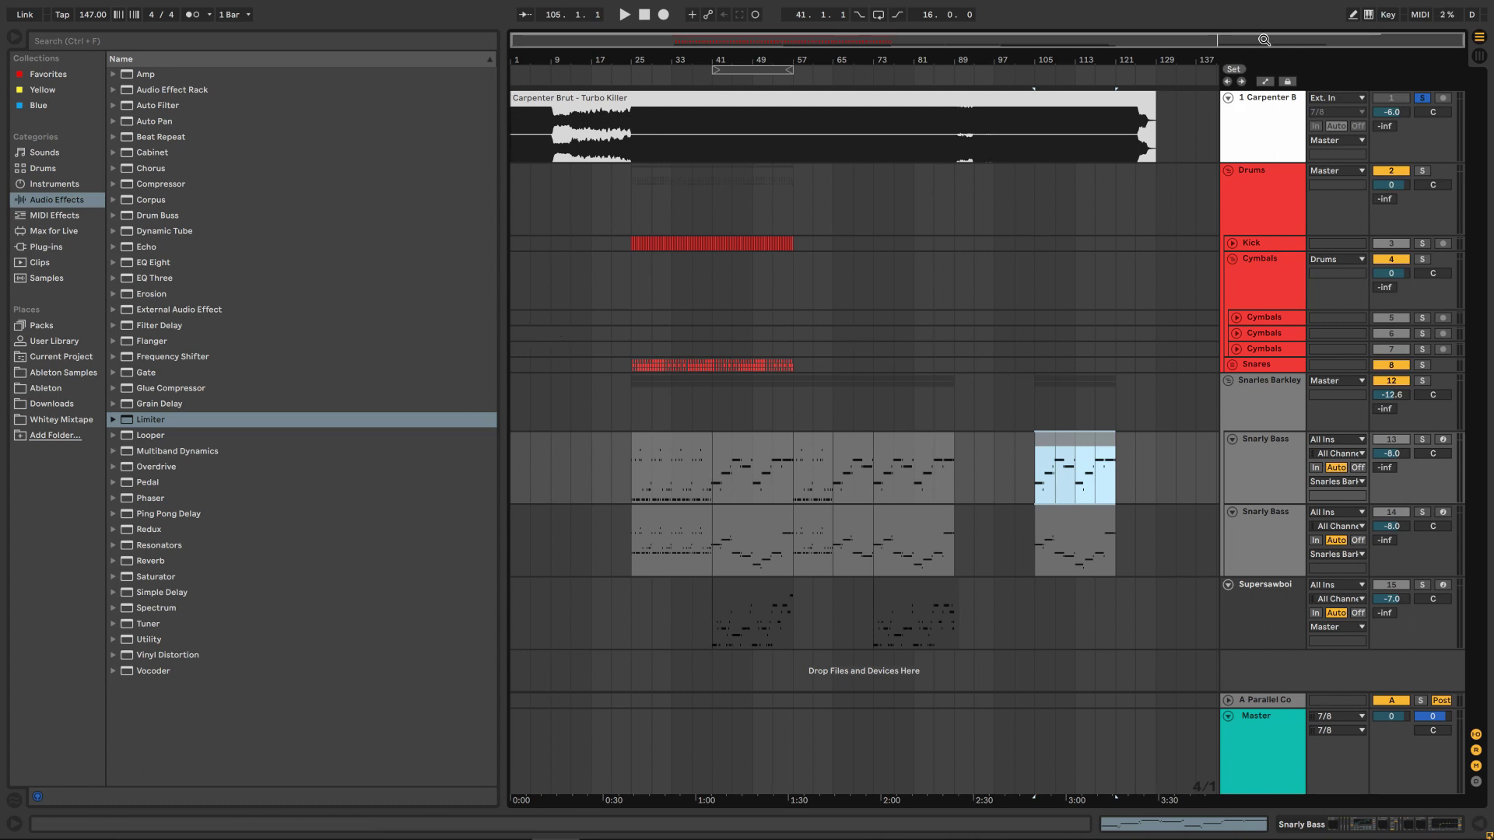
left_click_drag(1264, 40, 1260, 58)
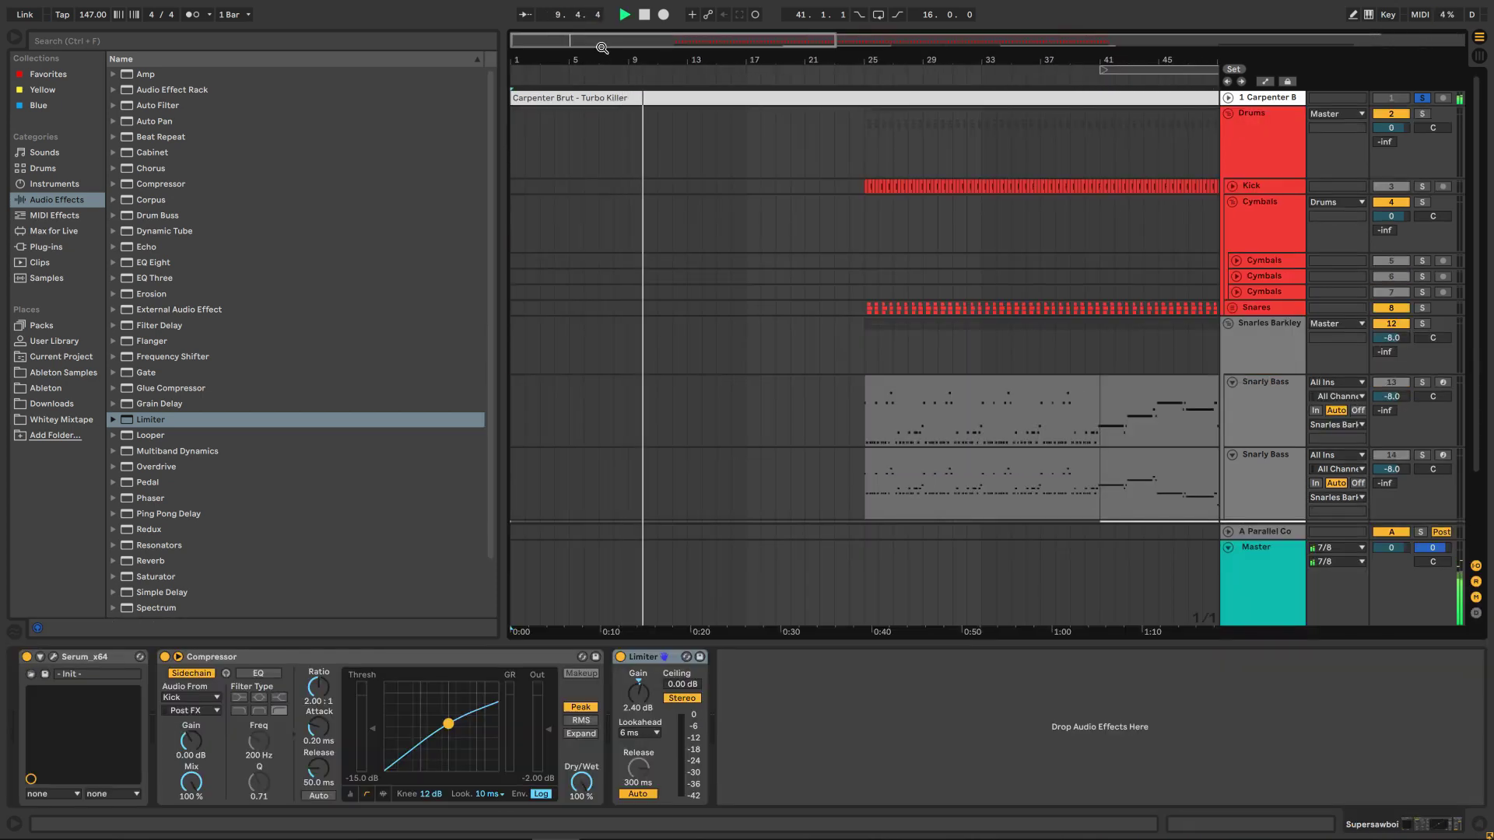
Collapse the Snarles Barkley group and insert a MIDI track below Supersawboi.
left_click_drag(602, 47, 603, 41)
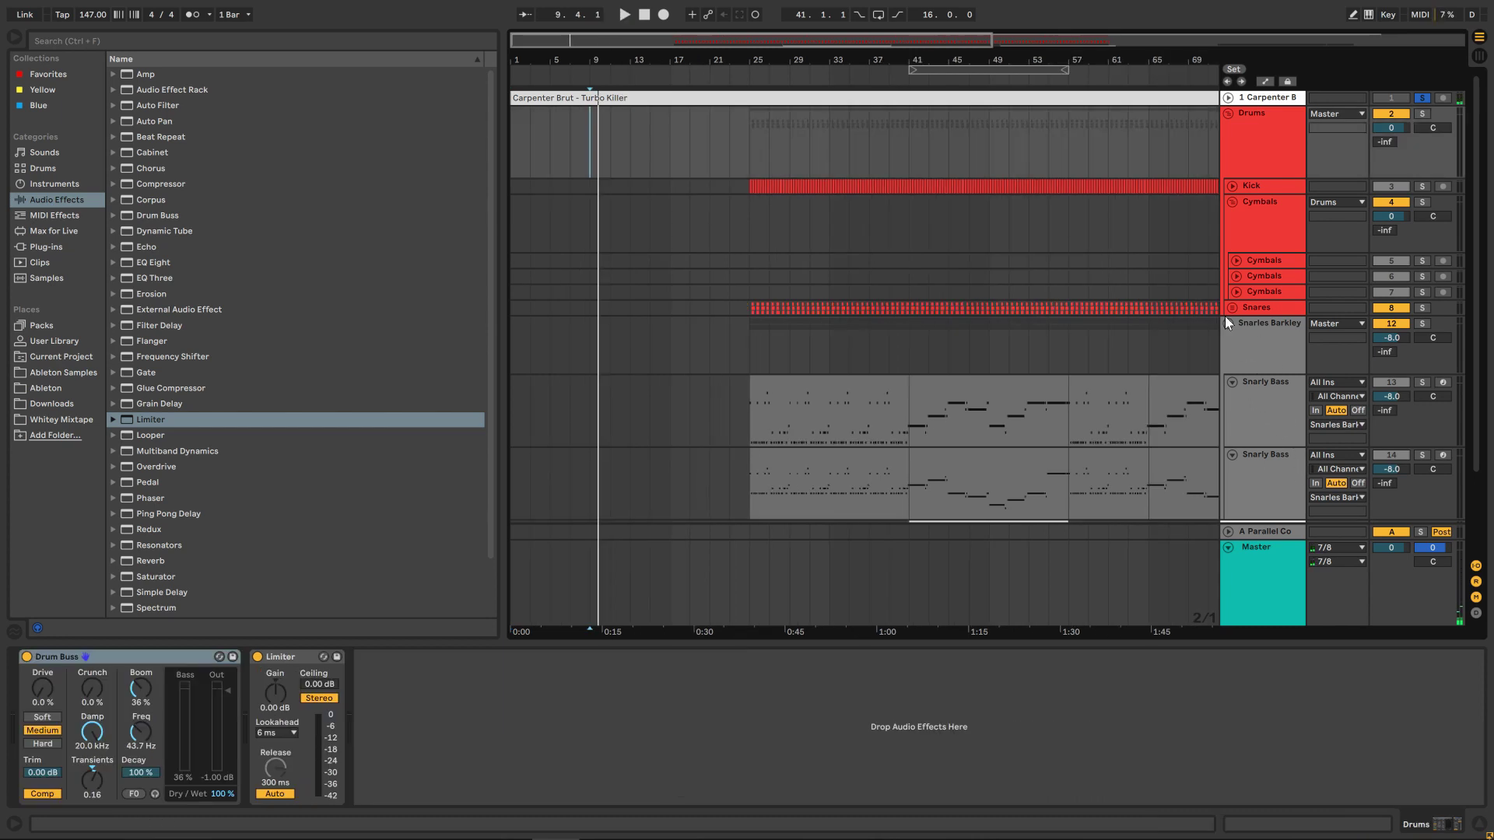
left_click(1226, 319)
left_click(1227, 322)
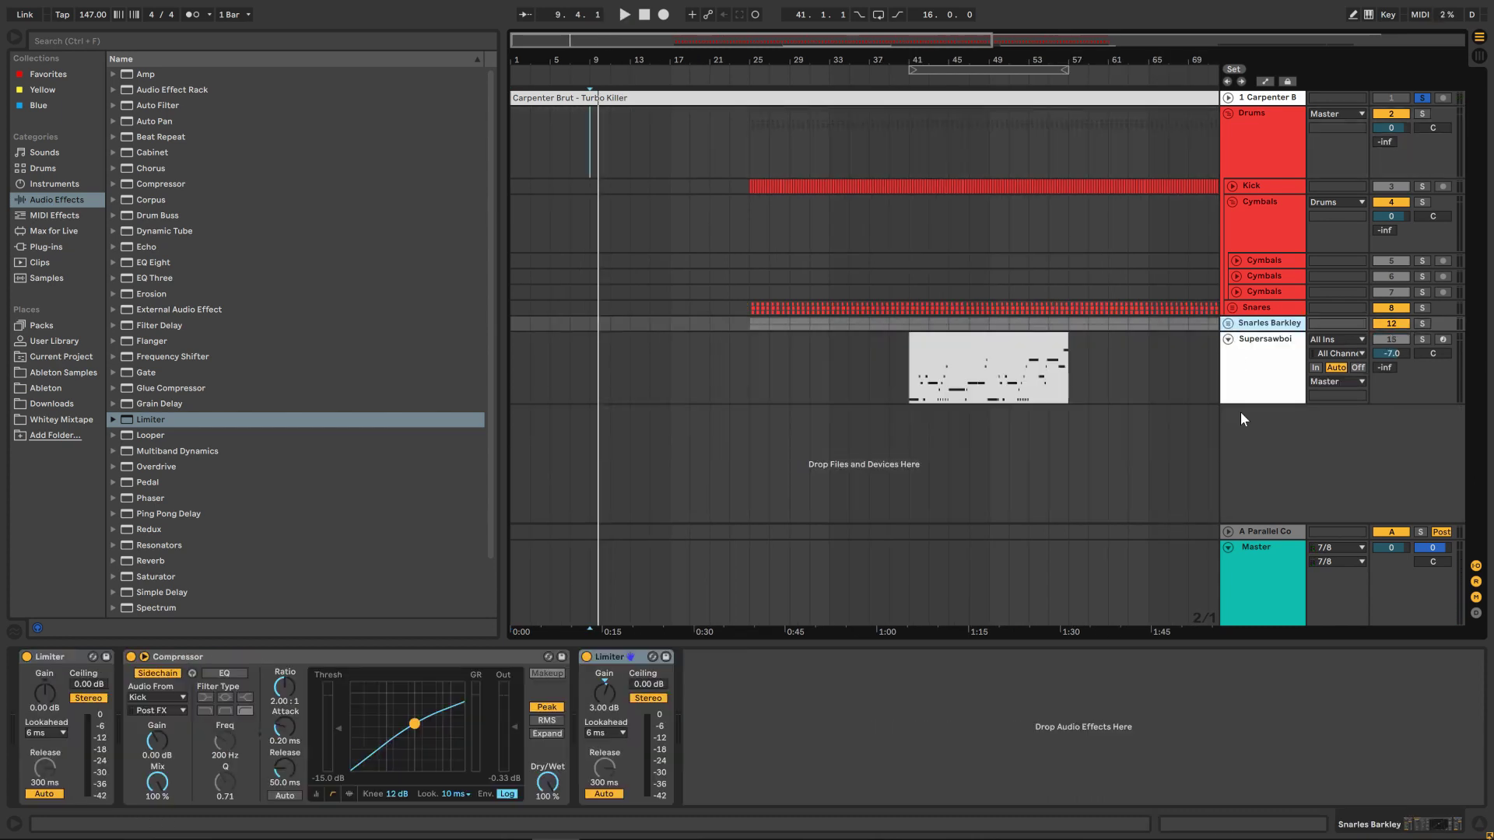
right_click(1244, 418)
left_click(1313, 440)
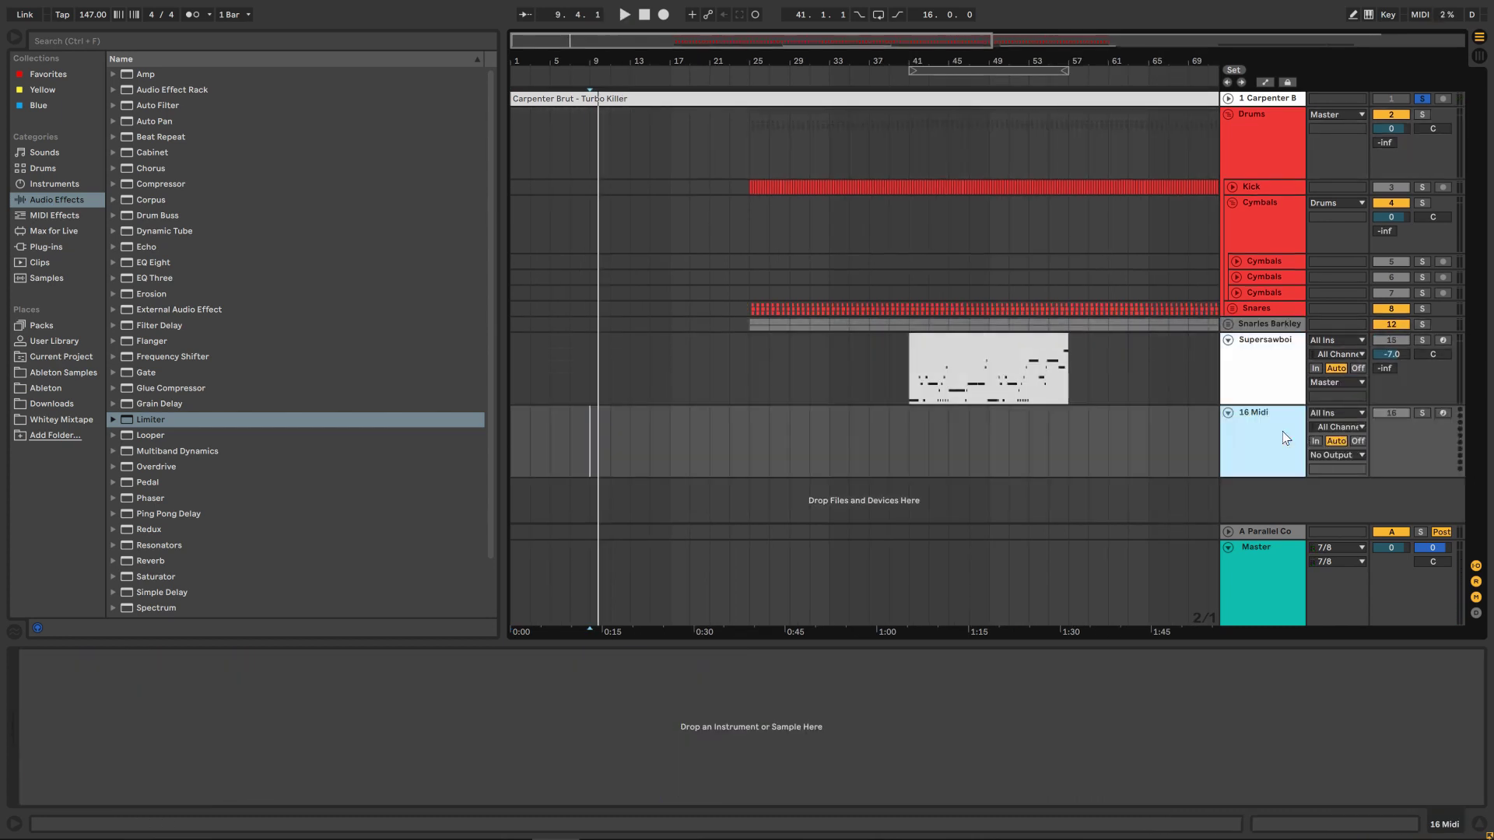
Color the new MIDI track brown and rename it as Organ.
right_click(1282, 431)
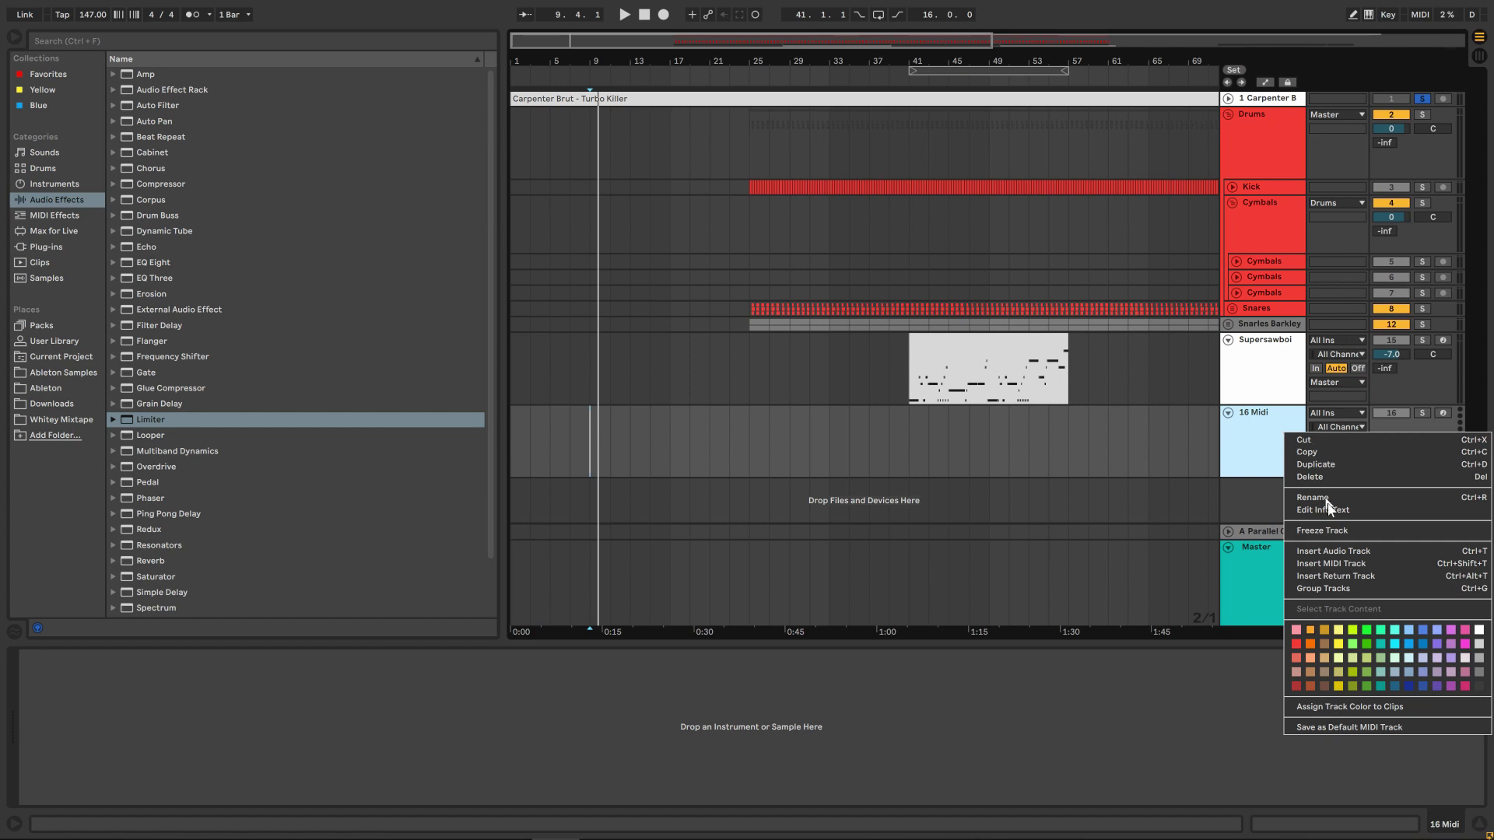
left_click(1325, 688)
right_click(1263, 444)
left_click(1255, 422)
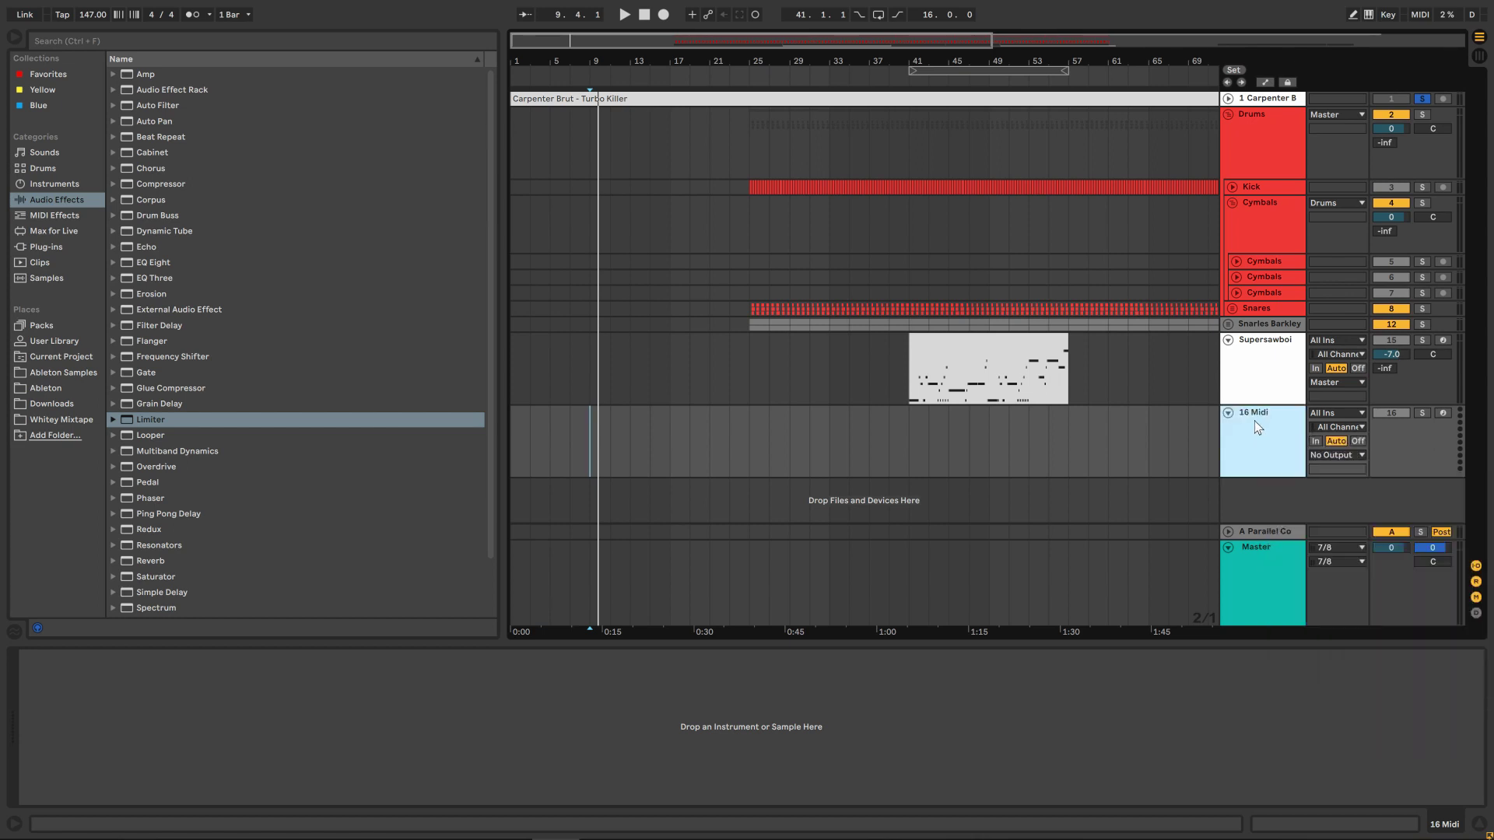
type("Organ")
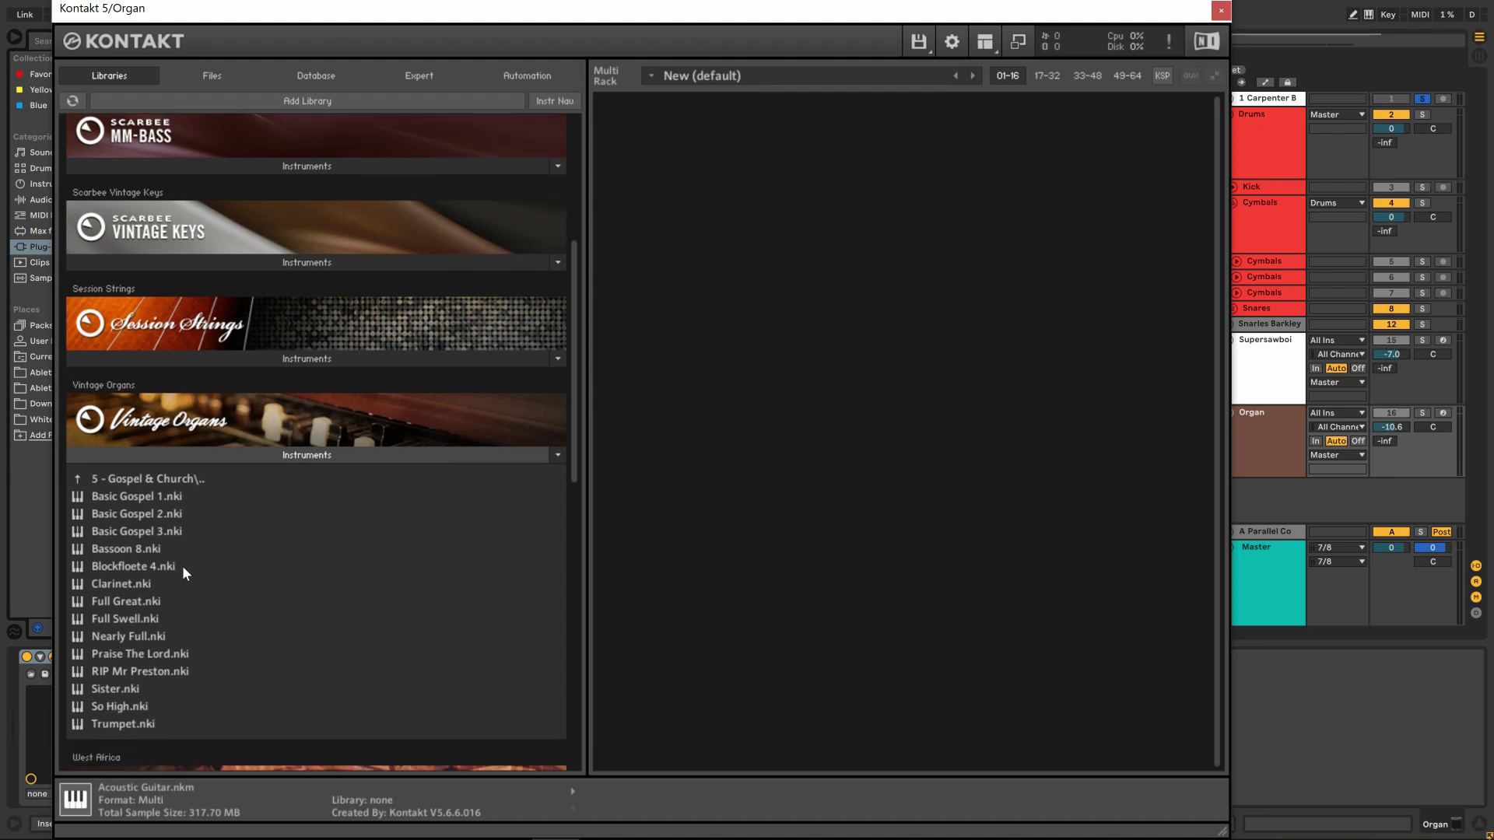
Load Full Great.nki from Kontakt's Vintage Organs library on the Organ track and close the plug-in window.
scroll(186, 574, "down", 1)
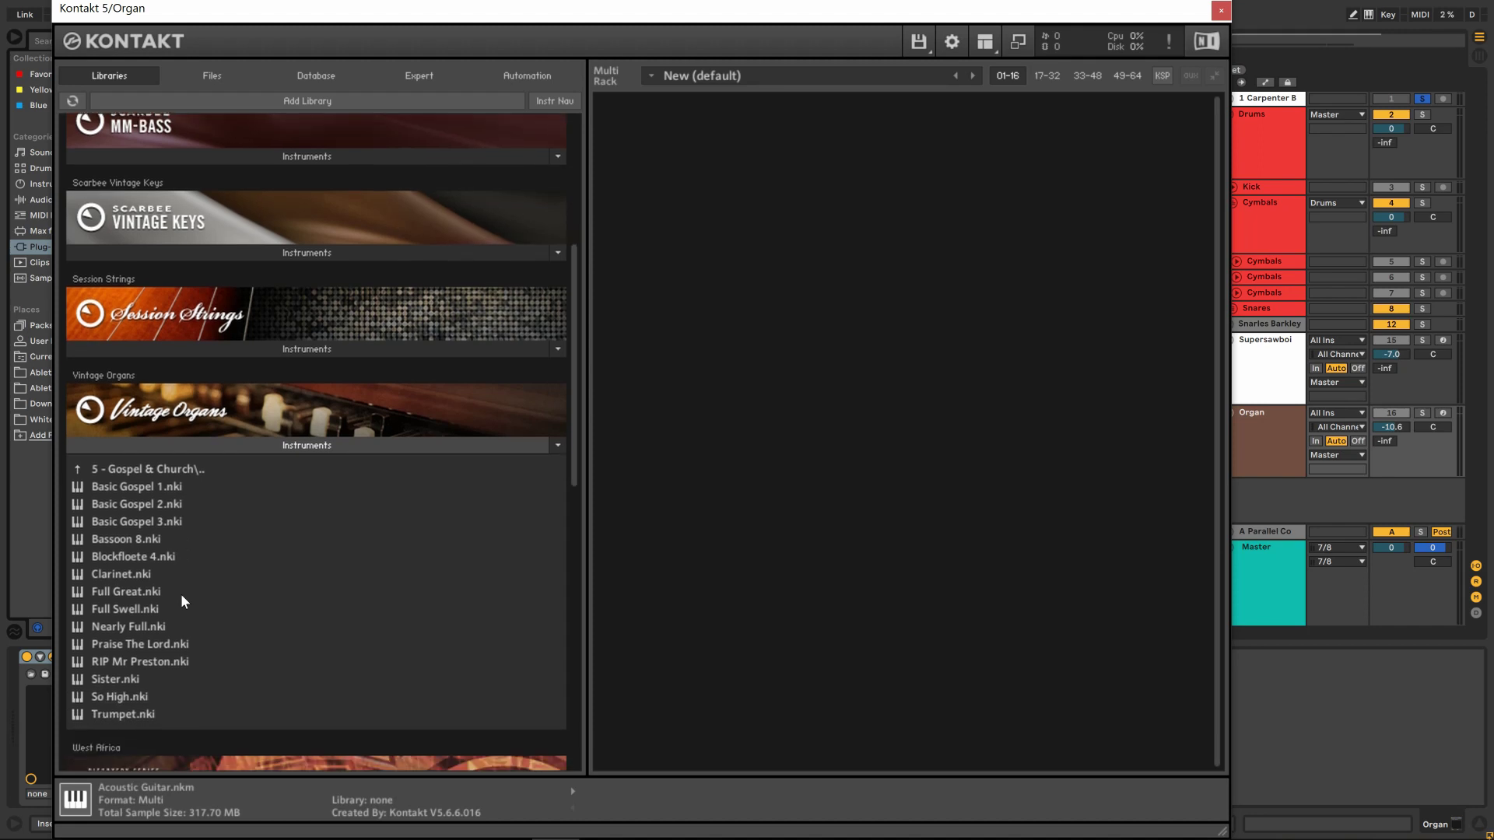
double_click(182, 594)
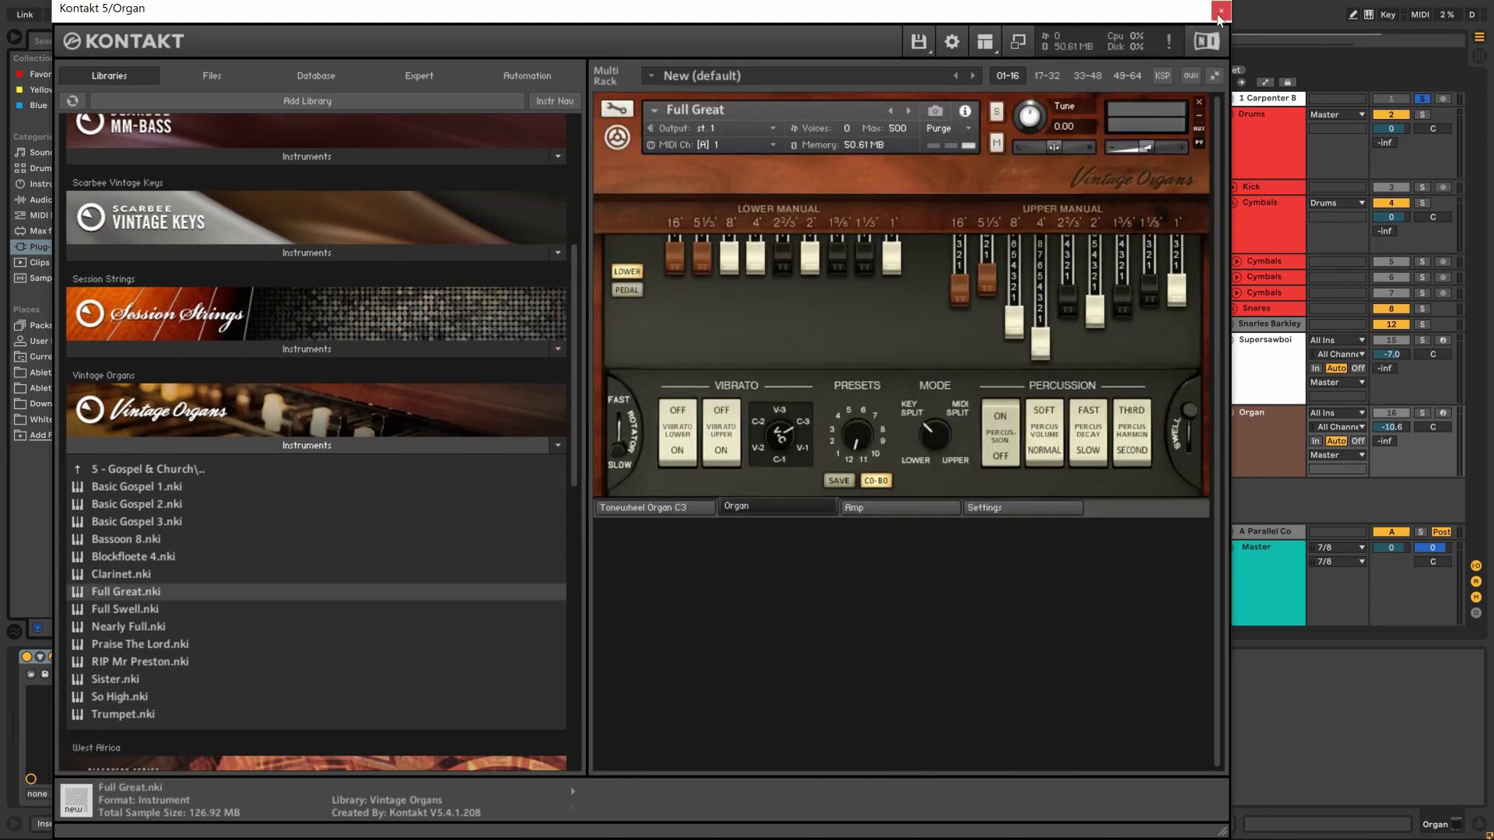
left_click(1223, 10)
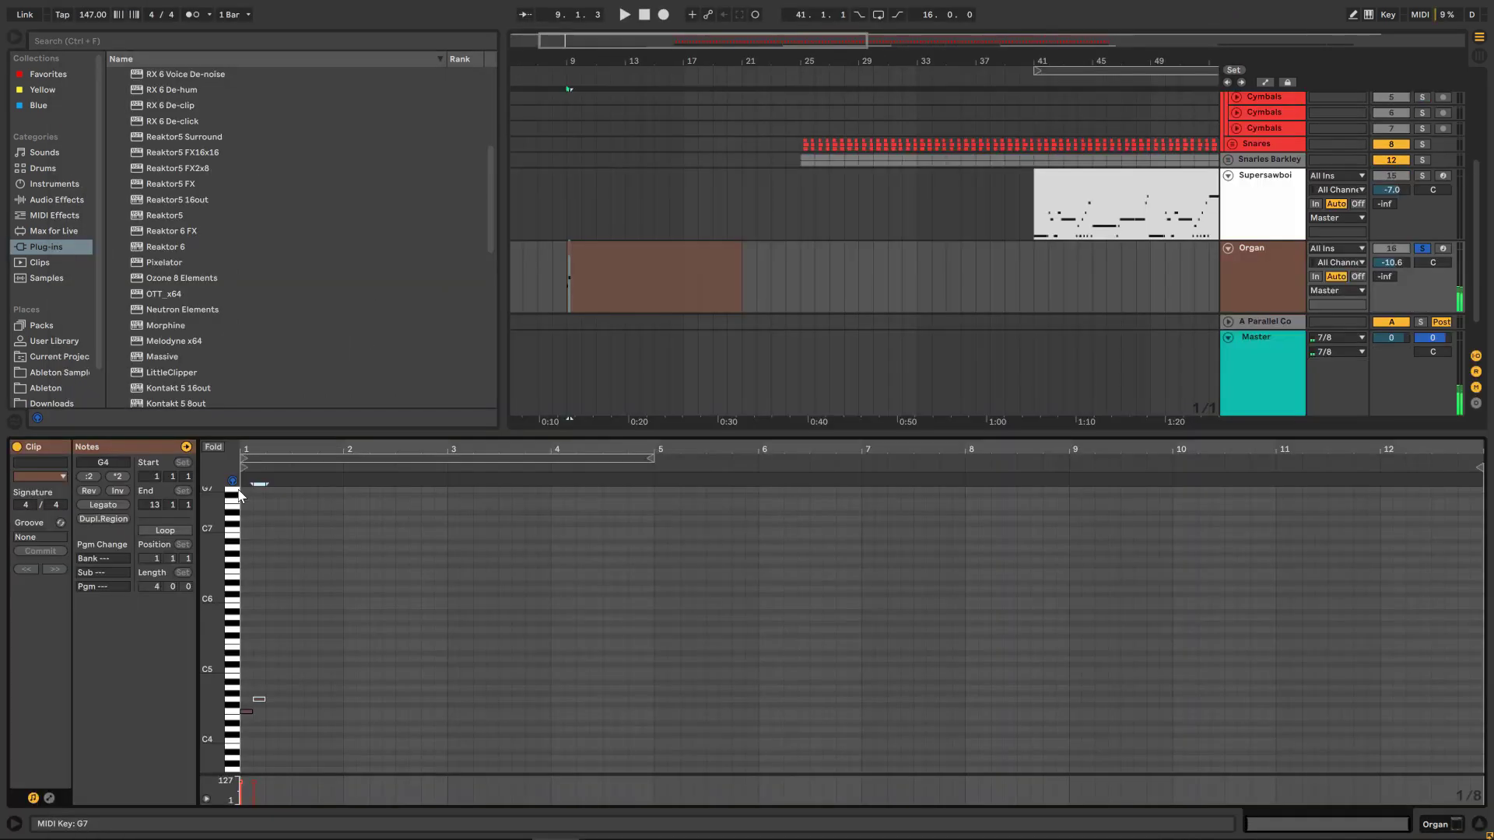
left_click(1394, 265)
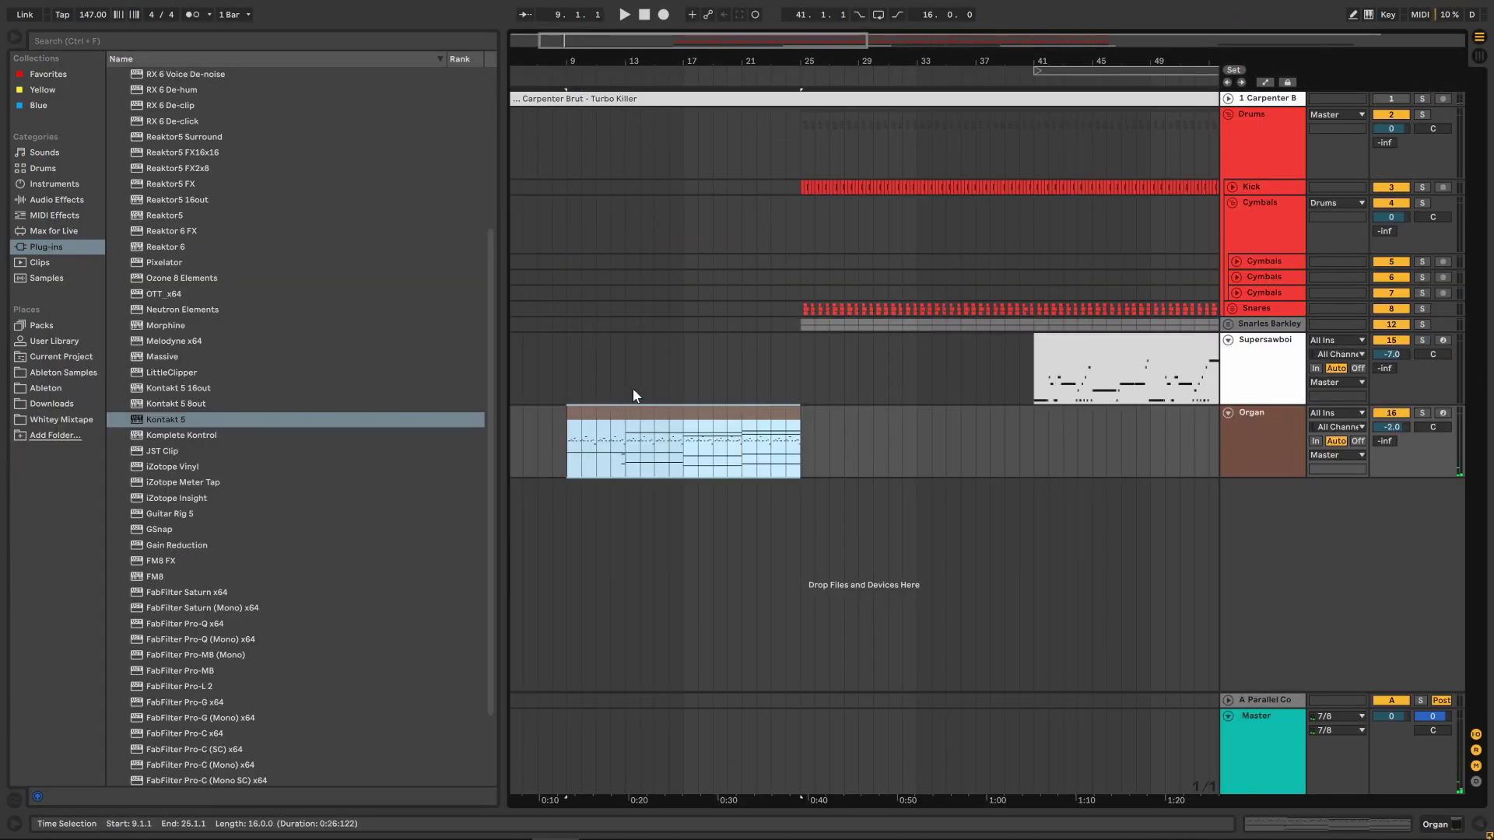
Open the Organ clip at bar 9, select all its notes and play it.
double_click(639, 416)
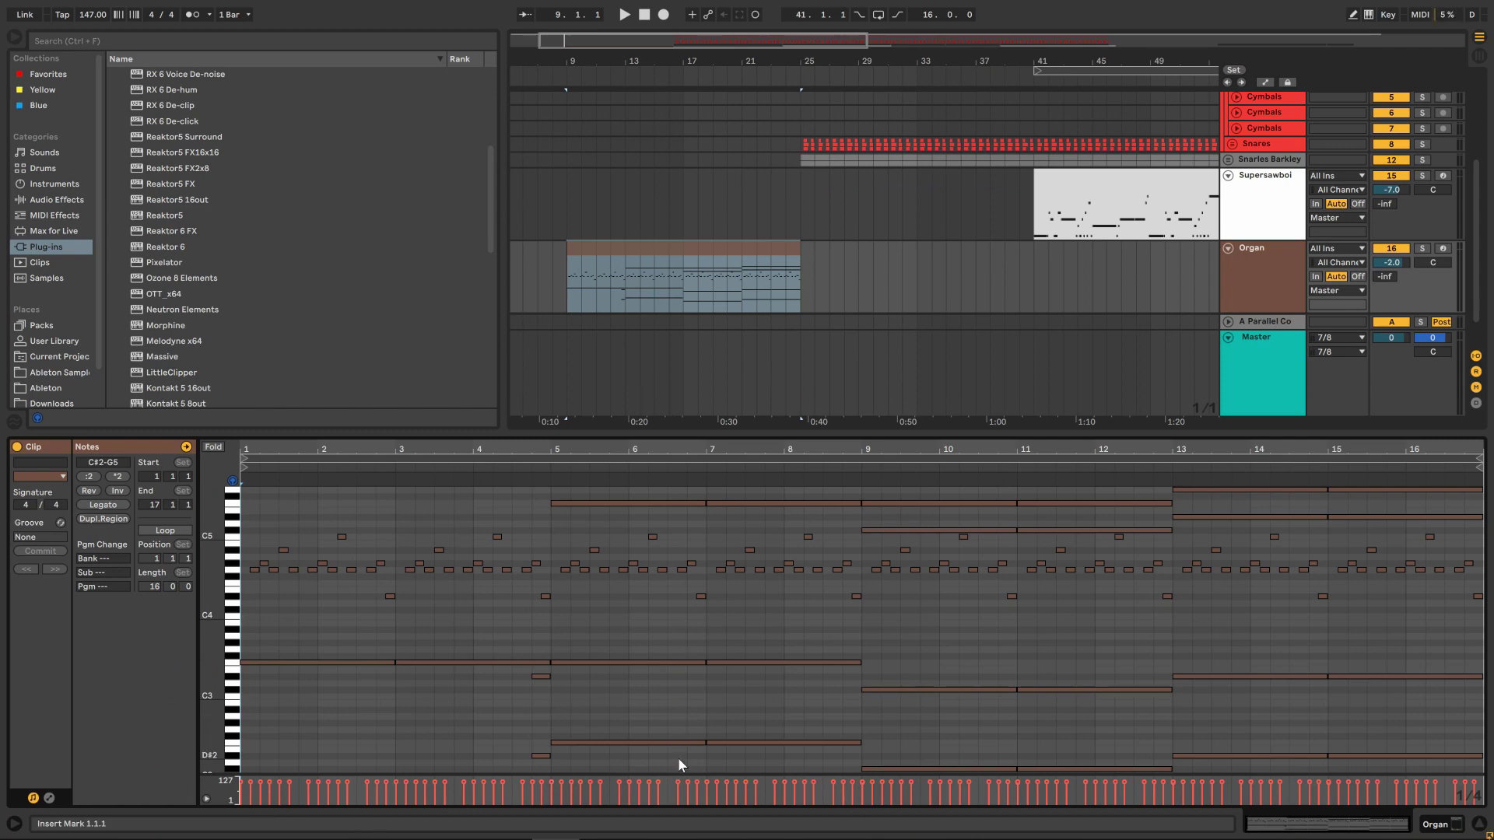
key("ctrl+a")
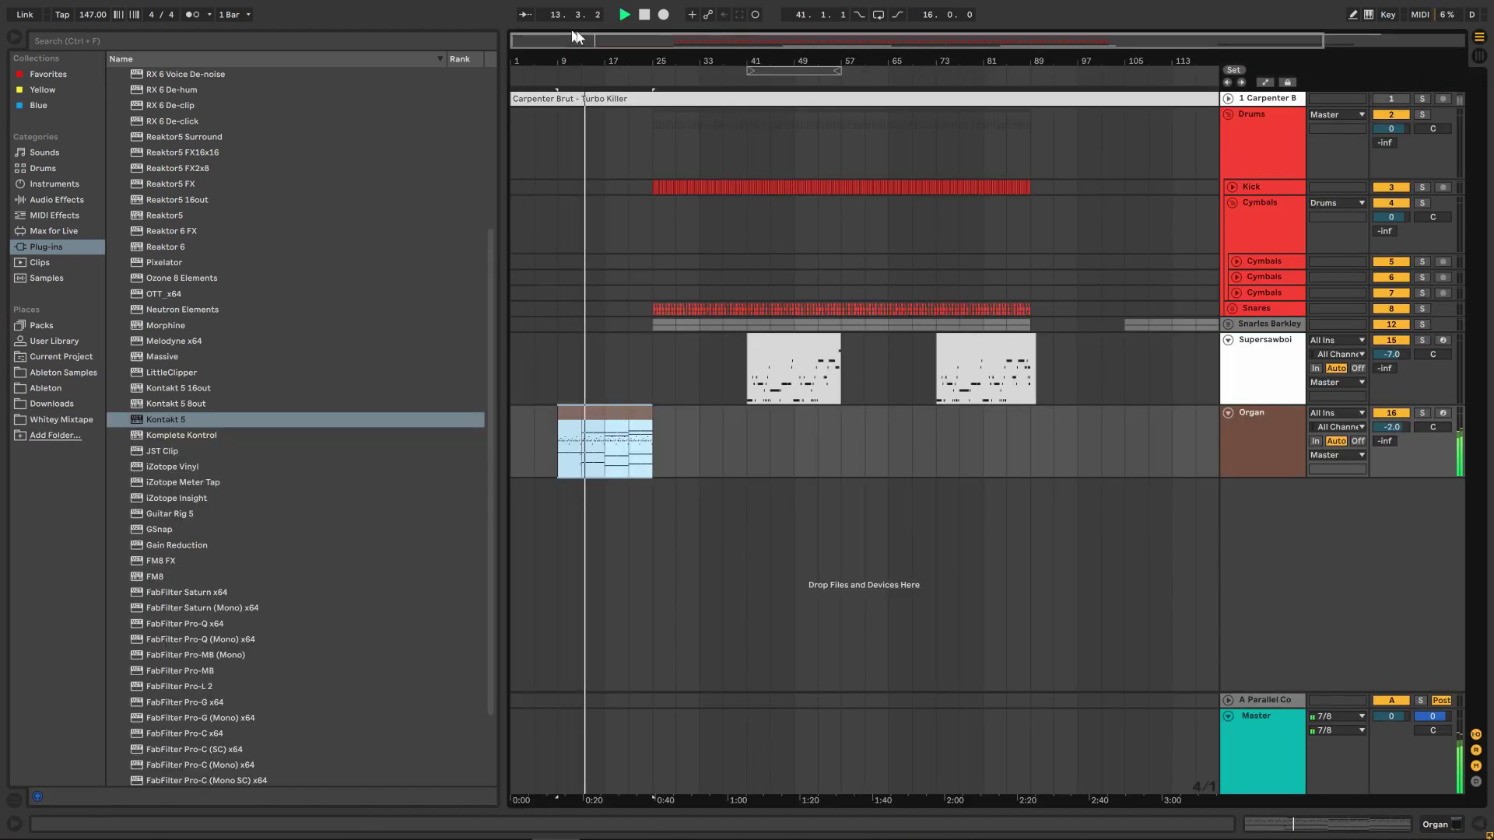
key("space")
Audition the Vintage Organs instruments following Full Great, including Nearly Full and Praise The Lord, while the Organ clip plays.
left_click(1428, 825)
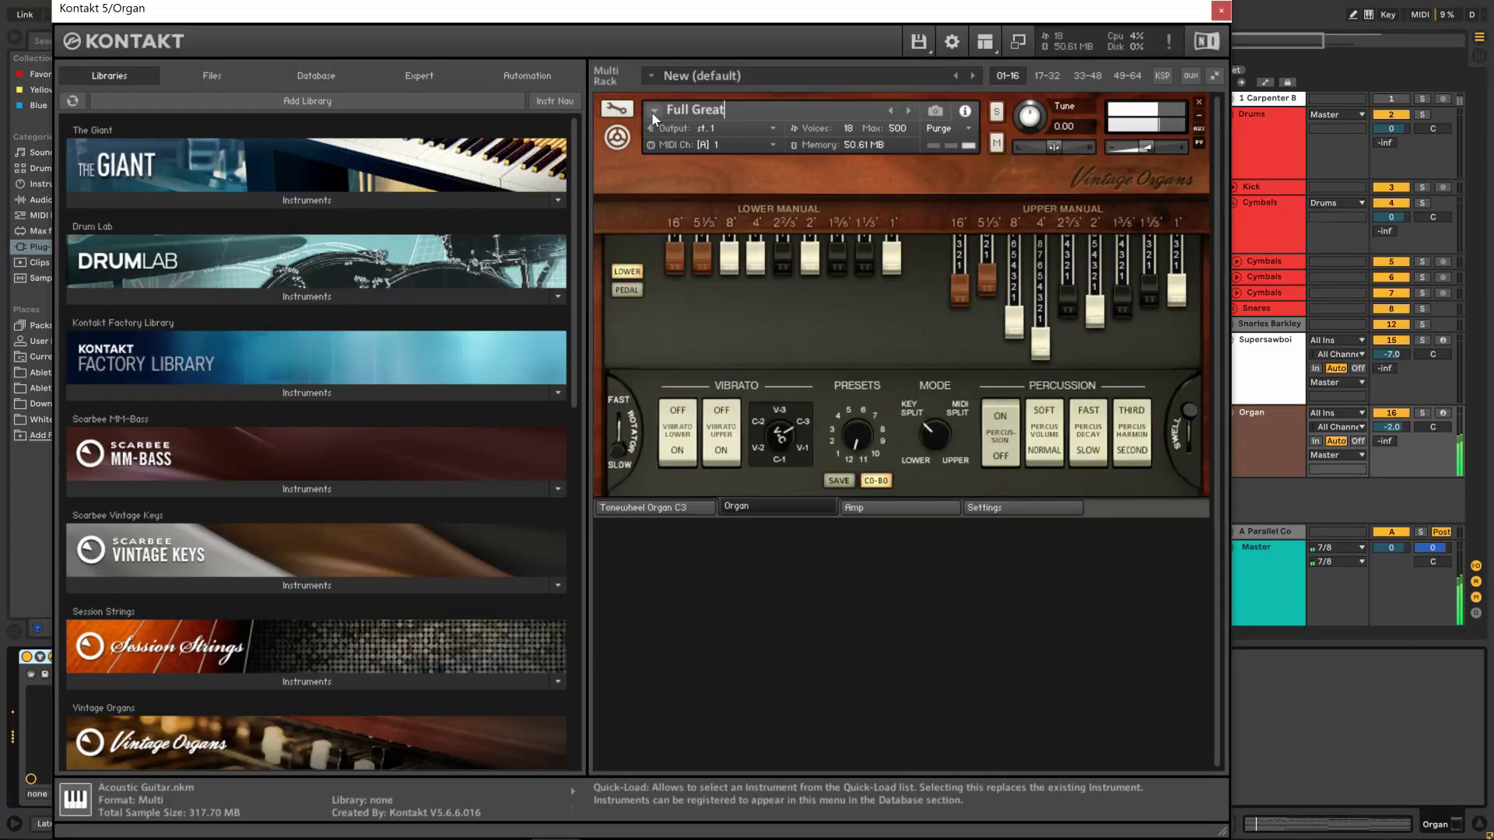
left_click(905, 109)
left_click(907, 110)
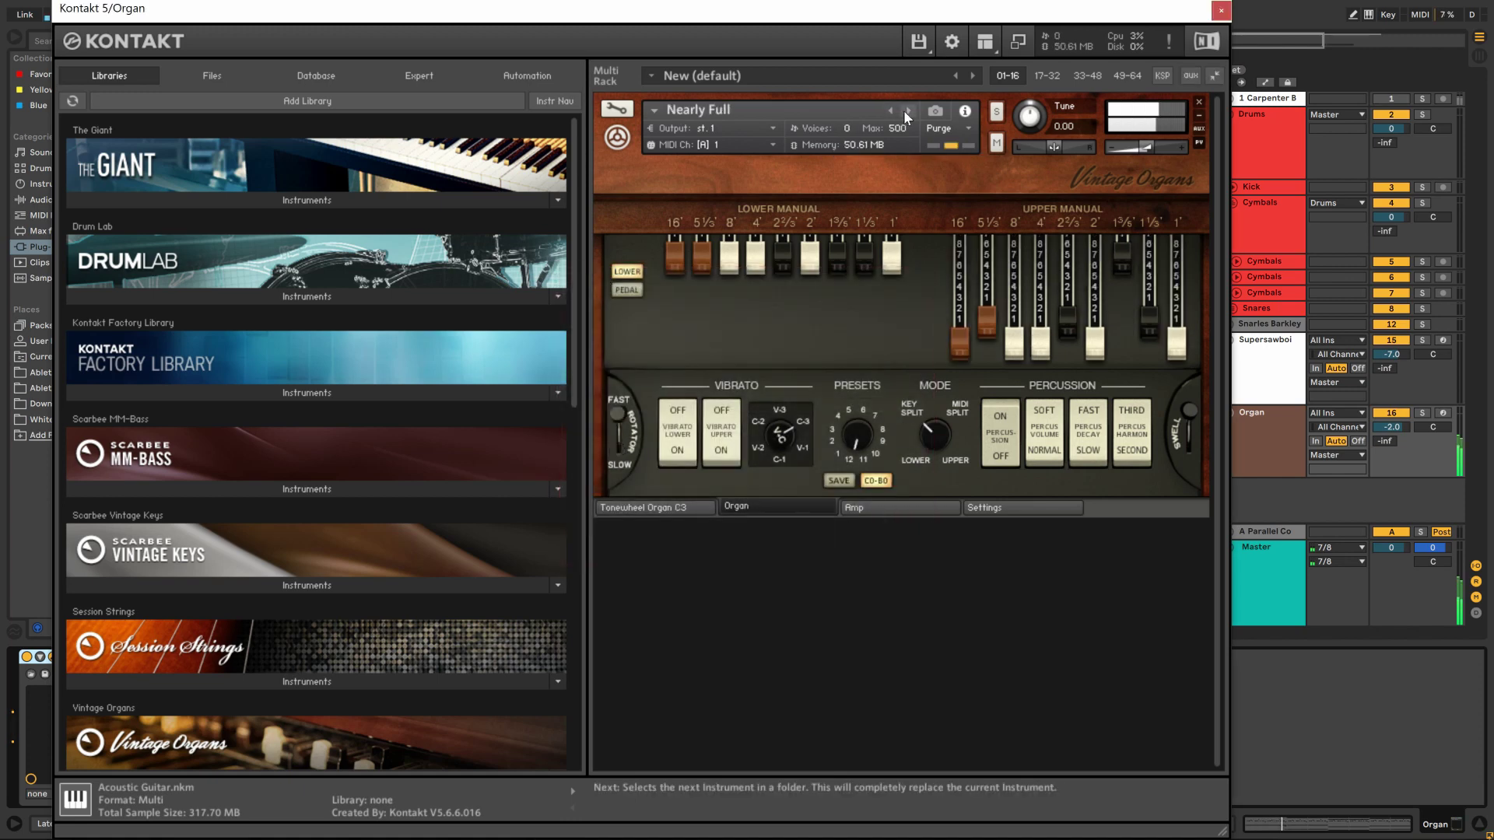
left_click(908, 111)
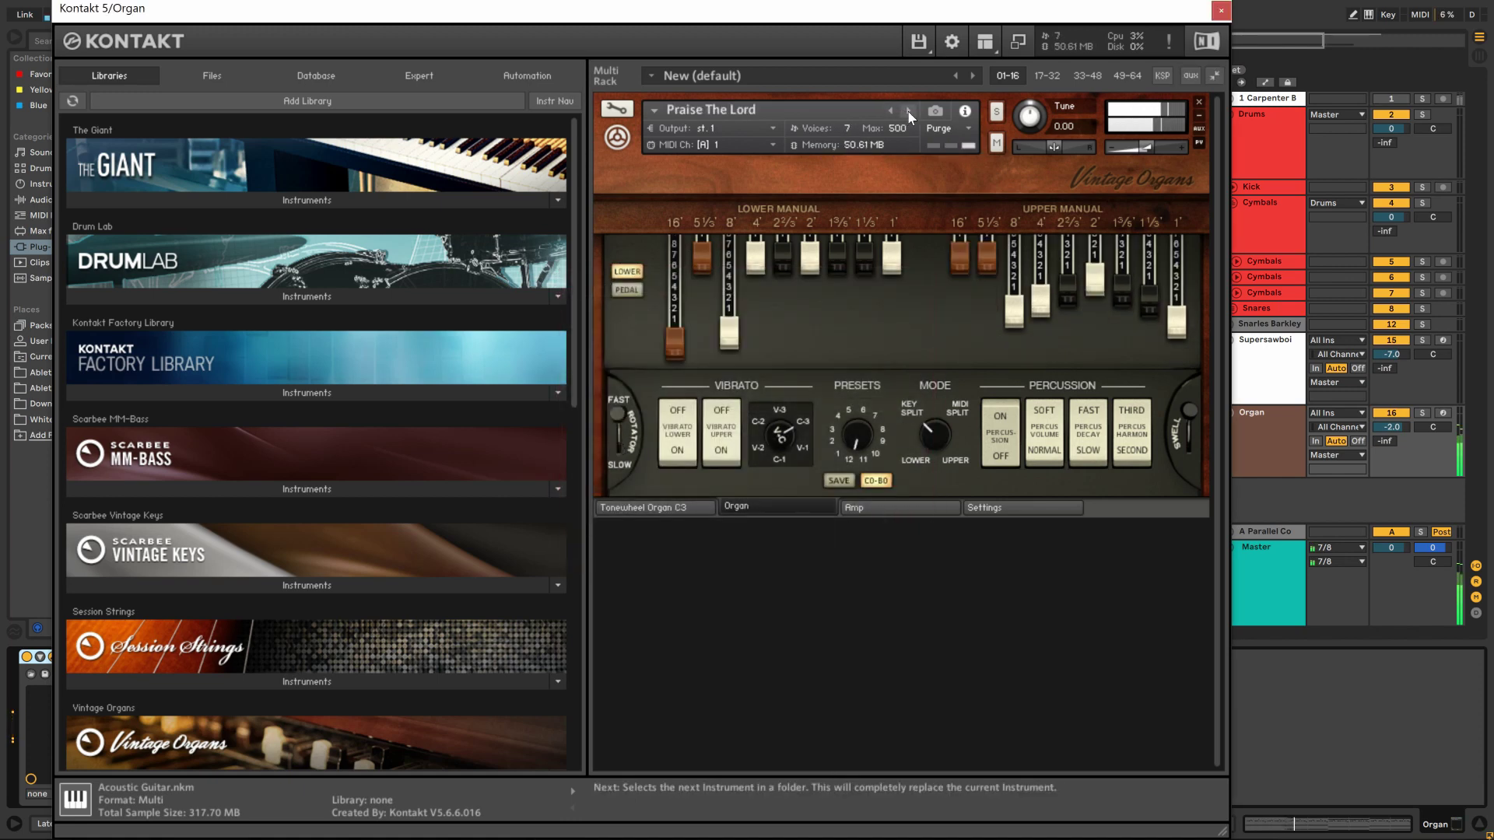
key("Up")
key("Up")
key("Up")
key("Up")
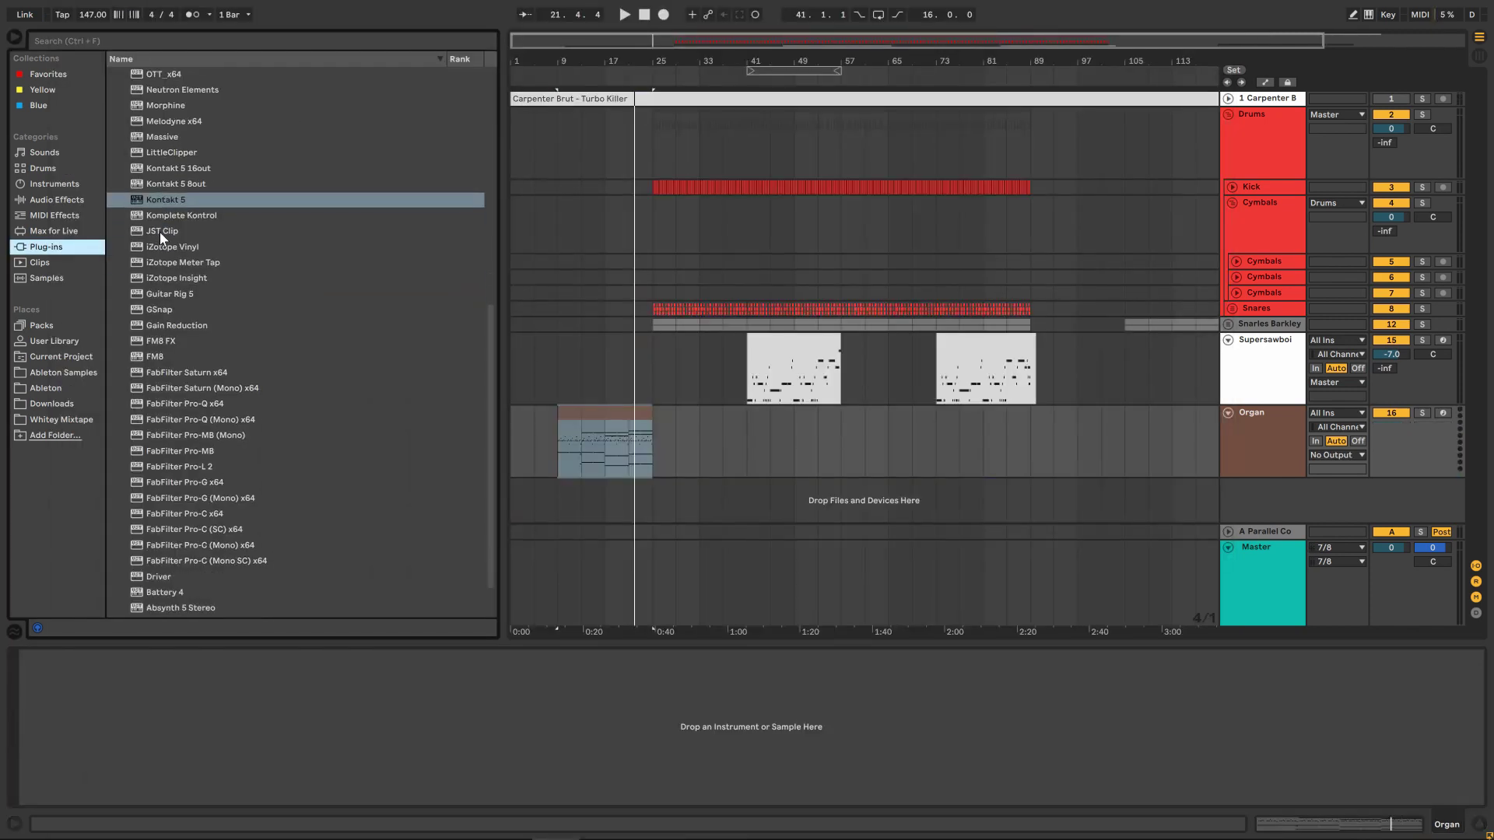
Audition the Pipe Organ 1 and Pipe Organ 2 snapshots in Reaktor's SteamPipe instruments, choosing Pipe Organ 2 in SteamPipe 2.
scroll(160, 232, "down", 1)
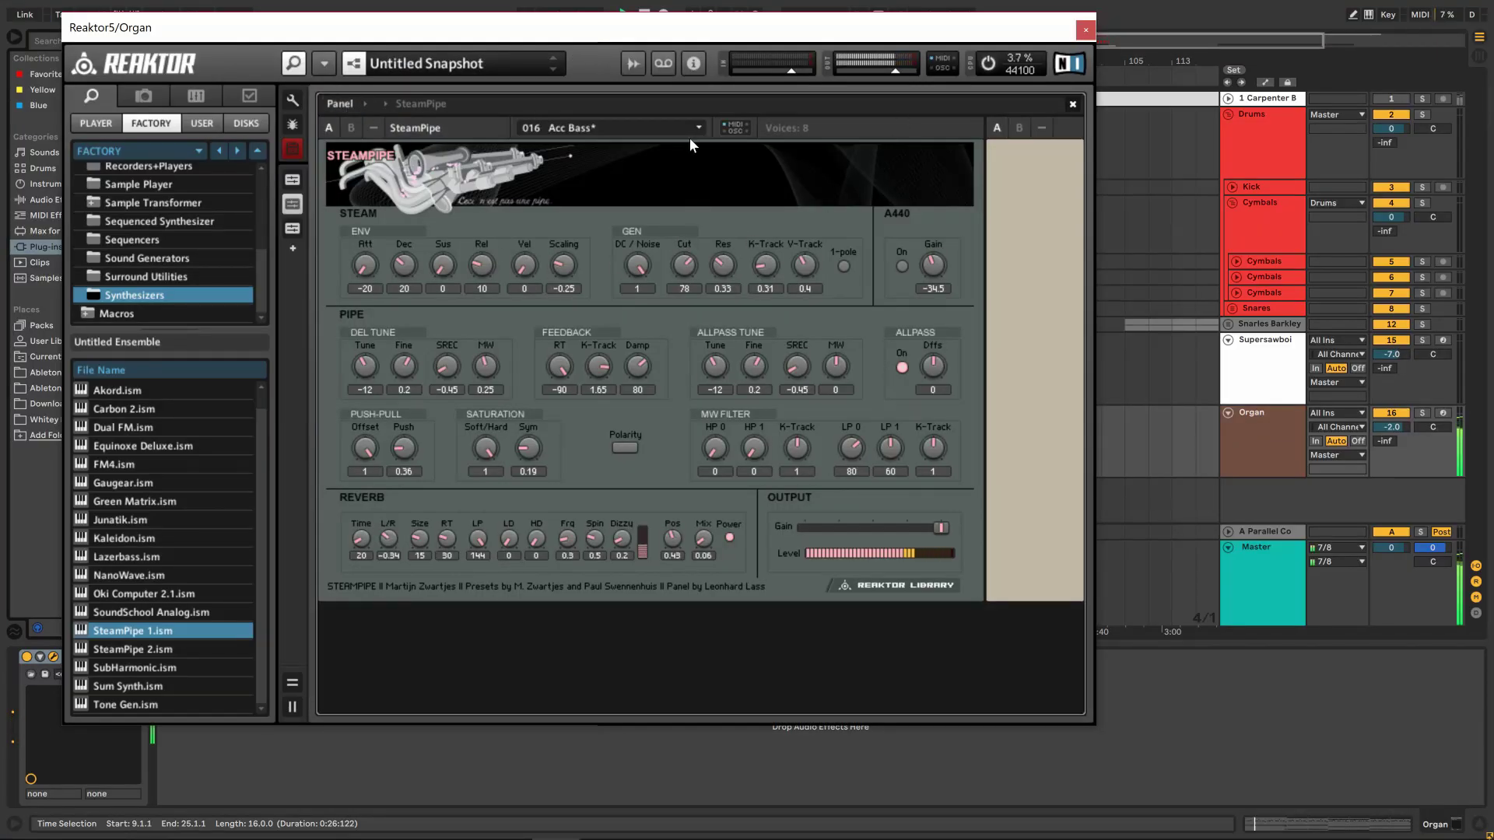
left_click(695, 128)
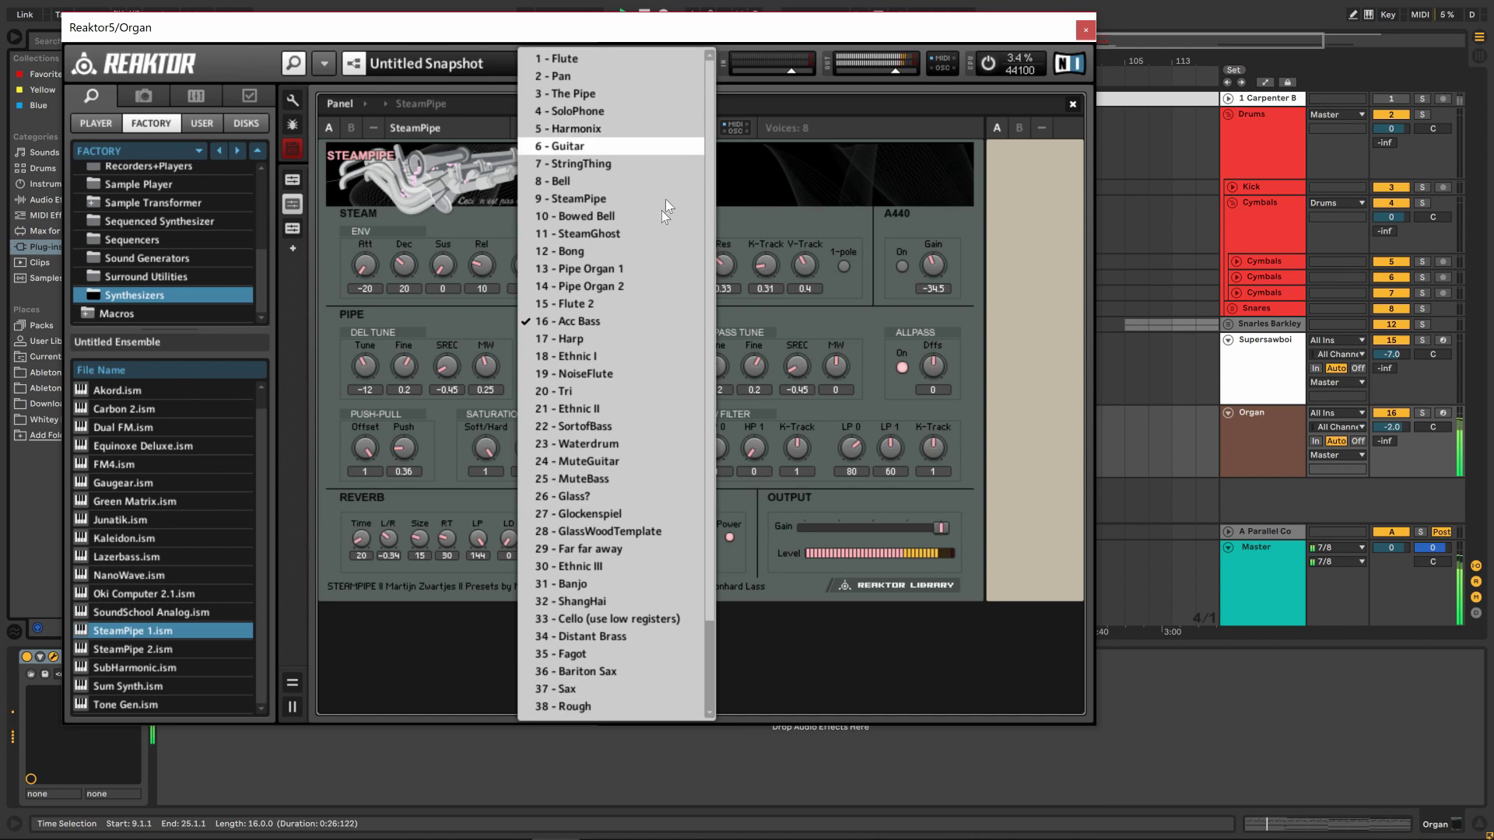
left_click(669, 268)
left_click(683, 130)
left_click(629, 287)
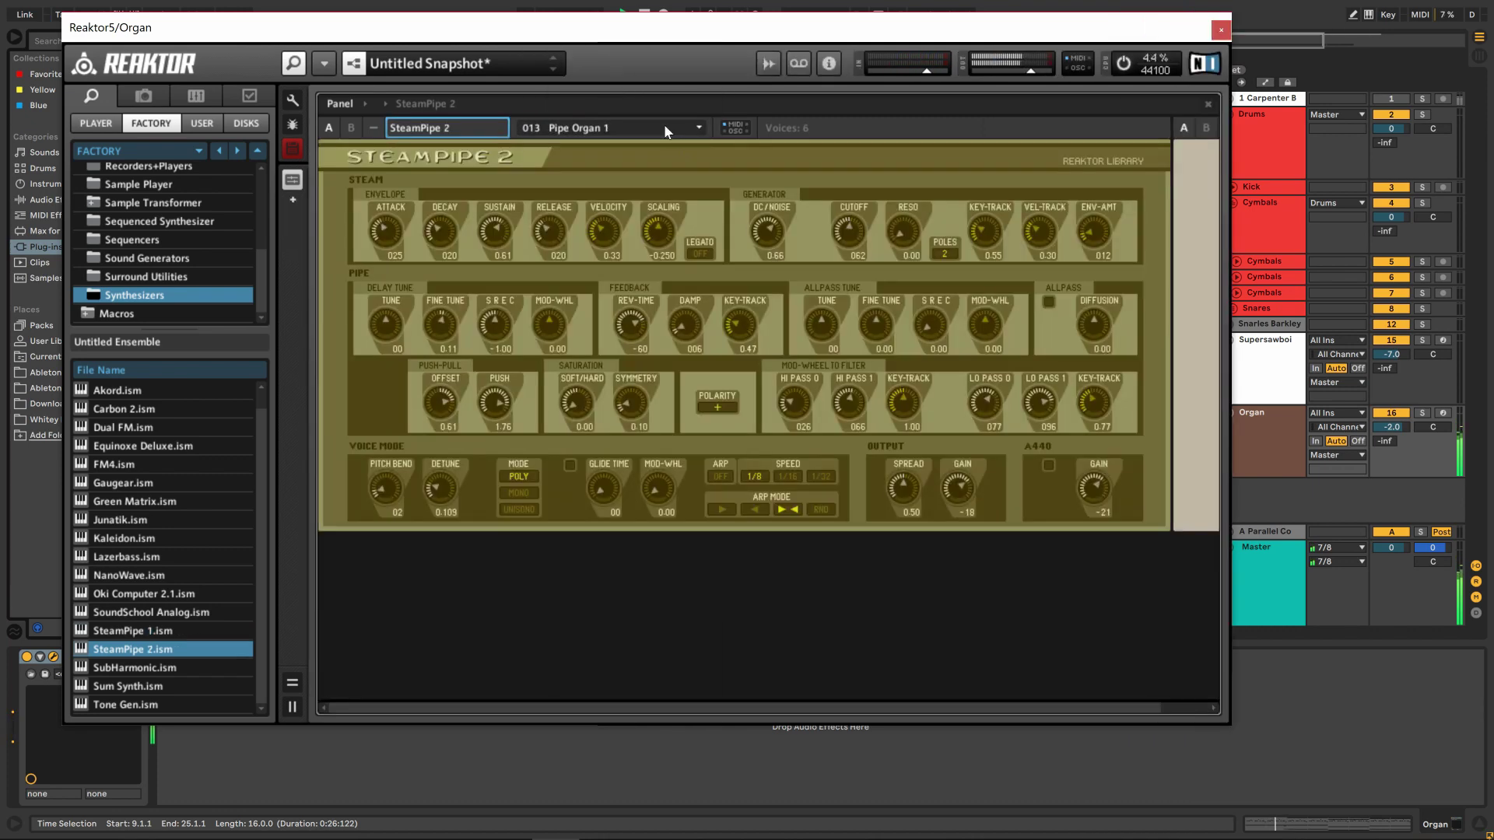
left_click(665, 127)
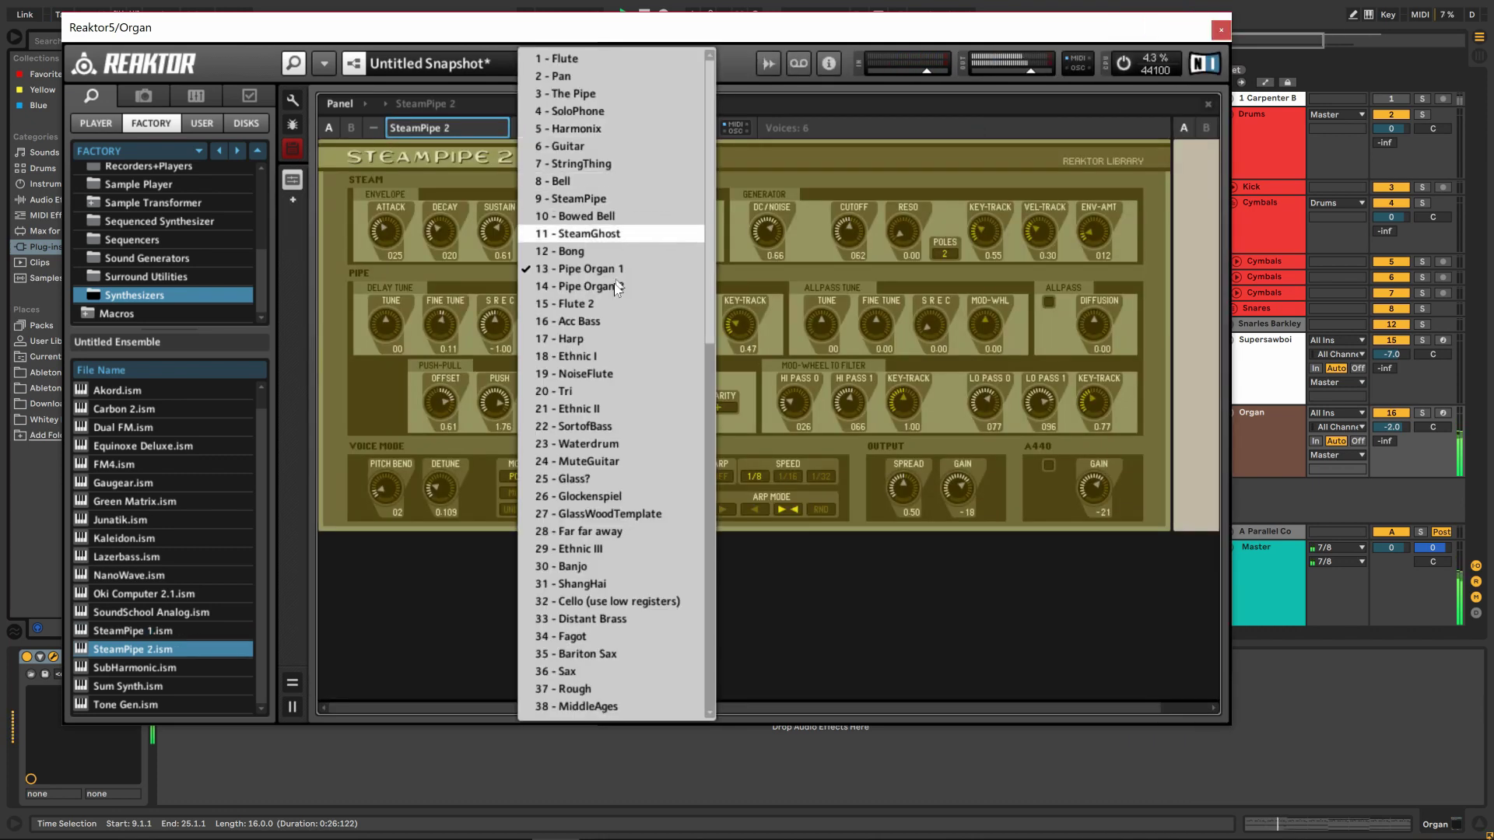
left_click(619, 291)
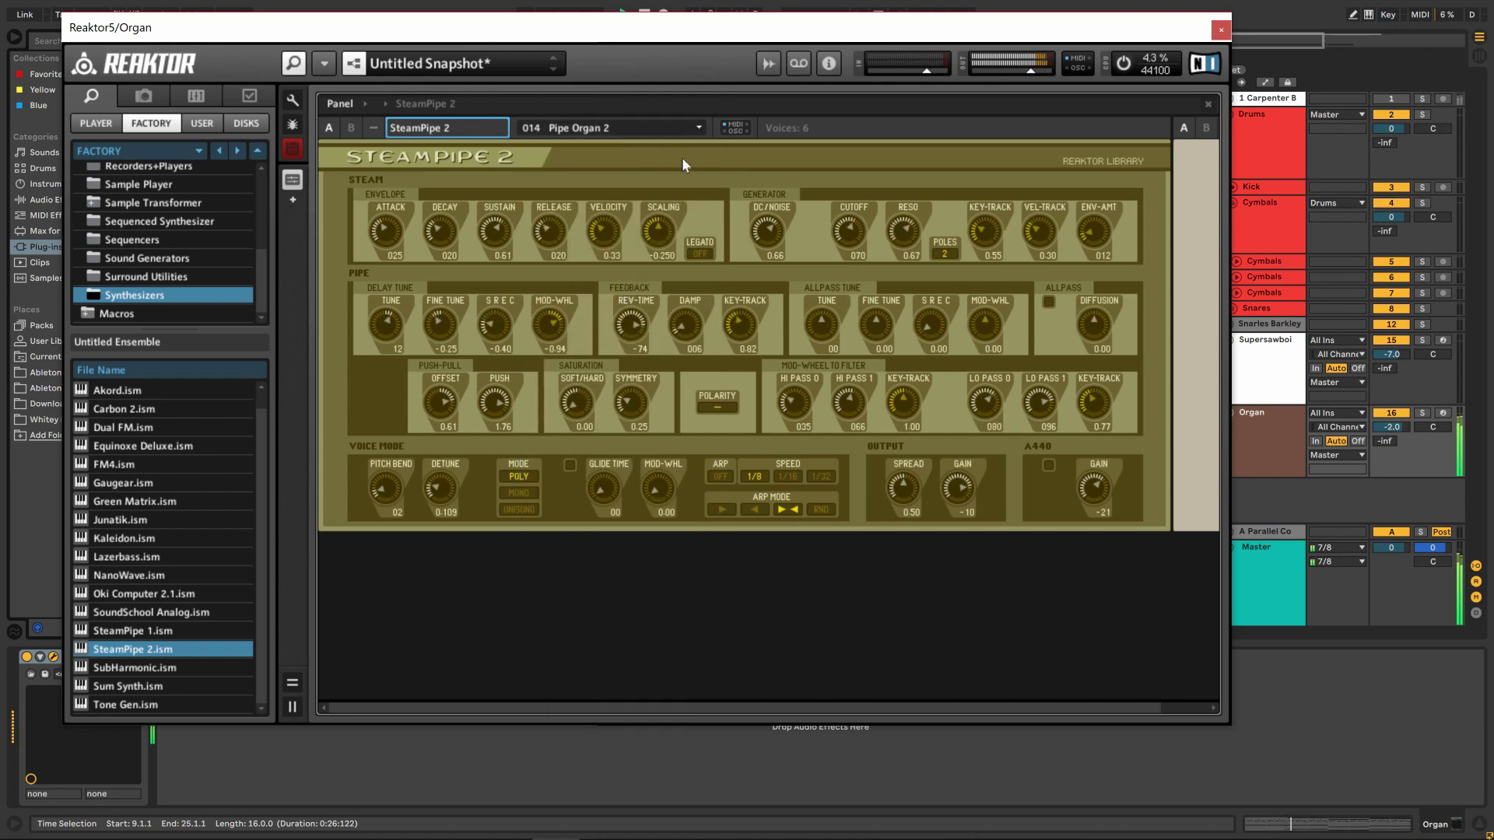
Try SteamPipe 2's MiddleAges snapshot and browse the remaining snapshots for an alternative.
left_click(690, 131)
scroll(630, 558, "down", 8)
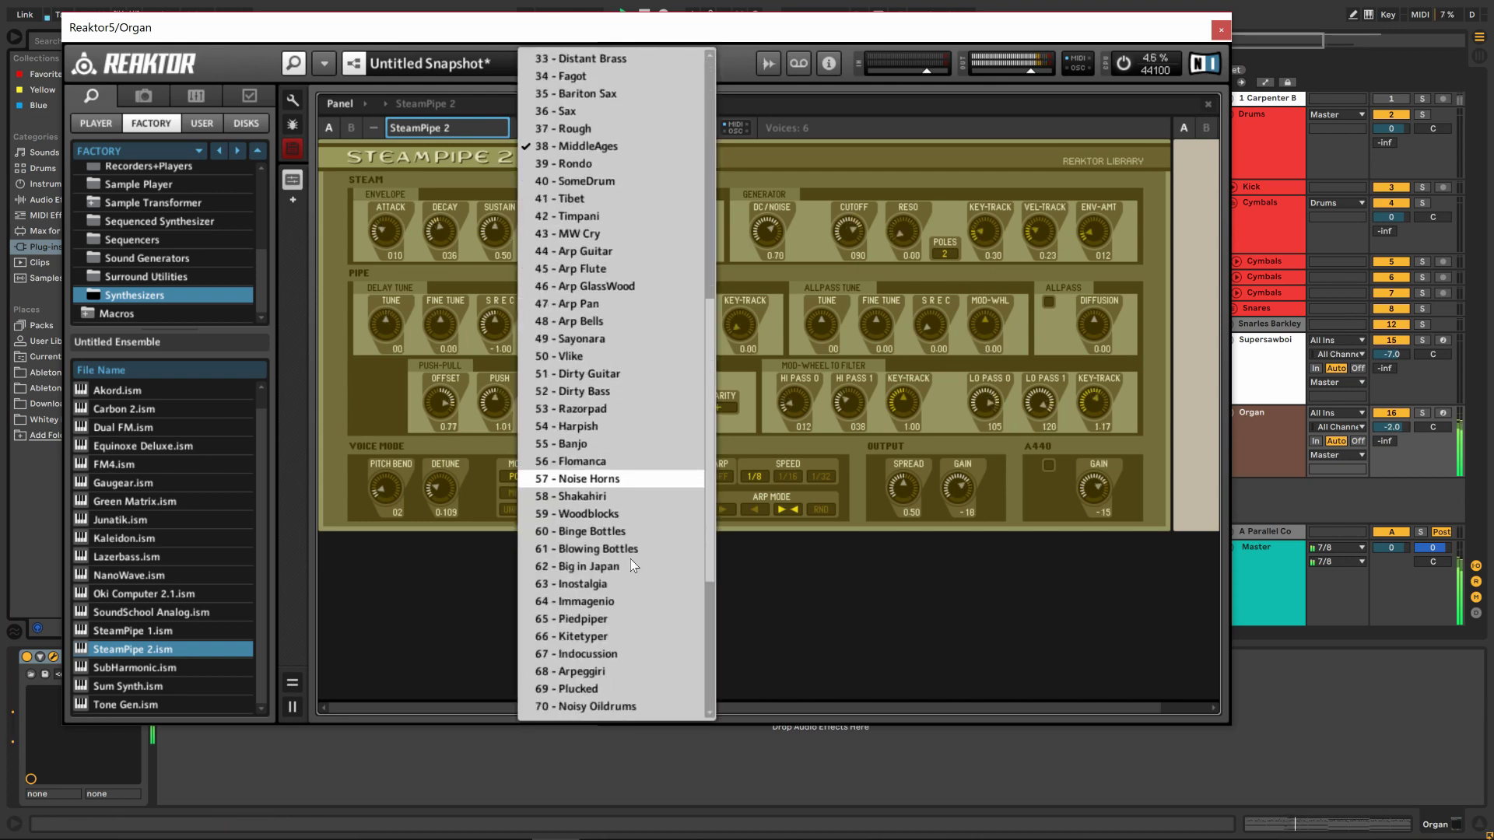
scroll(631, 558, "down", 2)
scroll(641, 553, "down", 1)
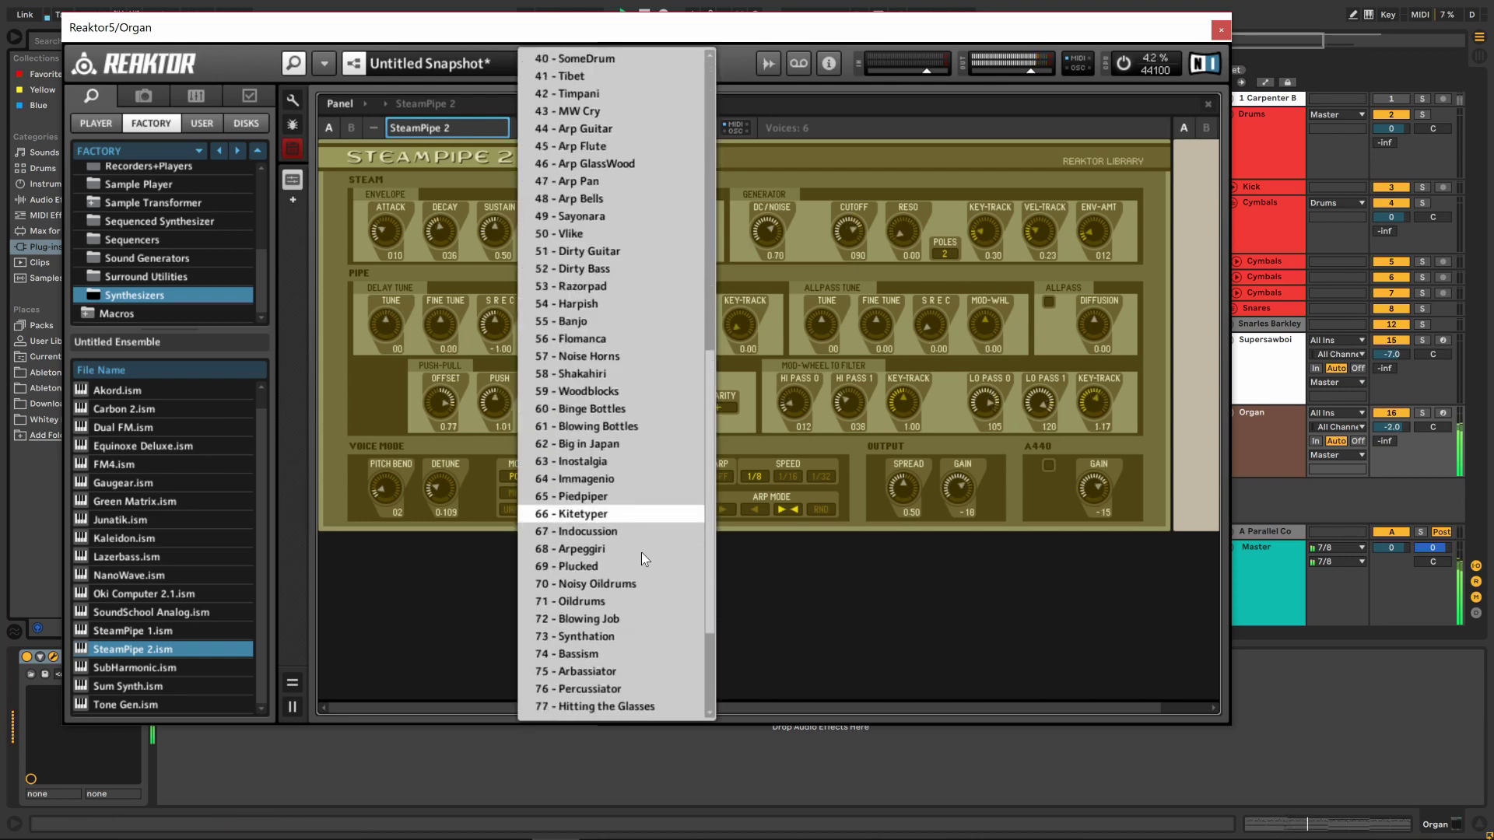
scroll(641, 552, "down", 3)
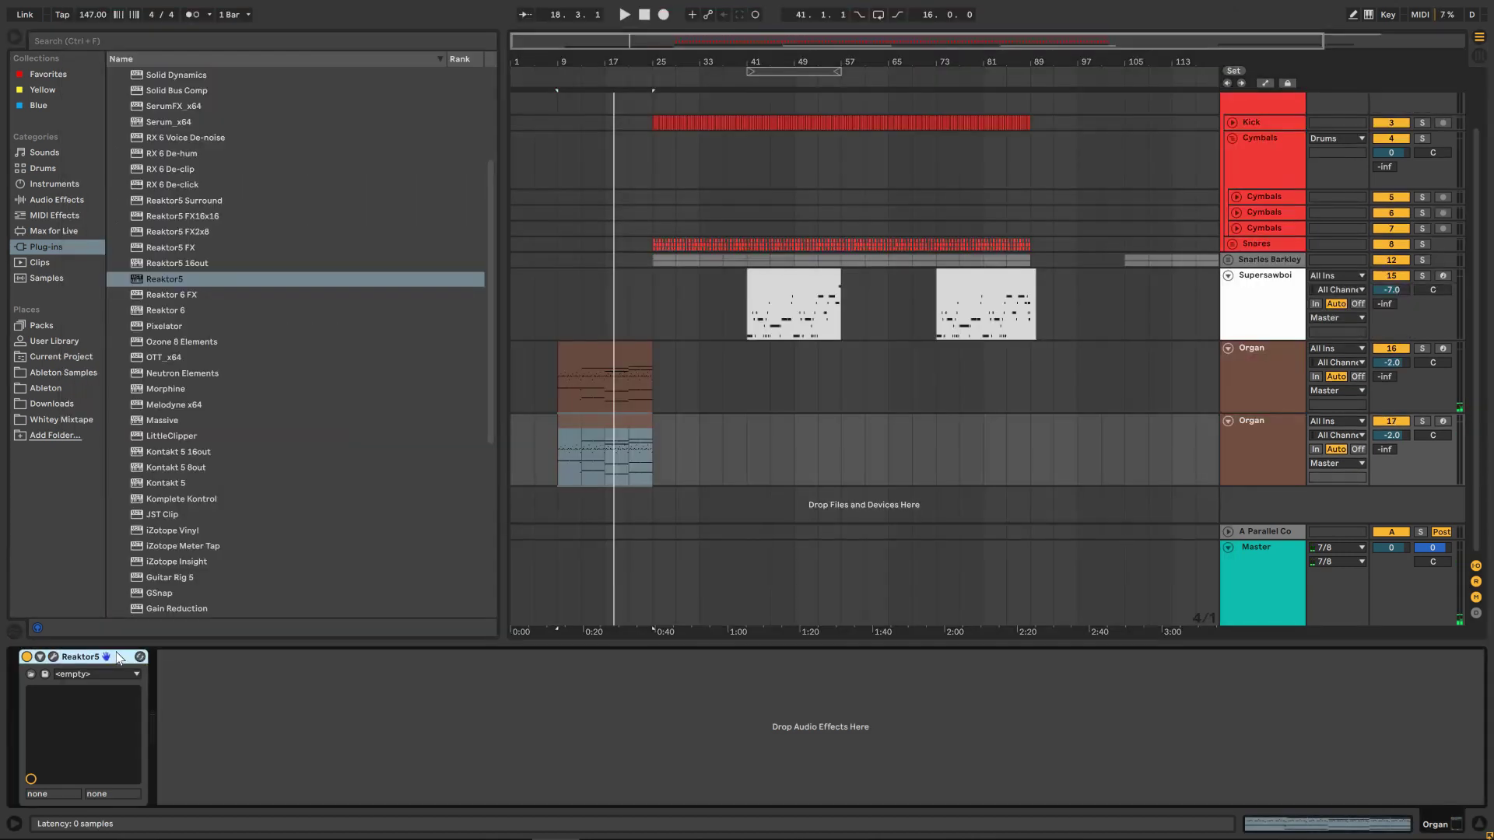
Replace Reaktor5 on the second Organ track with a Kontakt 5 plug-in.
key("Delete")
scroll(173, 351, "down", 2)
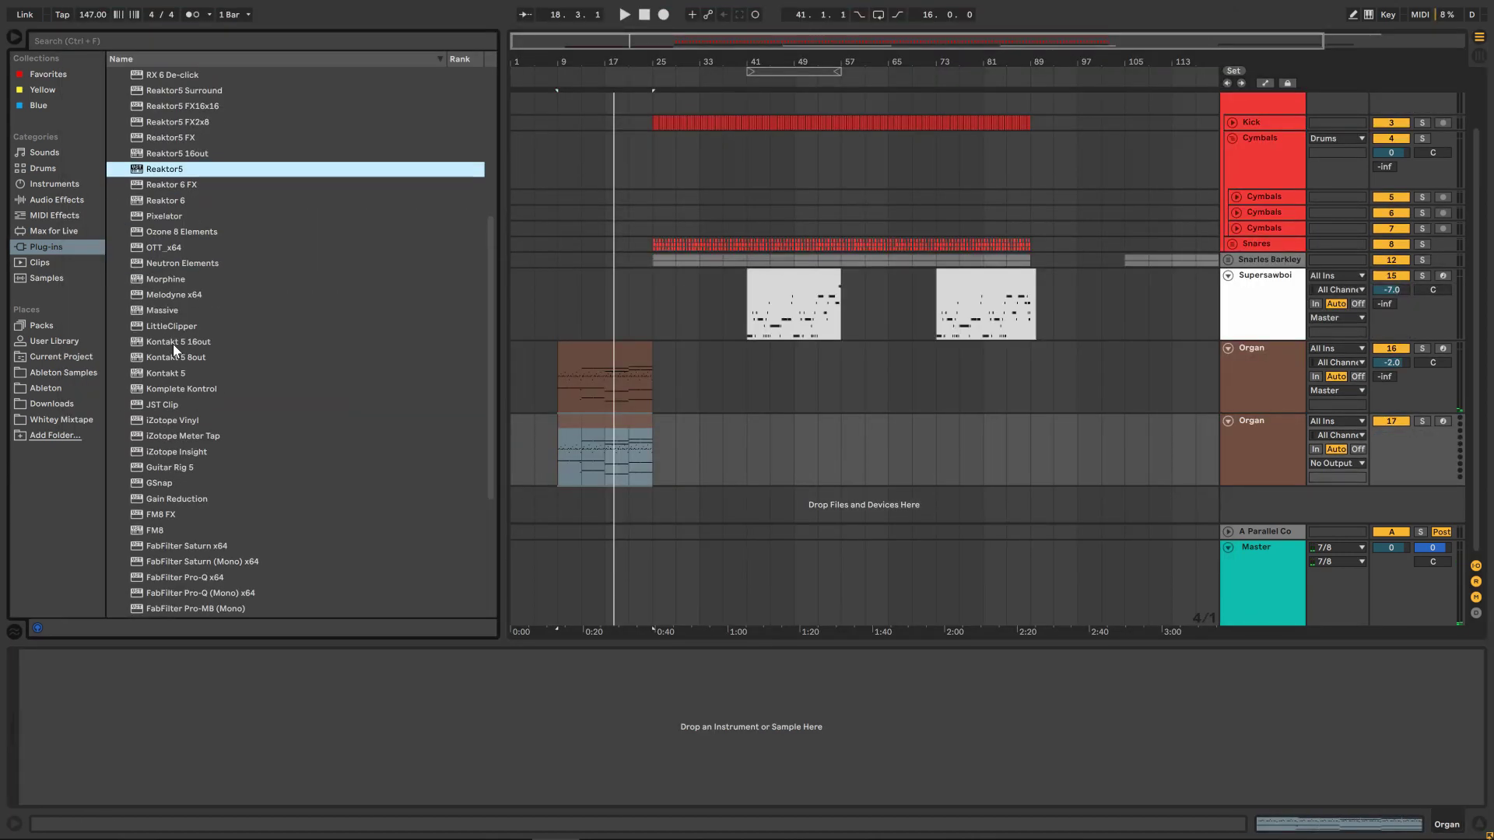
scroll(182, 249, "down", 2)
scroll(180, 248, "up", 3)
scroll(189, 179, "up", 6)
scroll(189, 182, "down", 10)
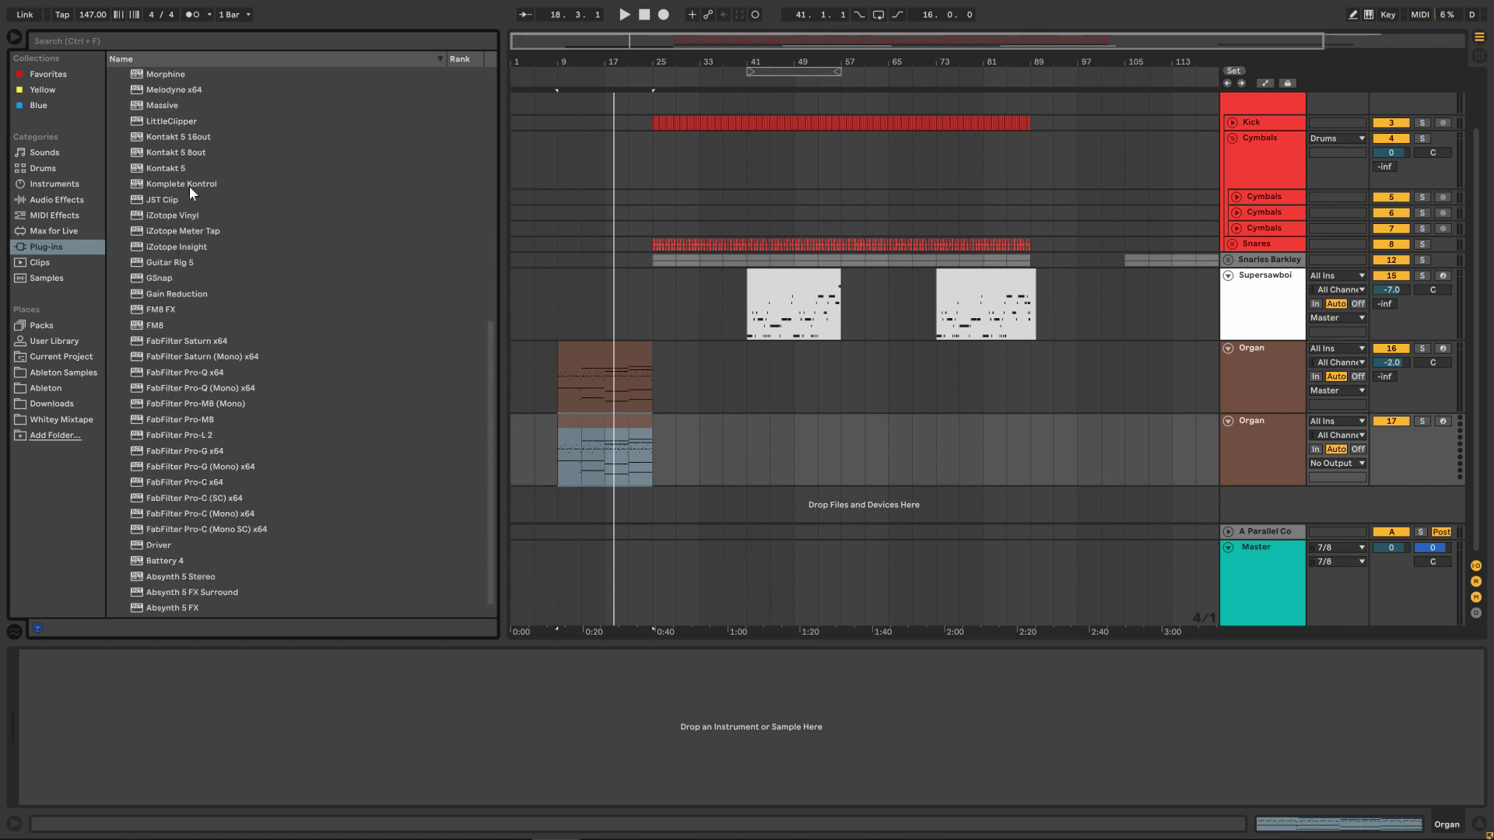
double_click(160, 154)
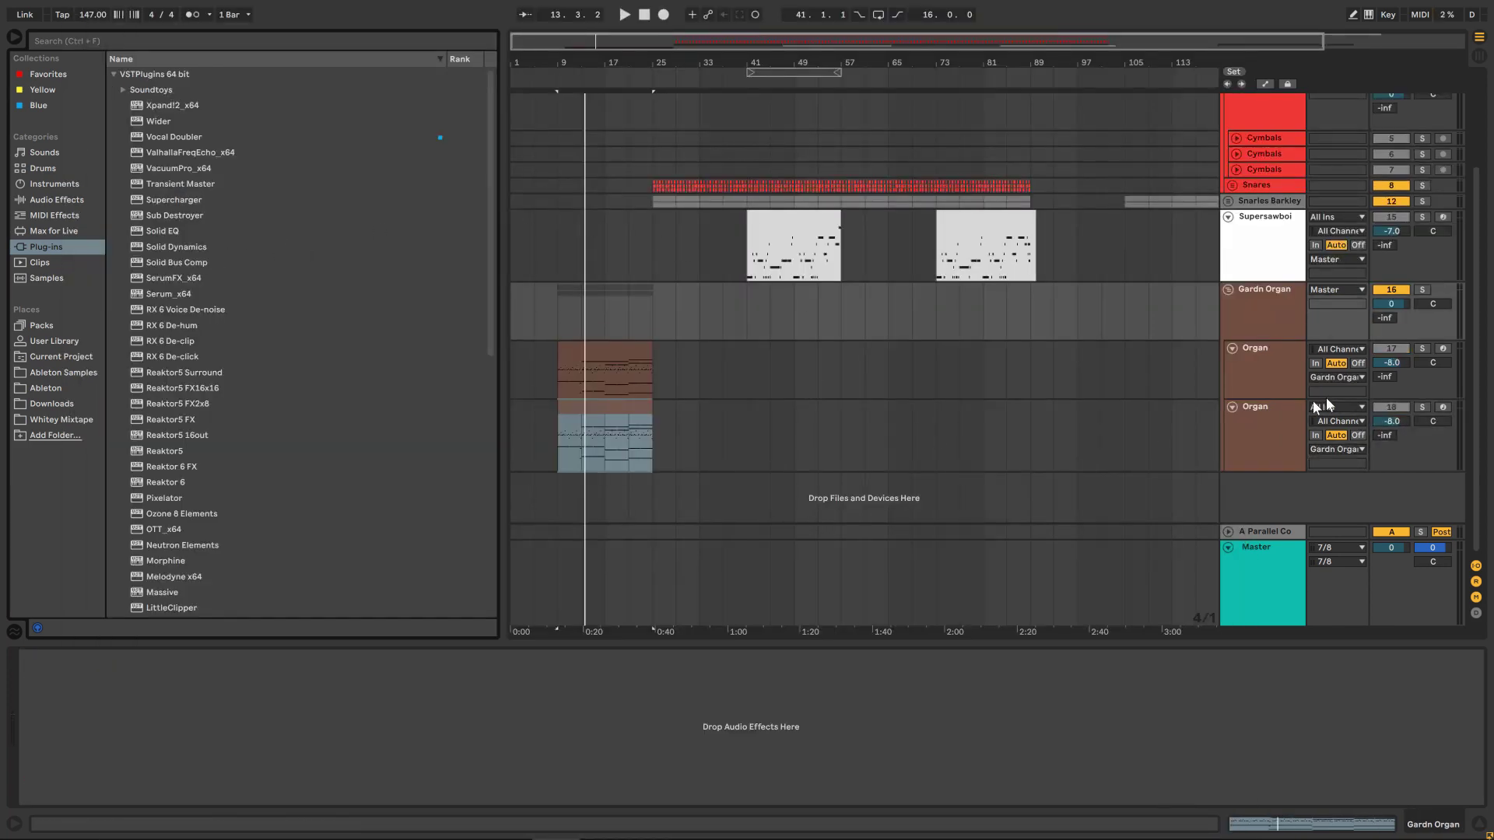
Insert a MIDI track below the Gardn Organ group and load FM8 on it with the Clean Organ preset.
right_click(1274, 499)
left_click(1298, 519)
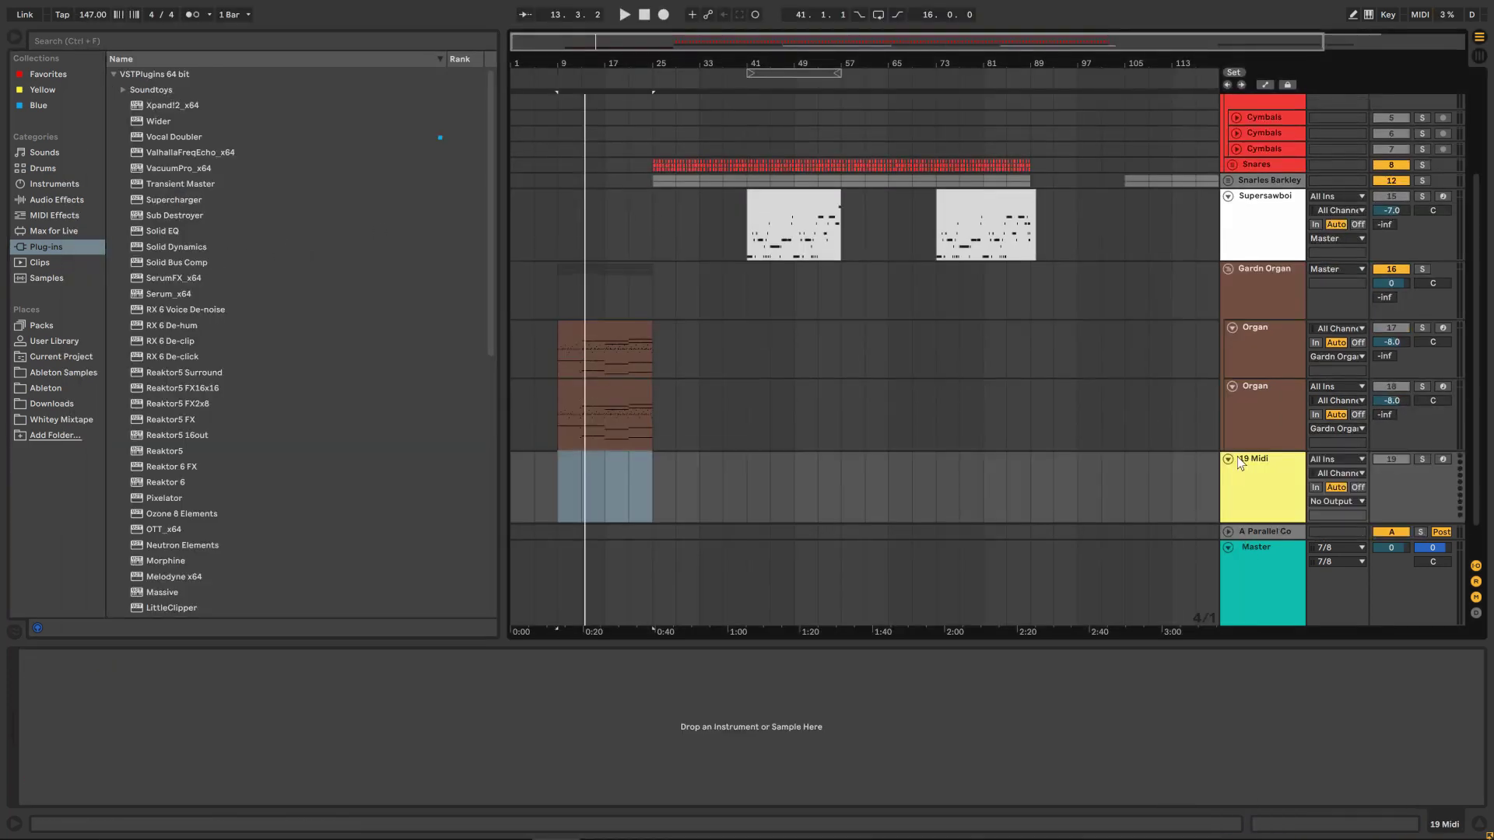
scroll(256, 318, "down", 3)
scroll(255, 314, "down", 8)
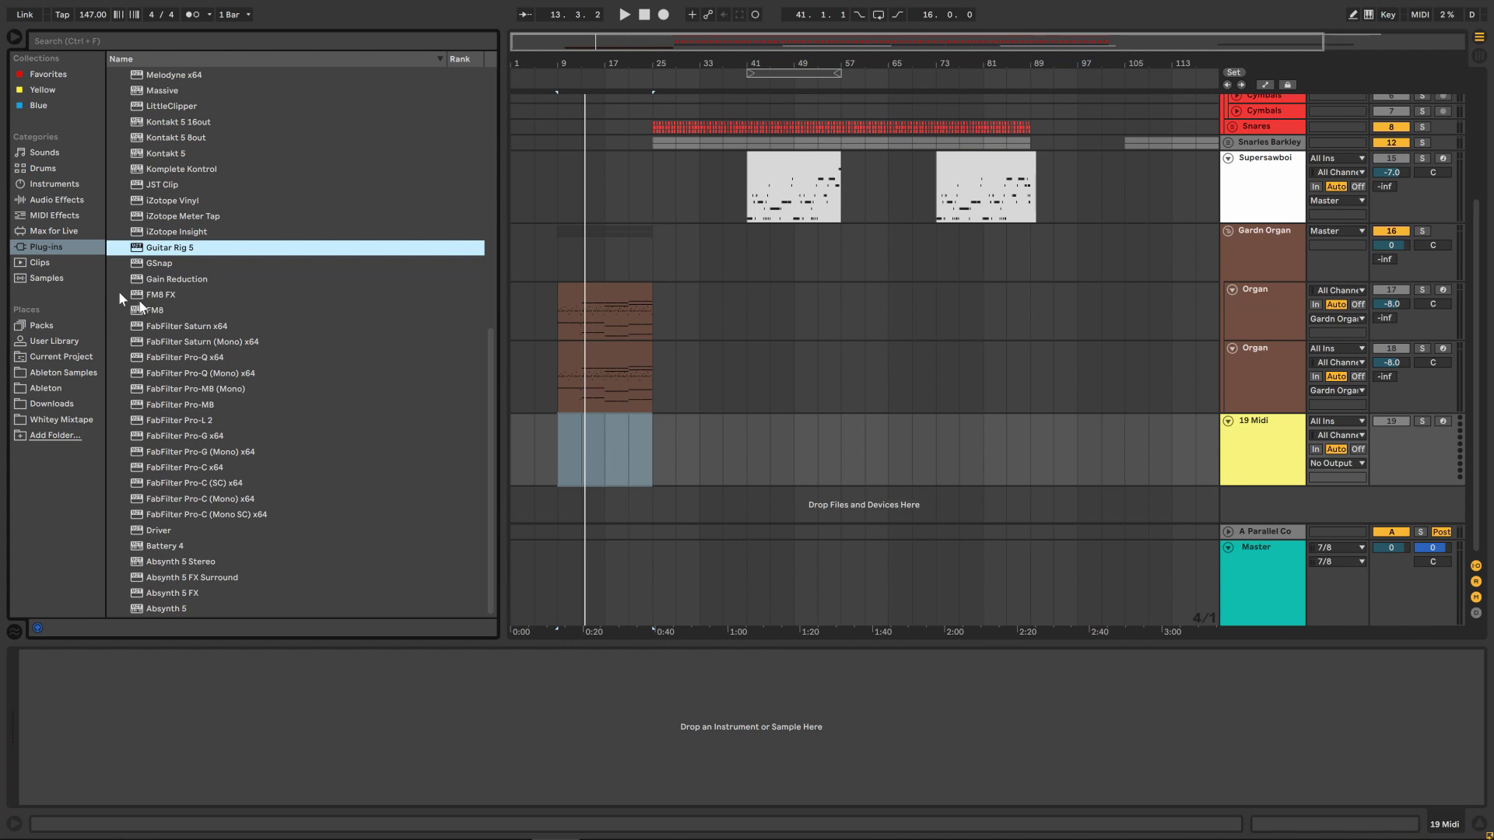
left_click(199, 352)
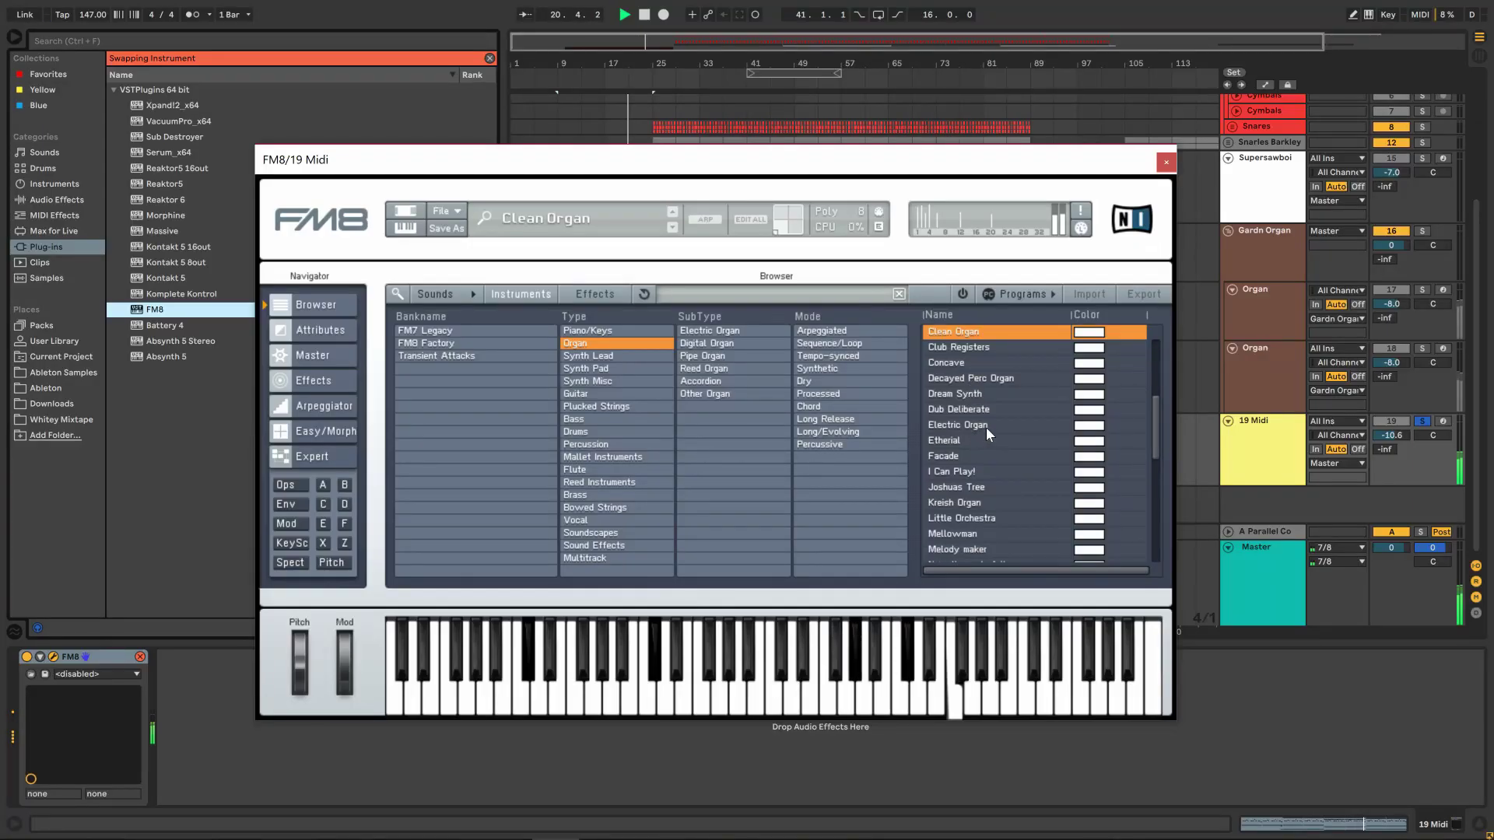
Replace the upper Reaktor5 Organ track with the unsoloed FM8 track, deleting the former and moving the latter into the Gardn Organ group.
scroll(987, 427, "down", 5)
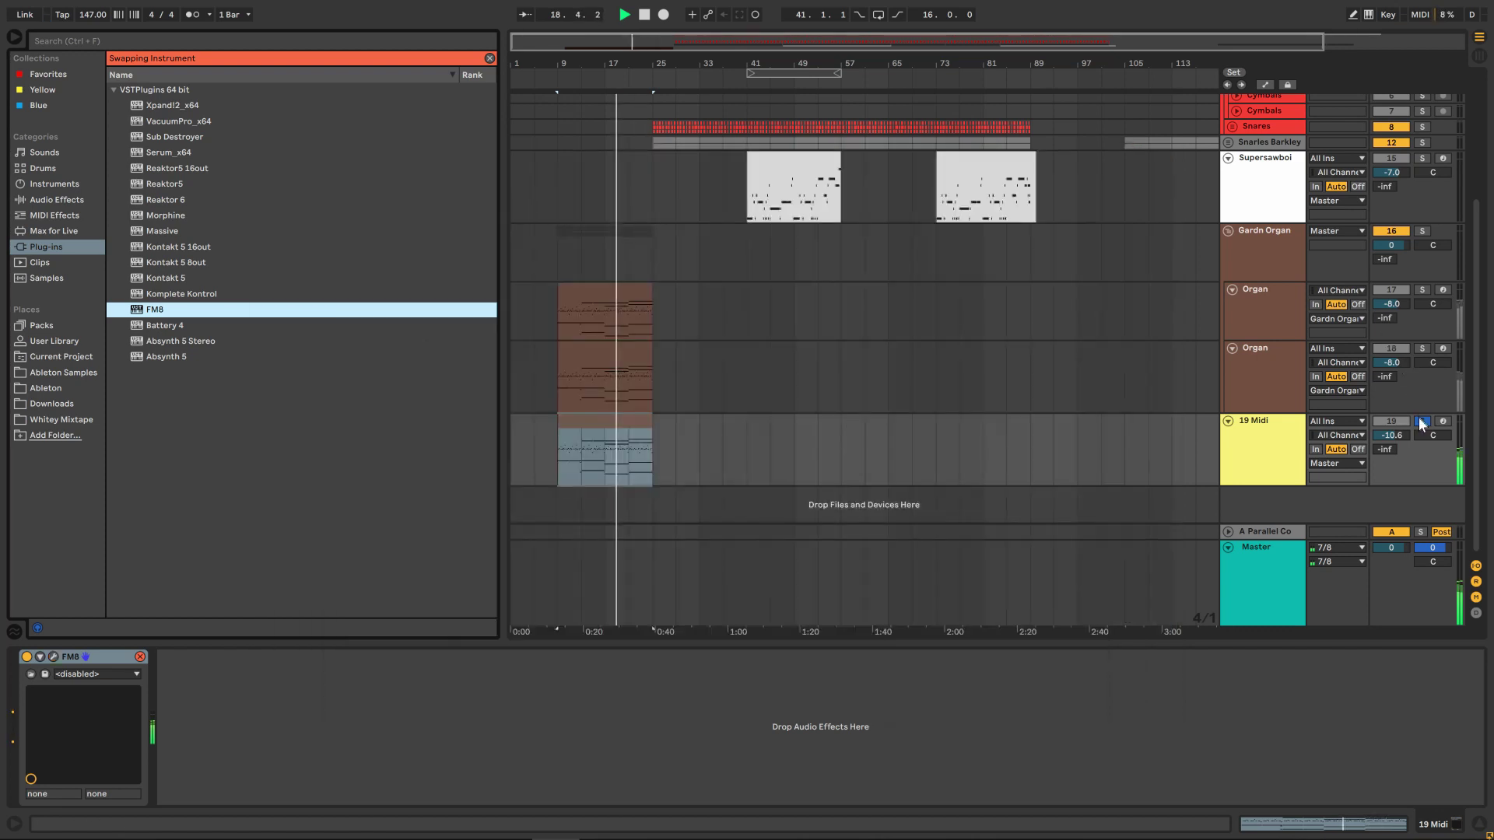
left_click(1421, 418)
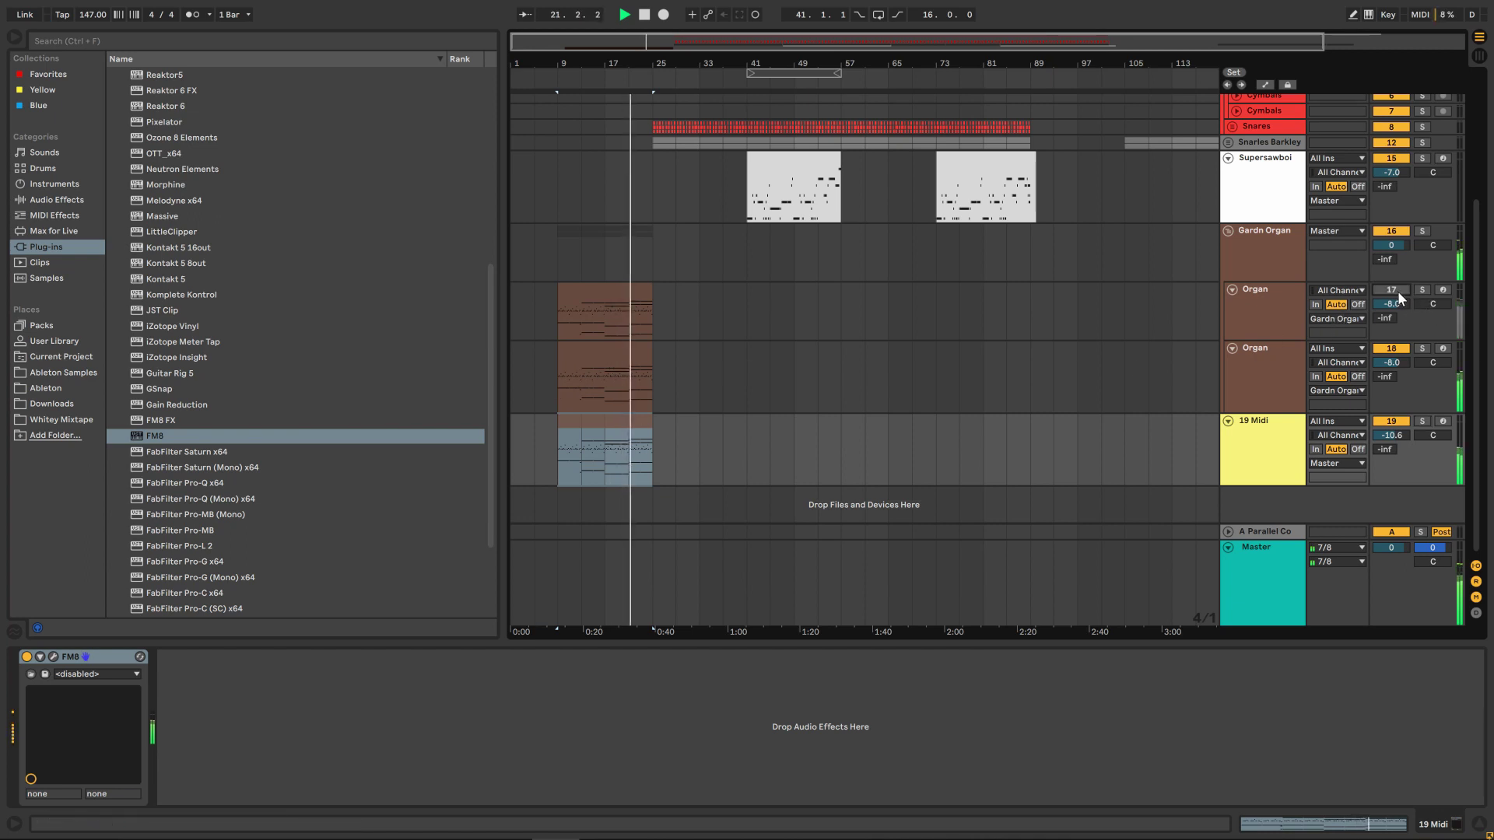
left_click(1264, 300)
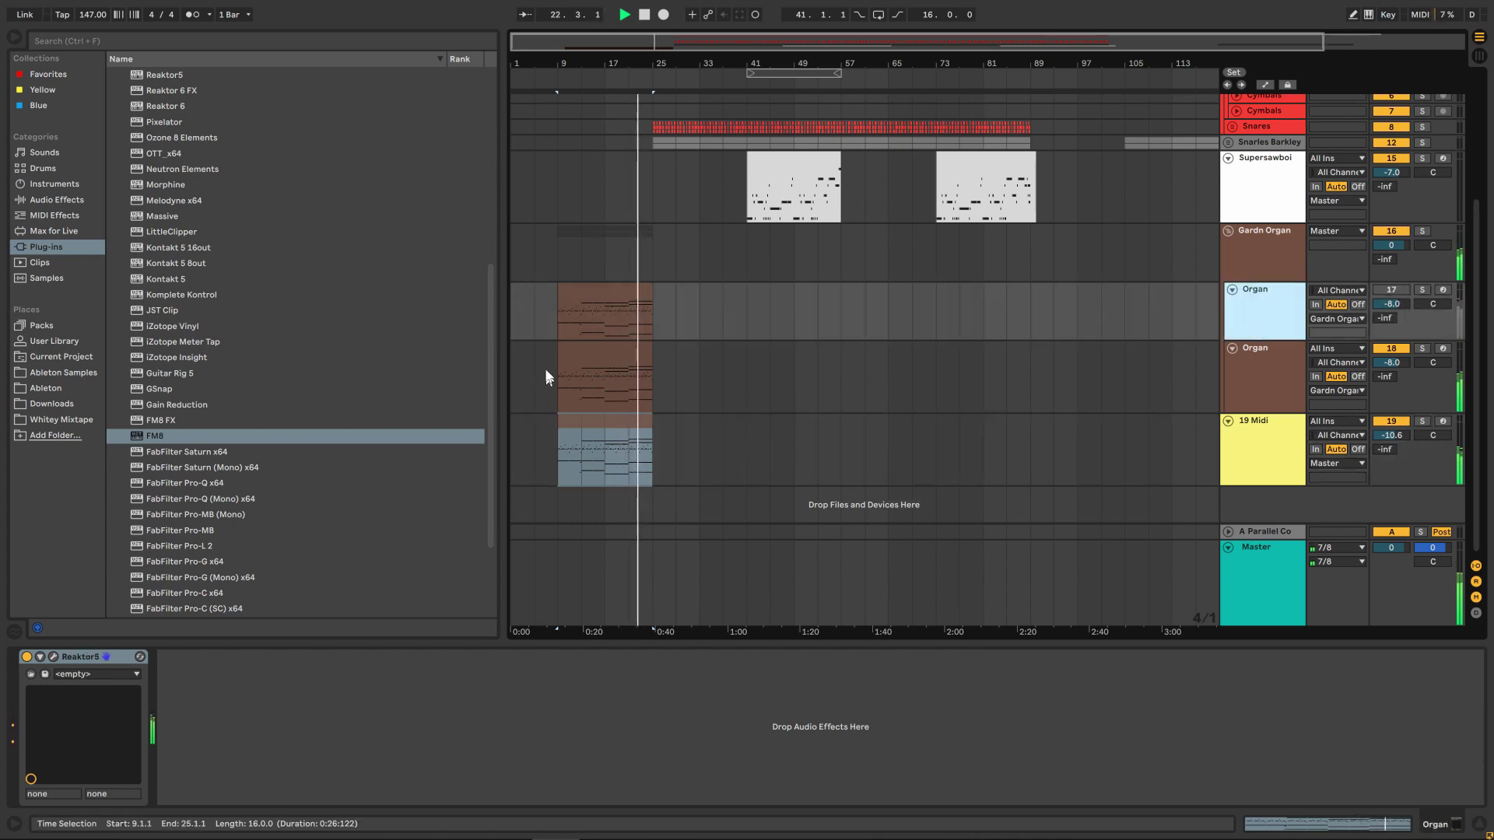
left_click(584, 305)
left_click(1249, 315)
key("Delete")
left_click_drag(1276, 442, 1281, 395)
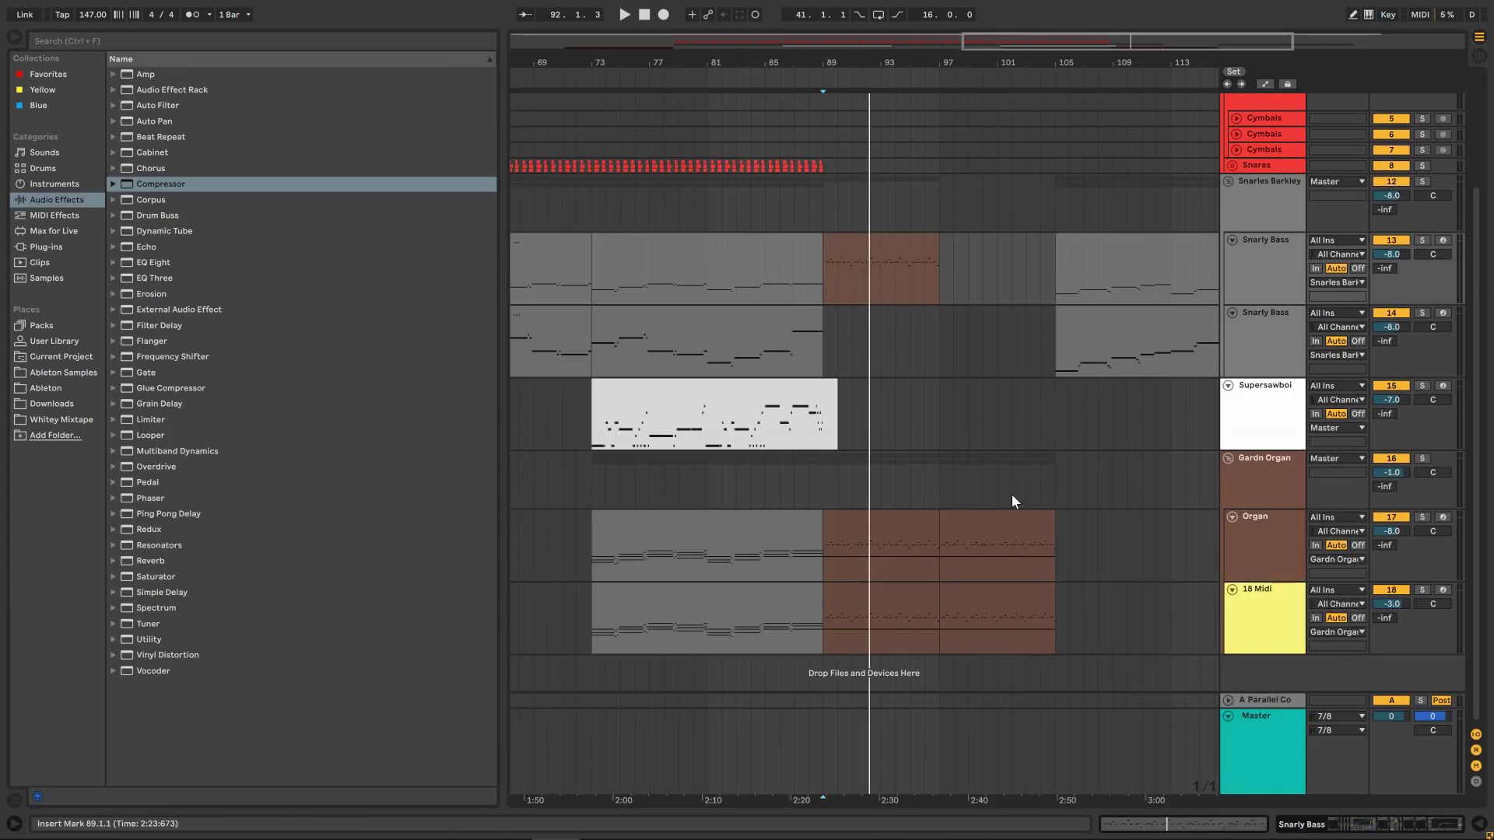
Play the arrangement from bar 89 and duplicate the brown Snarly Bass clip into bars 97 to 105.
key("space")
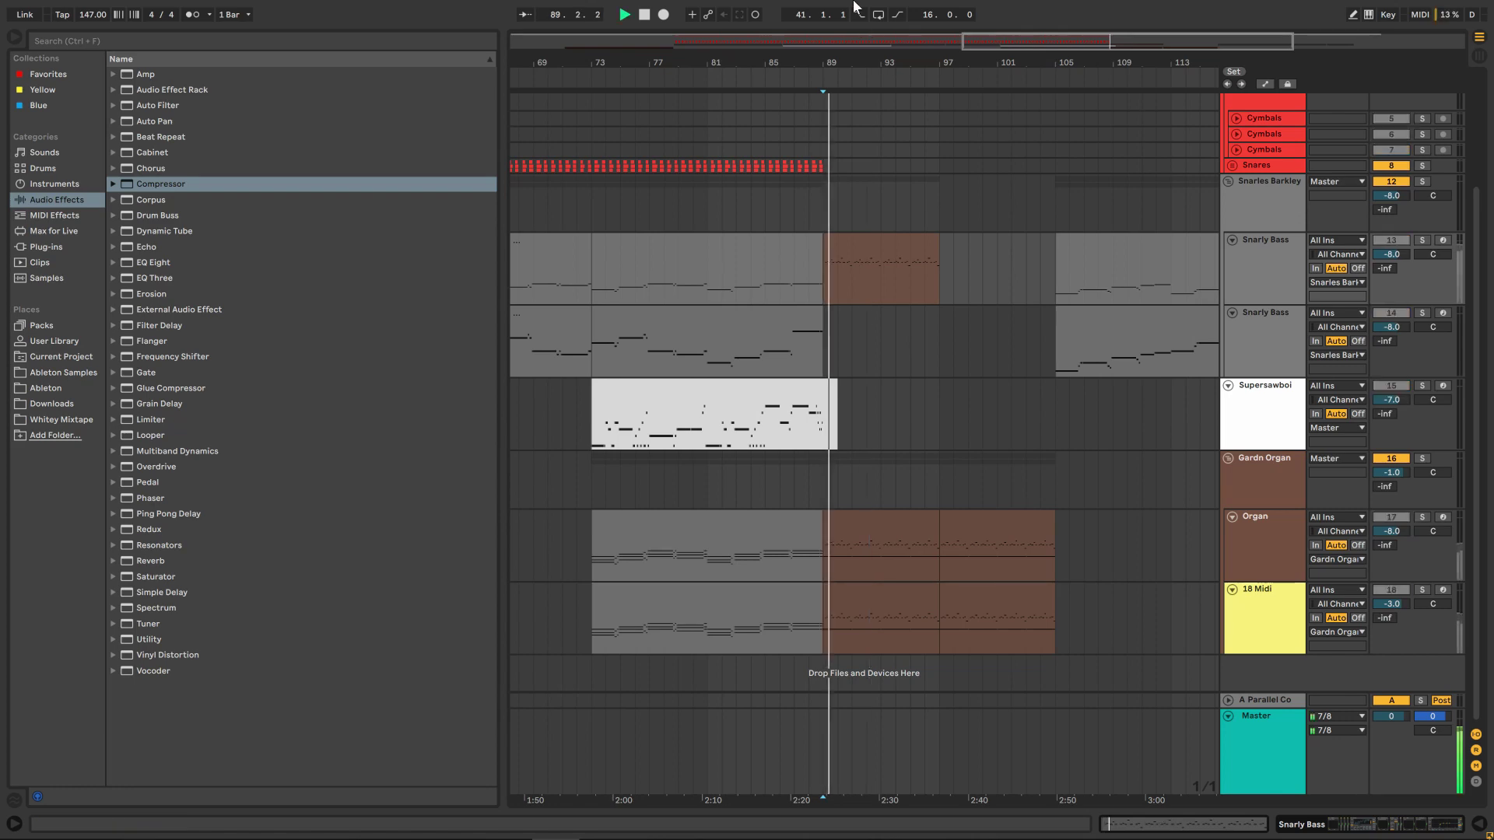
scroll(924, 323, "up", 4)
left_click(903, 373)
key("ctrl+d")
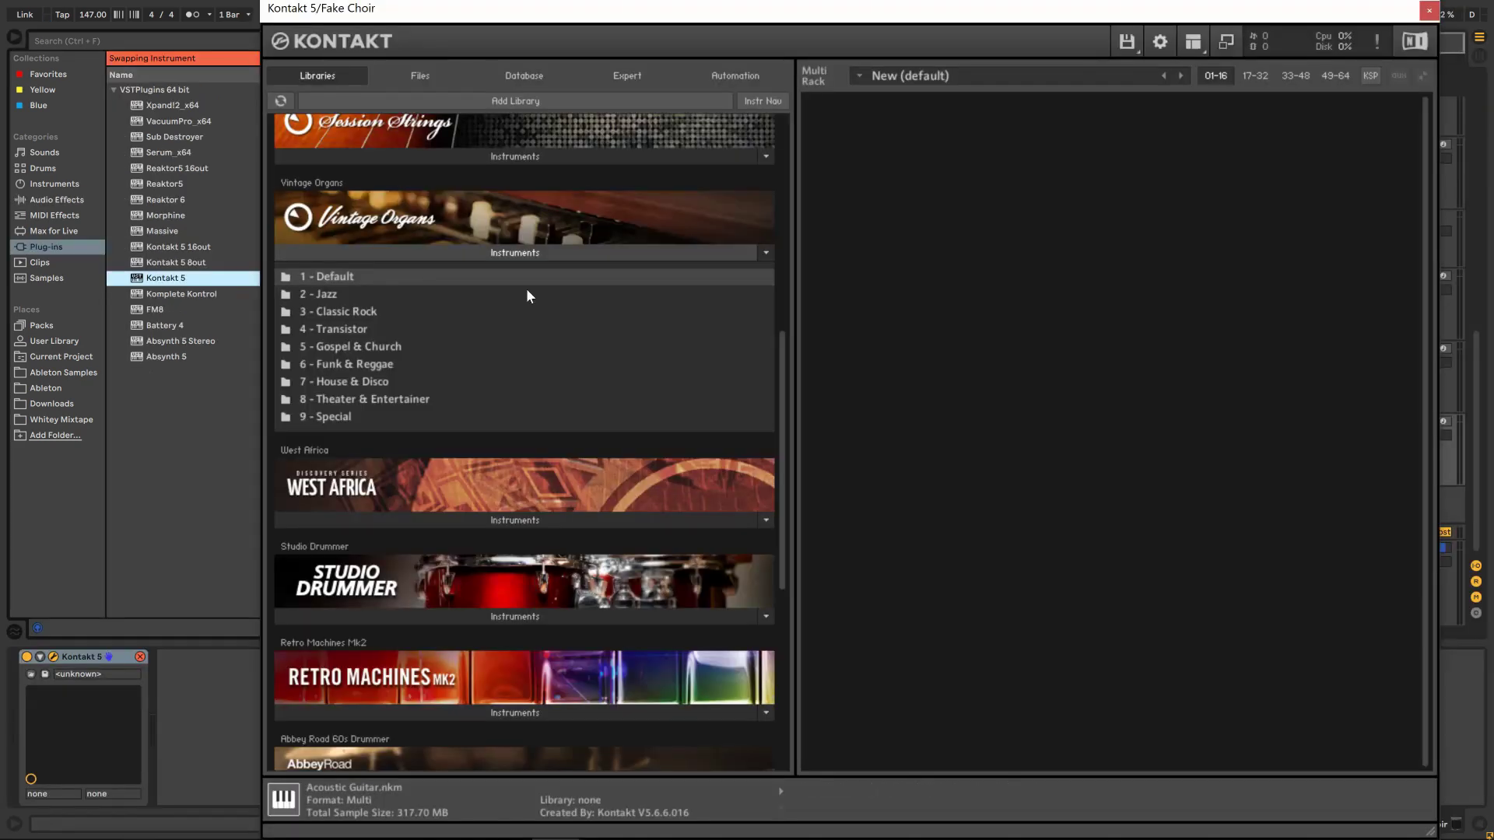
scroll(526, 288, "up", 1)
left_click(532, 292)
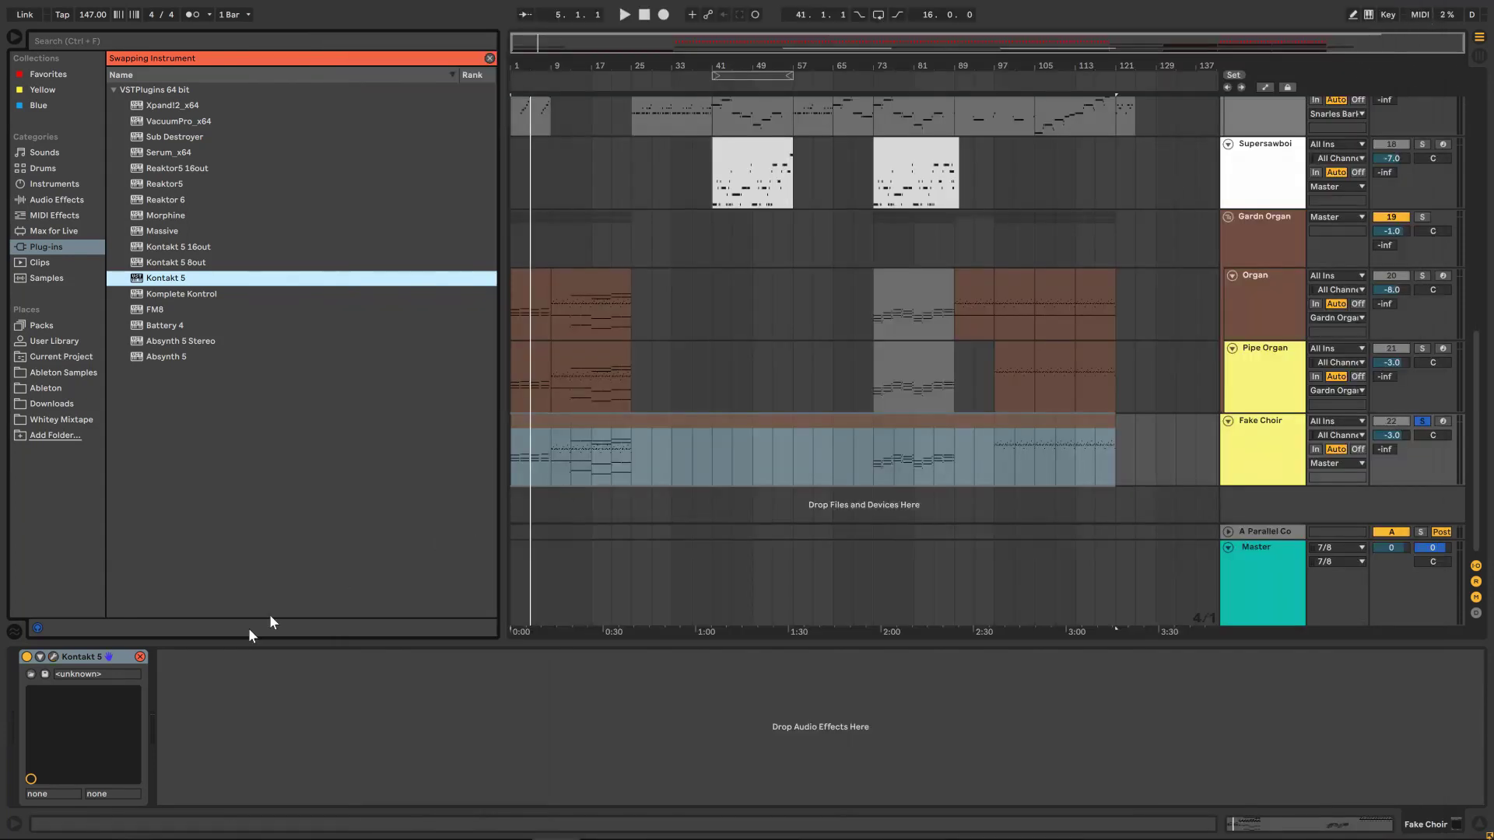
Remove Kontakt 5 from the Fake Choir track and load FM8 on it instead.
left_click(140, 657)
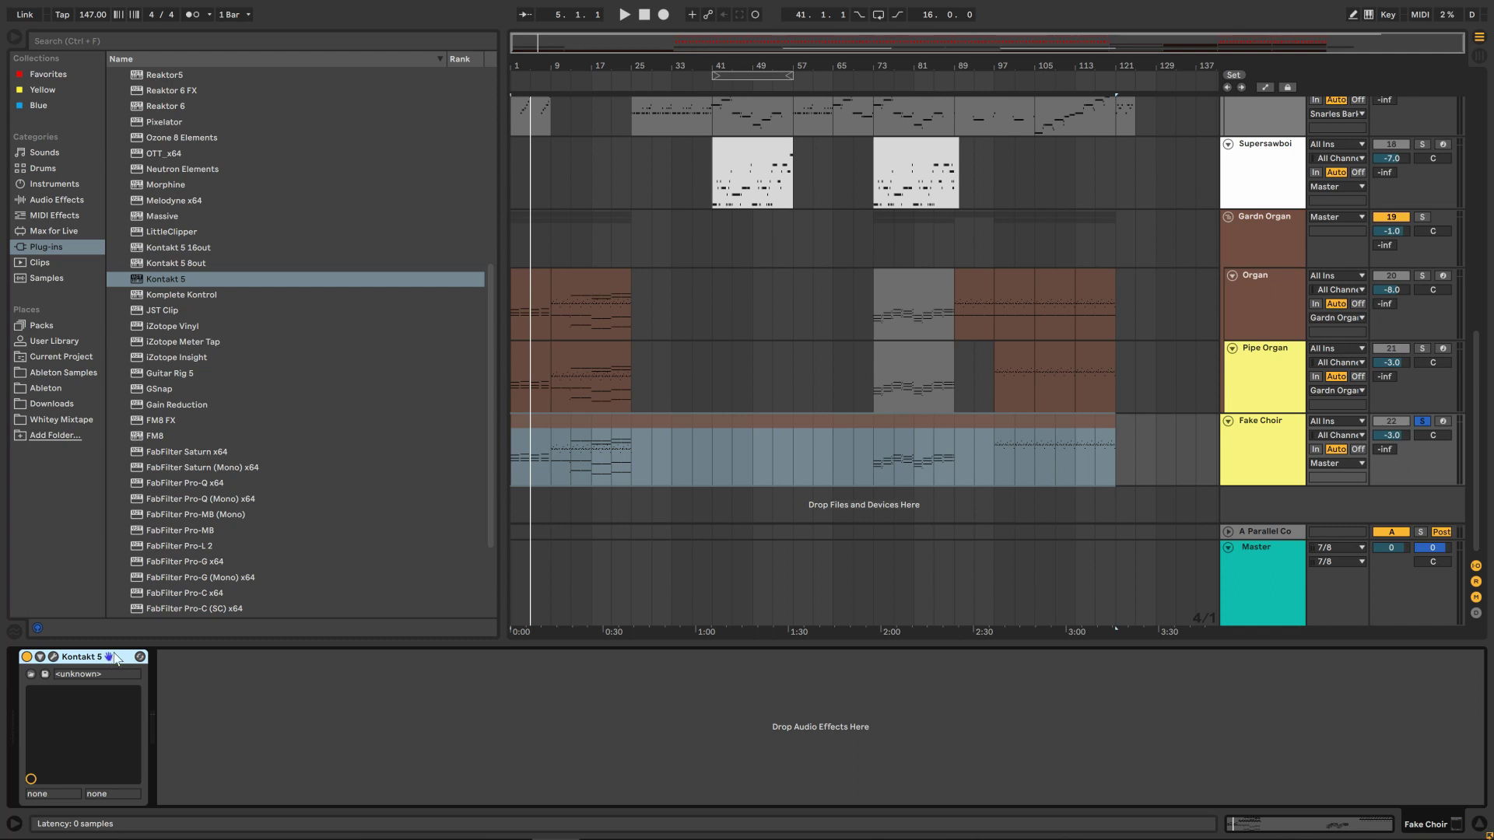
key("Delete")
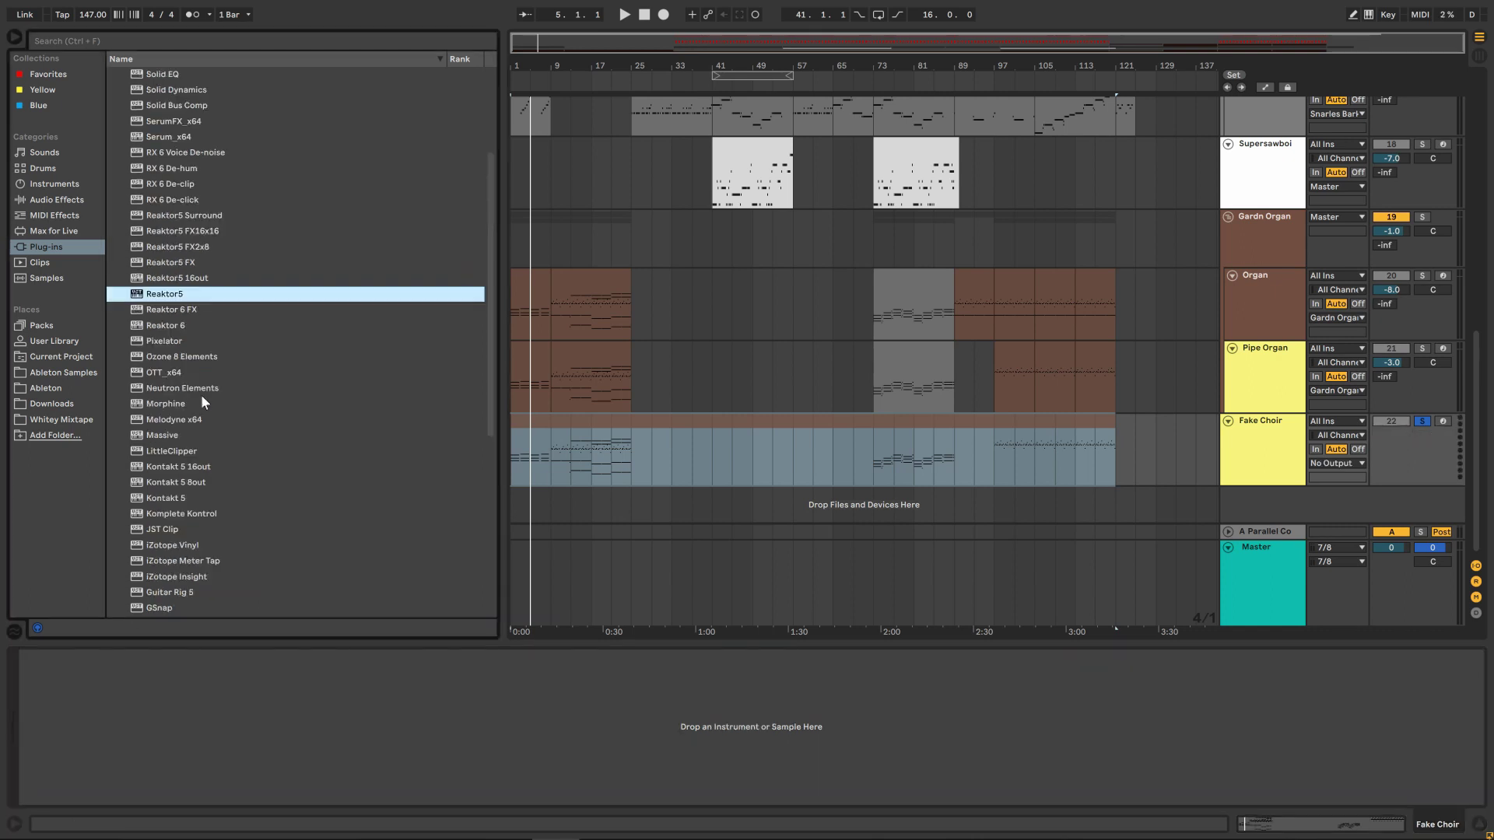
scroll(202, 402, "down", 3)
scroll(203, 402, "down", 3)
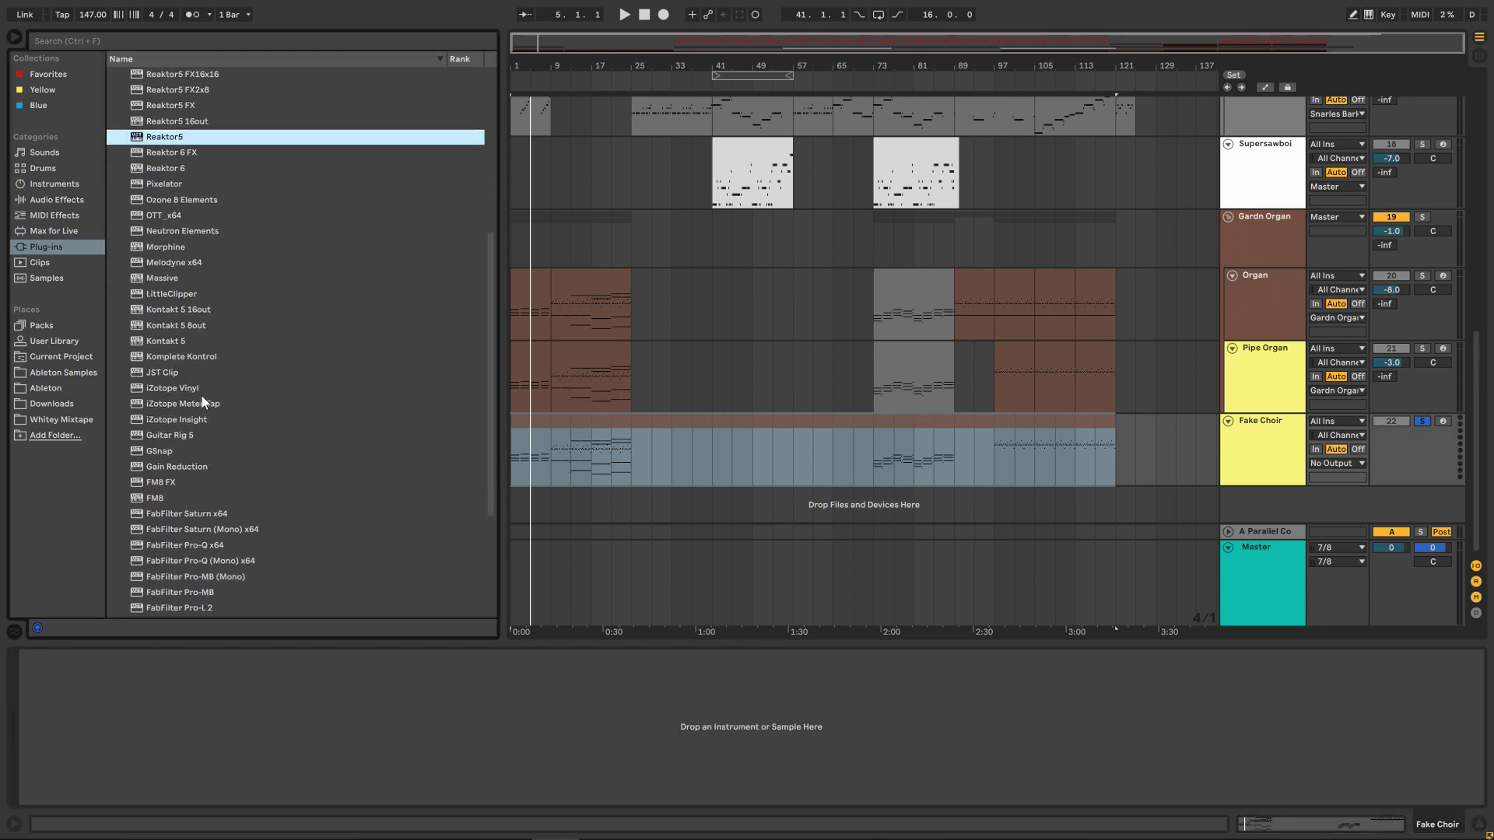
left_click_drag(156, 498, 771, 468)
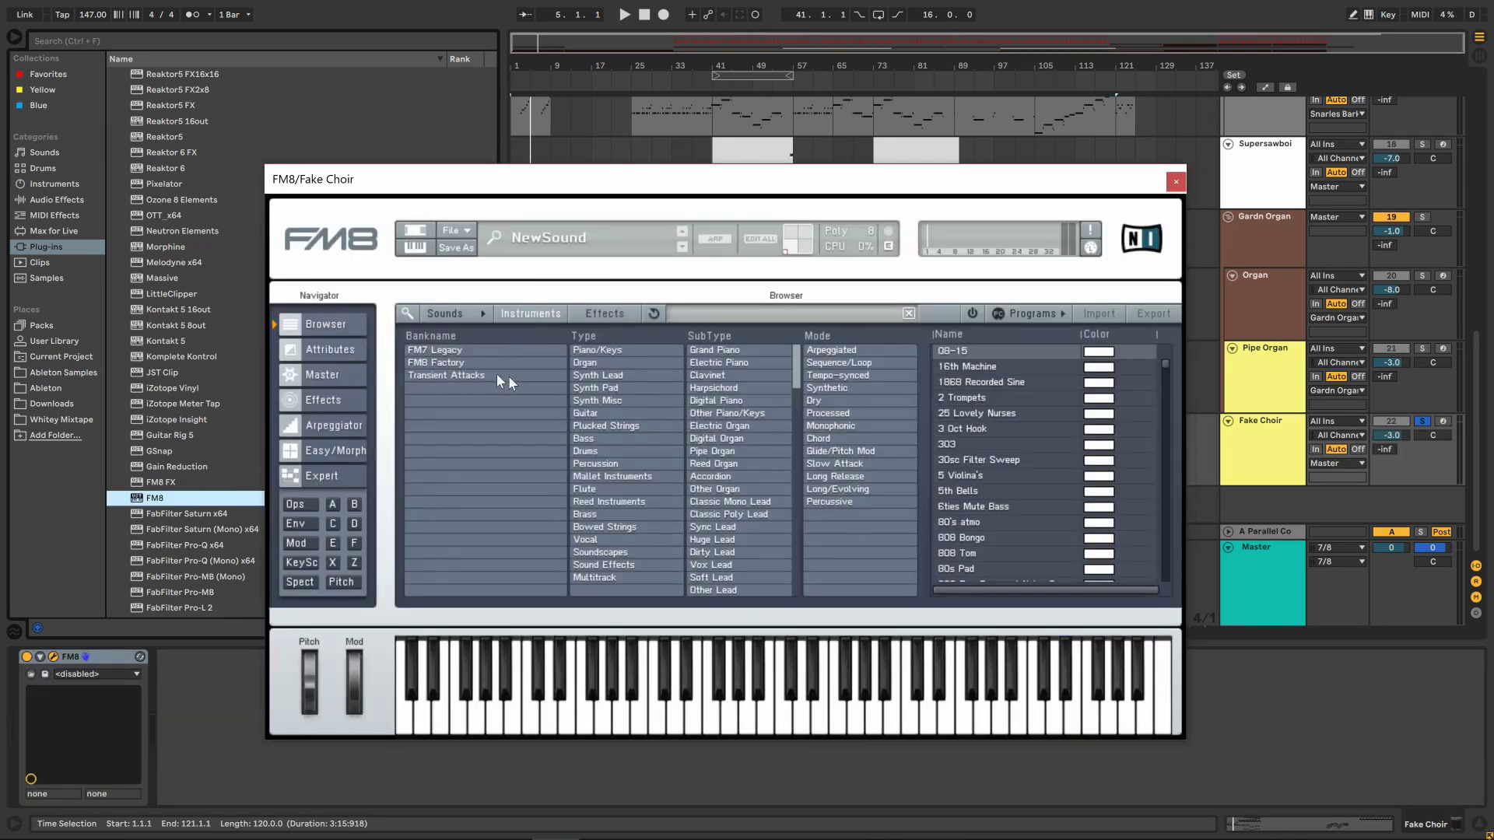
Audition FM8's Vocal presets on the Fake Choir track, including Choir, Wave Choir and Talkbox.
left_click(586, 540)
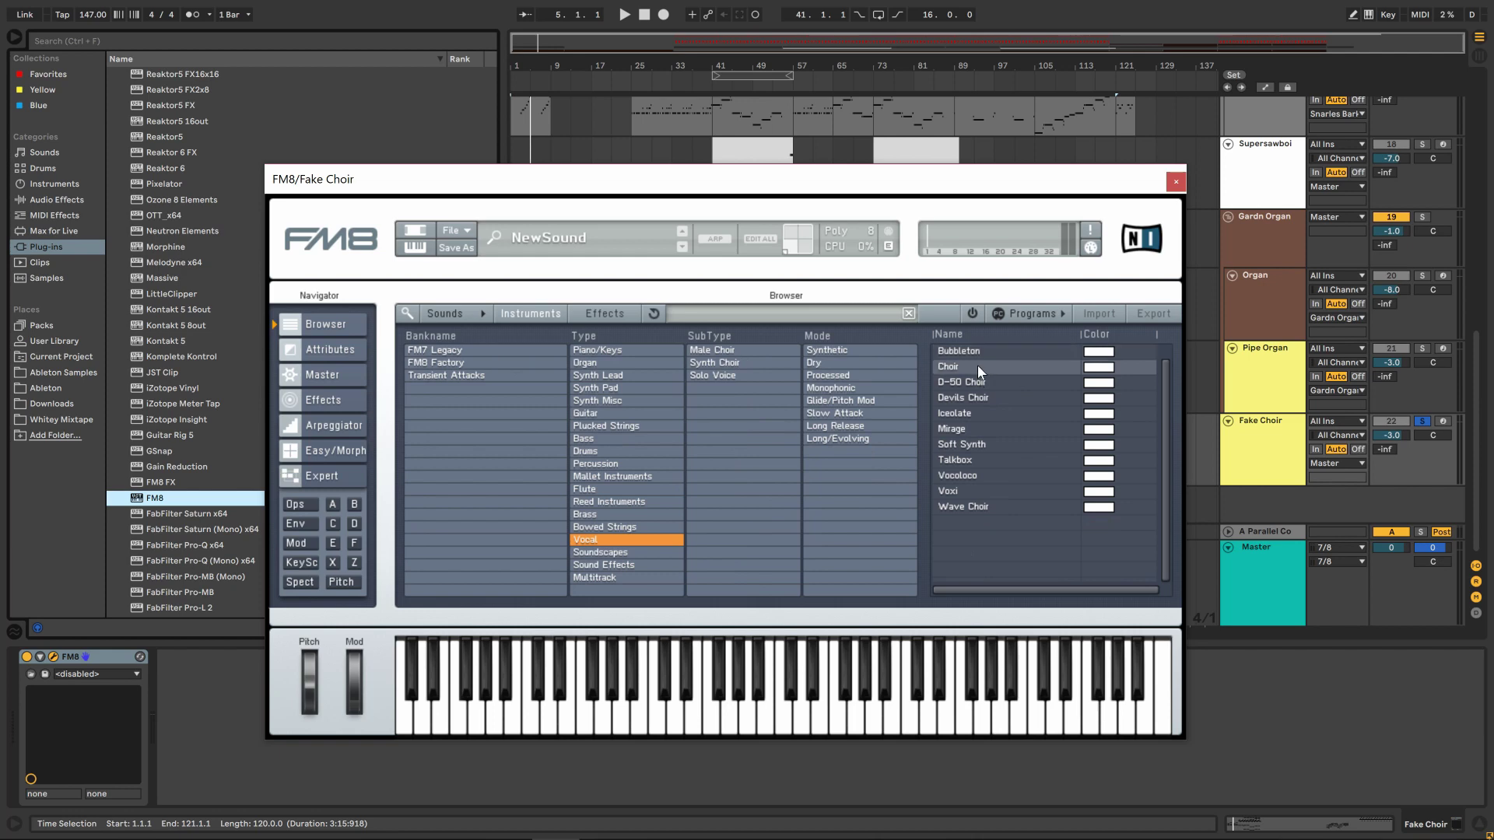
left_click(978, 365)
key("space")
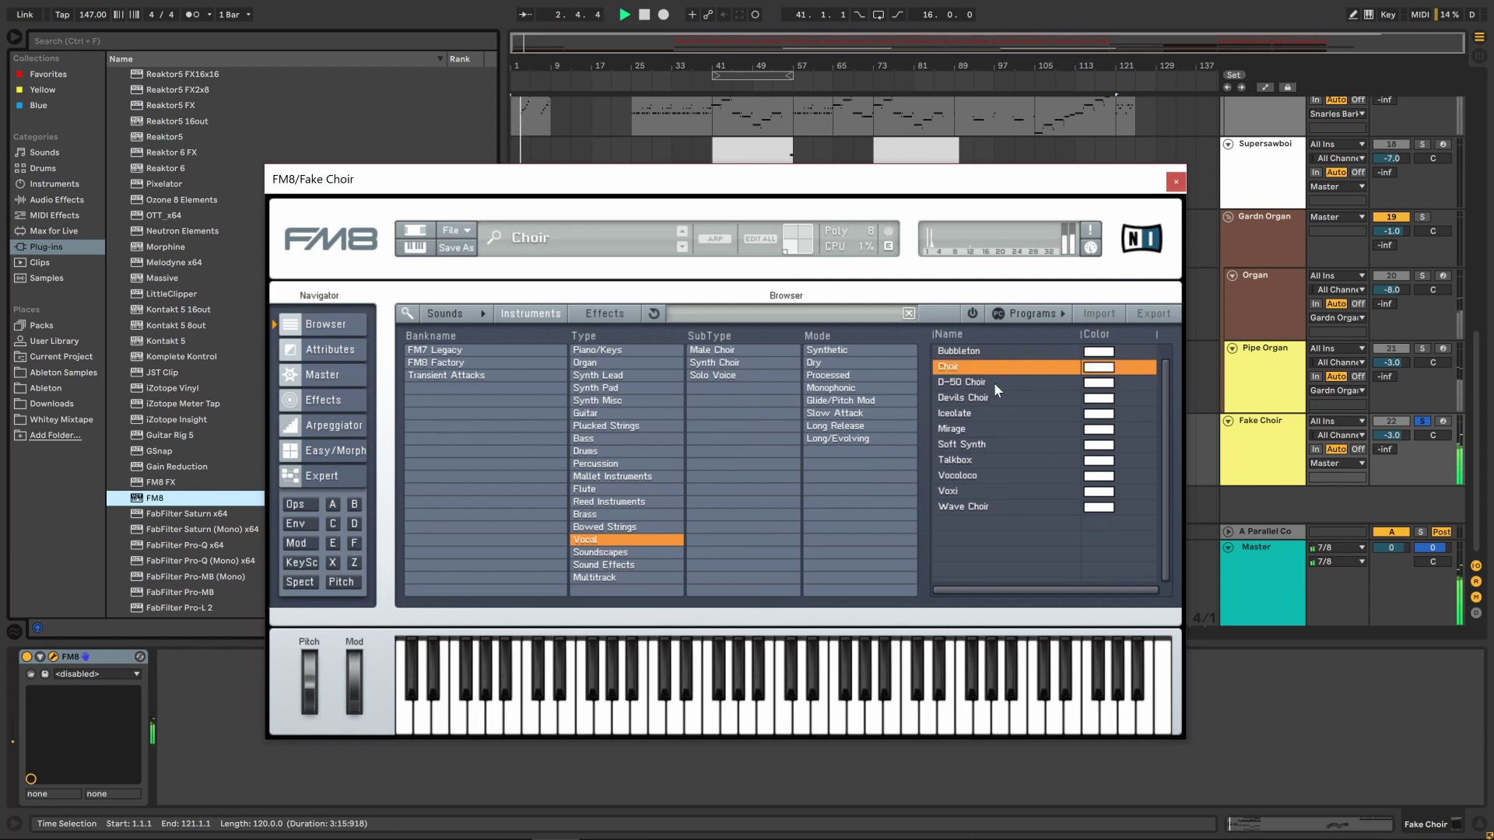
left_click(988, 492)
left_click(992, 504)
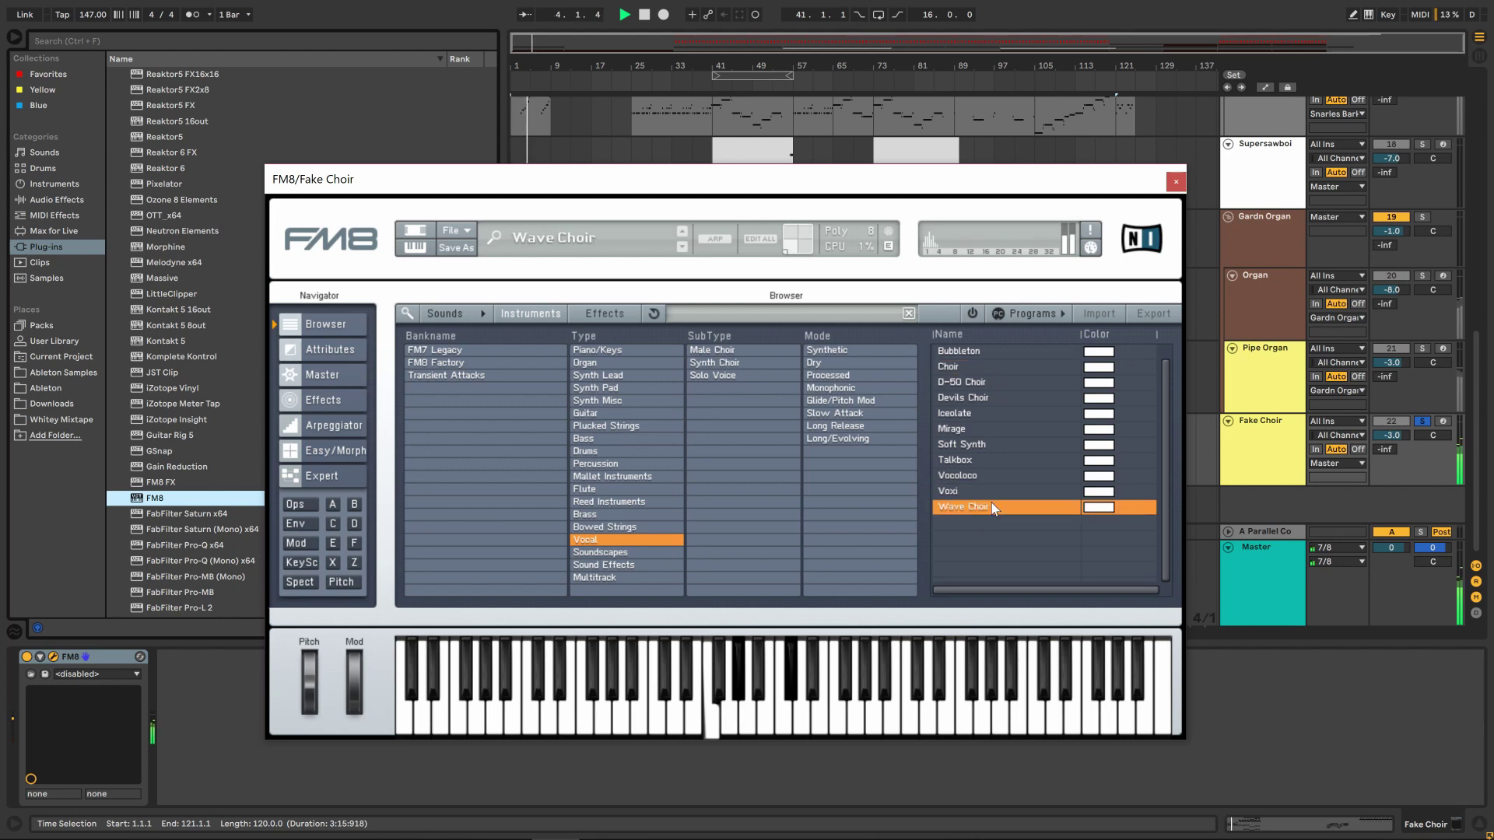
left_click(998, 459)
left_click(1000, 444)
left_click(997, 458)
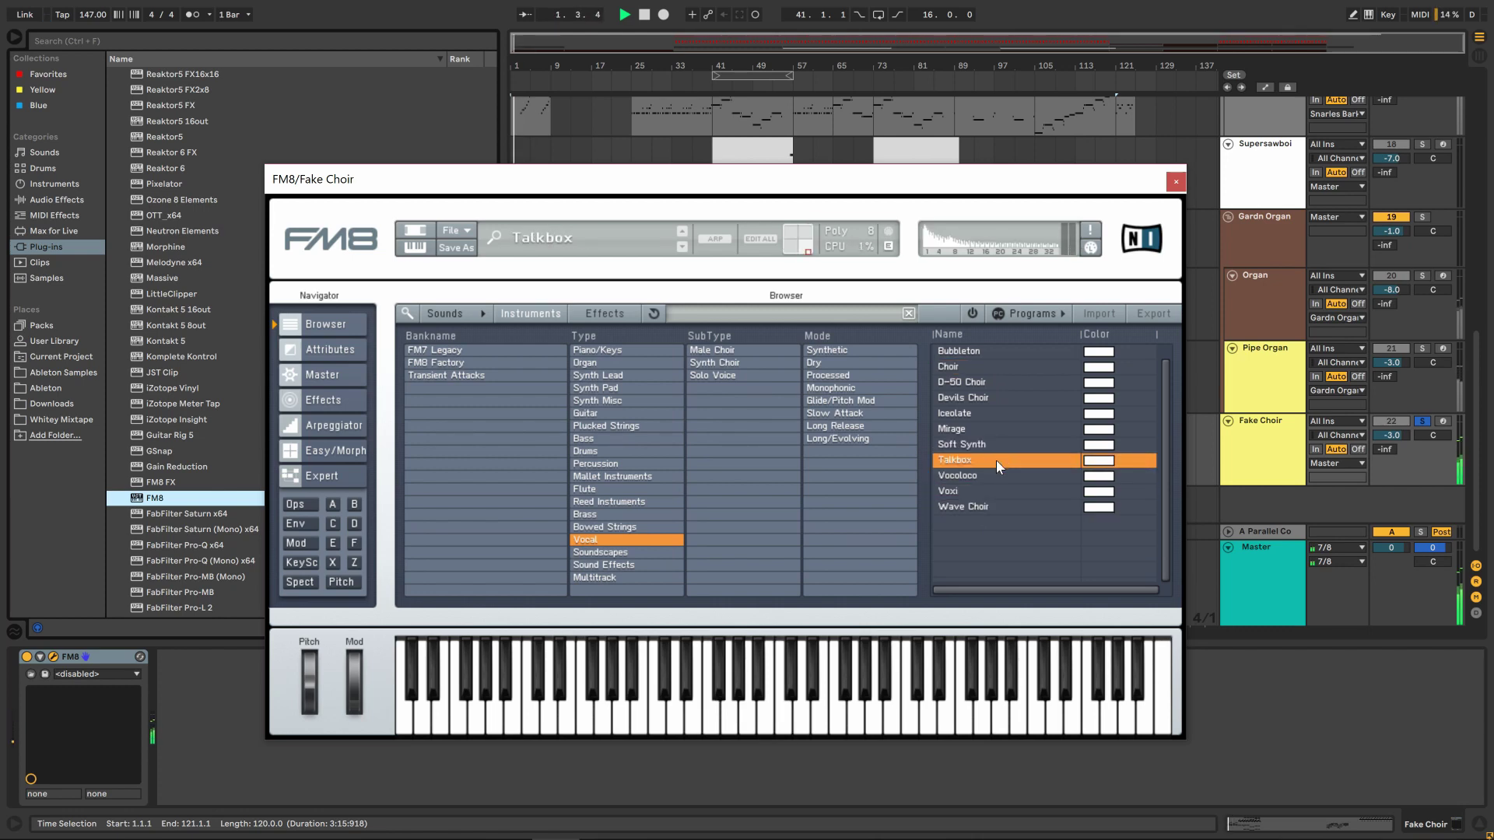
left_click(995, 477)
left_click(987, 492)
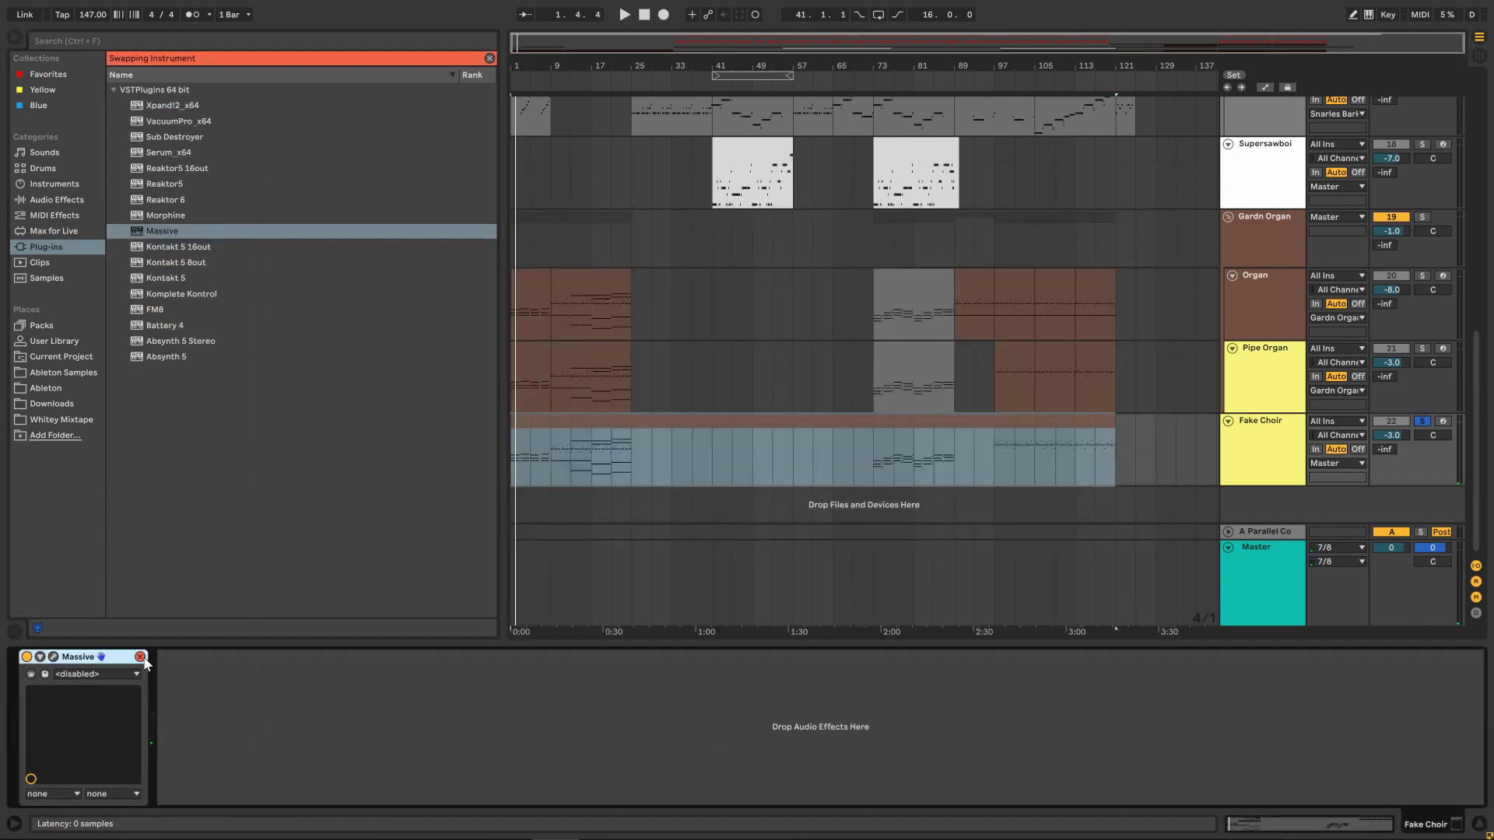
Swap the Fake Choir track's instrument for the Xpand!2_x64 plug-in.
left_click(140, 657)
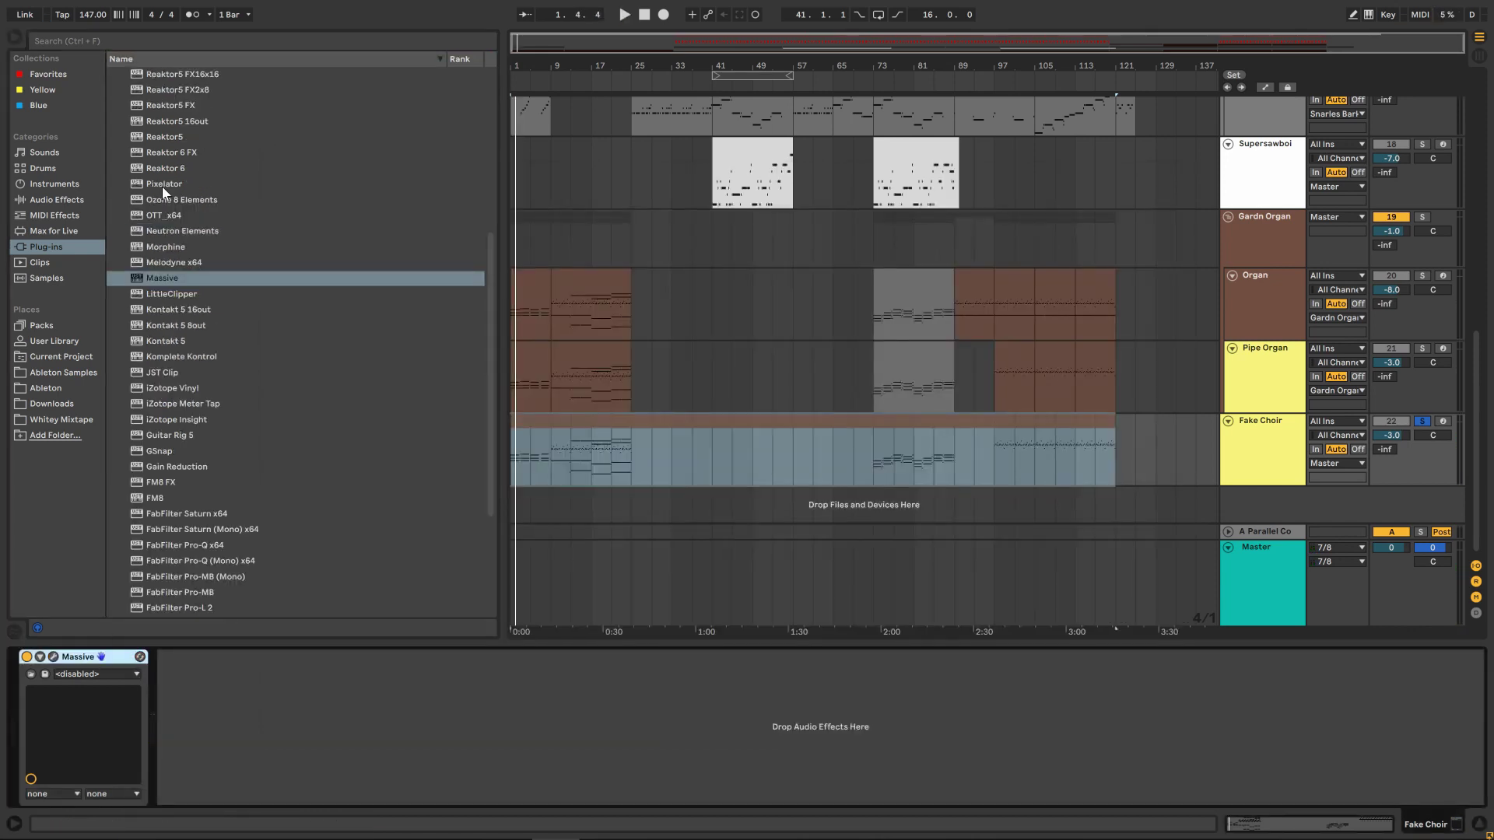
scroll(162, 185, "up", 5)
scroll(162, 185, "up", 3)
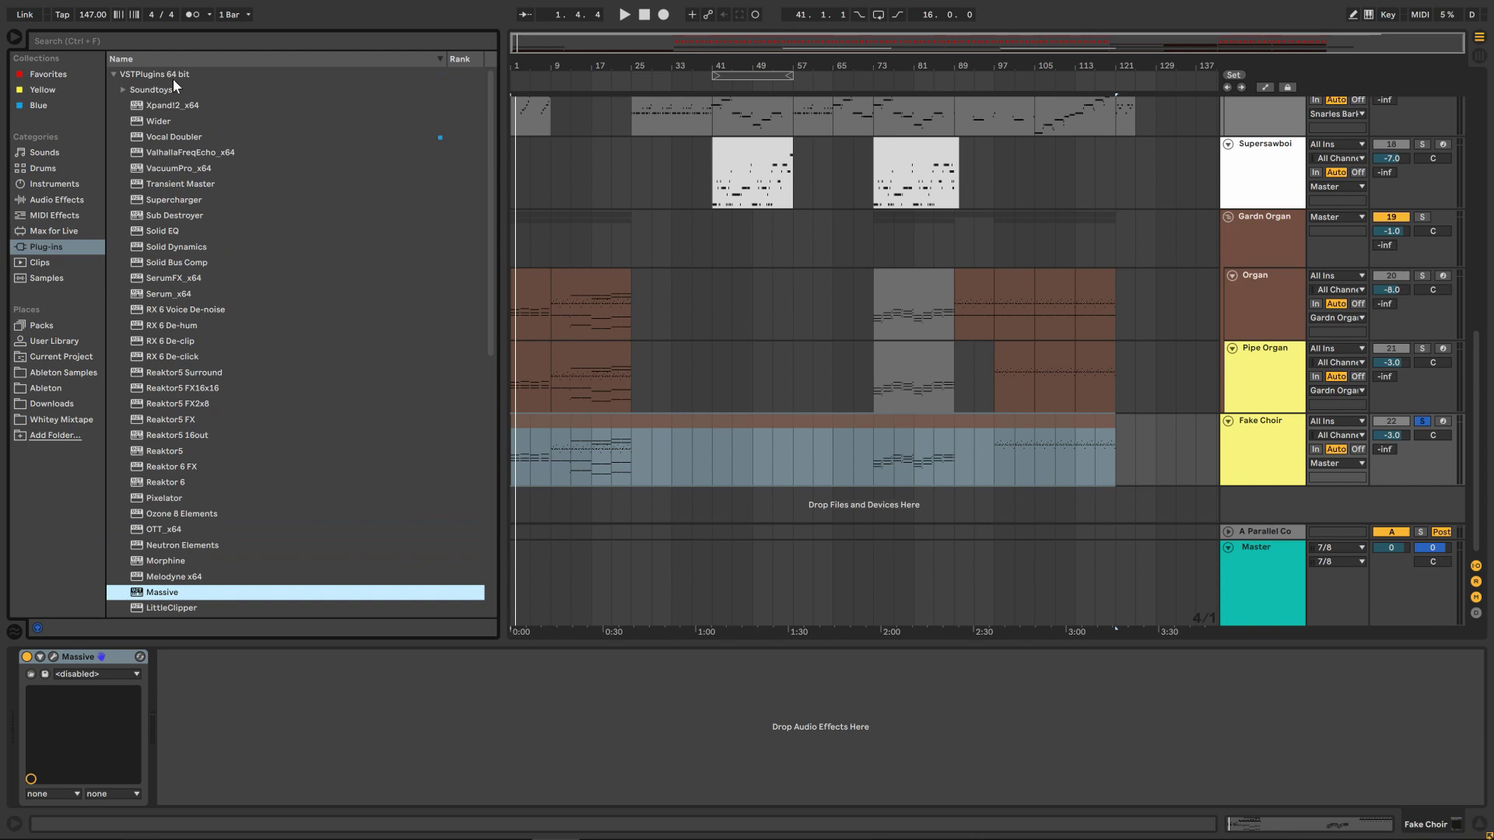
double_click(173, 105)
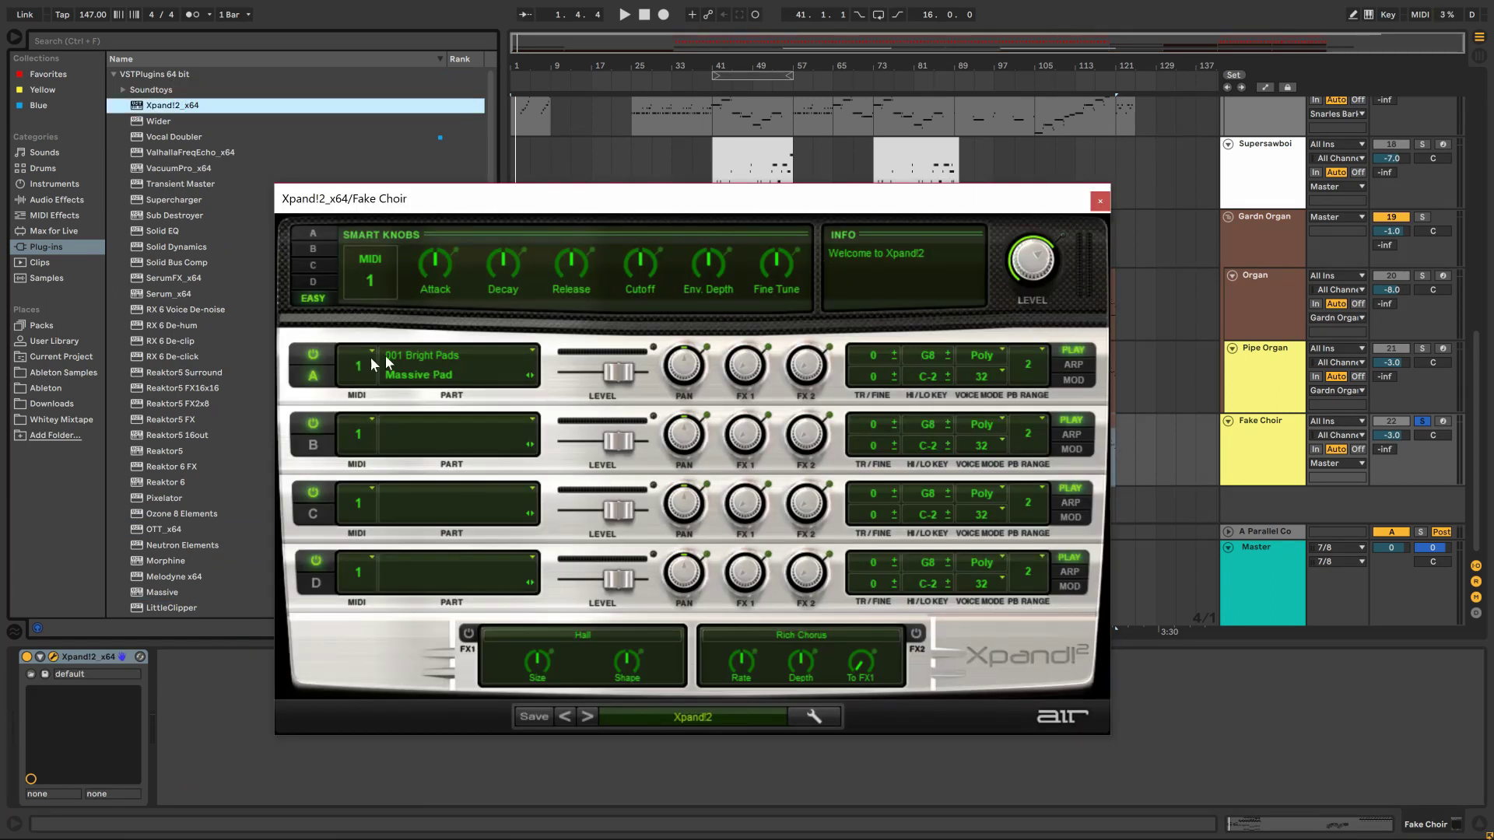
Set Xpand!2's part A to the Aah Choir sound from 015 Vocals and audition it.
left_click(472, 356)
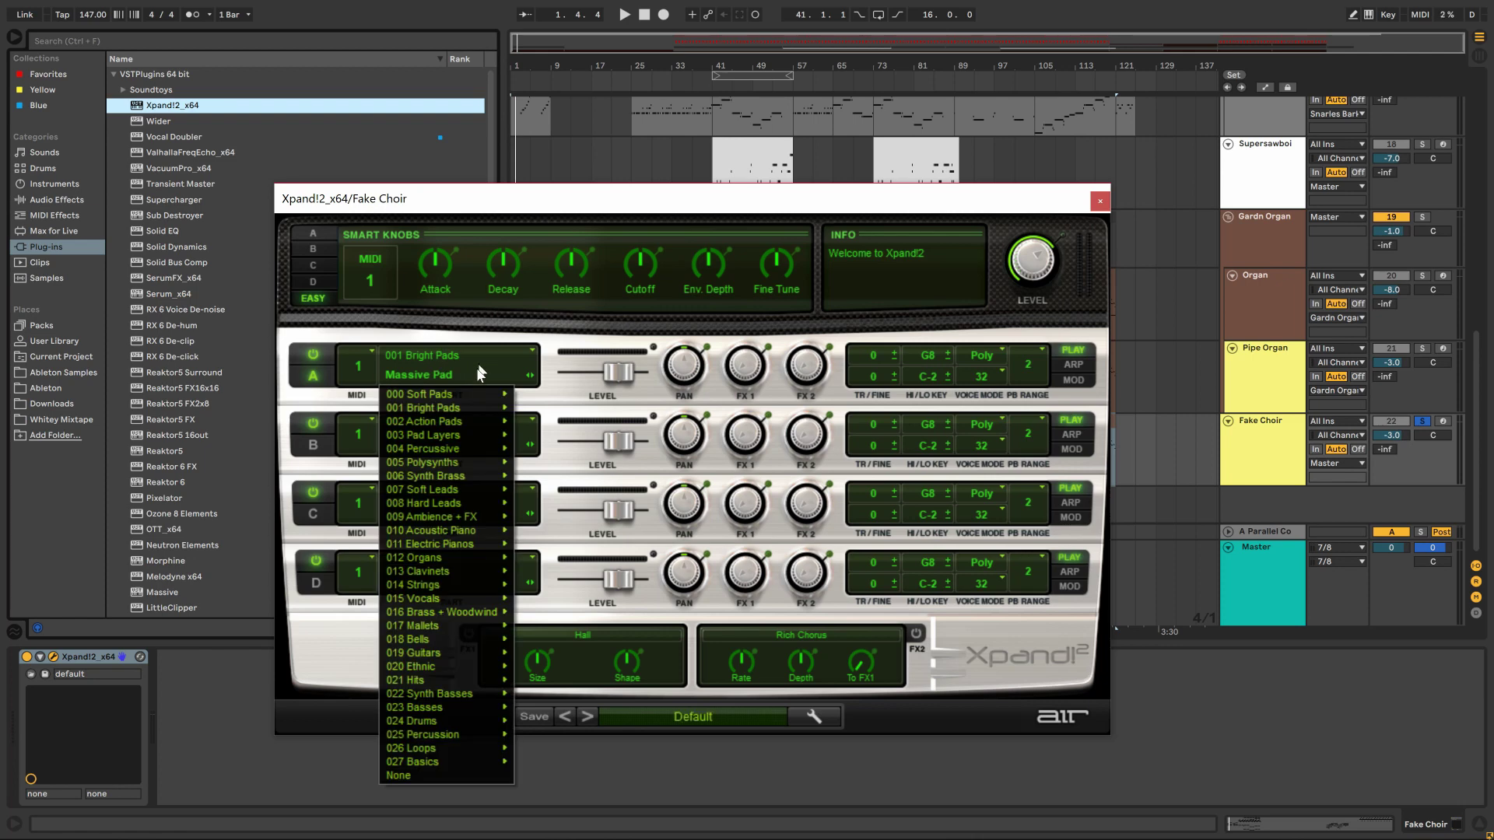
mouse_move(445, 604)
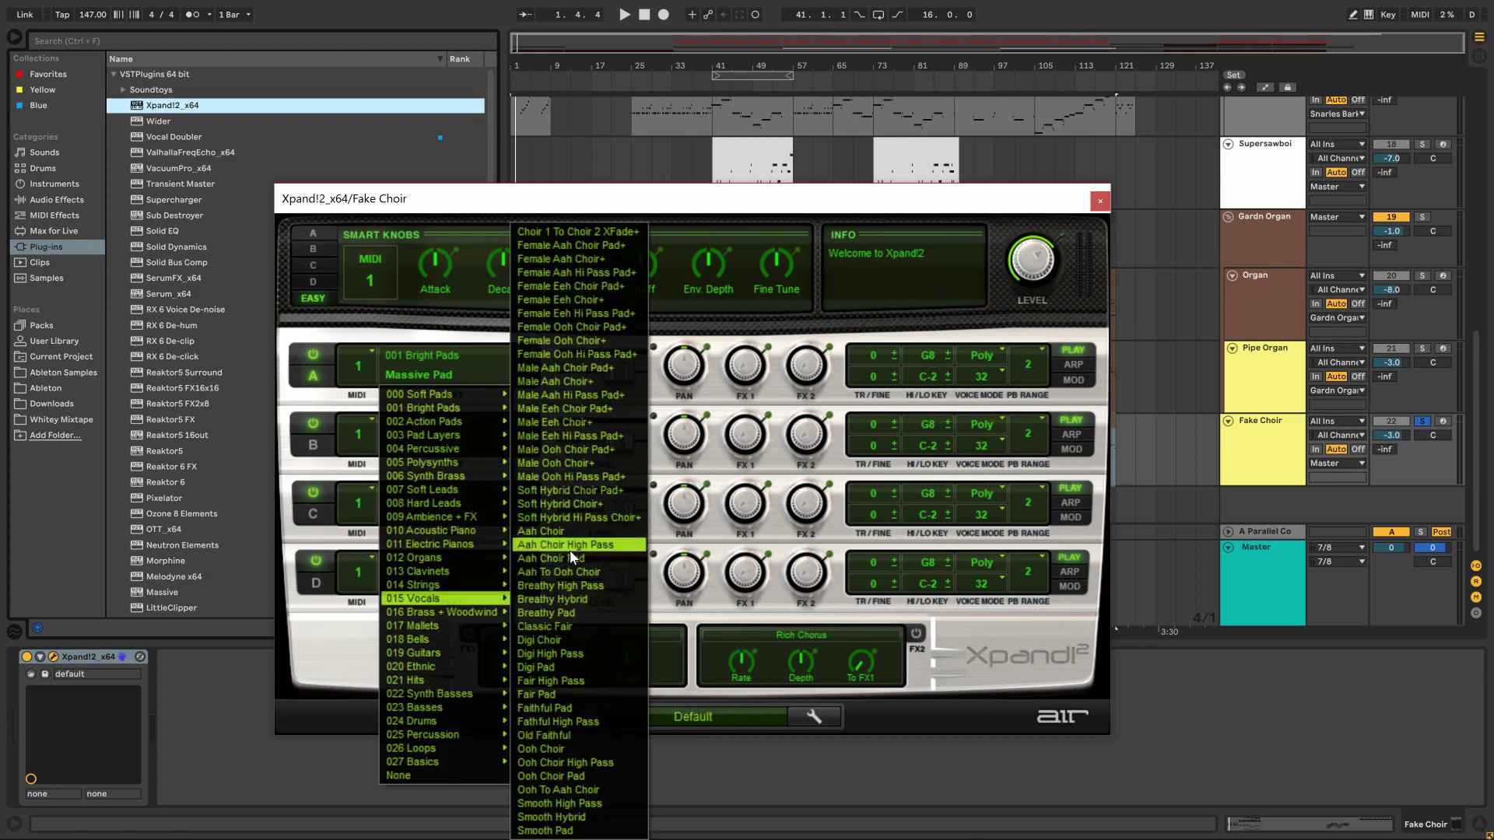
left_click(545, 531)
key("space")
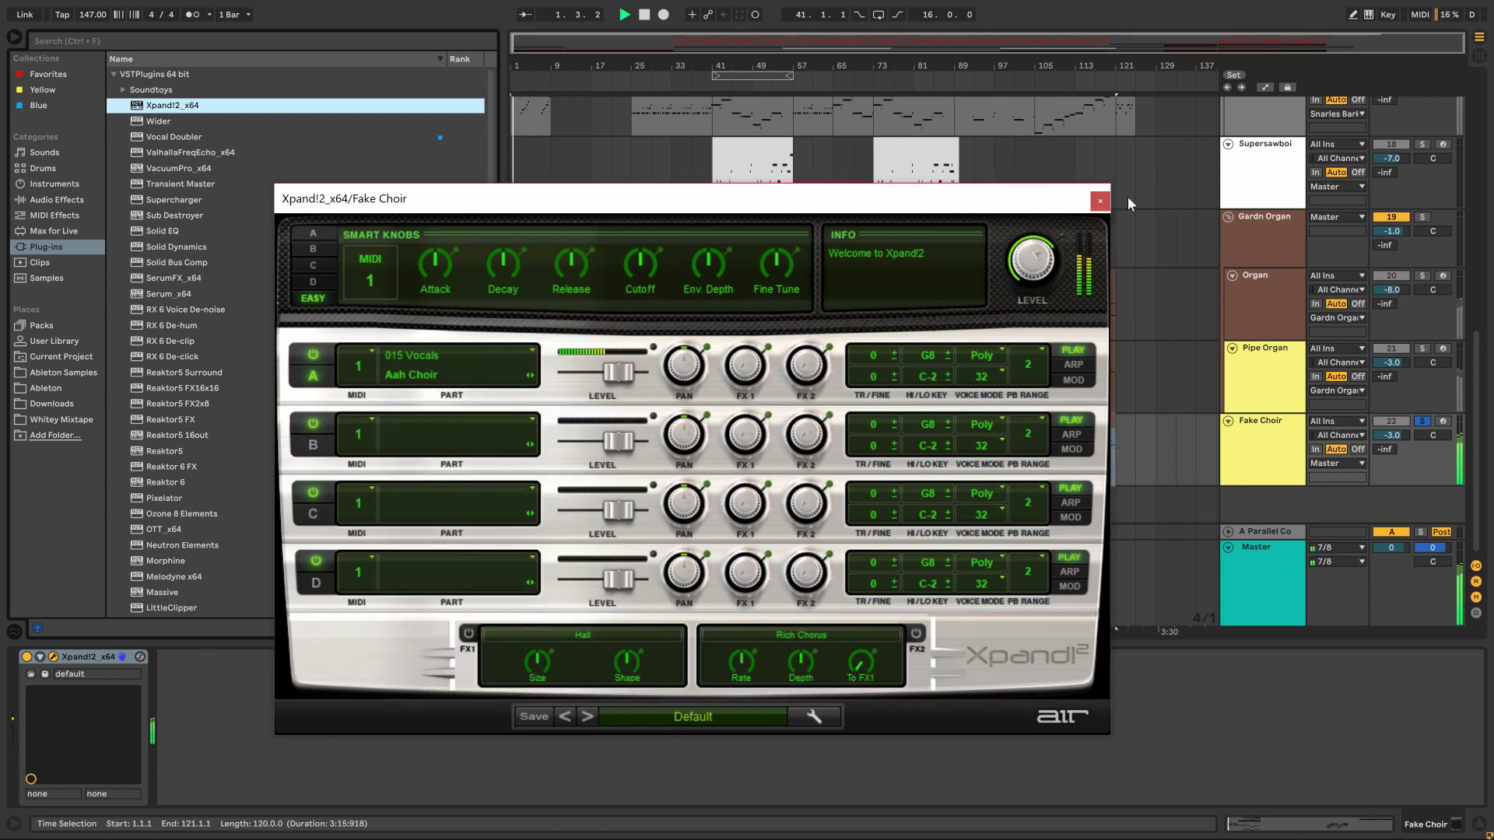
key("space")
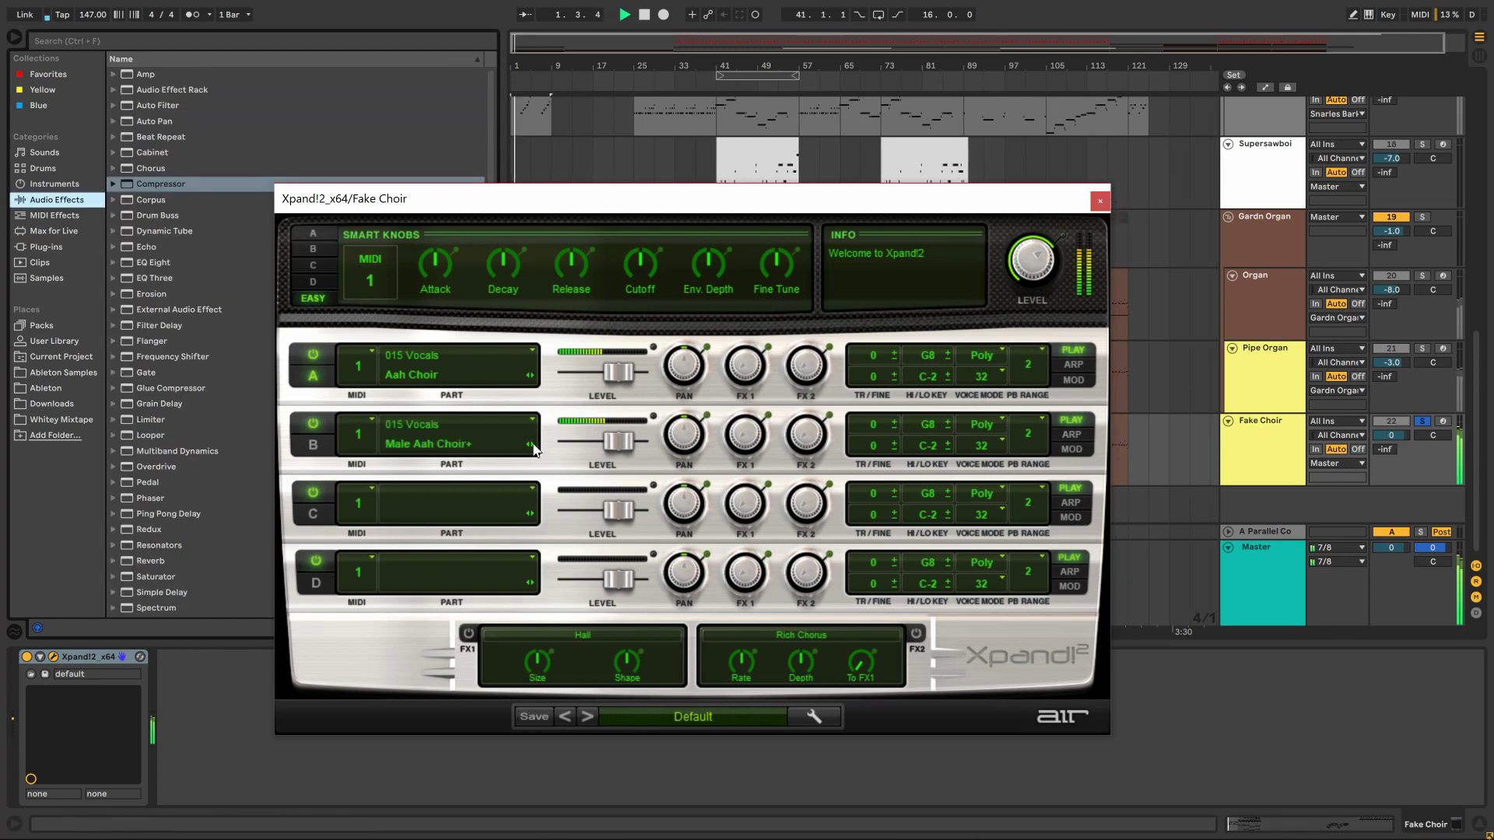
Audition part B's vocal sounds, keeping Male Aah Choir+, and raise part B's FX 1 send.
left_click(528, 445)
key("space")
left_click(528, 445)
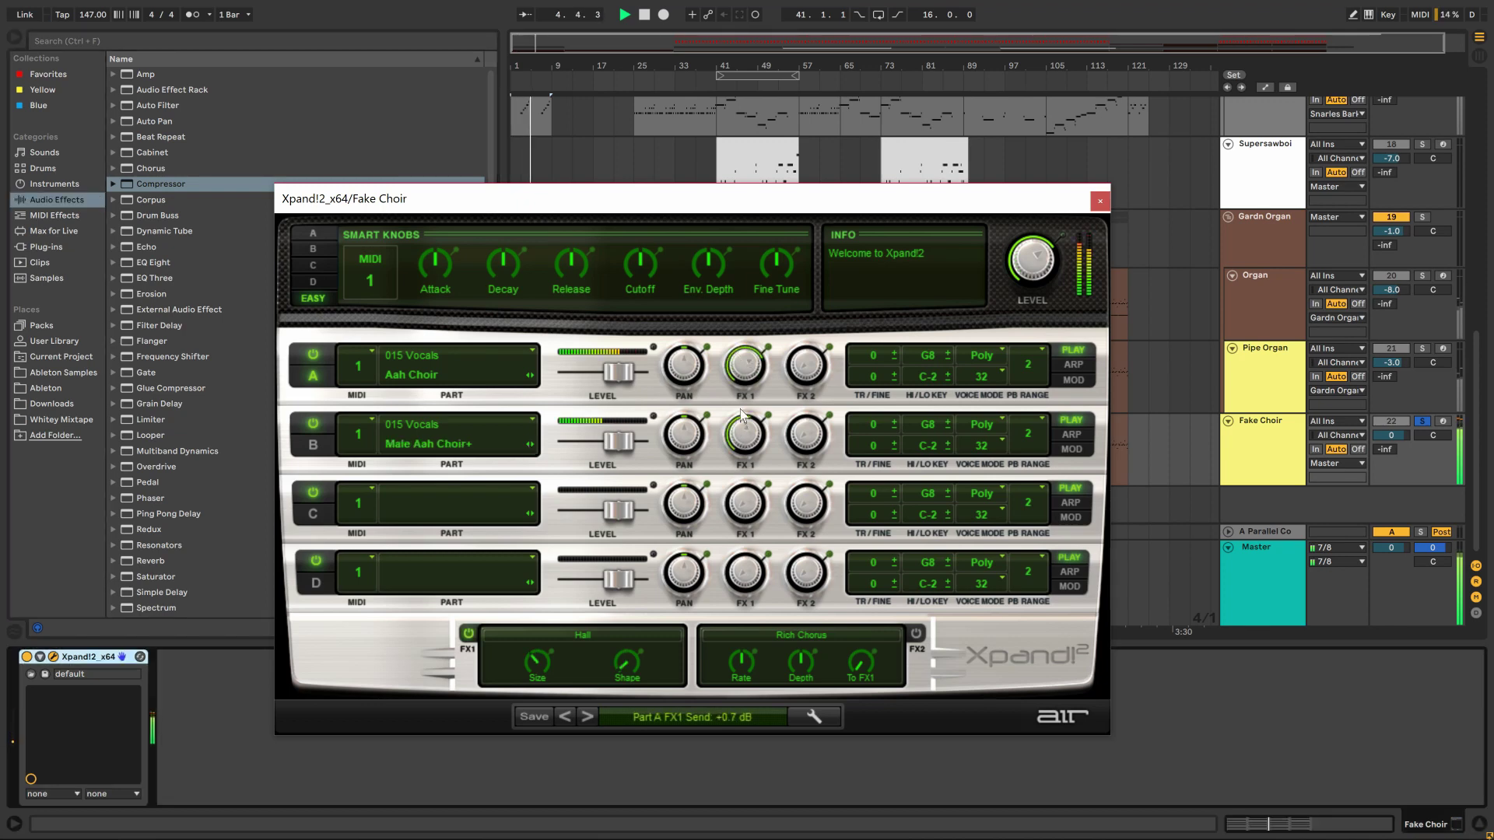
left_click_drag(746, 440, 752, 408)
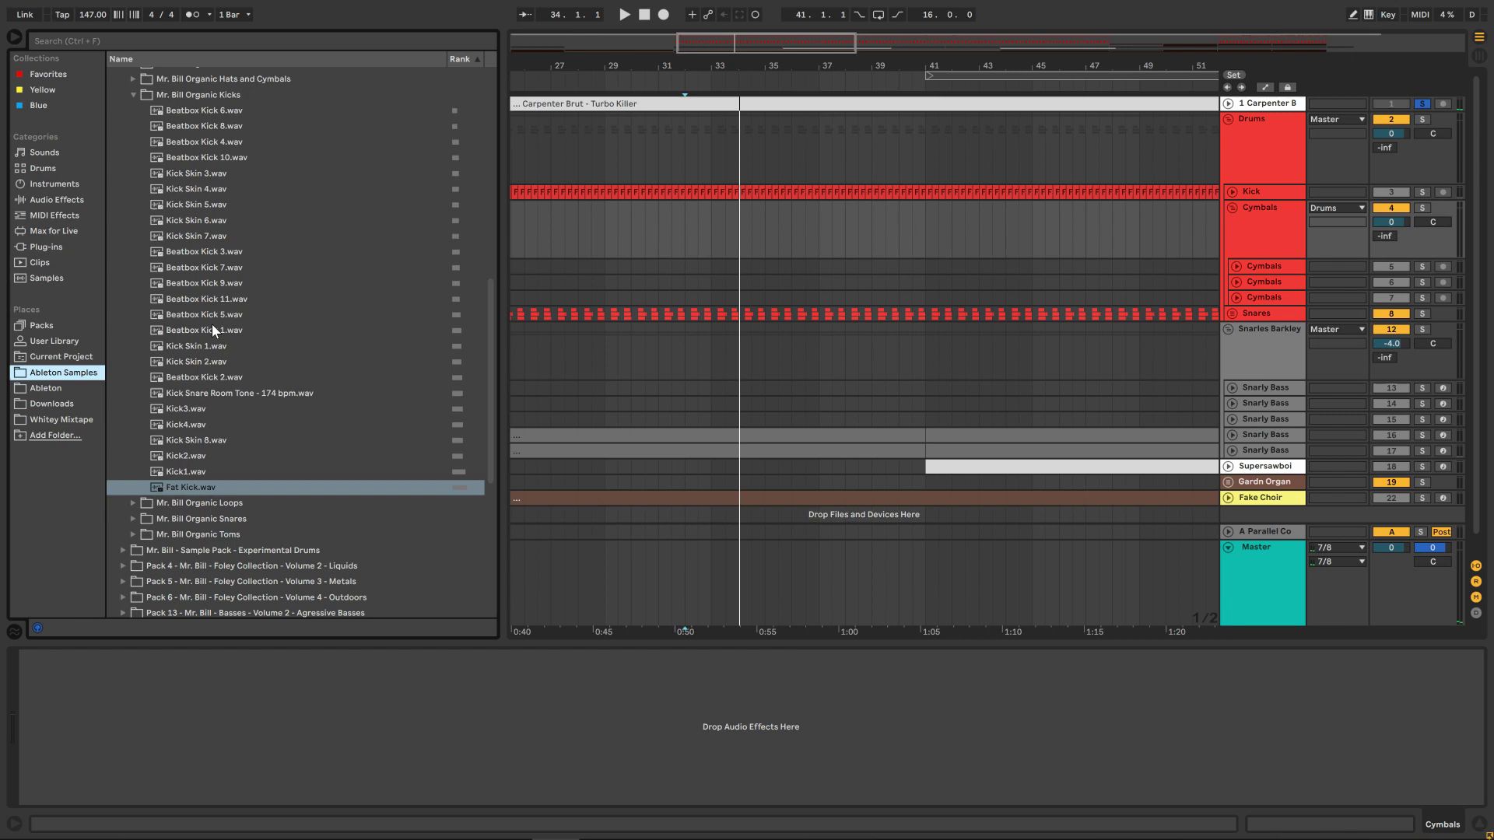
Browse the Mr. Bill - Organic Drums folders in Ableton Samples for drum sounds.
key("Up")
key("Up")
key("Up")
scroll(213, 324, "up", 1)
left_click(138, 273)
left_click(133, 283)
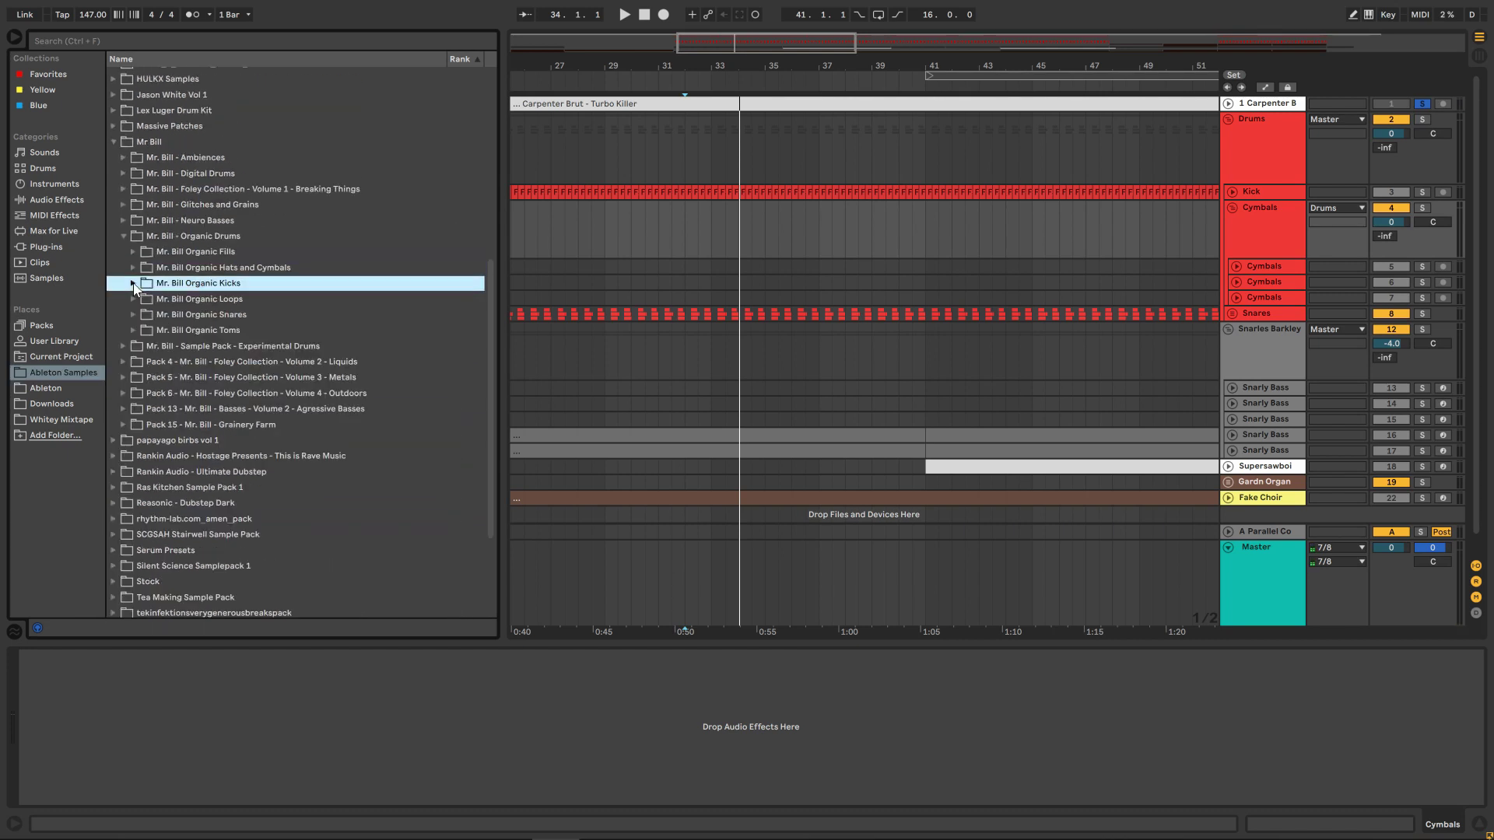
scroll(133, 283, "up", 1)
Duplicate the Cymbals group and rename the copy Toms.
left_click(1279, 232)
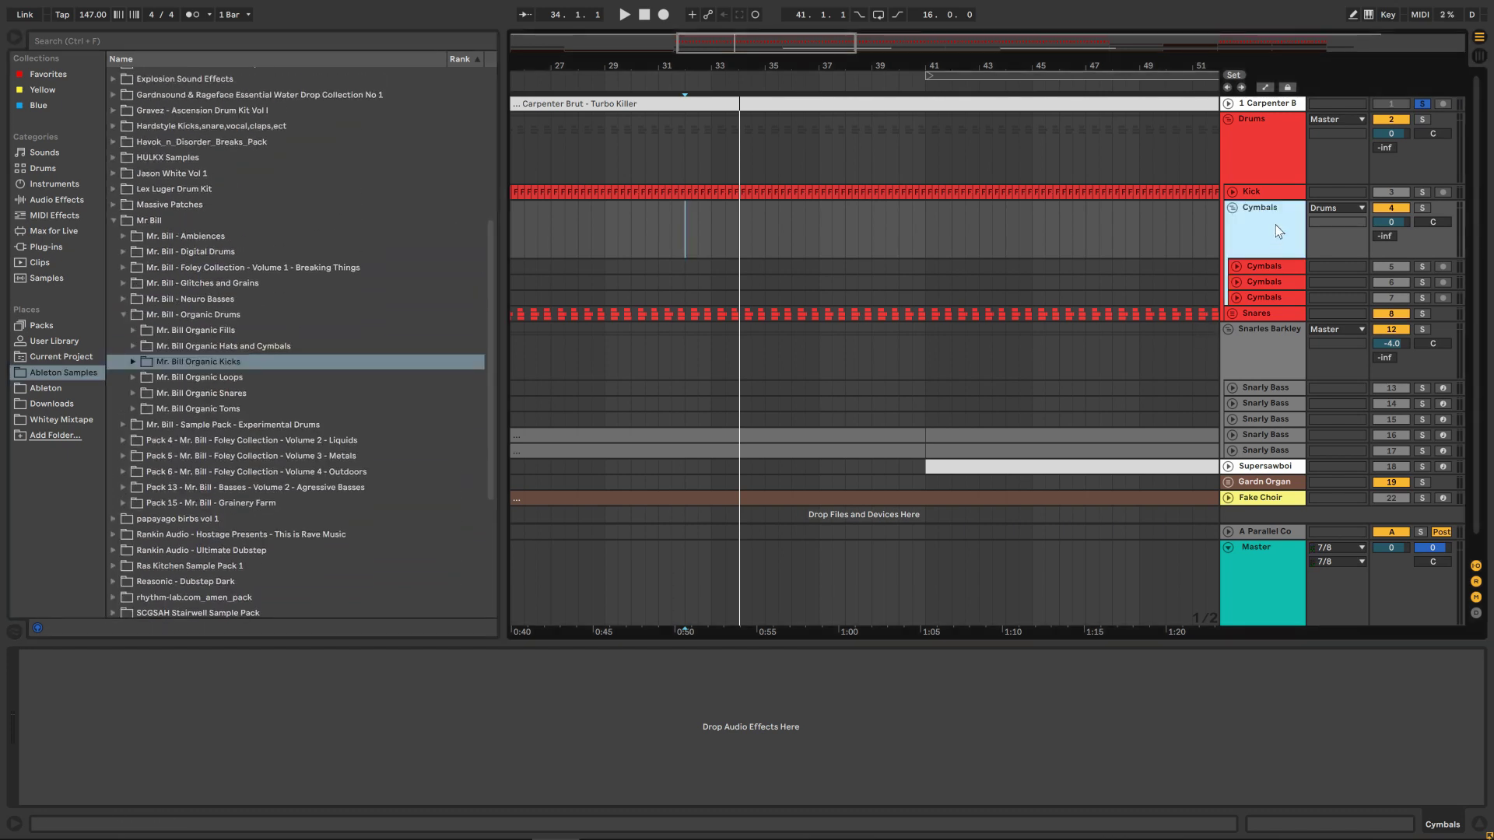
key("ctrl+d")
key("ctrl+r")
type("Toms")
key("Return")
Rename the three tracks inside the Toms group Tom Hi, Tom Mid and Tom Lo.
key("Down")
key("ctrl+r")
type("Tom")
key("Return")
key("Down")
key("ctrl+r")
type("Tom Mid")
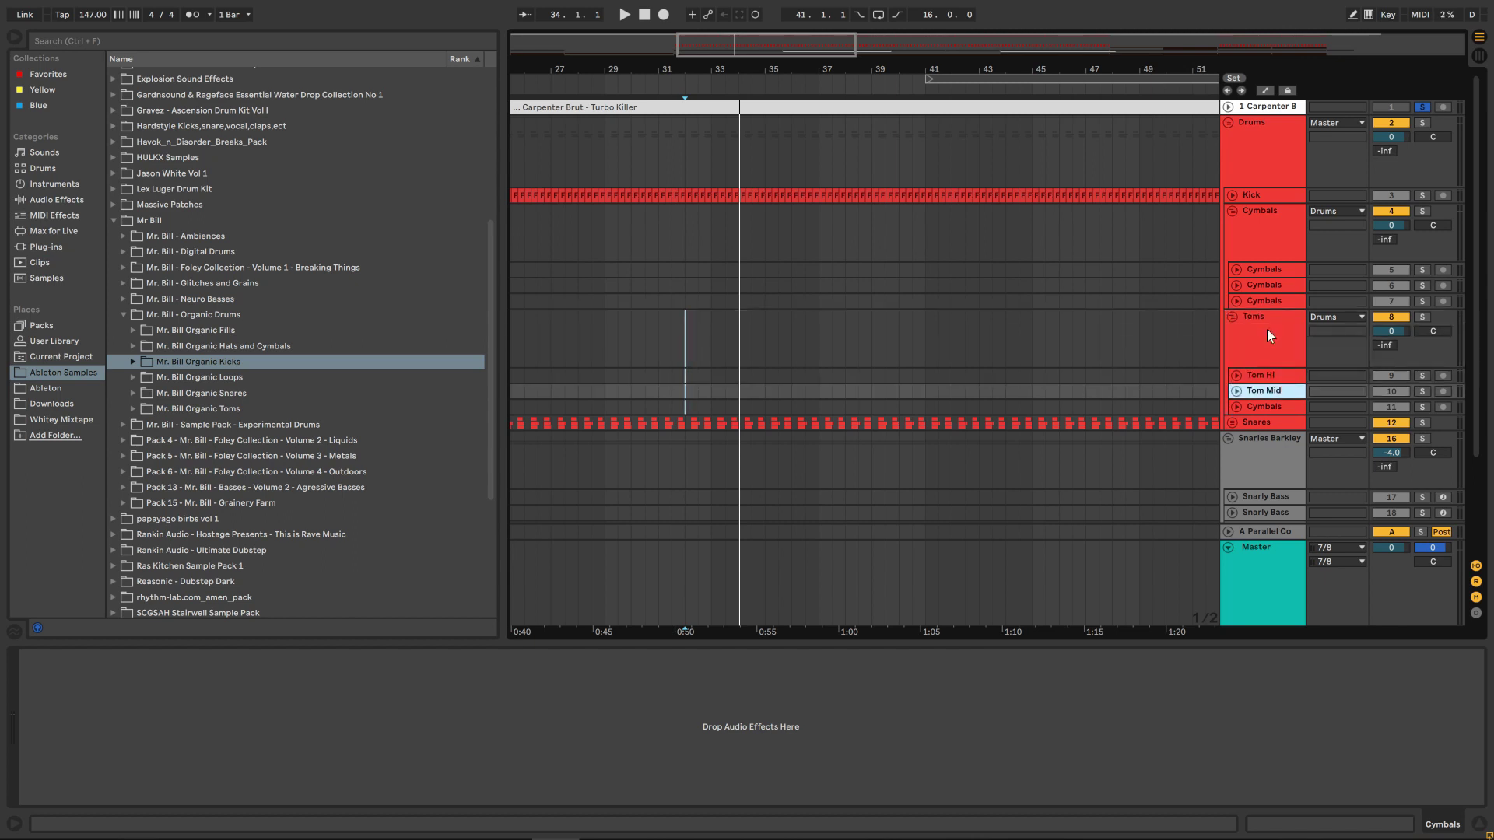
key("Return")
key("Down")
key("ctrl+r")
type("Tom Lo")
key("Return")
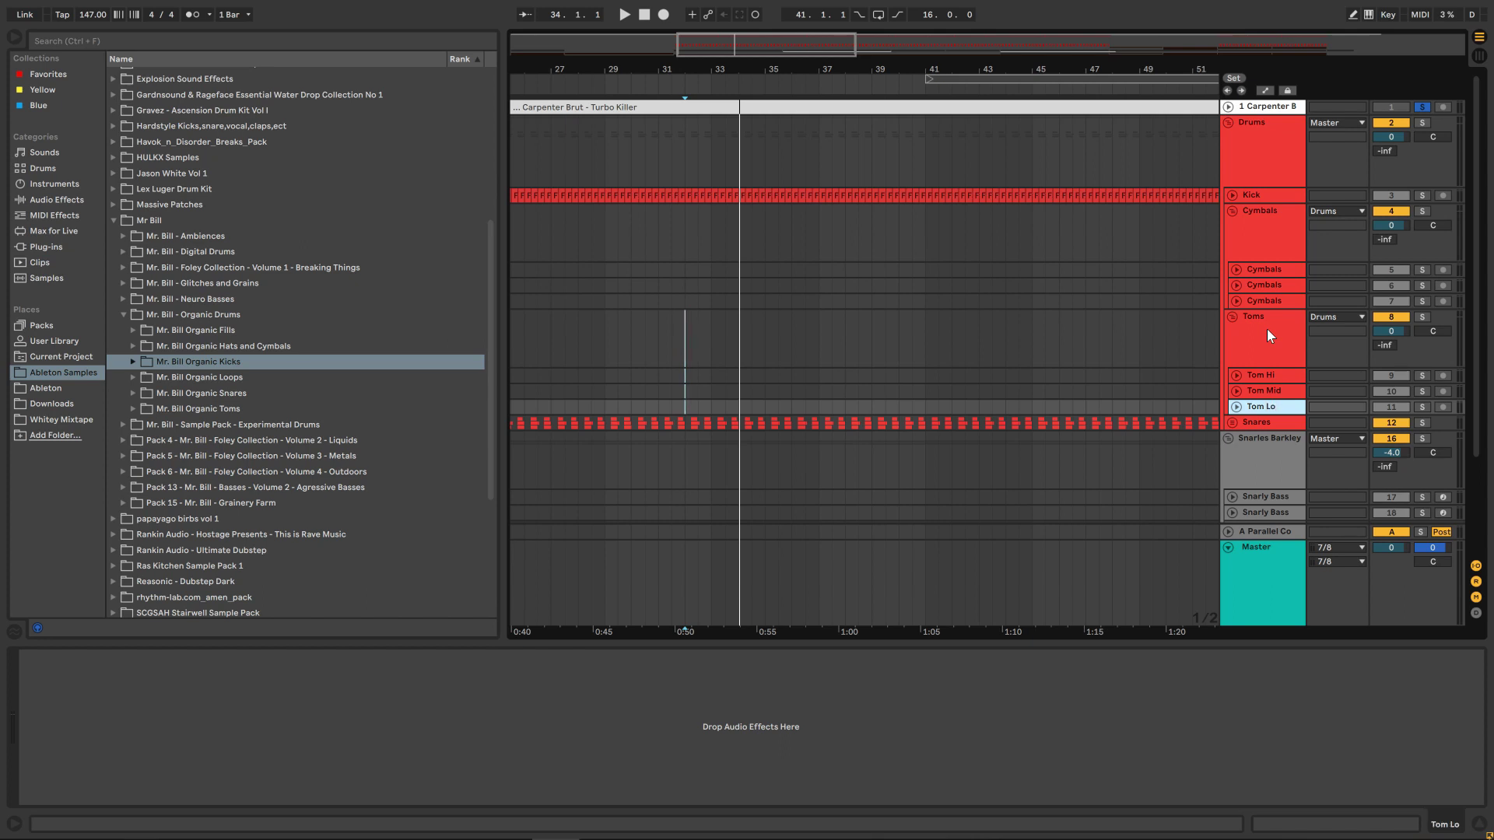
Unfold the Hi Hat track and set its volume to -8.5 dB, toggling the reference track's solo to compare.
left_click(1276, 231)
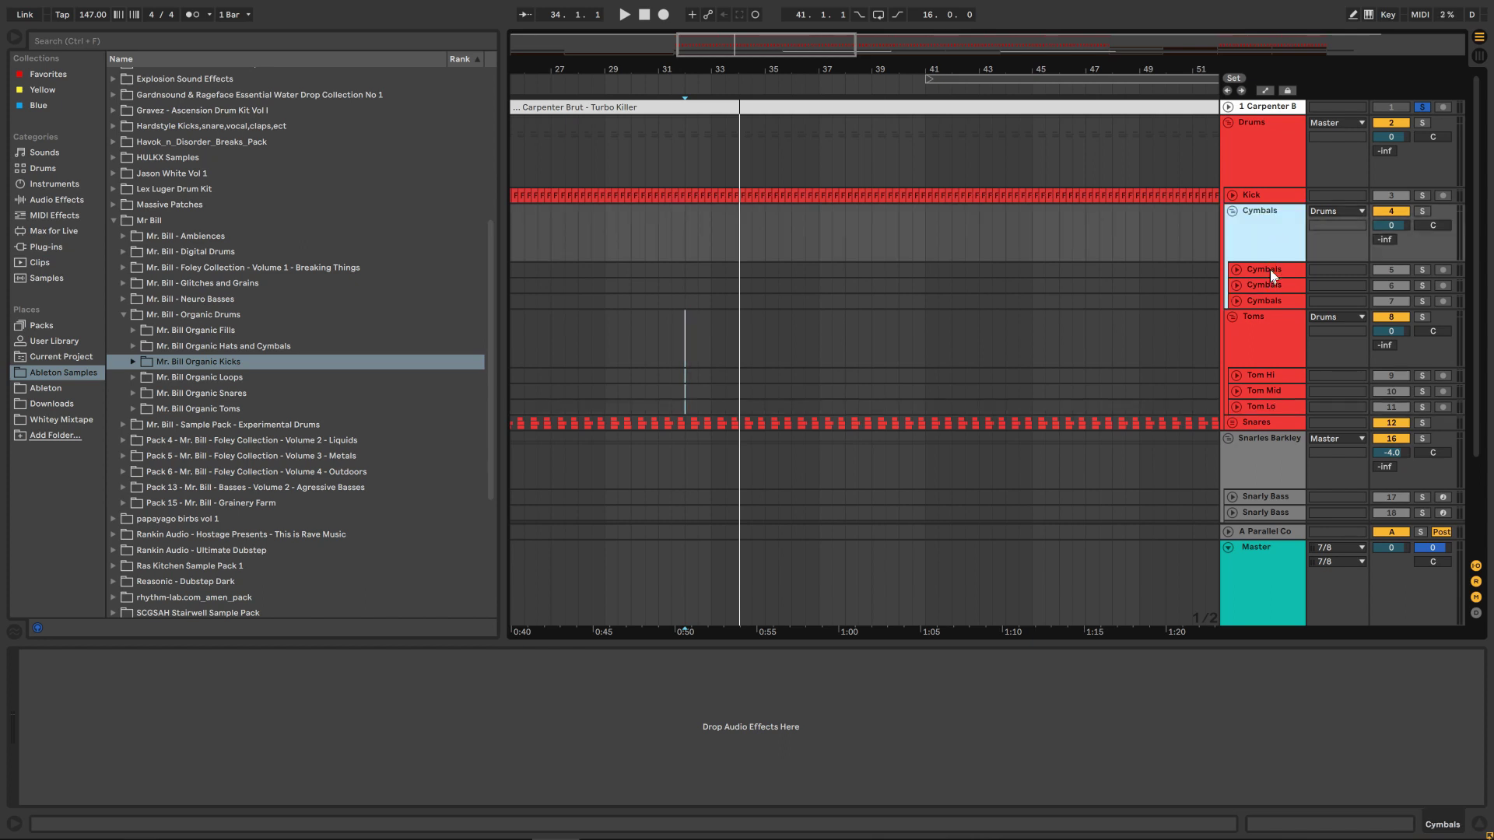
left_click(1270, 268)
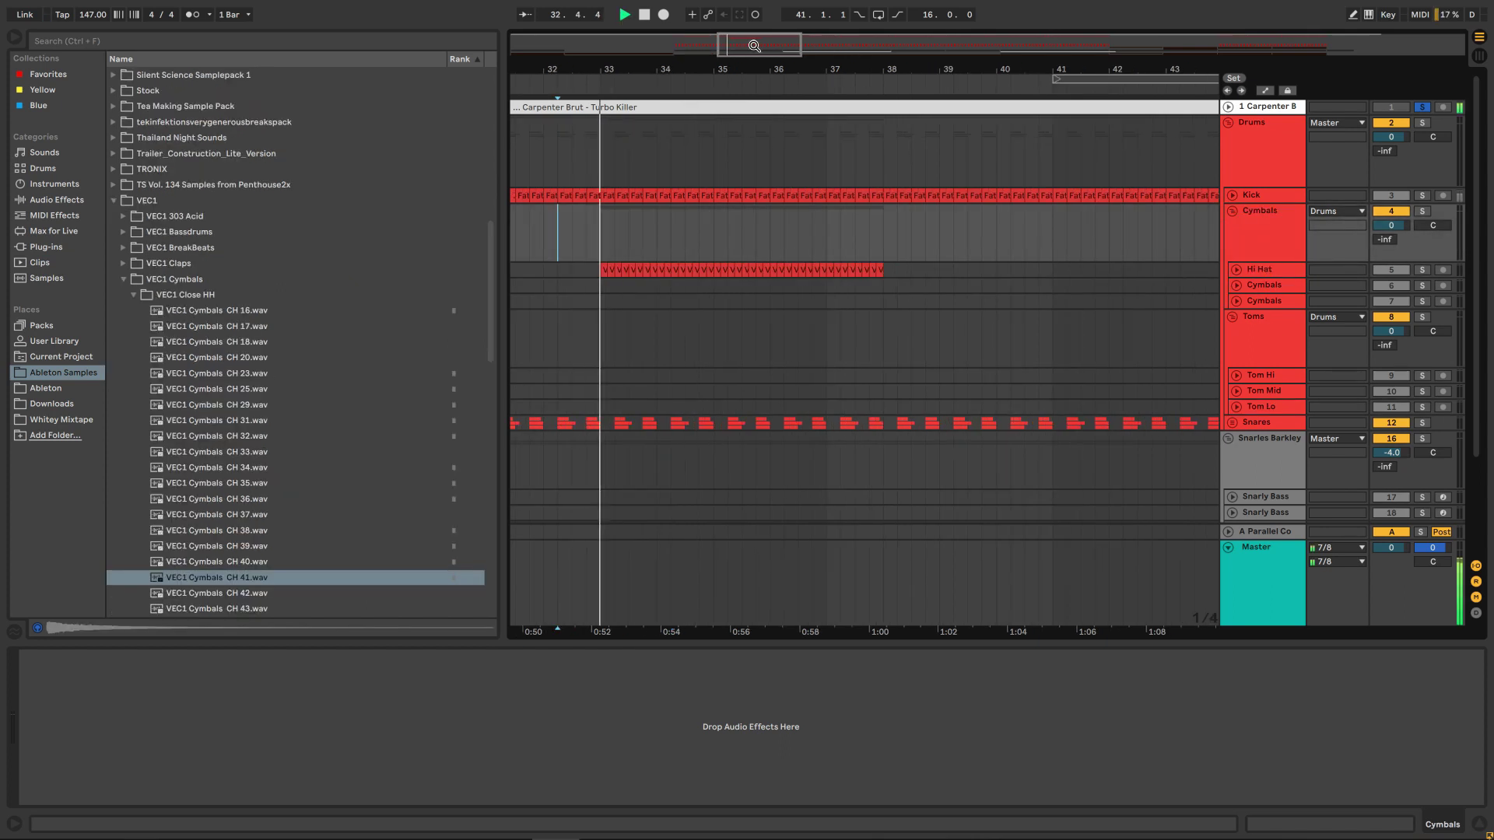
key("s")
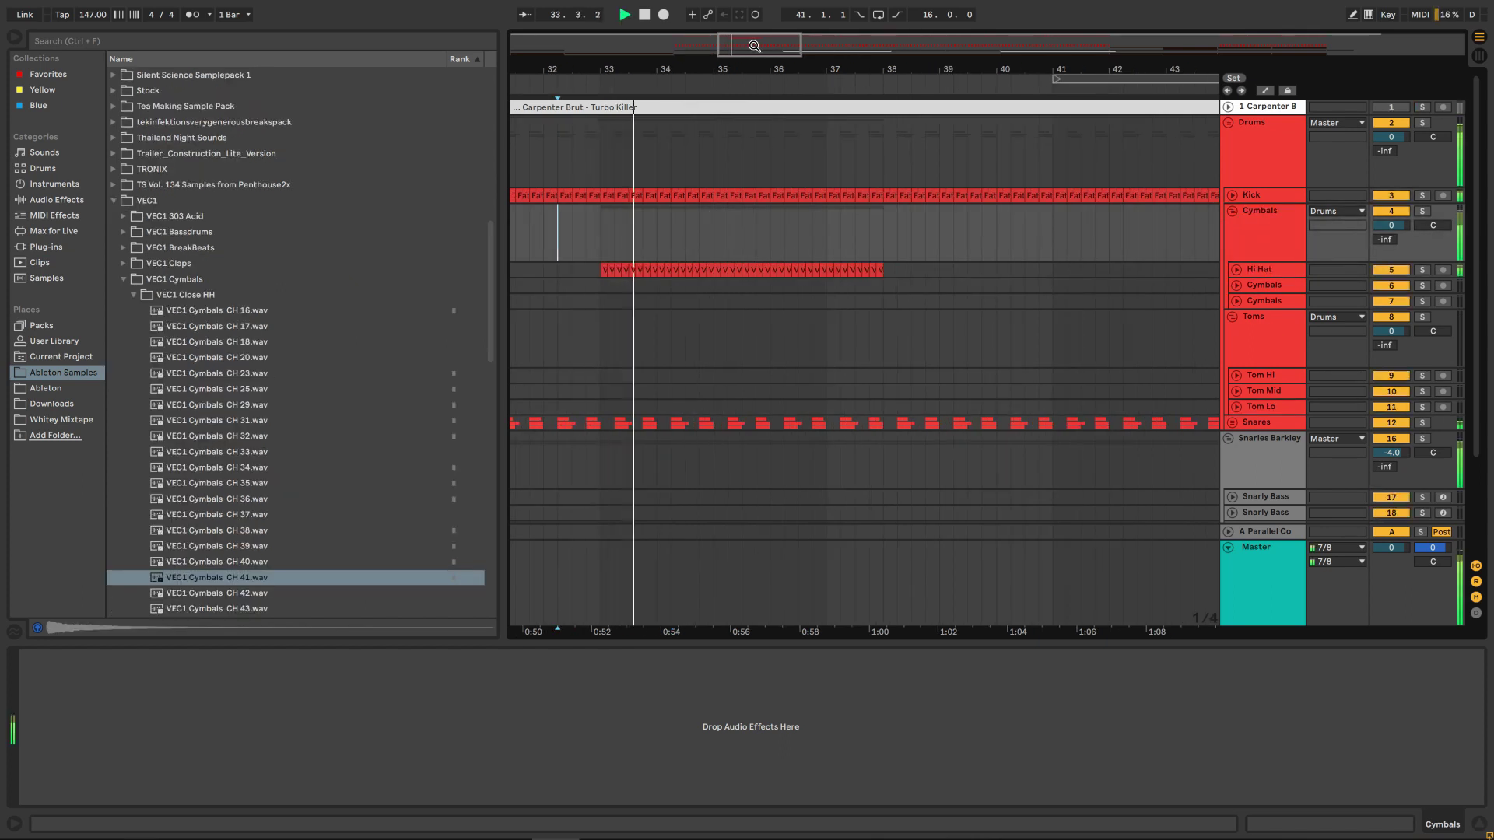
left_click(1237, 270)
left_click_drag(1390, 286, 1390, 303)
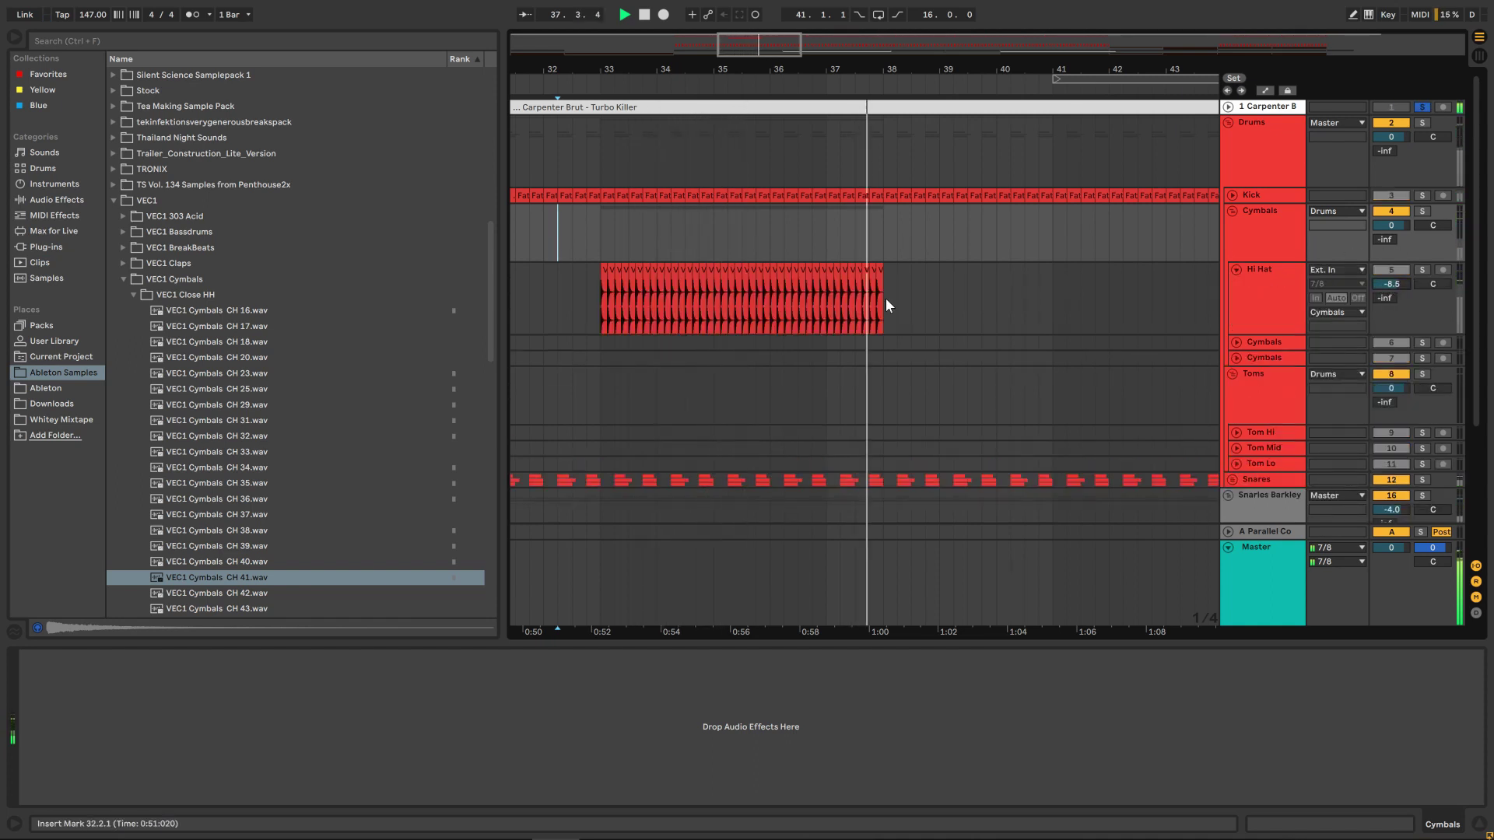
key("s")
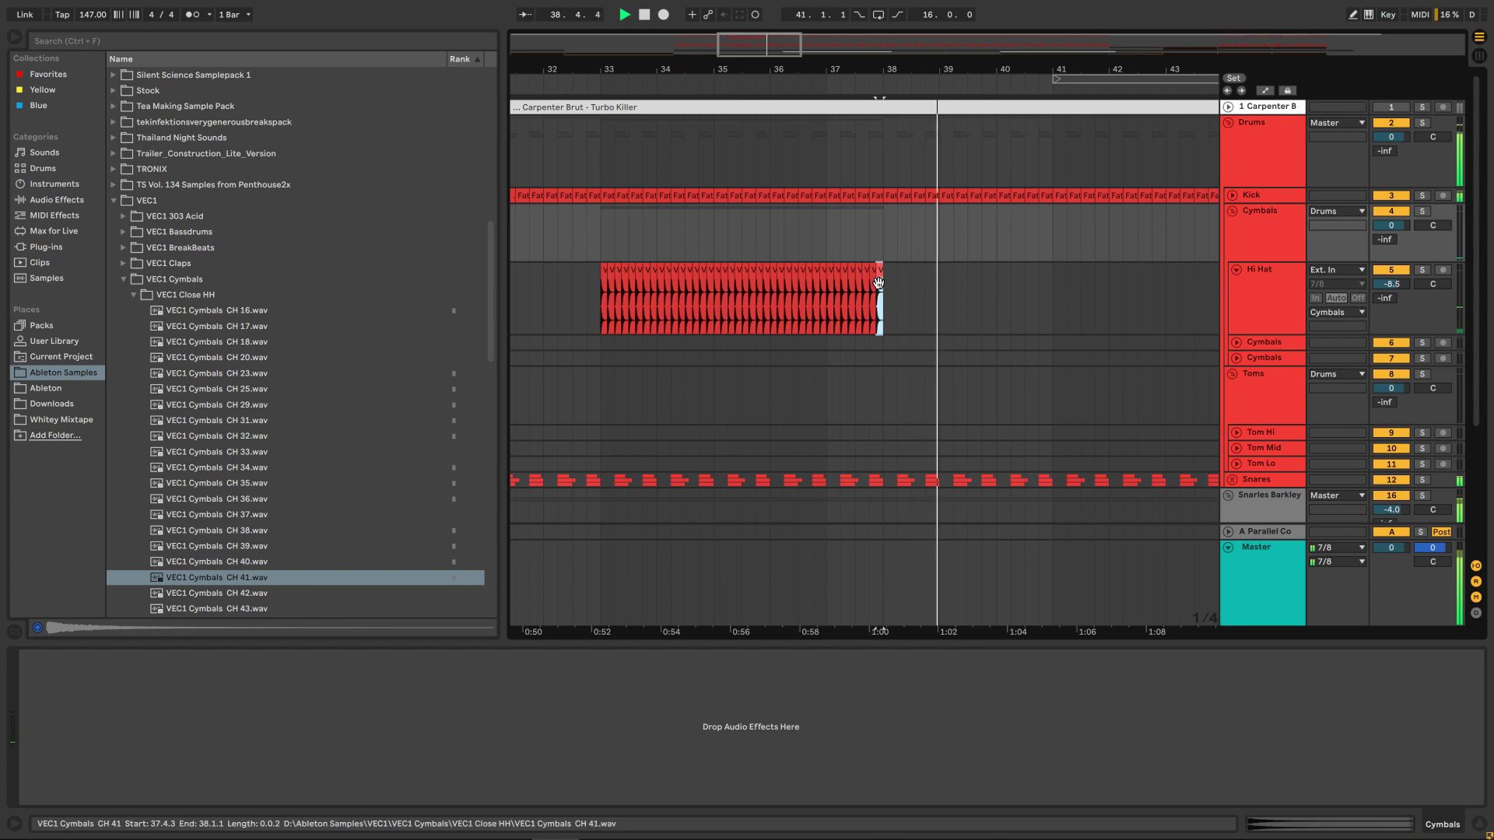
Delete the spare last Cymbals track from the Cymbals group.
left_click(885, 289)
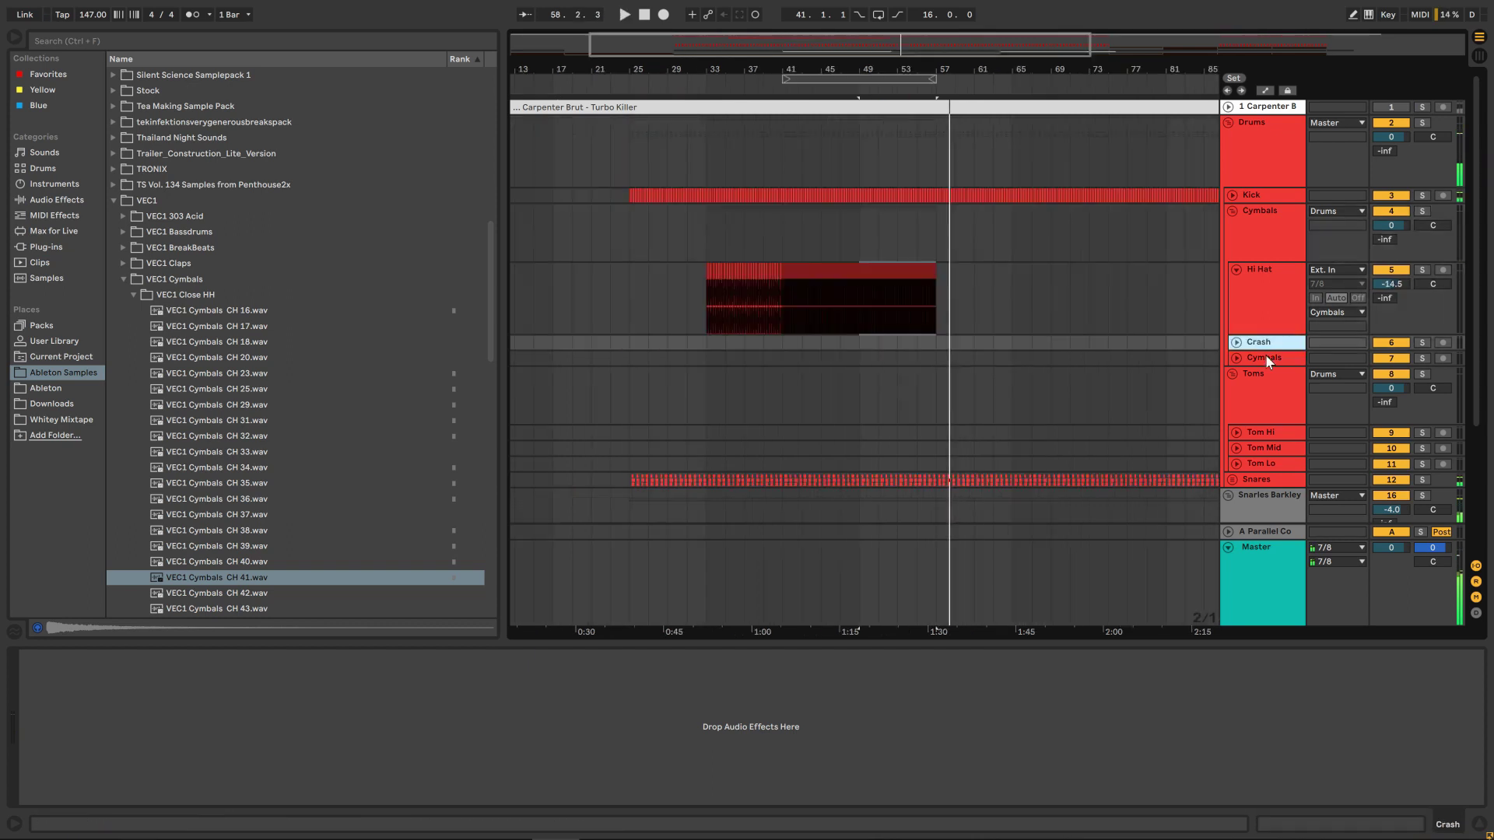
left_click(1267, 359)
key("Delete")
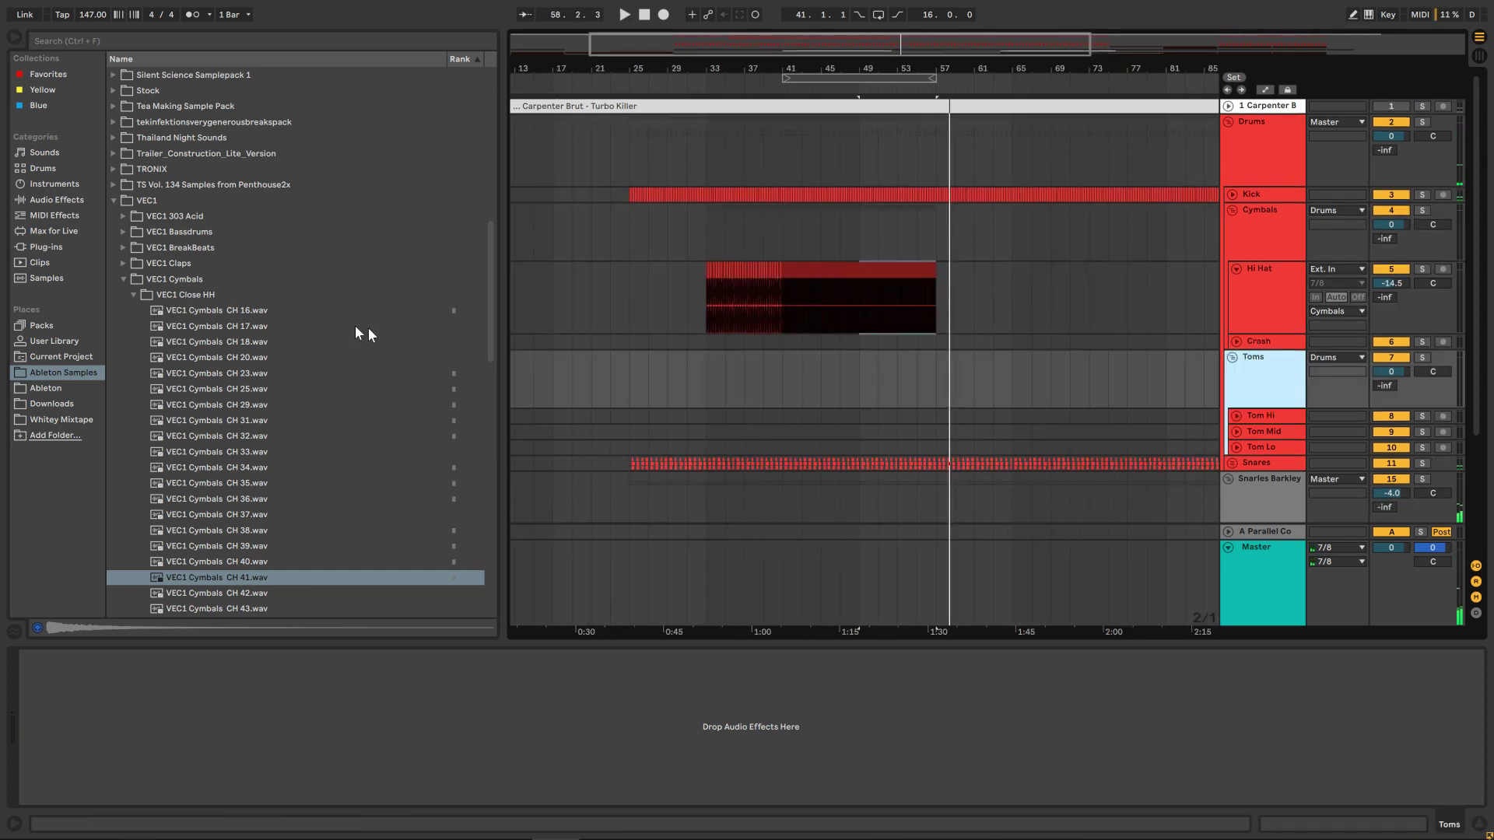
Open the VEC1 Crash sample folder in place of VEC1 Close HH and audition its crash samples one after another.
left_click(133, 295)
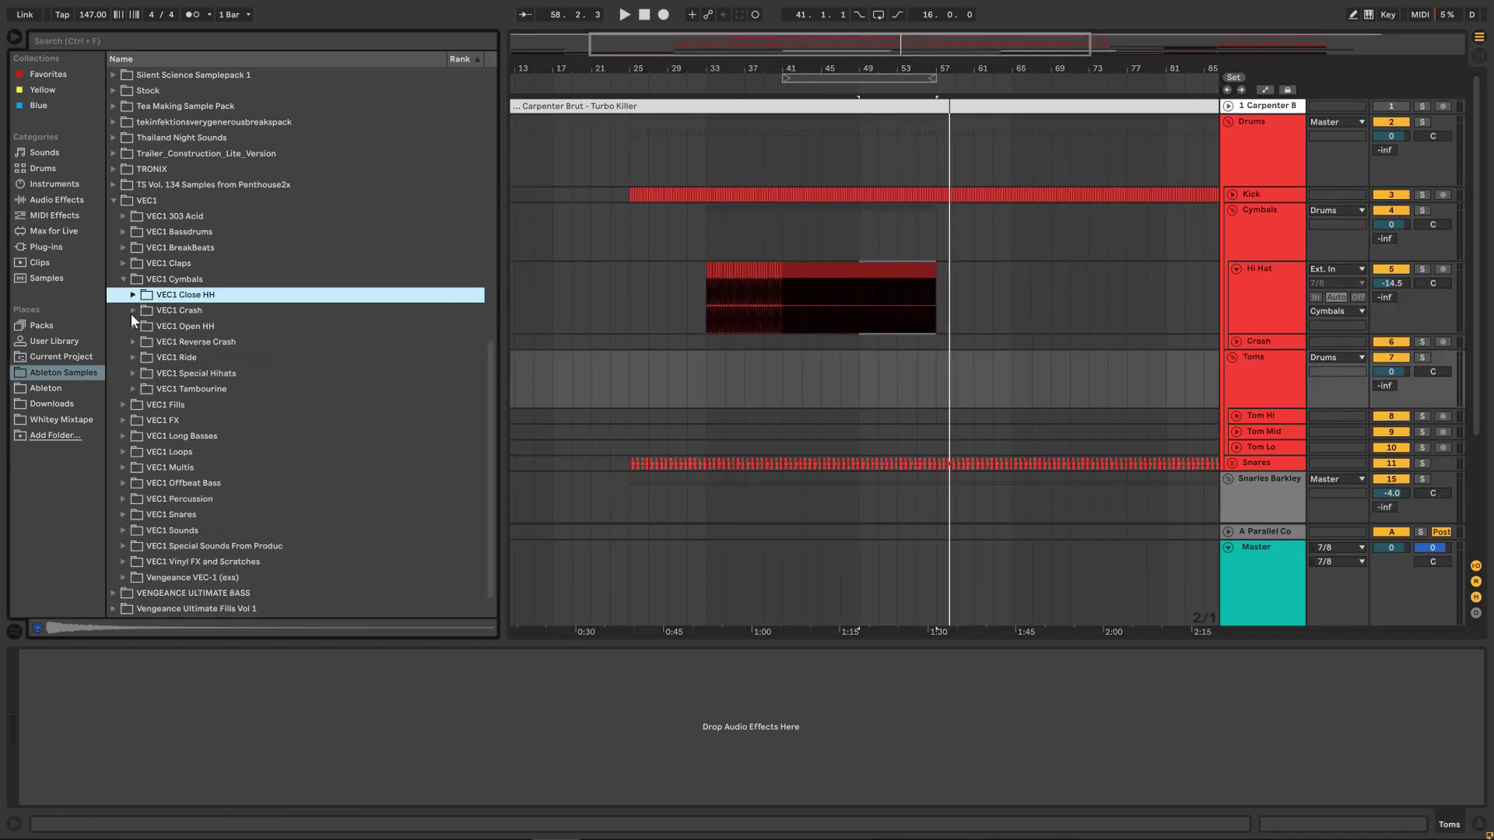
left_click(131, 312)
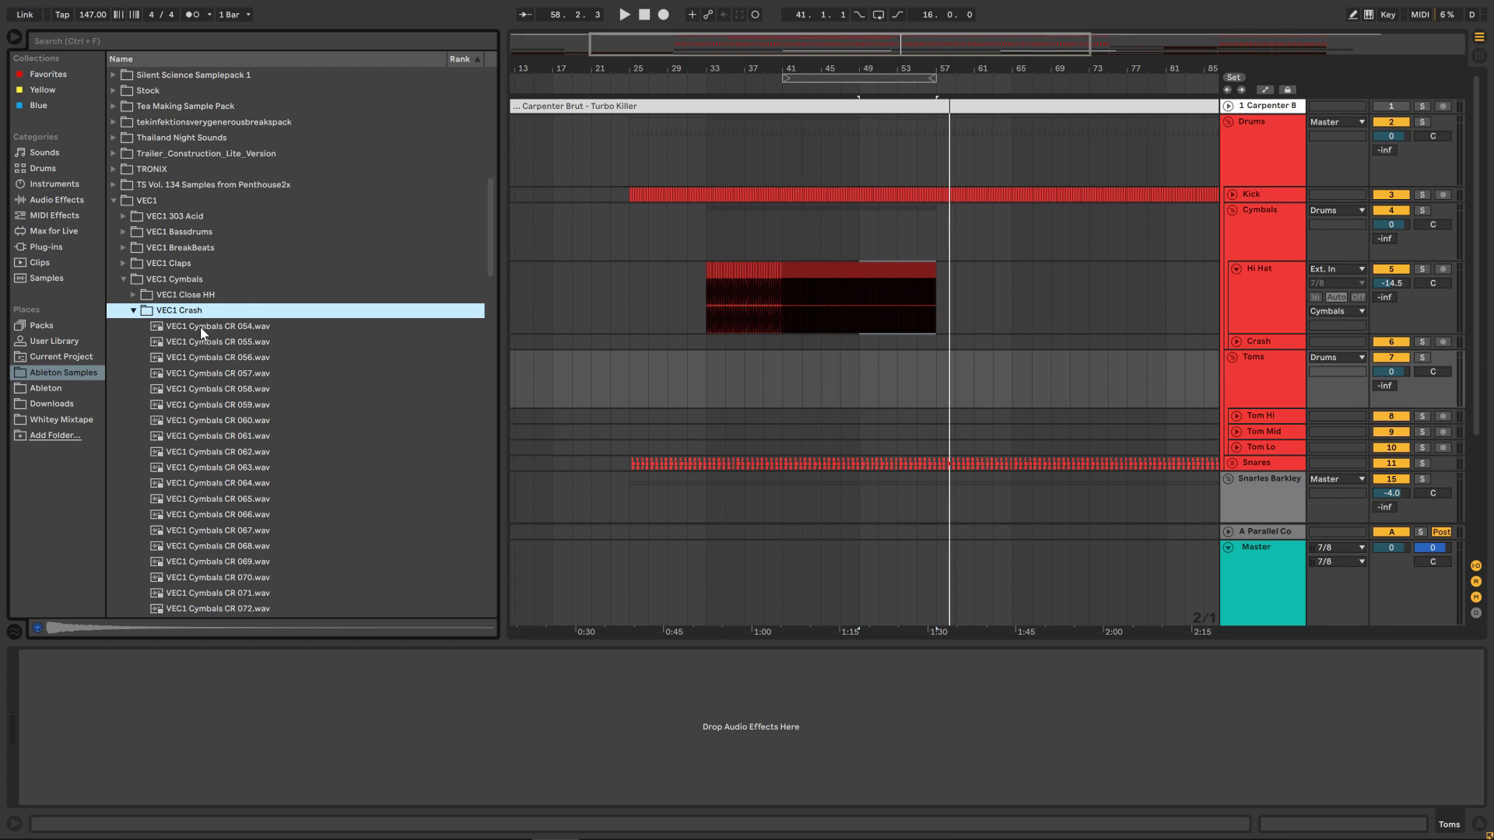
key("Down")
key("Down")
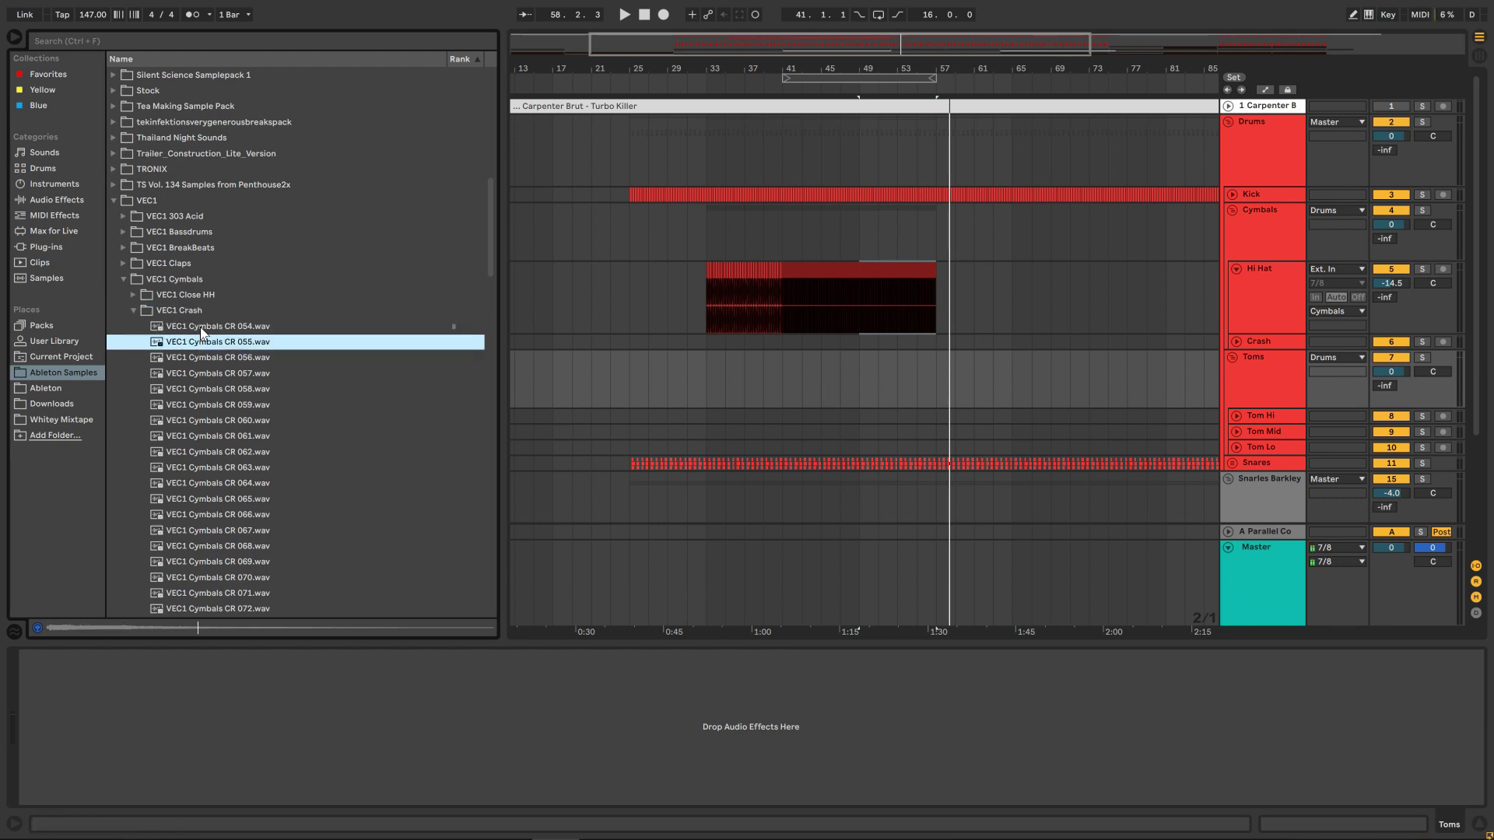
key("Down")
key("Down")
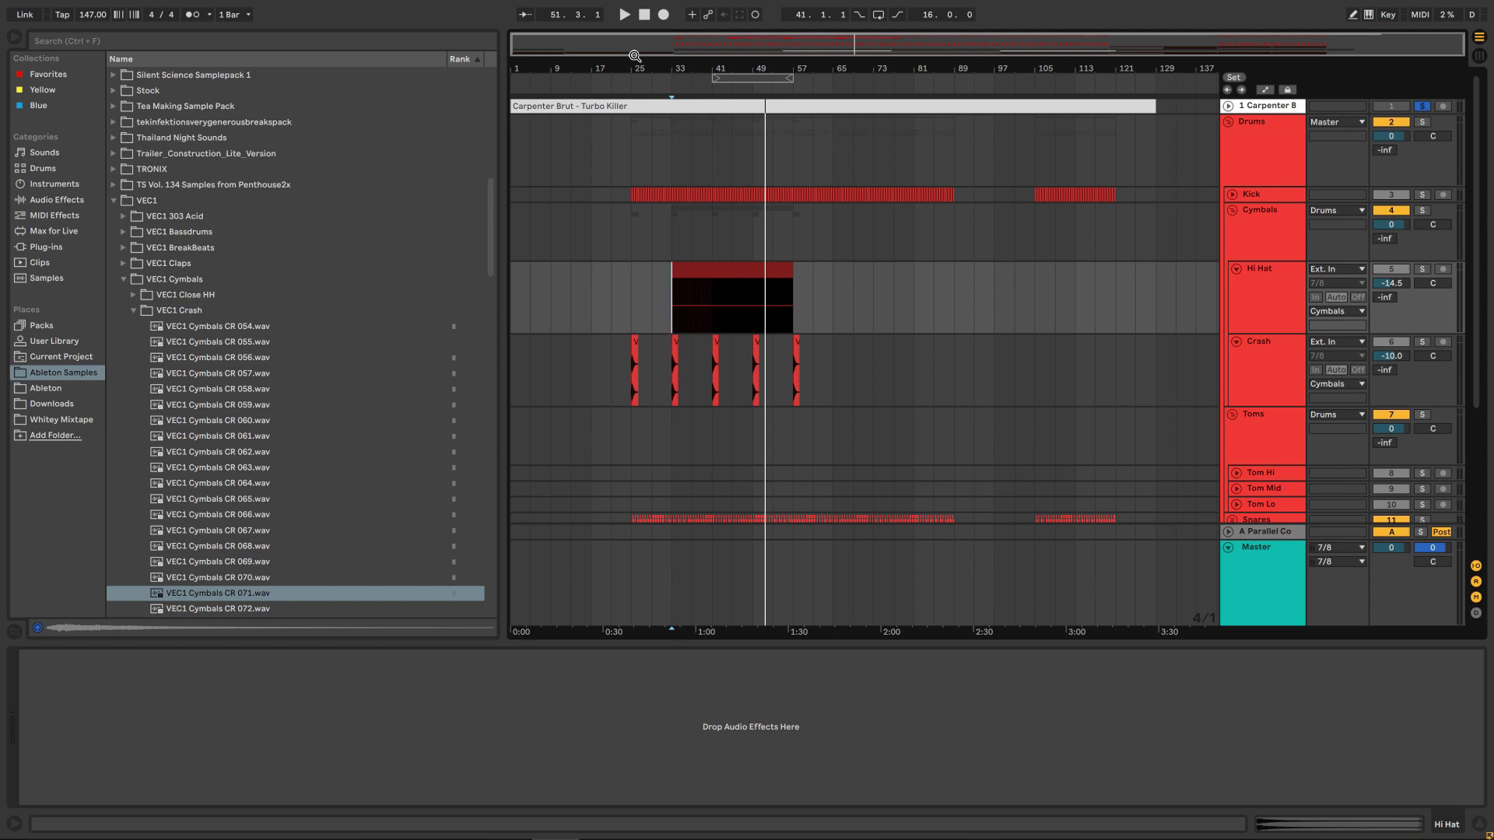
left_click(657, 208)
mouse_move(767, 46)
left_mouse_down()
mouse_move(766, 78)
mouse_move(766, 46)
left_mouse_up()
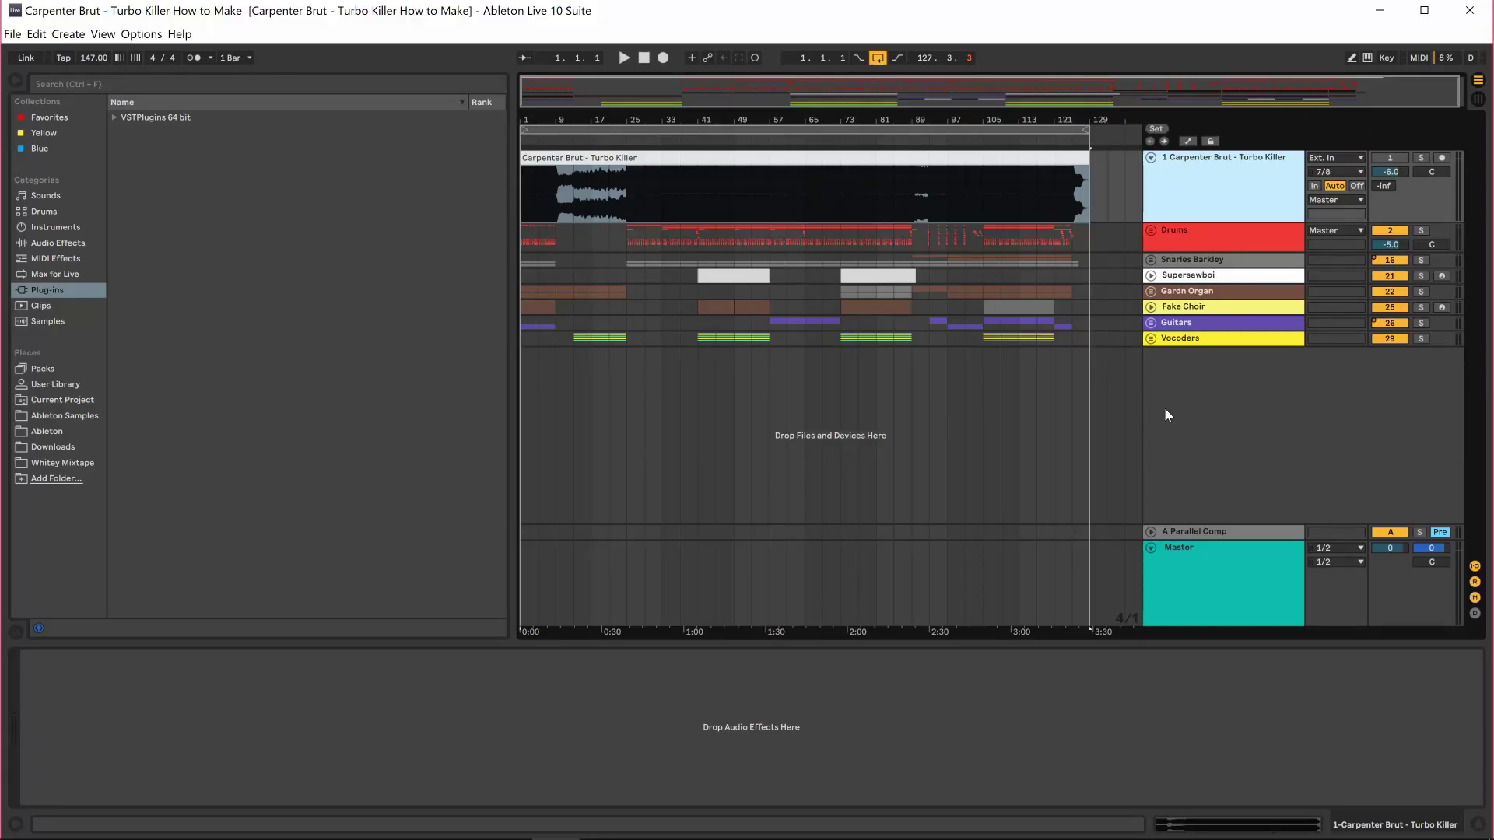
Review the device chains on the Guitars, Vocoders and Supersawboi tracks.
left_click(1192, 325)
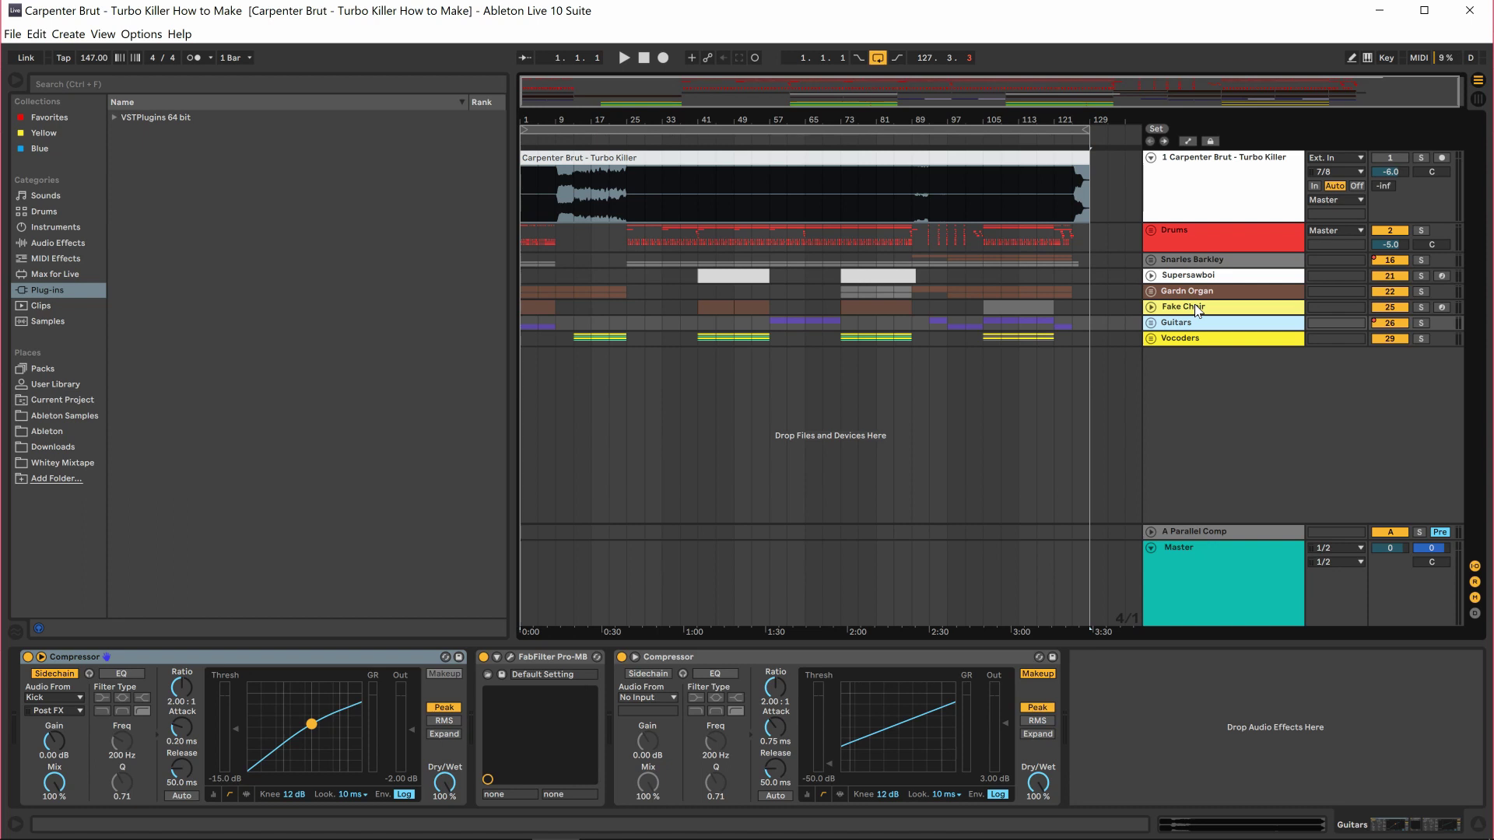
key("Down")
left_click(1206, 277)
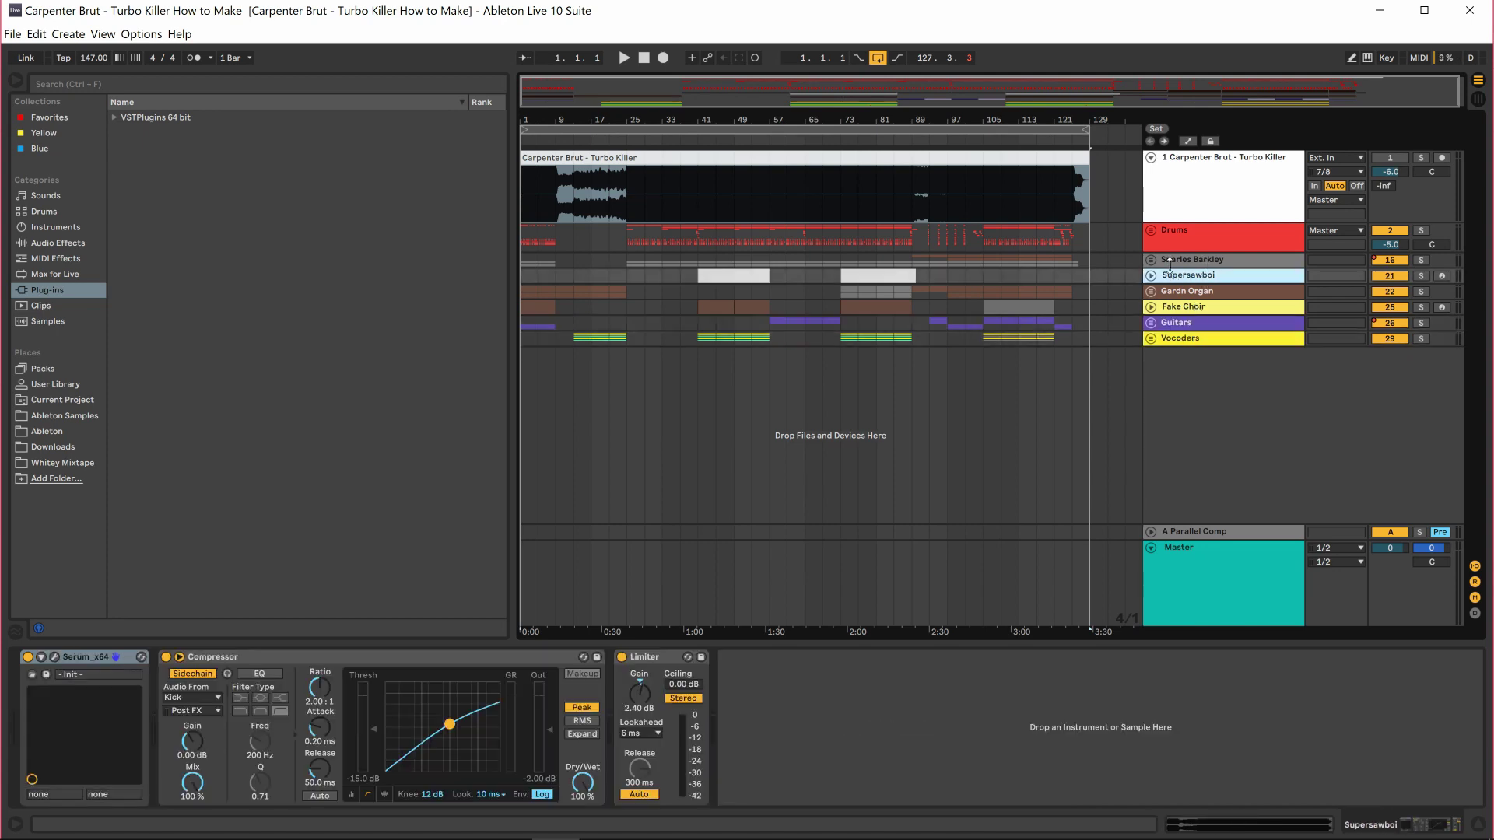
Unfold the Snarles Barkley group and inspect the Massive synth on its third Snarly Bass track, including LFO 5.
left_click(1150, 262)
left_click(1193, 346)
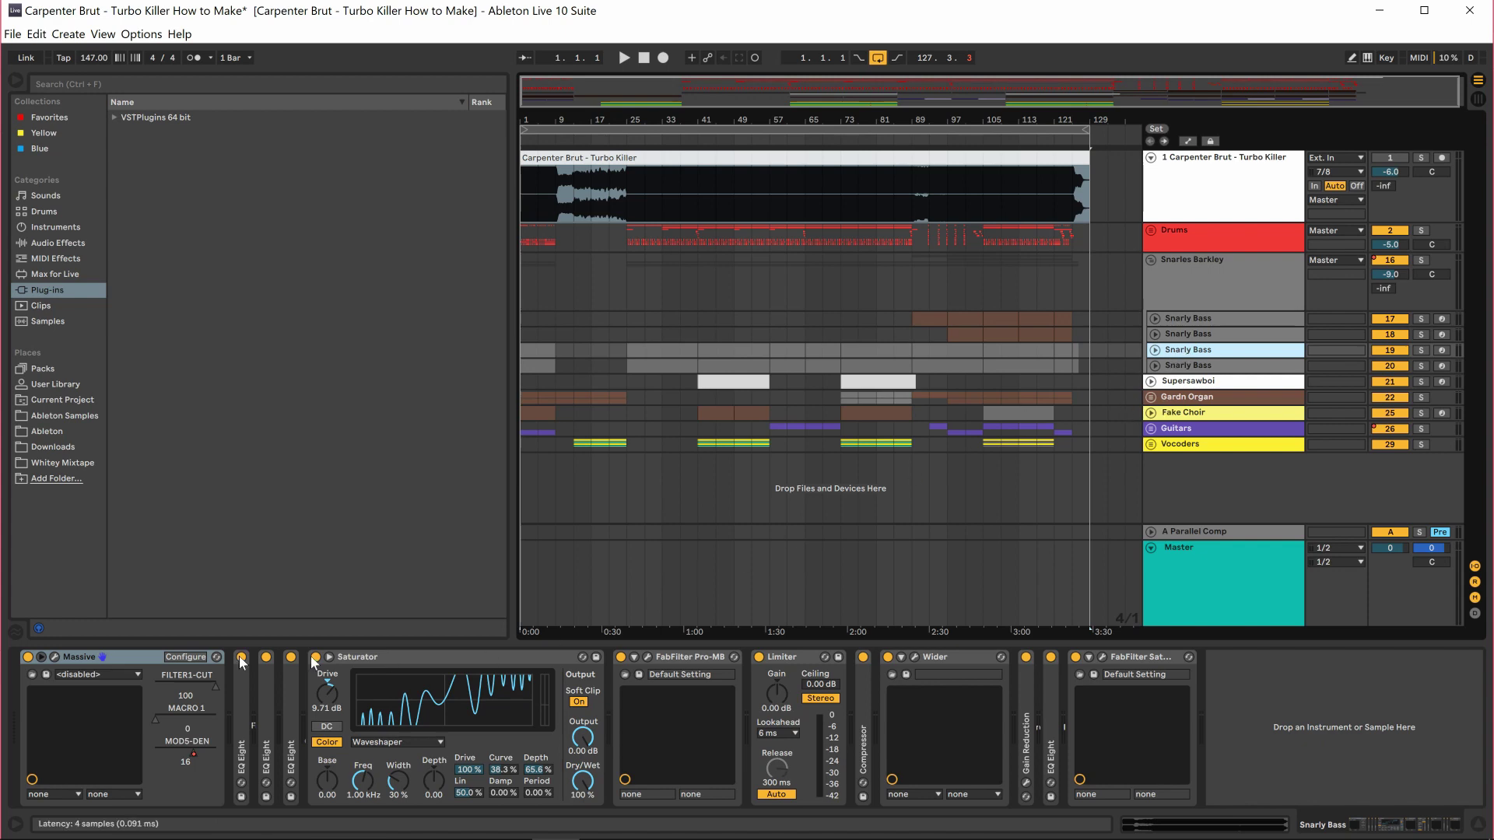
left_click(55, 657)
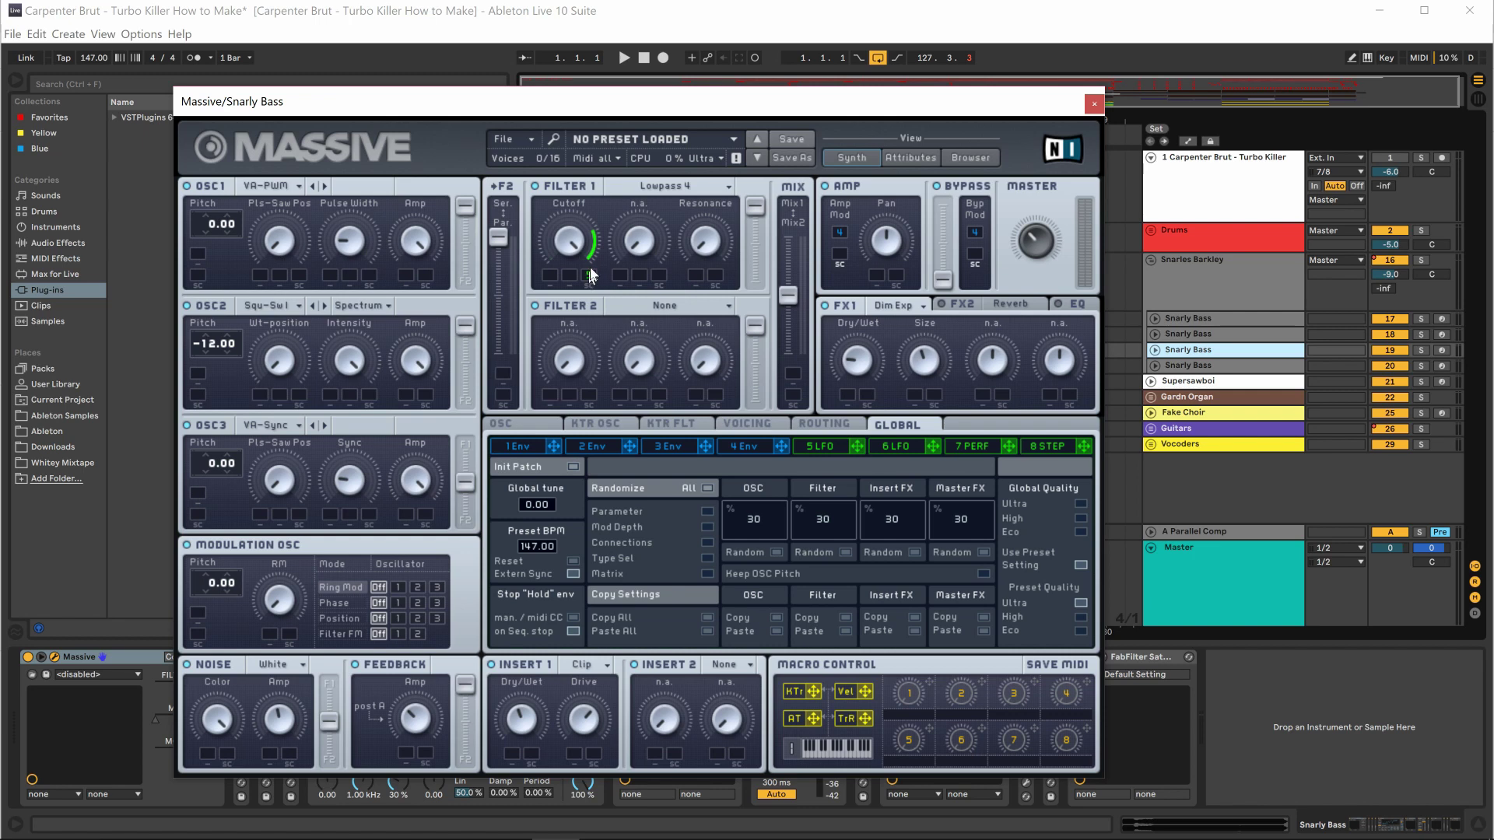
left_click(813, 442)
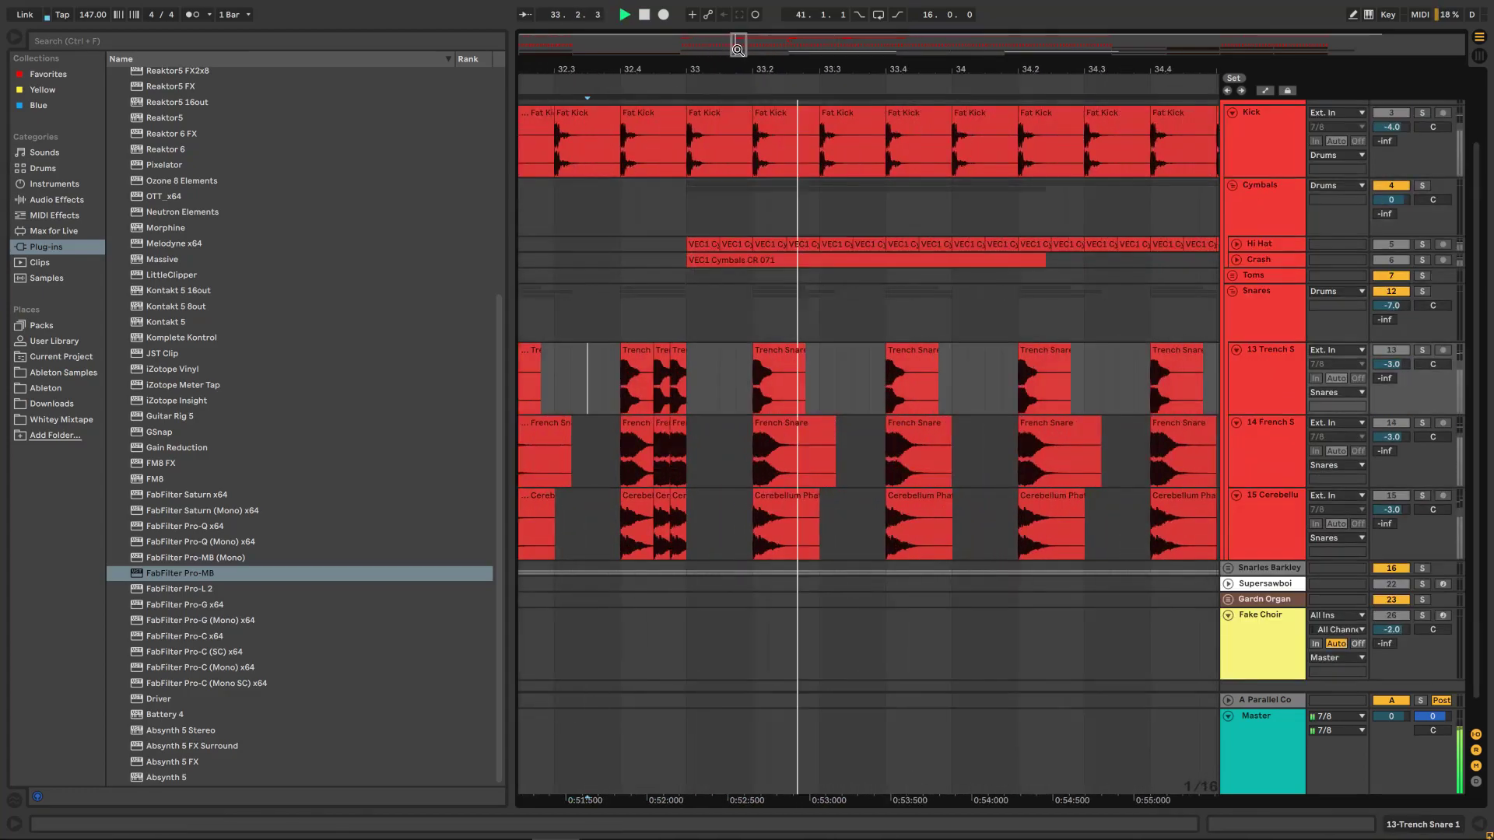
left_click_drag(835, 374, 815, 502)
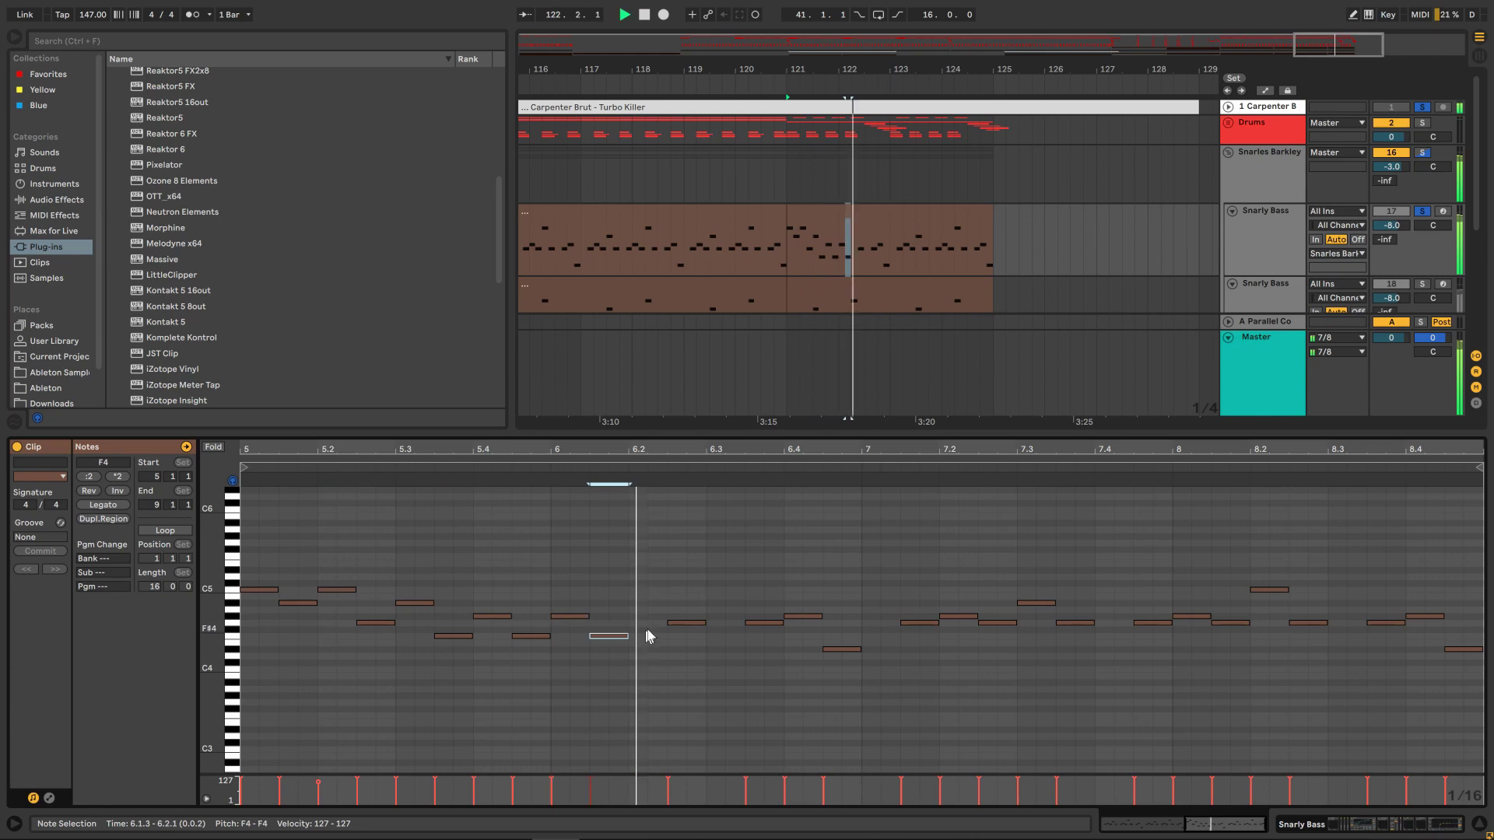
left_click_drag(913, 558, 1484, 665)
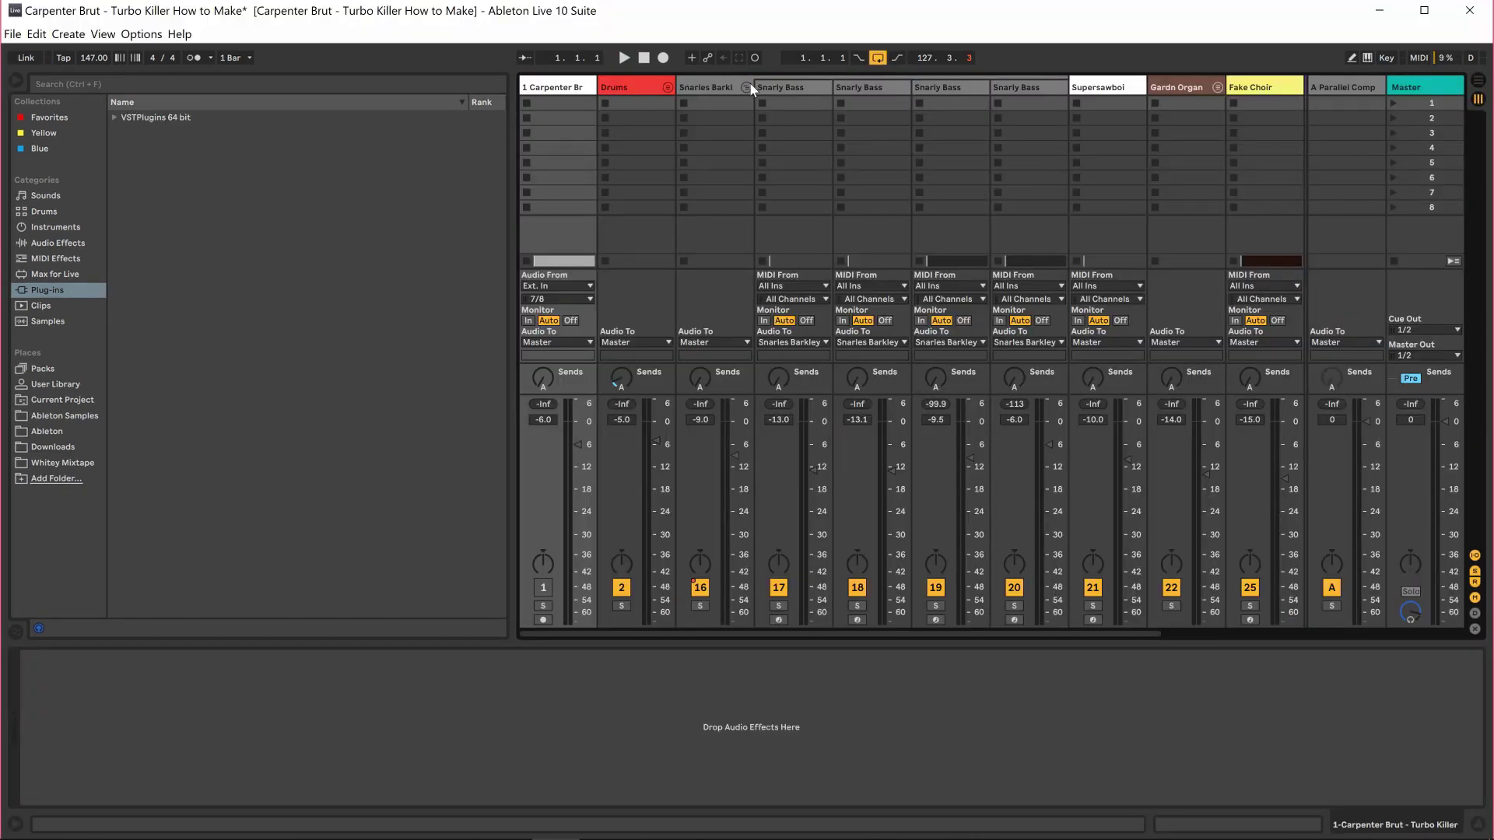
Fold the Snarles Barkley group in the mixer and select all tracks from Drums through Vocoders.
left_click(746, 87)
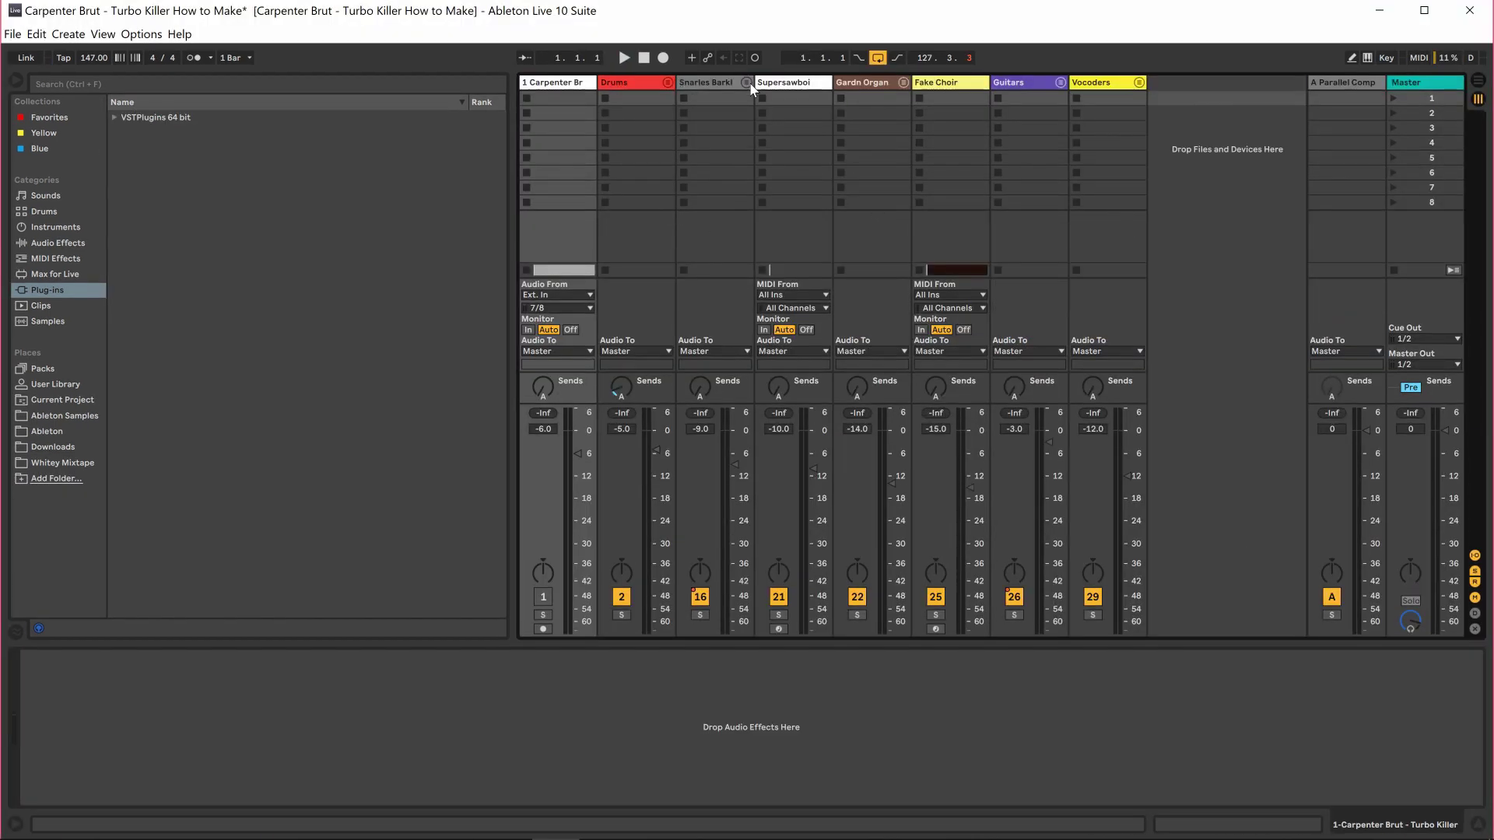
left_click(655, 81)
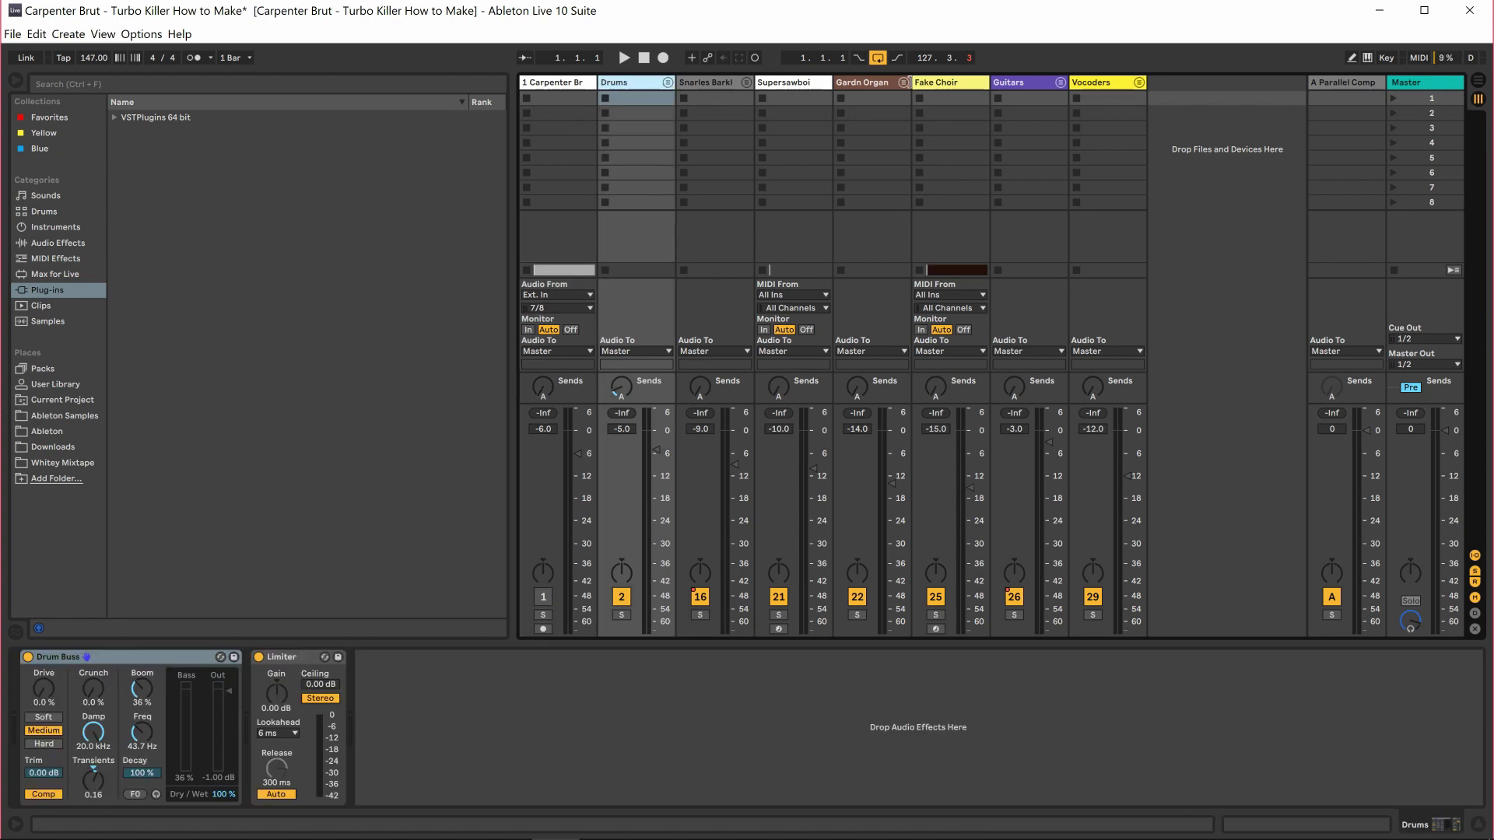
left_click(1090, 81, "shift")
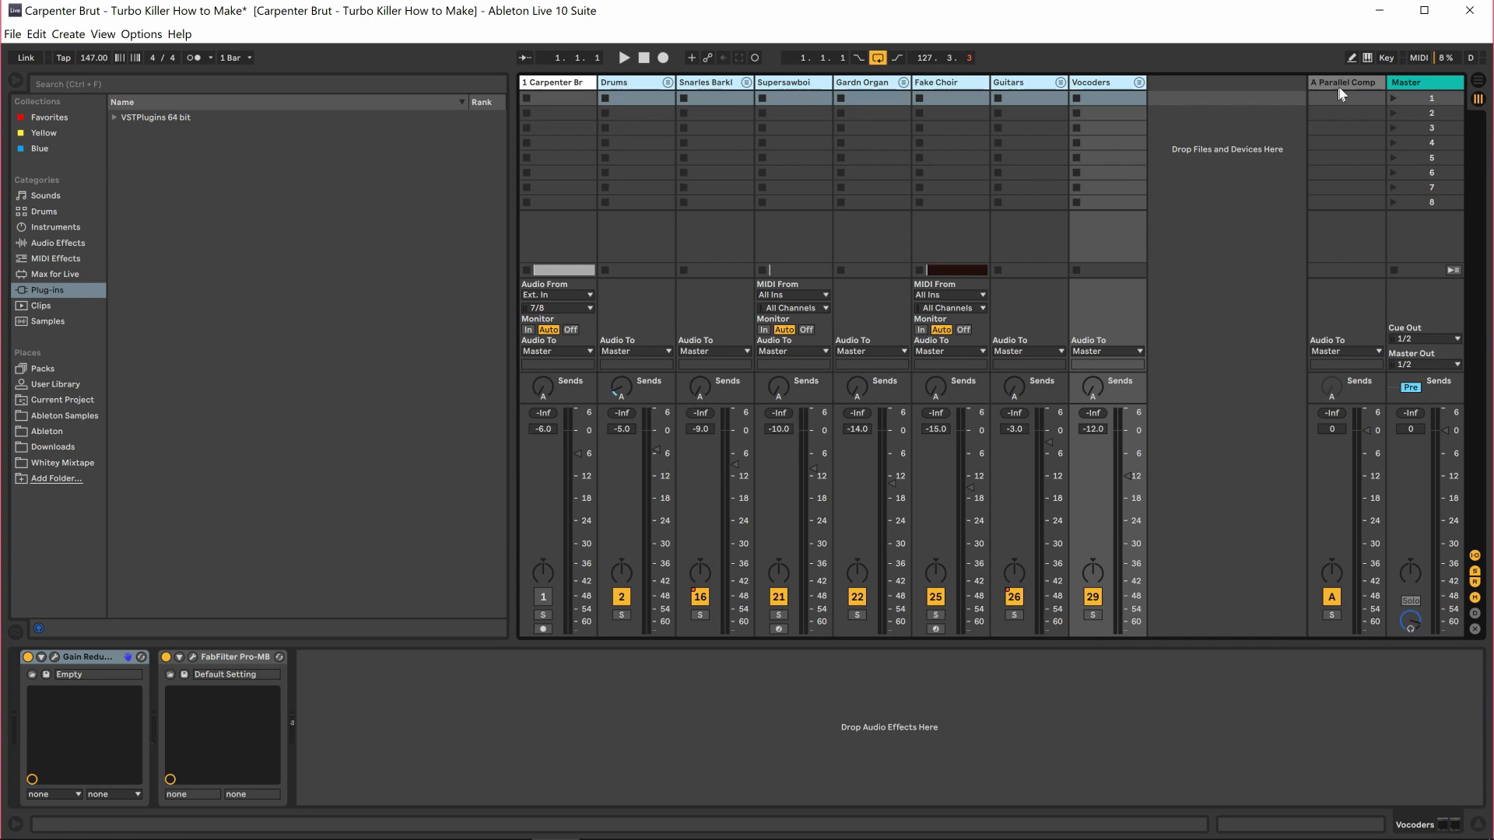
Open Ozone 8 Elements on the Master track, examine its Equalizer, Imager and Maximizer modules, and close it.
left_click(1417, 81)
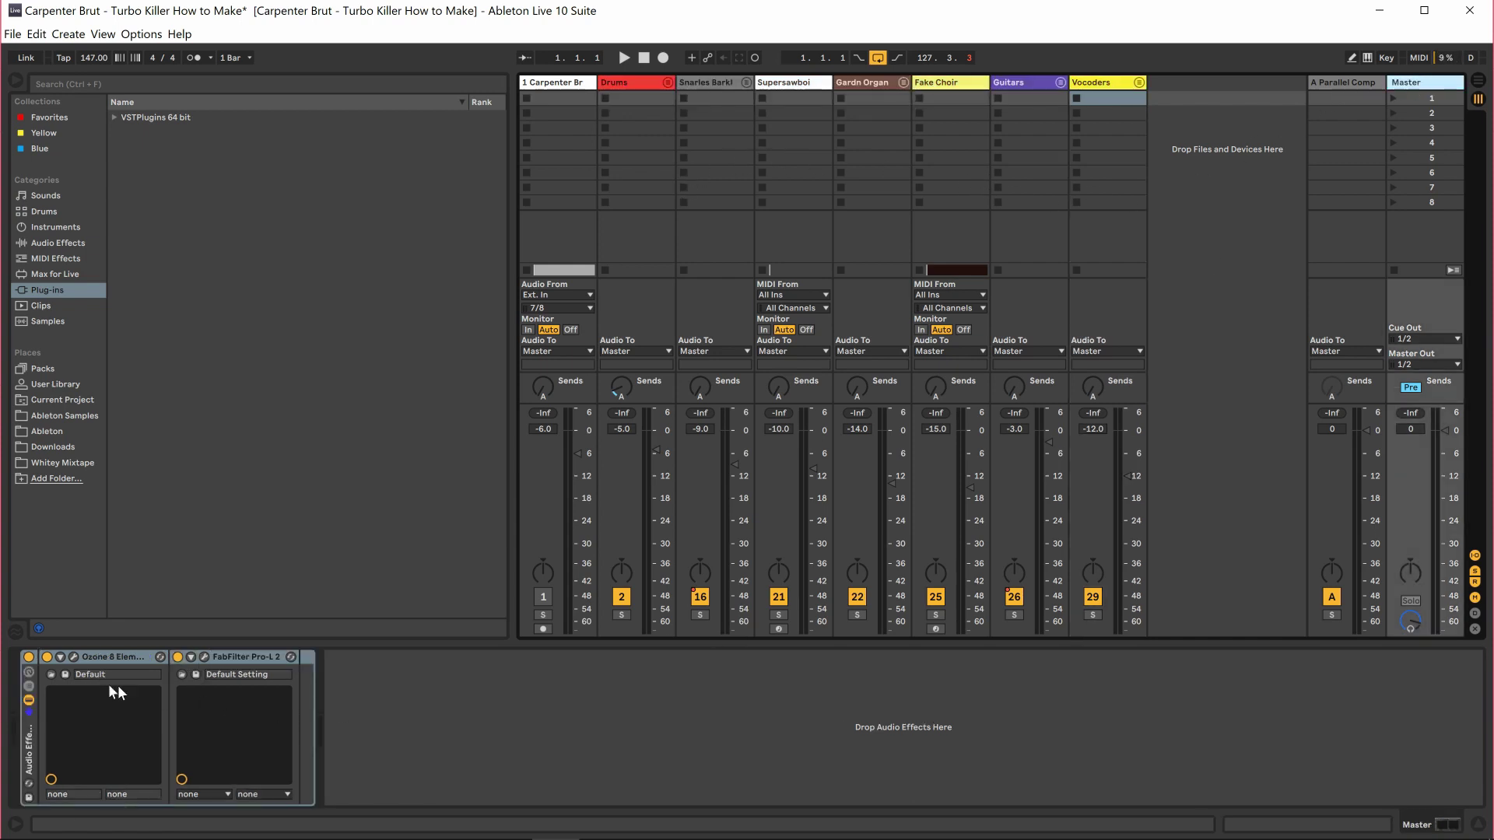
left_click(75, 657)
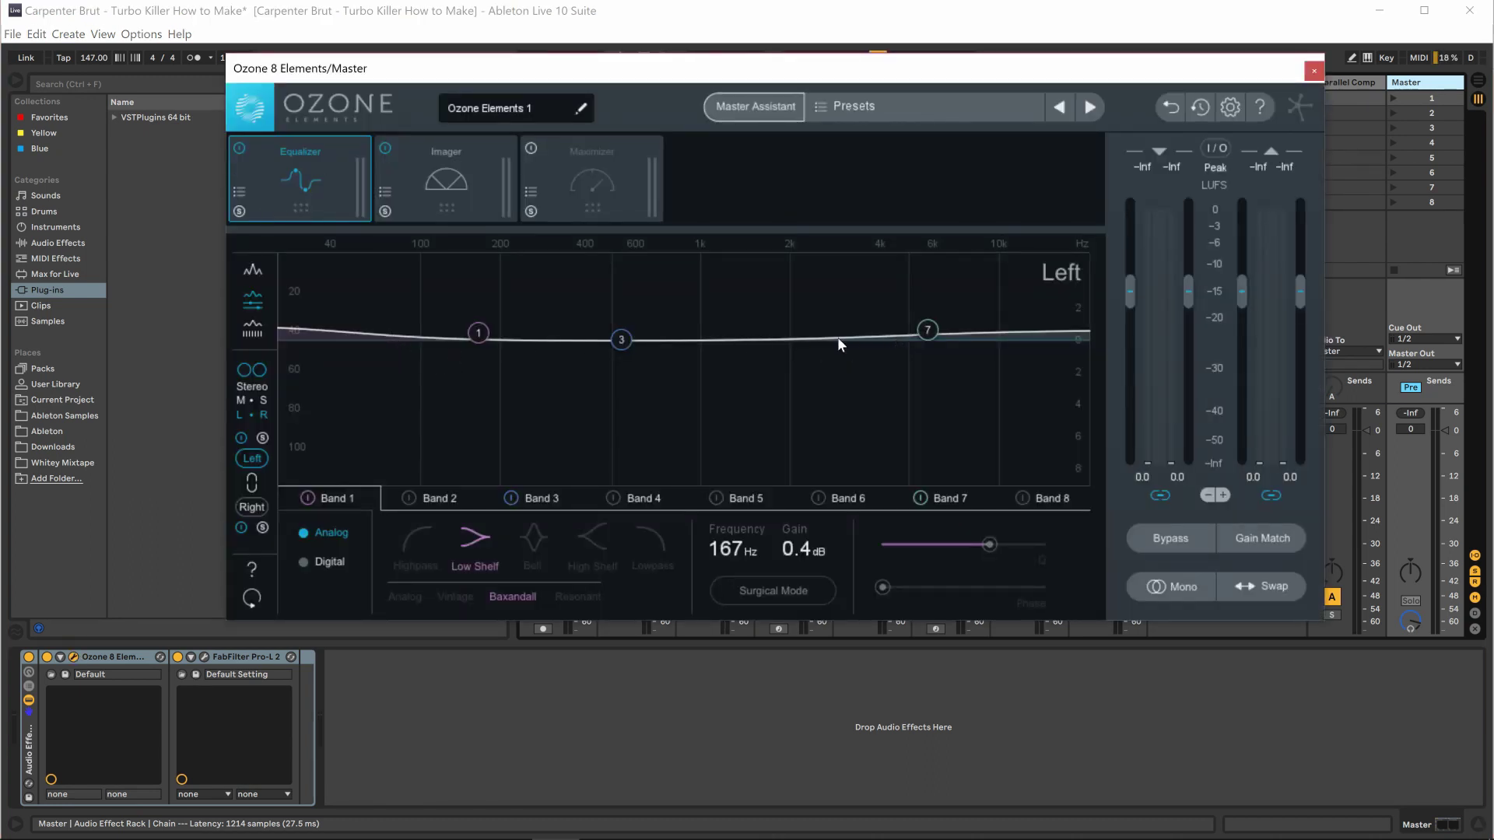
left_click(471, 208)
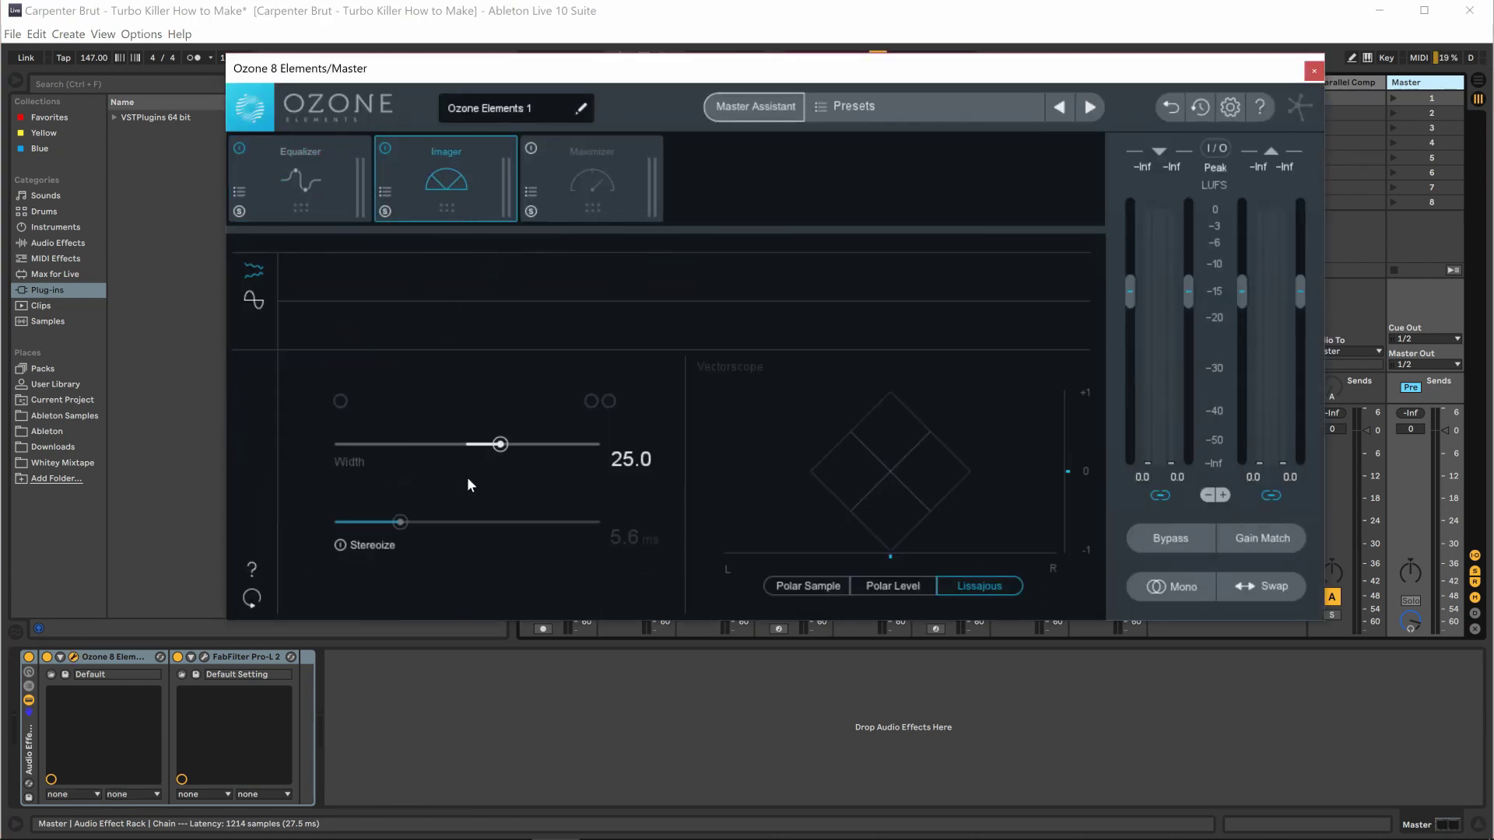
left_click(572, 183)
left_click(1314, 71)
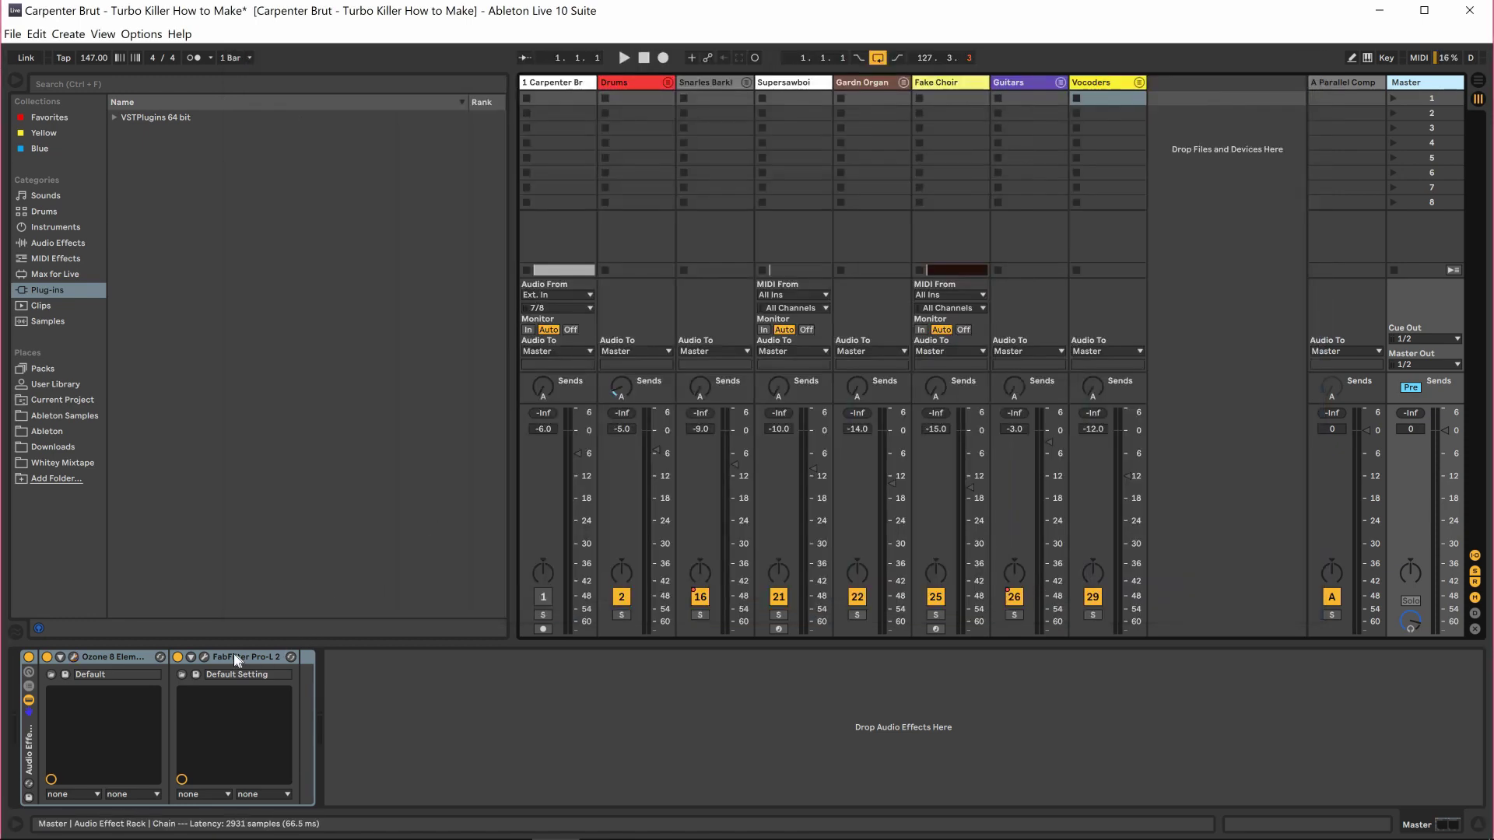
Open FabFilter Pro-L 2 on the Master track and examine its gain setting.
left_click(205, 657)
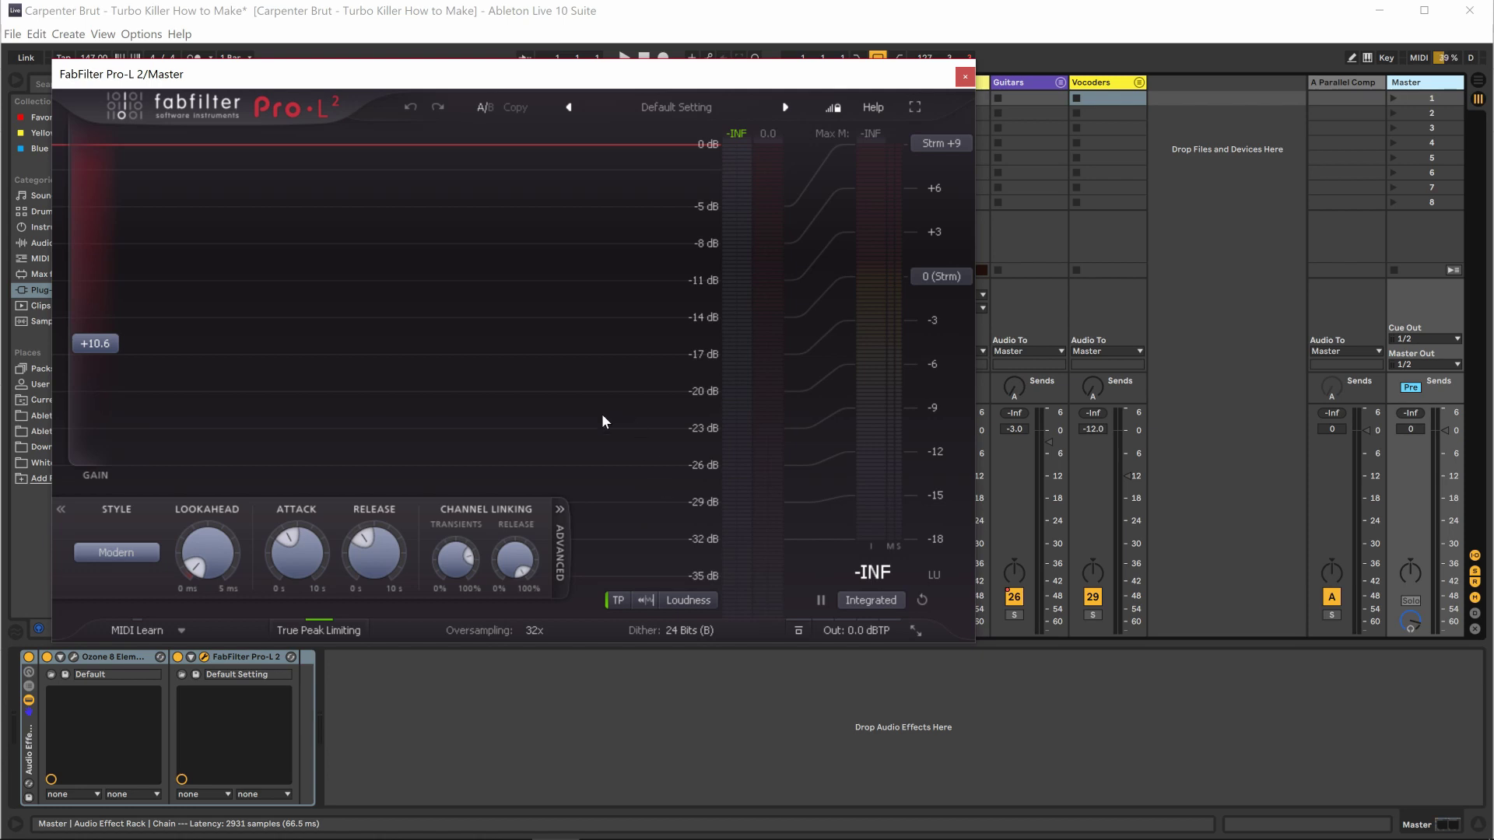
mouse_move(123, 348)
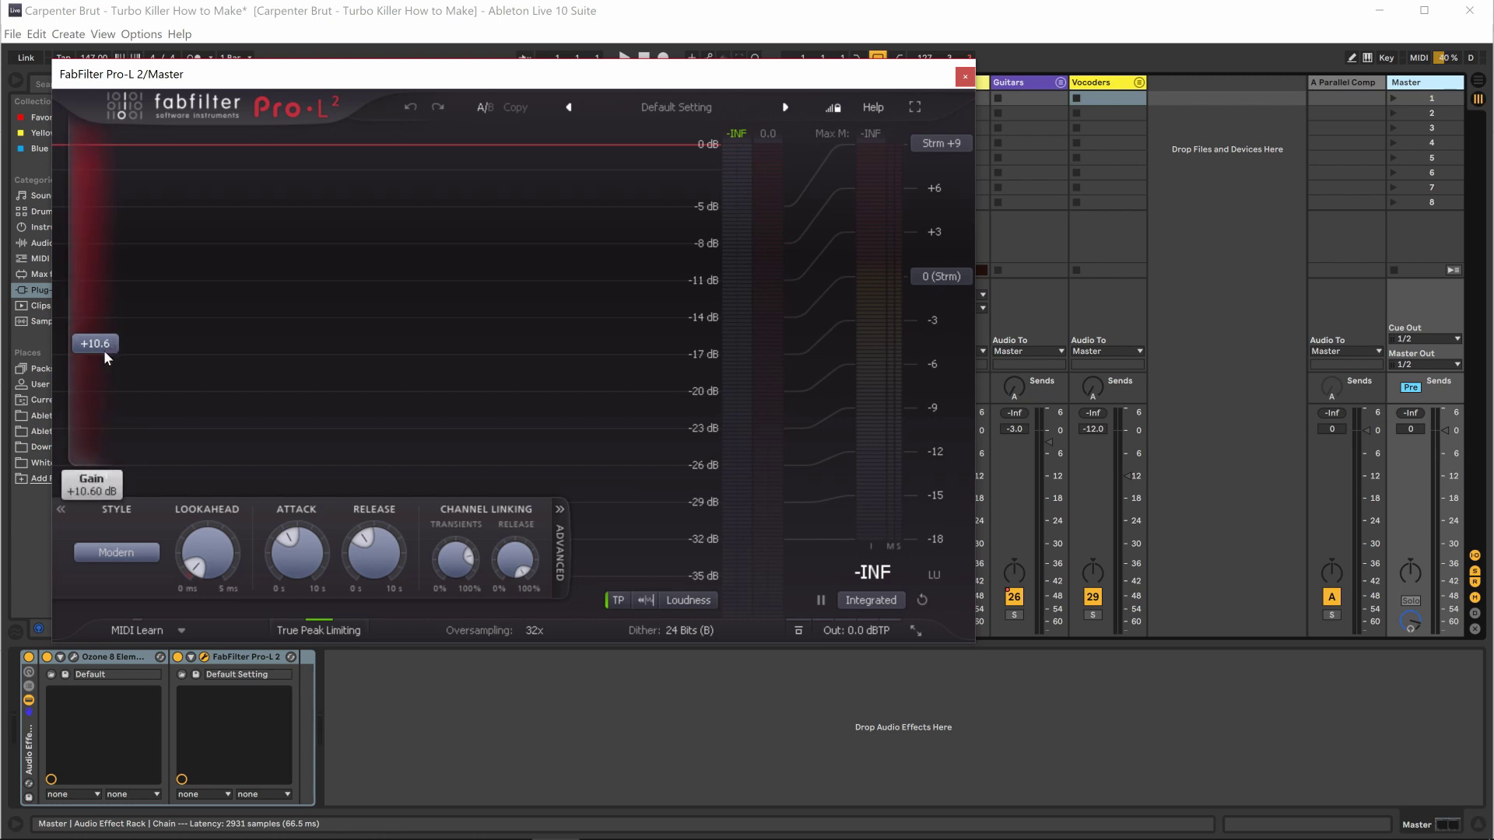
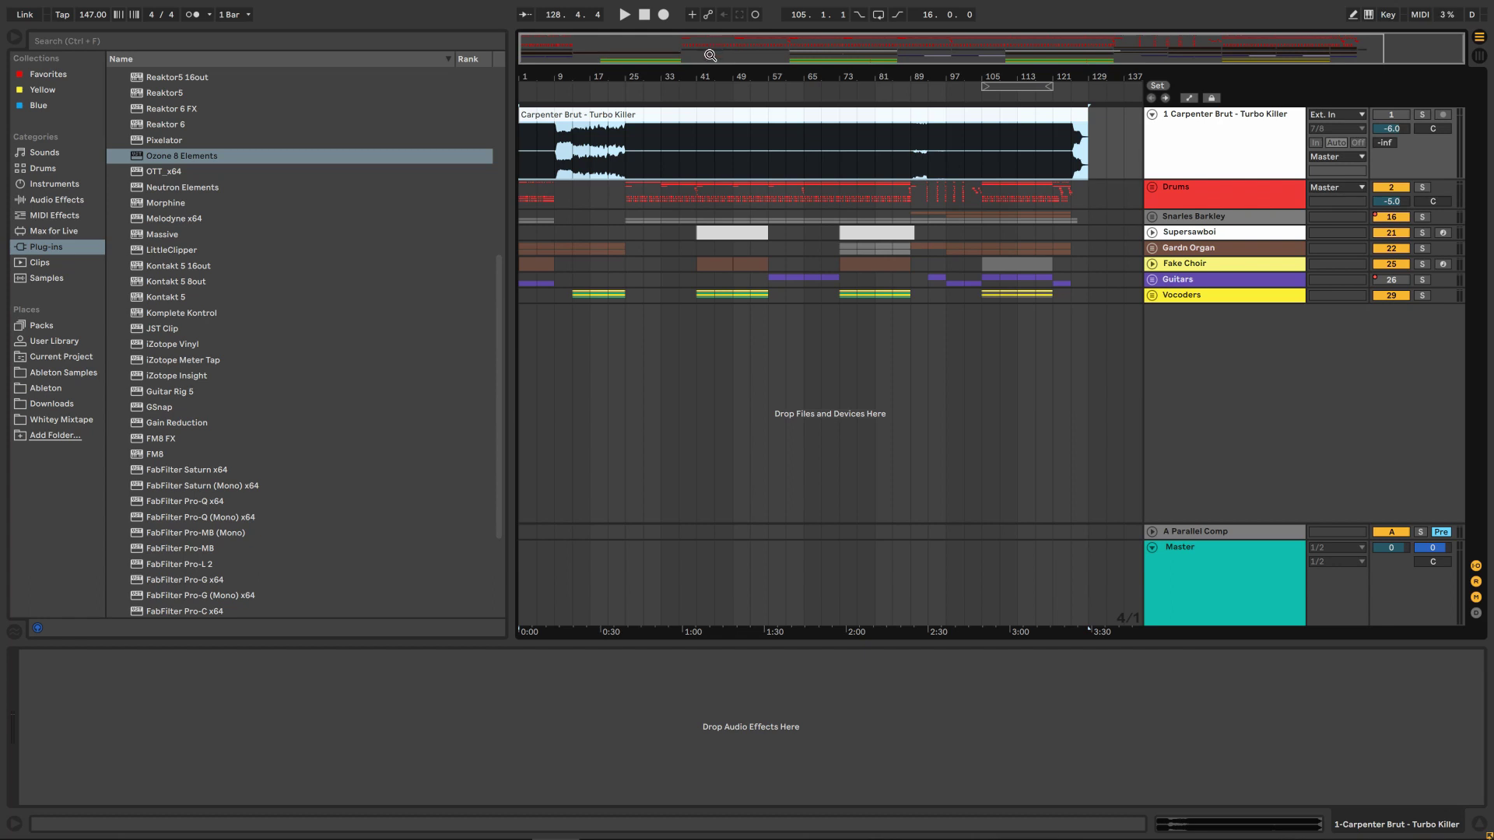
Fold the Carpenter Brut - Turbo Killer reference track in the arrangement and show the full song length.
left_click_drag(570, 39, 560, 49)
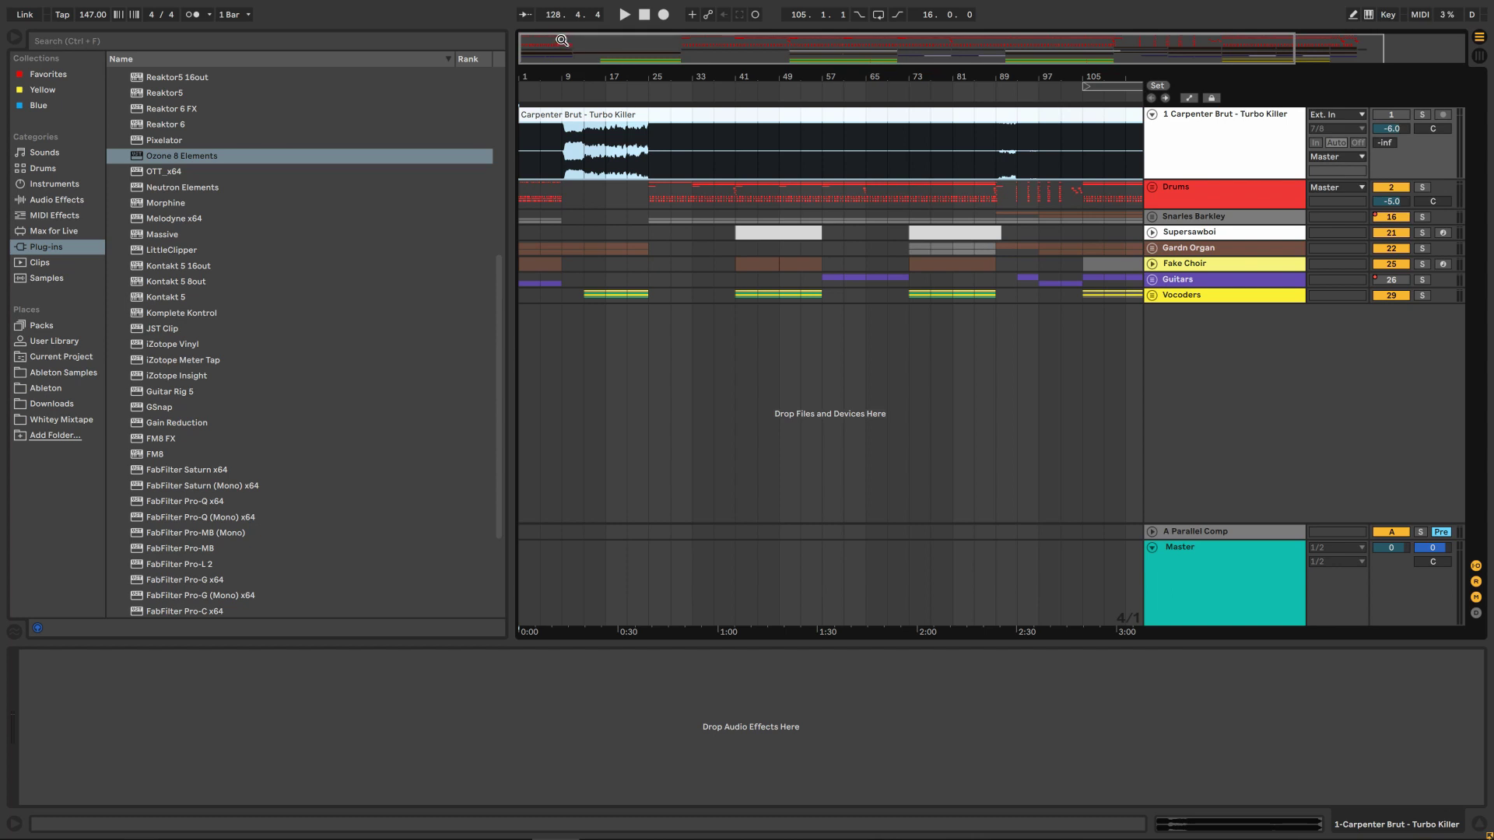
left_click_drag(543, 54, 535, 101)
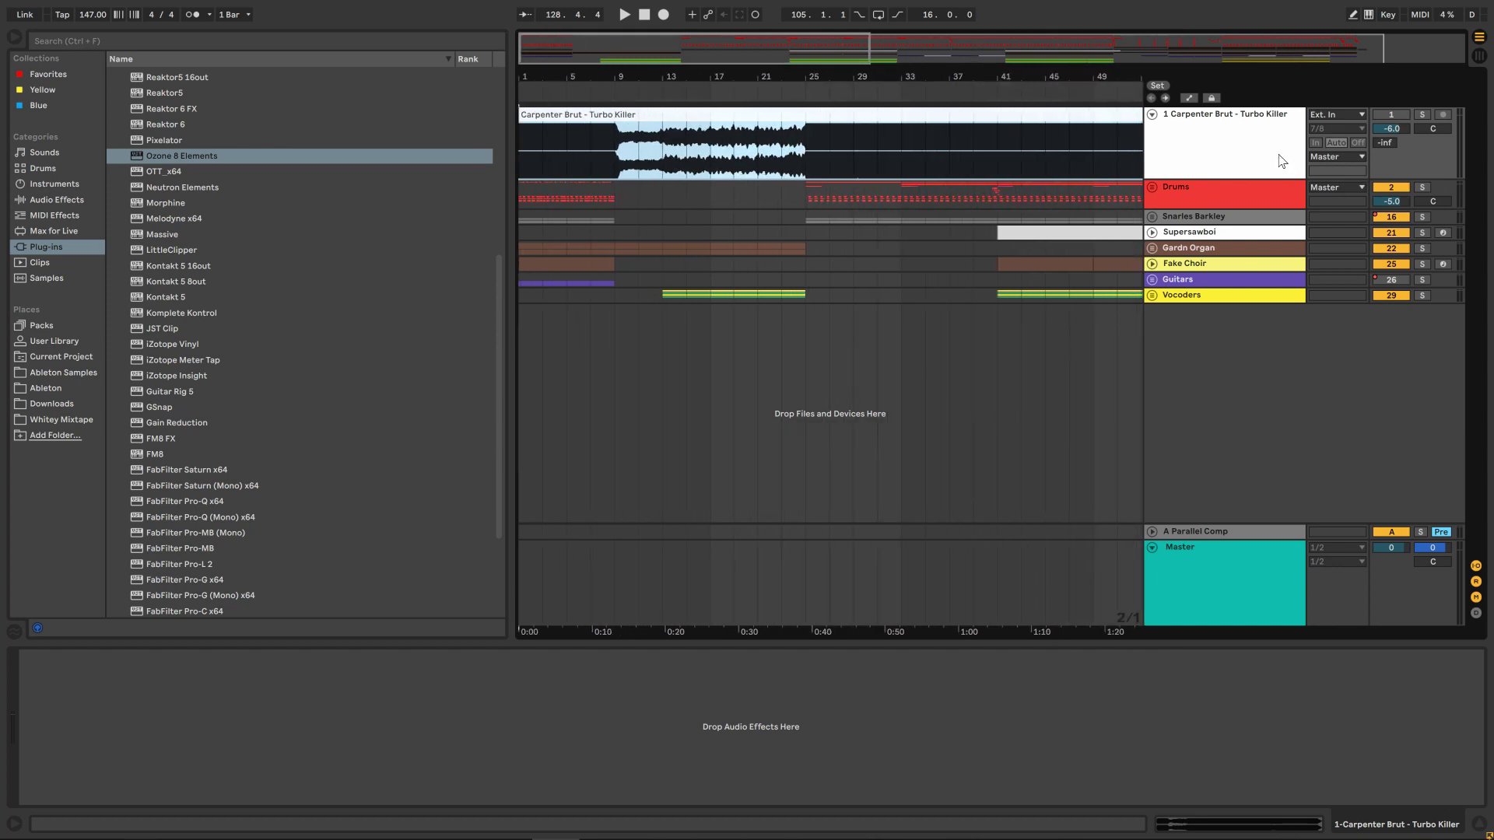
left_click(1158, 127)
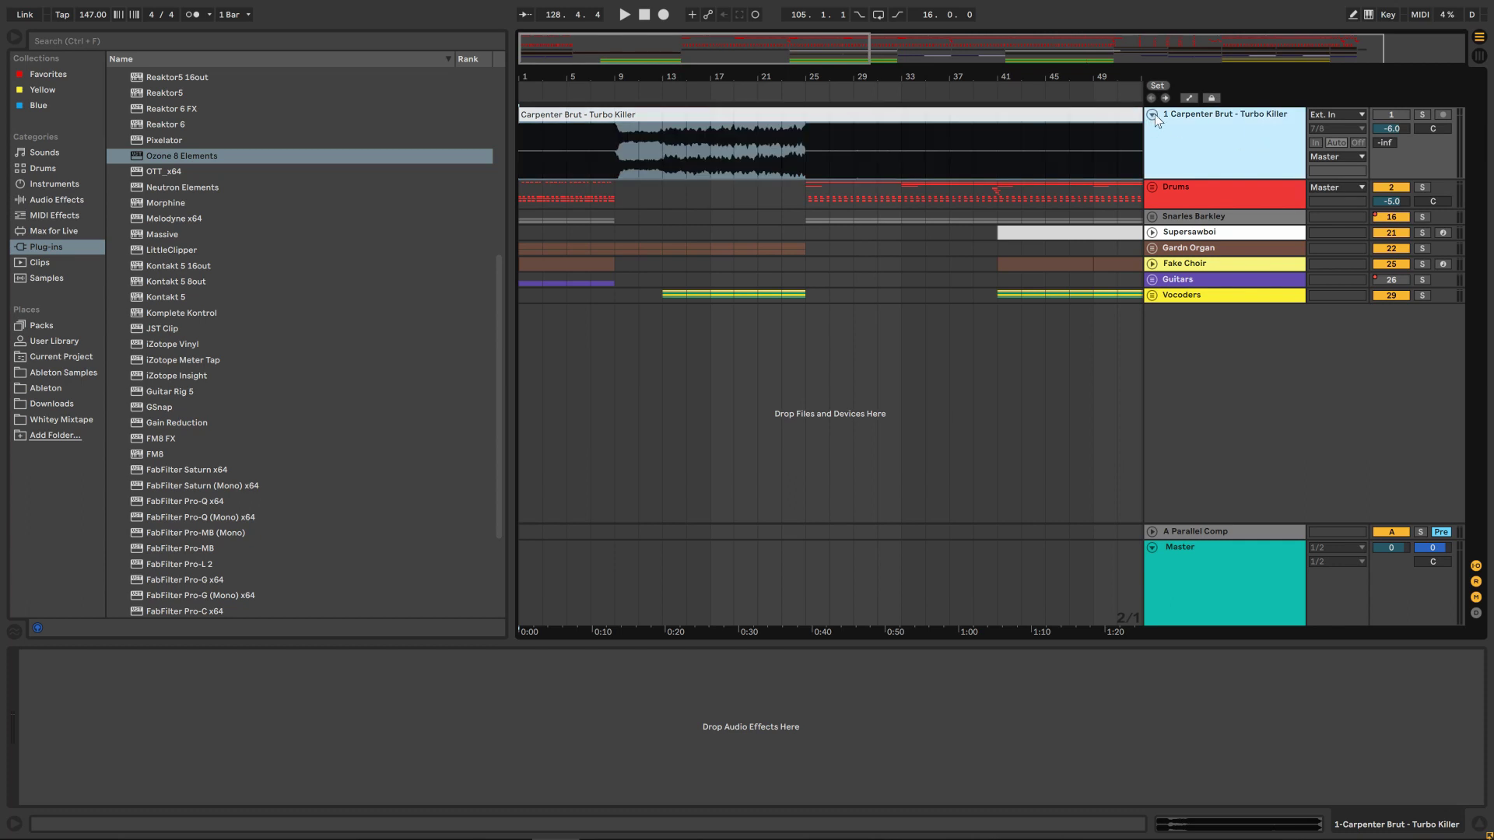
left_click(1154, 114)
left_click_drag(1254, 39, 1250, 4)
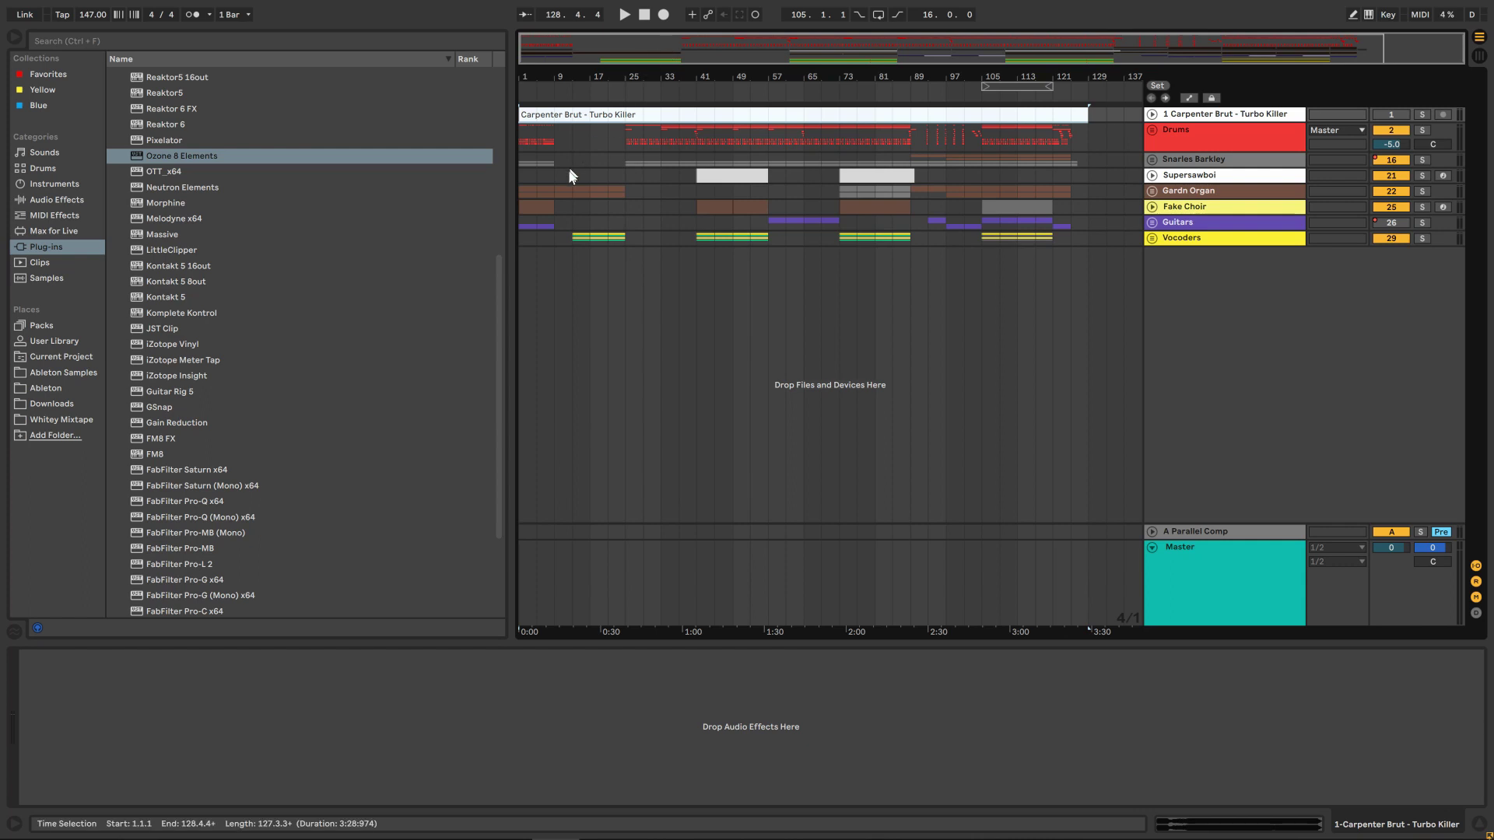
Unfold the Guitars group, open Guitar Rig 5 on its second Guitar track to examine the rig, and close it.
left_click(523, 224)
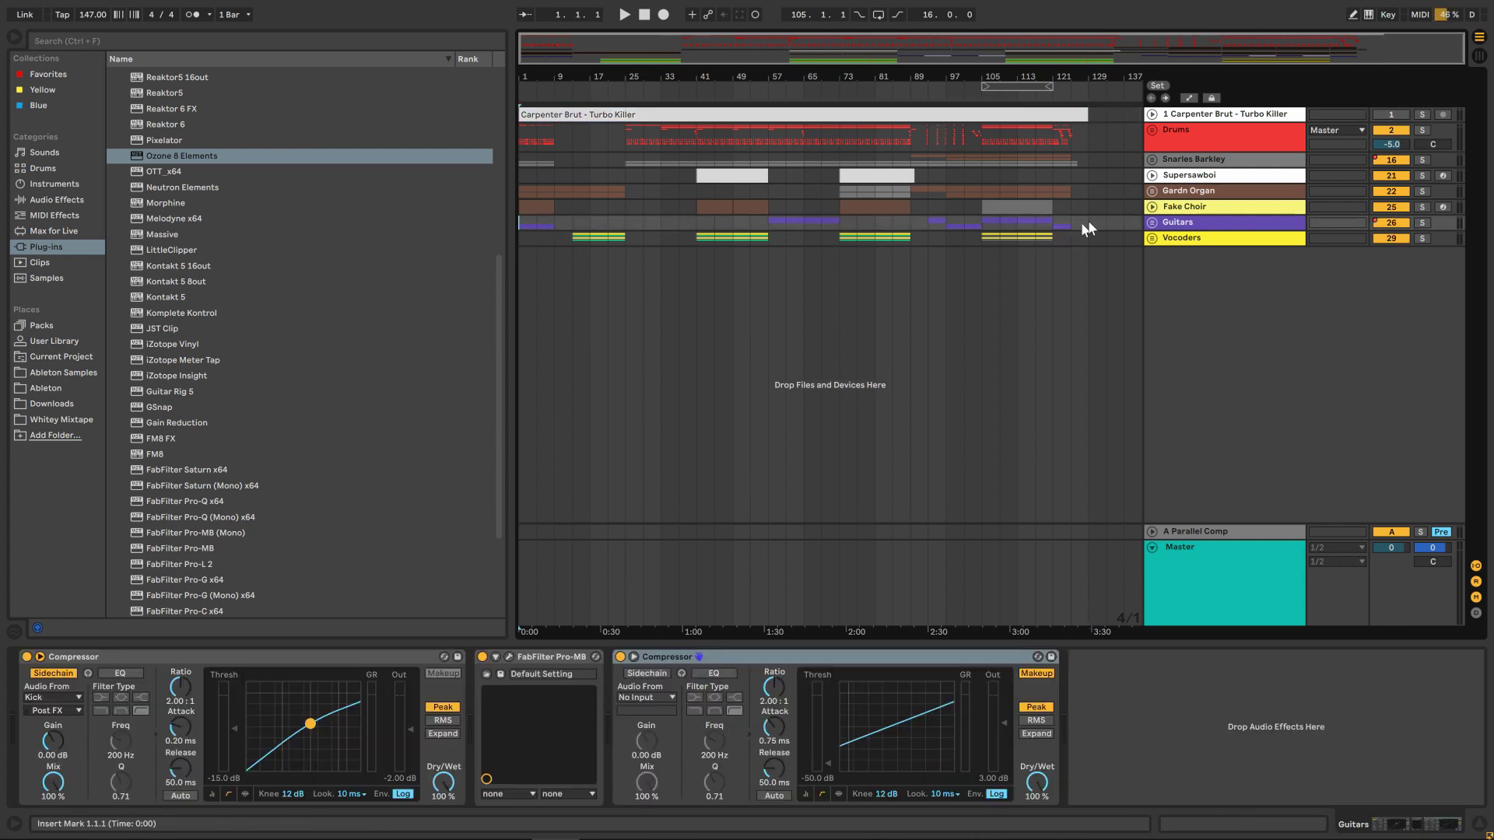
left_click(1208, 238)
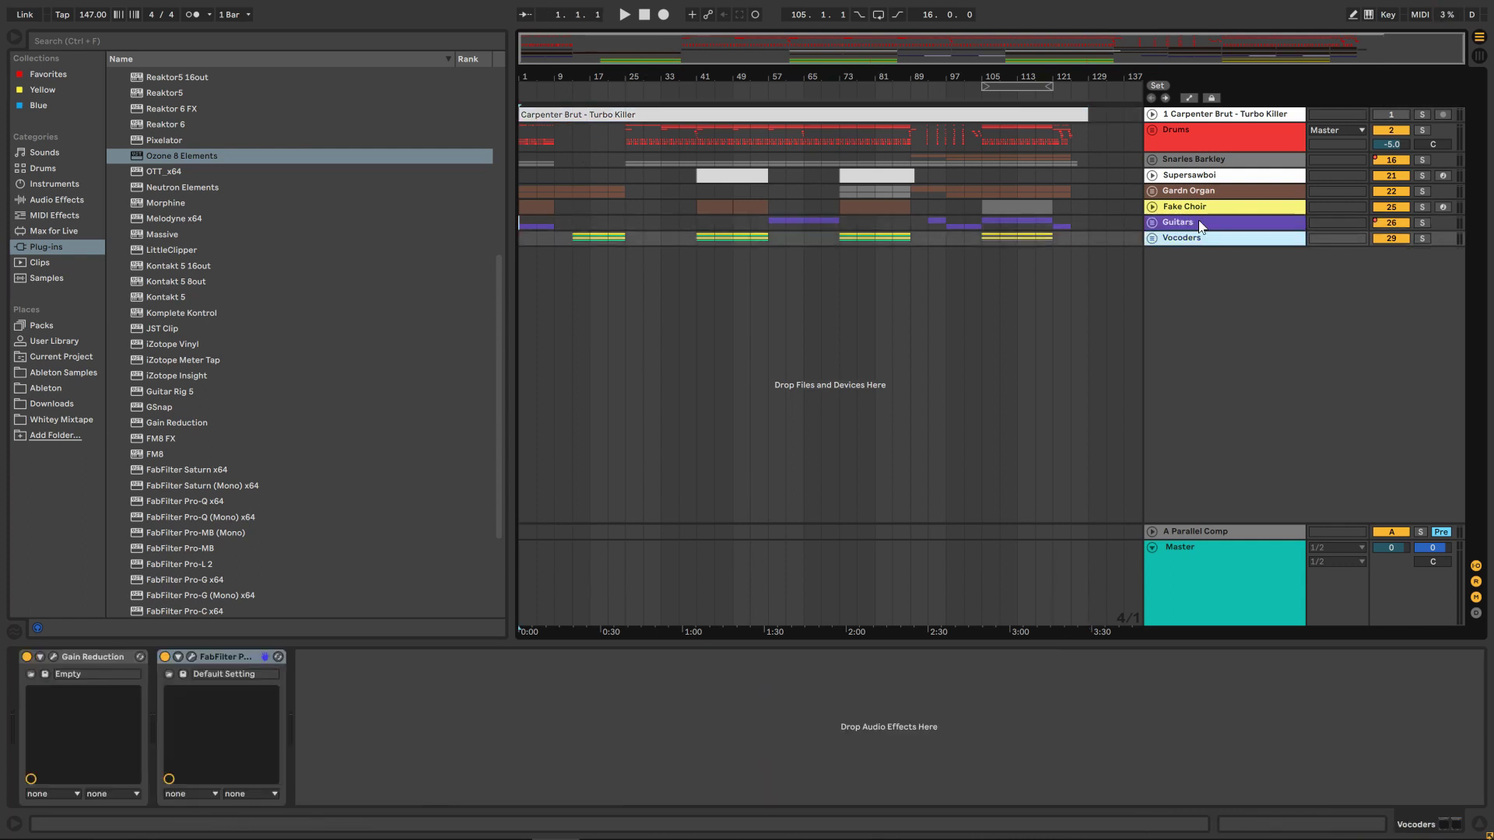
left_click(1201, 226)
left_click(1152, 222)
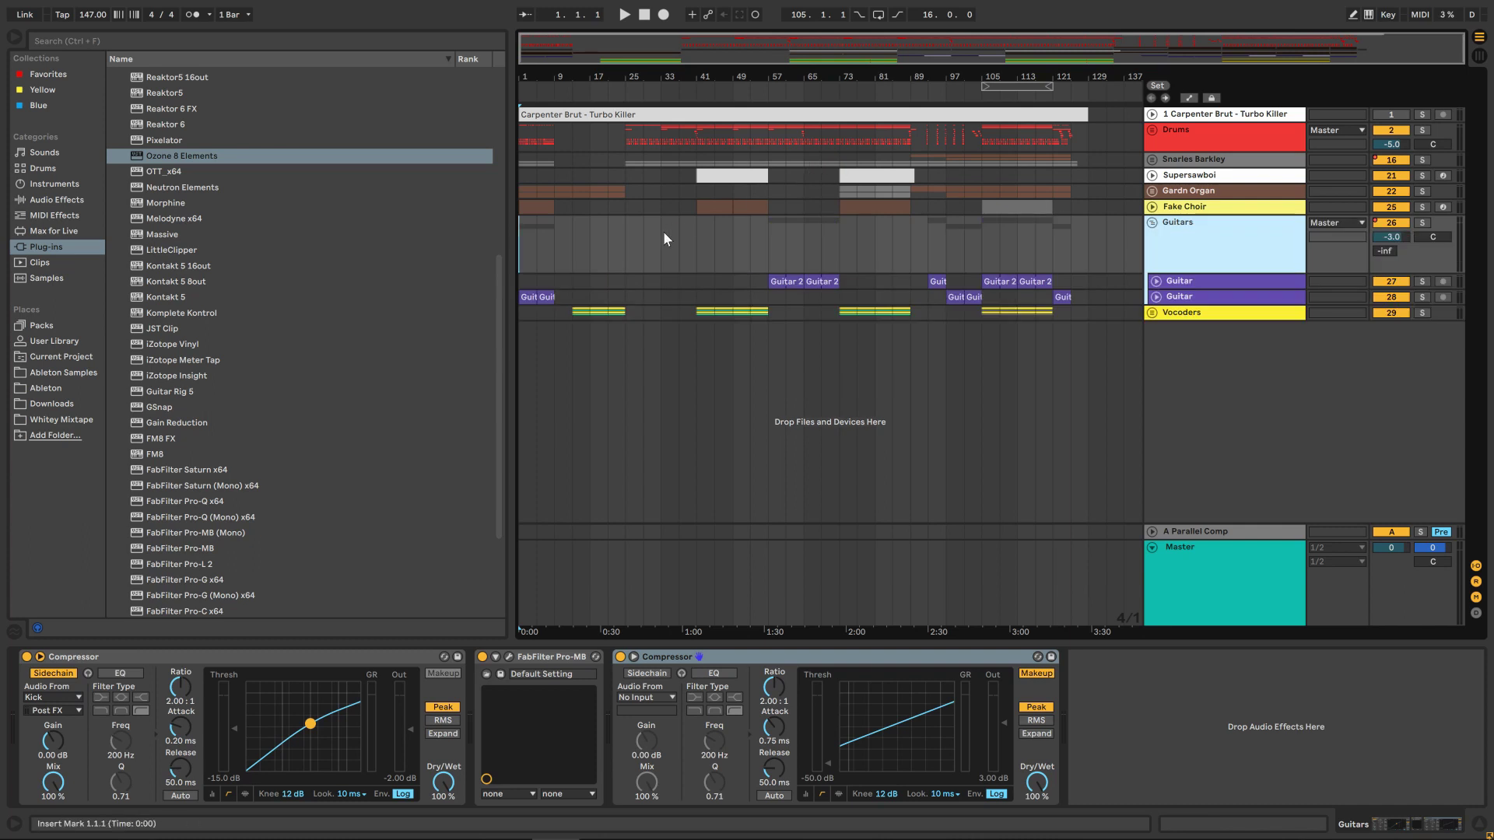
left_click(532, 296)
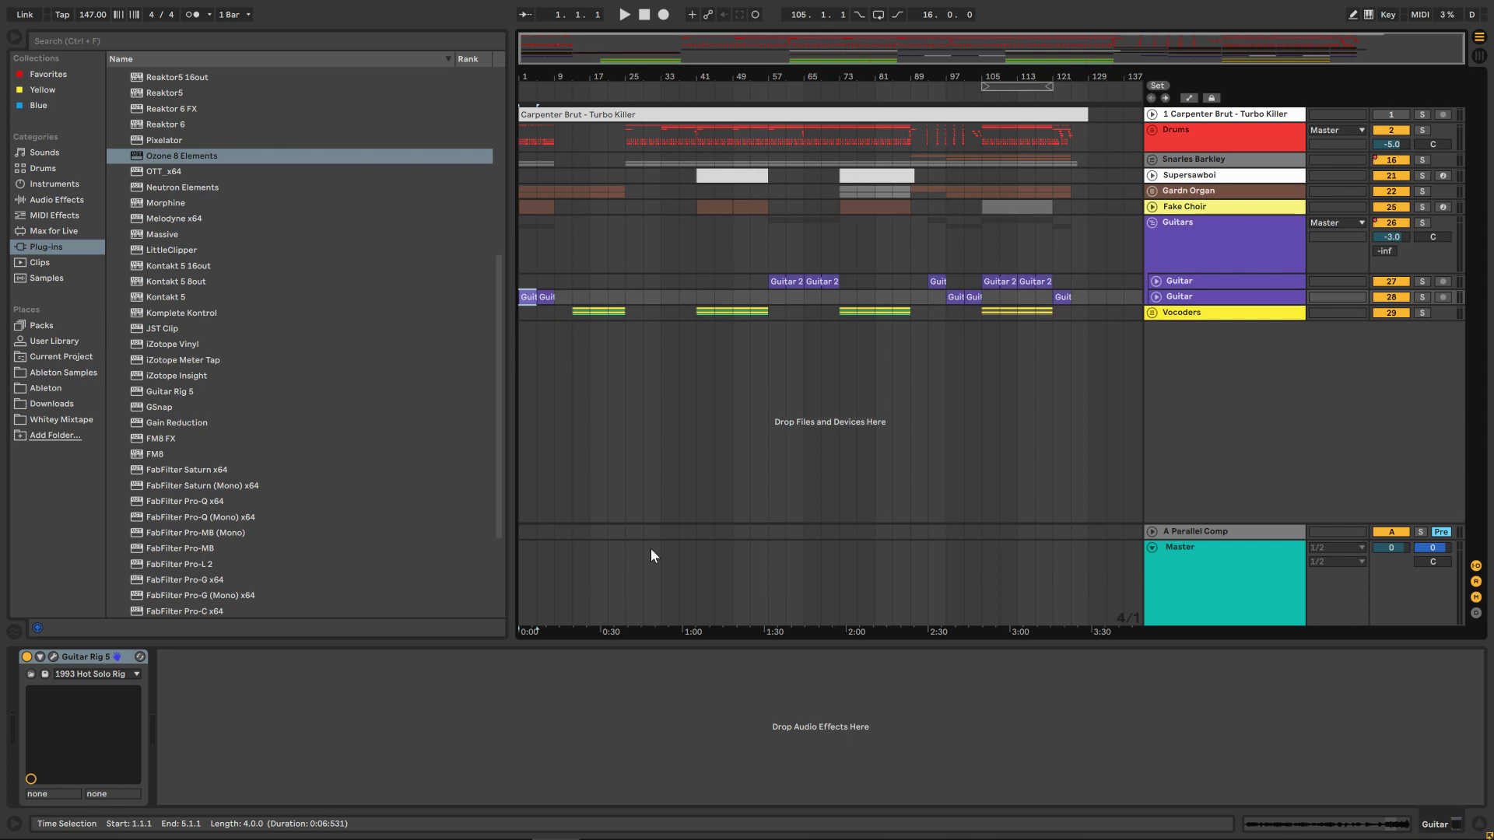
left_click(53, 657)
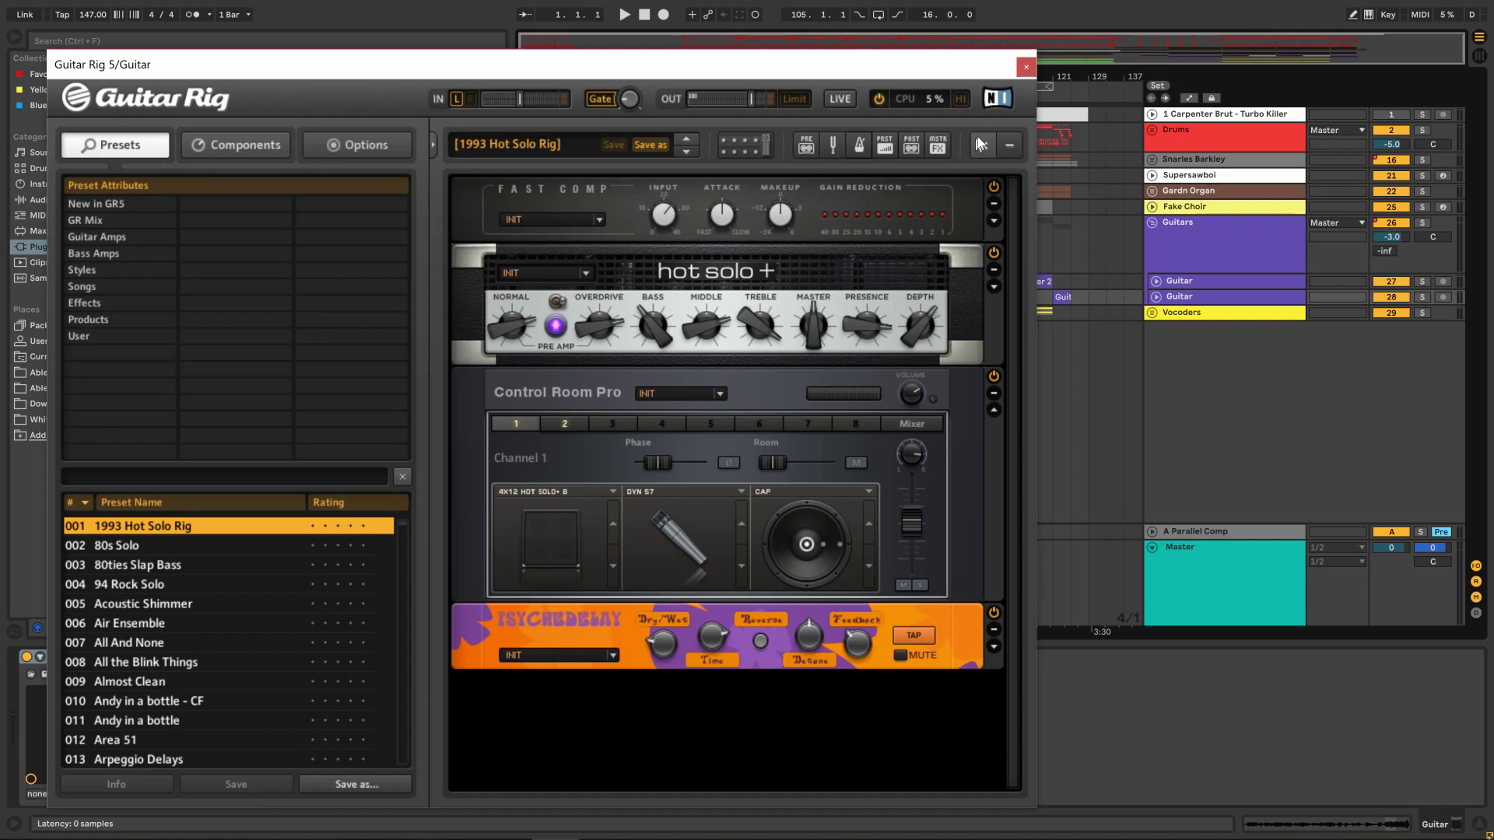
left_click(1027, 68)
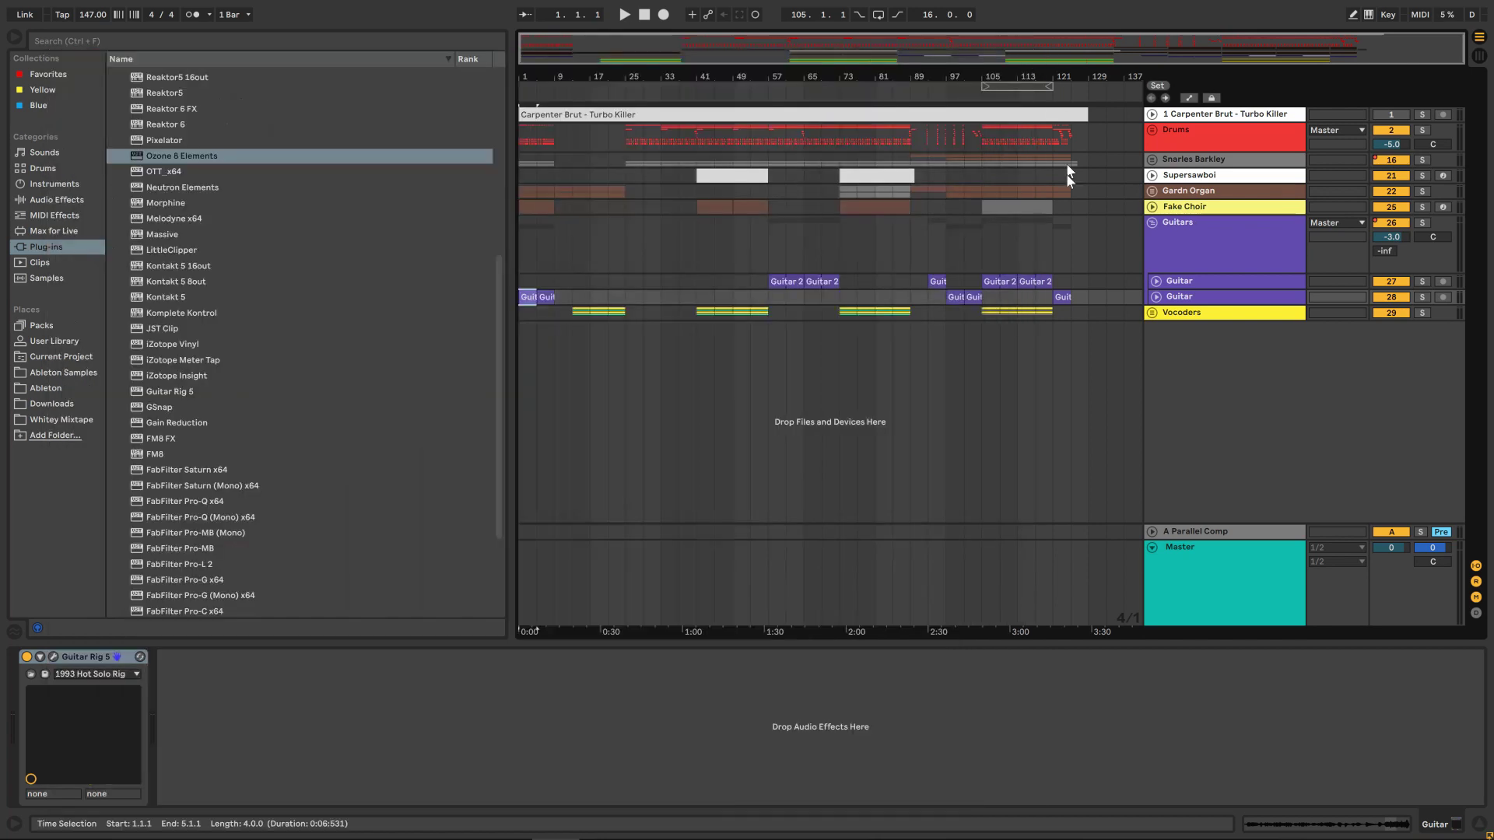
Inspect the device chain of the first Guitar track, including Guitar Rig 5 and EQ Eight.
left_click(911, 285)
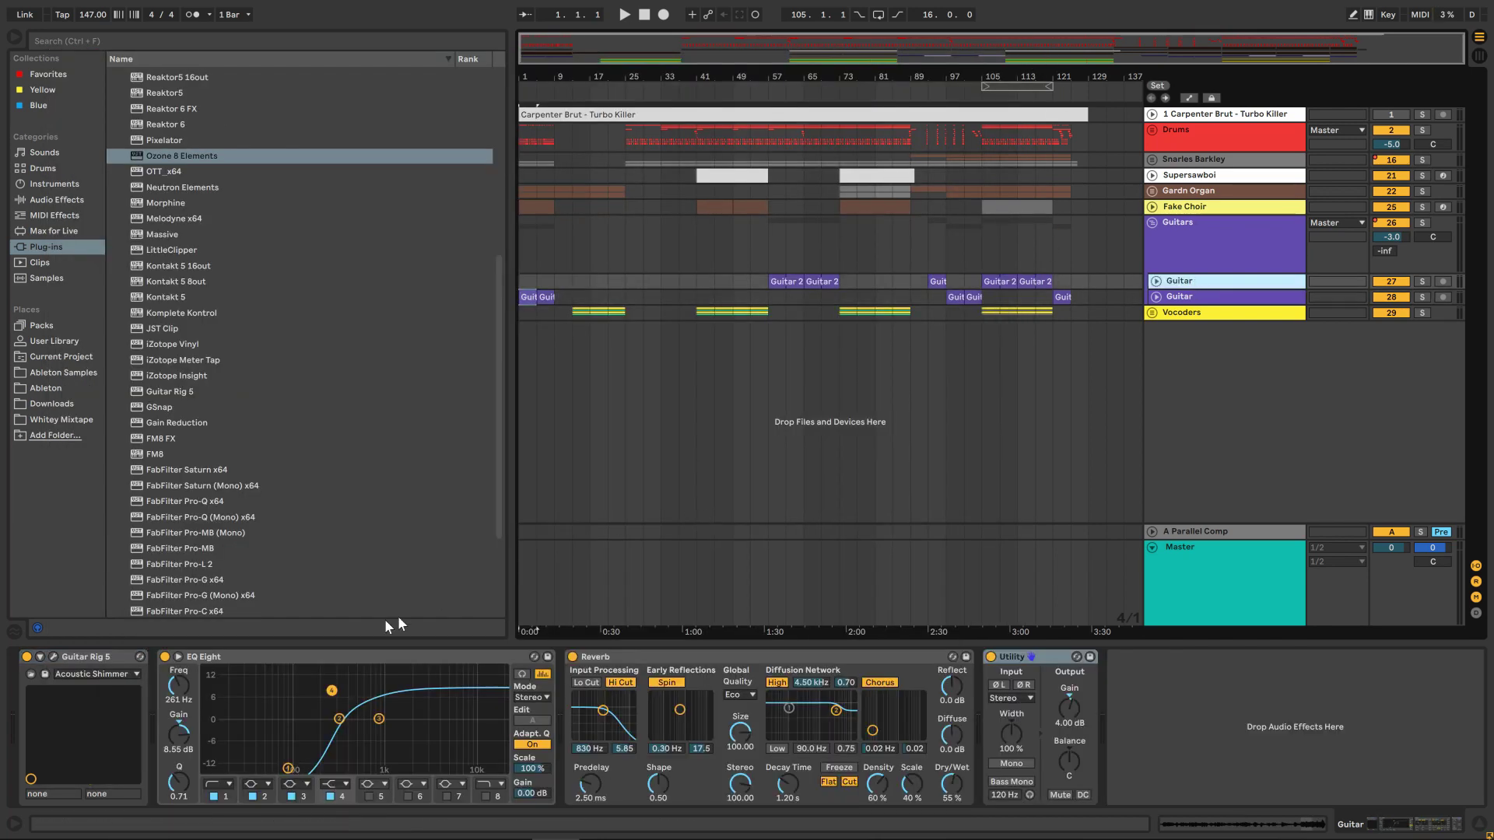
left_click(114, 659)
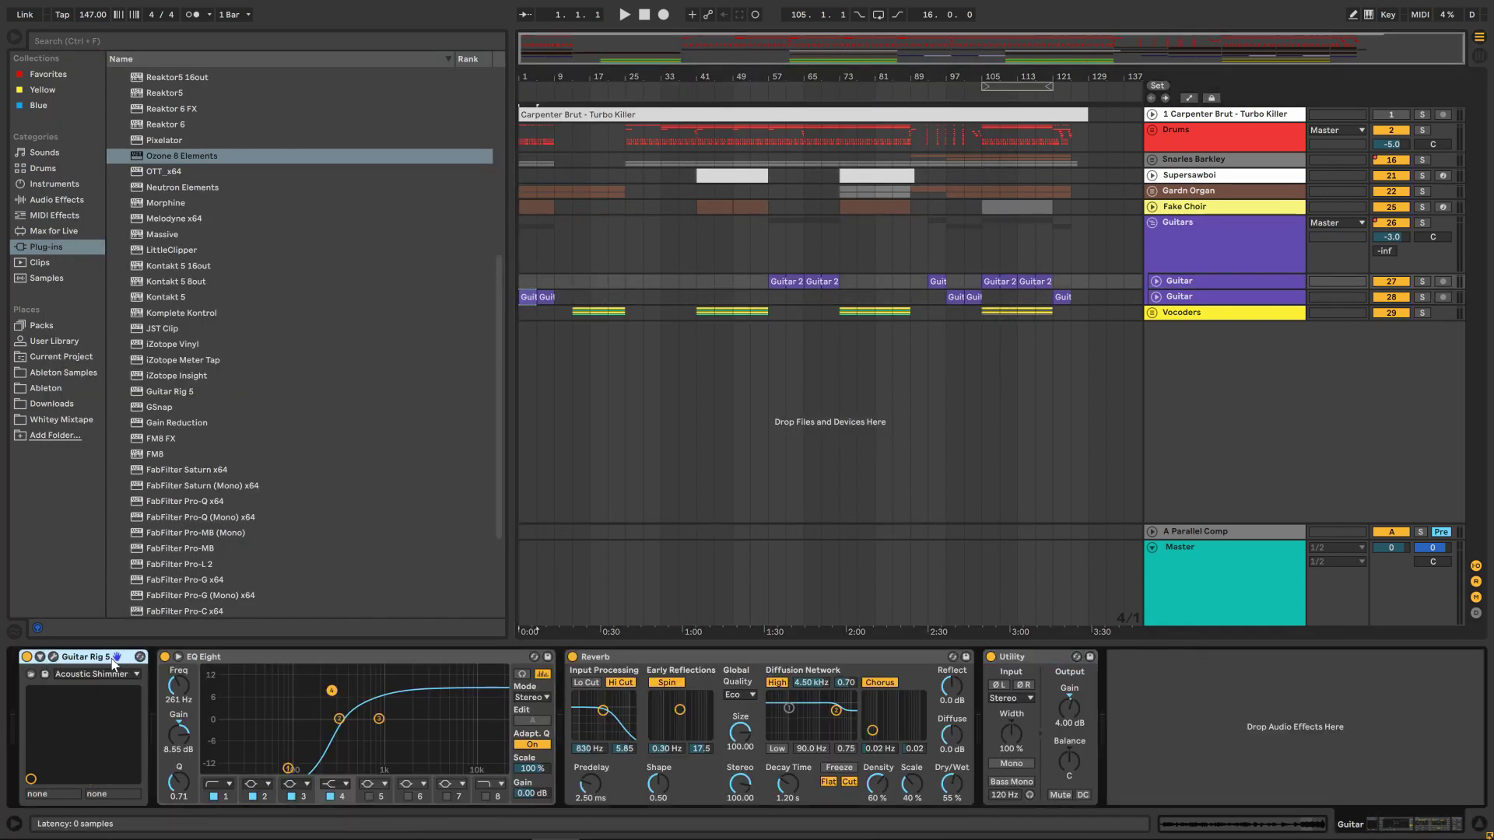
left_click(296, 657)
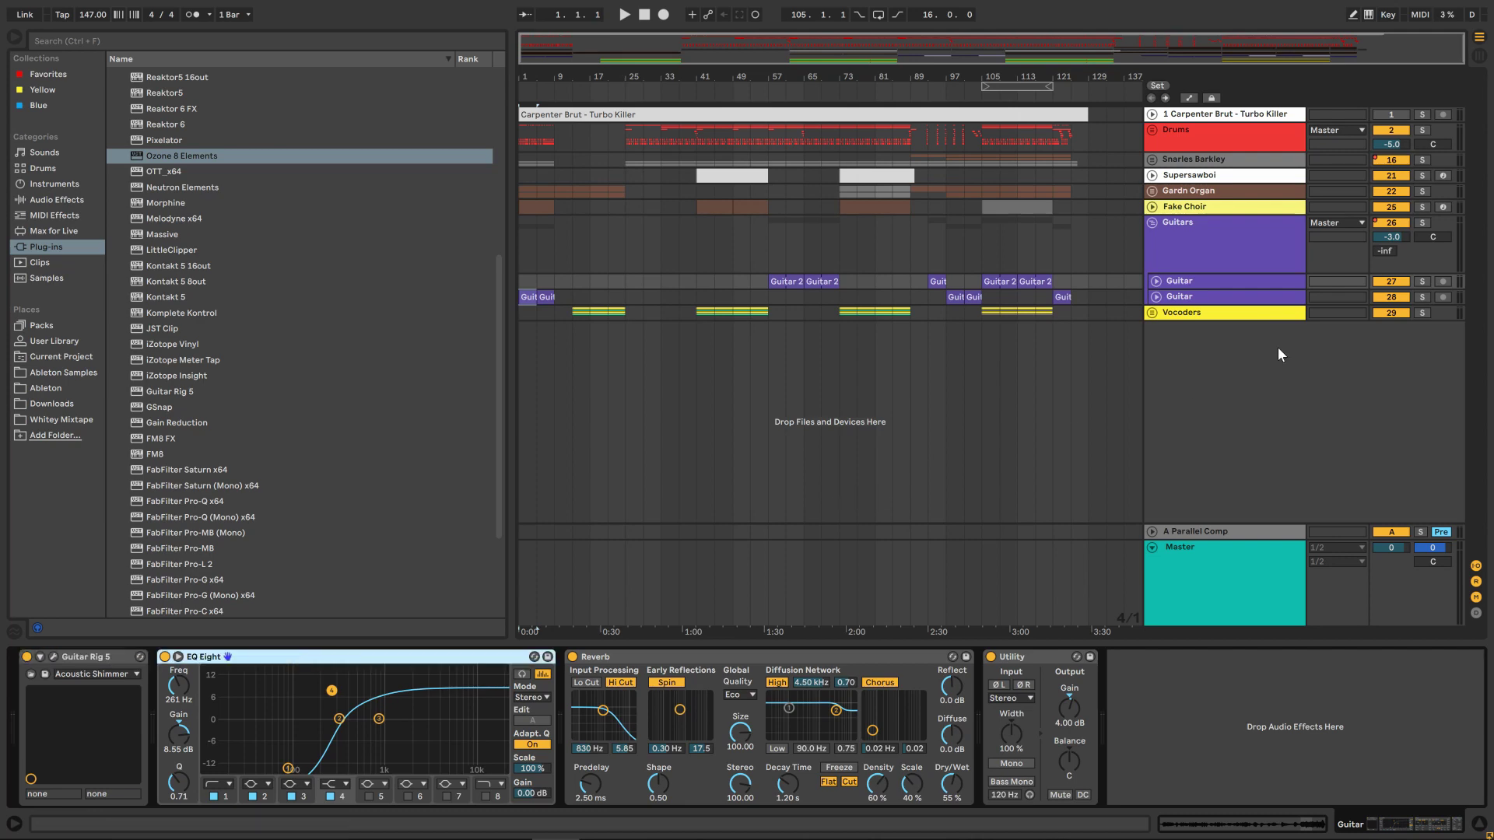
Examine FabFilter Pro-MB on the Guitars group, close it, and fold the group.
left_click(1211, 272)
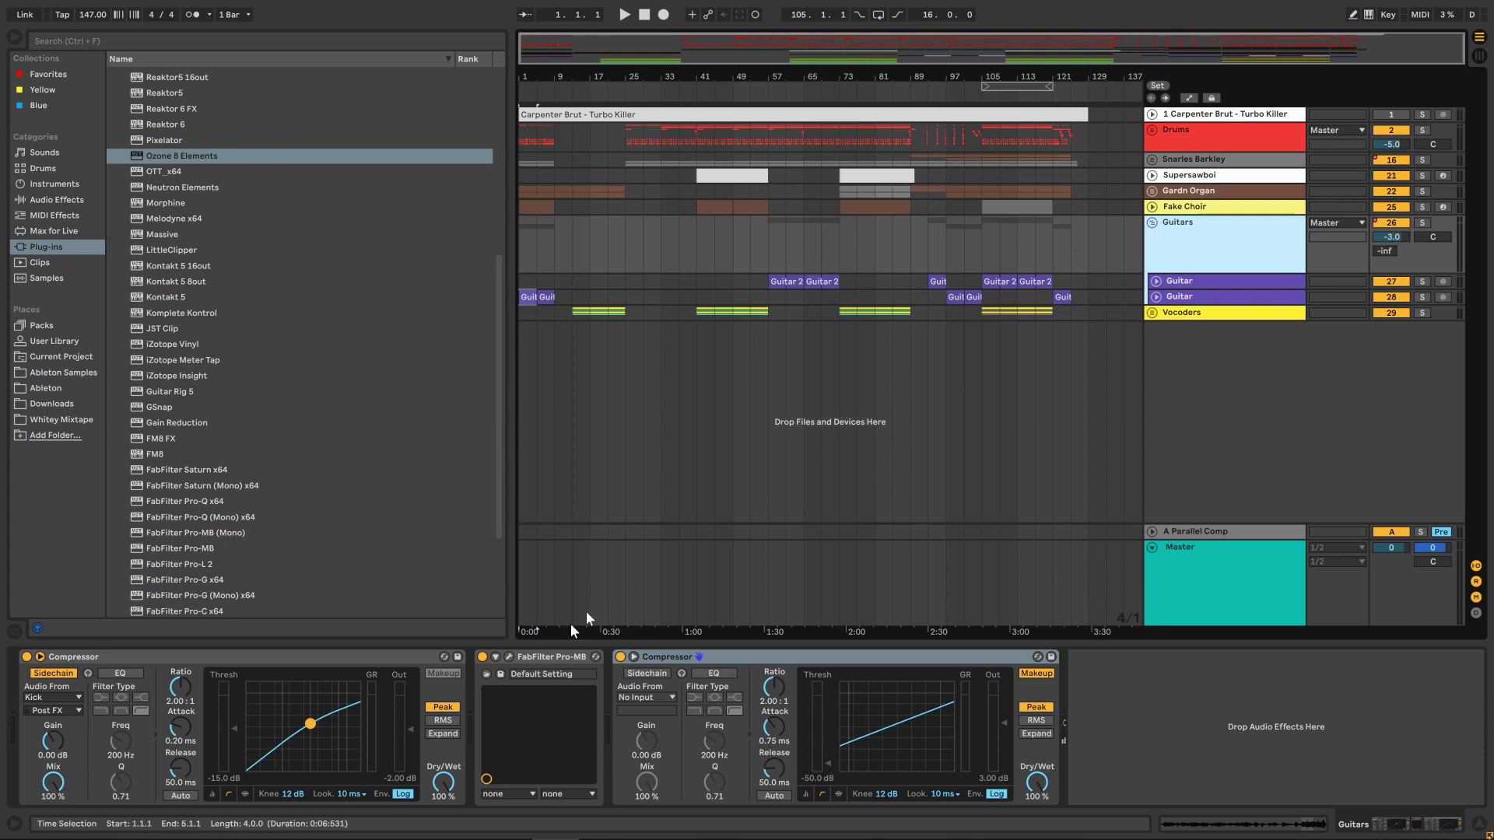
left_click(559, 682)
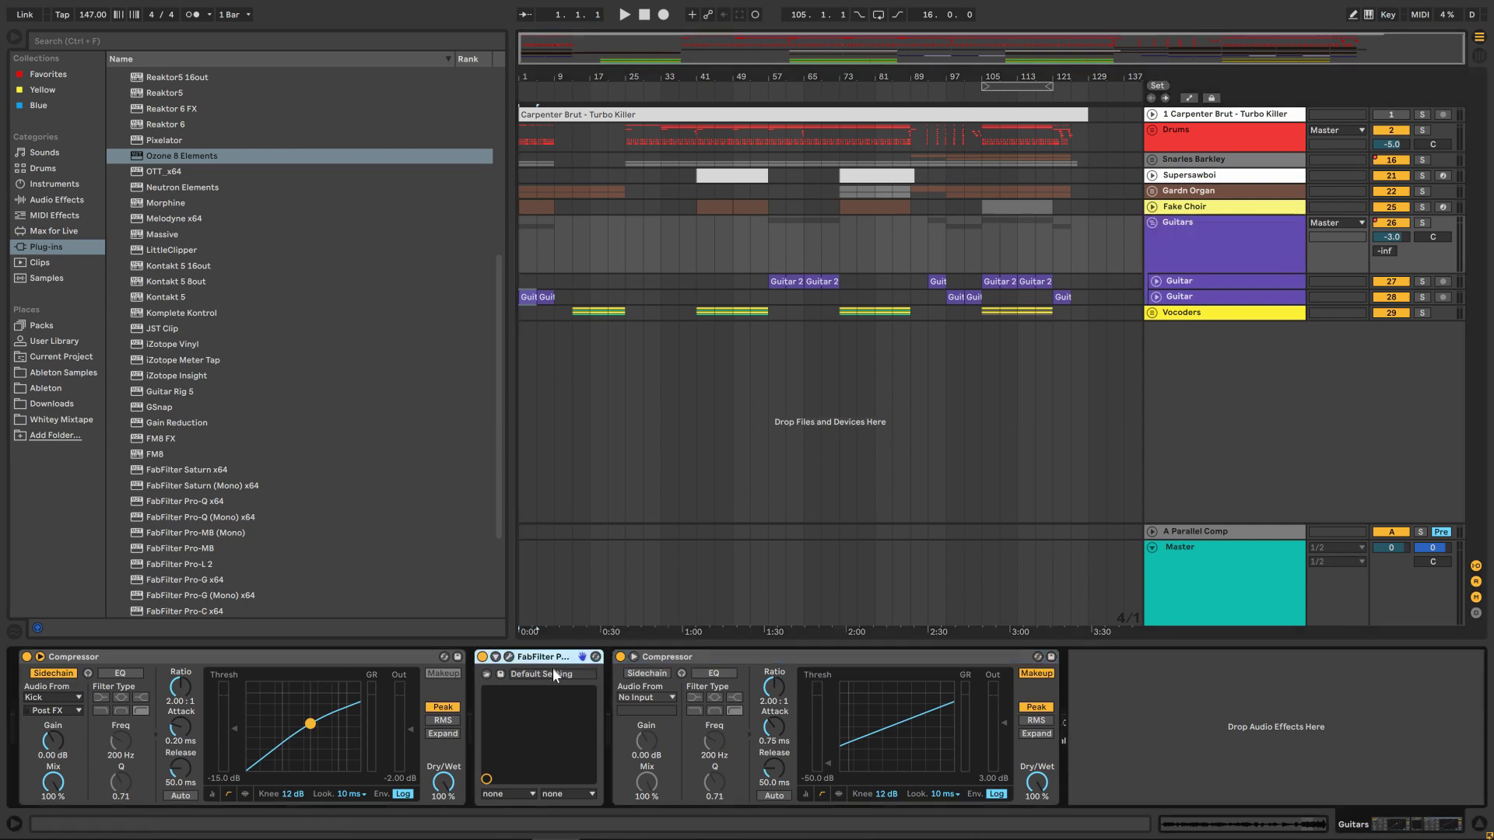
left_click(508, 658)
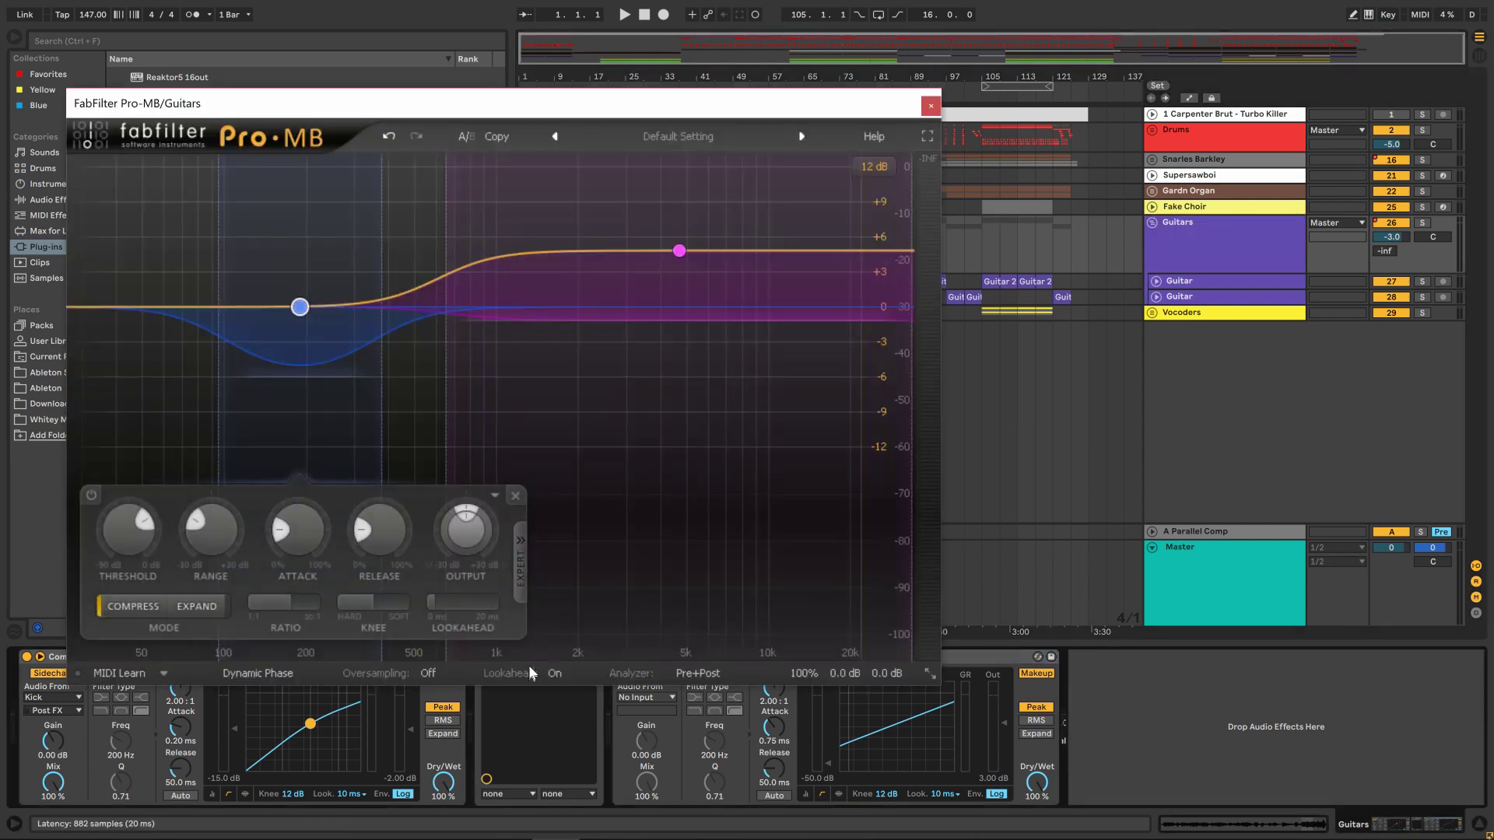
left_click(931, 108)
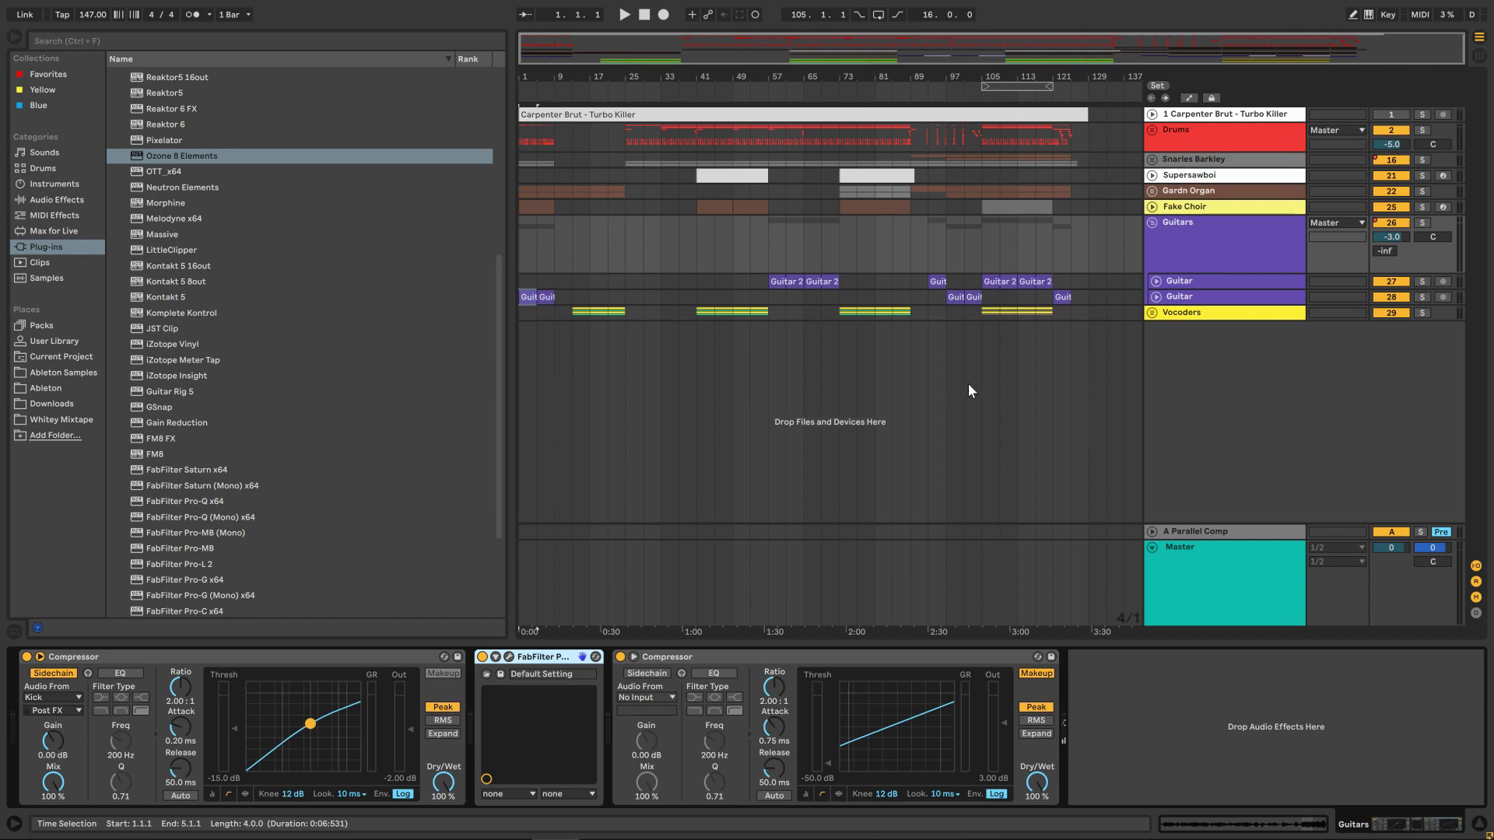
left_click(1209, 254)
left_click(1152, 222)
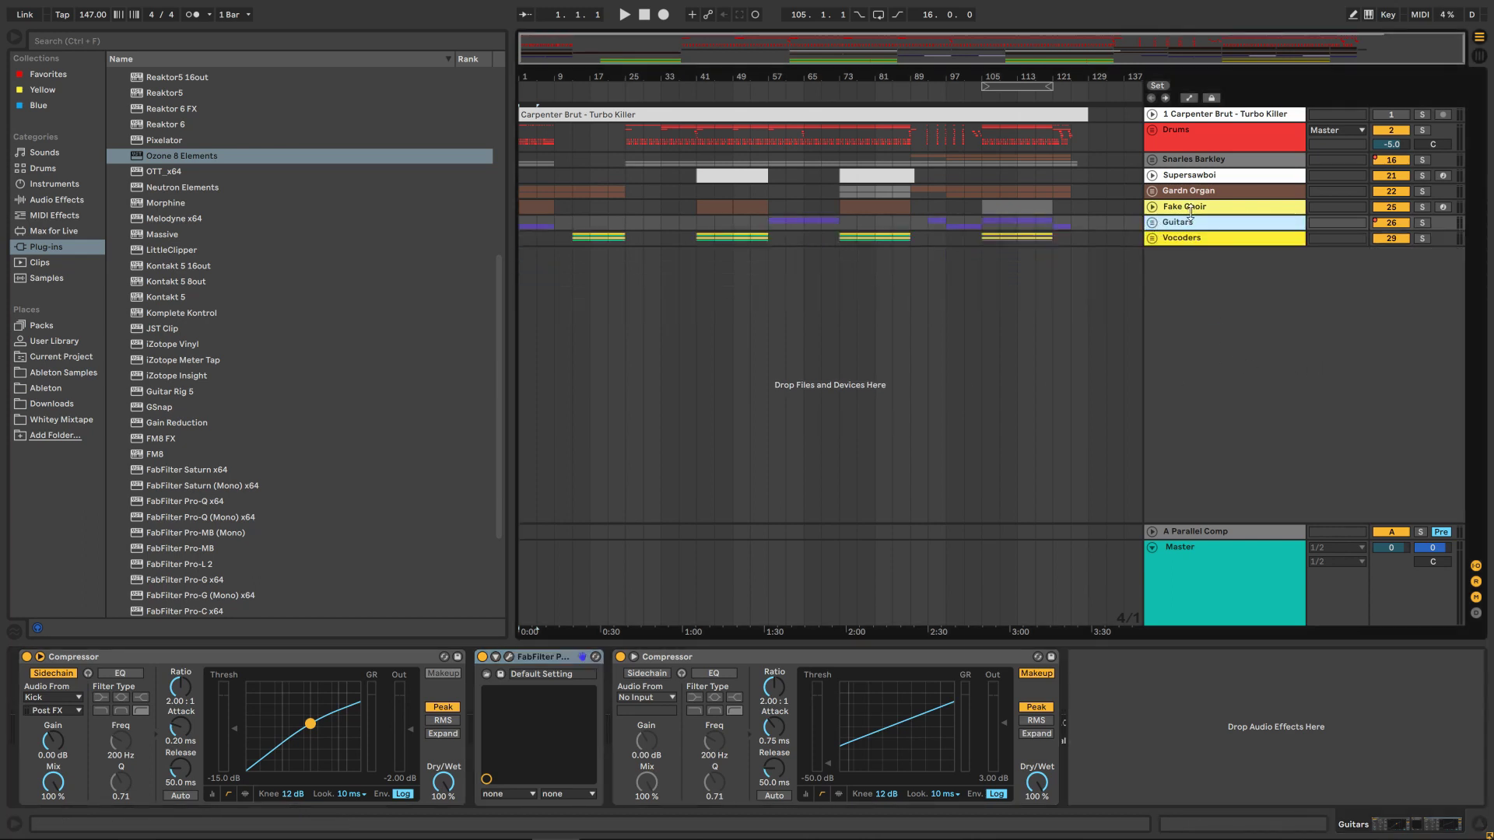
Inspect the Xpand!2 instrument and the Wider effect on the Fake Choir track.
left_click(1193, 209)
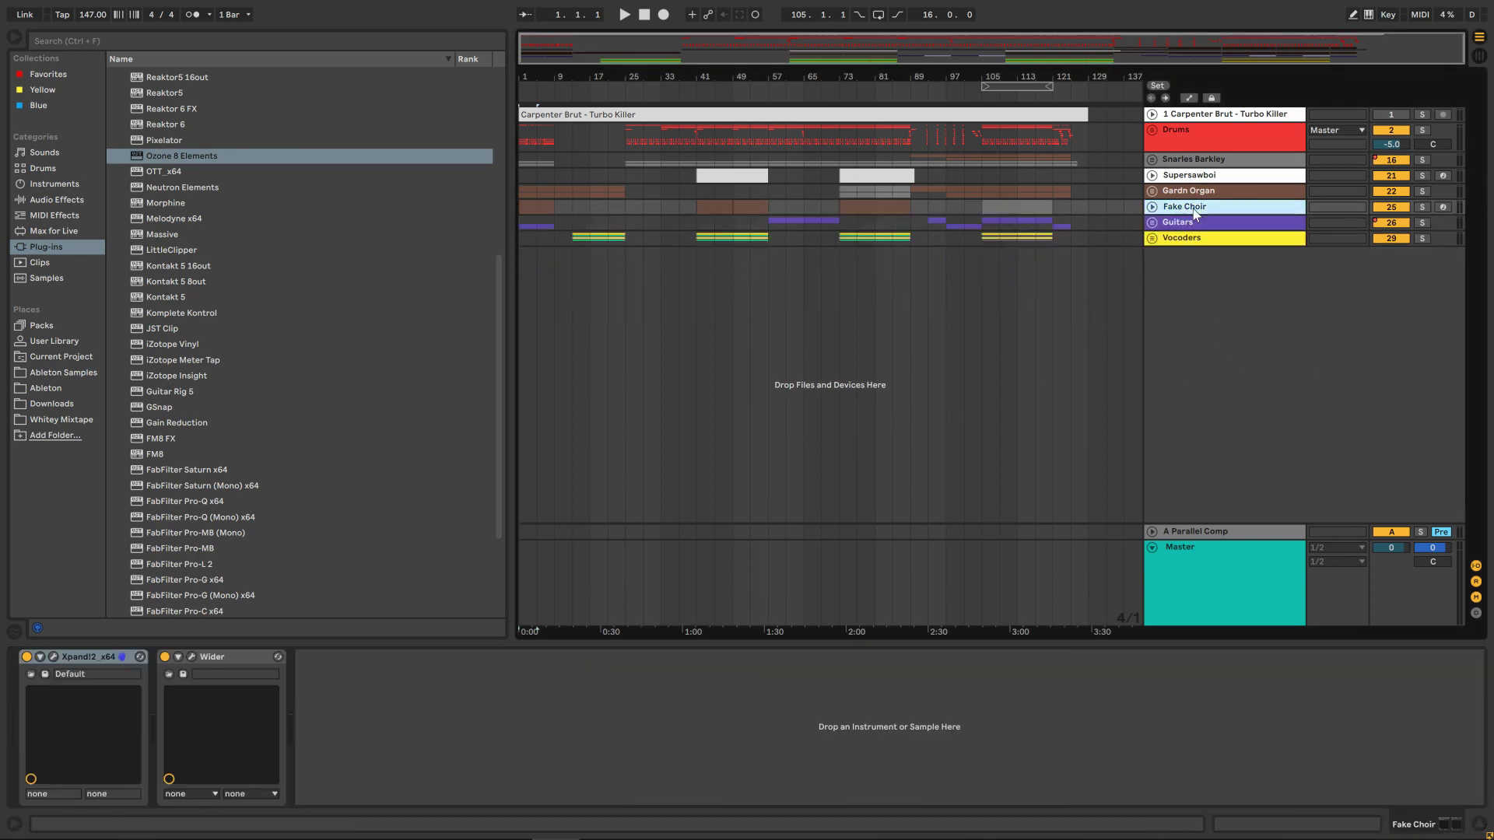
left_click(98, 661)
left_click(216, 660)
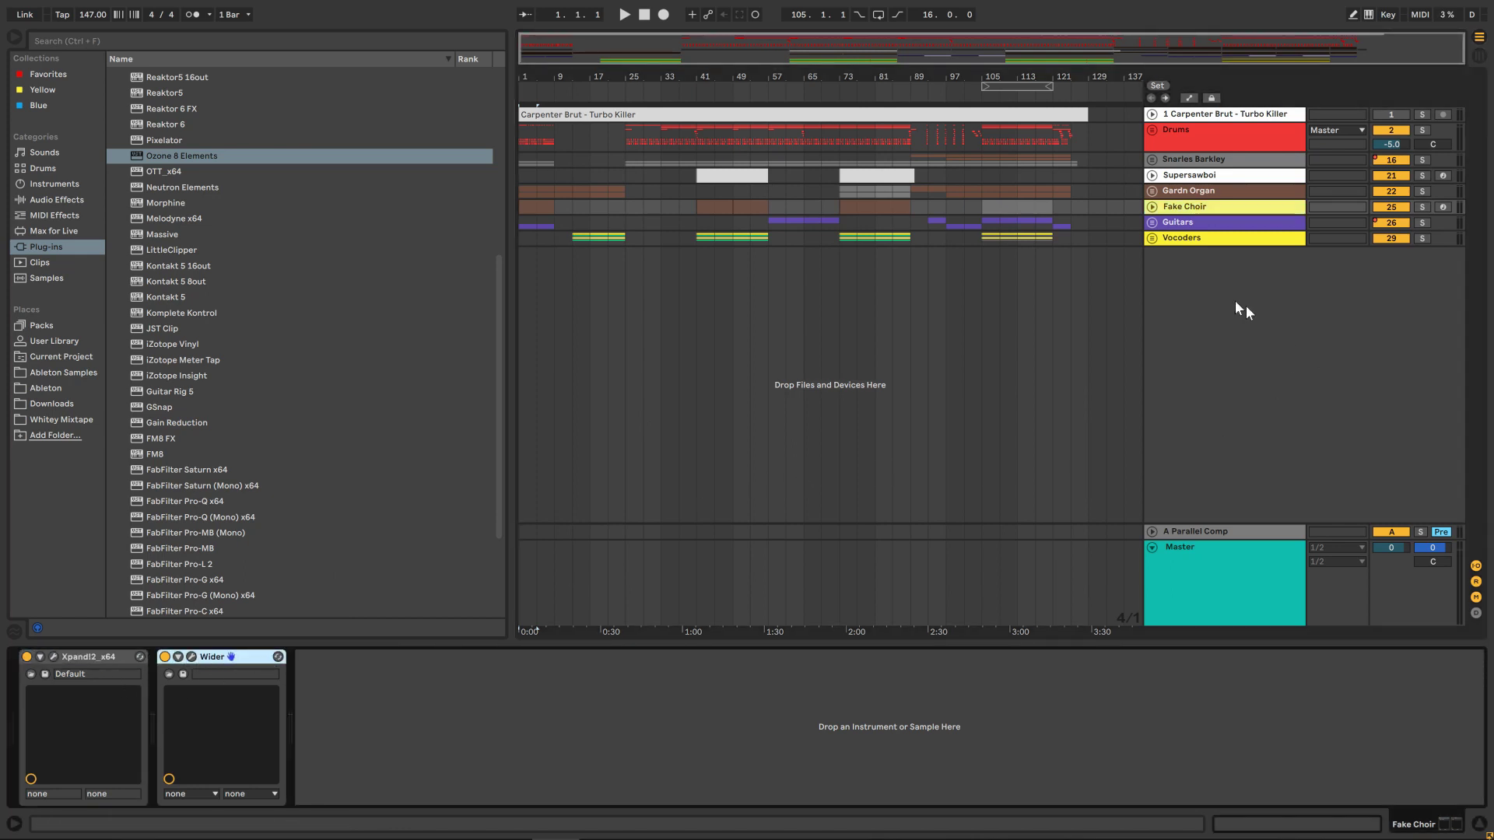
Unfold the Vocoders group and view the effects on the group and on its Saw Vocoder subgroup.
left_click(1206, 239)
key("Right")
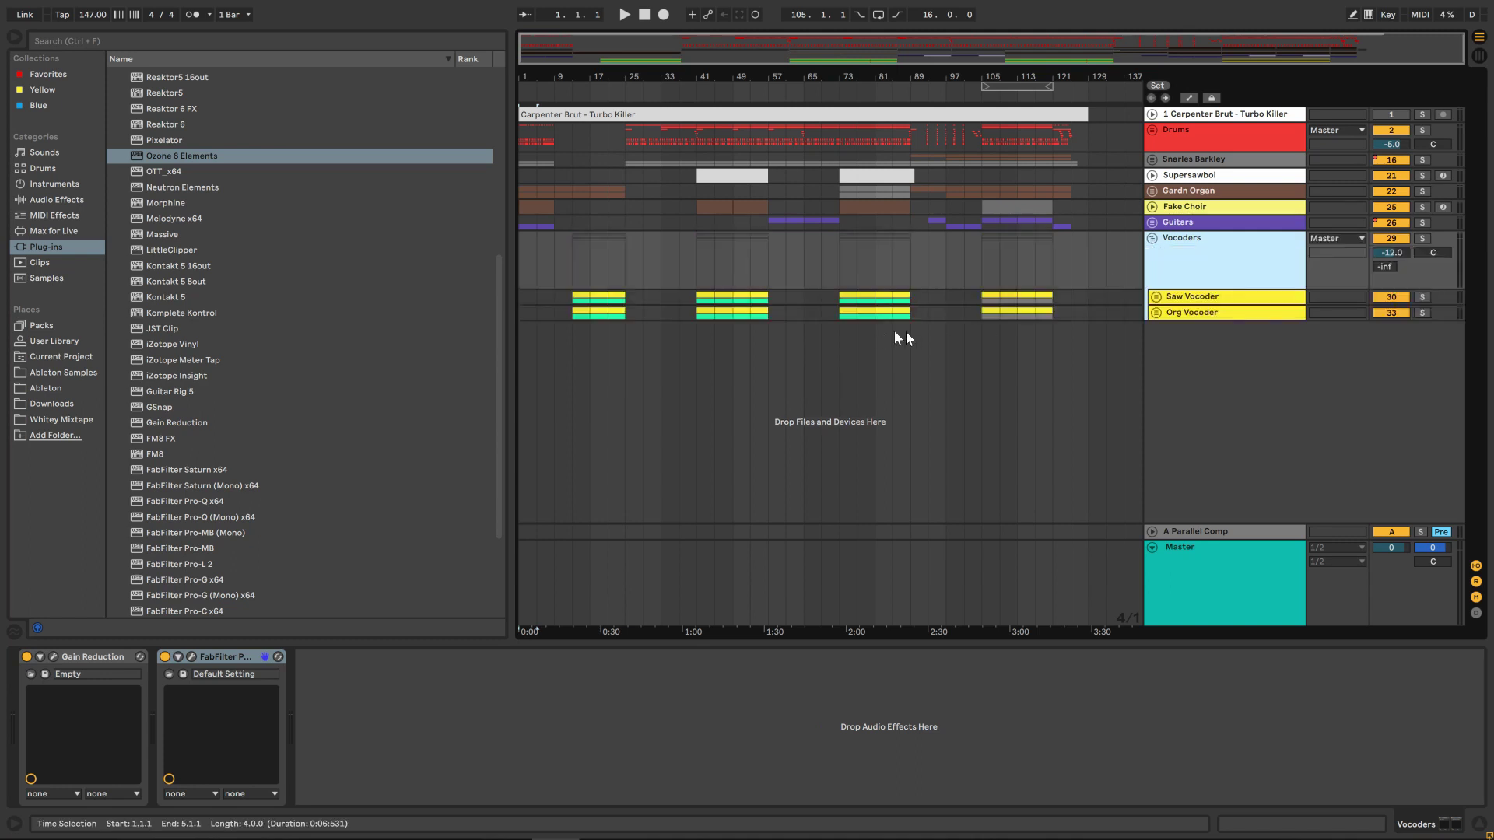
left_click(1237, 299)
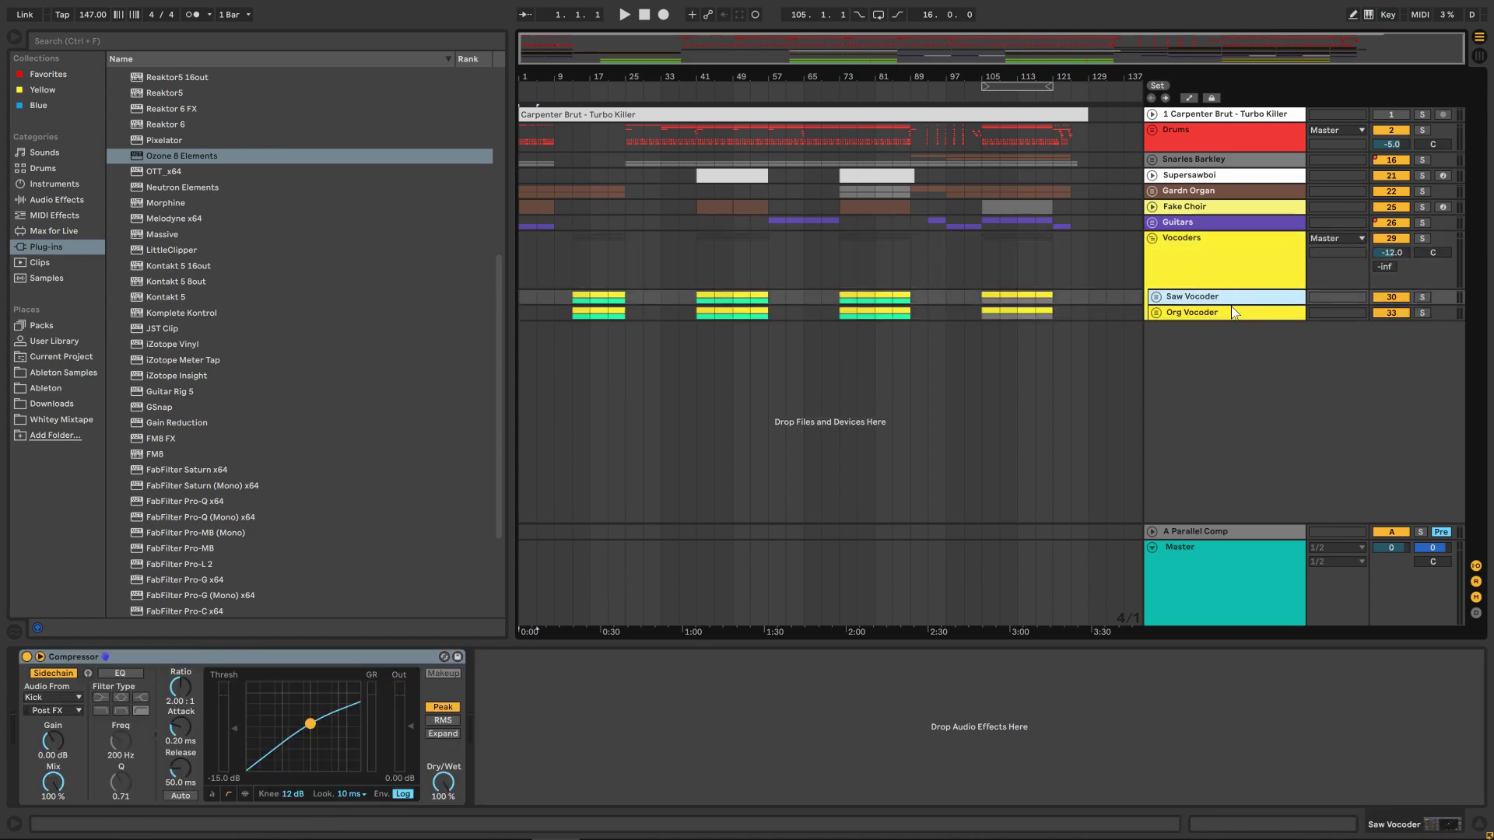
left_click(1260, 255)
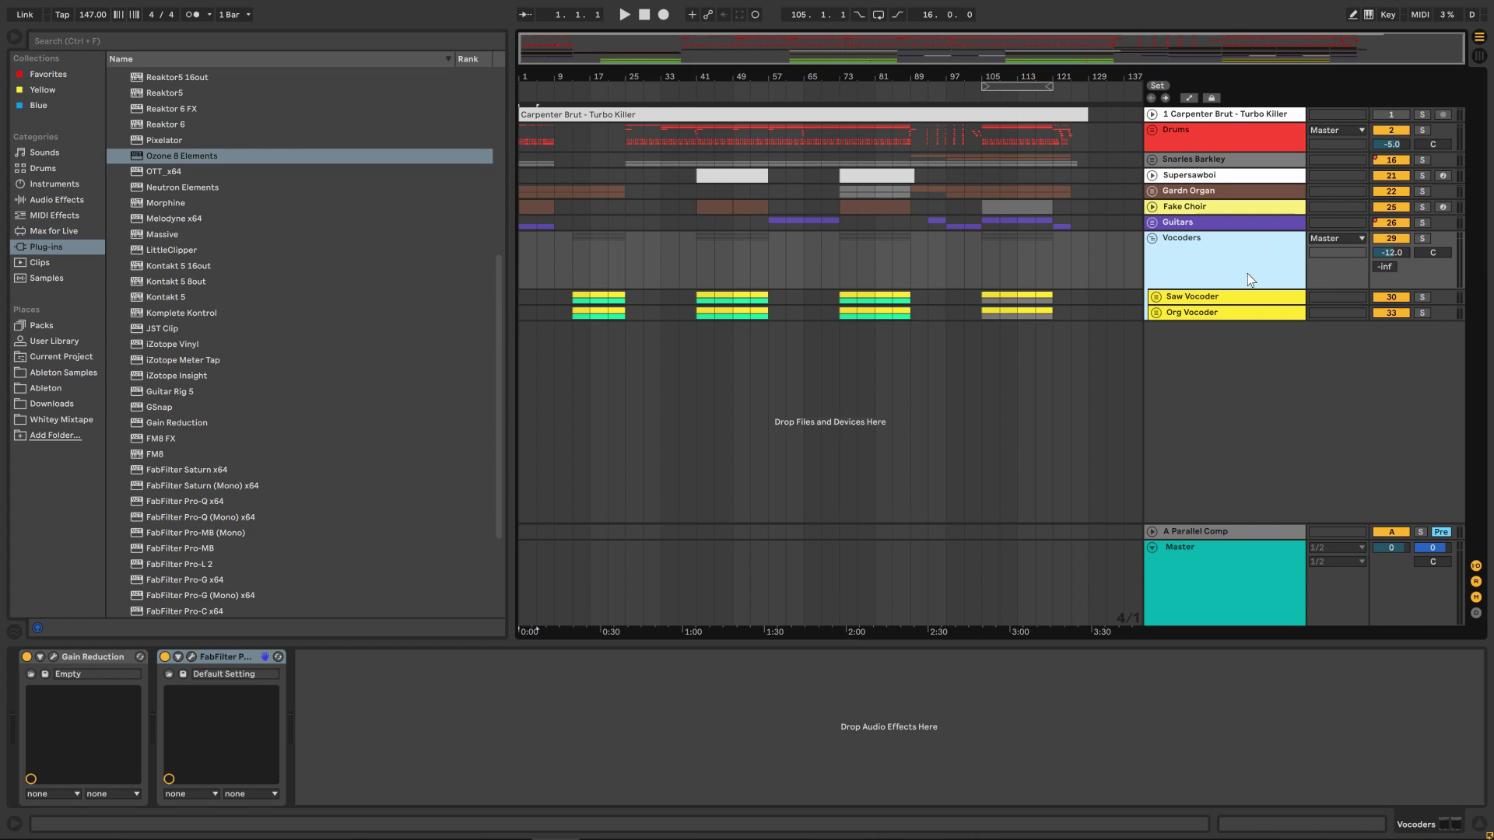
Unfold the Saw Vocoder group and inspect its Modulator Source instrument and the Vocals track's Vocoder, EQ Eight and Six Seconds reverb.
left_click(1190, 304)
left_click(1156, 296)
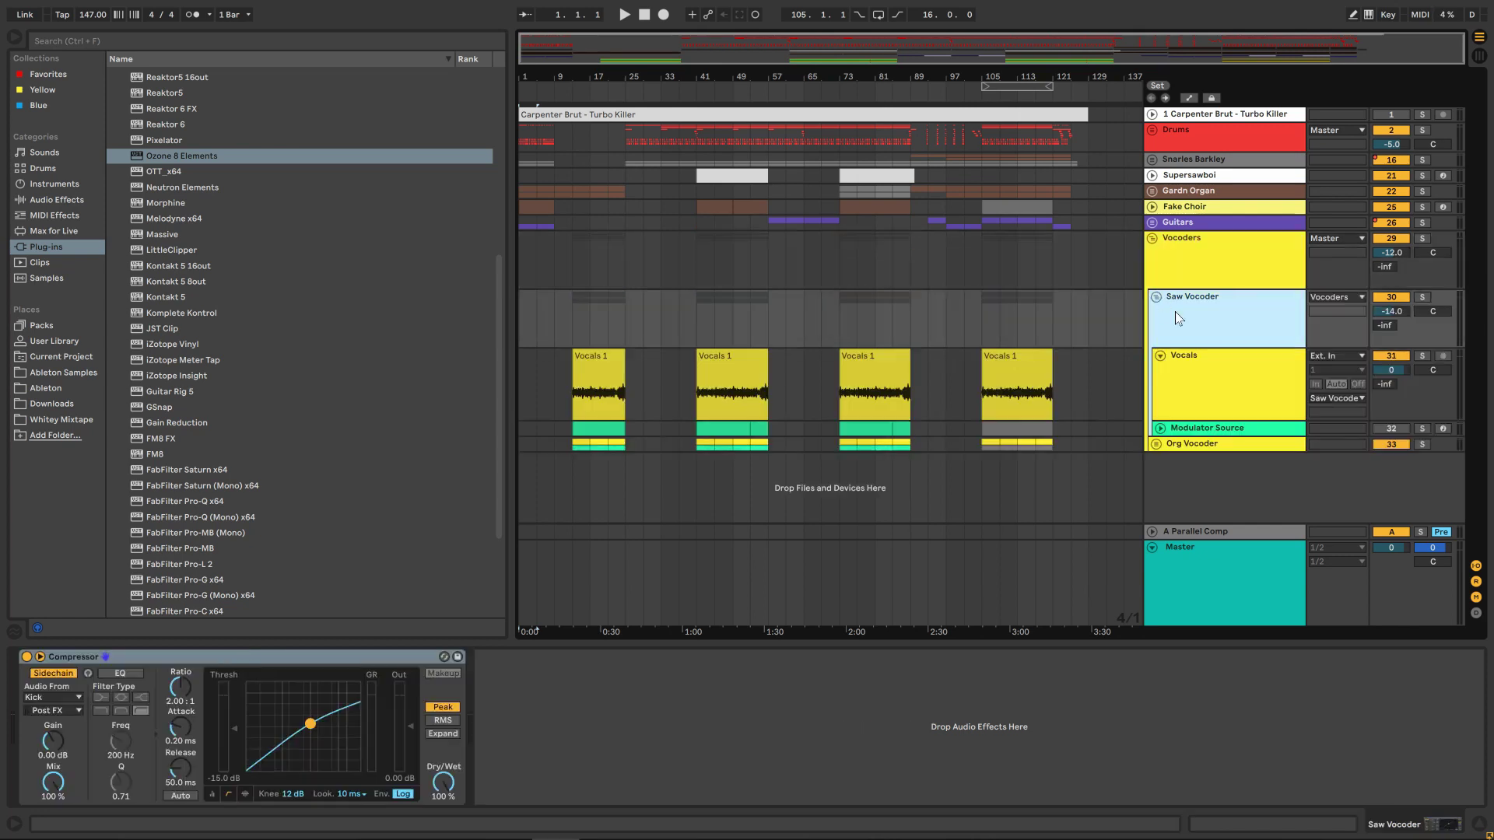
left_click(1204, 430)
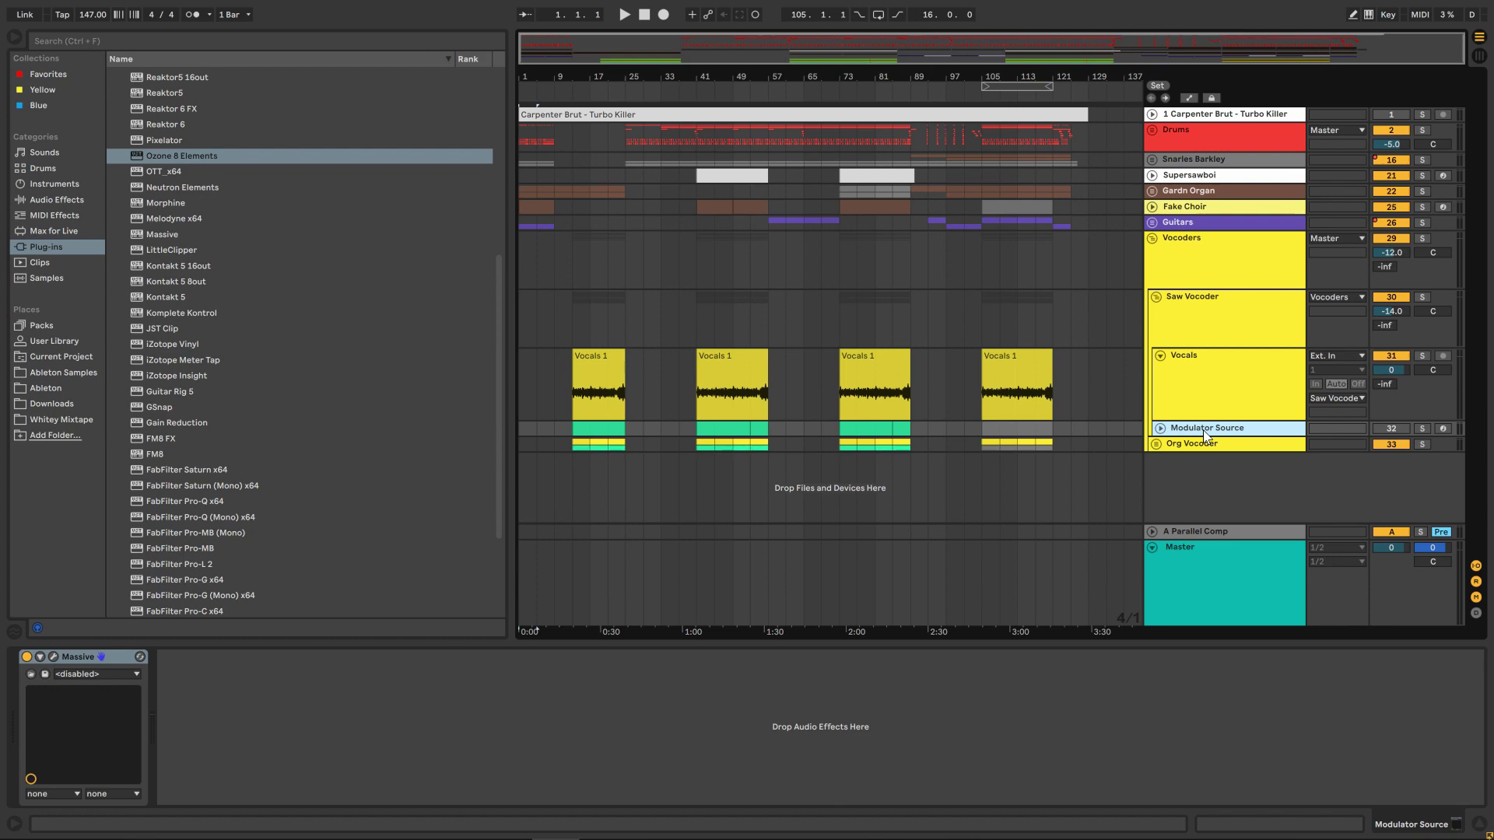
left_click(1216, 403)
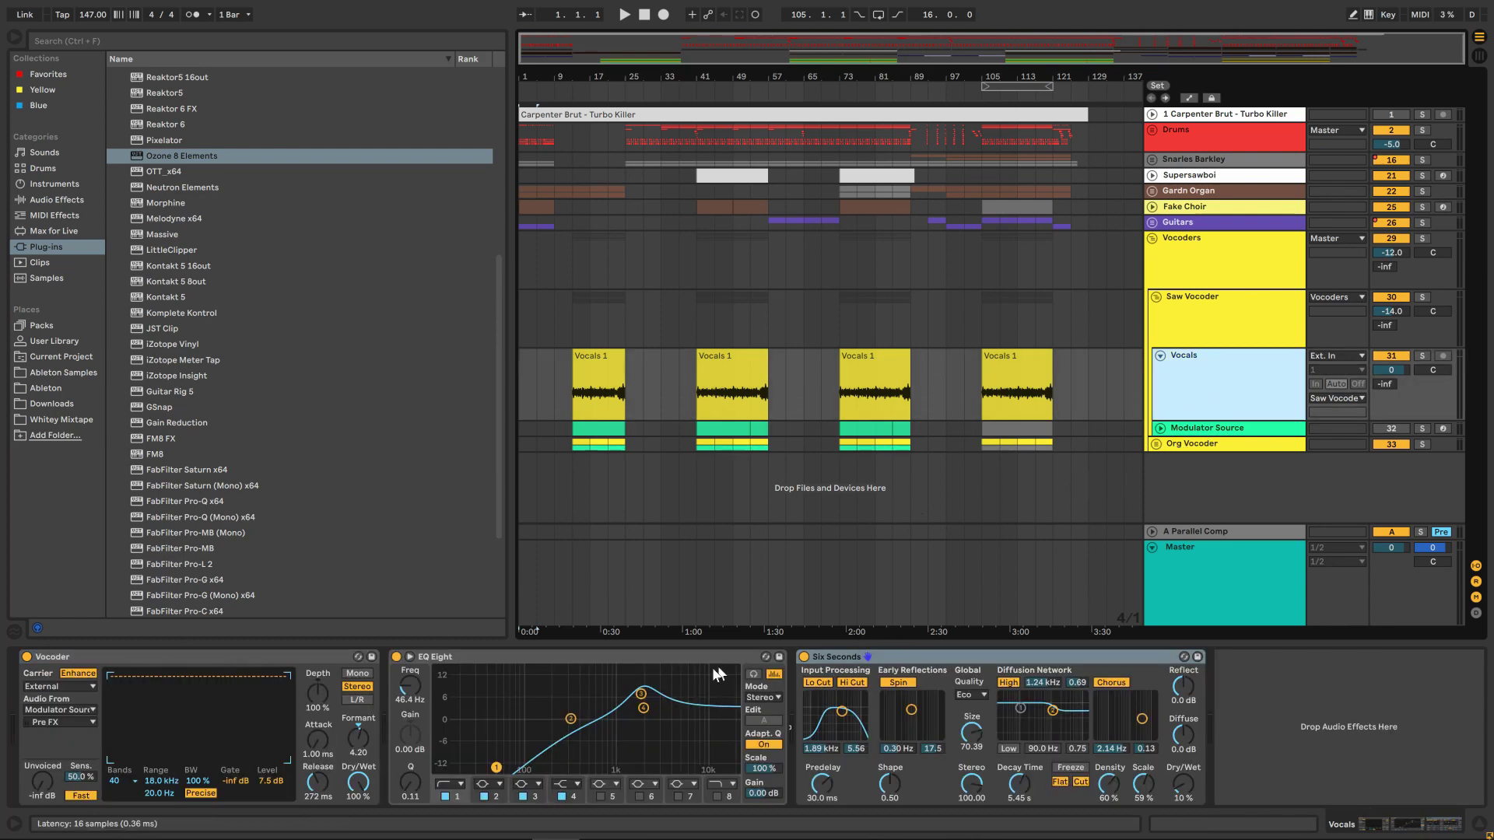
left_click(604, 656)
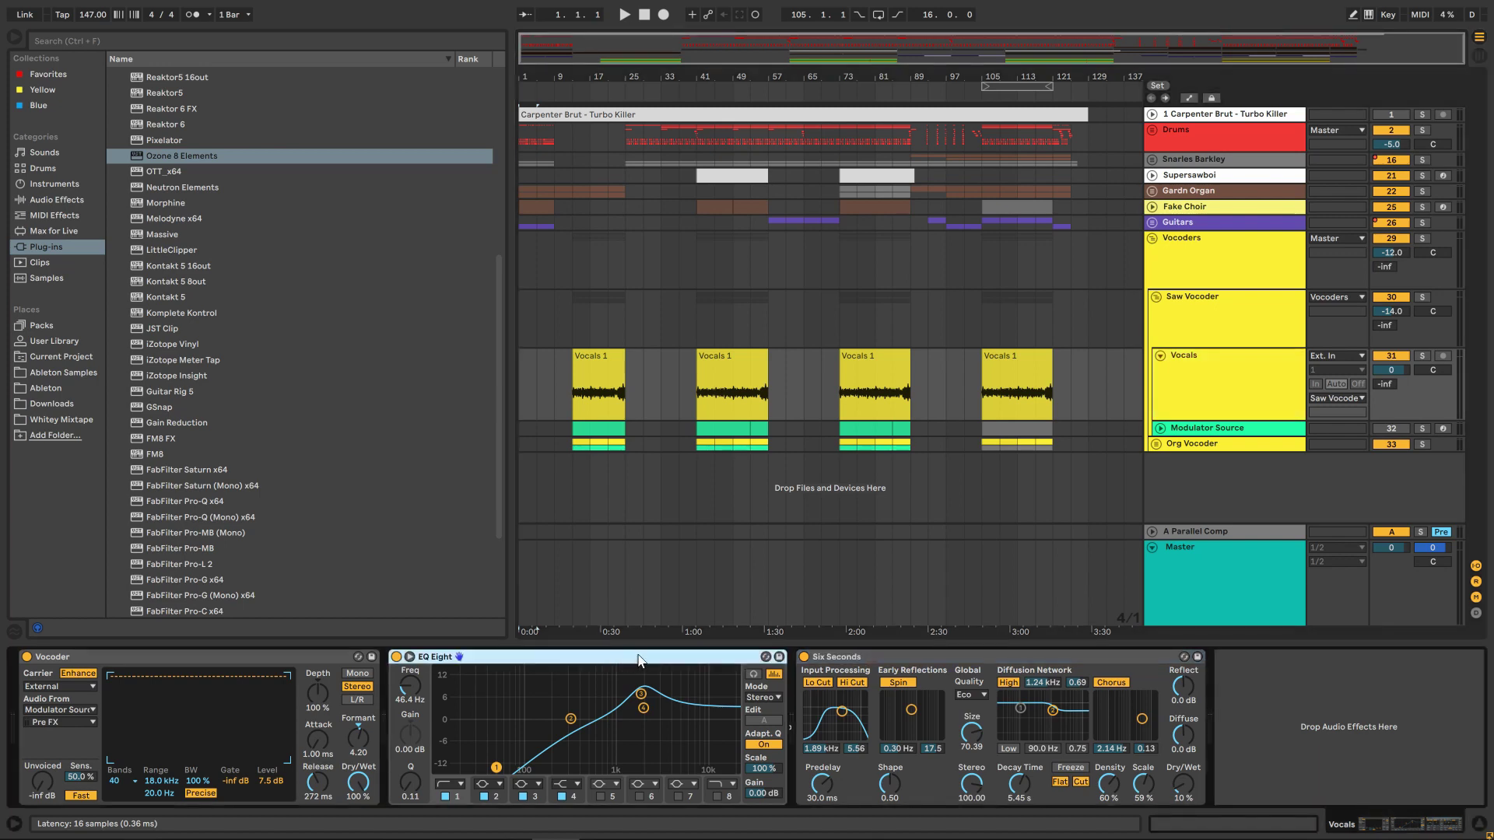
left_click(879, 656)
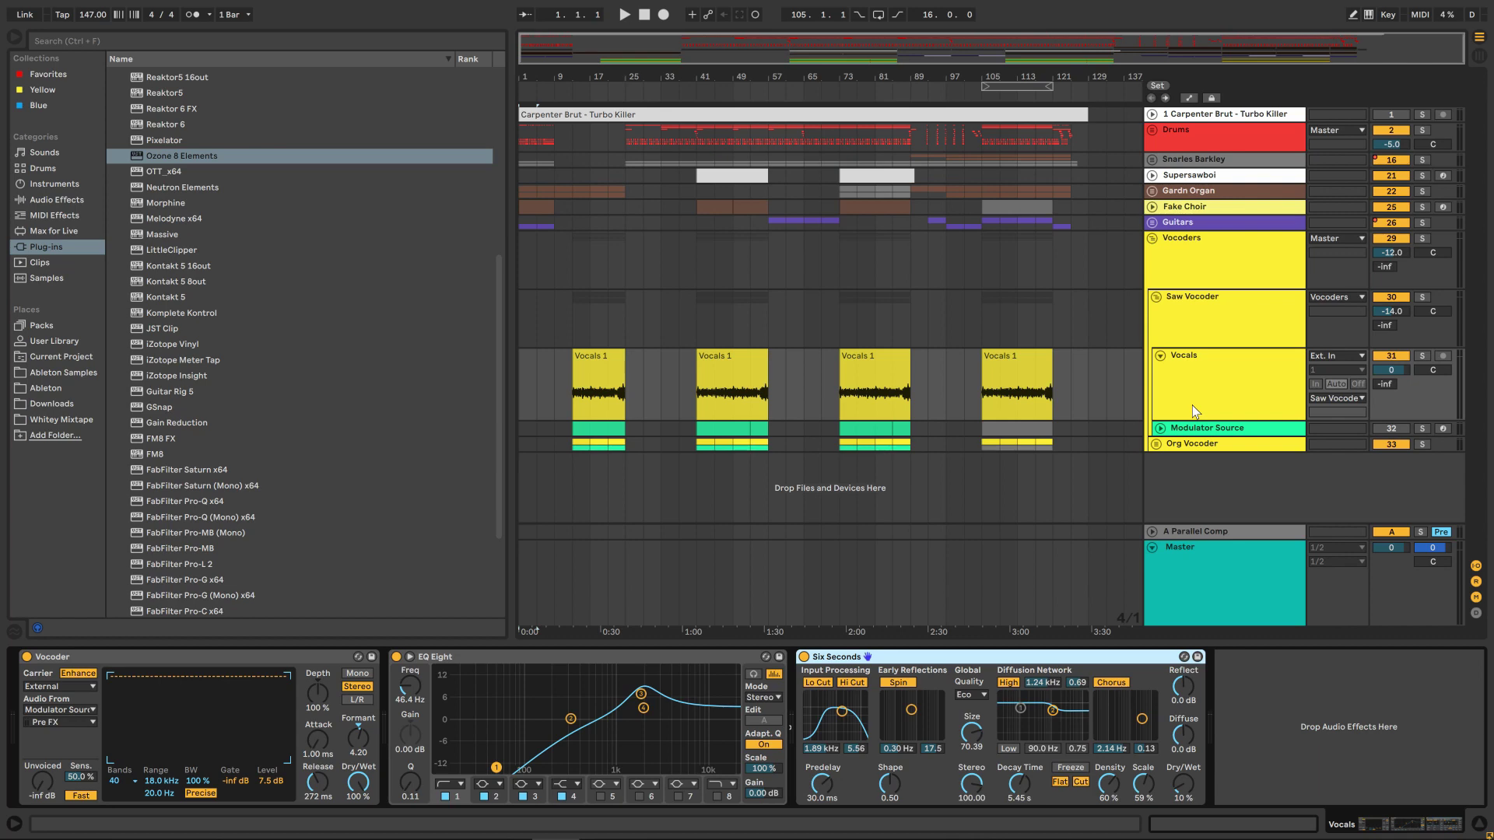
Fold the Saw Vocoder's Vocals track, unfold the Org Vocoder group and inspect FM8 on its Modulator Source track.
left_click(1161, 357)
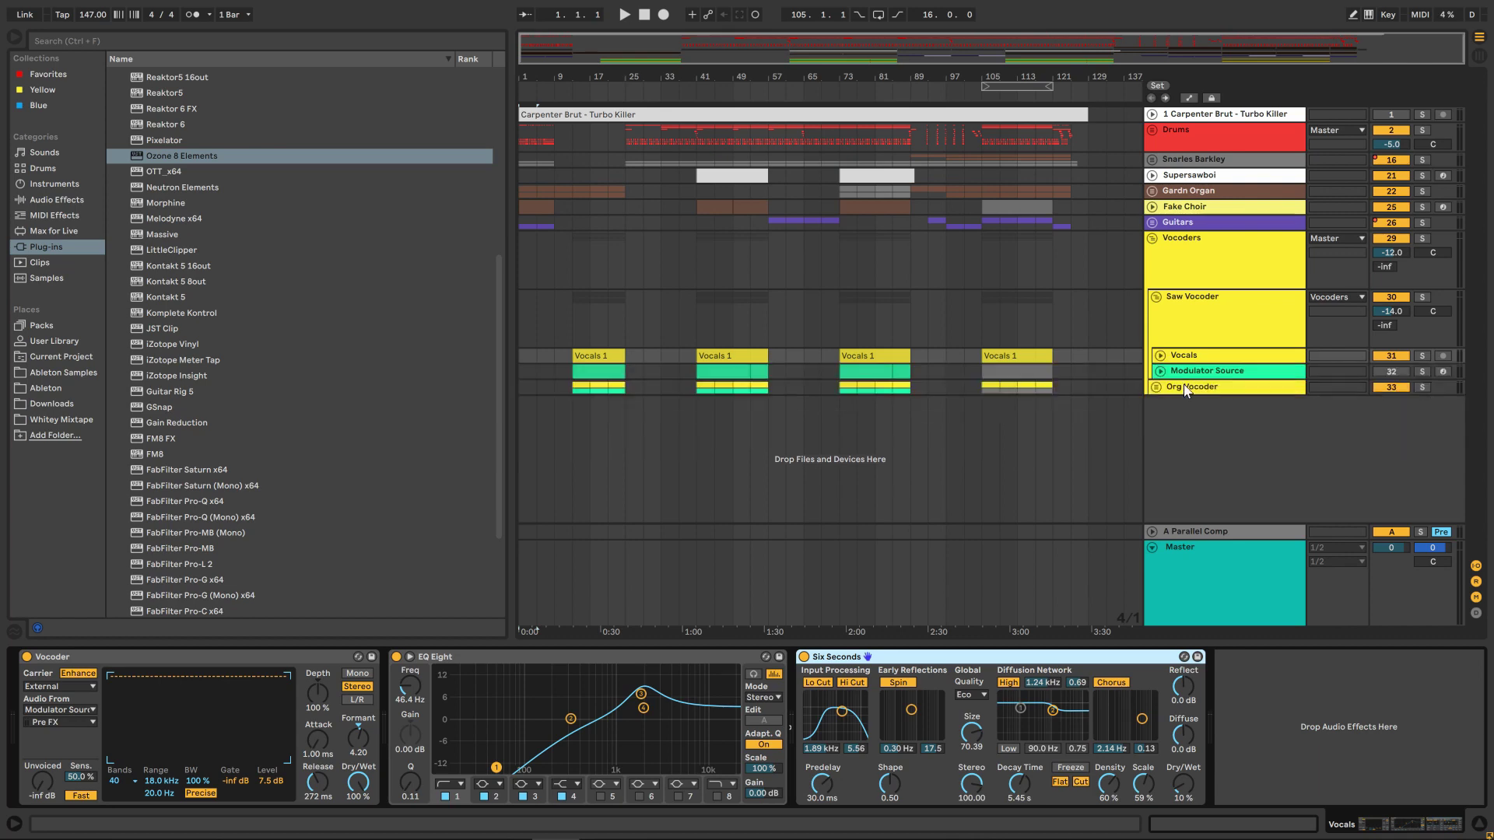
left_click(1152, 388)
left_click(1151, 386)
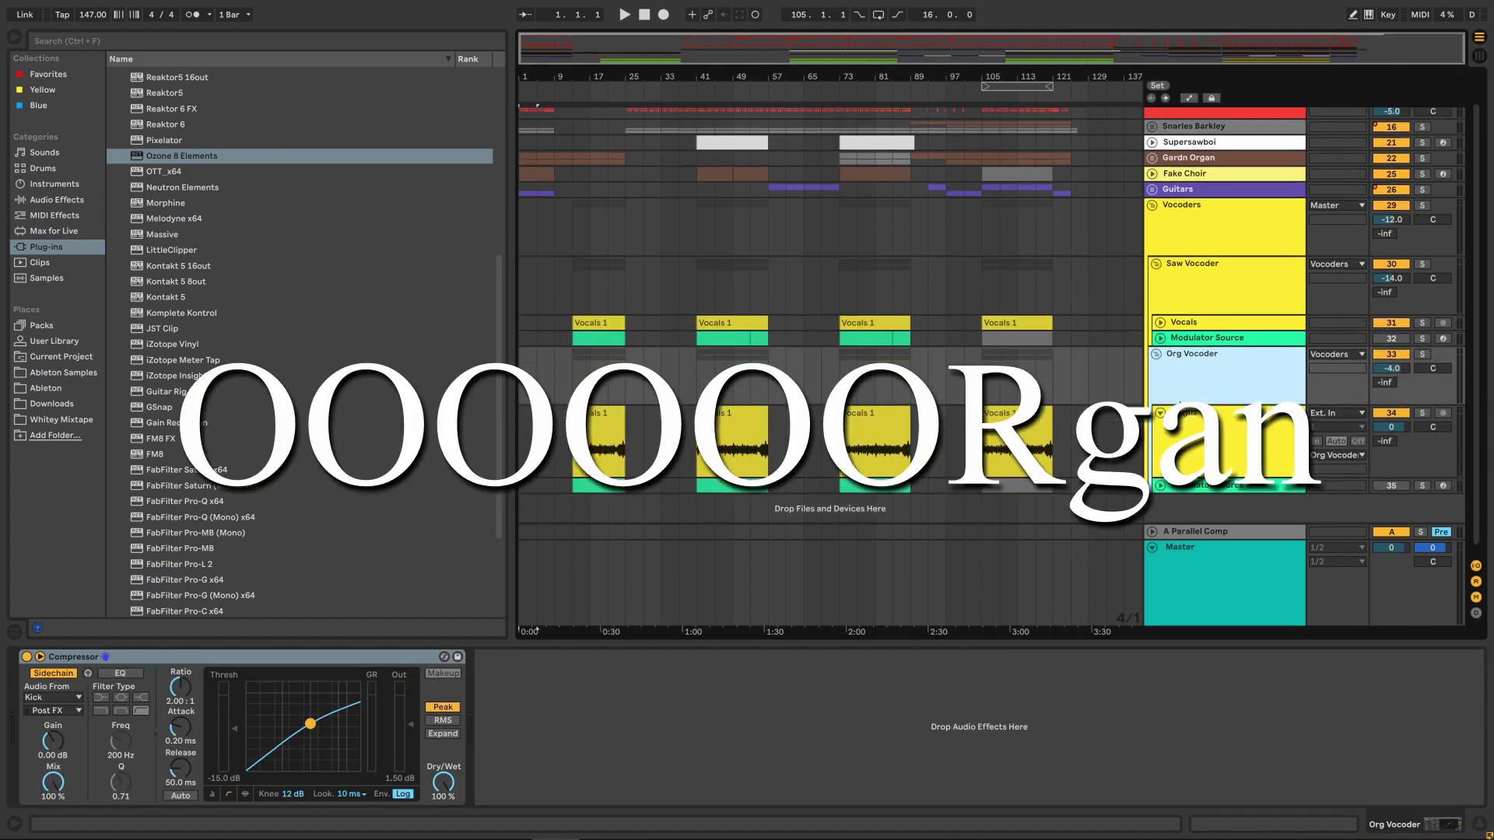
left_click(1197, 474)
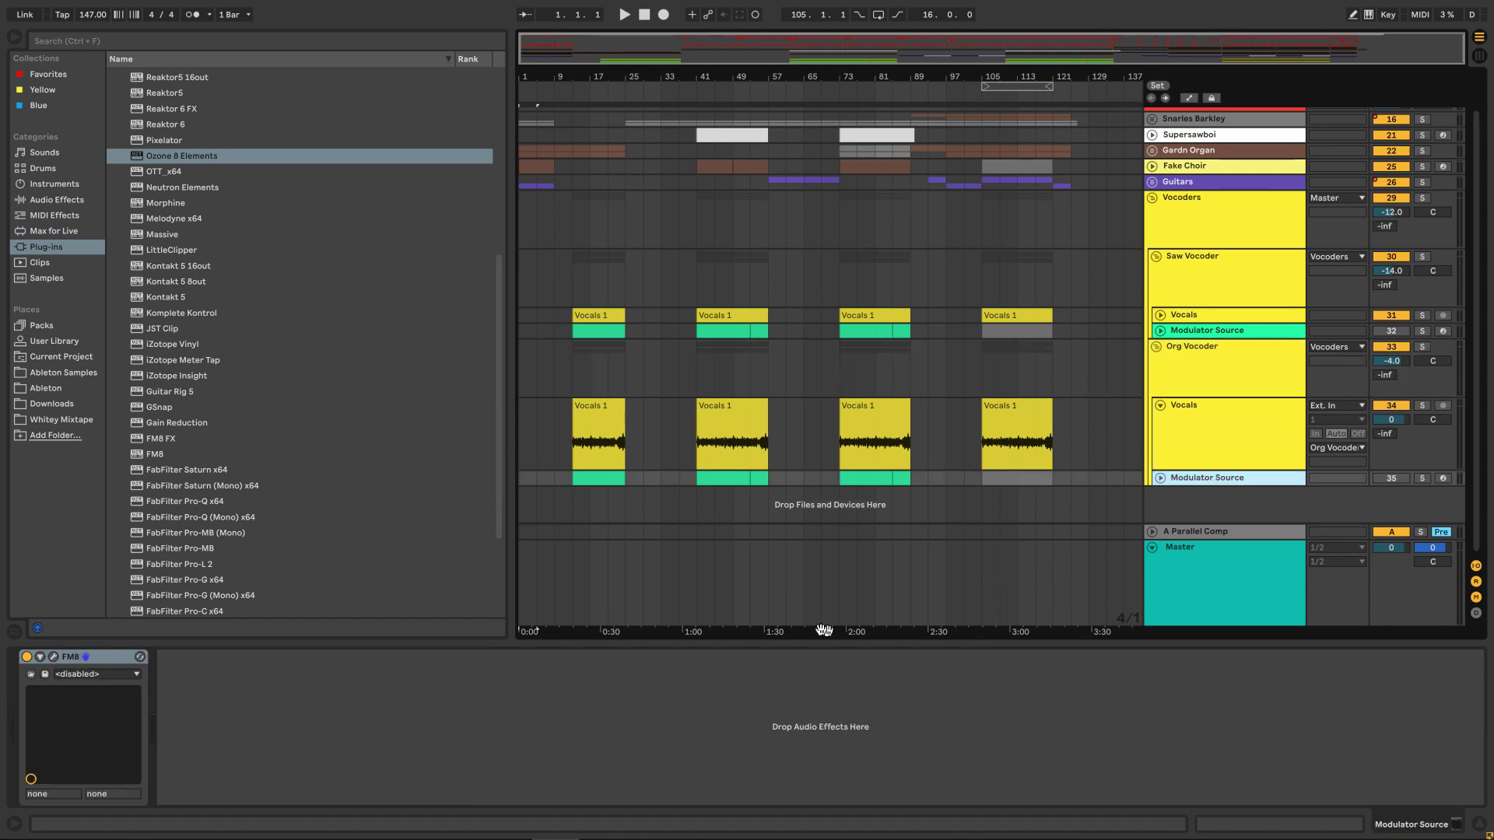
left_click(76, 659)
scroll(1081, 381, "up", 2)
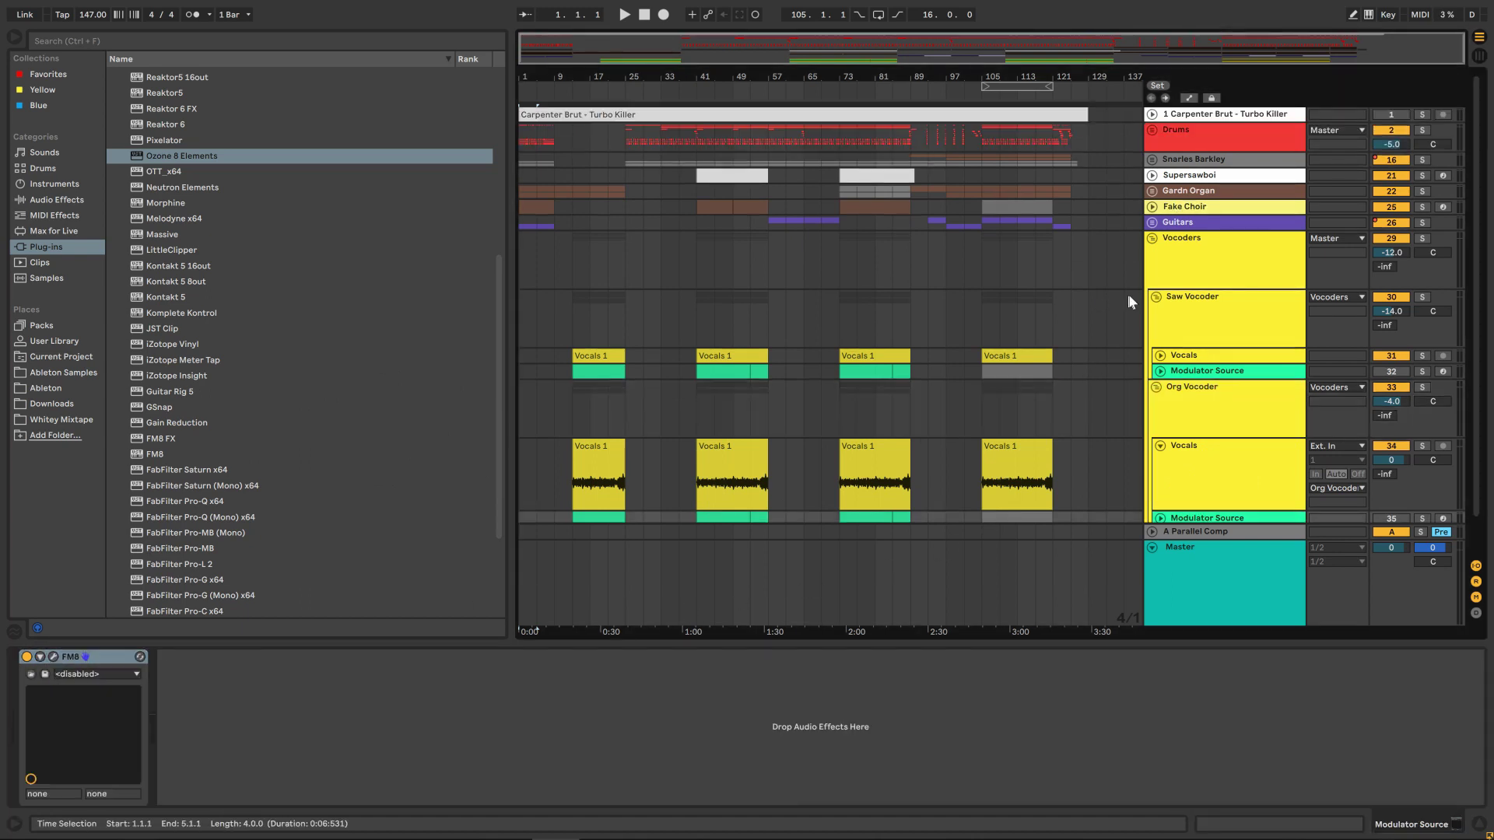
scroll(1139, 355, "down", 1)
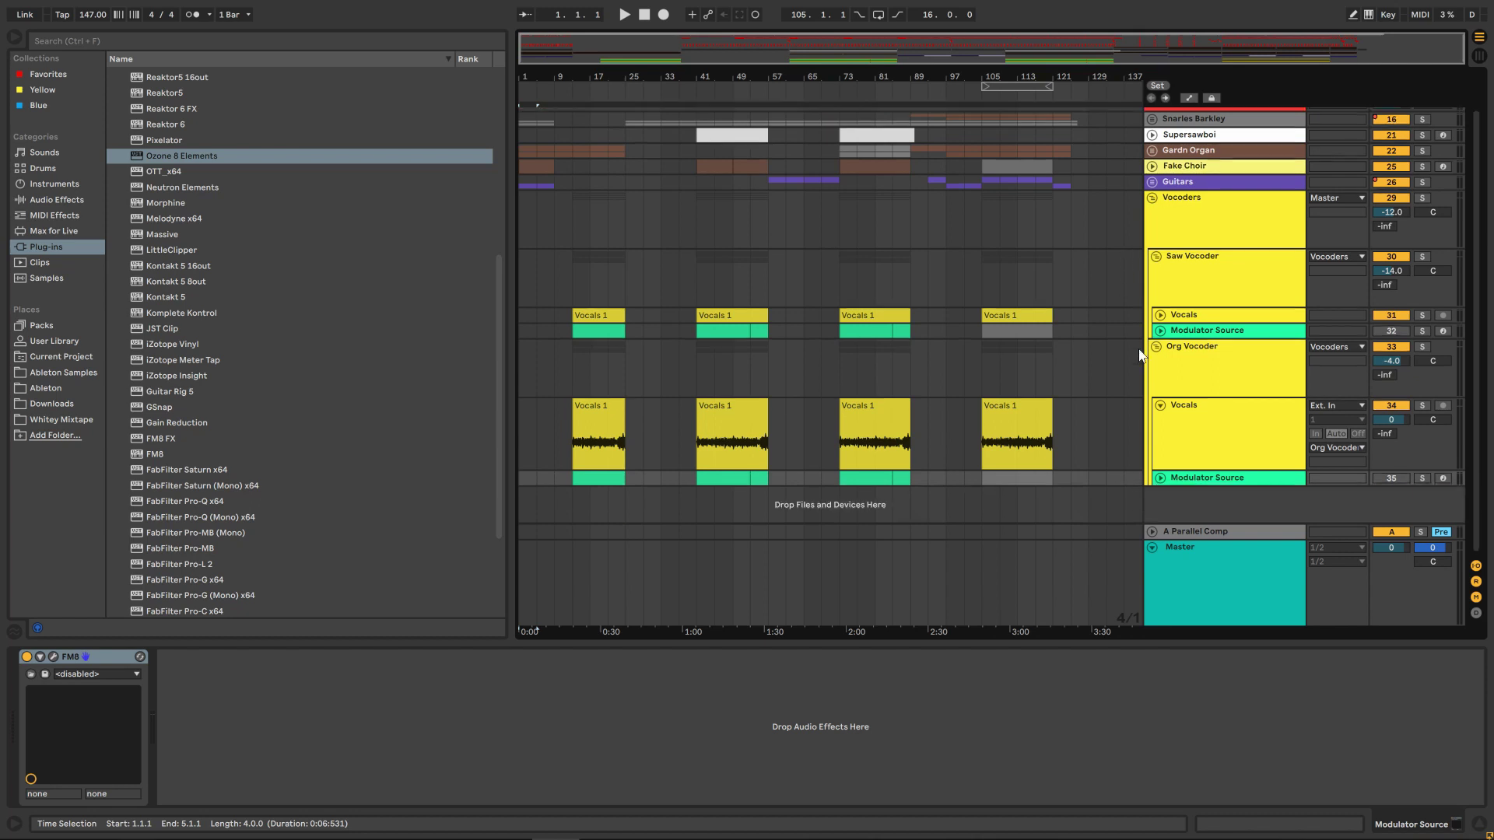
left_click(1209, 478)
Fold the Org Vocoder's Vocals track and all the vocoder groups, and select the Fake Choir track.
left_click(1160, 403)
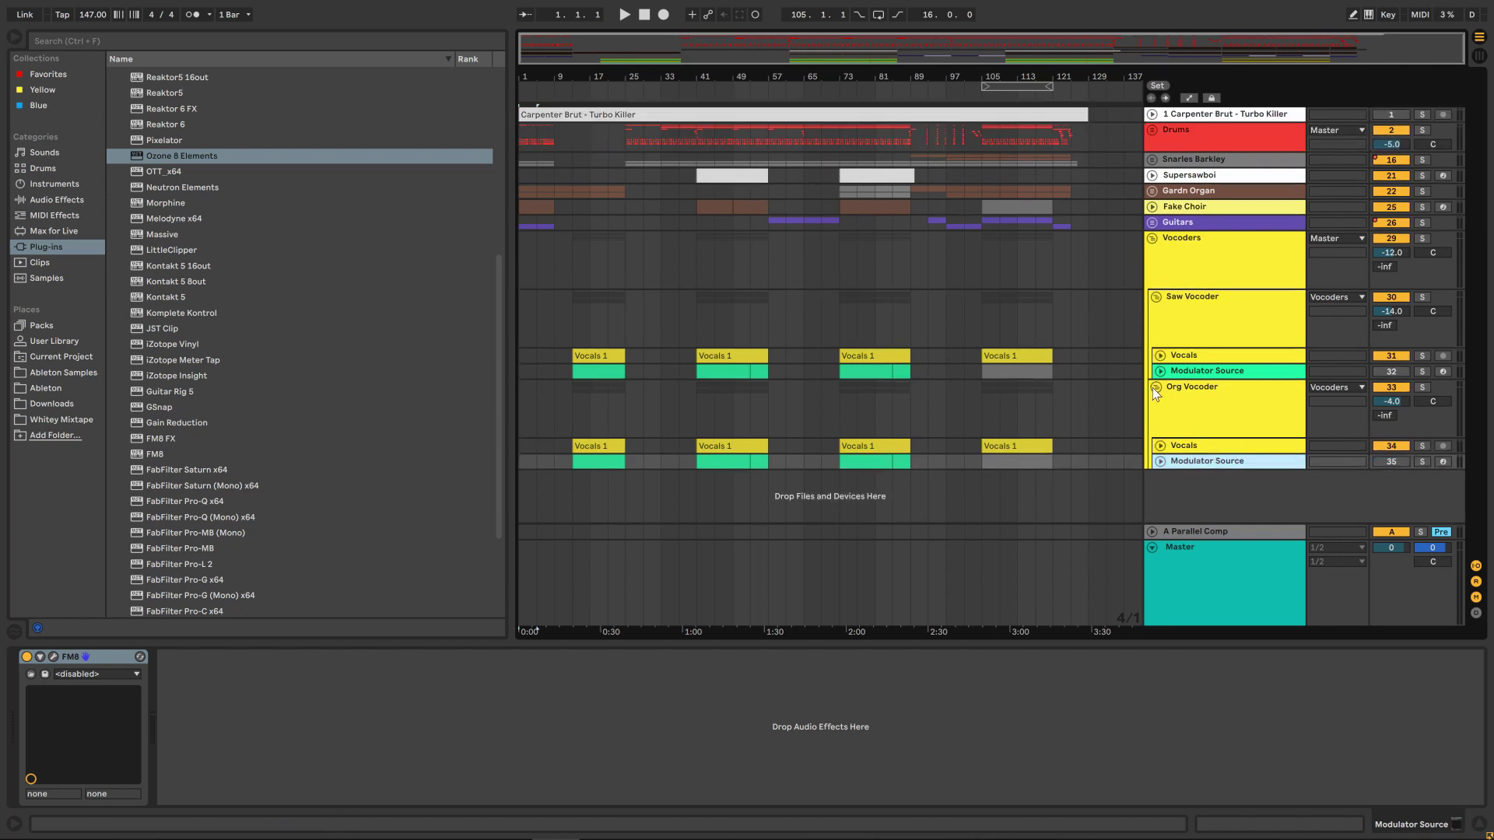
left_click(1156, 388)
left_click(1156, 297)
left_click(1164, 274)
left_click(1152, 238)
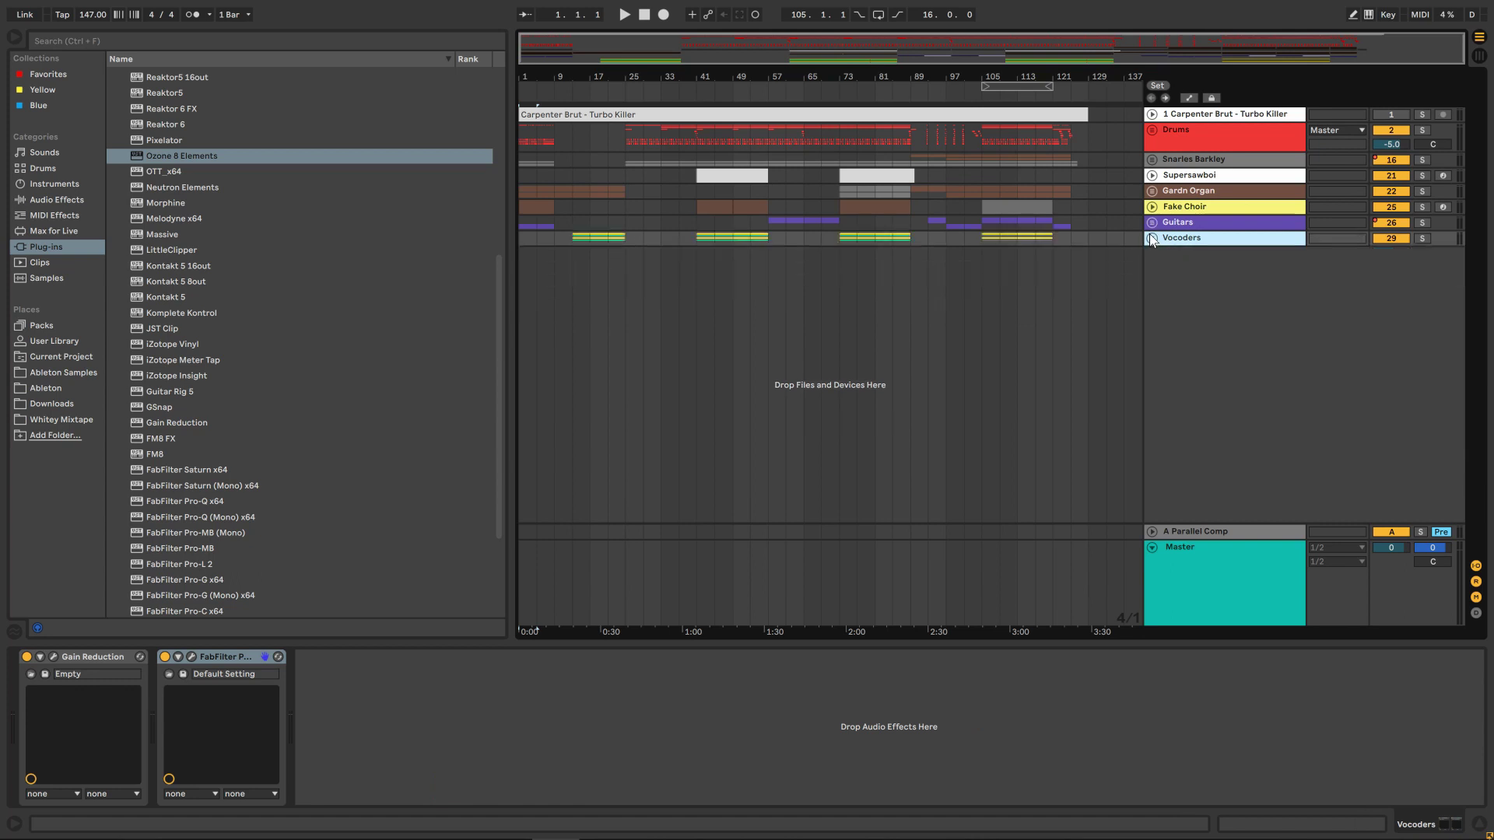
left_click(1232, 212)
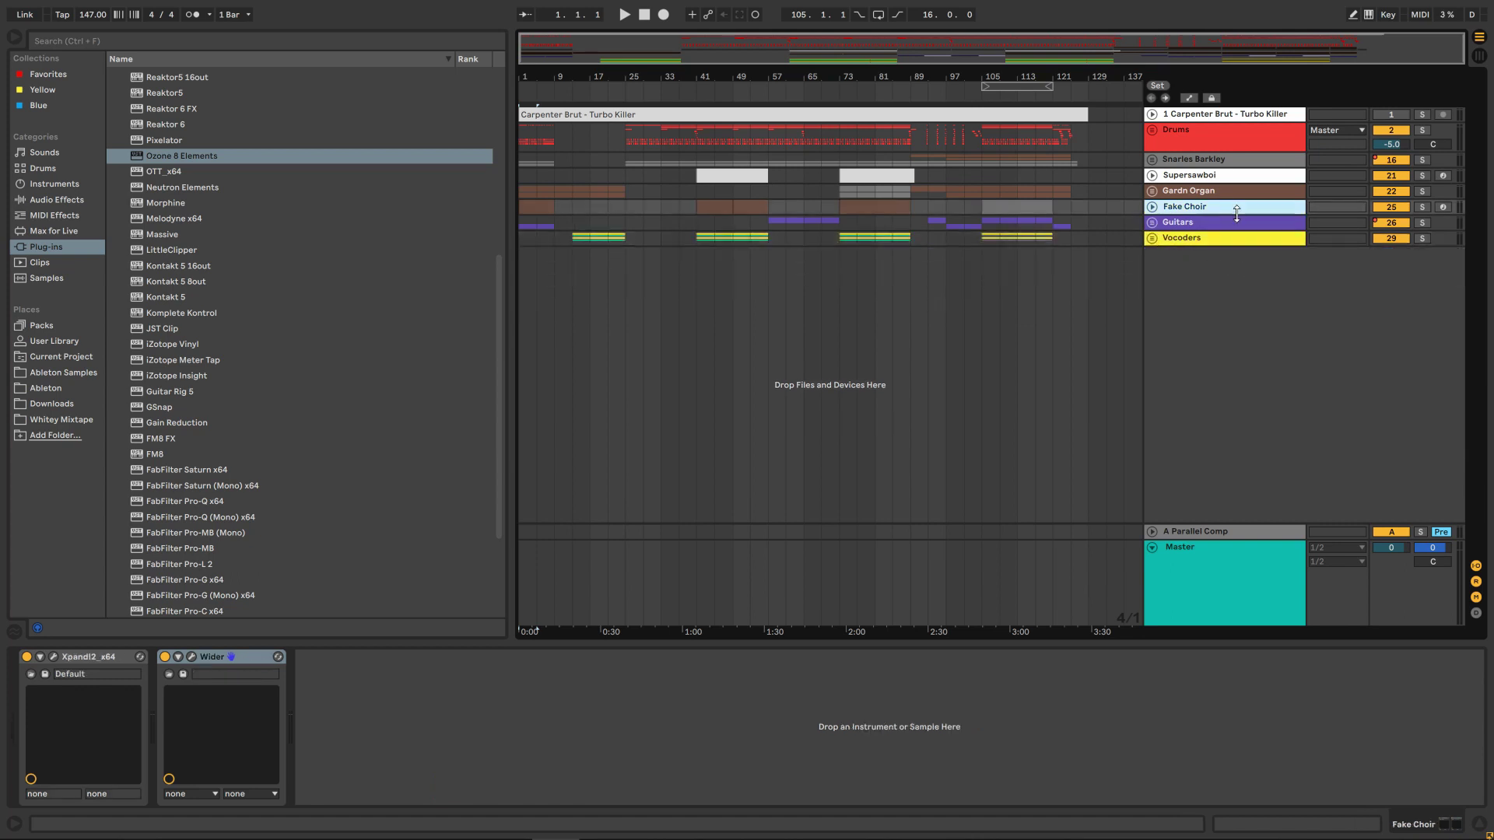